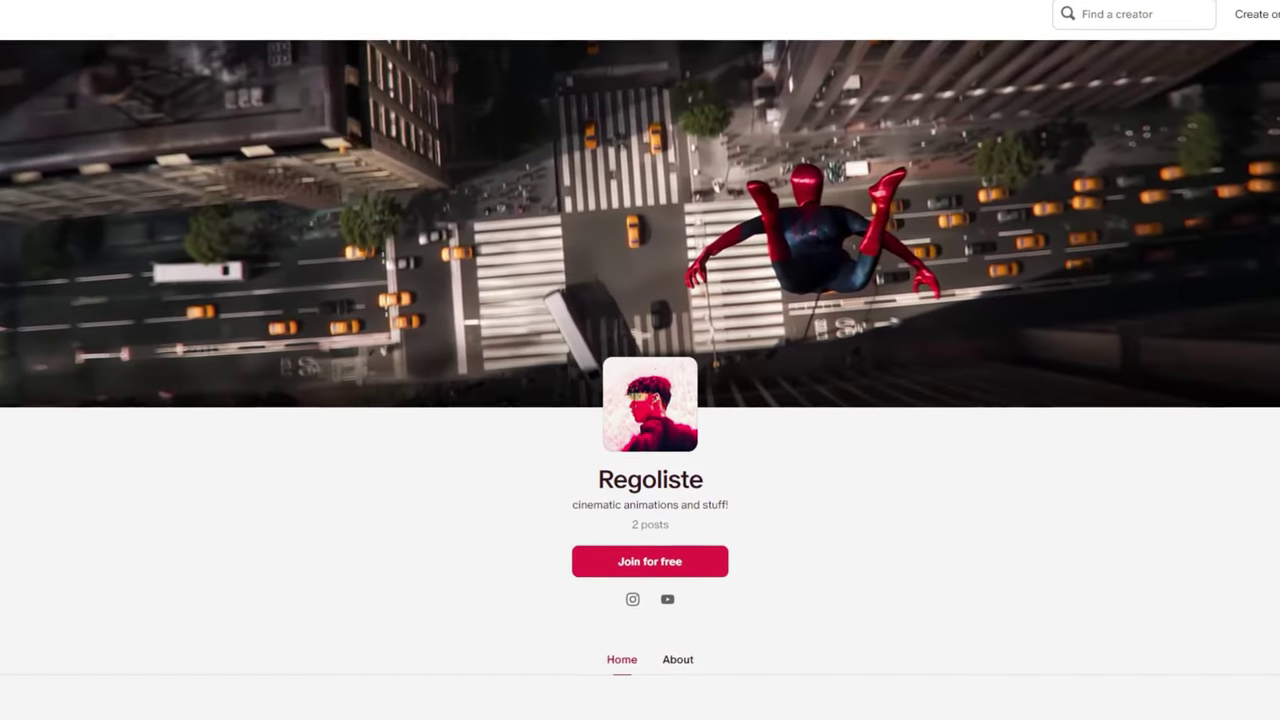
Look over the creator's page, the Spider-Man model on Sketchfab, and the Mixamo, animation retargeting and Blosm add-on pages
scroll(640, 400, "down", 5)
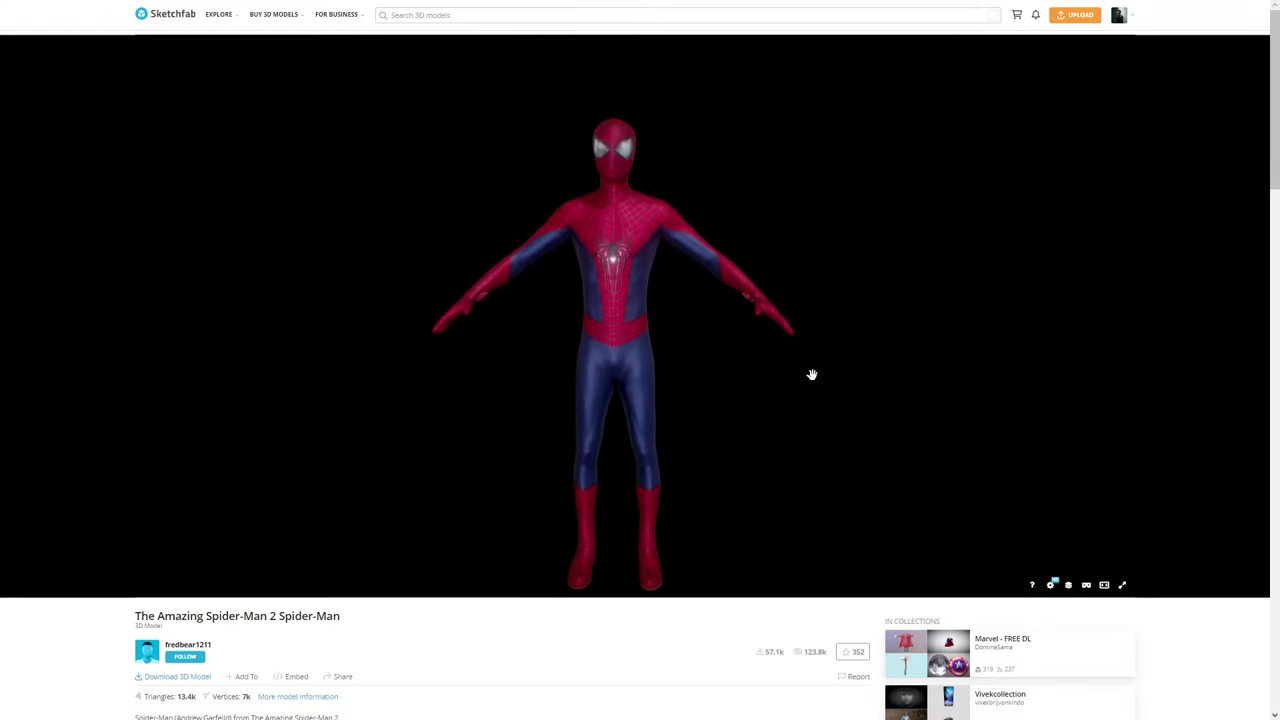
left_click_drag(811, 371, 477, 382)
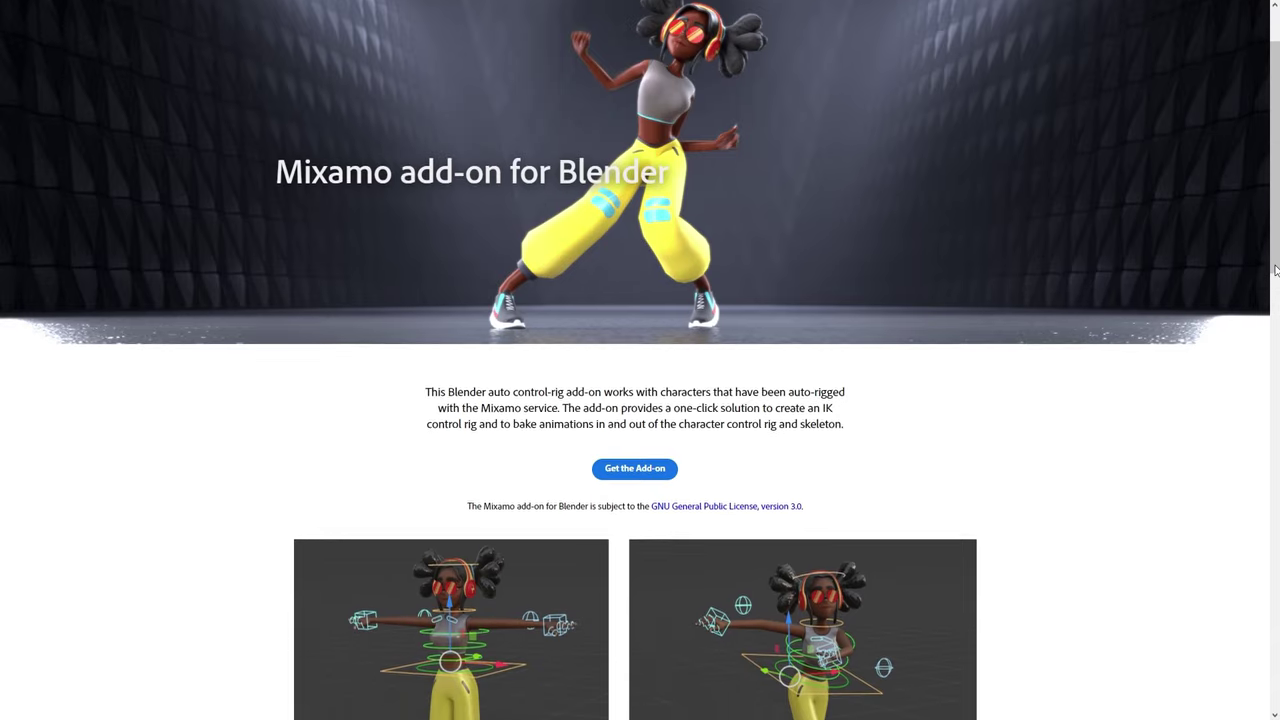
scroll(1275, 270, "down", 3)
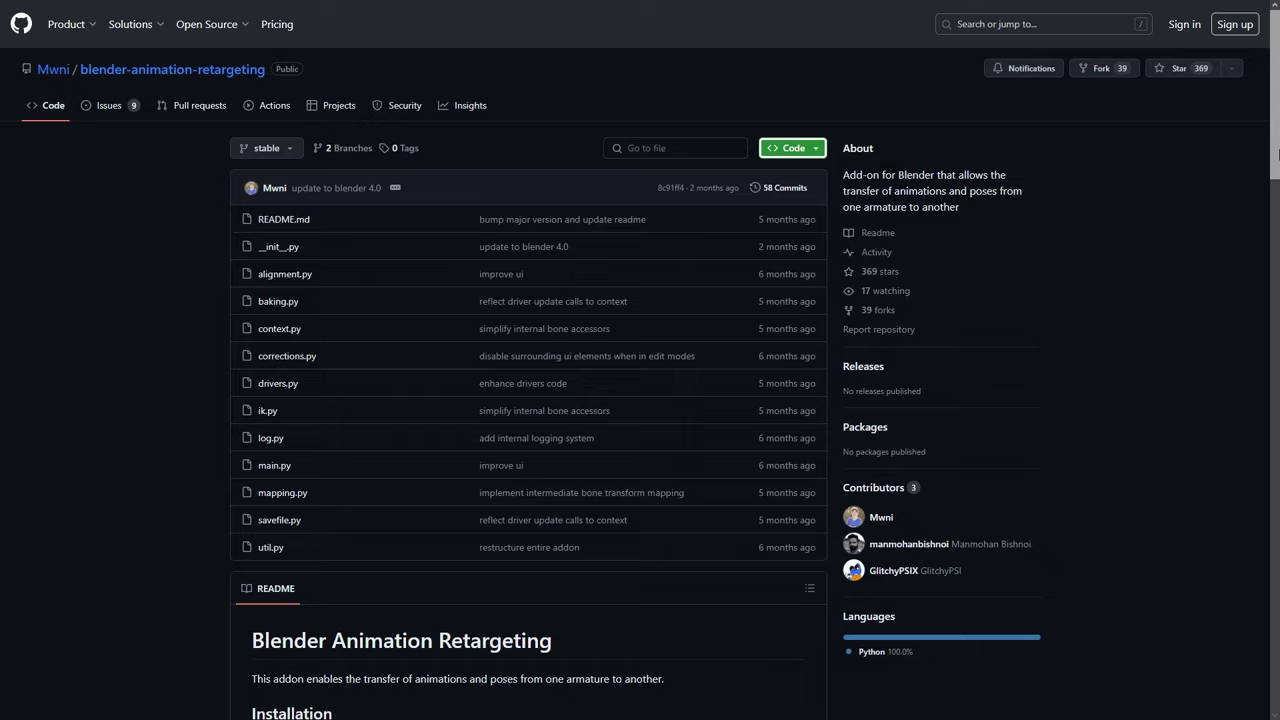
scroll(1278, 292, "down", 5)
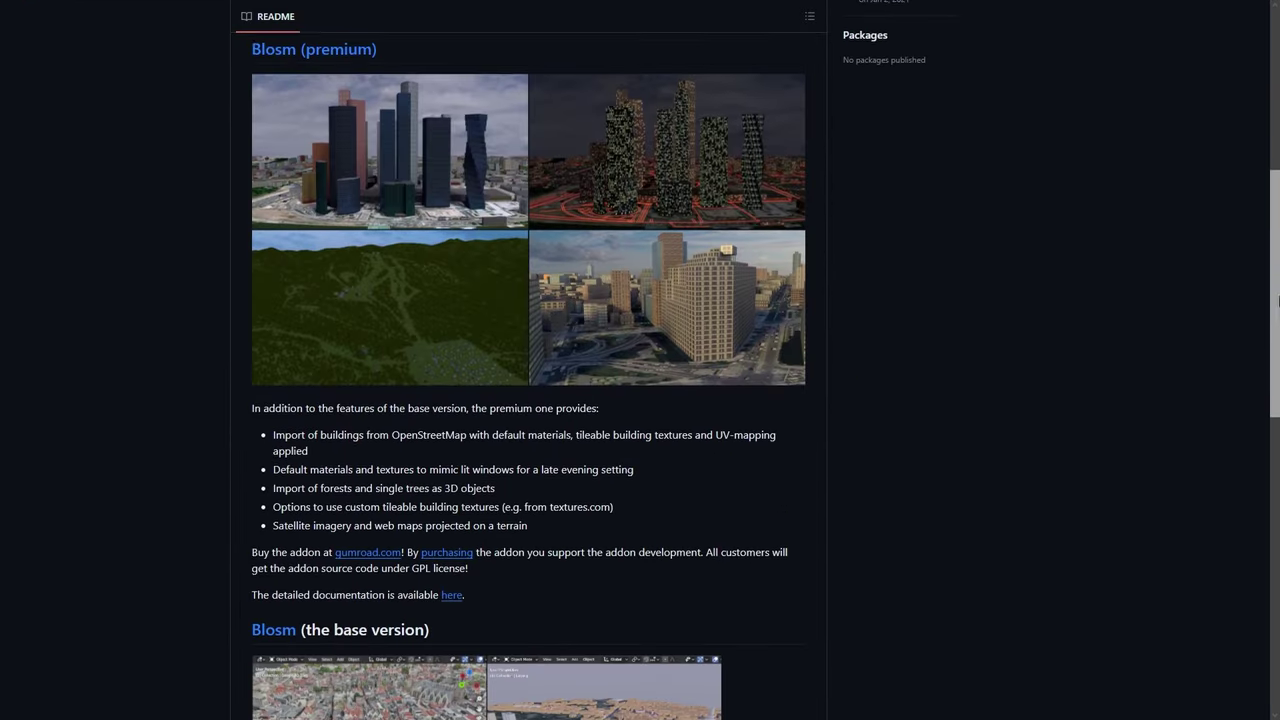
scroll(1278, 436, "down", 5)
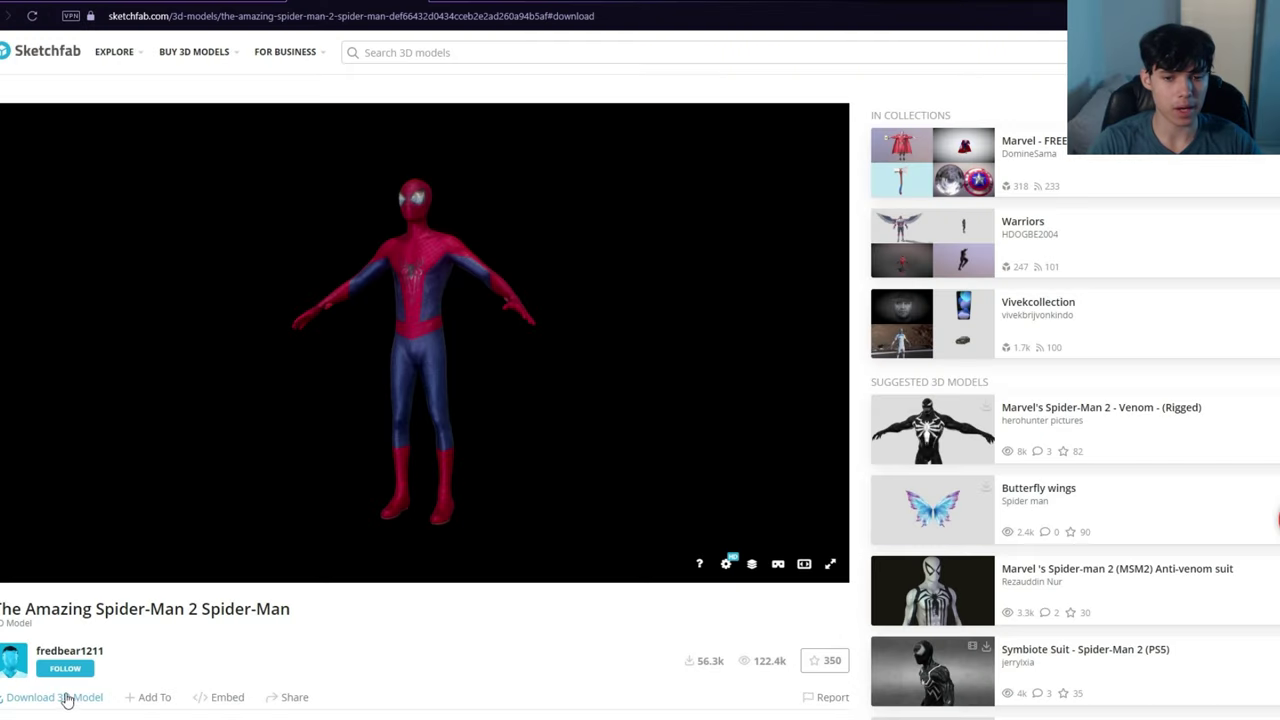
Download the Amazing Spider-Man 2 Spider-Man model, switch to Blender and import Amazing Spider Man 2 Rigged.fbx at scale 0.0072
left_click(66, 699)
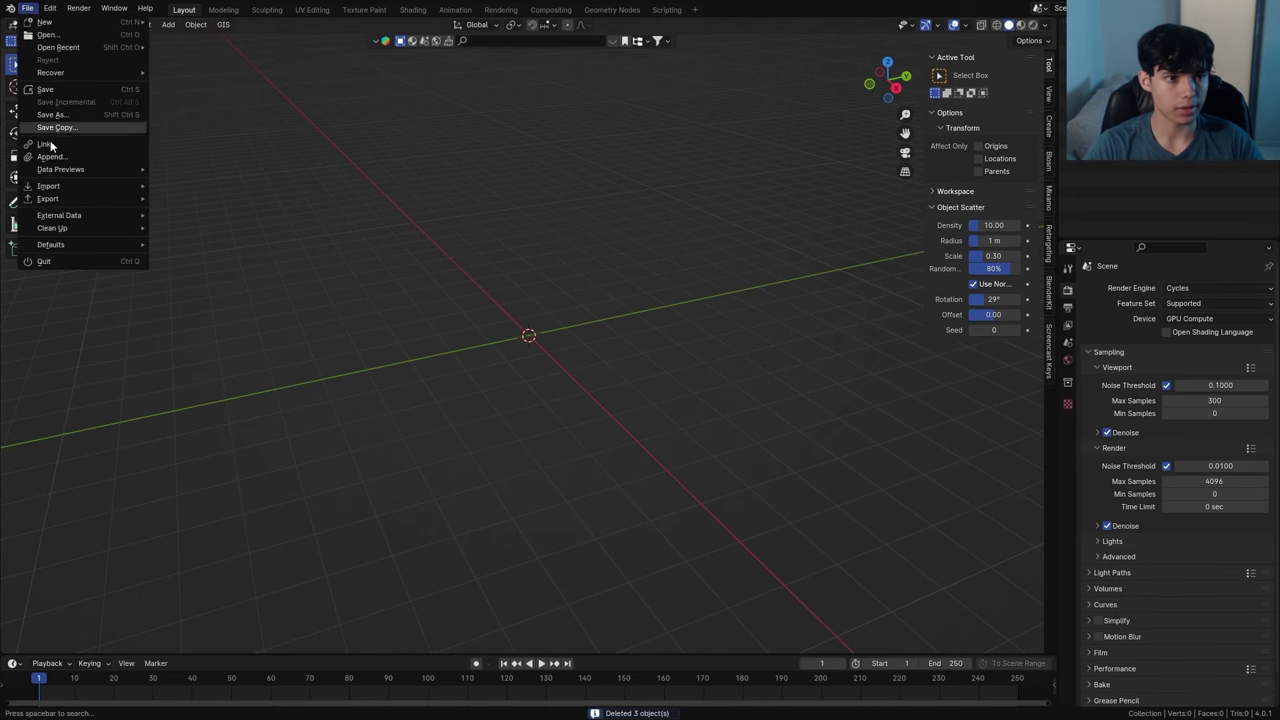
mouse_move(73, 187)
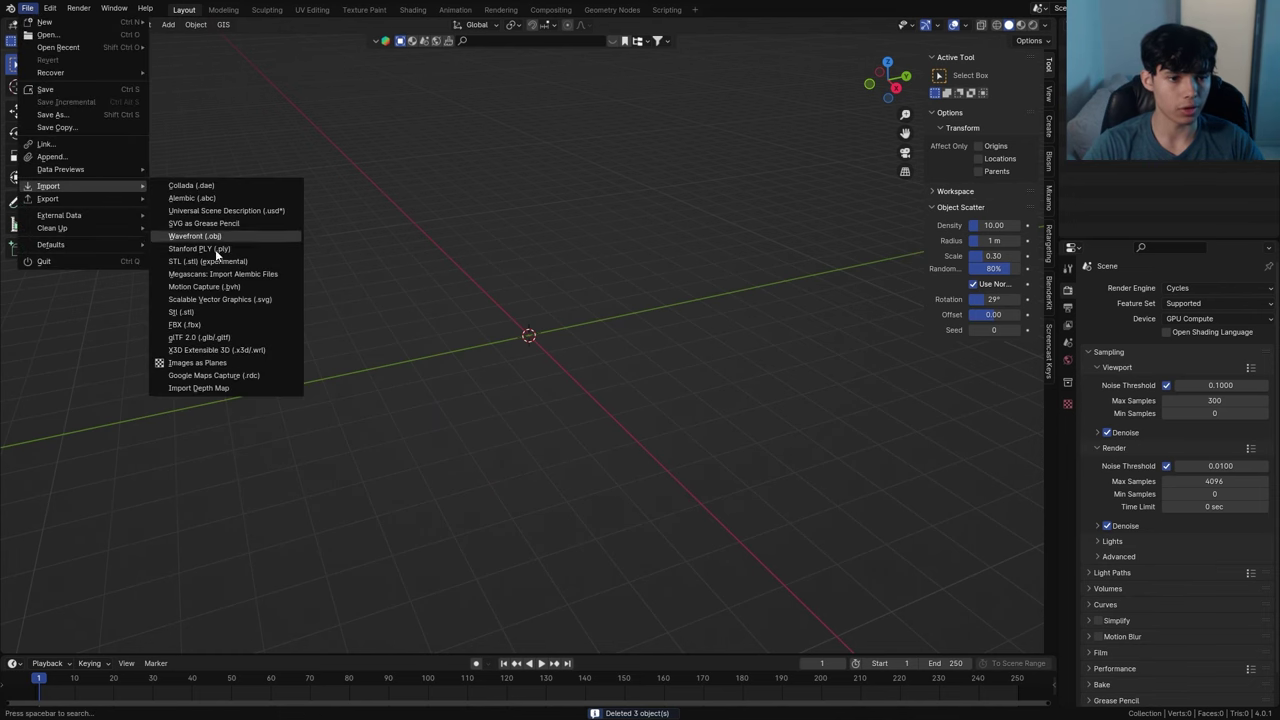
left_click(241, 325)
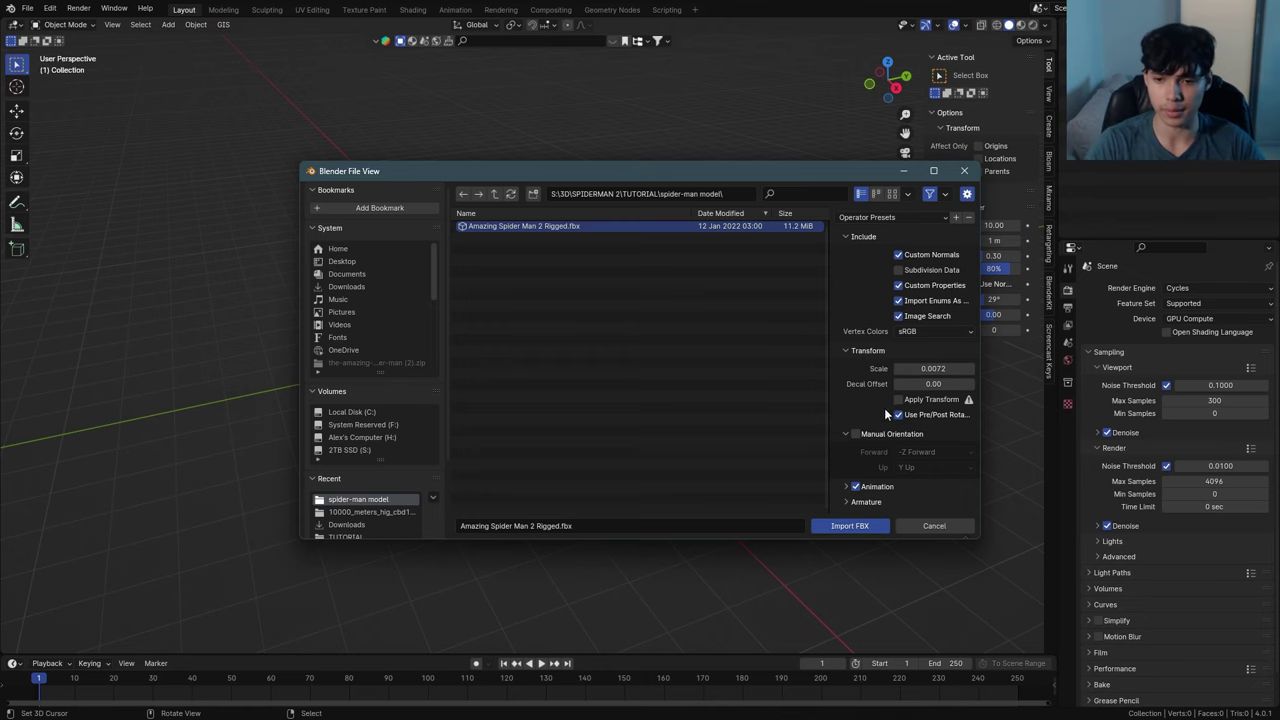
left_click(850, 526)
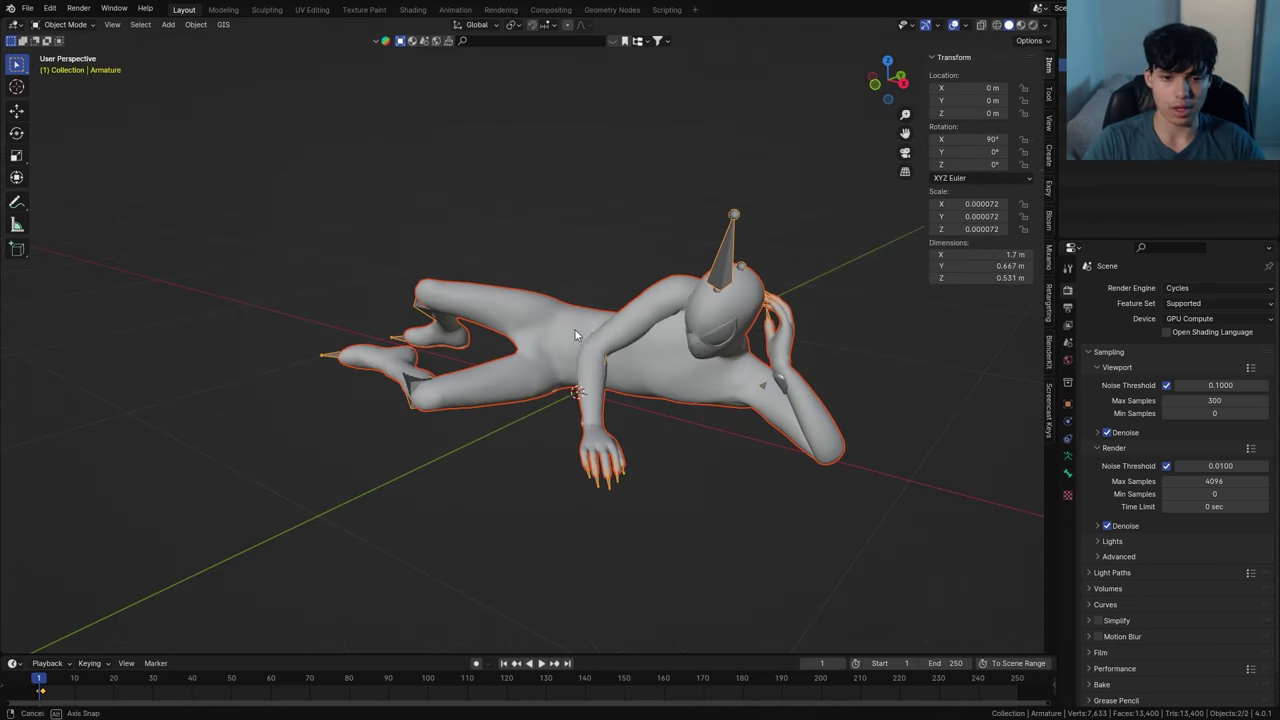
Clear all pose transforms on every bone of the imported armature in Pose Mode and return to Object Mode
middle_click_drag(577, 334, 686, 346)
scroll(665, 347, "down", 1)
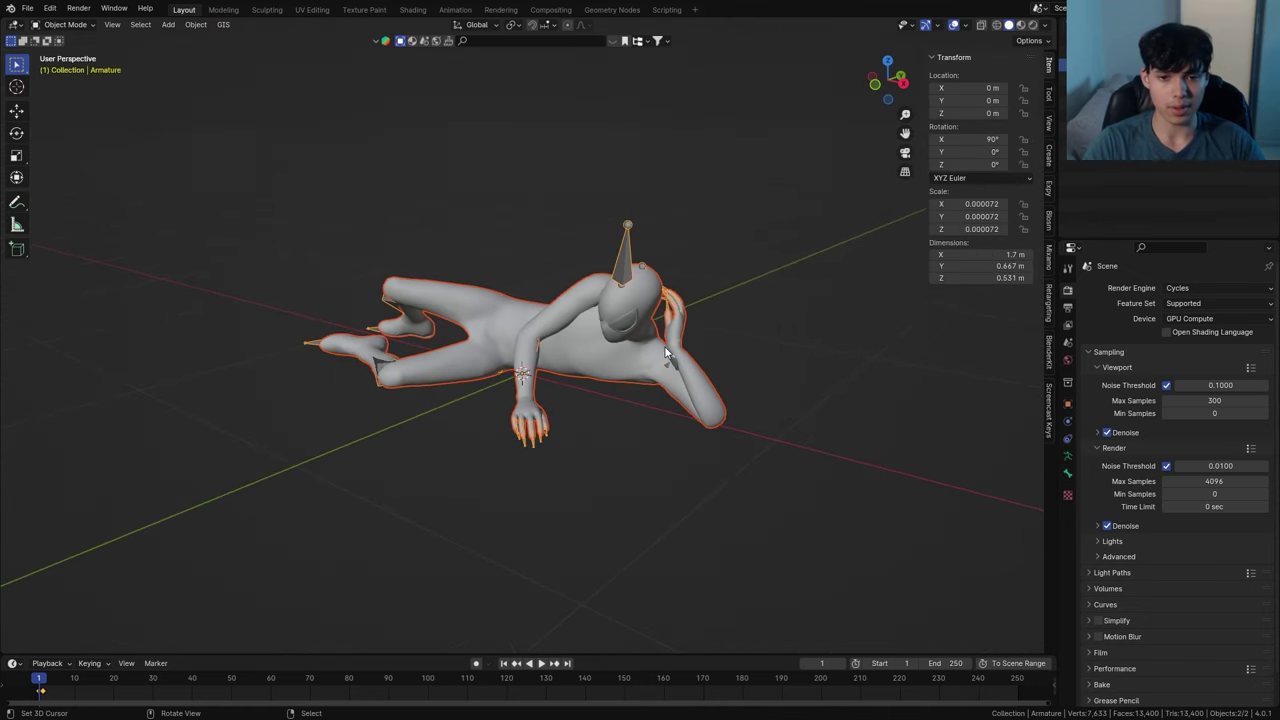
left_click(619, 281)
left_click(629, 266)
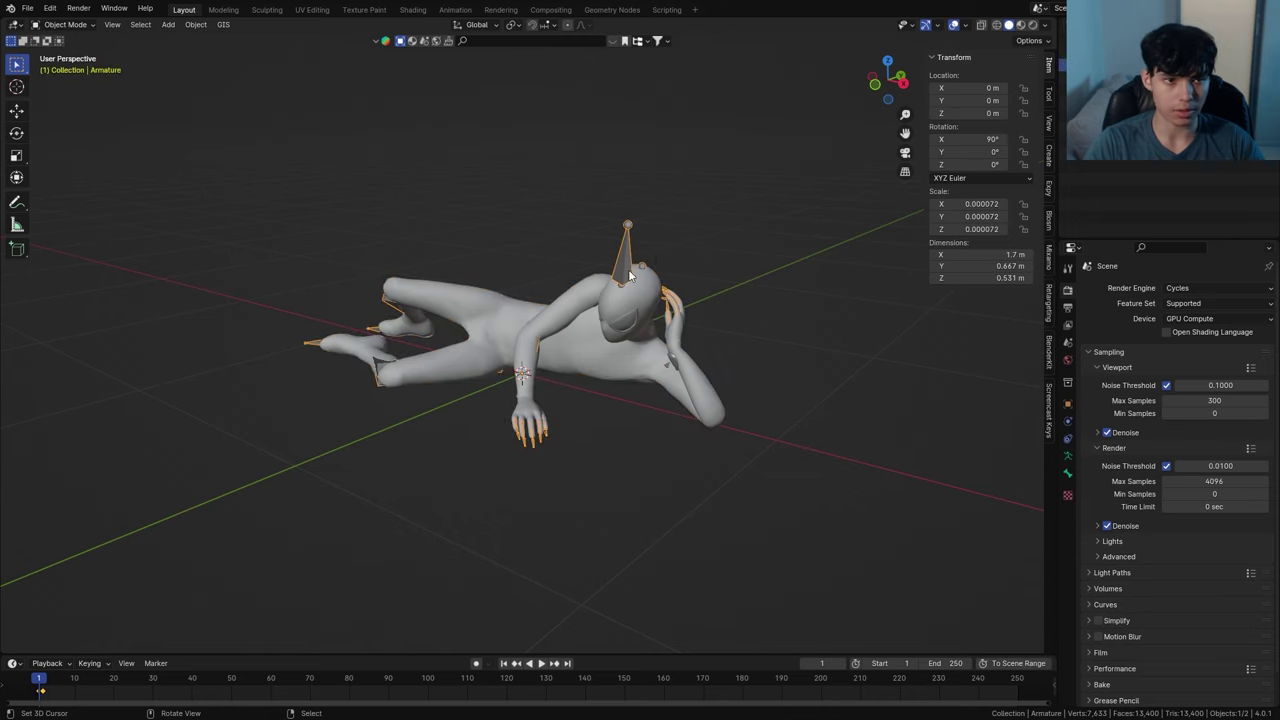
left_click(74, 65)
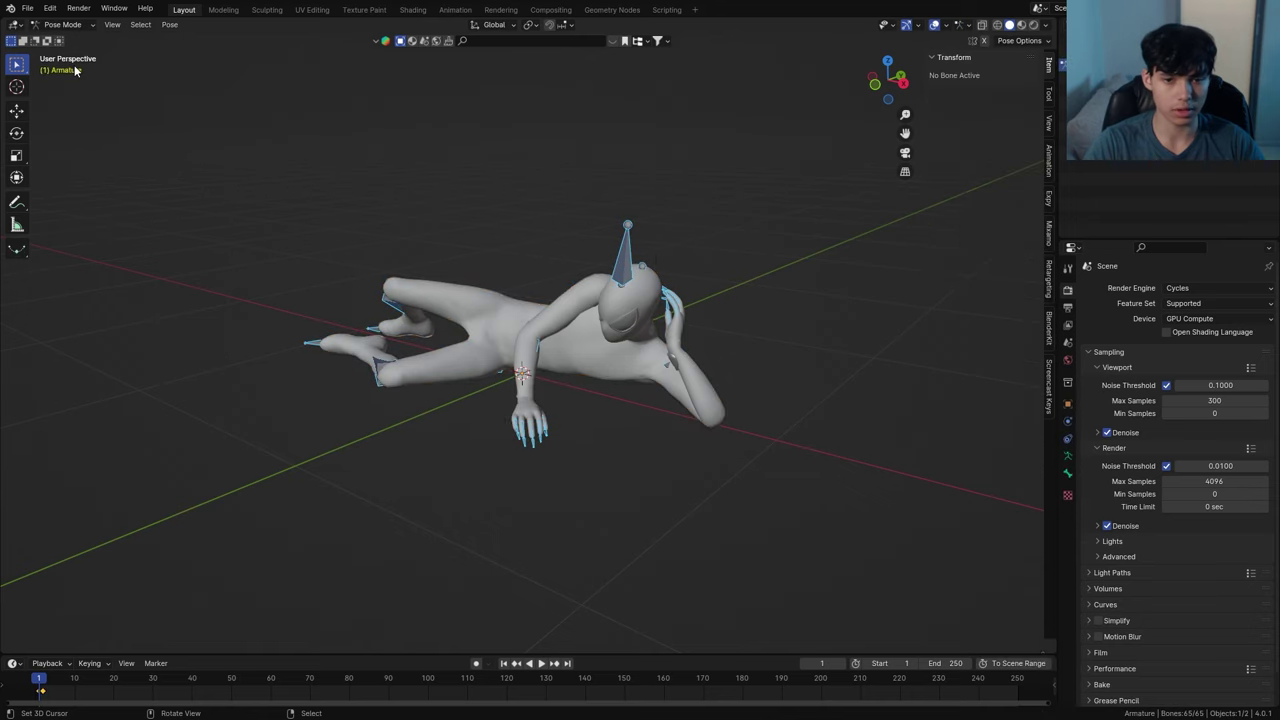
left_click(170, 25)
mouse_move(260, 51)
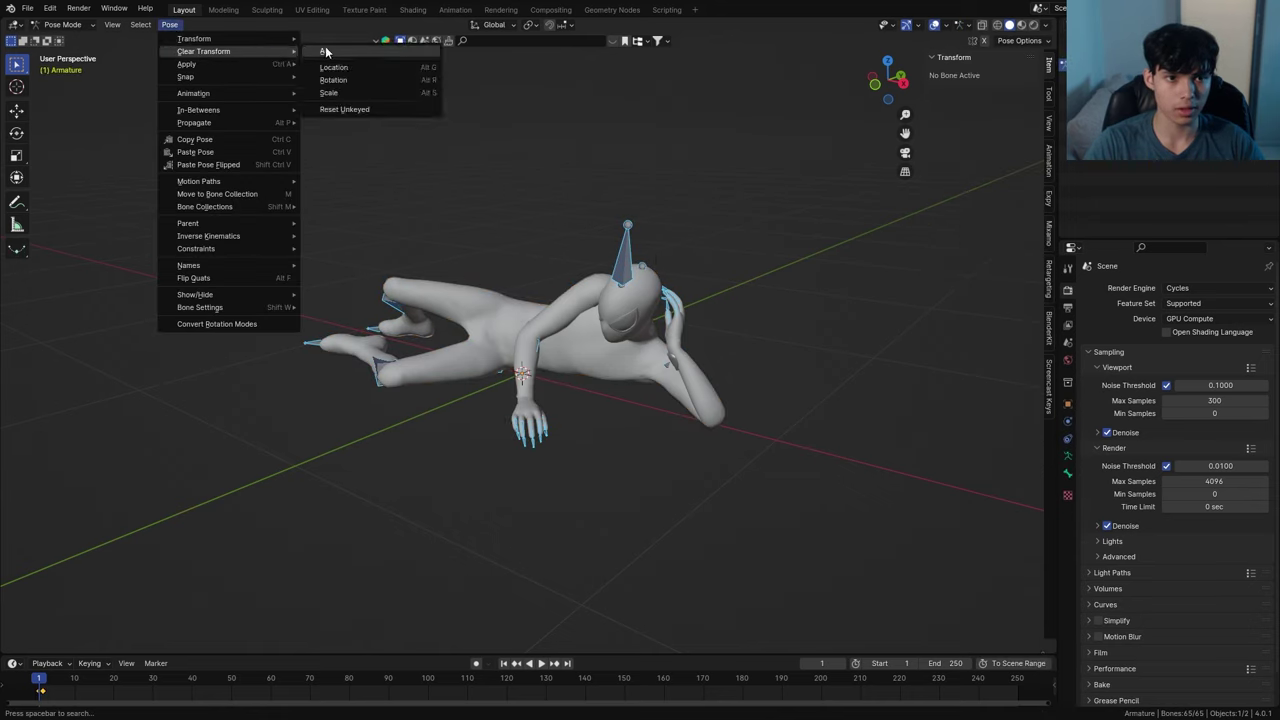
left_click(329, 52)
key("ctrl+Tab")
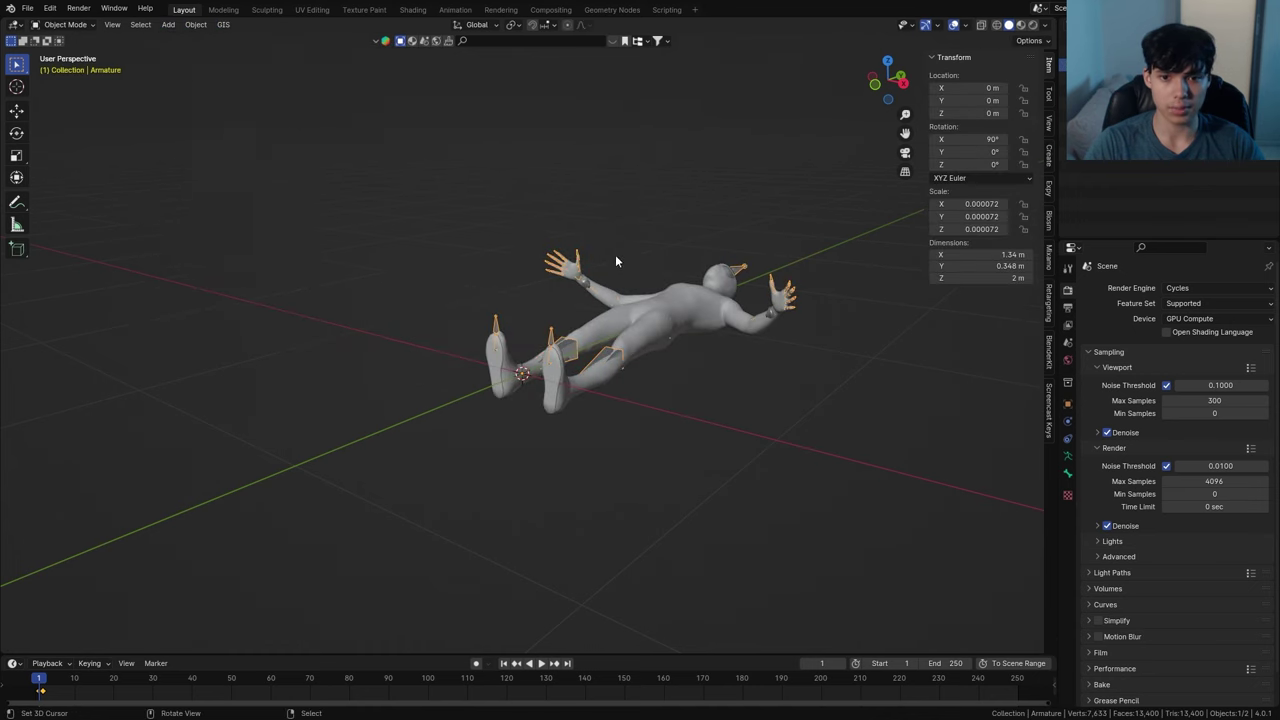
Rotate the armature 90 degrees about the X axis and apply all its transforms
type("rx")
type("90")
left_click(645, 273)
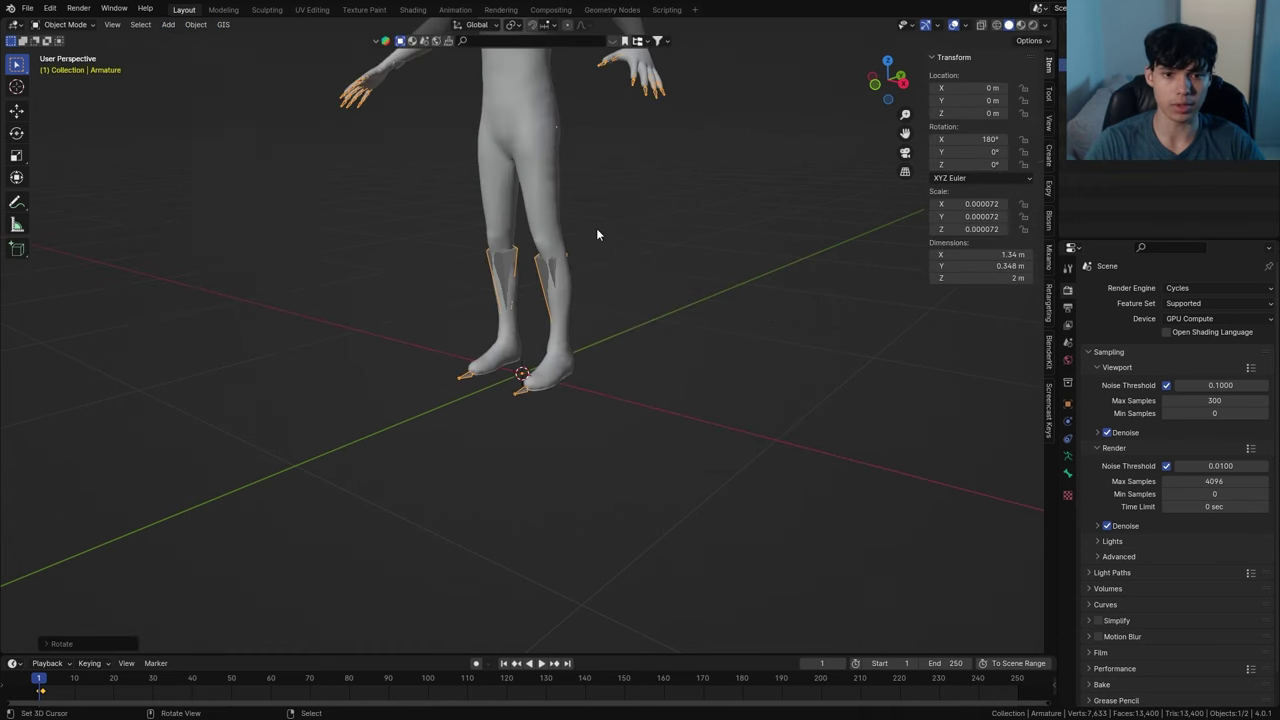
scroll(596, 228, "down", 3)
middle_click_drag(565, 172, 560, 252, "shift")
key("ctrl+a")
left_click(560, 252)
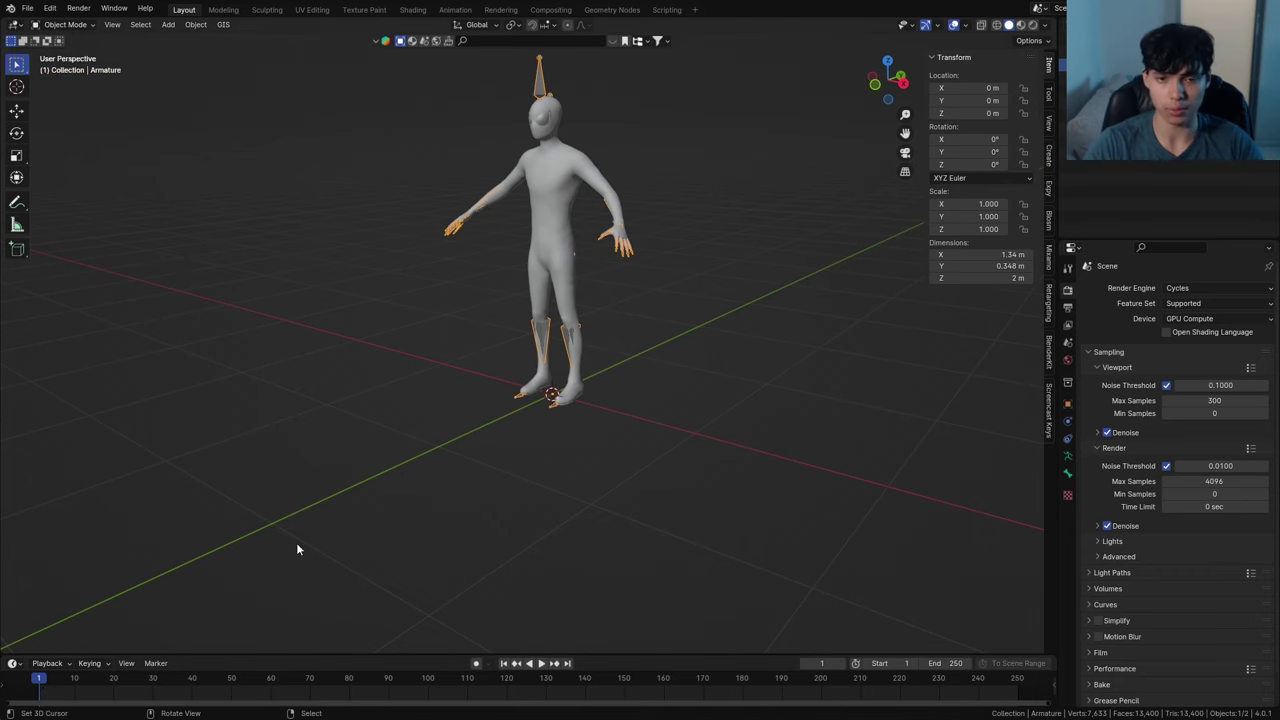
Select the Spider-Man body mesh and show the 3D viewport in rendered shading
middle_click_drag(457, 241, 470, 345, "shift")
middle_click_drag(500, 300, 545, 290)
scroll(570, 260, "up", 2)
left_click(560, 247)
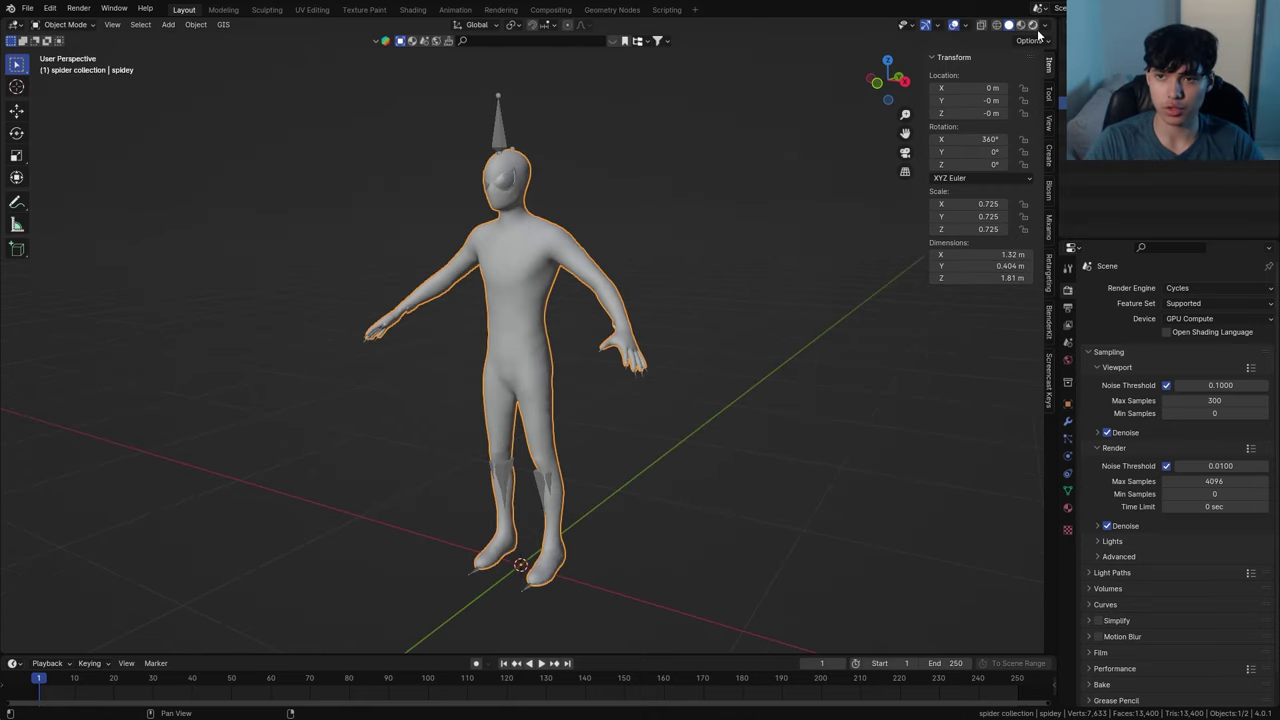
left_click(1033, 25)
Add a sun light at the character's feet and set its strength to 8
key("shift+a")
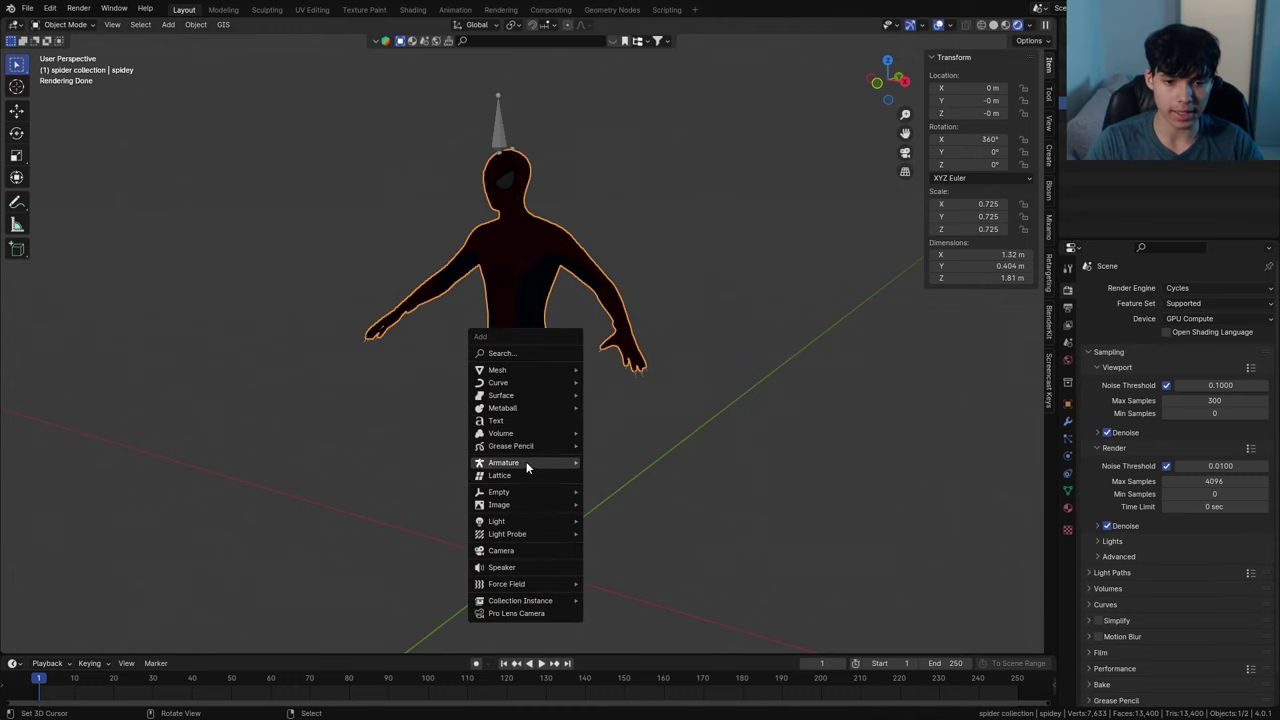
mouse_move(534, 521)
left_click(640, 546)
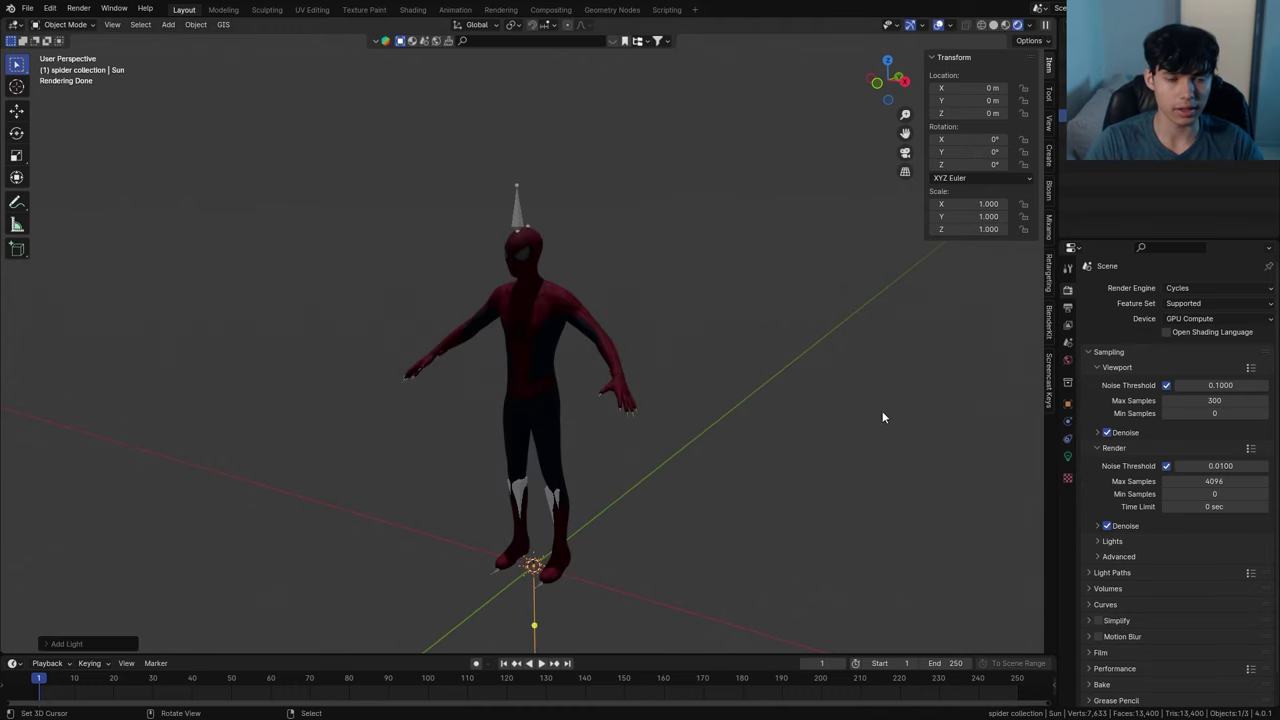
left_click(1068, 456)
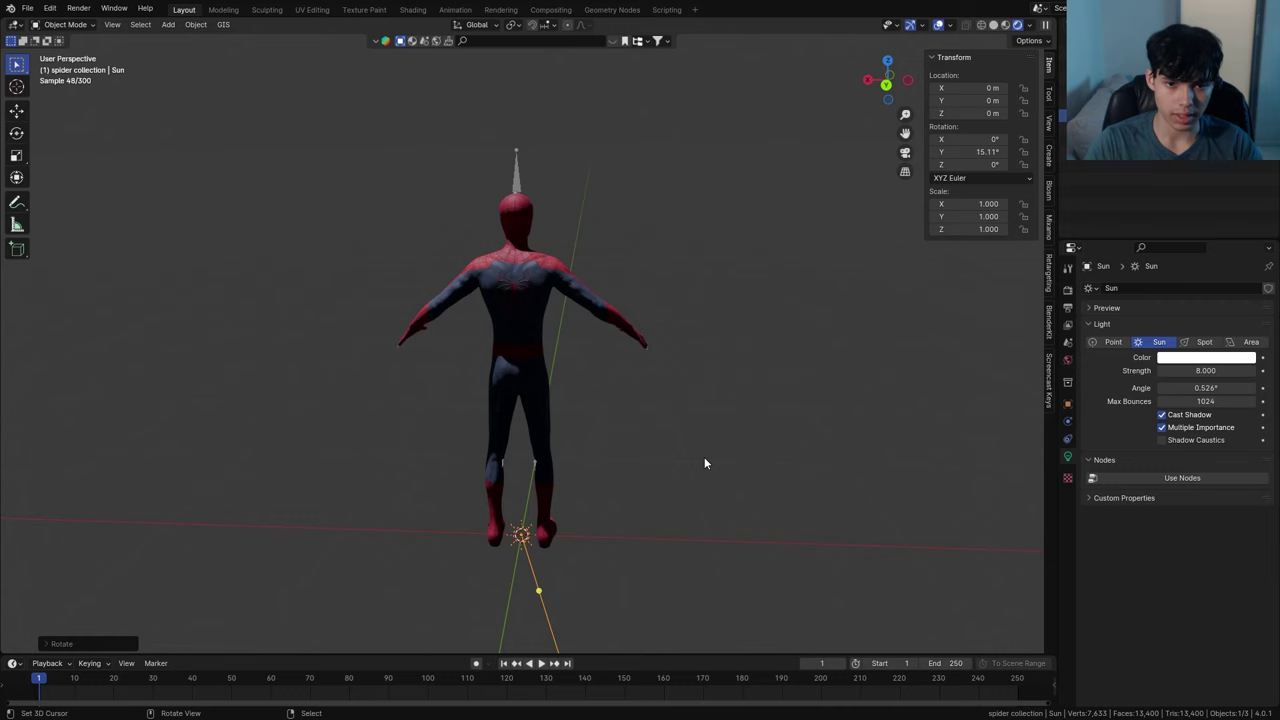
Rotate the sun light to about 27 degrees on Y and about 28 degrees on Z
key("r")
key("y")
left_click(720, 394)
key("r")
key("z")
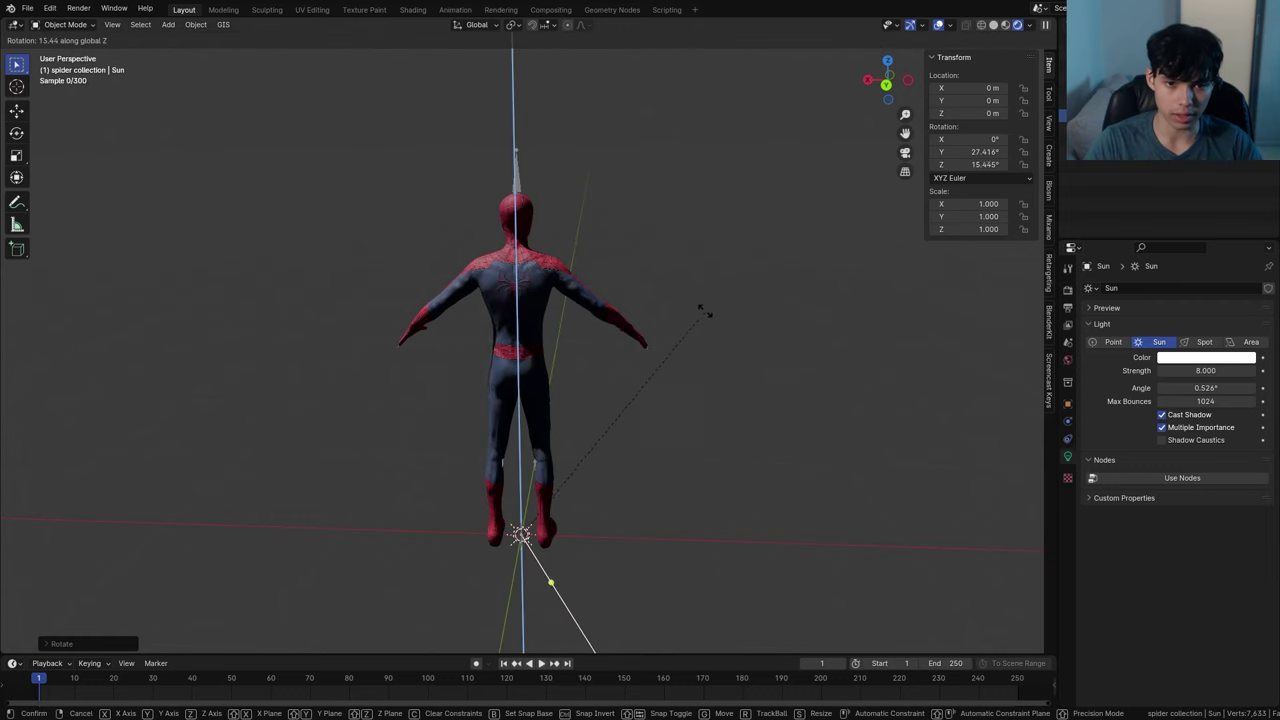
left_click(656, 256)
scroll(653, 256, "up", 1)
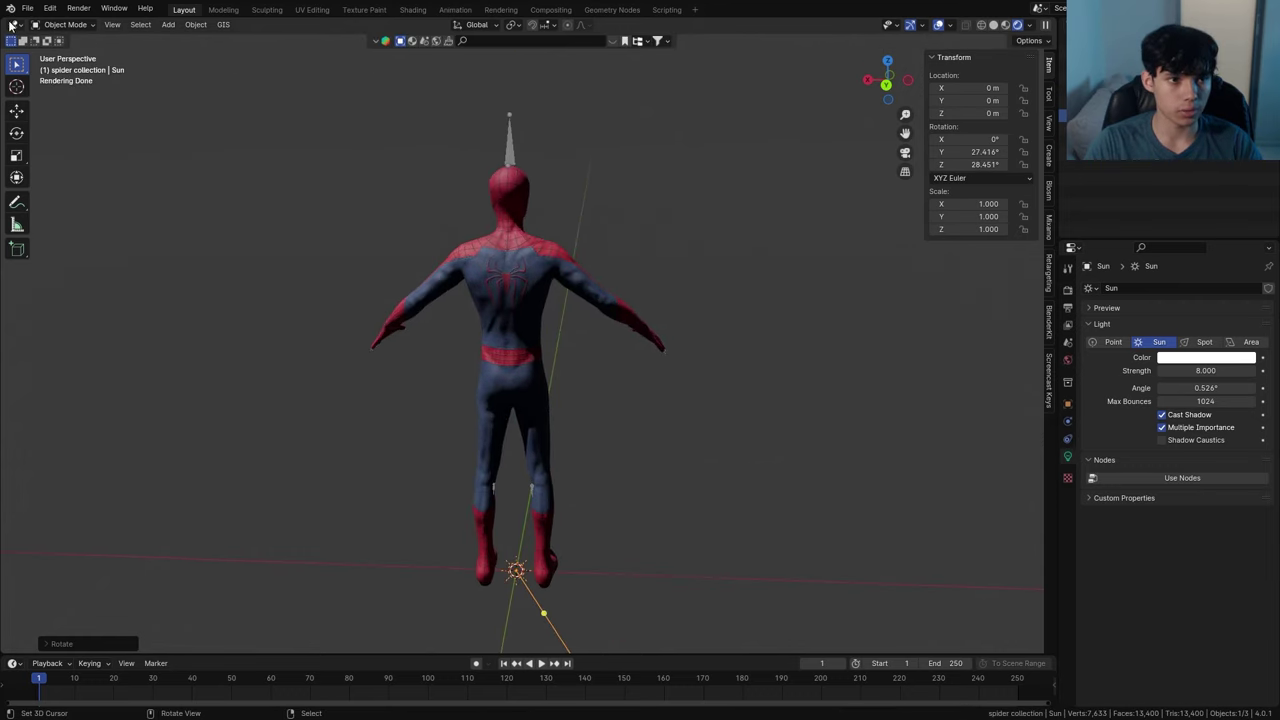
In a Shader Editor split off beside the viewport, enable the sun's nodes and connect a Blackbody node to the Emission color
left_click_drag(3, 21, 90, 29)
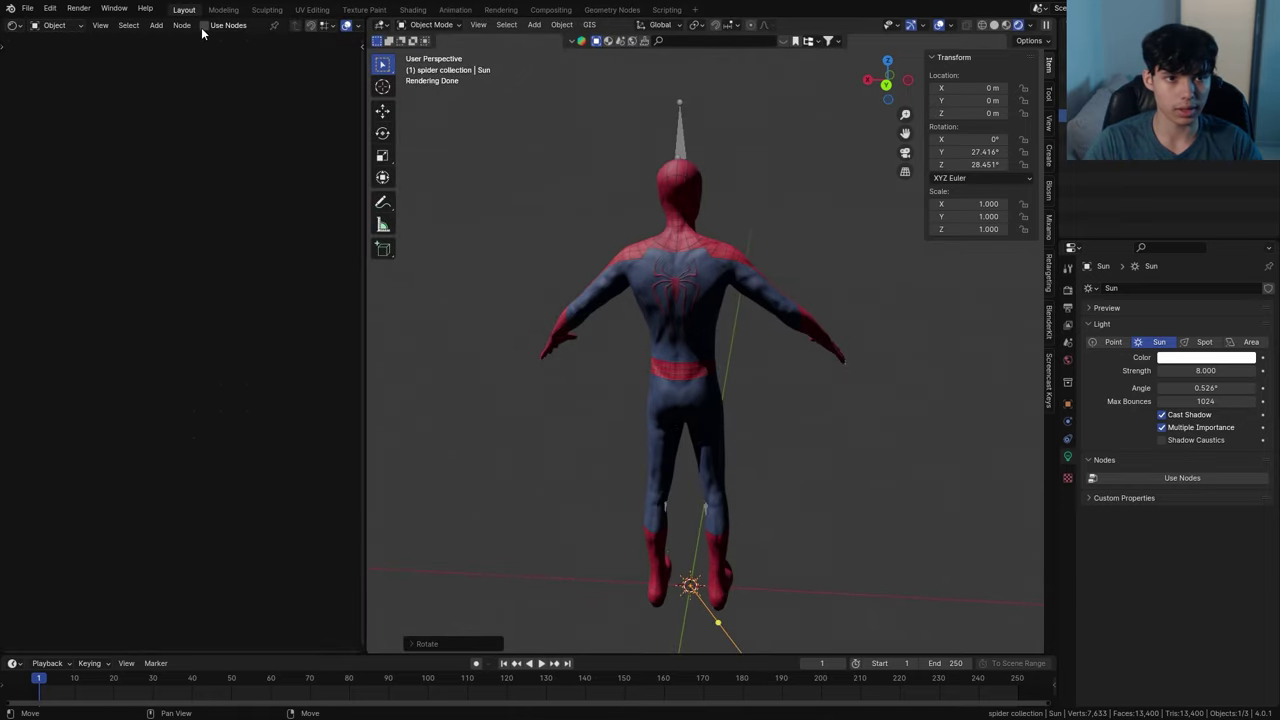
left_click(205, 25)
key("shift+a")
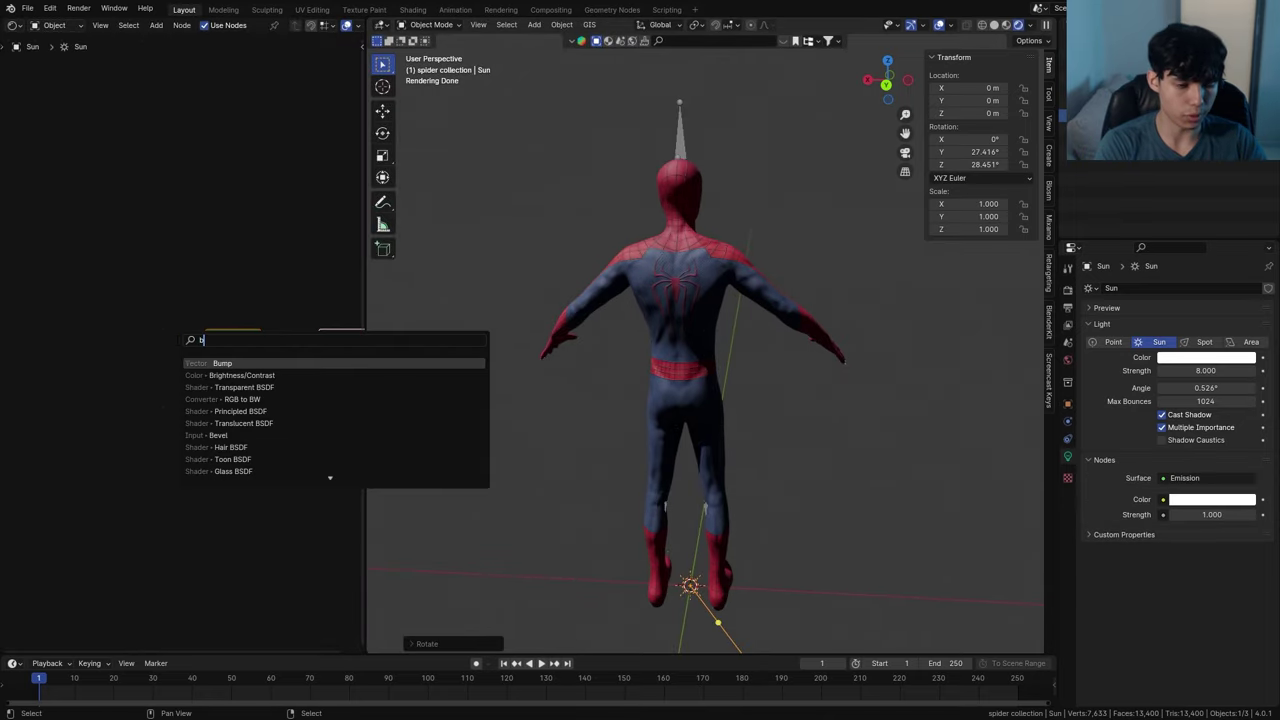
key("Return")
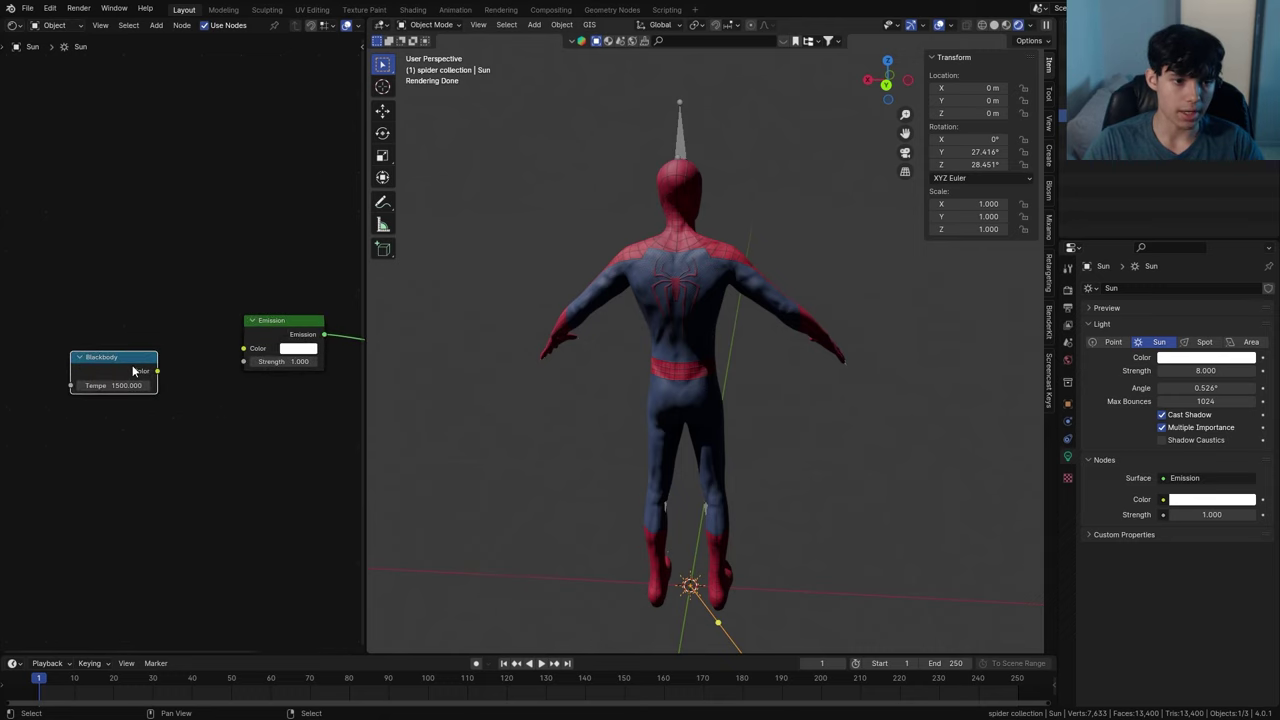
left_click(149, 342)
scroll(168, 355, "down", 2)
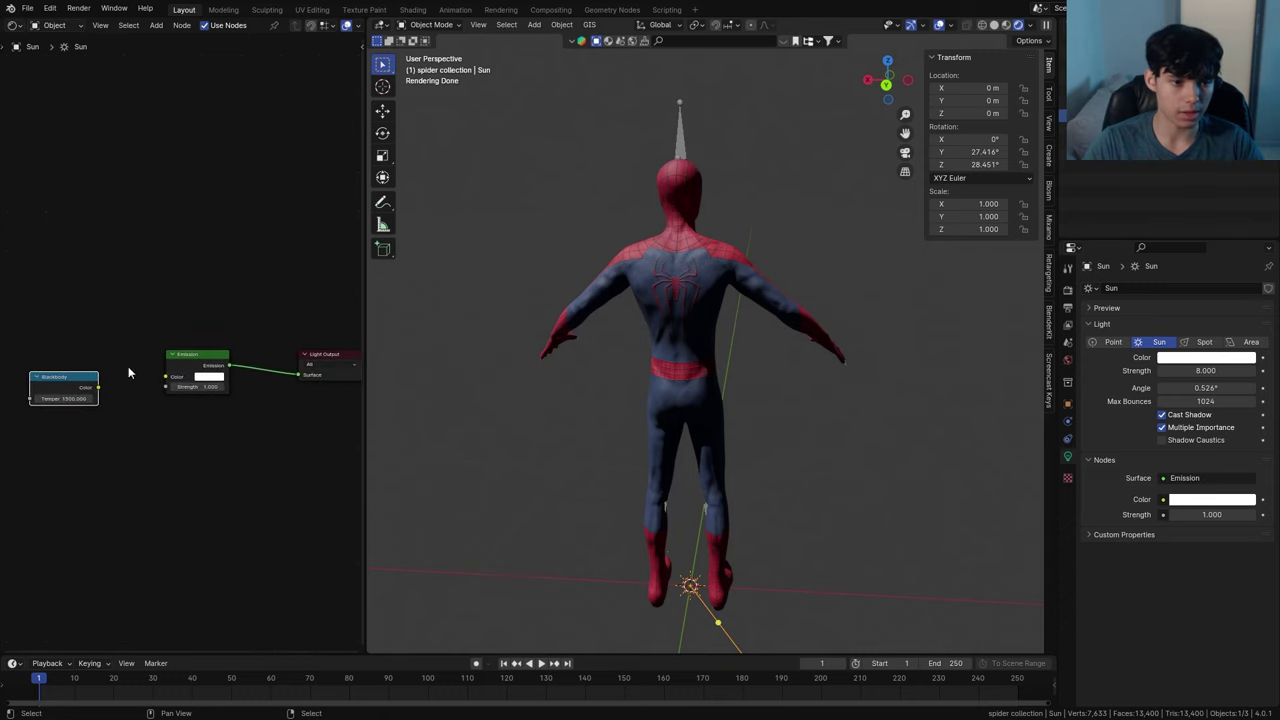
key("g")
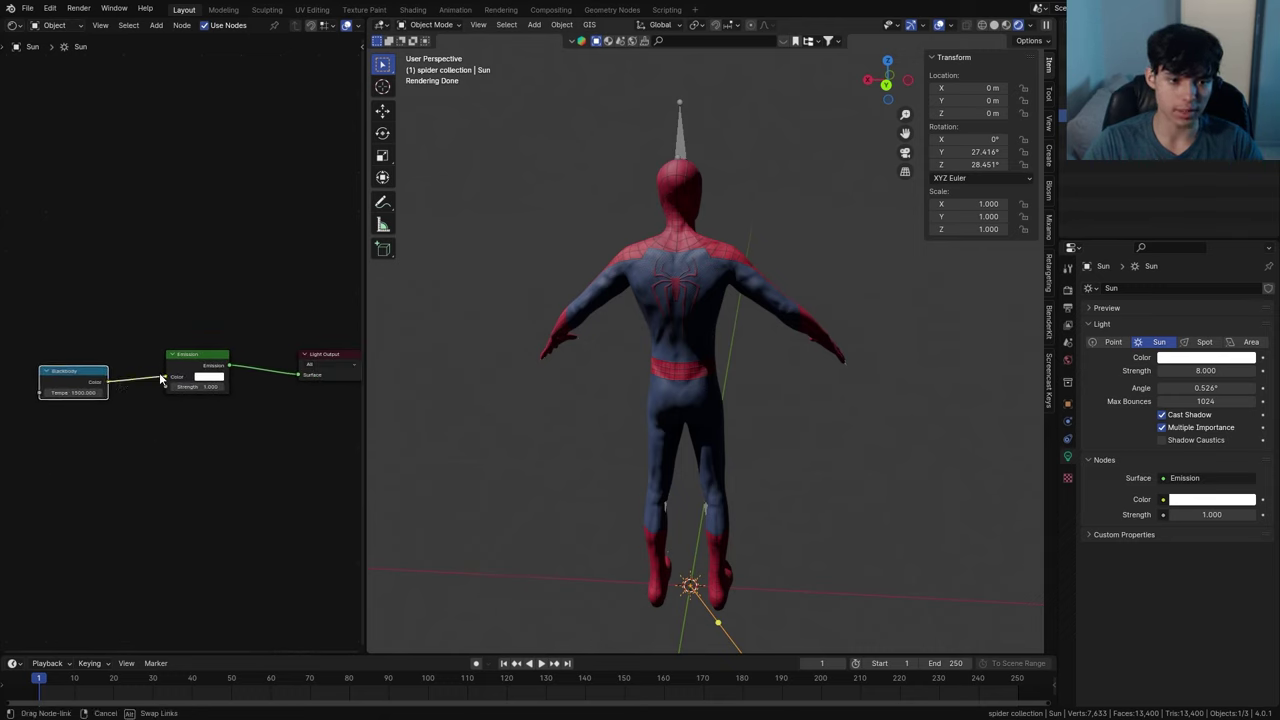
left_click_drag(166, 380, 167, 381)
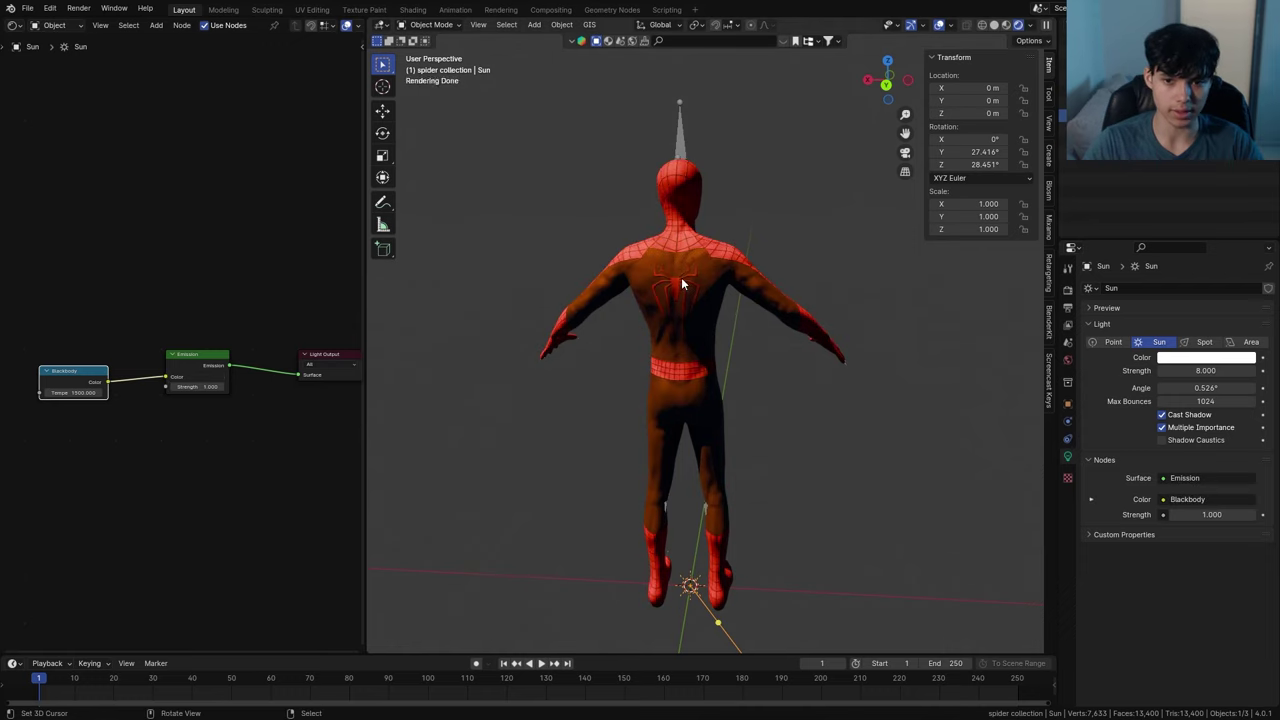
Set the temperature of the sun's Blackbody node to 5800
scroll(676, 265, "up", 1)
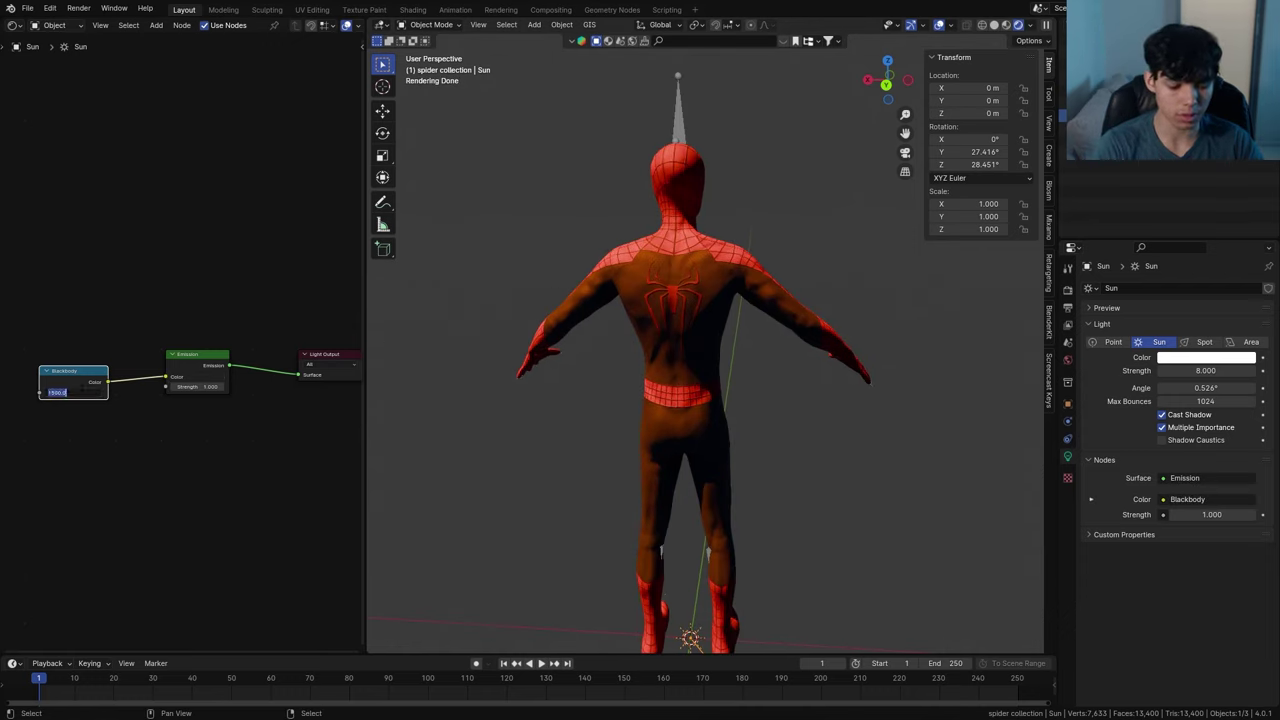
type("5800")
key("Return")
scroll(672, 319, "down", 2)
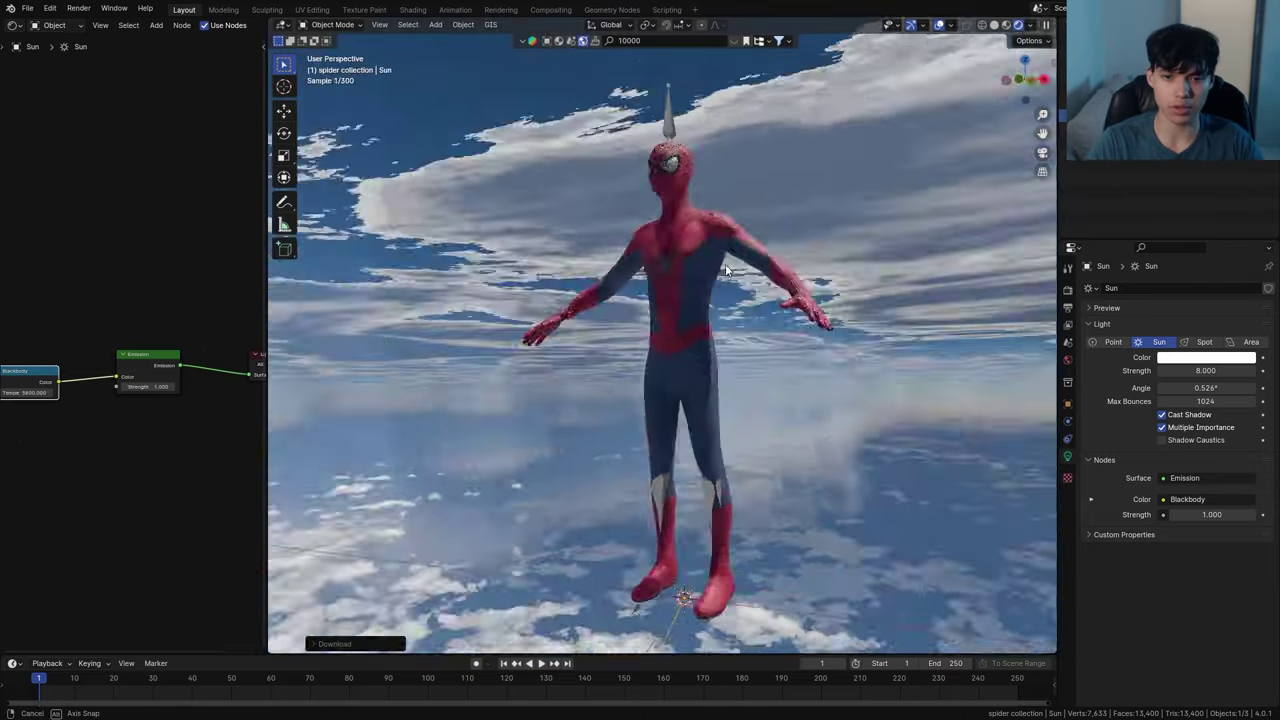
Show the Spider-Man mesh's material settings and put the mesh in Edit Mode with none of its geometry selected
mouse_move(735, 245)
middle_mouse_down()
mouse_move(743, 237)
mouse_move(713, 248)
middle_mouse_up()
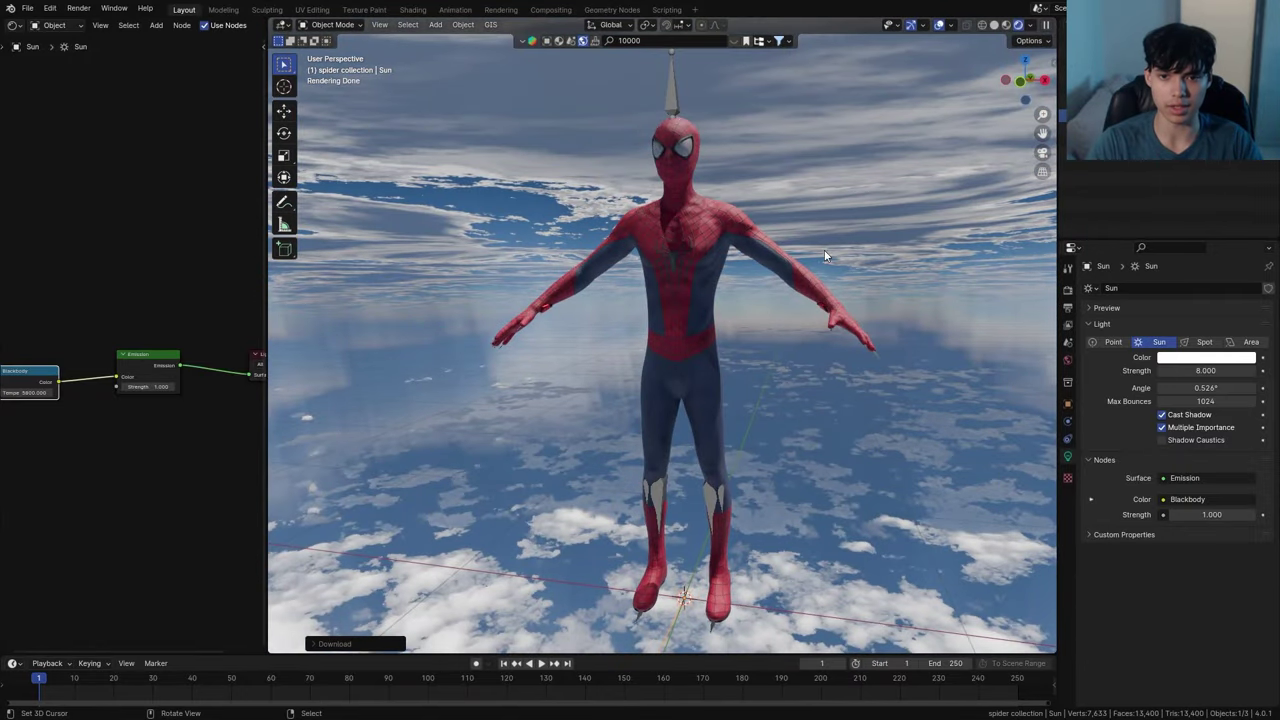
left_click(712, 250)
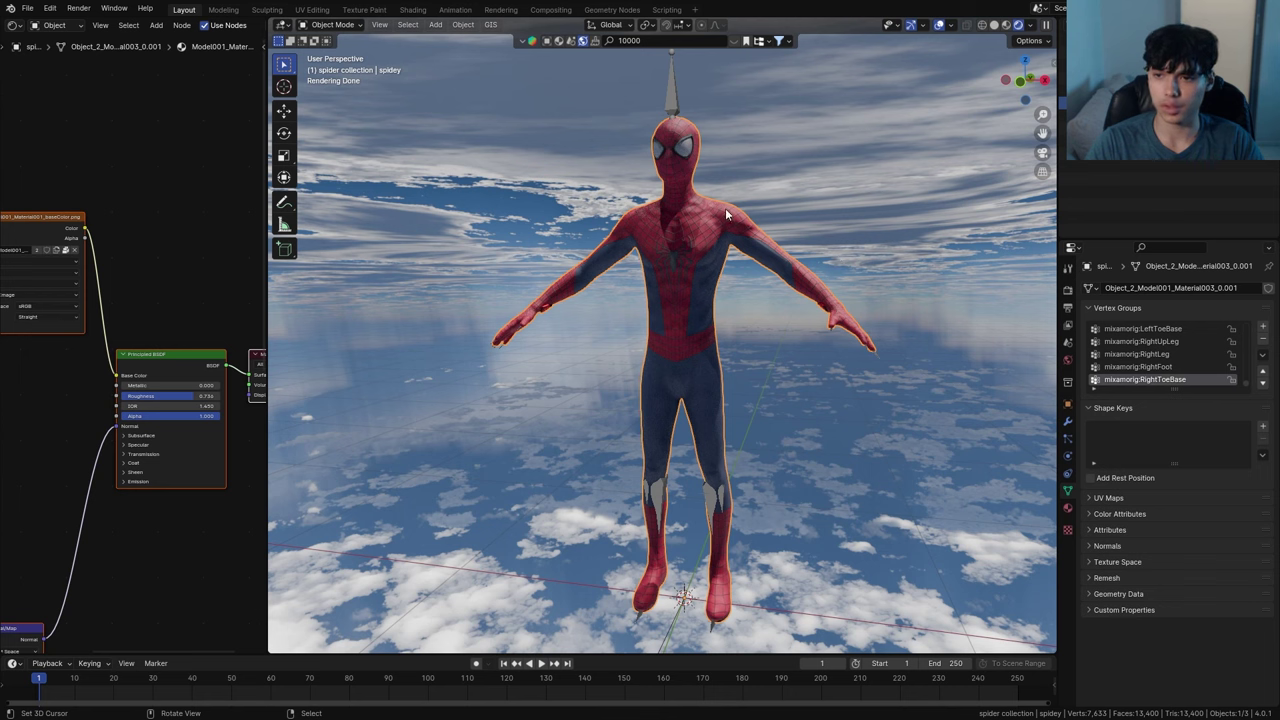
left_click(1067, 509)
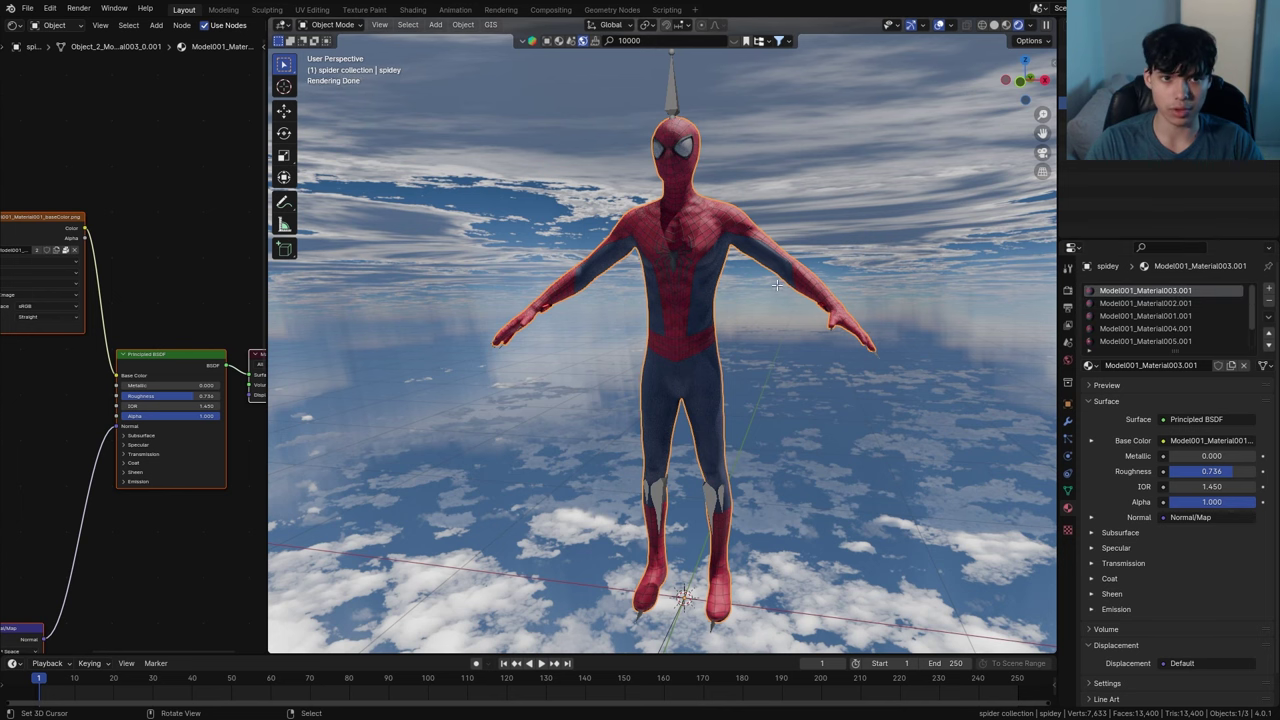
key("Tab")
left_click(920, 283)
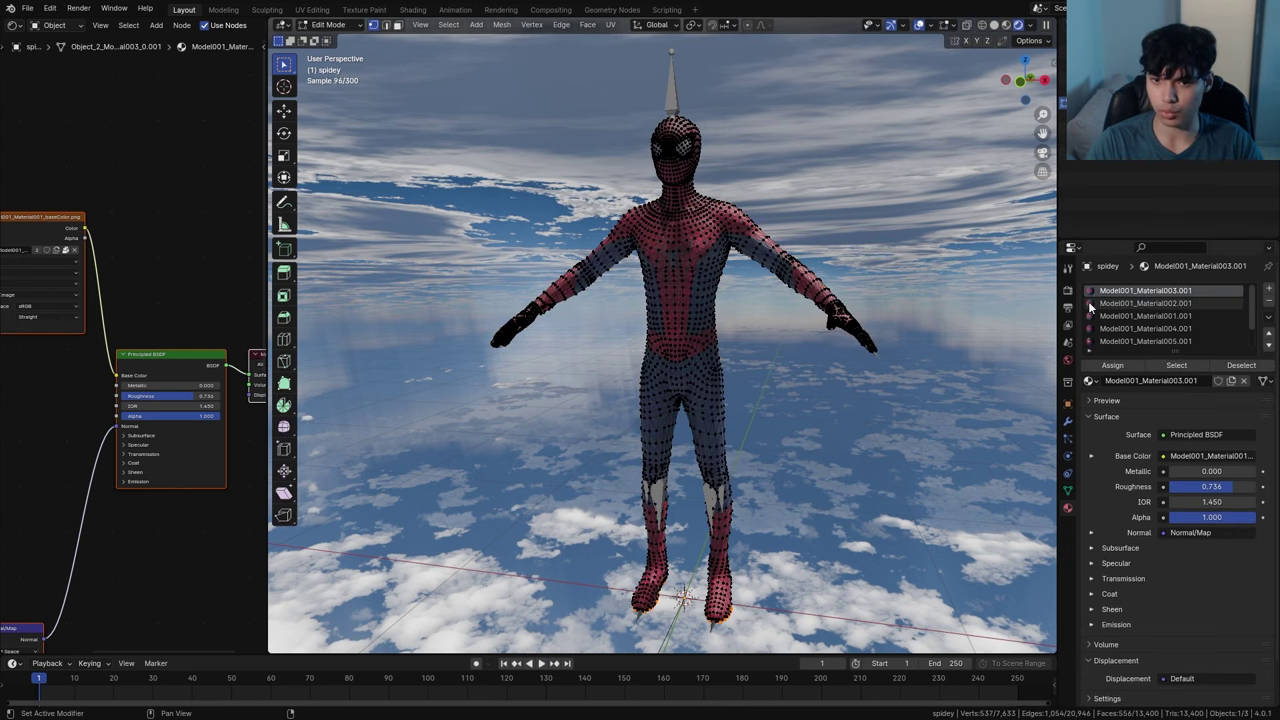
middle_click_drag(885, 325, 889, 234)
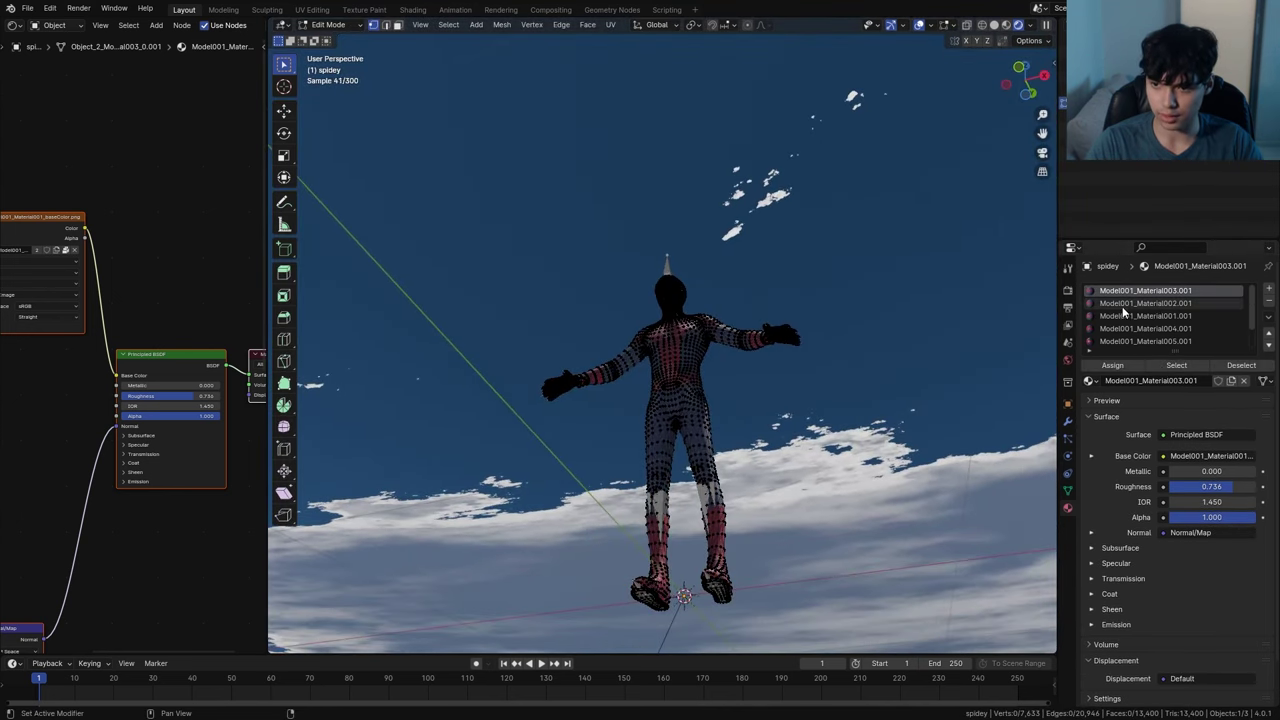
Select the geometry assigned to the first few material slots in turn to examine which parts of the suit each one covers
middle_click_drag(910, 343, 890, 410)
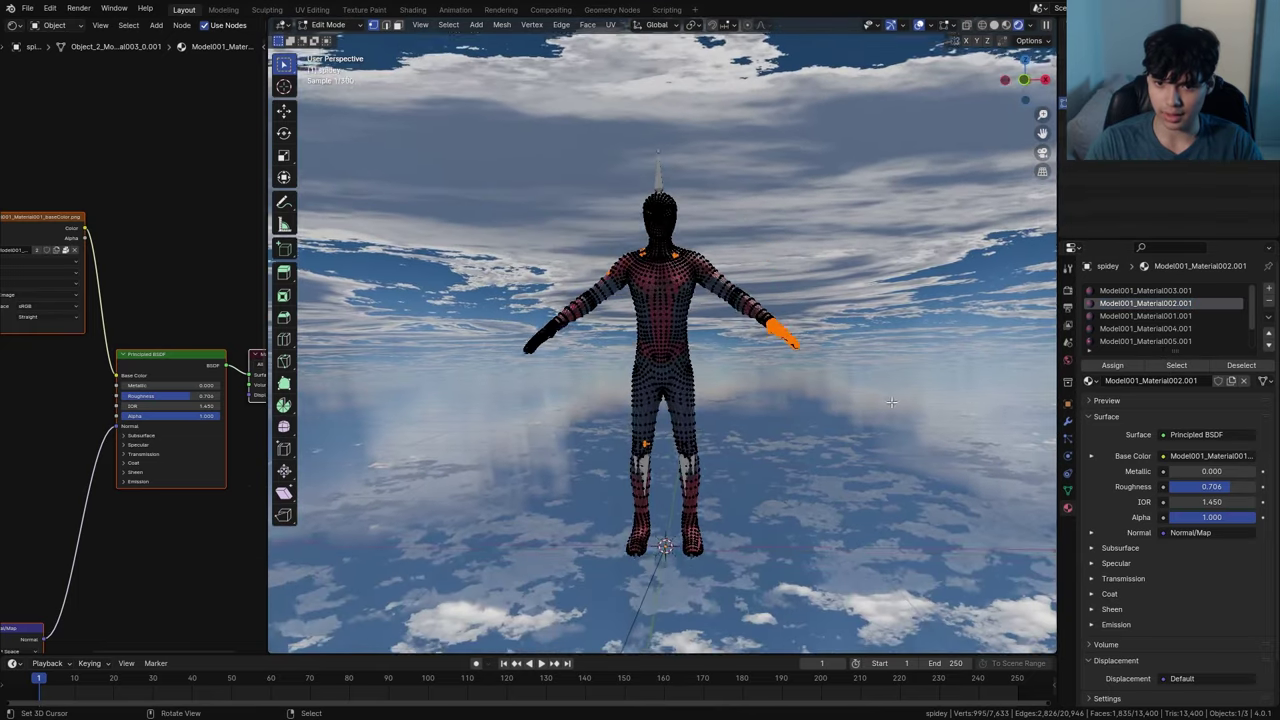
scroll(800, 335, "up", 4)
scroll(733, 345, "down", 4)
middle_click_drag(720, 330, 779, 338)
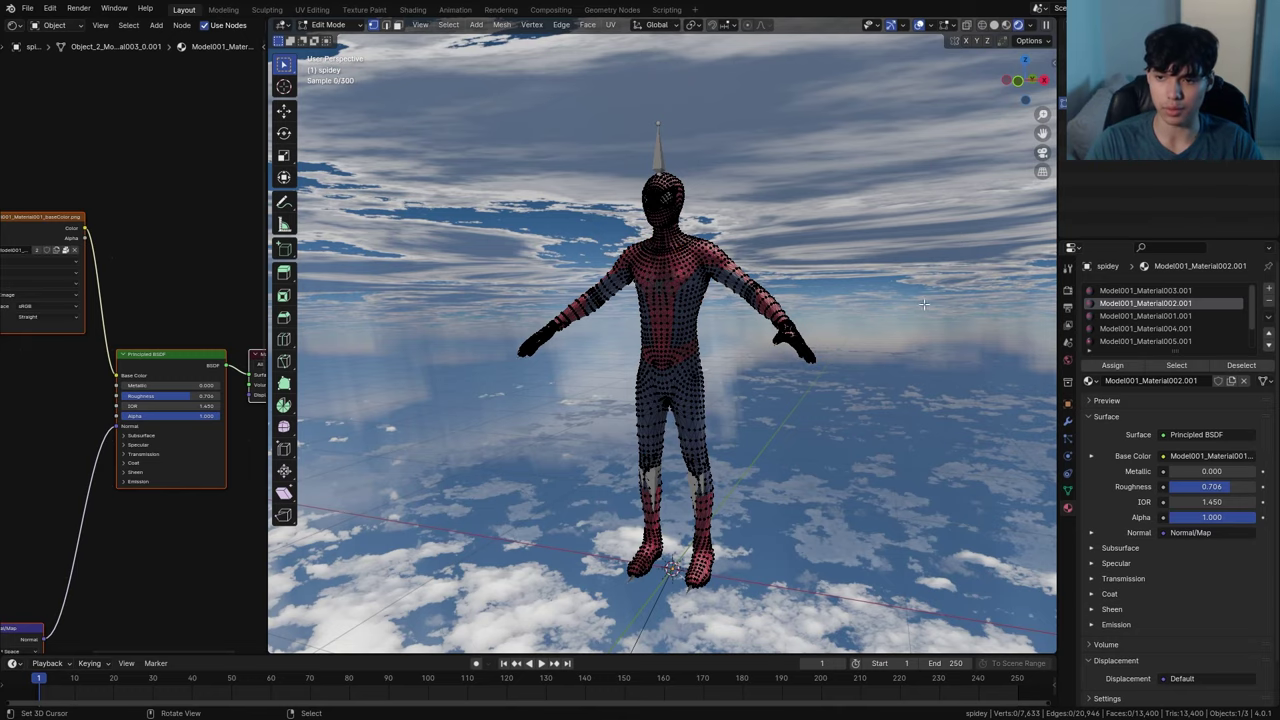
left_click(1157, 367)
mouse_move(765, 315)
middle_mouse_down()
mouse_move(803, 223)
mouse_move(752, 314)
mouse_move(740, 278)
mouse_move(748, 332)
middle_mouse_up()
left_click(880, 335)
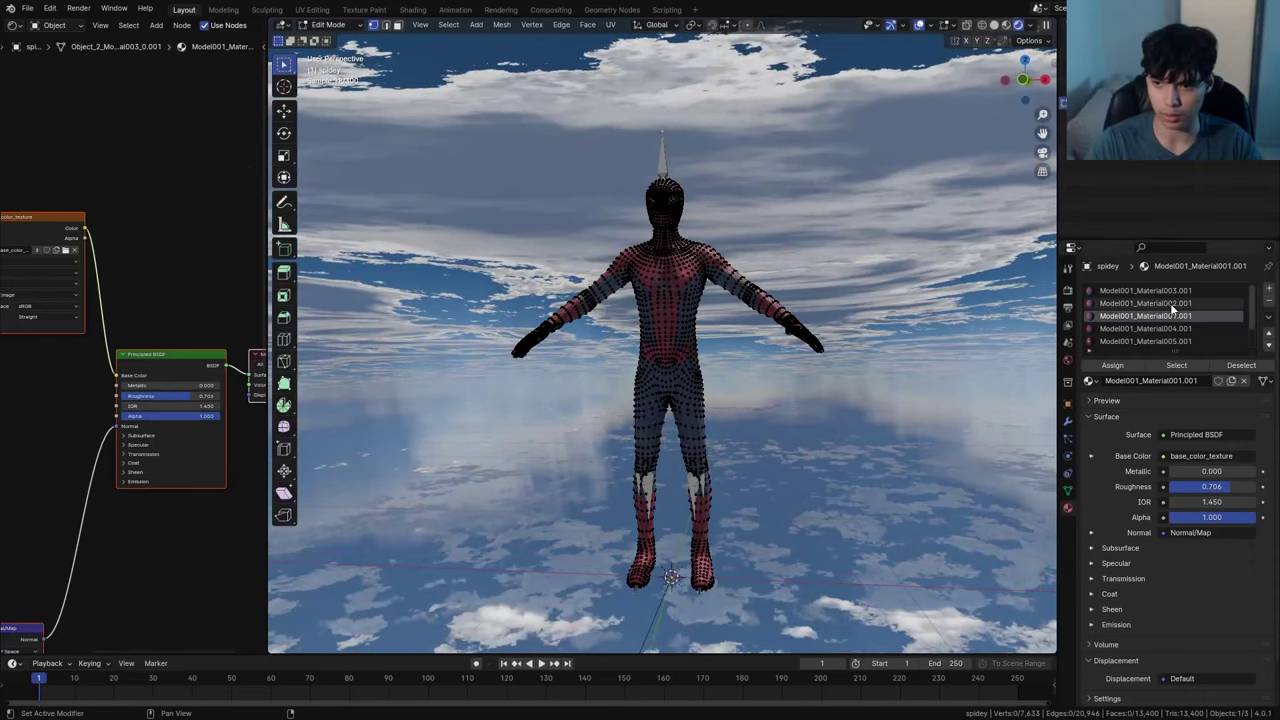
left_click(1150, 304)
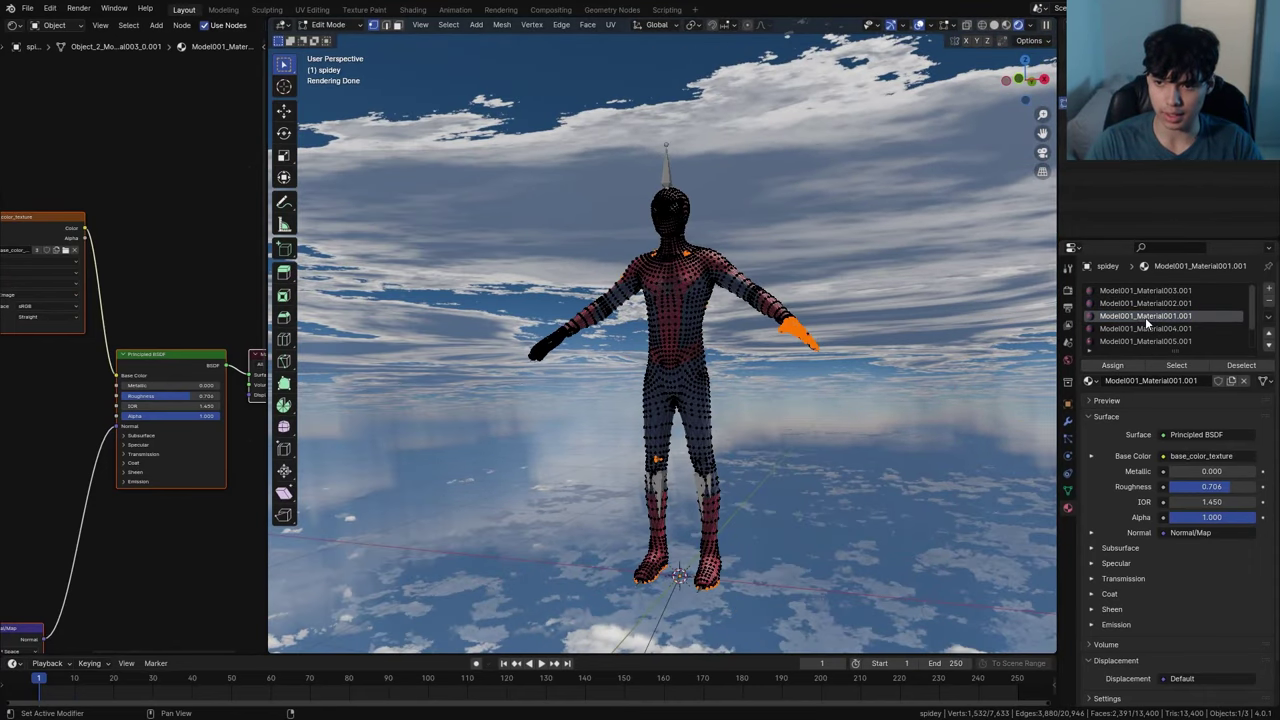
Rename the material Model001_Material001.001 to body and Model001_Material004.001 to eyelid
key("Return")
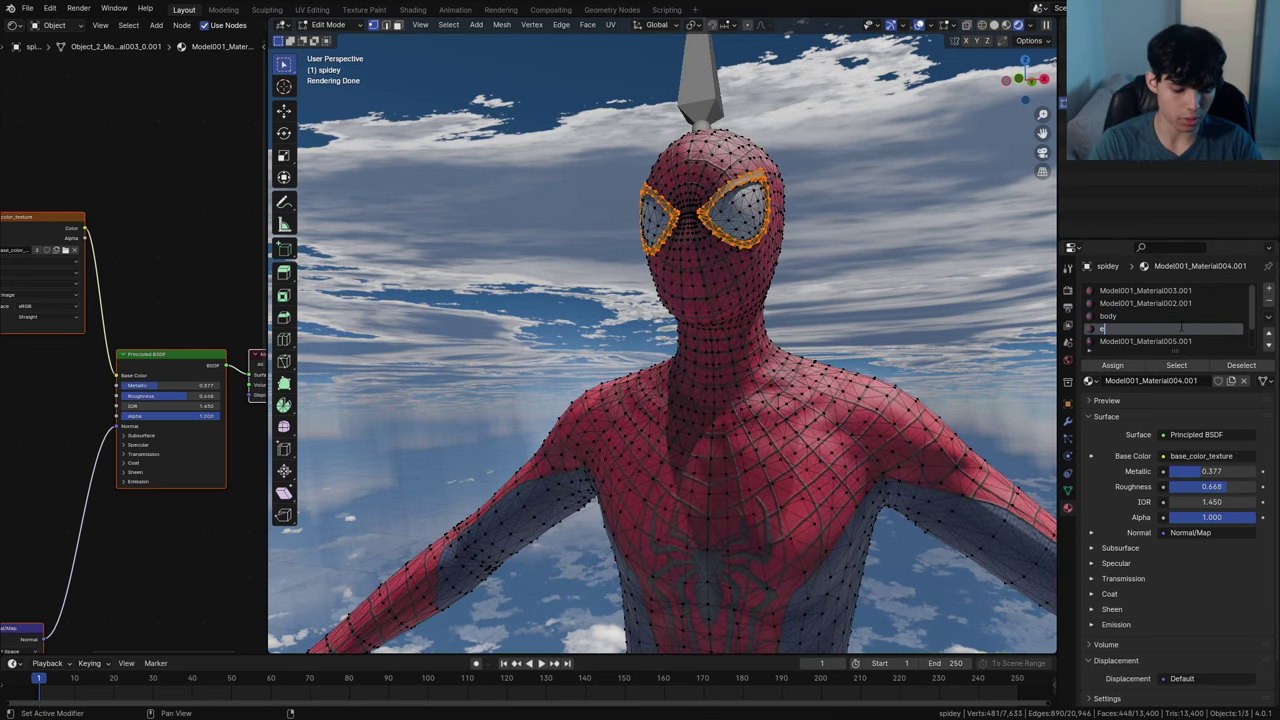
left_click(1181, 327)
type("eyeli")
type("d")
key("Return")
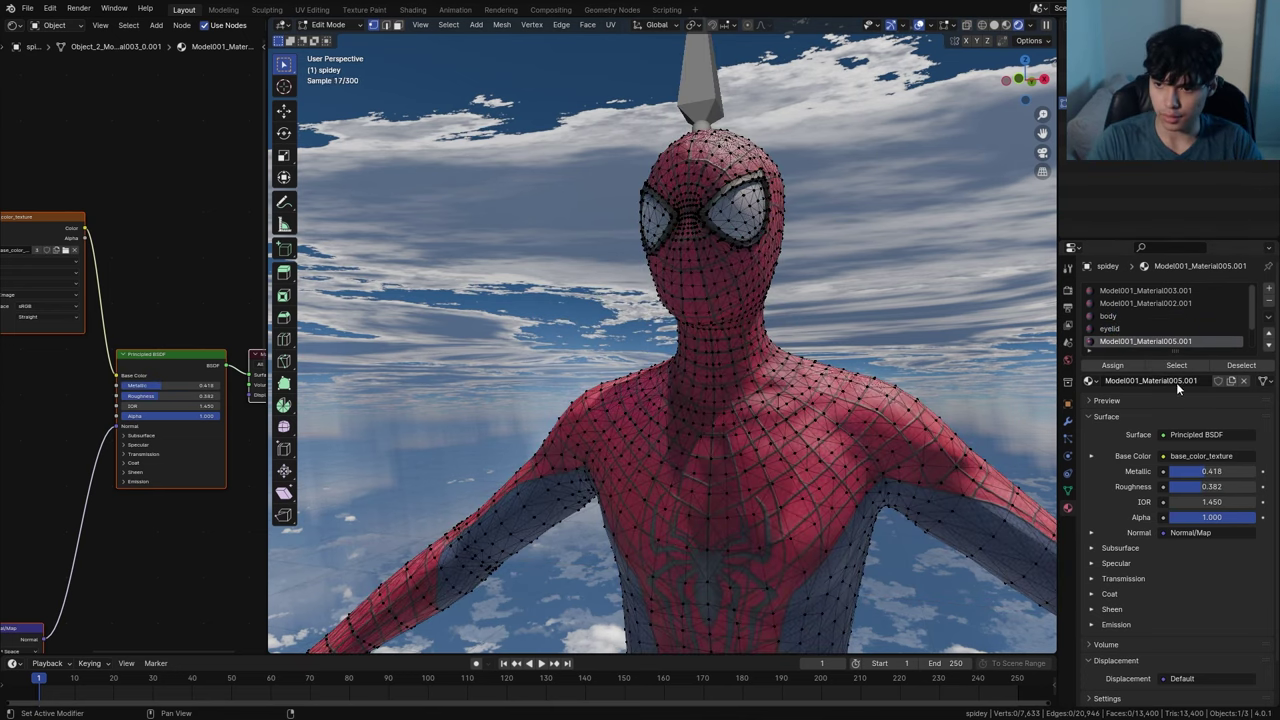
Rename Model001_Material005.001 to lens and name the two web-shooter materials L webshooter and R webshooter
left_click(1177, 366)
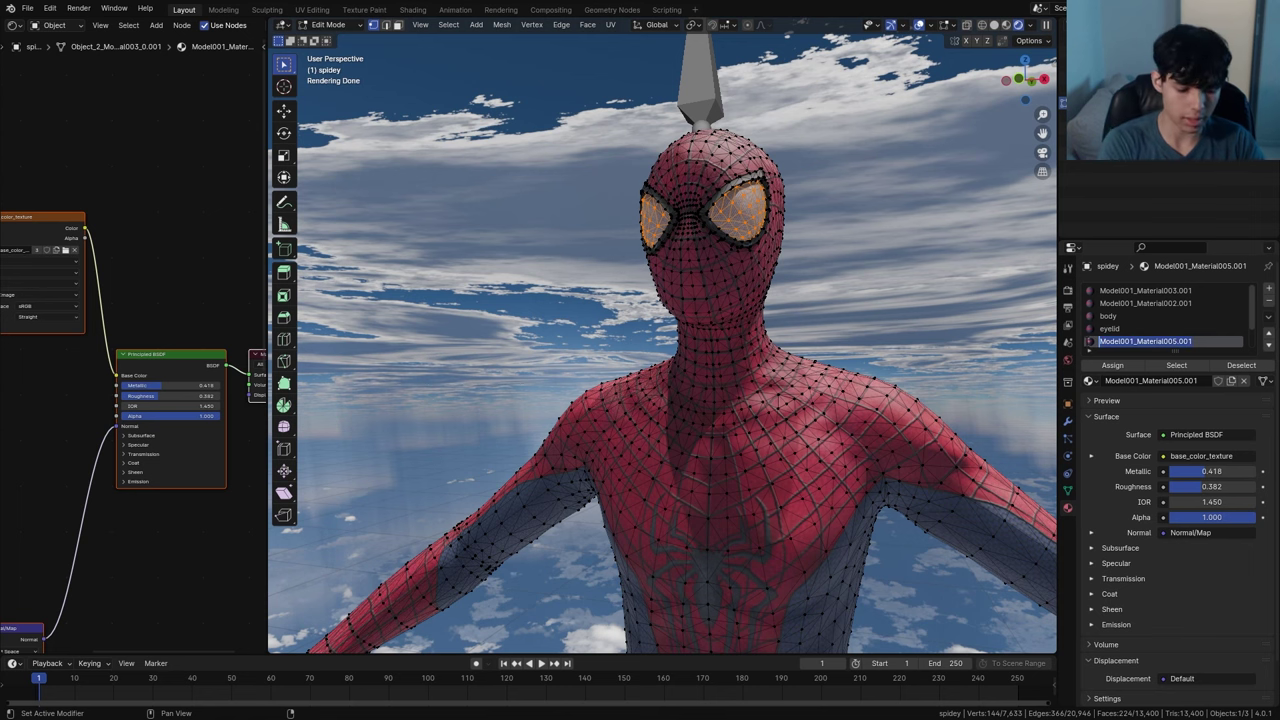
type("len")
type("s")
key("Return")
key("alt+a")
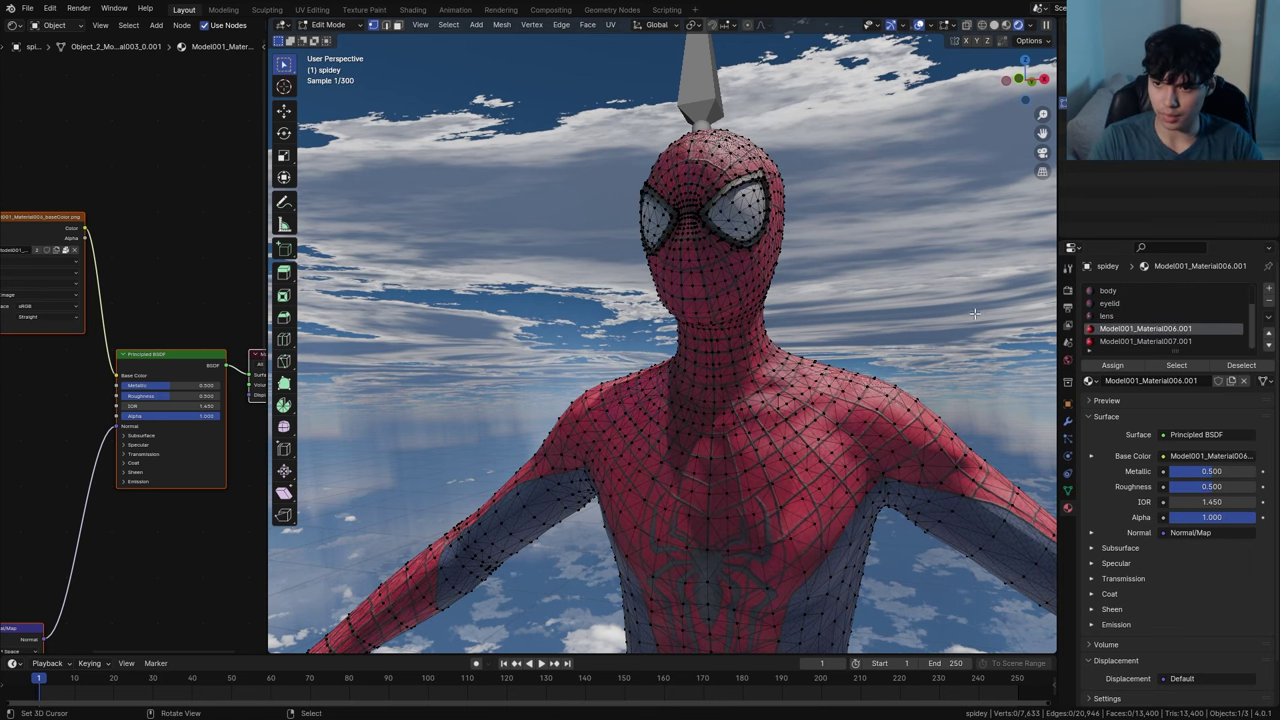
middle_click_drag(760, 420, 785, 380)
scroll(785, 380, "down", 4)
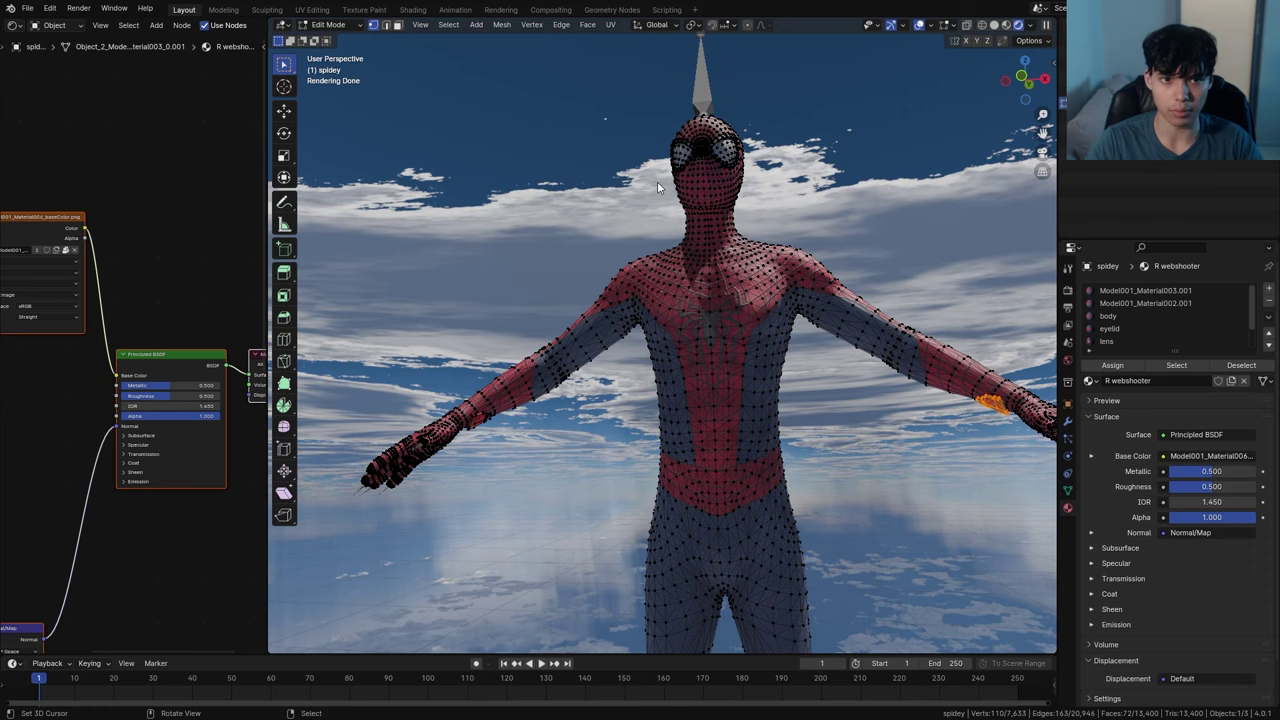
Return to Object Mode and remove the material slots Model001_Material002.001 and Model001_Material003.001 from the mesh
key("Tab")
left_click(1168, 303)
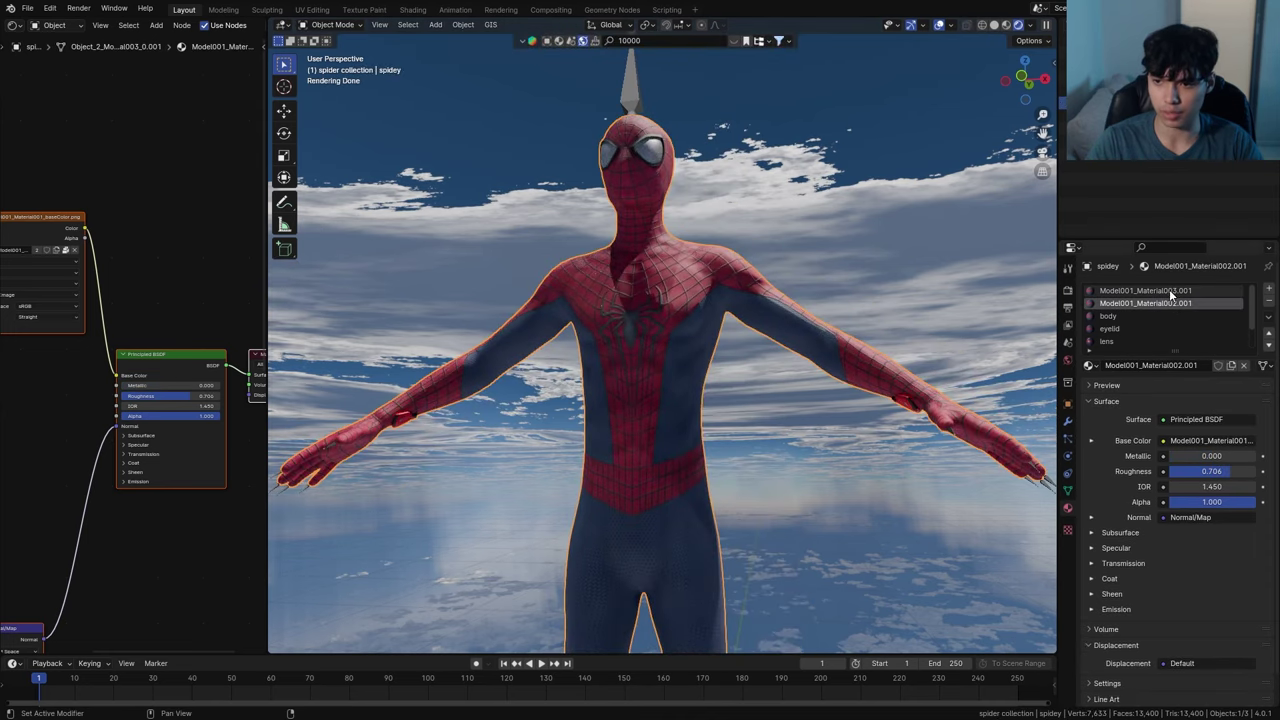
left_click(1268, 303)
left_click(1268, 303)
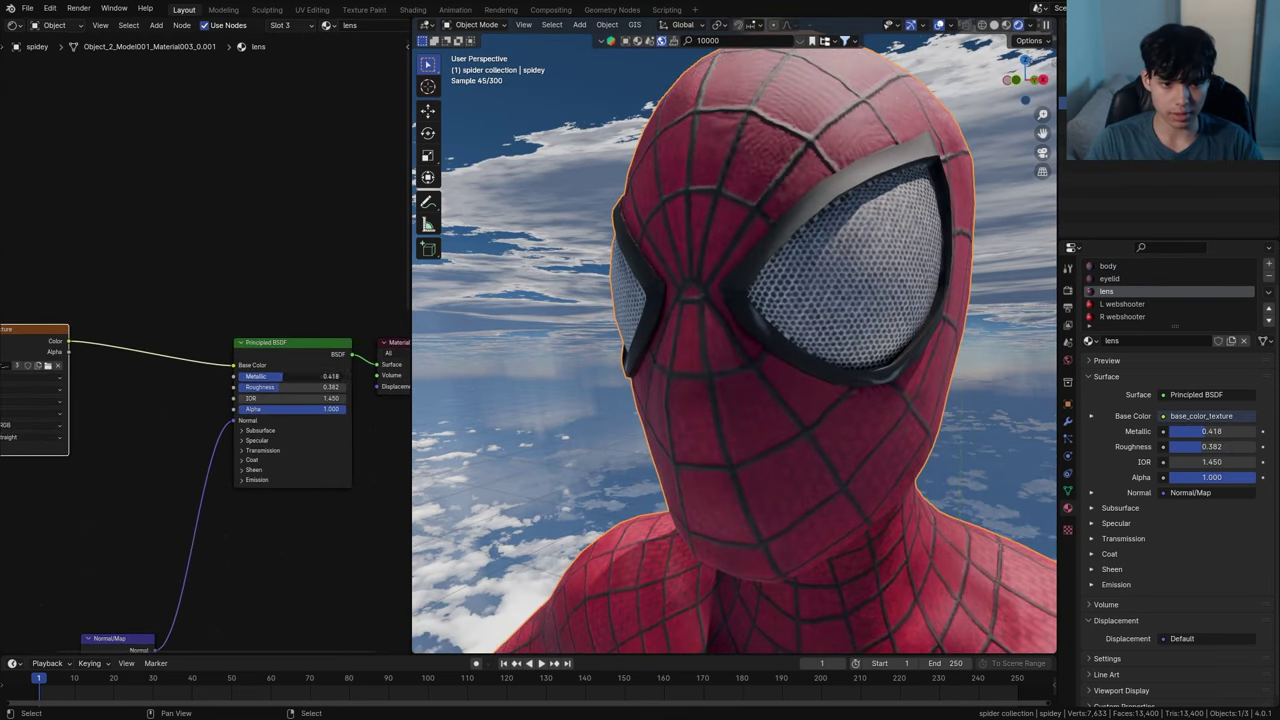
In the lens material, set Metallic to 0.805 and Roughness to 0.193, and insert RGB Curves before Base Color with a point at about 0.32, 0.68
mouse_move(284, 376)
left_mouse_down()
mouse_move(325, 376)
mouse_move(262, 387)
left_mouse_up()
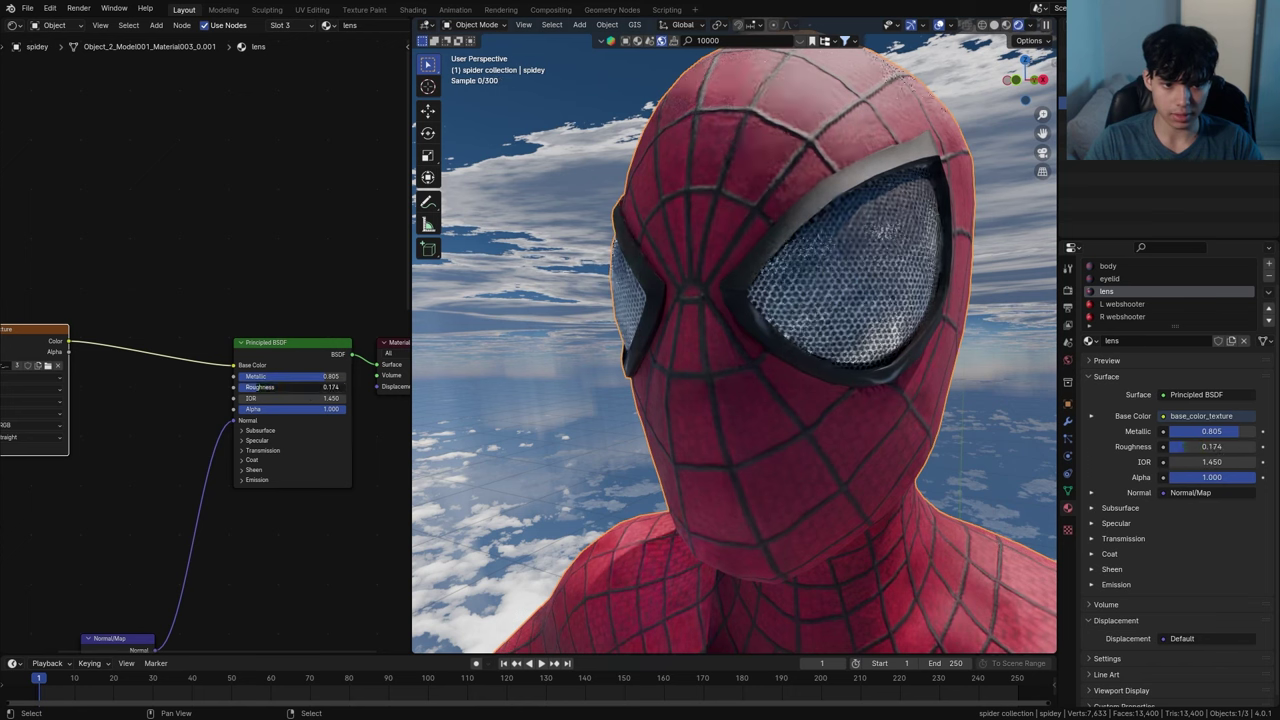
key("shift+a")
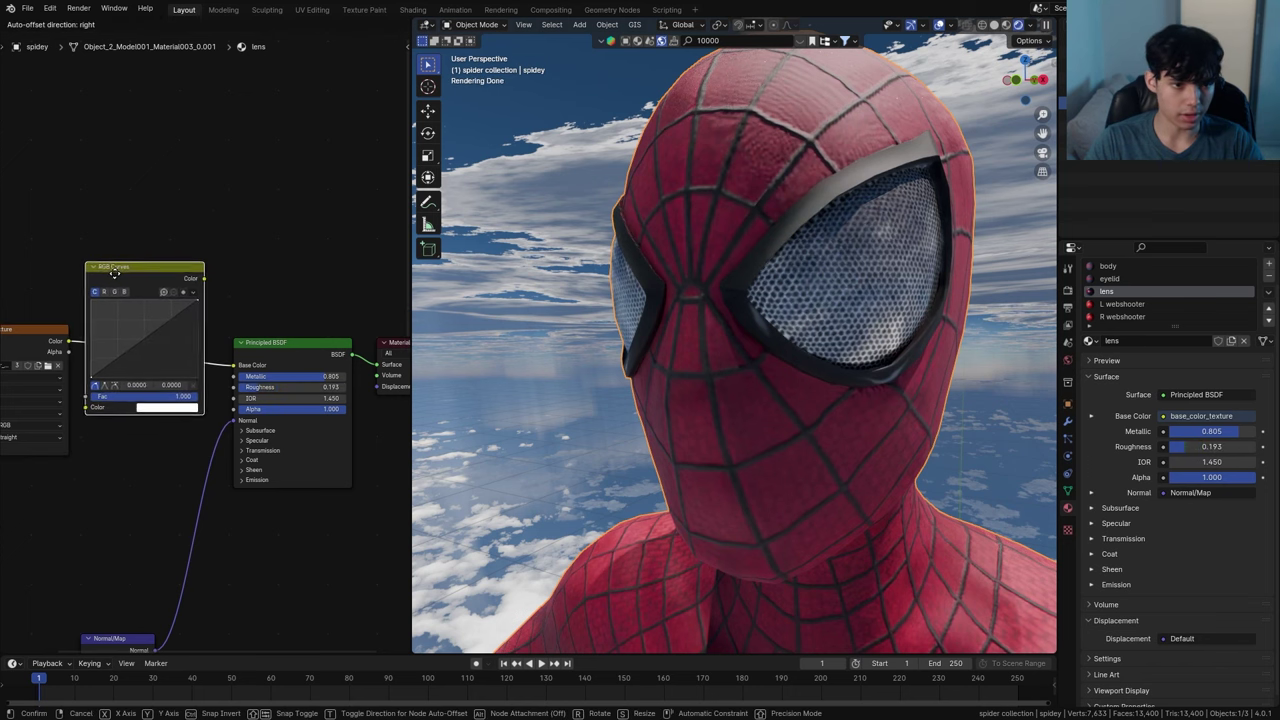
left_click(137, 287)
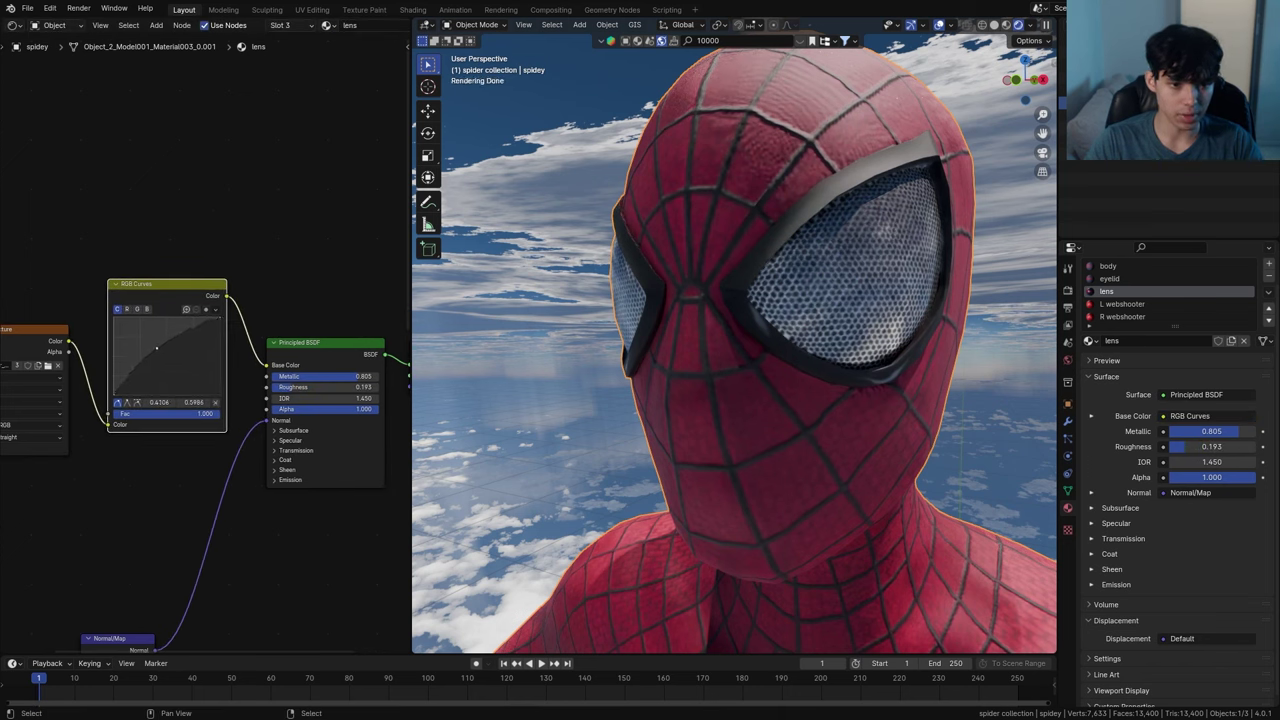
left_click_drag(156, 348, 147, 341)
scroll(633, 360, "down", 8)
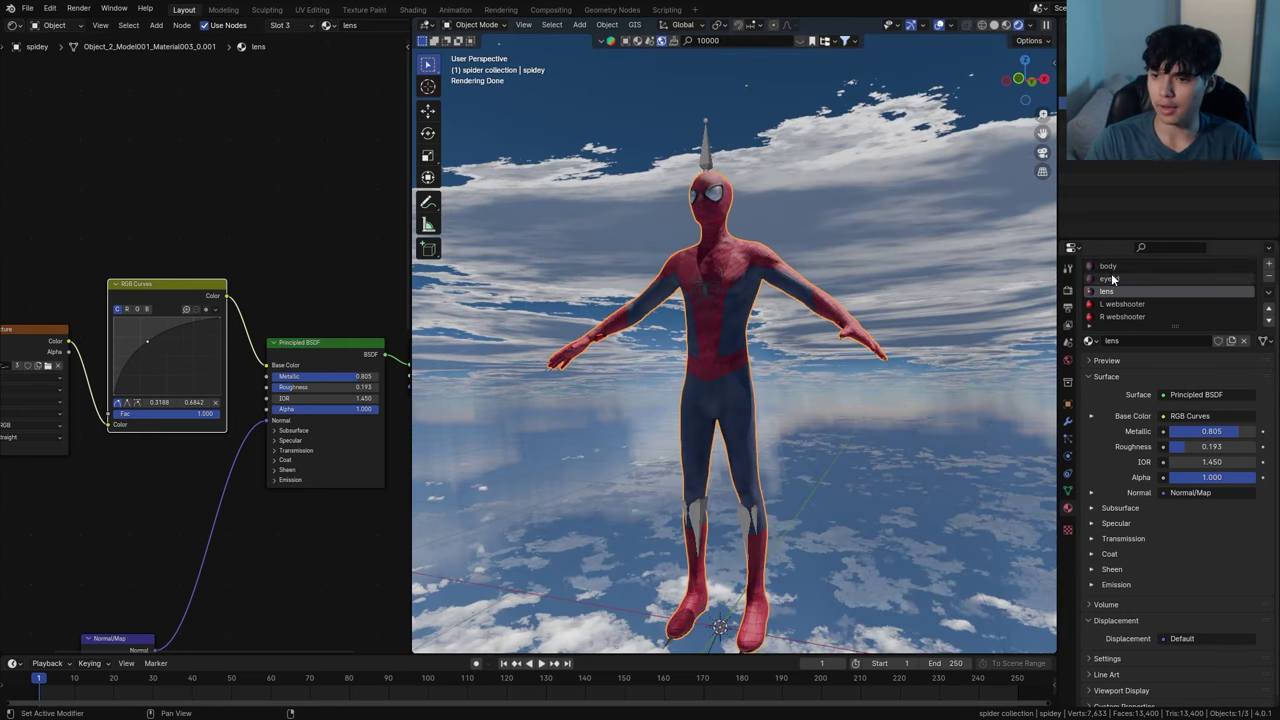
In the body material, bring the normal texture node closer and duplicate the Principled BSDF with its texture and Normal Map nodes above the originals
left_click(1110, 266)
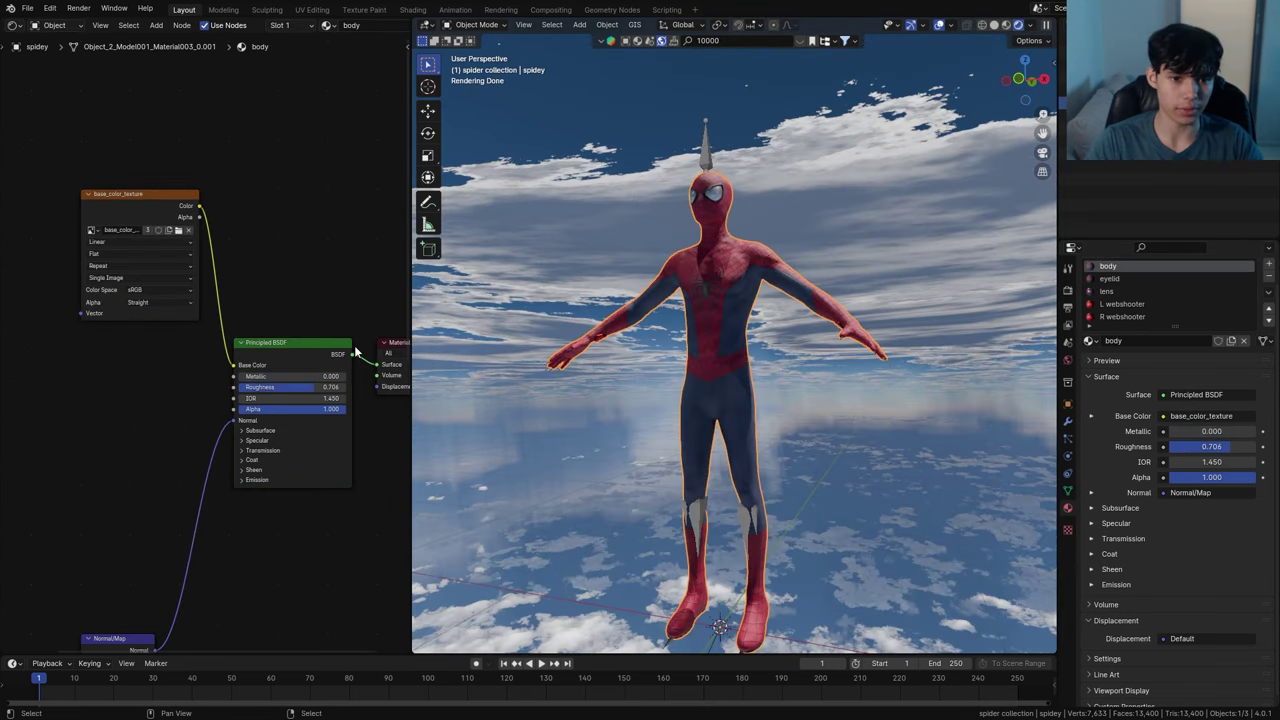
scroll(140, 490, "down", 5)
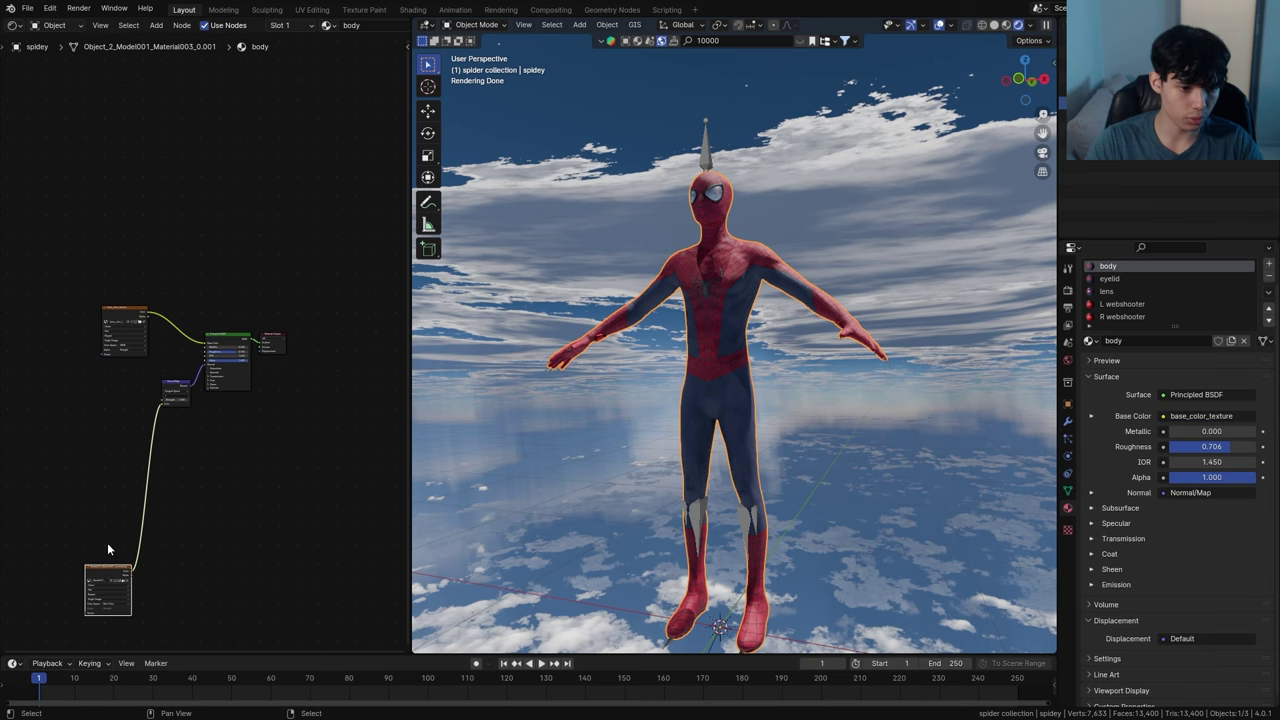
key("g")
left_click(120, 342)
scroll(128, 358, "up", 5)
left_click_drag(46, 258, 264, 500)
scroll(266, 500, "down", 5)
middle_click_drag(266, 500, 203, 439)
key("shift+d")
left_click(177, 250)
middle_click_drag(177, 250, 181, 276)
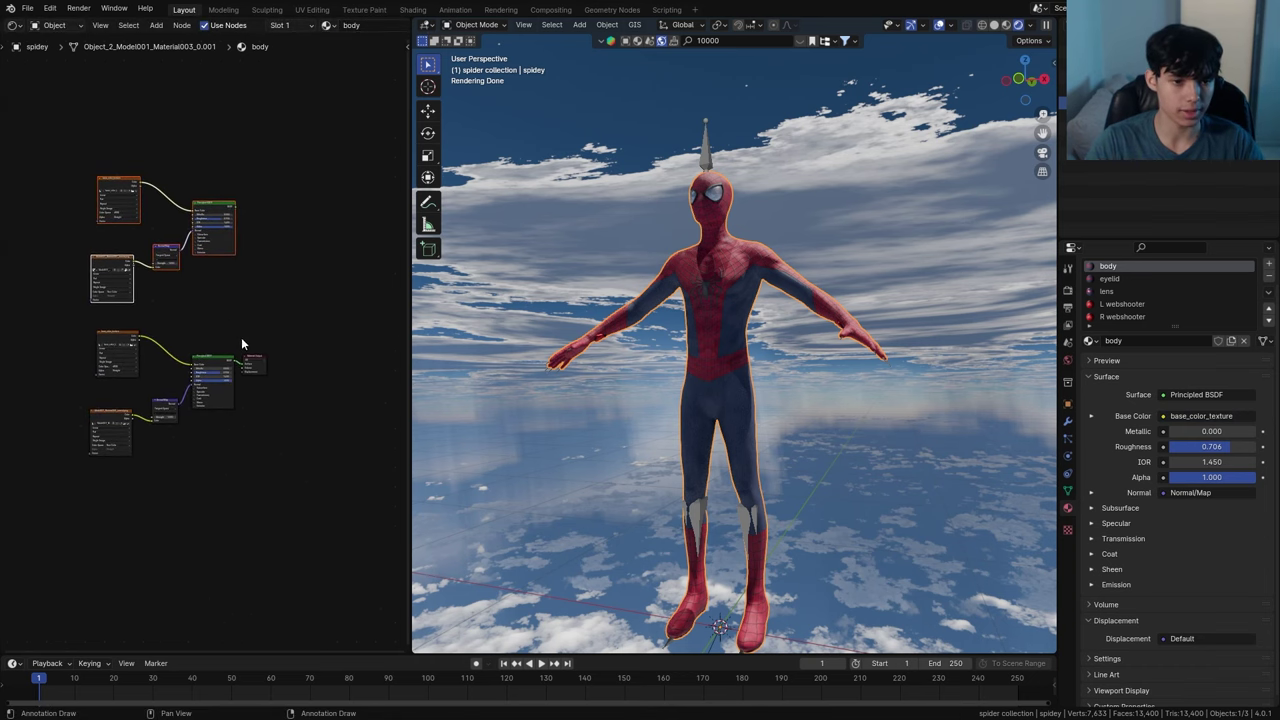
Add a Mix Shader before the Material Output and connect both Principled BSDF nodes to its shader inputs
scroll(215, 315, "up", 5)
key("shift+a")
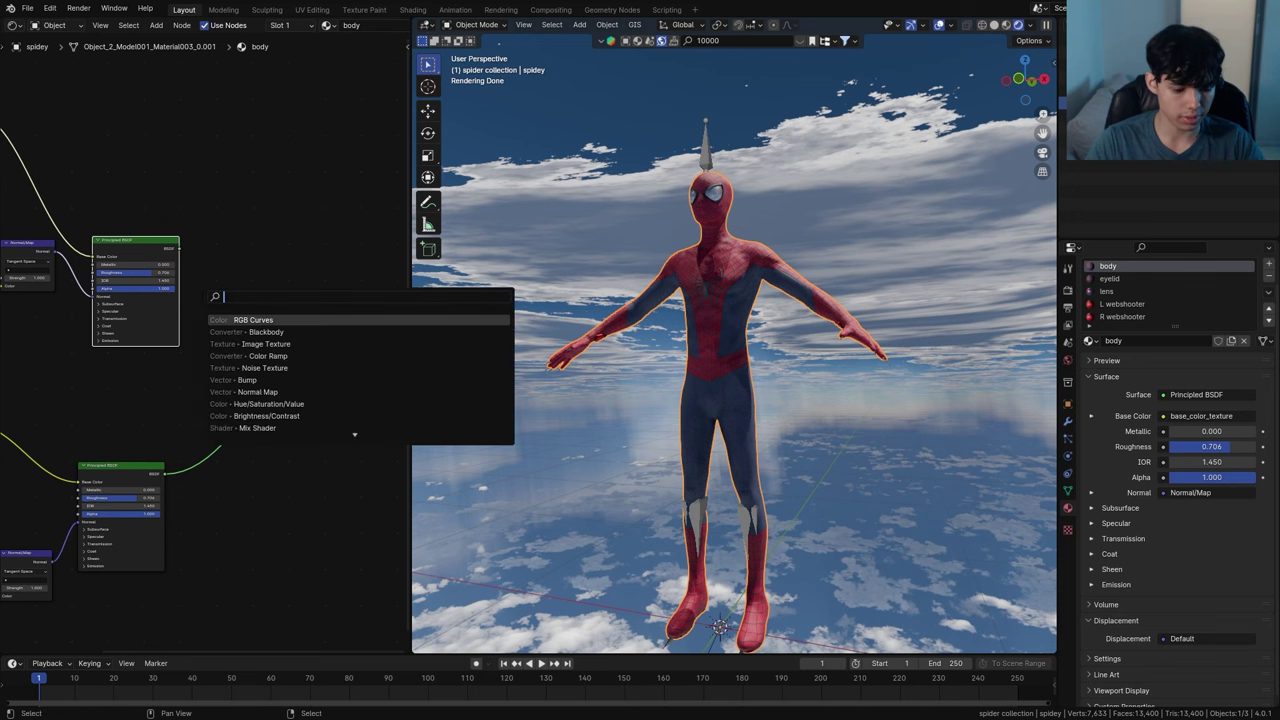
type("mi")
left_click(264, 344)
left_click(267, 354)
left_click_drag(180, 249, 268, 389)
Move the lower Principled BSDF and its texture nodes further down to open a gap between the two shader groups
key("Home")
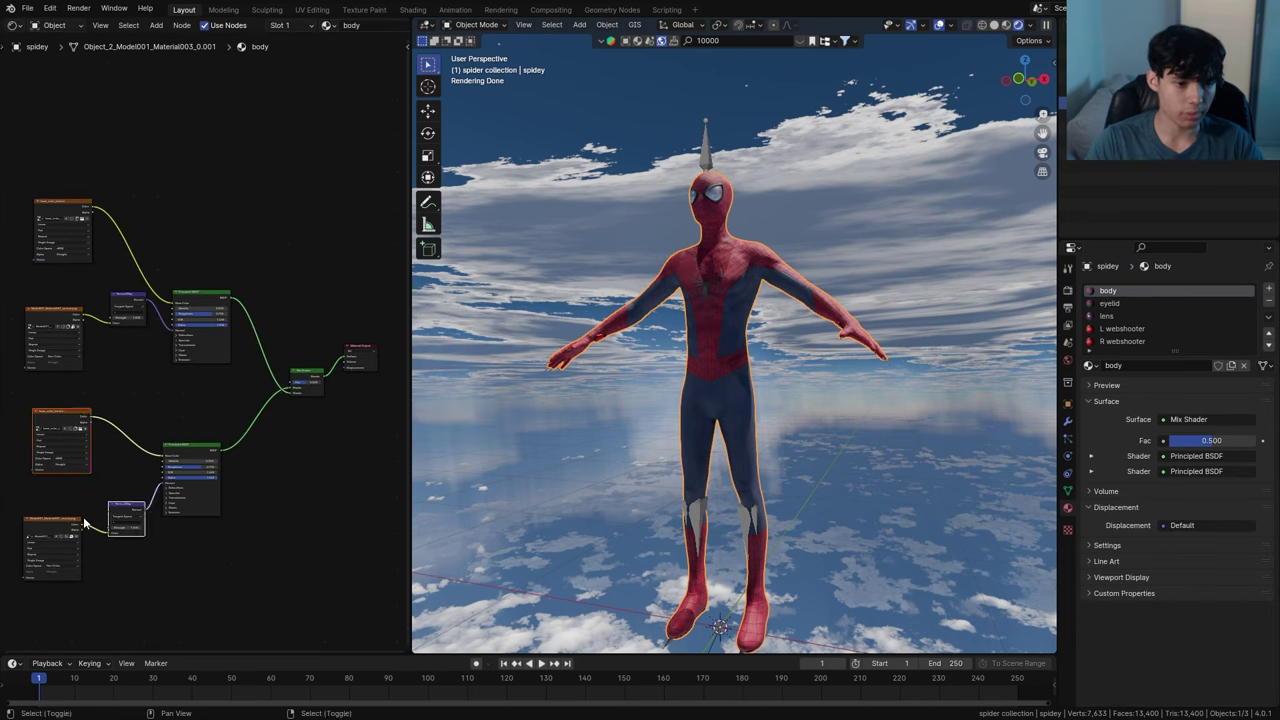
key("g")
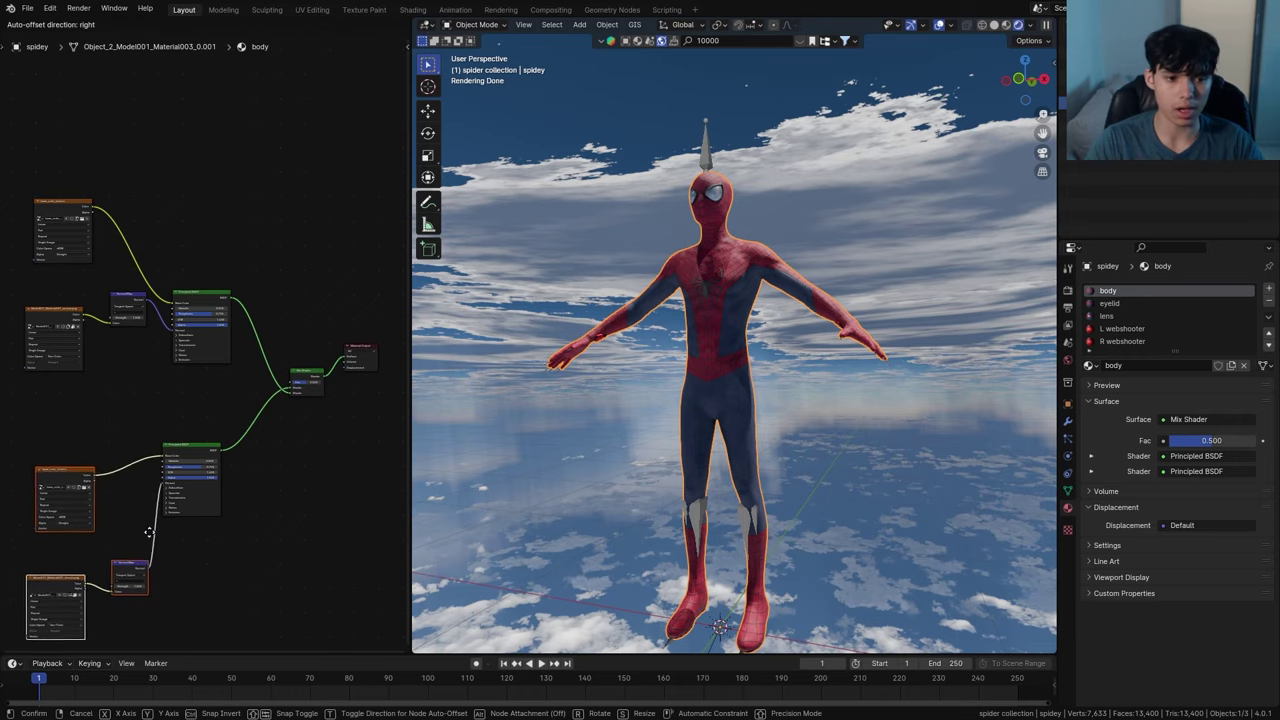
left_click(153, 533)
left_click_drag(205, 456, 233, 471)
Duplicate the lower base_color_texture node into the gap between the shader groups and preview it on the body
scroll(663, 285, "up", 5)
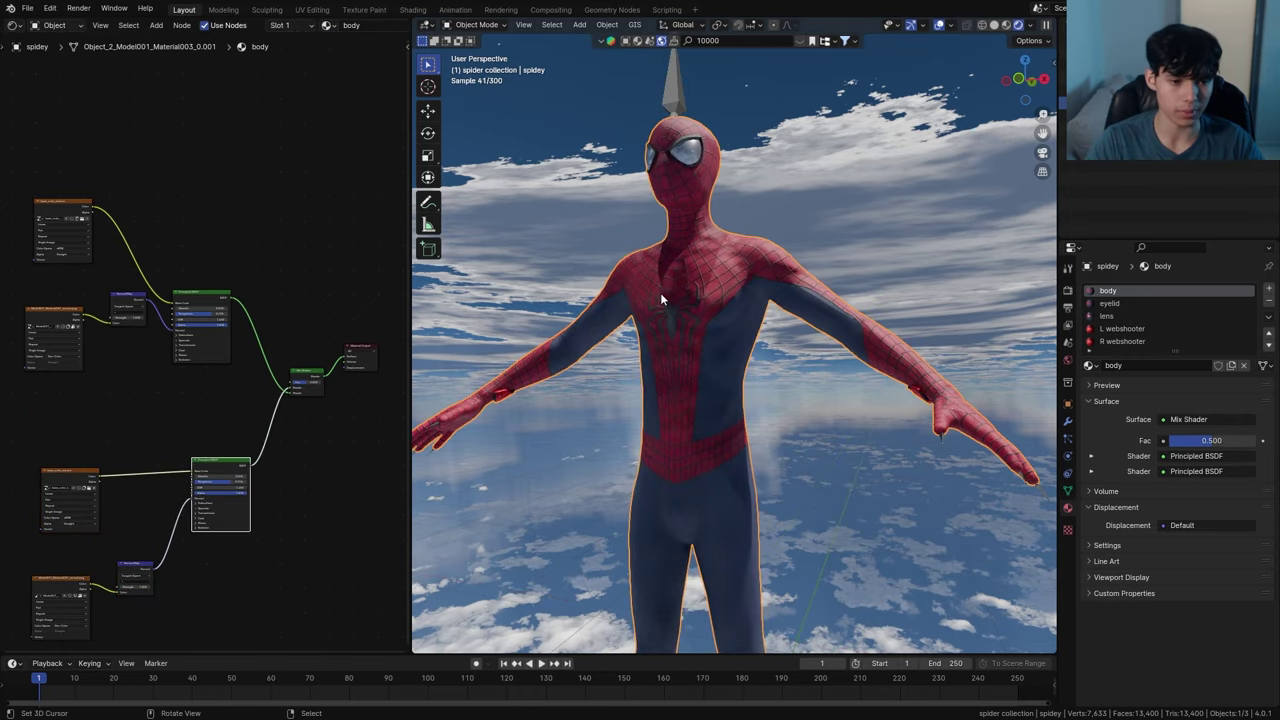
middle_click_drag(666, 320, 639, 364)
scroll(138, 530, "up", 3)
left_click(138, 530)
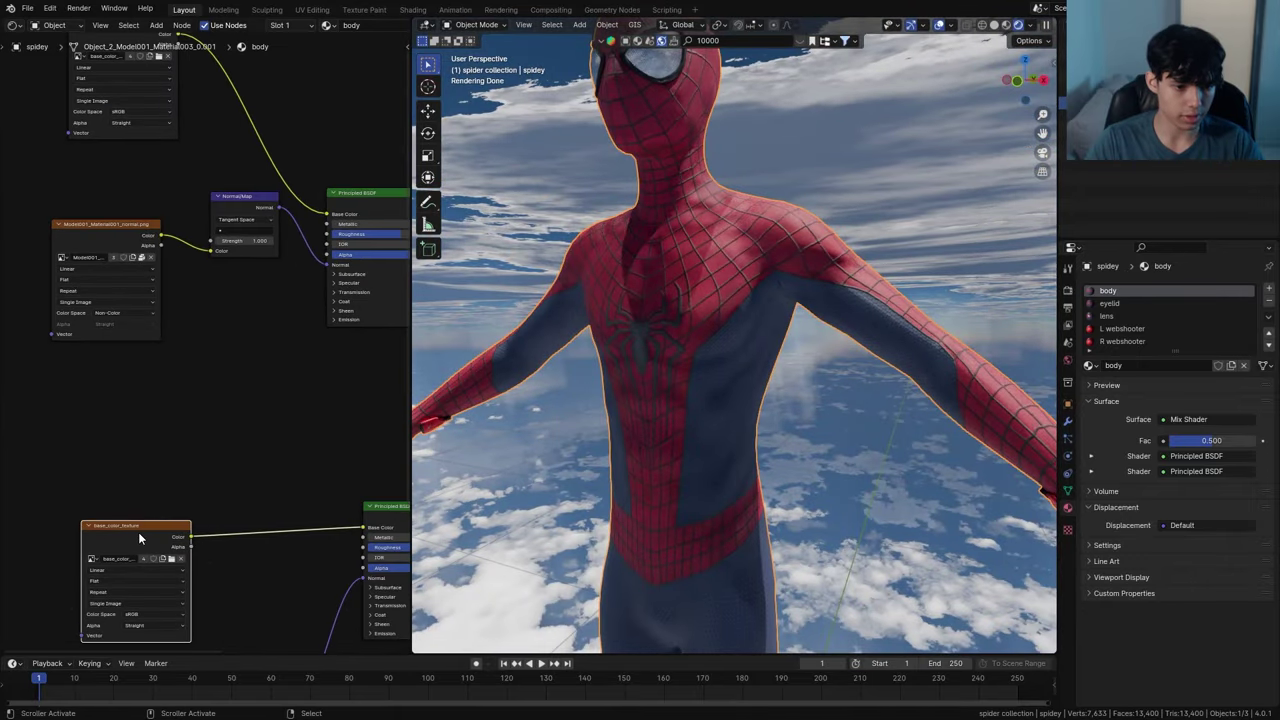
key("shift+d")
left_click(108, 383)
left_click(108, 383, "ctrl+shift")
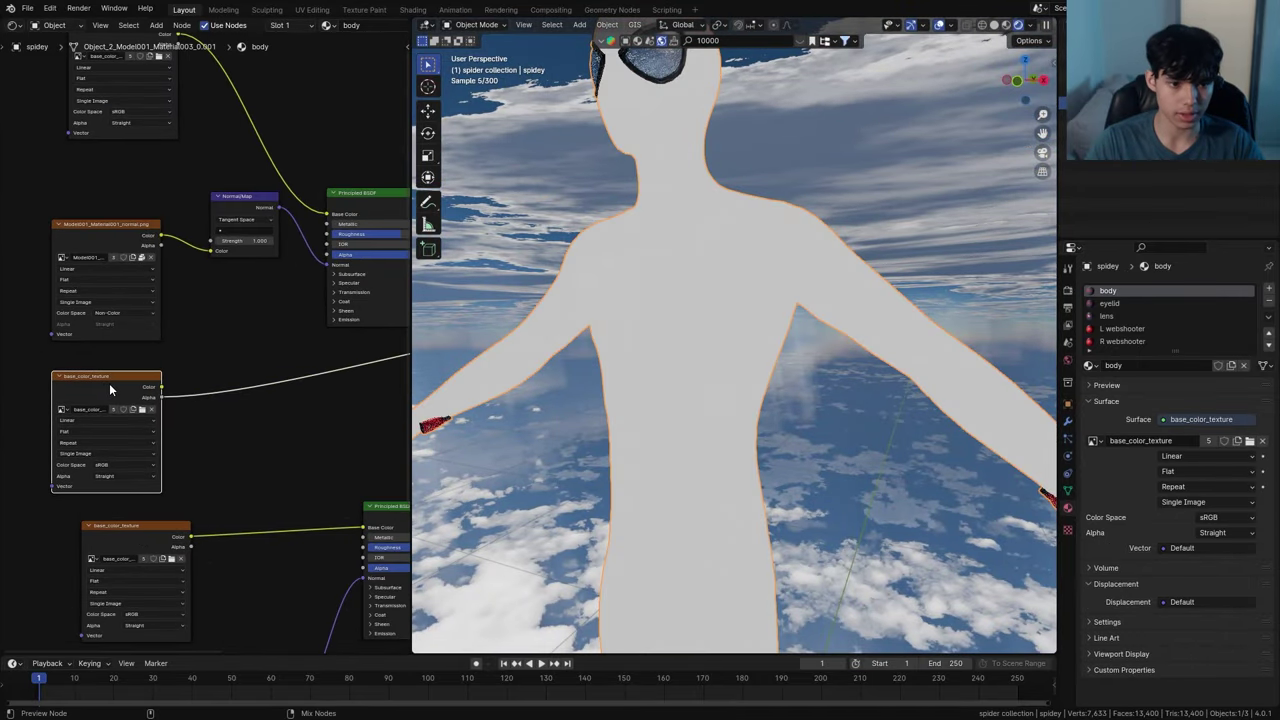
Connect a Separate Color node after the duplicated base_color_texture and preview its Red channel on the suit
scroll(572, 369, "down", 4)
middle_click_drag(620, 358, 518, 362)
scroll(210, 402, "down", 3)
middle_click_drag(325, 382, 222, 384)
key("shift+a")
left_click(212, 386)
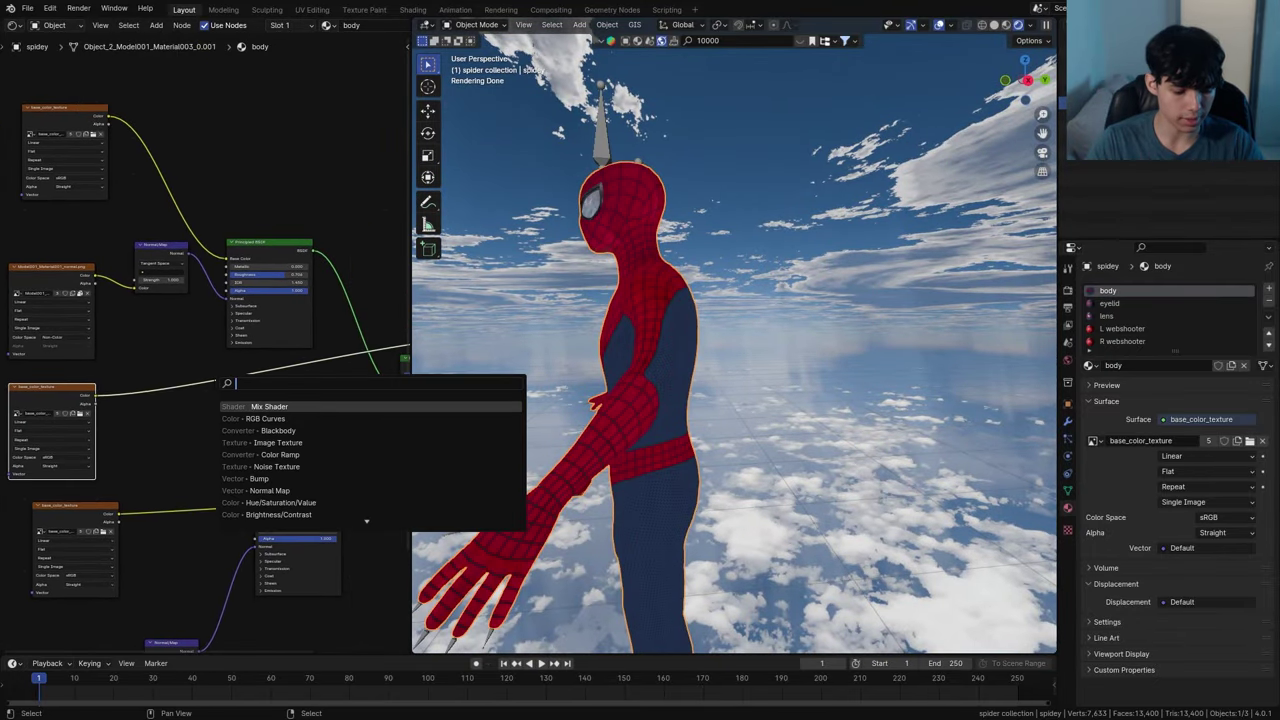
type("se")
scroll(207, 446, "up", 4)
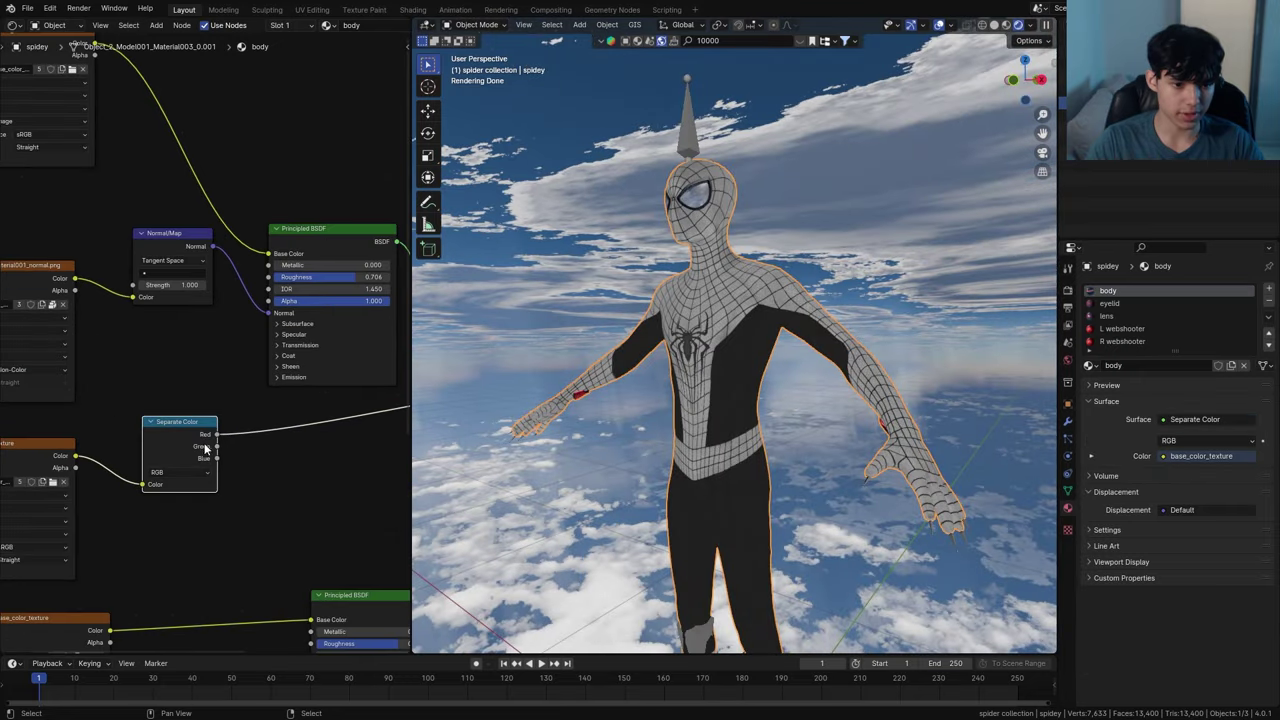
scroll(216, 443, "down", 2)
middle_click_drag(247, 440, 189, 449)
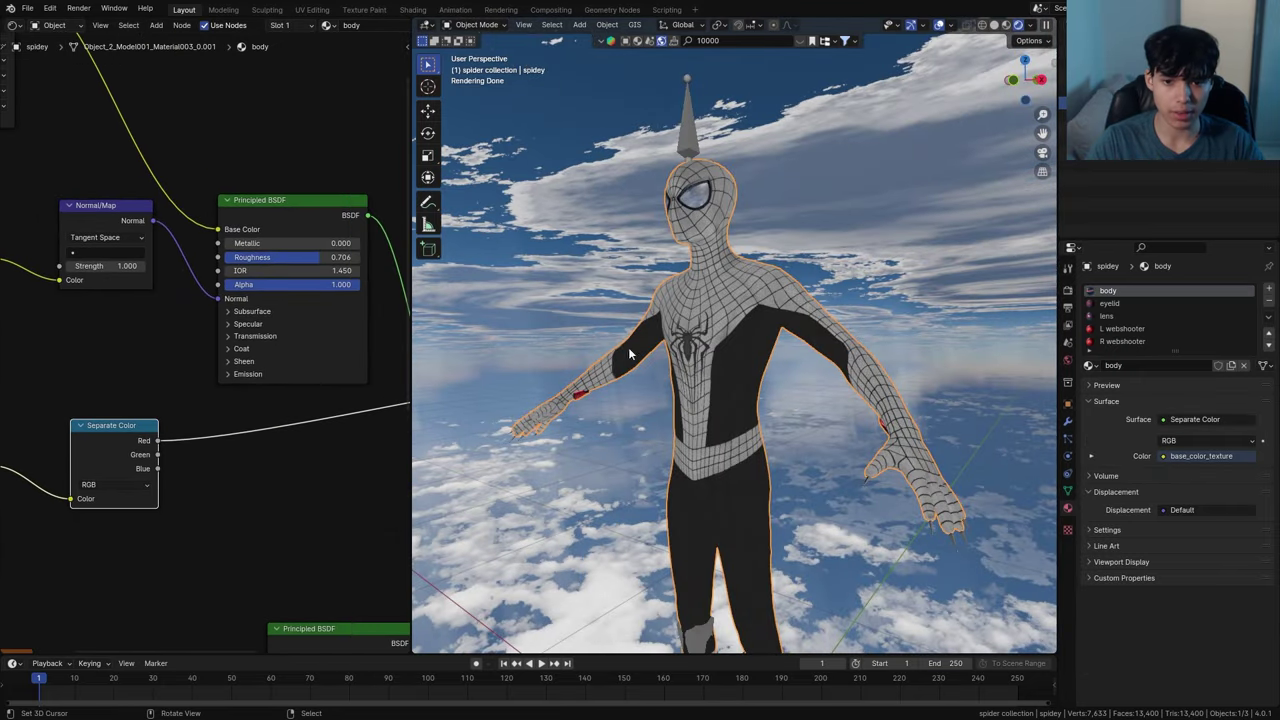
middle_click_drag(628, 347, 800, 320)
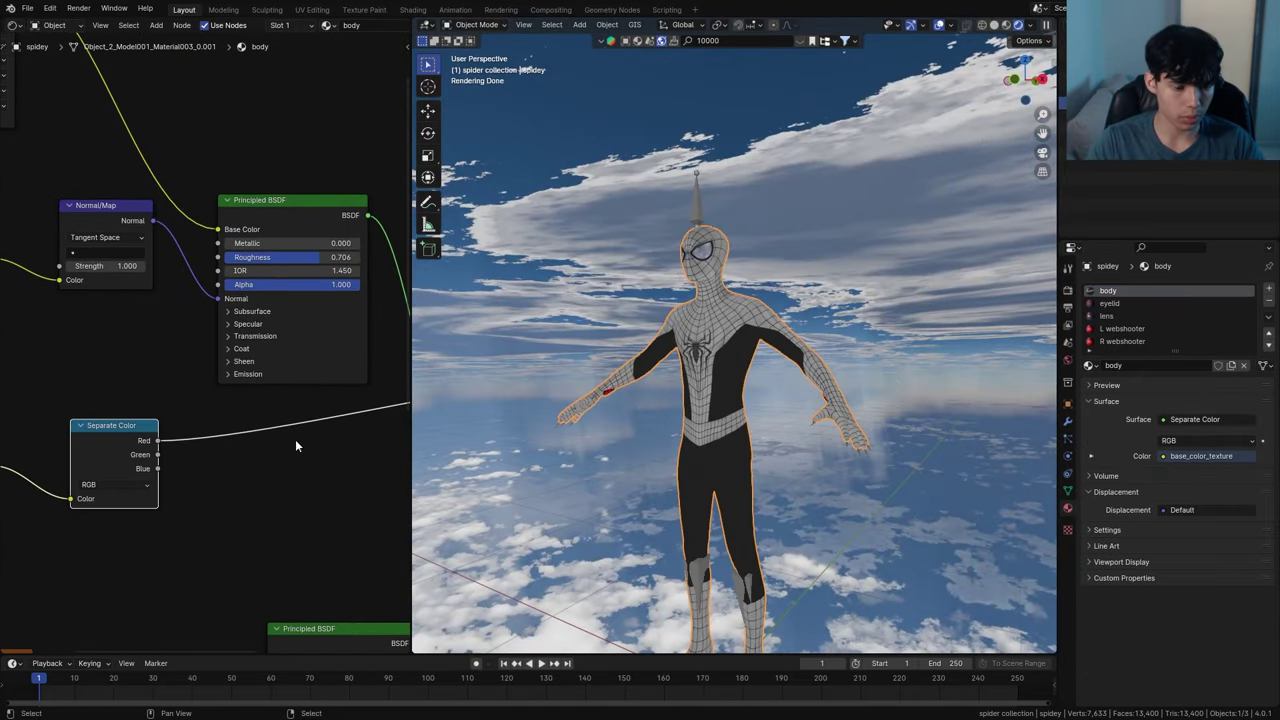
Insert a Color Ramp after the Red output, with the black stop at 0.068 and the white stop just beside it
key("shift+a")
type("colo")
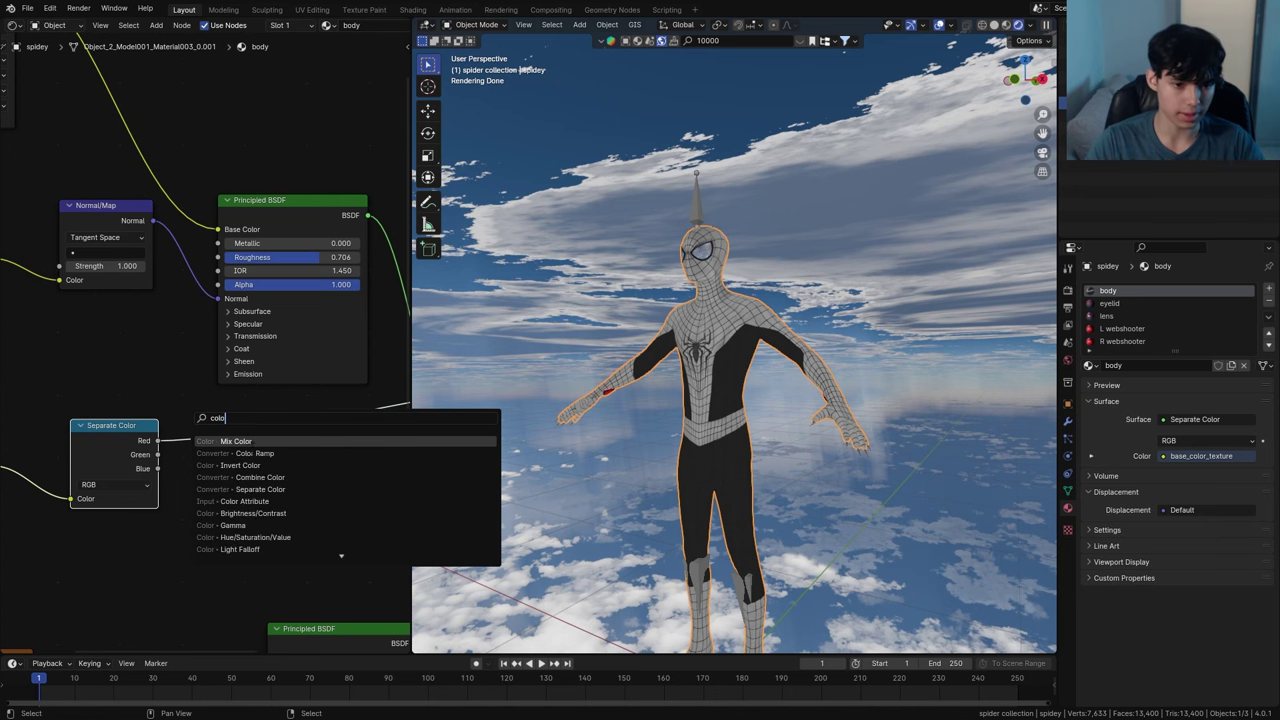
left_click(252, 453)
left_click(199, 405)
scroll(199, 463, "up", 4)
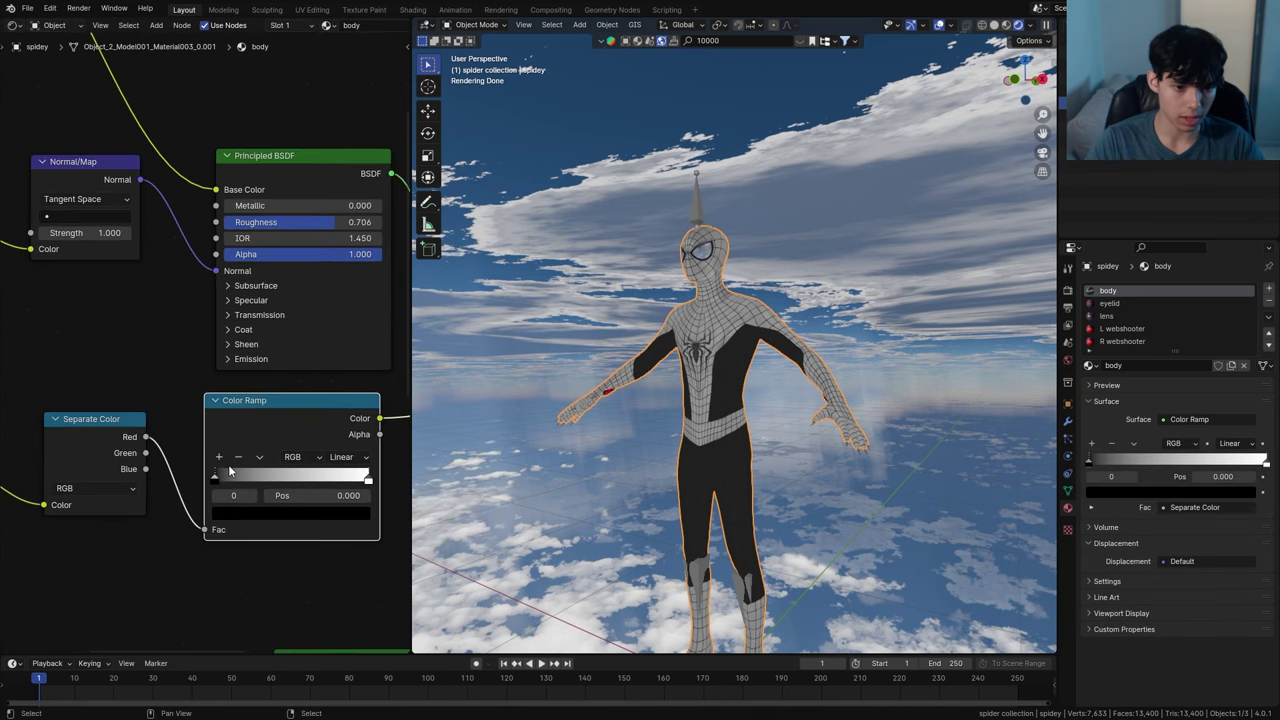
middle_click_drag(220, 474, 142, 466)
left_click_drag(140, 467, 148, 471)
left_click_drag(320, 462, 152, 484)
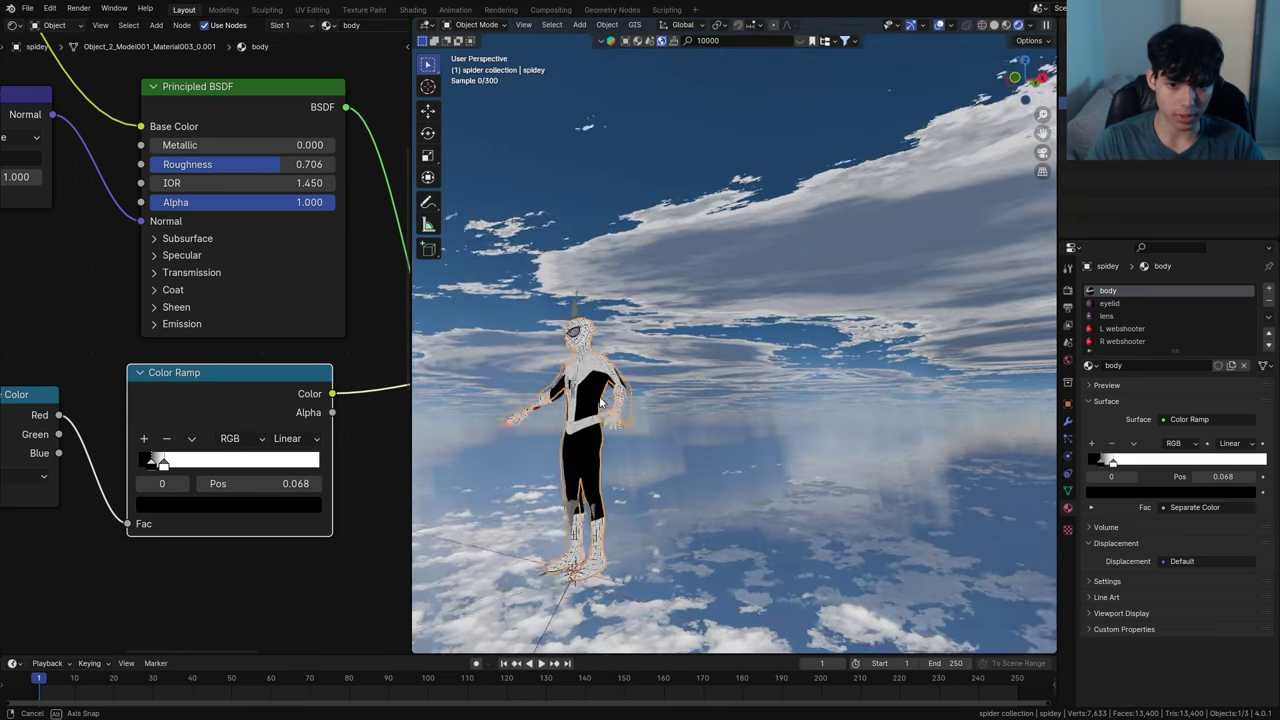
scroll(566, 388, "up", 4)
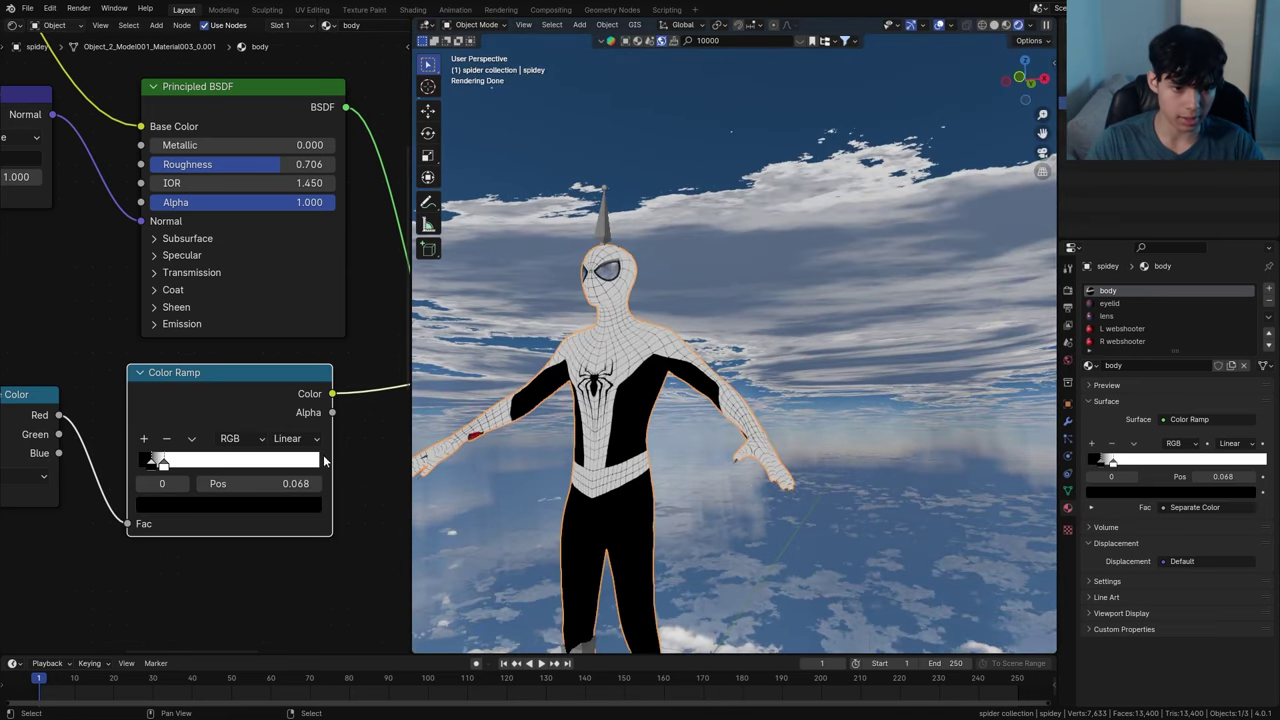
Reconnect the Mix Shader to the Material Output and drive its Fac with the Color Ramp's Color output
scroll(307, 441, "down", 5)
middle_click_drag(355, 410, 118, 421)
left_click(181, 404, "ctrl+shift")
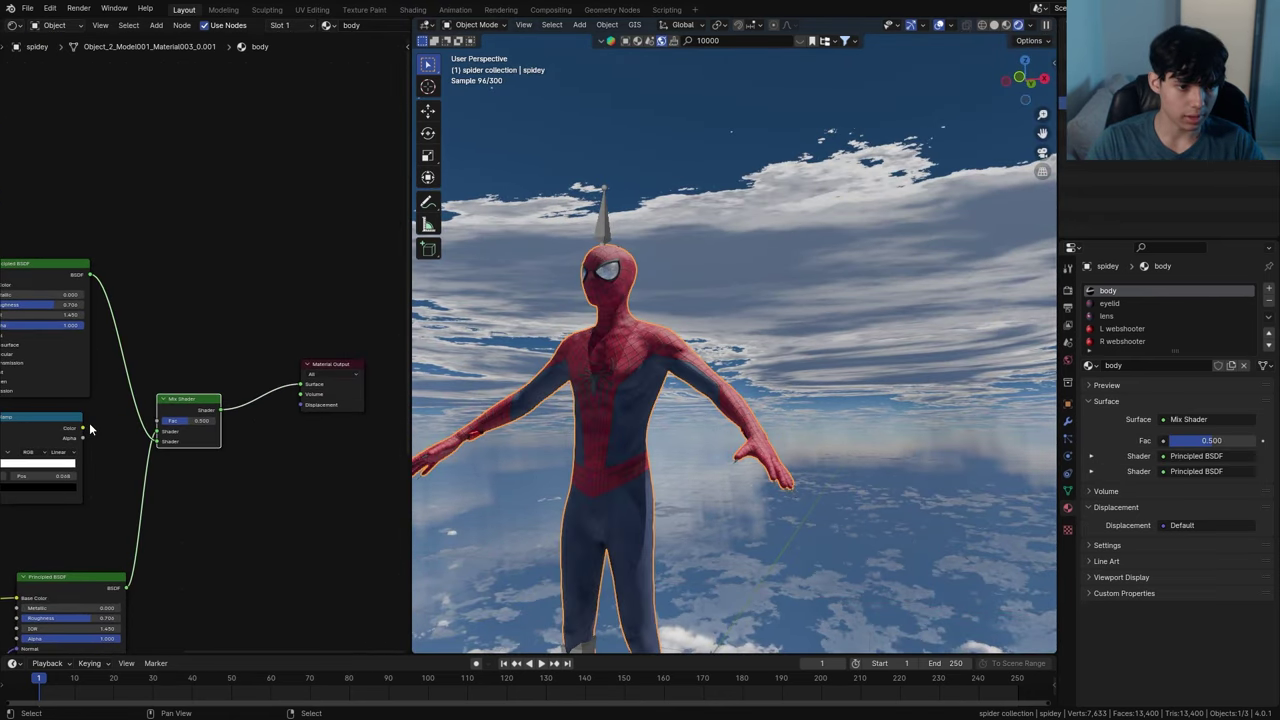
left_click_drag(165, 422, 160, 421)
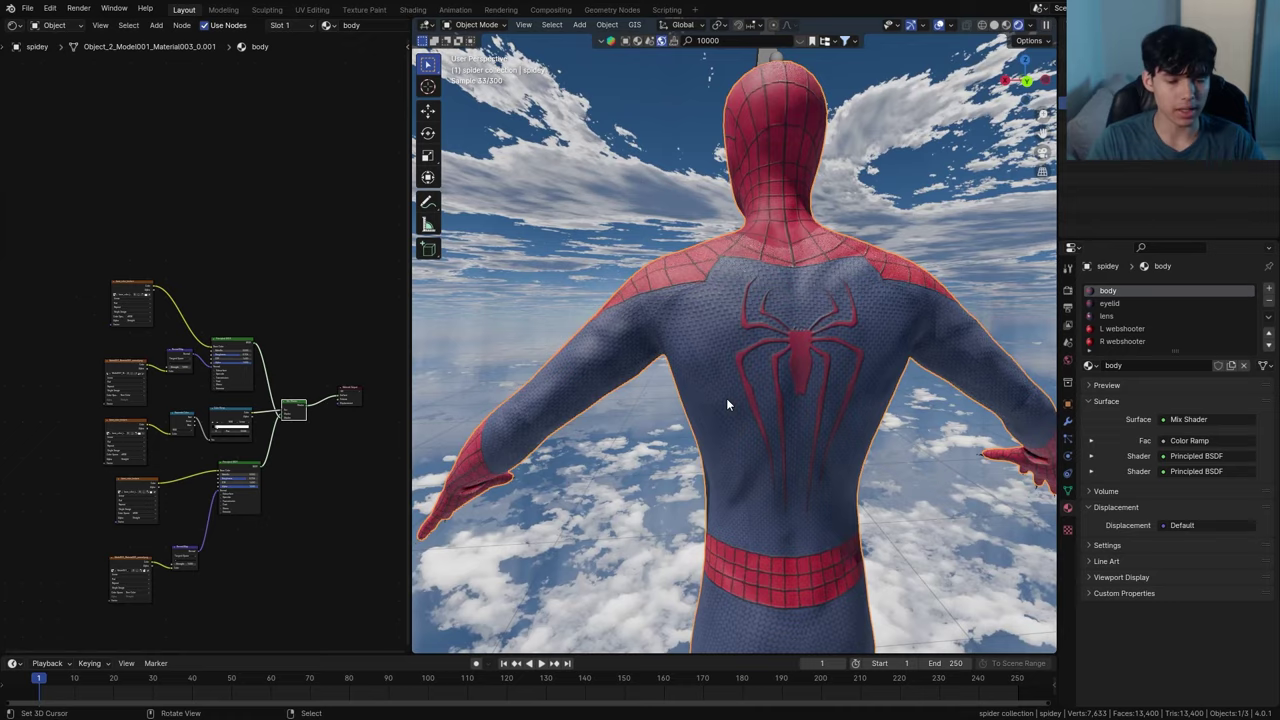
mouse_move(730, 383)
middle_mouse_down()
mouse_move(866, 378)
mouse_move(663, 370)
mouse_move(724, 368)
middle_mouse_up()
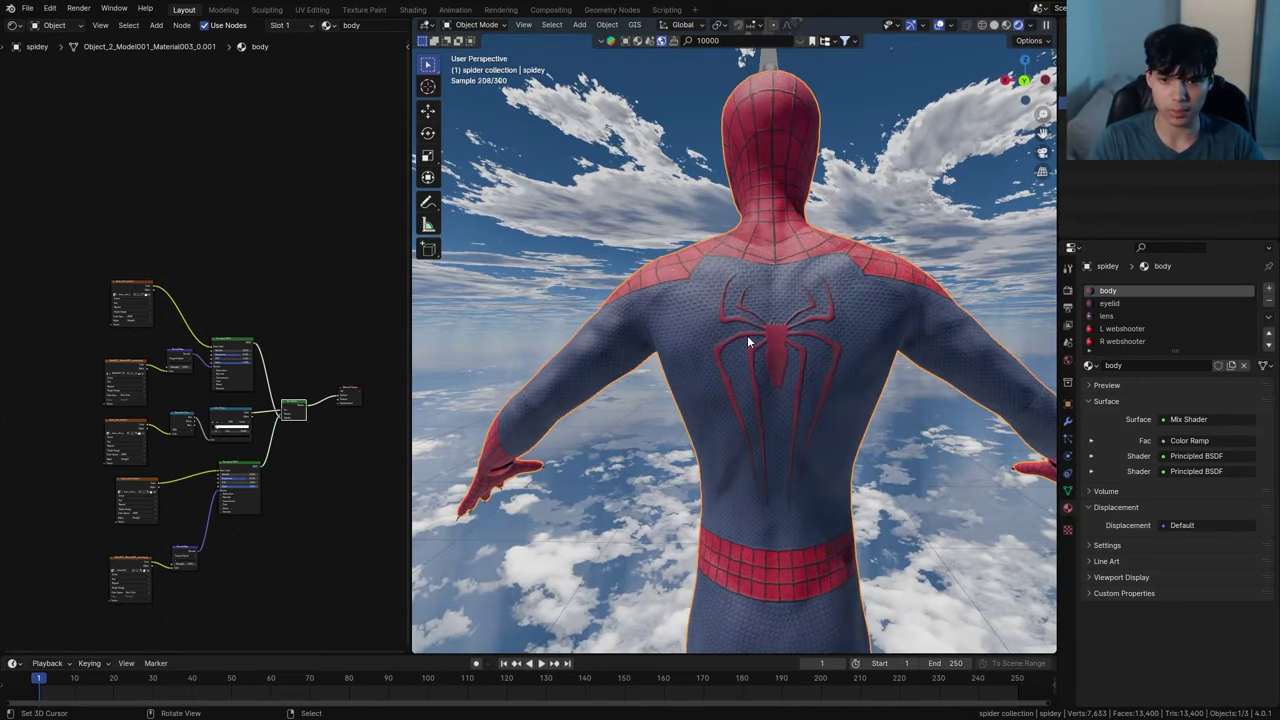
Adjust the Metallic and Roughness of the lower Principled BSDF to give the suit's blue areas a glossier metallic finish
scroll(284, 454, "up", 5)
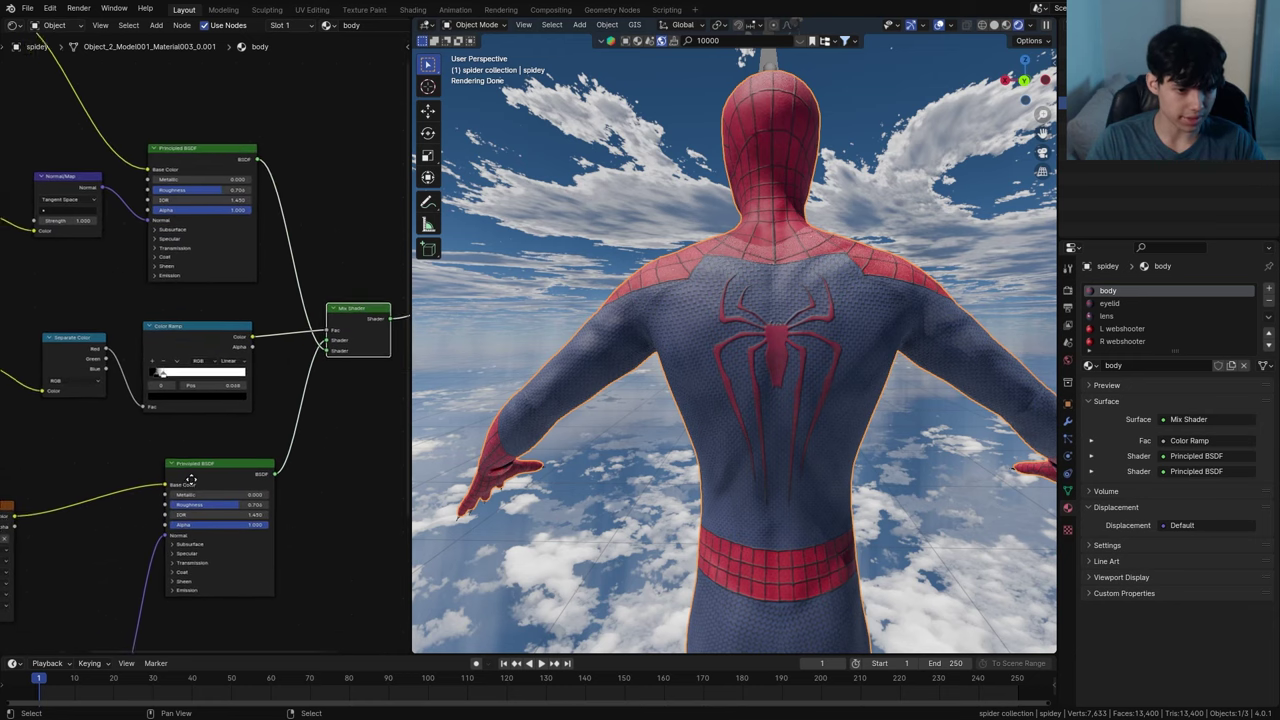
left_click_drag(132, 501, 188, 501)
left_click(208, 515)
left_click(188, 501)
middle_click_drag(800, 330, 734, 320)
scroll(317, 377, "down", 4)
scroll(317, 377, "up", 5)
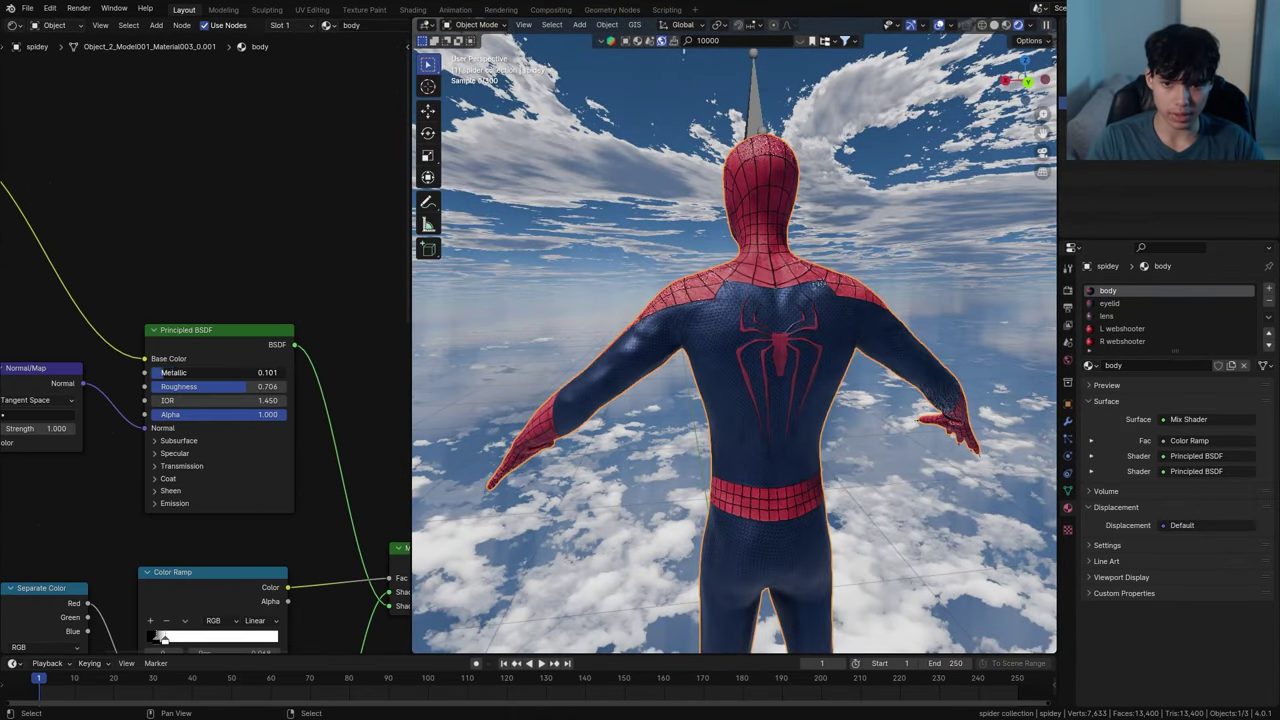
Set the upper Principled BSDF's Metallic to about 0.841 and its Roughness to about 0.528, checking the suit from several sides
left_click_drag(220, 372, 255, 372)
left_click_drag(255, 372, 224, 386)
left_click_drag(216, 386, 213, 386)
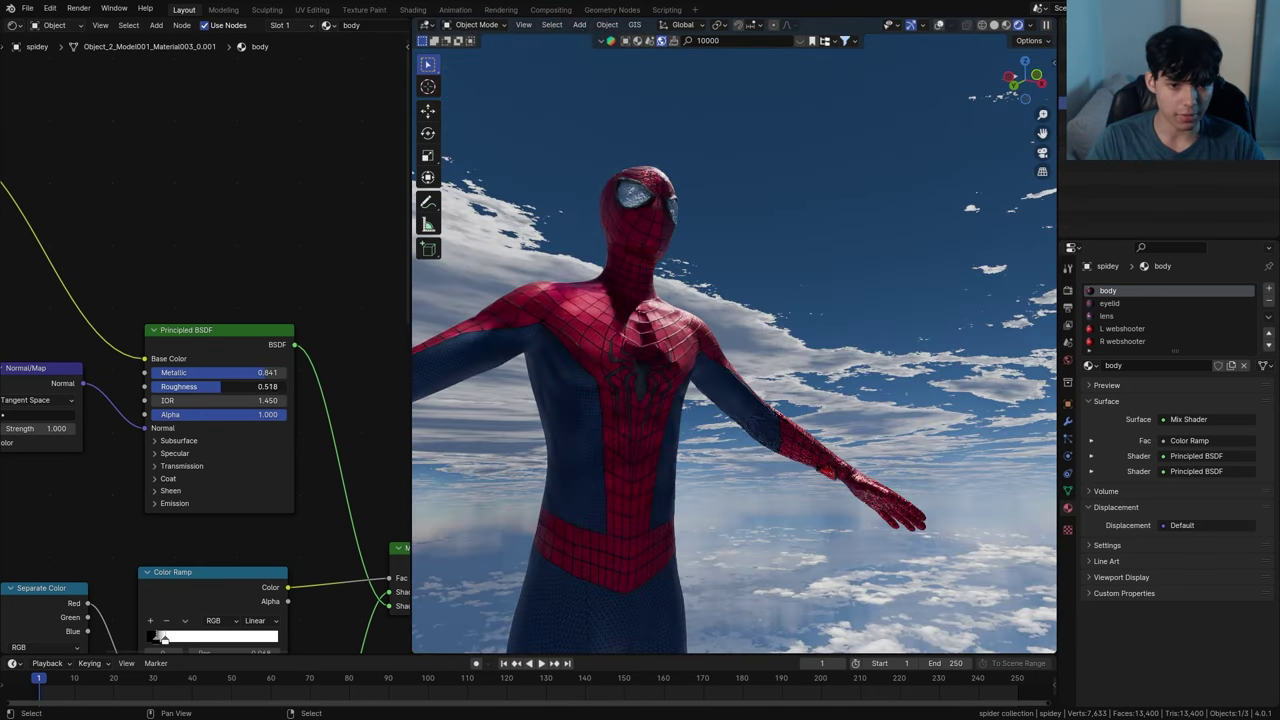
middle_click_drag(590, 385, 640, 385)
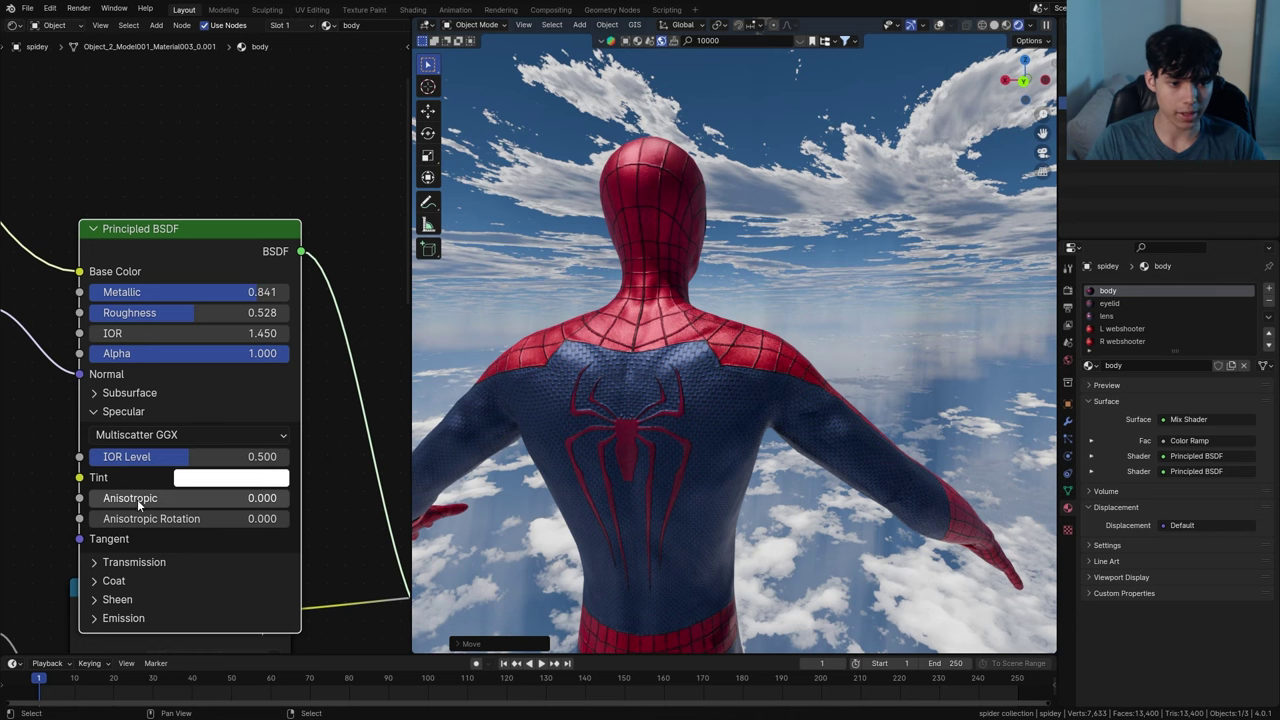
Adjust the Anisotropic value in the Specular settings of the upper Principled BSDF
left_click(137, 499)
type("0.0")
left_click_drag(137, 499, 303, 501)
left_click_drag(297, 504, 258, 504)
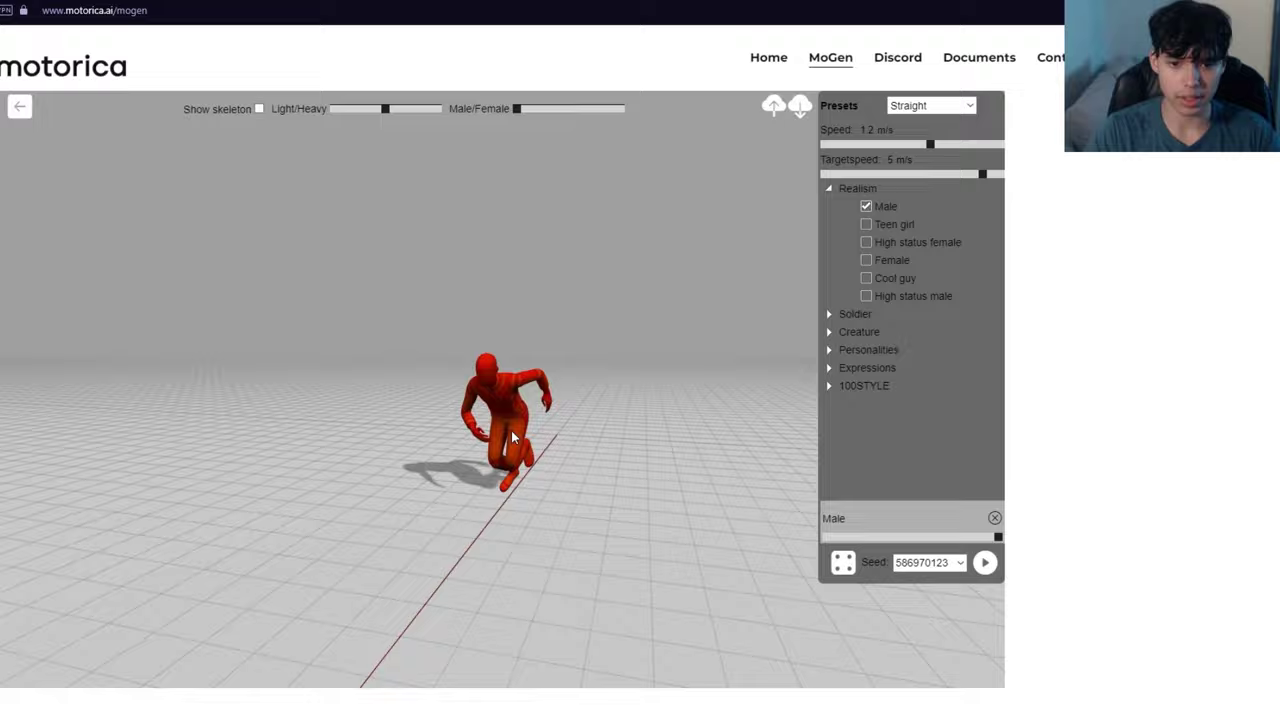
Switch to the Motorica MoGen website, inspect the motion preview, and open the Blender quickstart guide to read its 3-step pipeline overview
left_click_drag(407, 446, 480, 408)
mouse_move(979, 60)
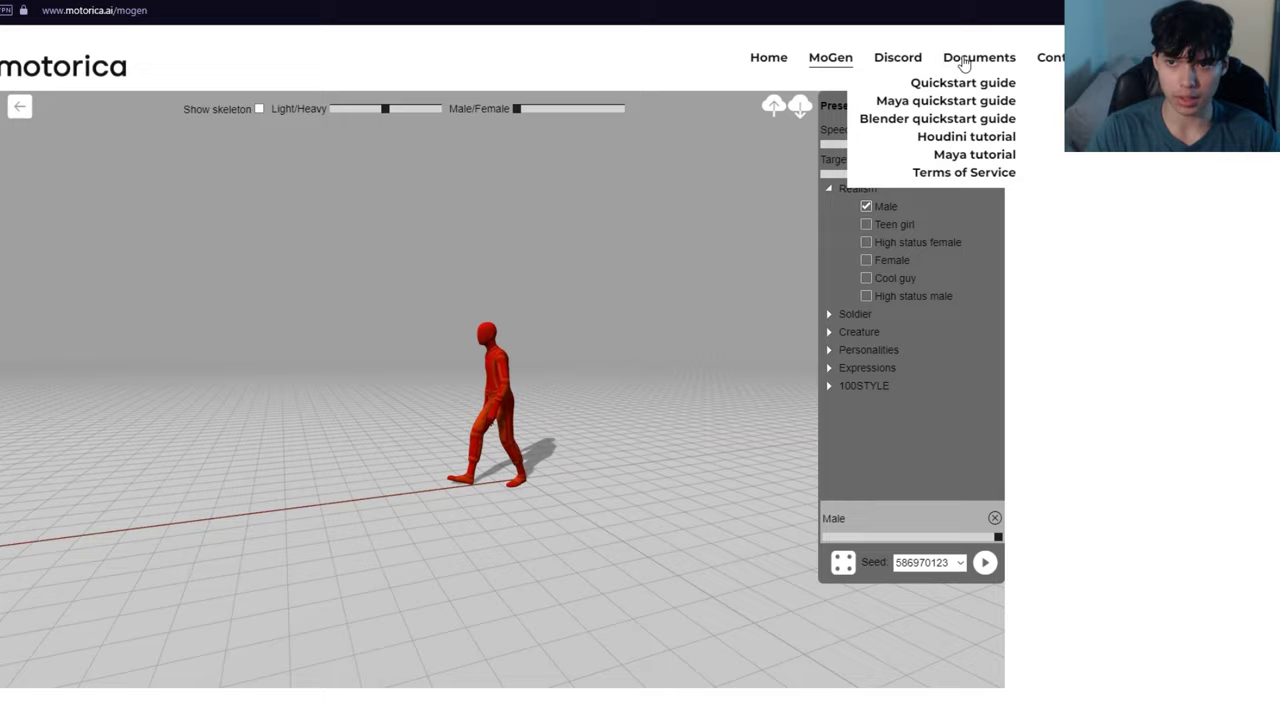
left_click(940, 119)
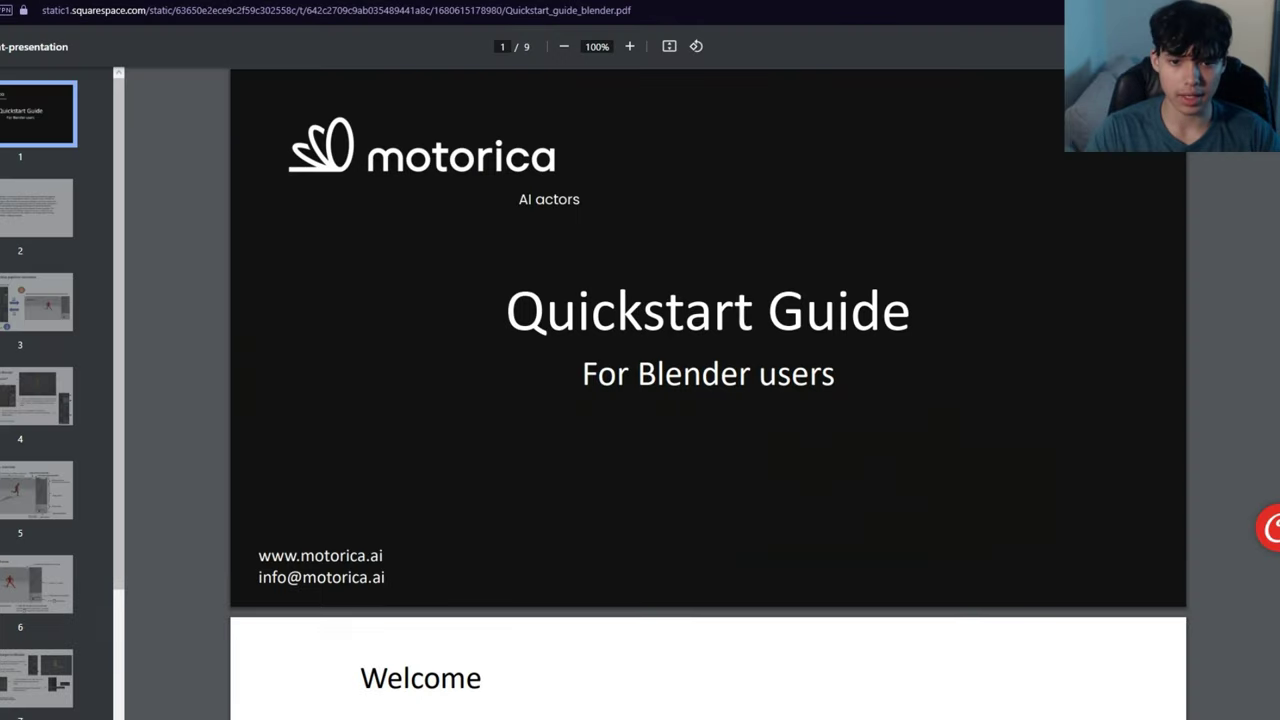
scroll(664, 340, "down", 10)
scroll(664, 340, "down", 6)
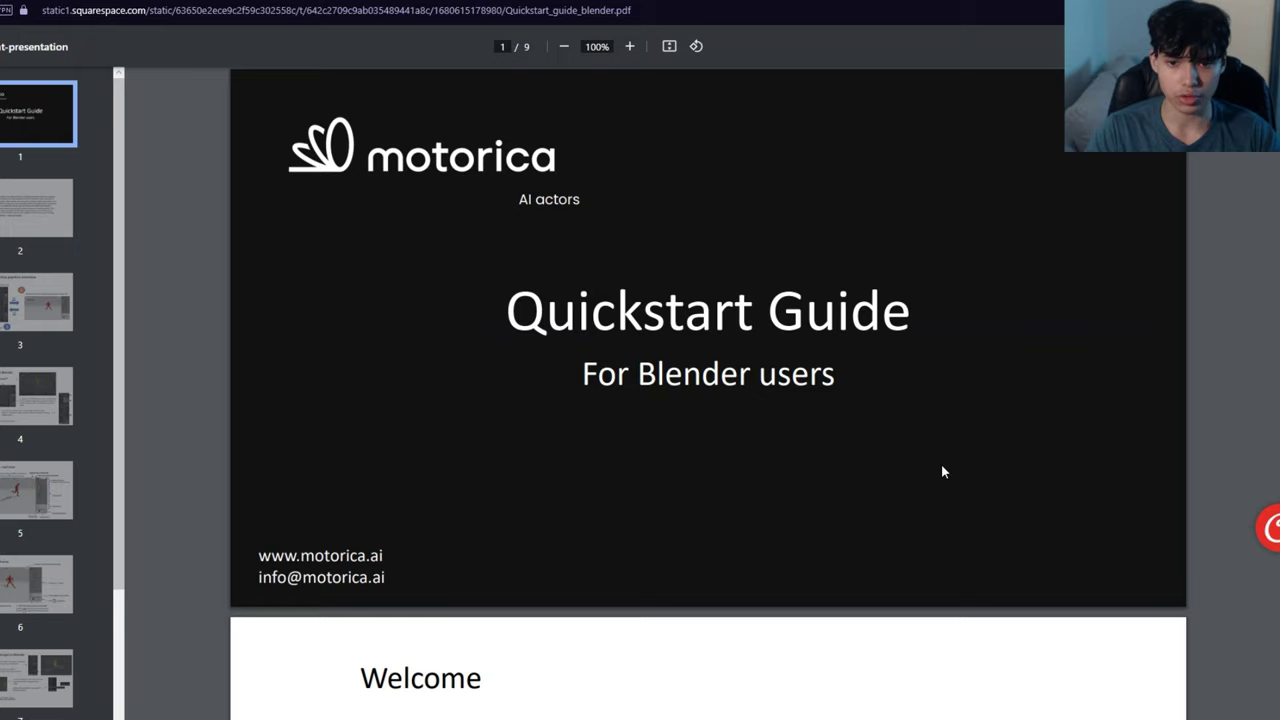
scroll(938, 465, "down", 15)
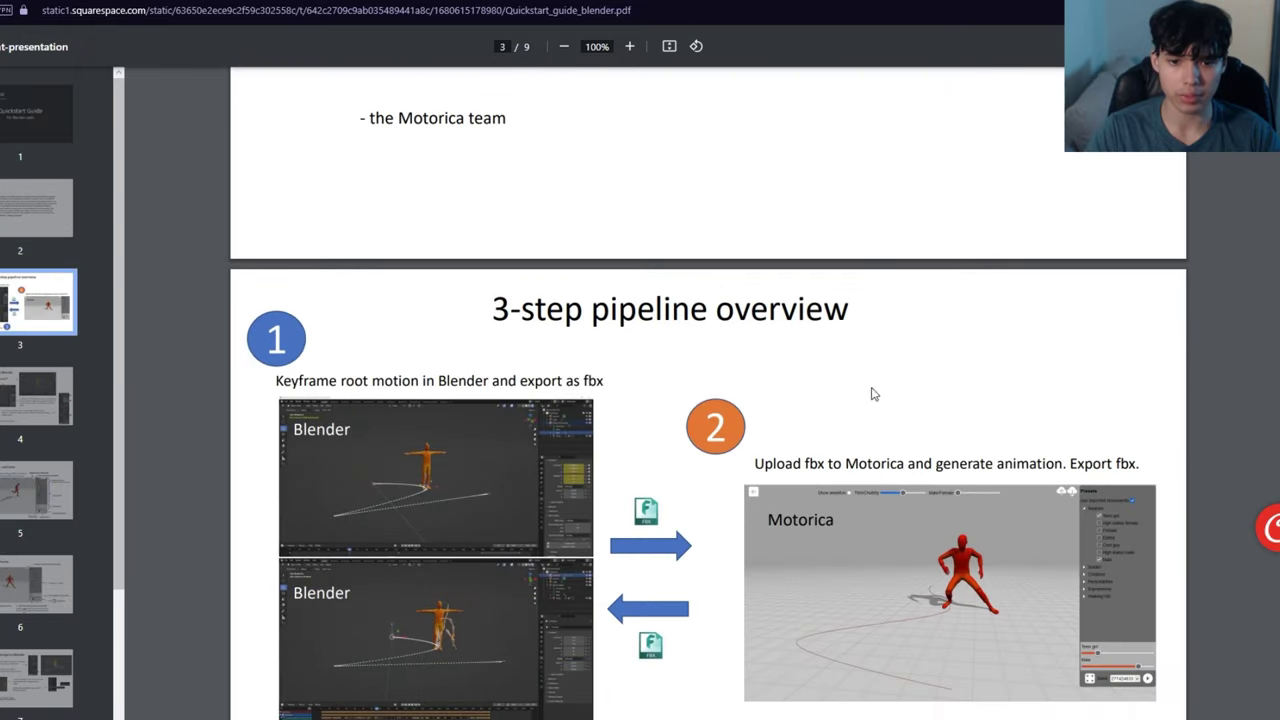
scroll(801, 356, "down", 5)
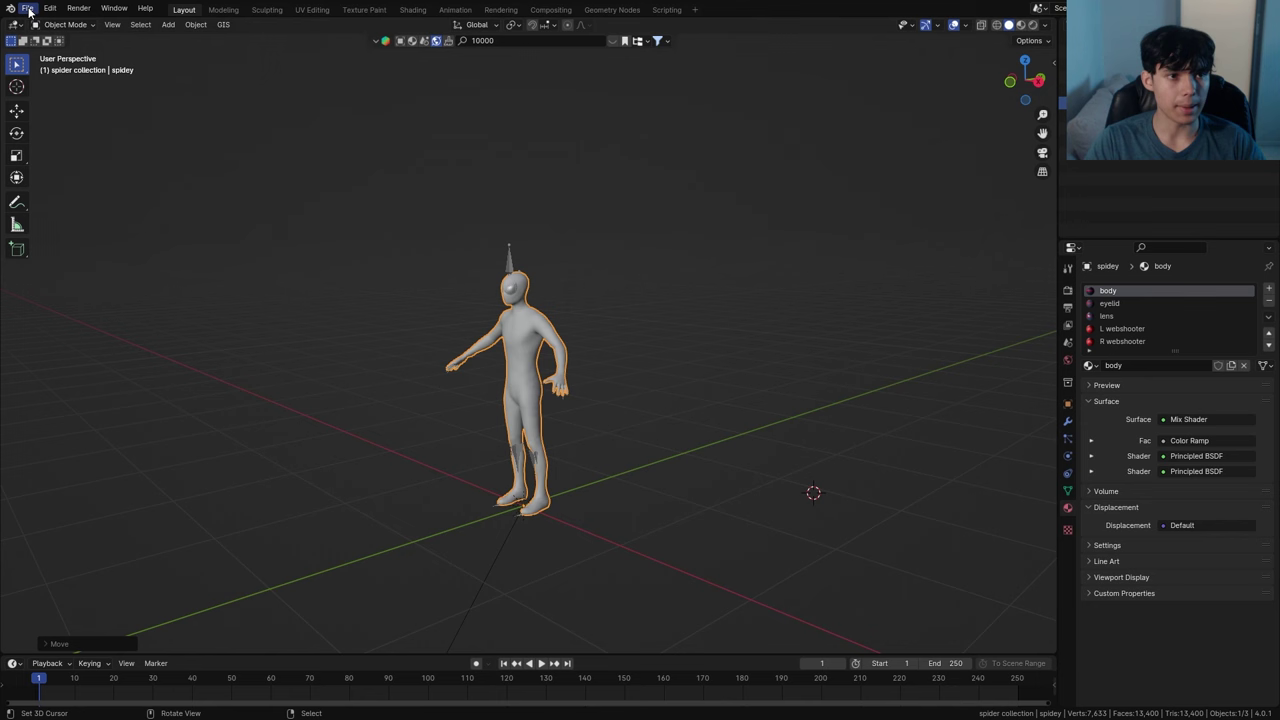
Switch back to Blender and append the Collection from Motorica (1).blend into the scene
left_click(27, 9)
left_click(51, 156)
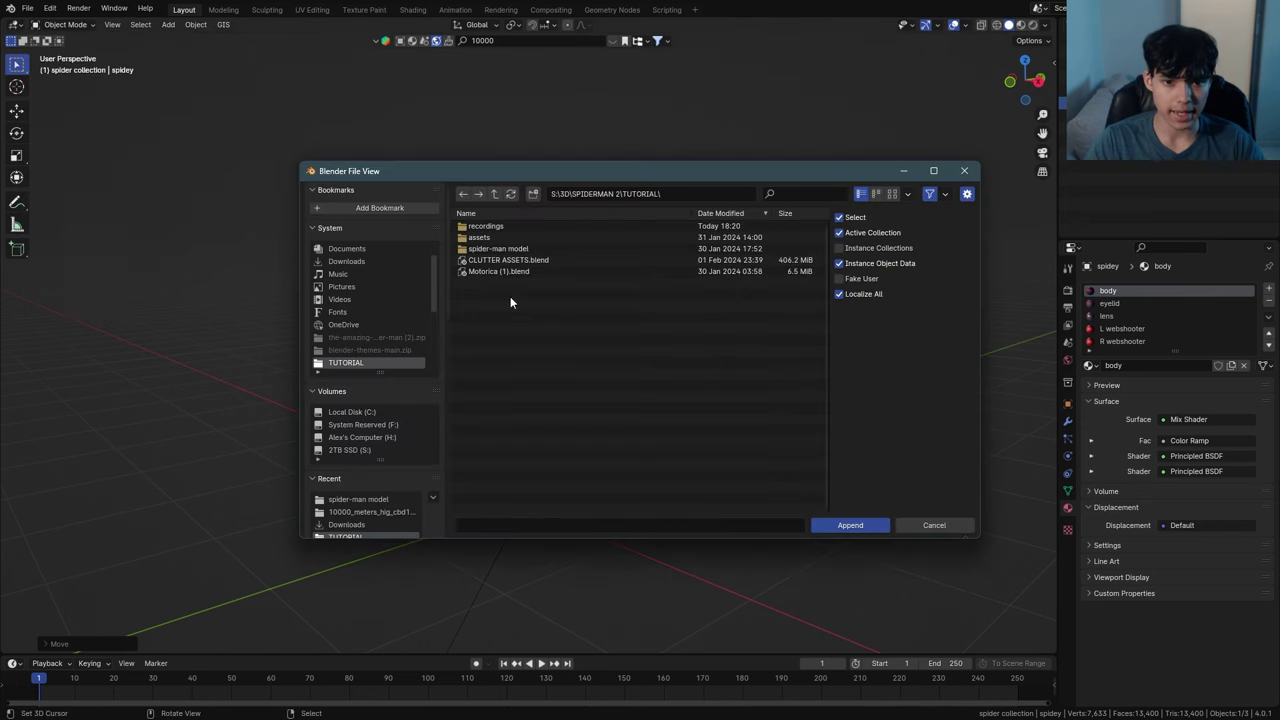
left_click(539, 272)
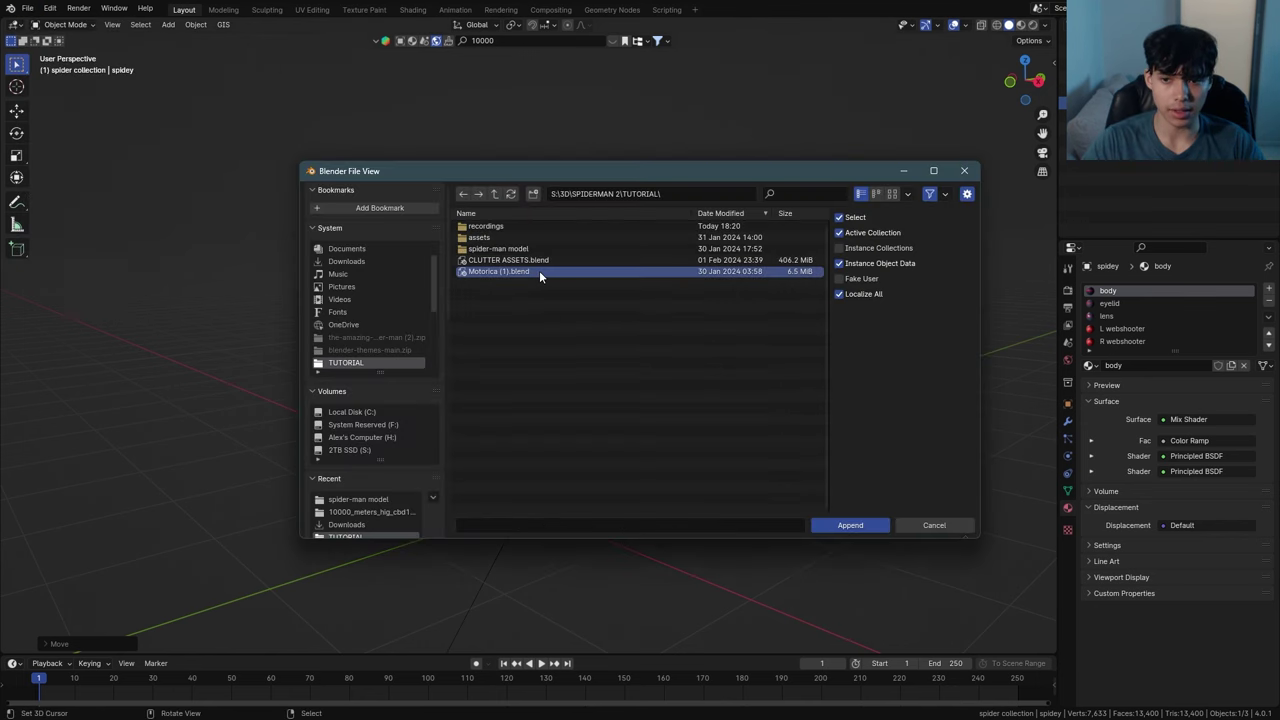
double_click(526, 268)
left_click(516, 226)
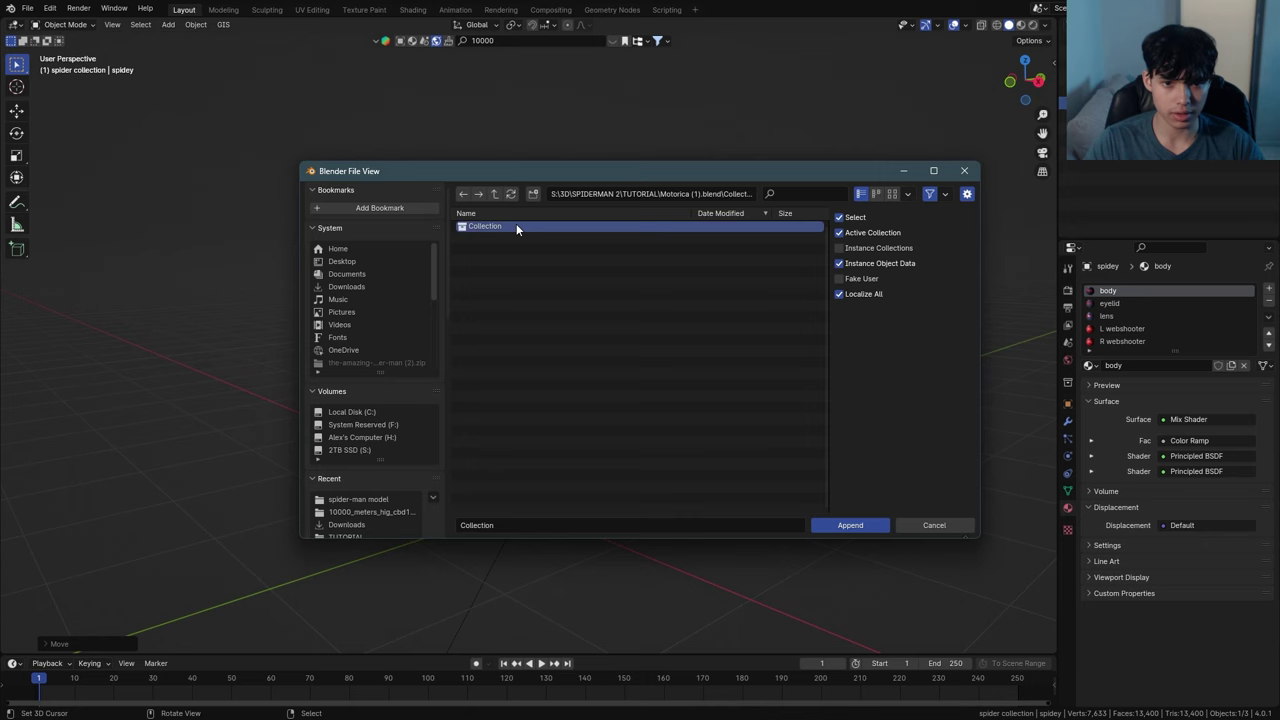
left_click(849, 525)
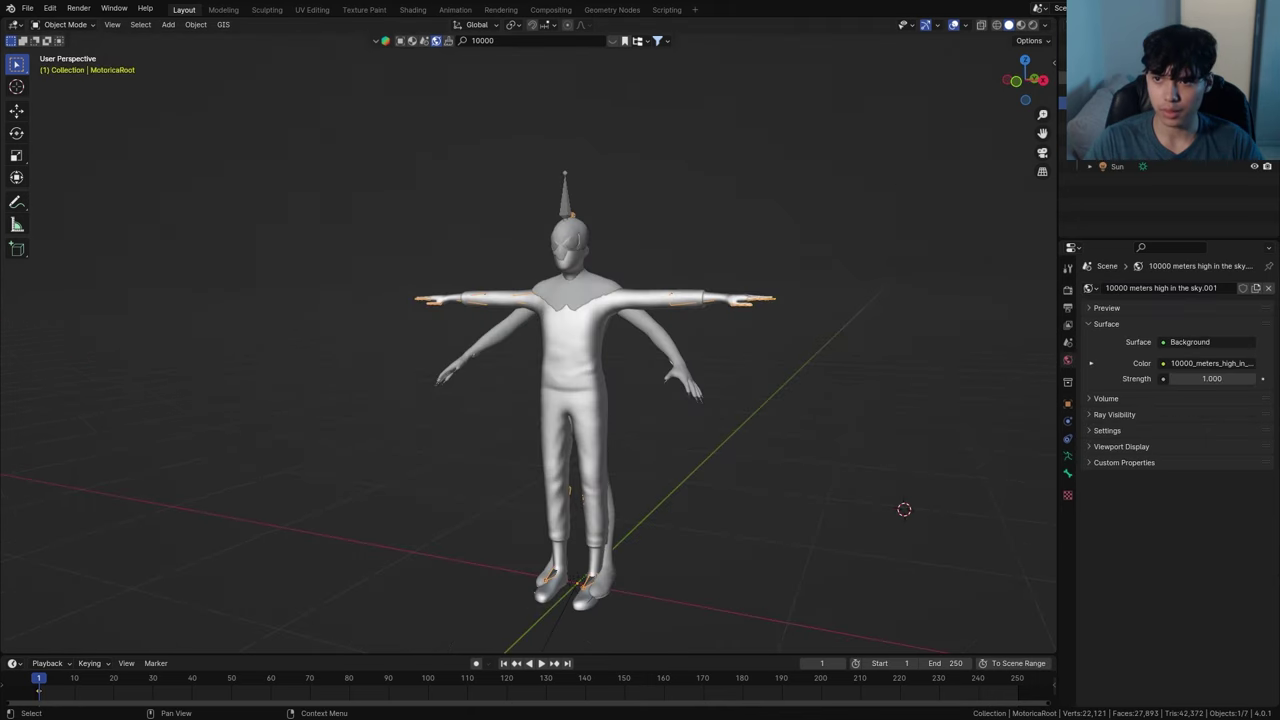
Move the Motorica rig along the X axis so it stands clear beside the Spider-Man character
key("g")
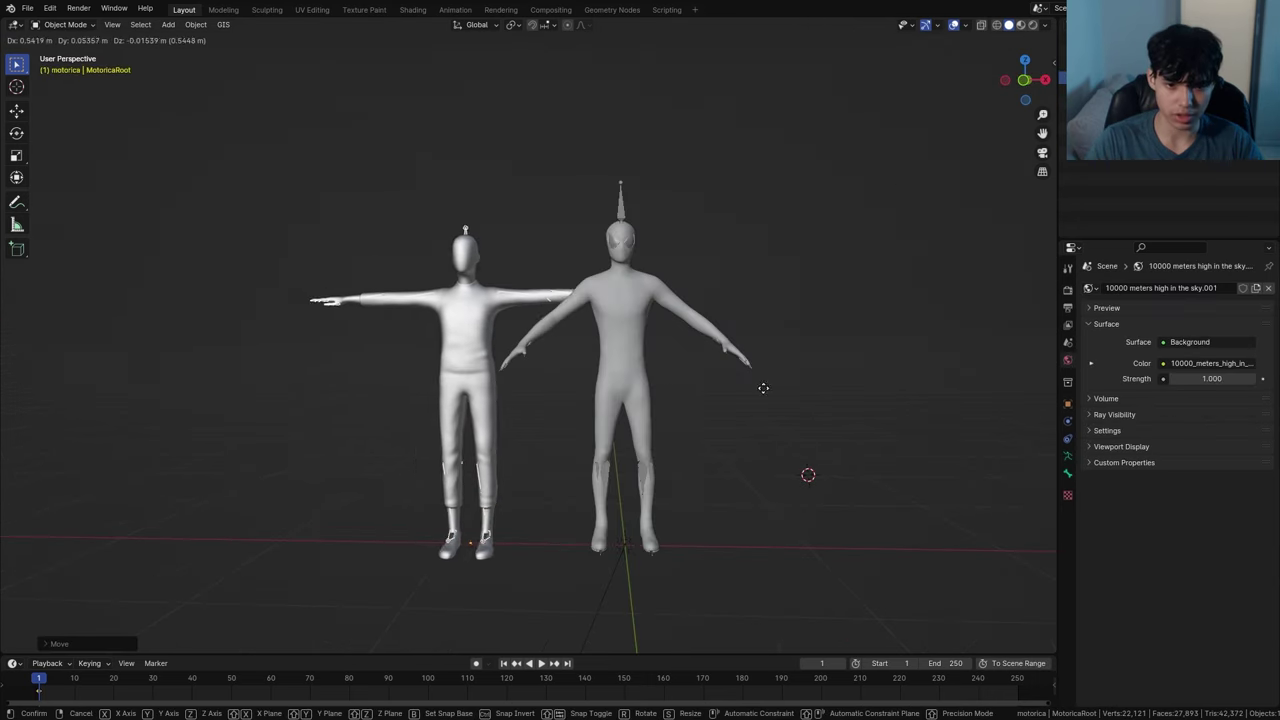
key("x")
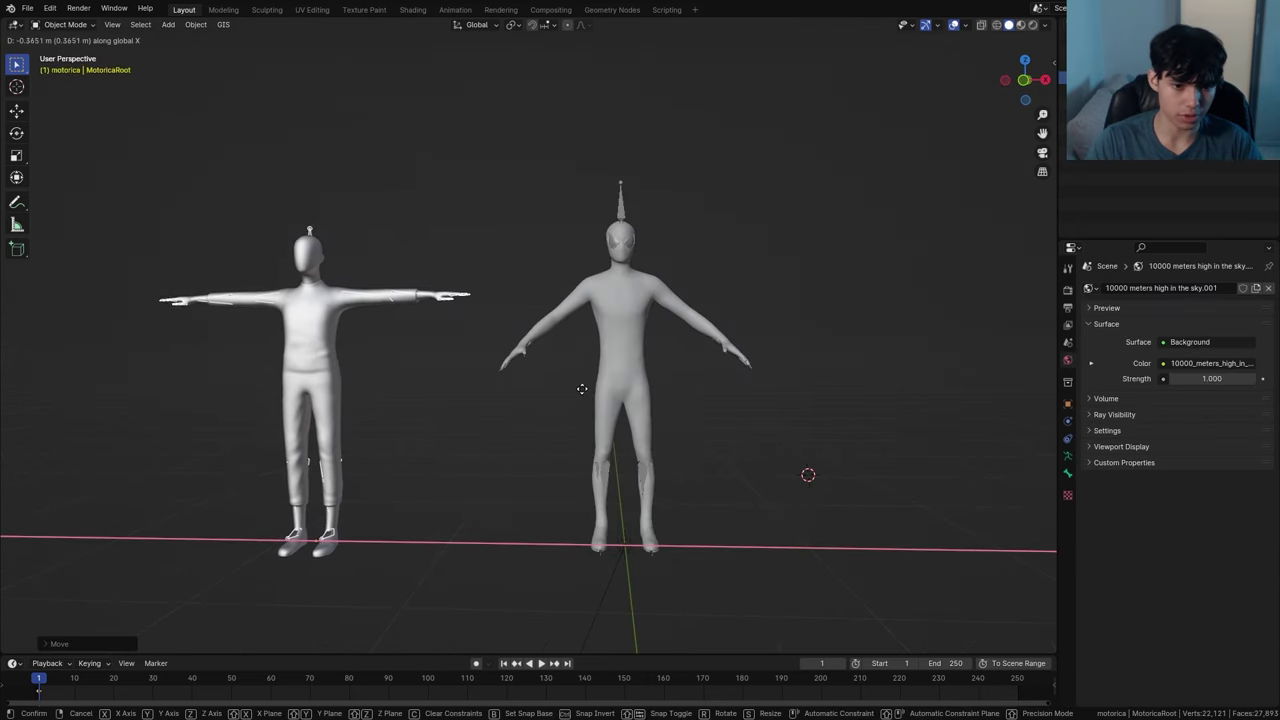
left_click(550, 385)
With auto keying enabled, record the Motorica rig's starting position at frame 1
middle_click_drag(361, 379, 487, 367, "shift")
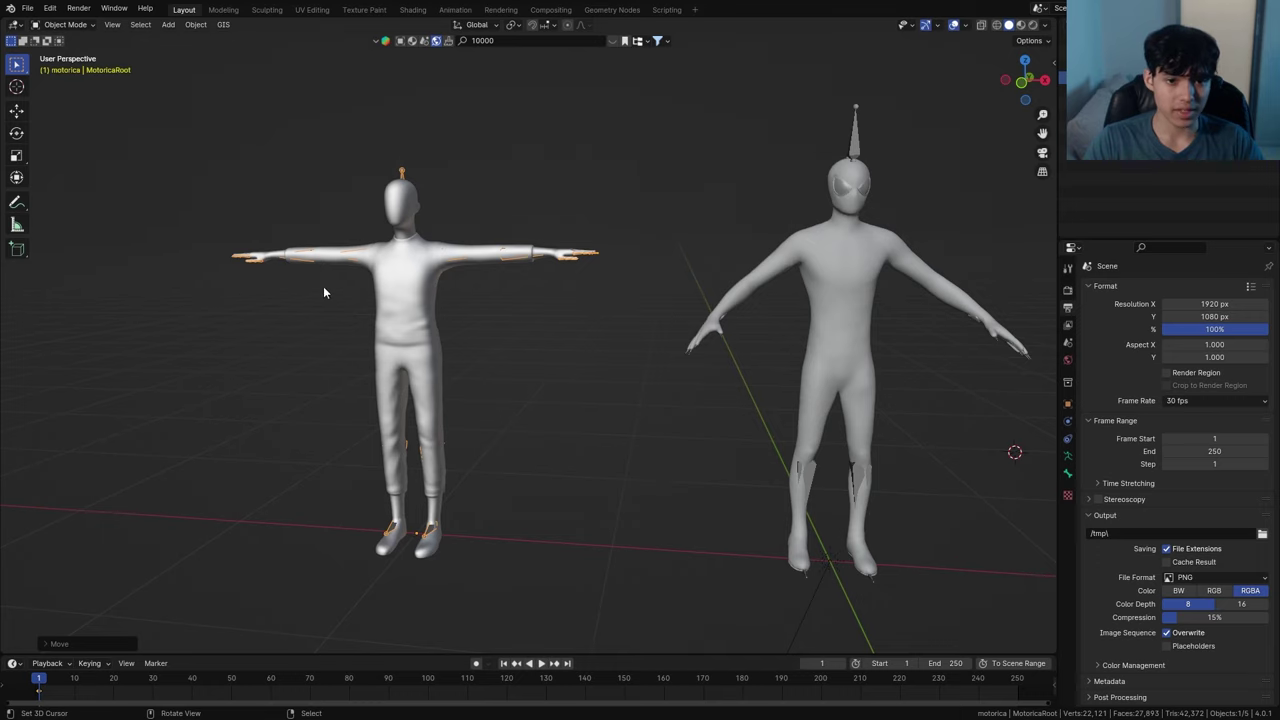
middle_click_drag(363, 345, 556, 600)
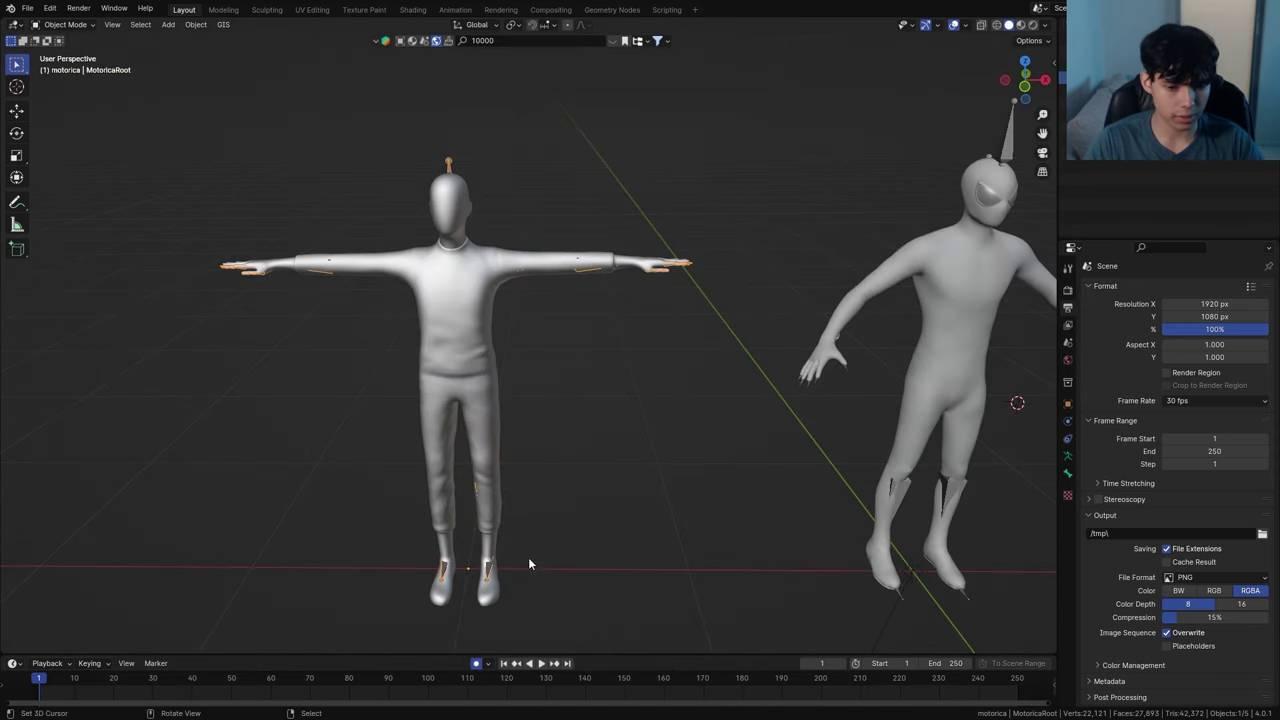
key("g")
left_click(541, 521)
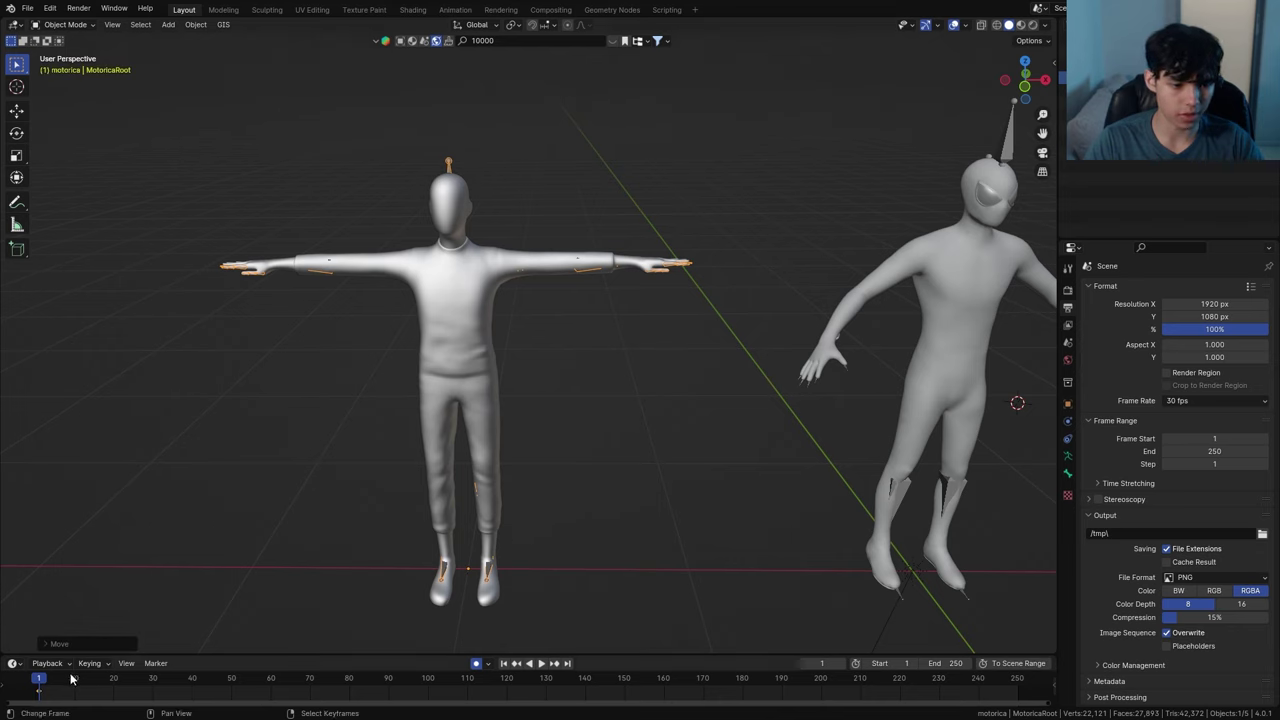
At frame 30, move the Motorica rig along Y and X to key its second path position
left_click_drag(117, 682, 153, 682)
key("g")
key("y")
left_click(617, 485)
key("g")
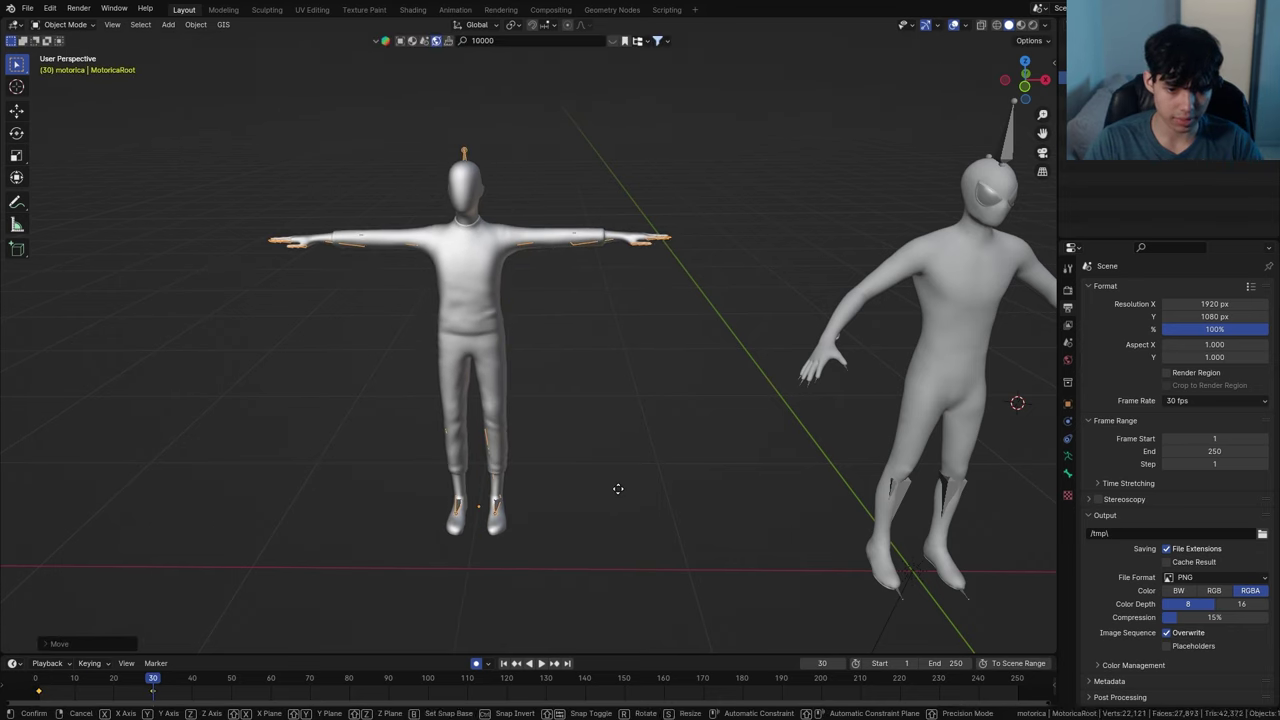
key("x")
left_click(537, 484)
key("g")
key("y")
left_click(537, 465)
key("g")
key("x")
left_click(517, 468)
At frame 80, move the Motorica rig further back along Y and shift it along X to key the third position
left_click_drag(128, 682, 287, 690)
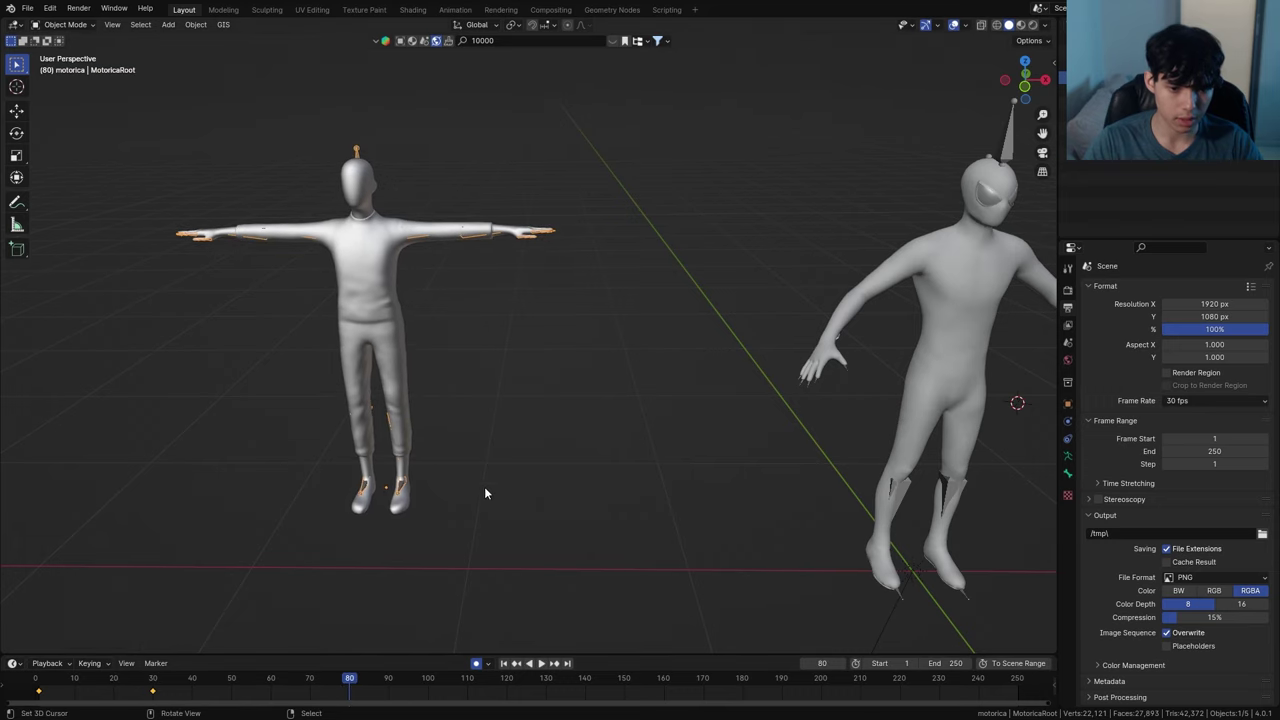
key("g")
key("y")
left_click(573, 301)
key("g")
key("x")
left_click(602, 303)
At frame 130, move the Motorica rig along Y to key the final position of its path
mouse_move(383, 686)
left_mouse_down()
mouse_move(260, 706)
mouse_move(384, 682)
left_mouse_up()
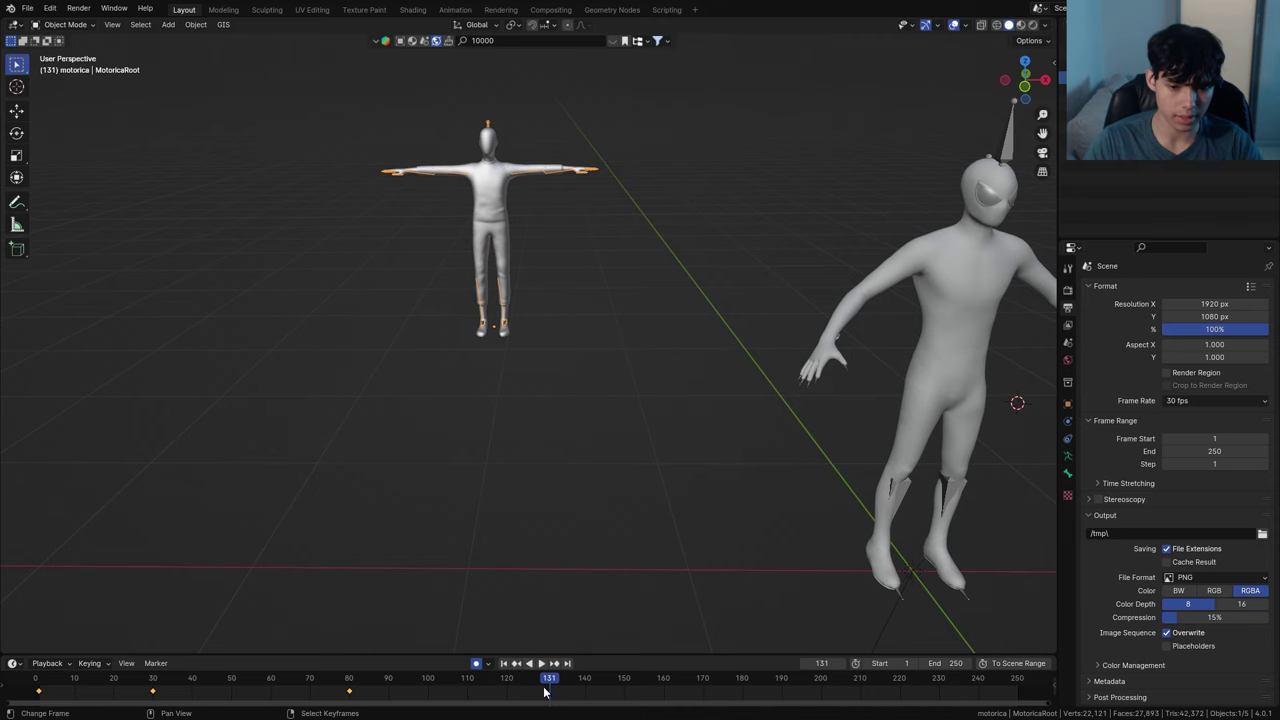
left_click_drag(546, 692, 545, 690)
scroll(592, 442, "down", 4)
middle_click_drag(440, 466, 511, 454)
key("g")
key("y")
left_click(813, 485)
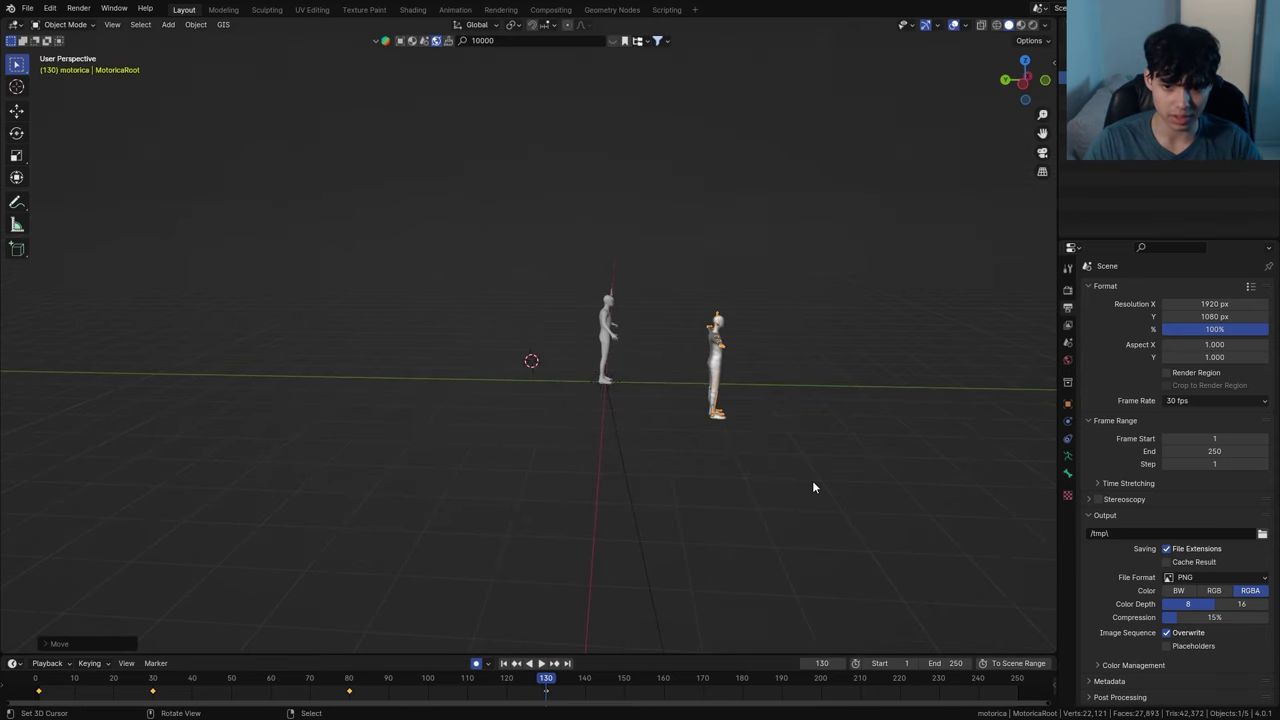
middle_click_drag(812, 487, 622, 480)
key("g")
key("y")
left_click(762, 476)
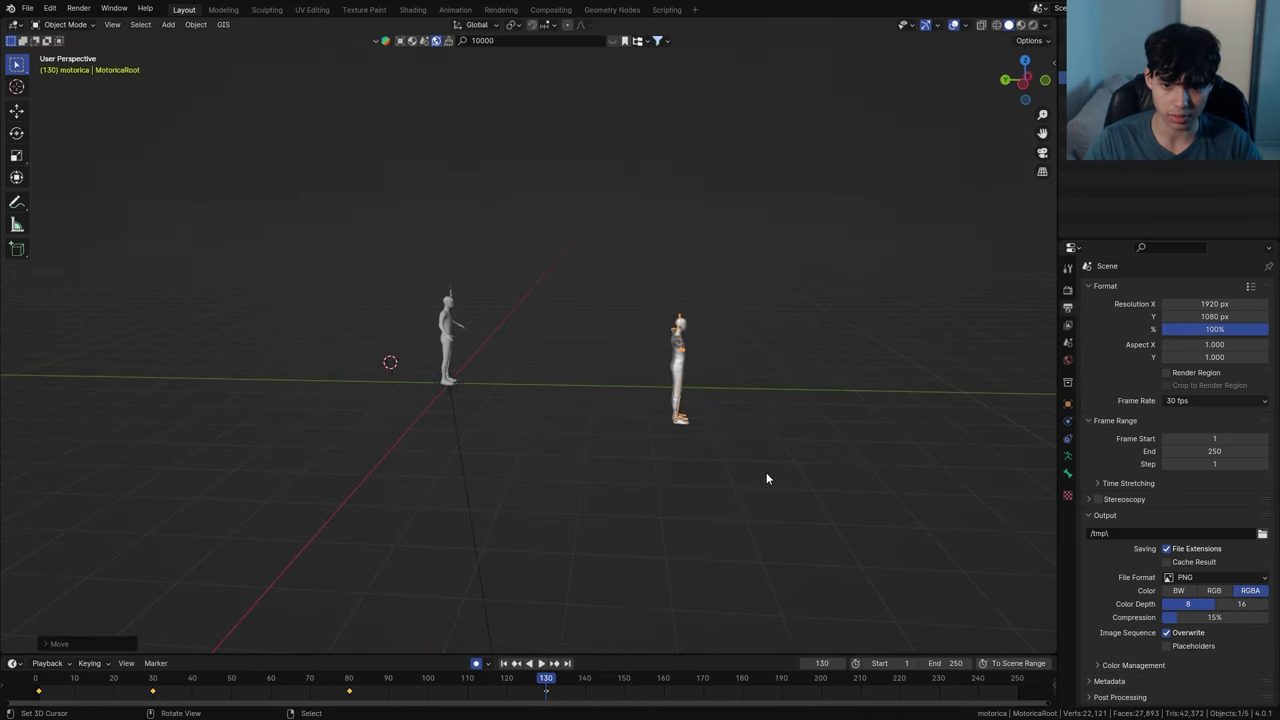
key("g")
key("y")
left_click(779, 476)
Set the rig keyframes' handle type to Vector and play back the root motion
mouse_move(546, 692)
left_mouse_down()
mouse_move(475, 690)
mouse_move(549, 675)
left_mouse_up()
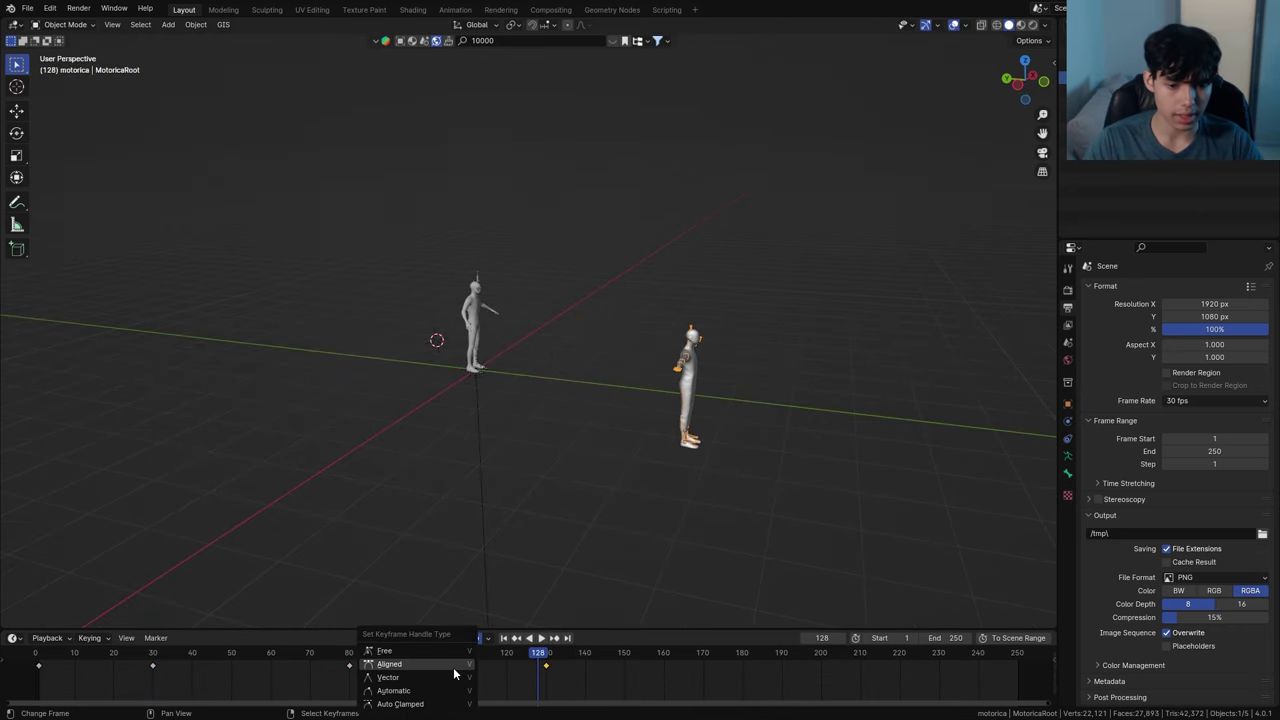
left_click(454, 677)
key("space")
Move the last keyframe earlier to about frame 118 and check the timing in playback
left_click(483, 657)
mouse_move(483, 657)
left_mouse_down()
mouse_move(551, 657)
mouse_move(505, 662)
left_mouse_up()
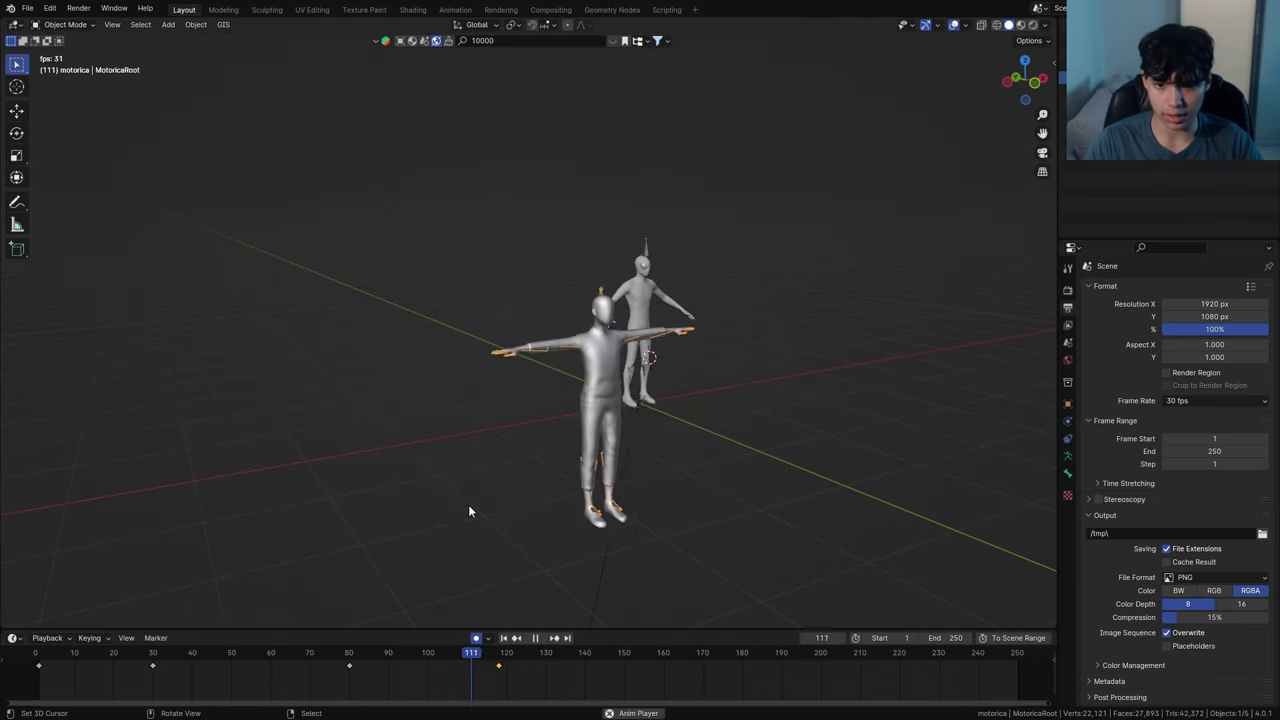
key("space")
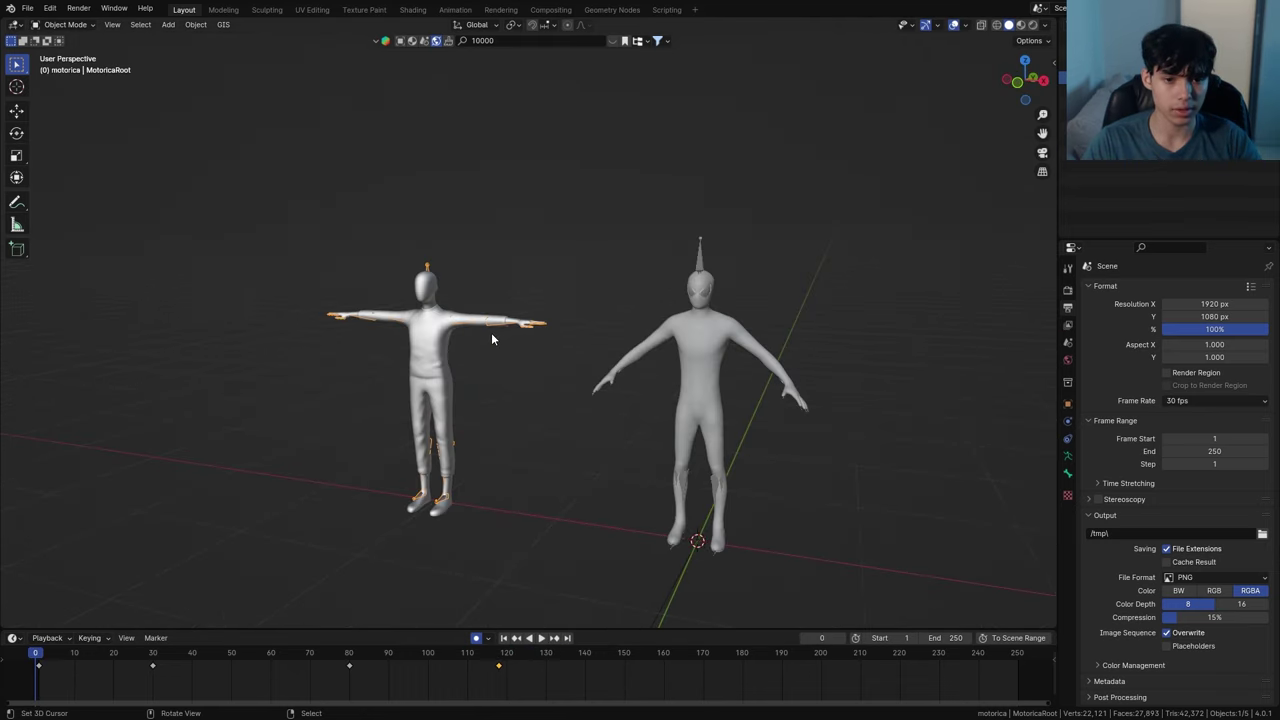
Start an FBX export of the Motorica rig, limited to Selected Objects
middle_click_drag(491, 337, 100, 108)
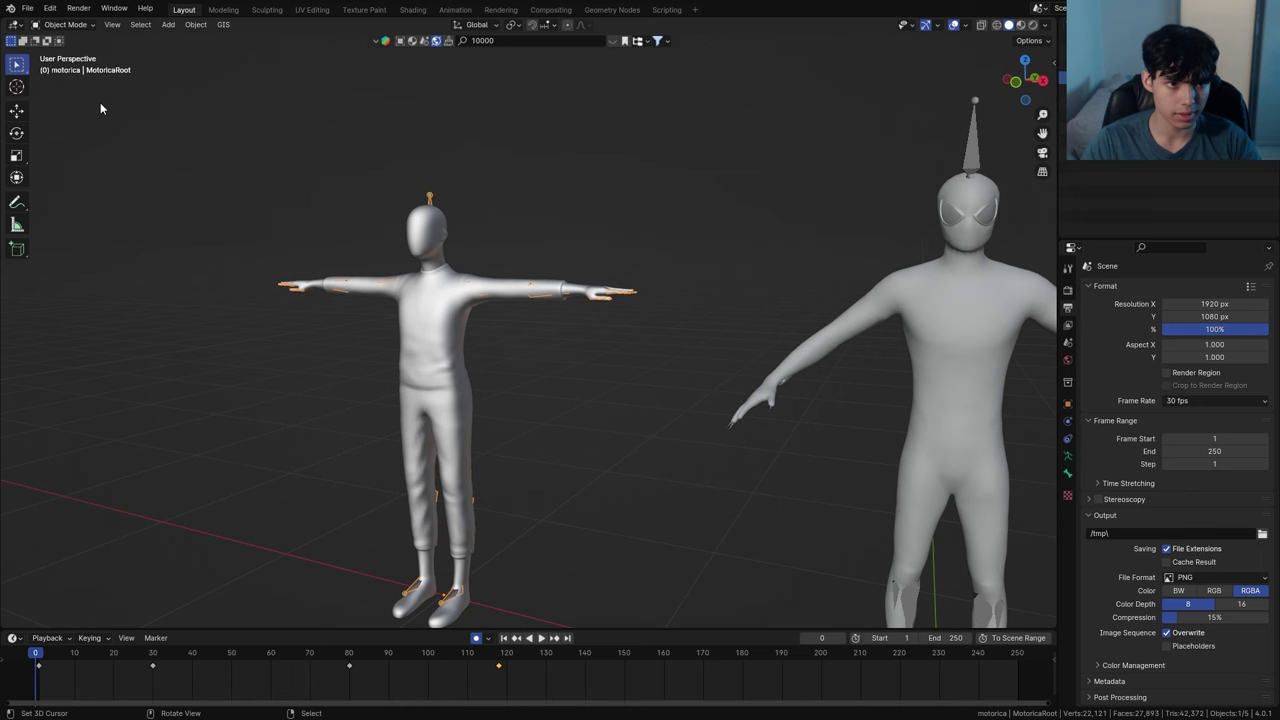
left_click(29, 8)
mouse_move(79, 203)
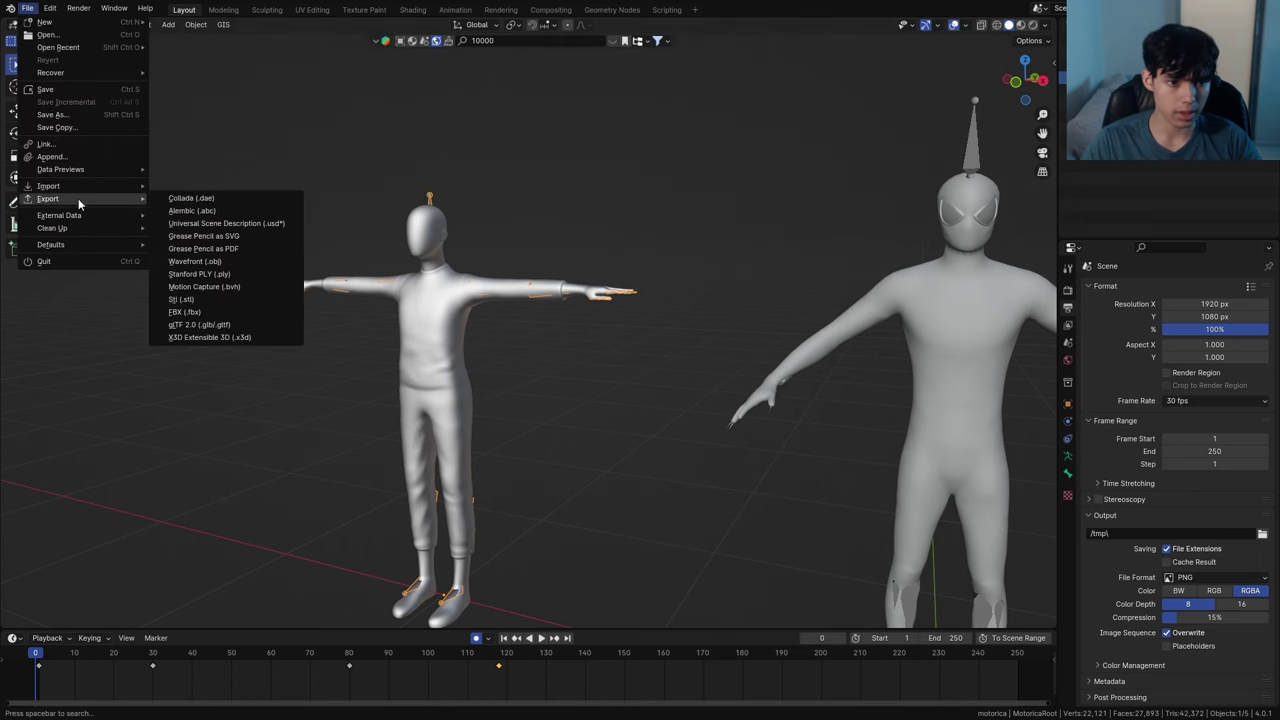
left_click(190, 312)
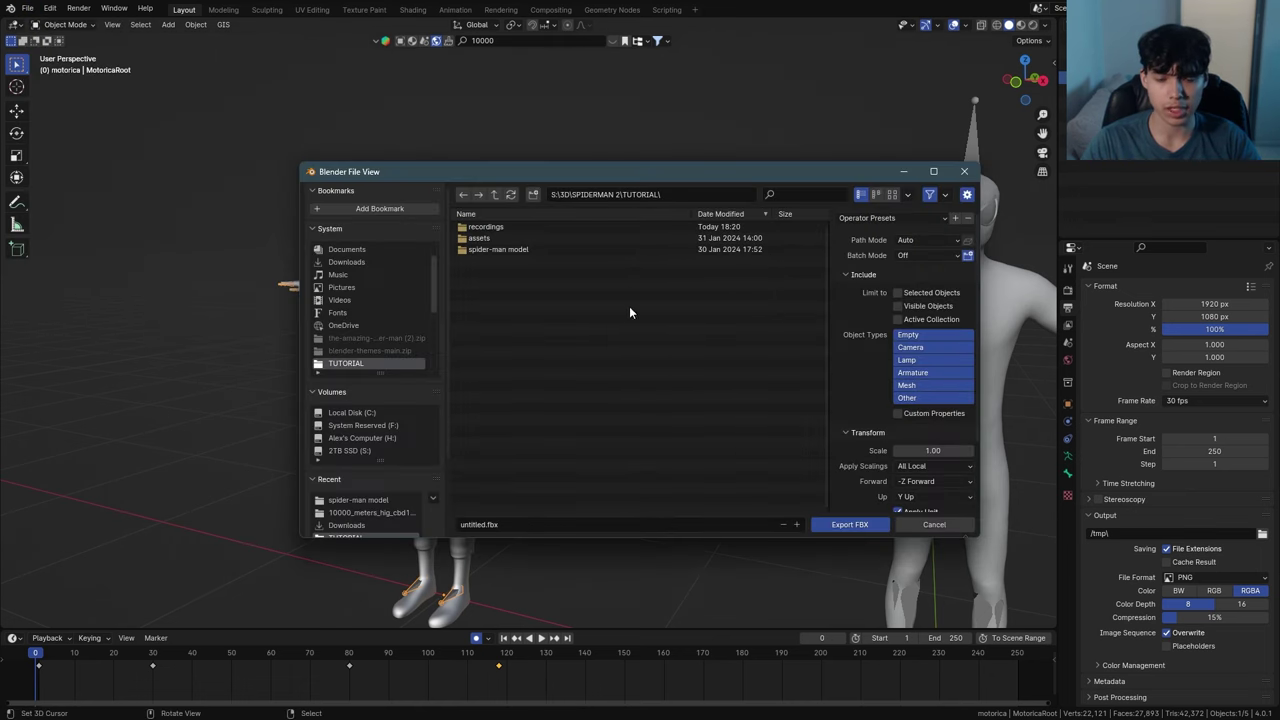
left_click(898, 292)
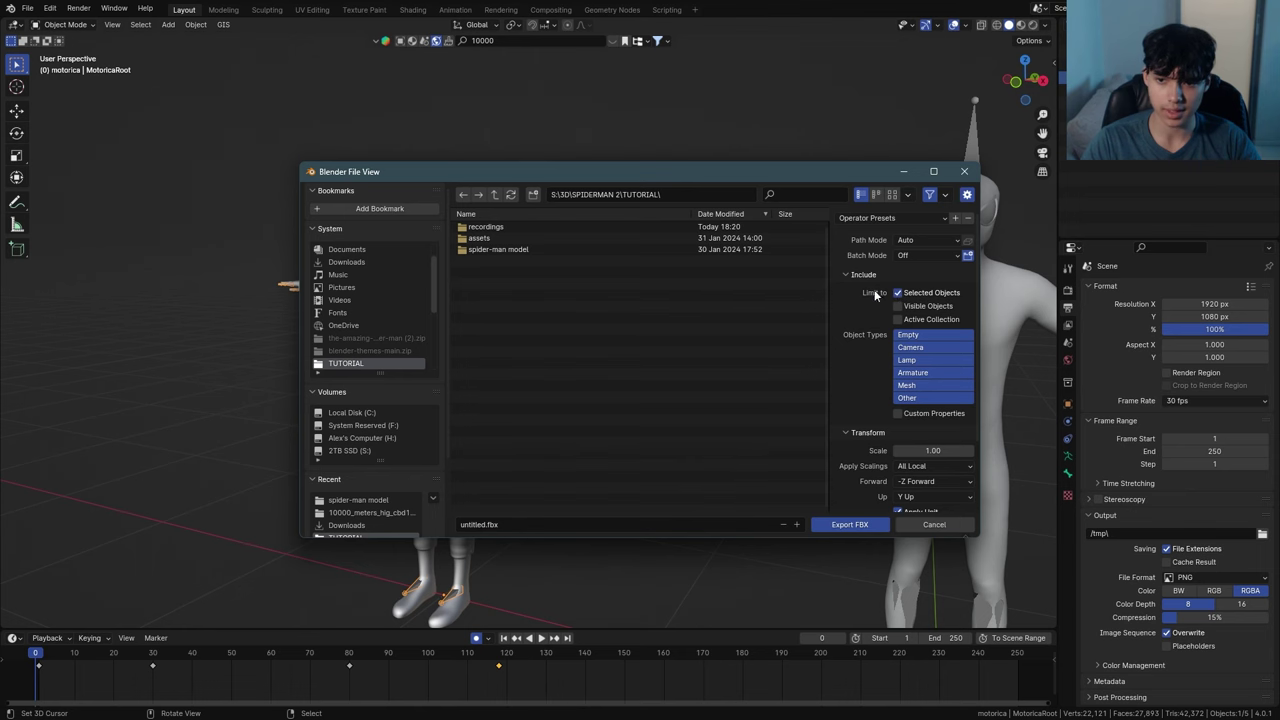
Disable Key All Bones, NLA Strips, All Actions and Force Start/End Keying for baked animation, and export the FBX under a new name
left_click_drag(534, 179, 450, 171)
scroll(767, 318, "down", 4)
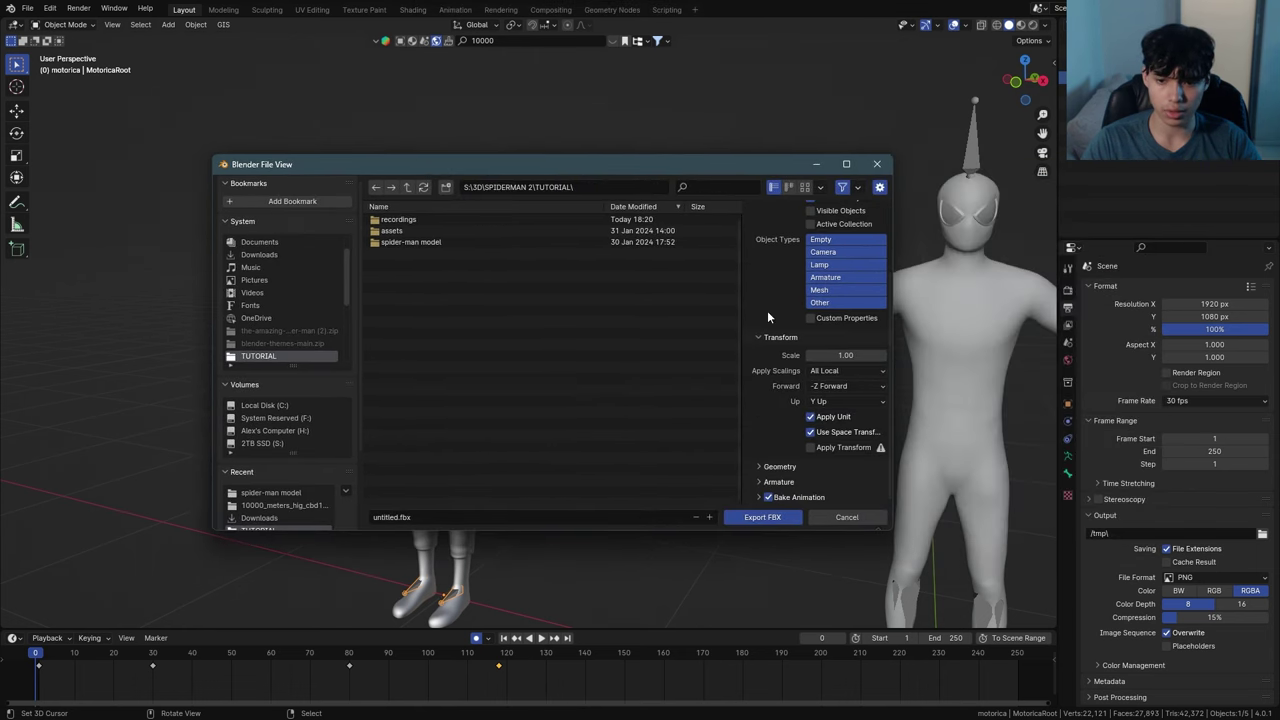
left_click(758, 497)
scroll(803, 437, "down", 3)
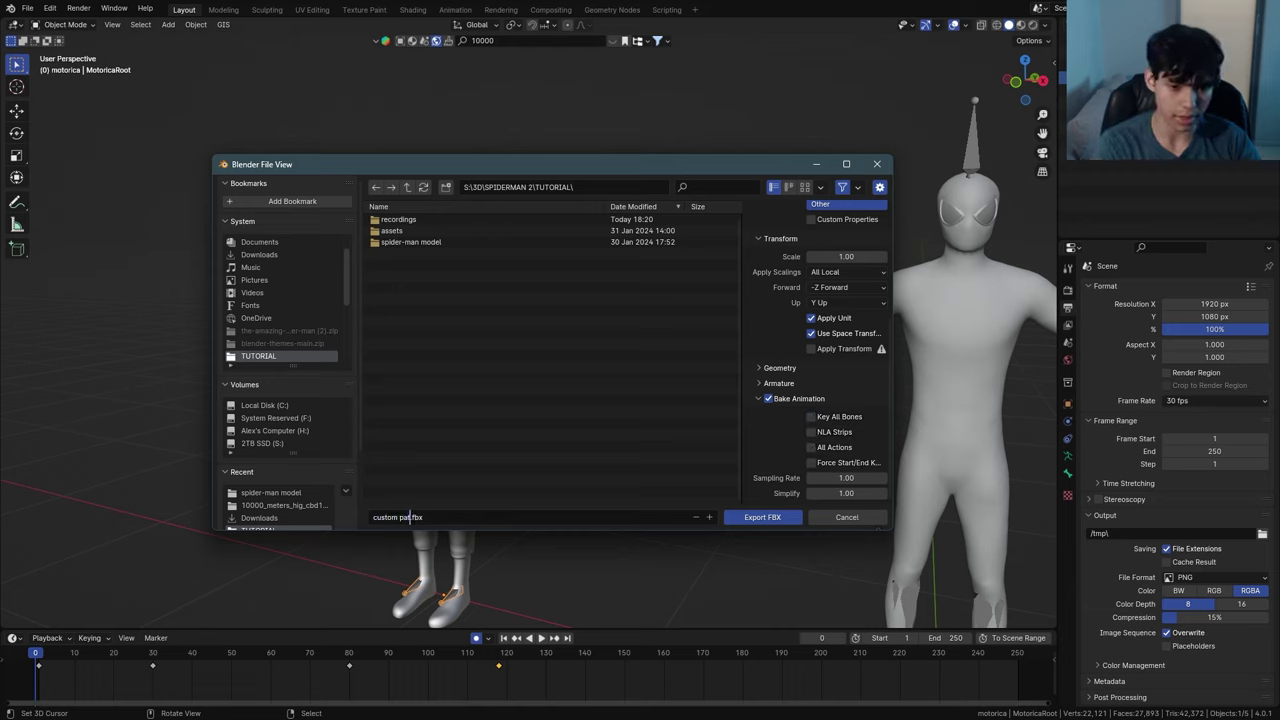
left_click(762, 517)
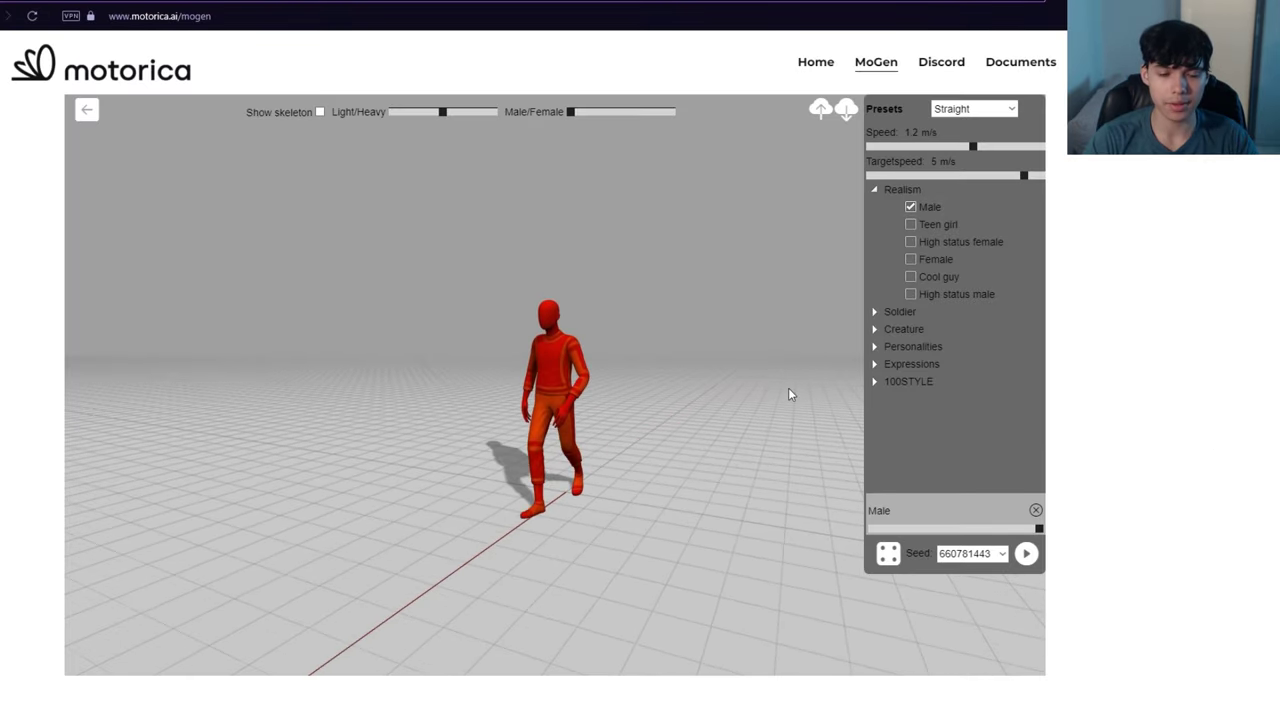
Upload the exported custom path FBX to Motorica MoGen and view the motion generated along it
left_click(818, 109)
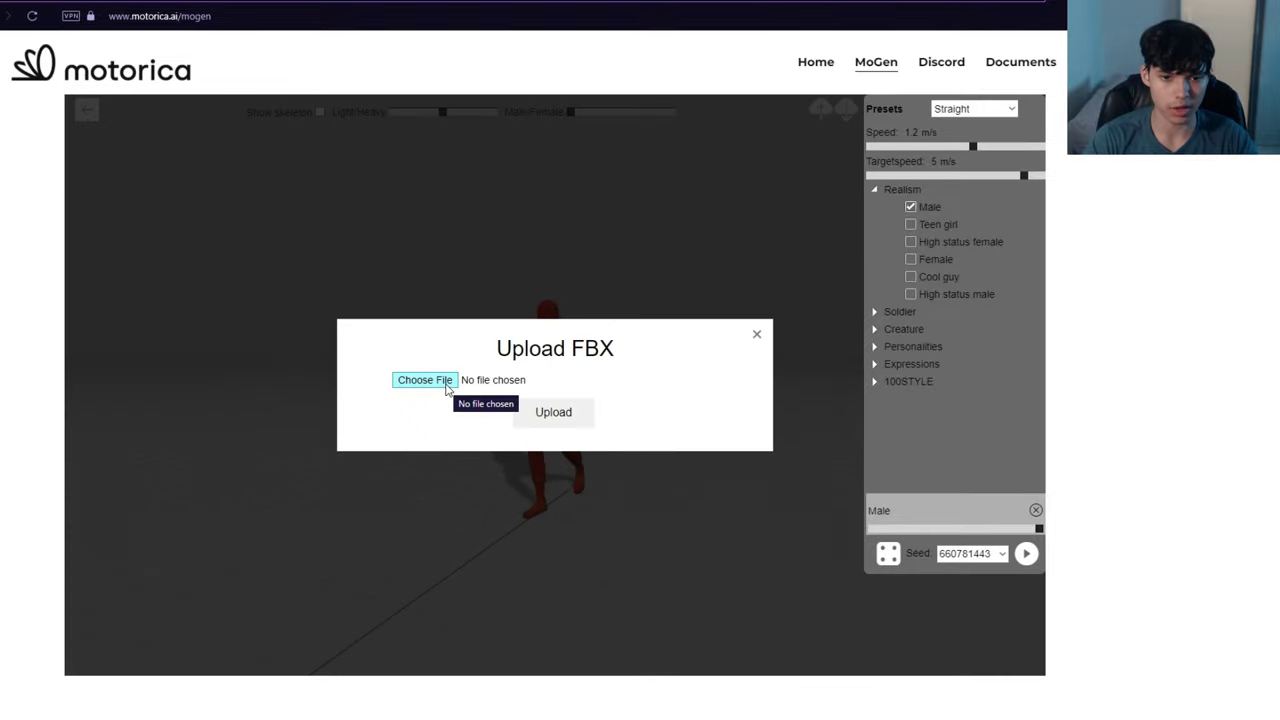
left_click(553, 414)
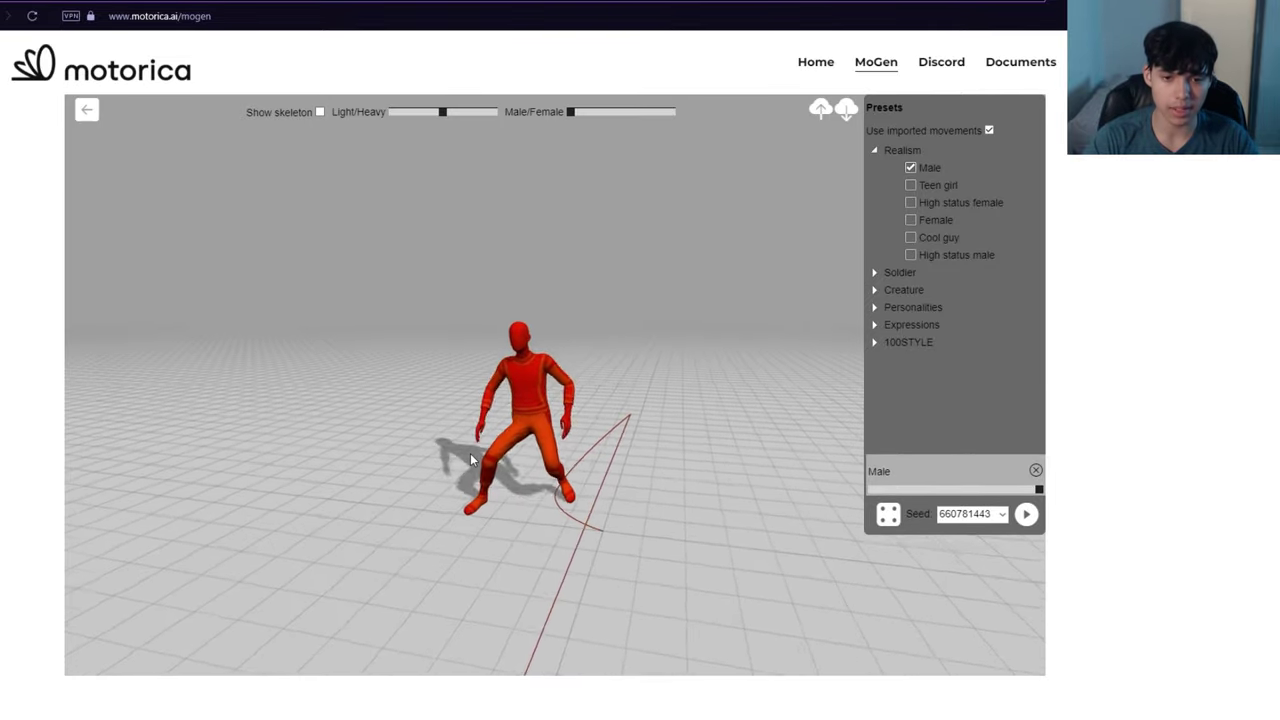
mouse_move(470, 453)
left_mouse_down()
mouse_move(473, 431)
mouse_move(353, 439)
mouse_move(462, 432)
mouse_move(459, 452)
mouse_move(490, 440)
mouse_move(466, 442)
left_mouse_up()
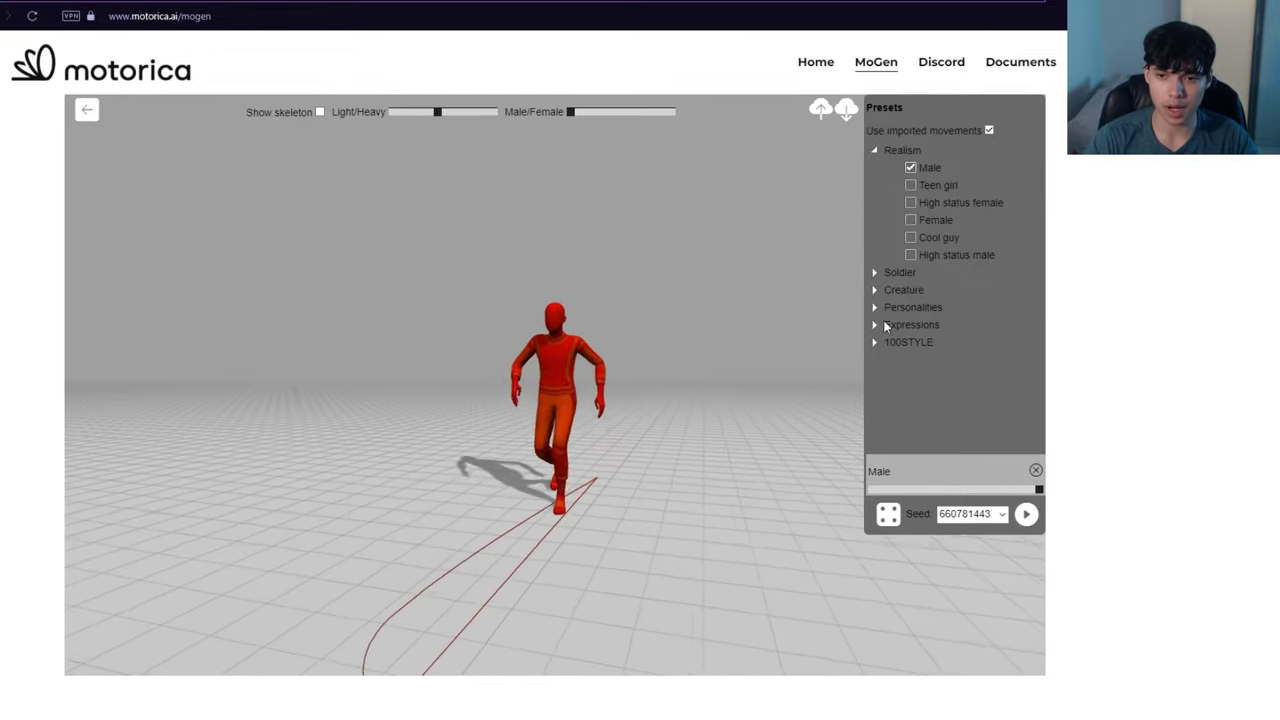
Blend some of the Thug personality into the motion and save the result as an FBX named ai generated path
left_click(875, 308)
left_click(910, 342)
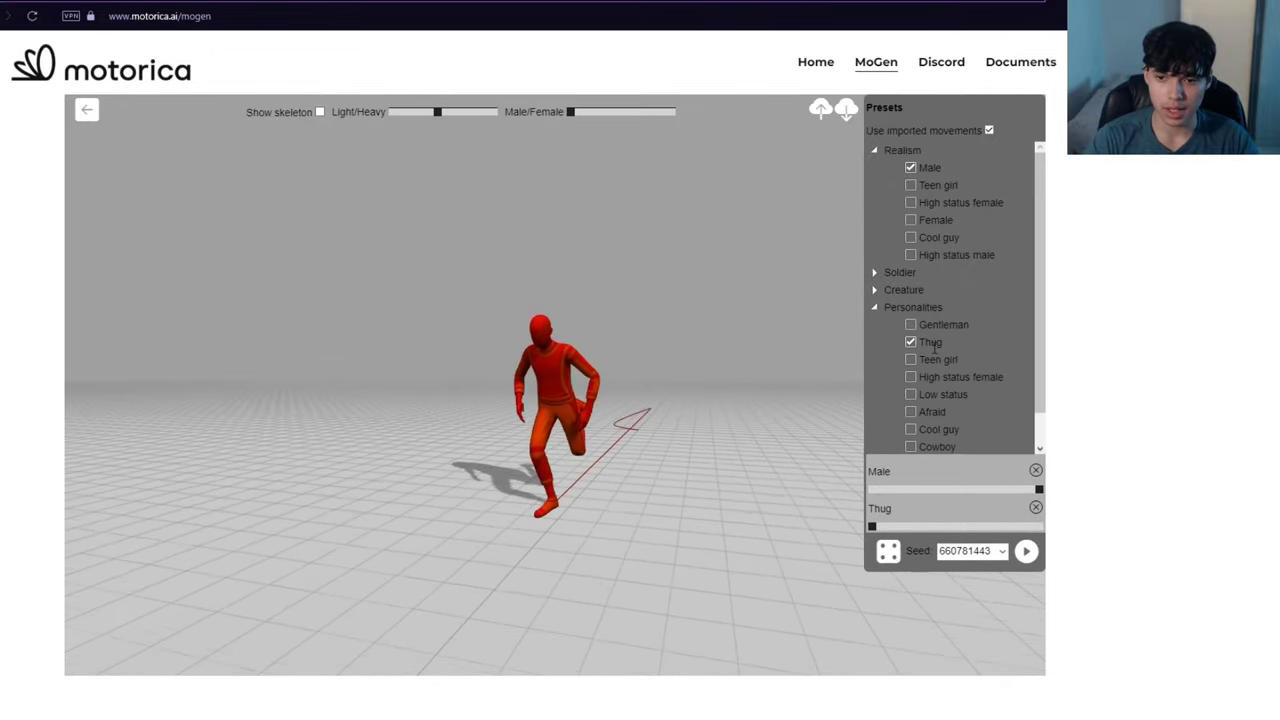
scroll(915, 400, "down", 1)
left_click_drag(873, 525, 938, 525)
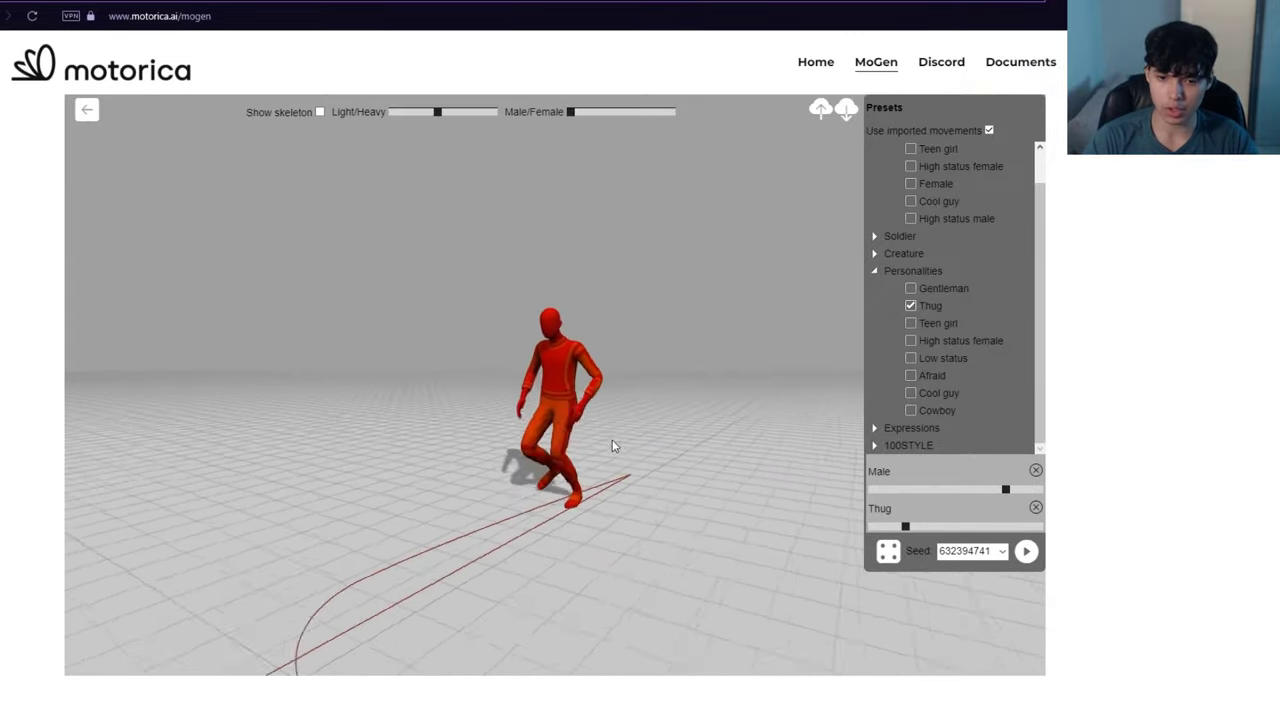
left_click(847, 108)
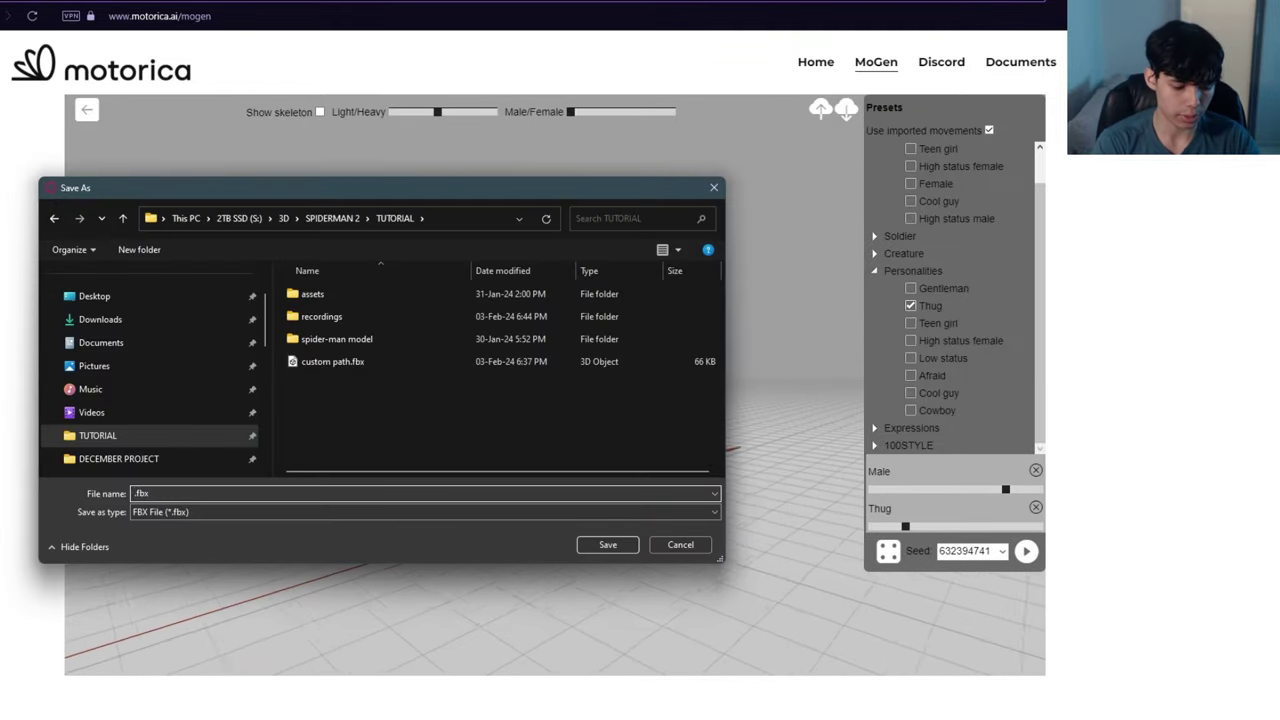
type("ai generated")
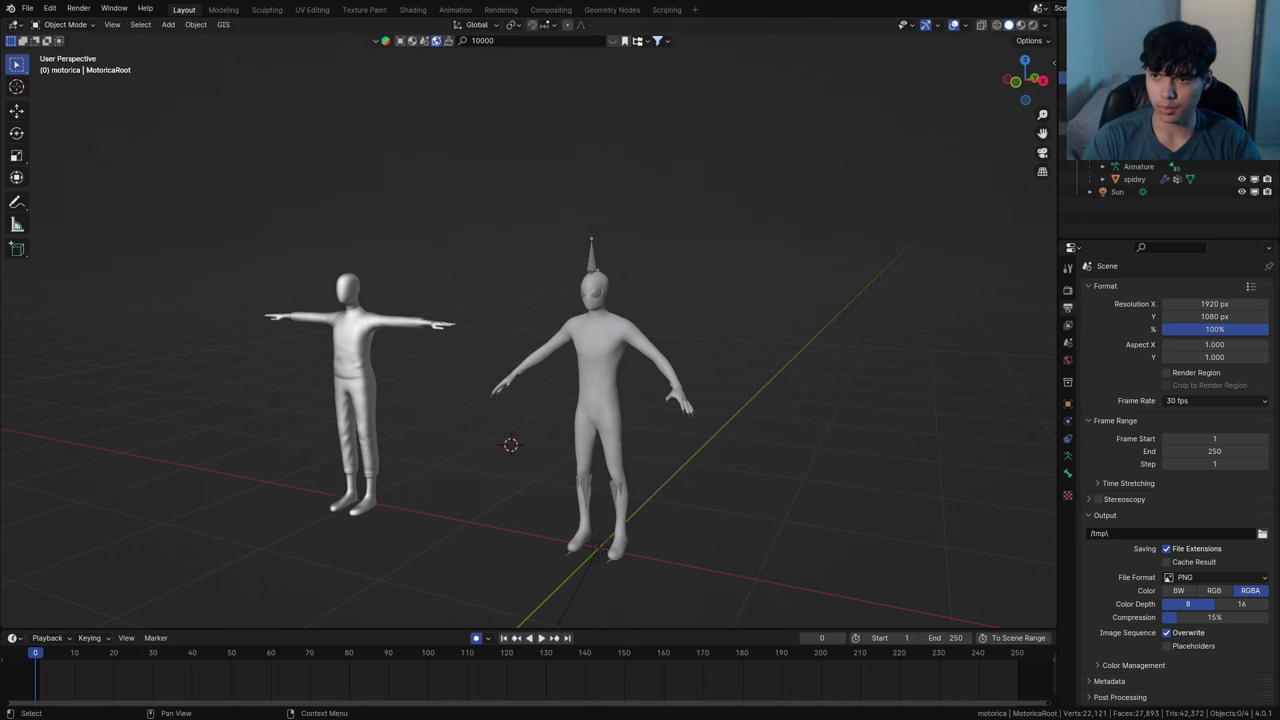
Switch to Blender and hide the Motorica mannequin so only the Spider-Man character is shown
left_click(1242, 128)
middle_click_drag(650, 302, 659, 327)
middle_click_drag(738, 325, 655, 275, "shift")
middle_click_drag(560, 288, 550, 266)
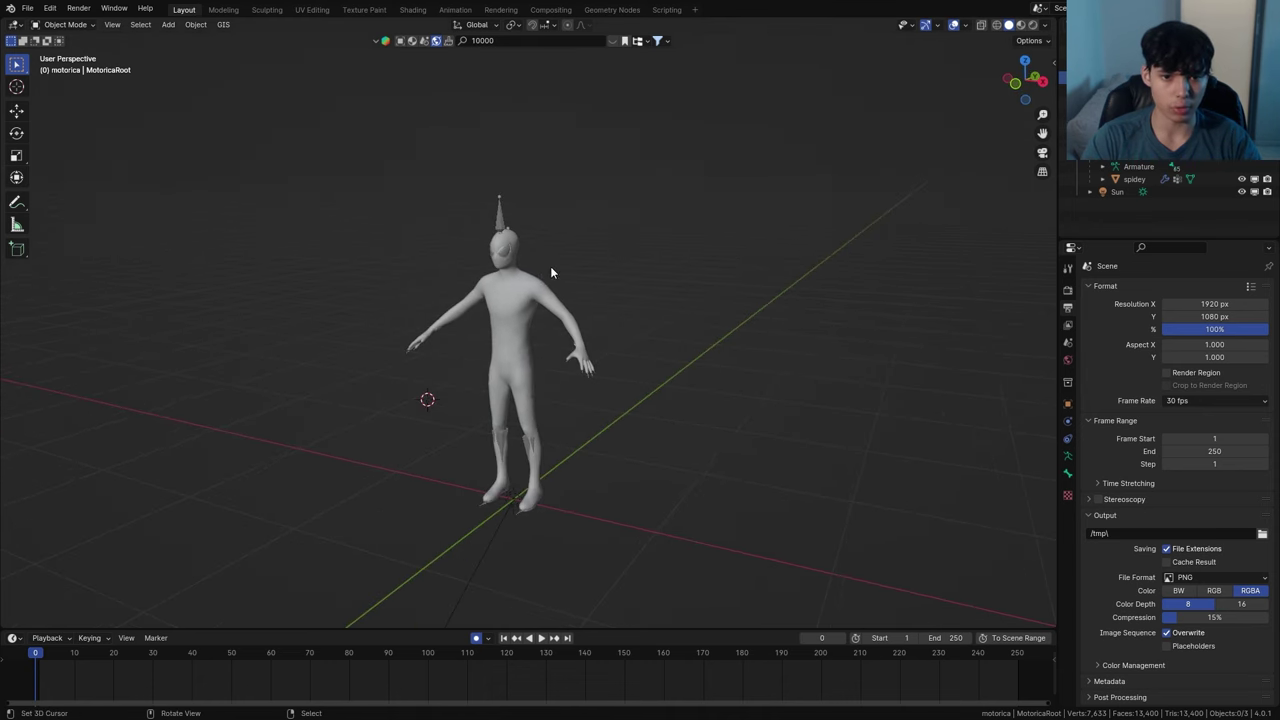
scroll(550, 268, "up", 2)
Import ai generated path.fbx with Automatic Bone Orientation enabled
left_click(28, 8)
mouse_move(100, 213)
left_click(200, 368)
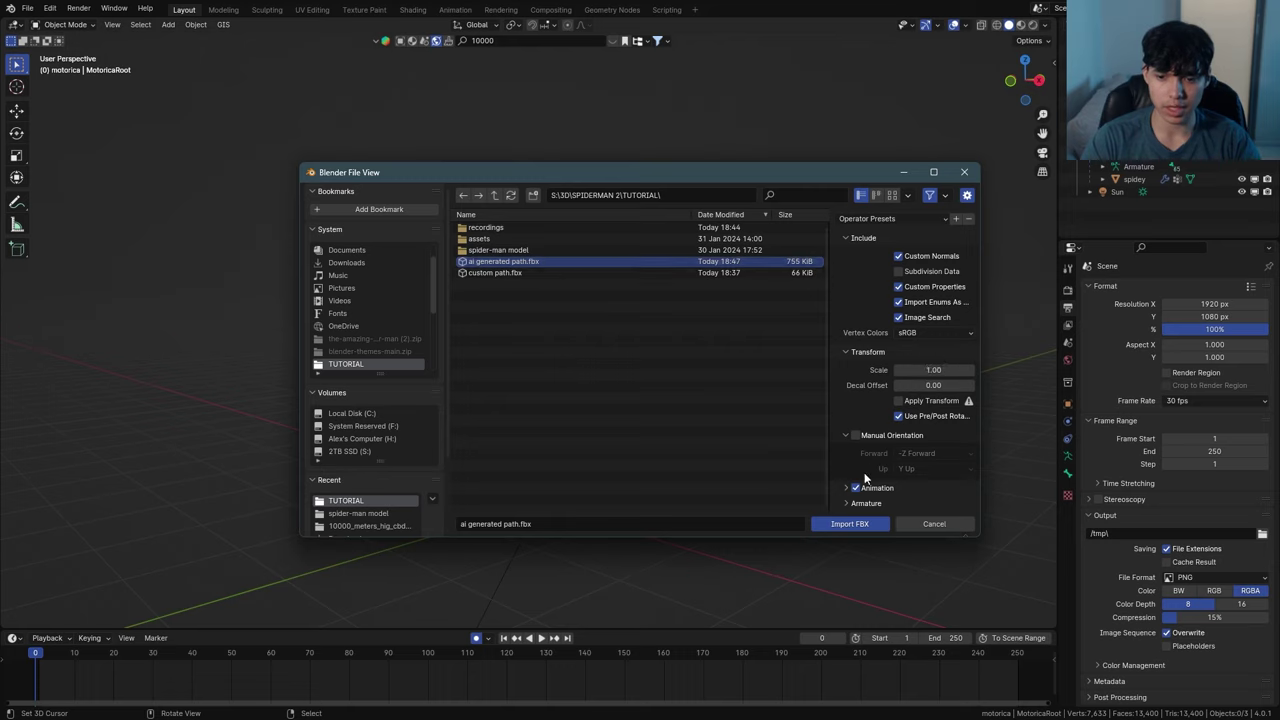
scroll(870, 455, "down", 3)
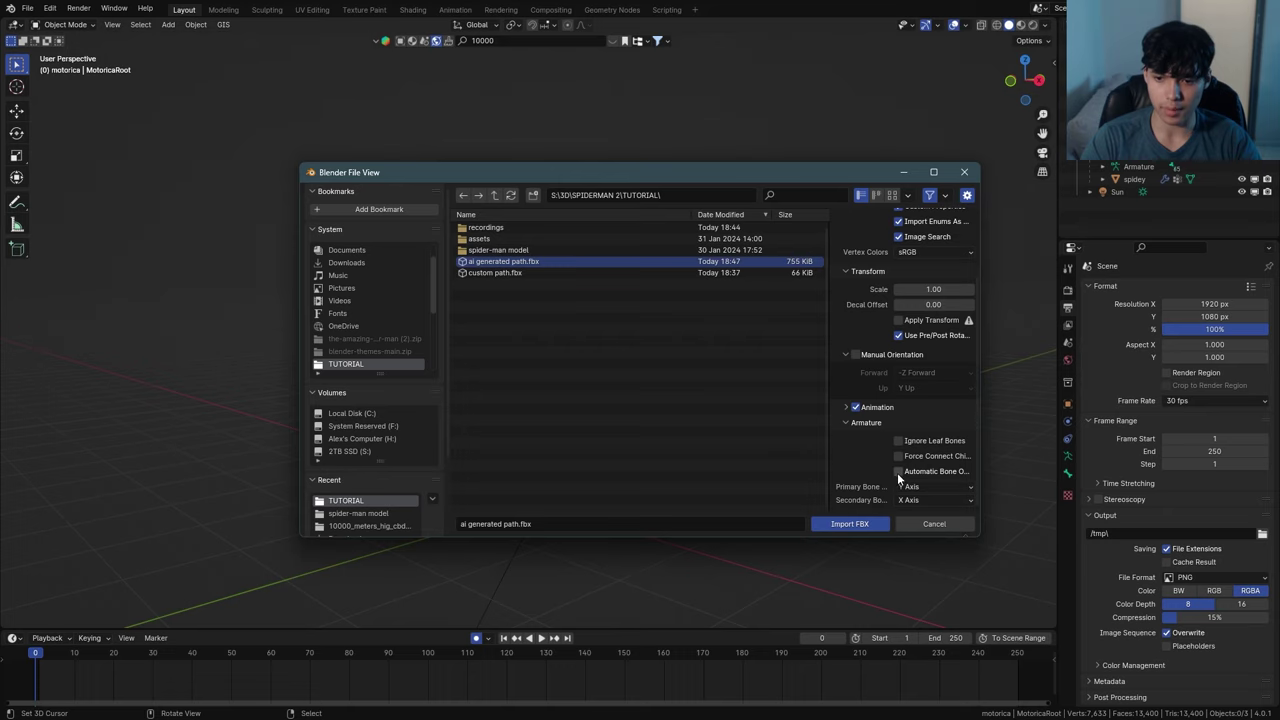
left_click(898, 471)
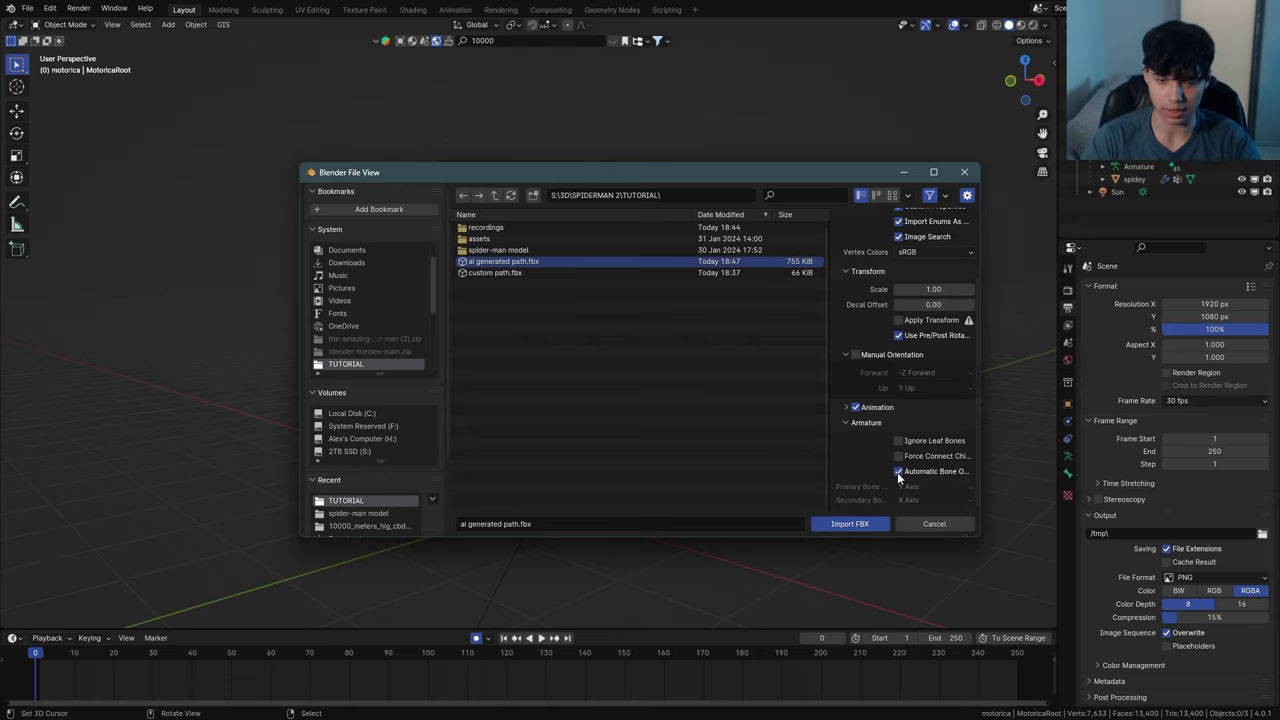
left_click(849, 523)
Play and scrub the imported armature's animation, examining it from the side and in perspective
scroll(510, 410, "up", 5)
key("space")
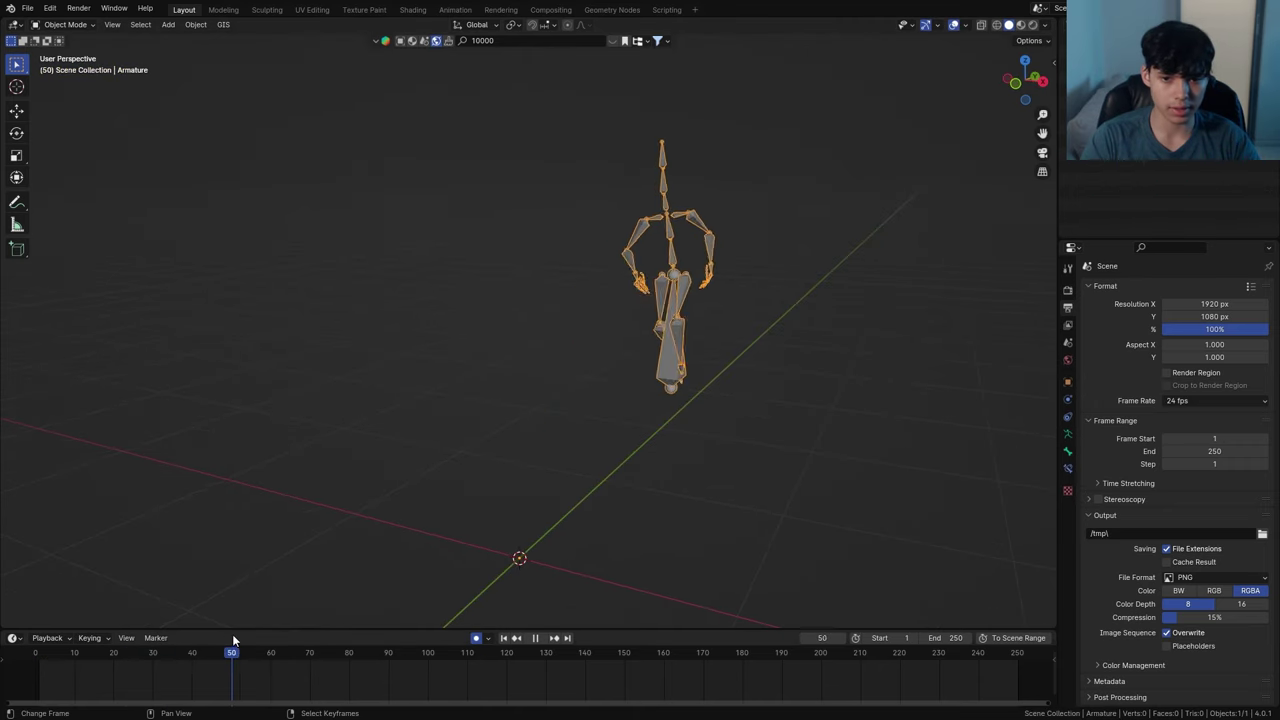
key("Escape")
left_click(1043, 83)
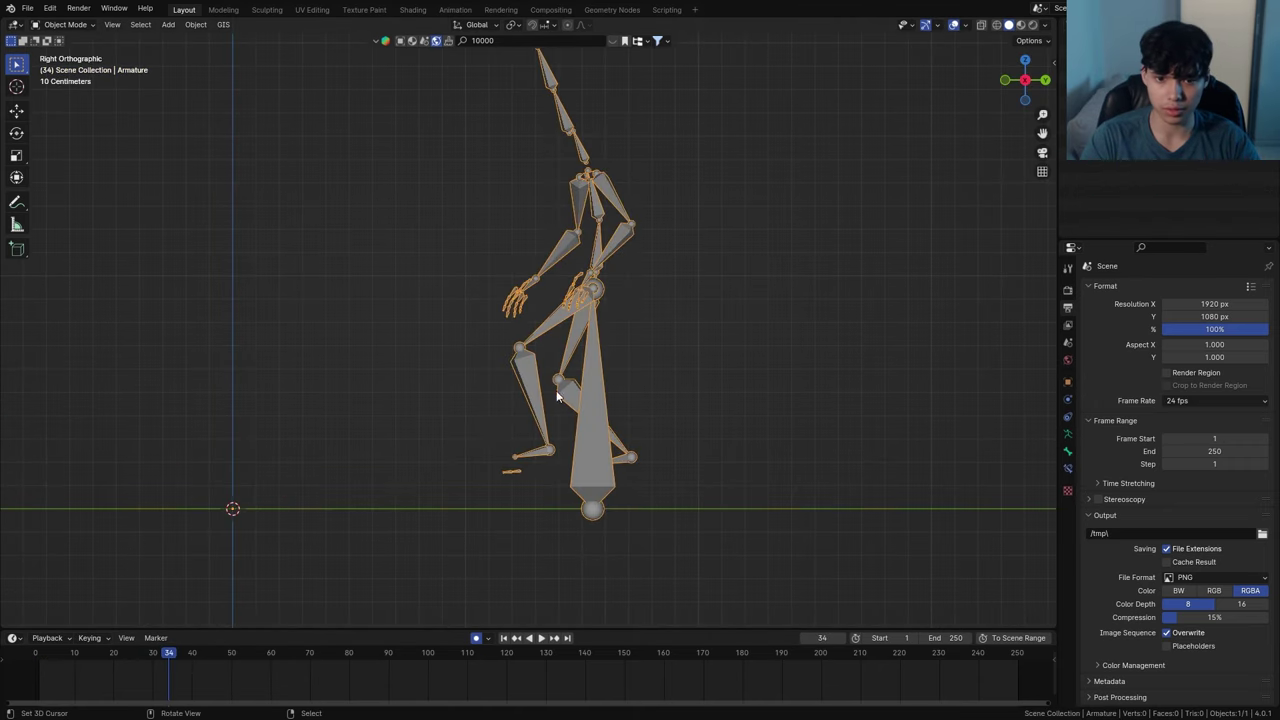
left_click_drag(130, 656, 54, 658)
scroll(52, 540, "down", 2)
left_click_drag(80, 658, 180, 672)
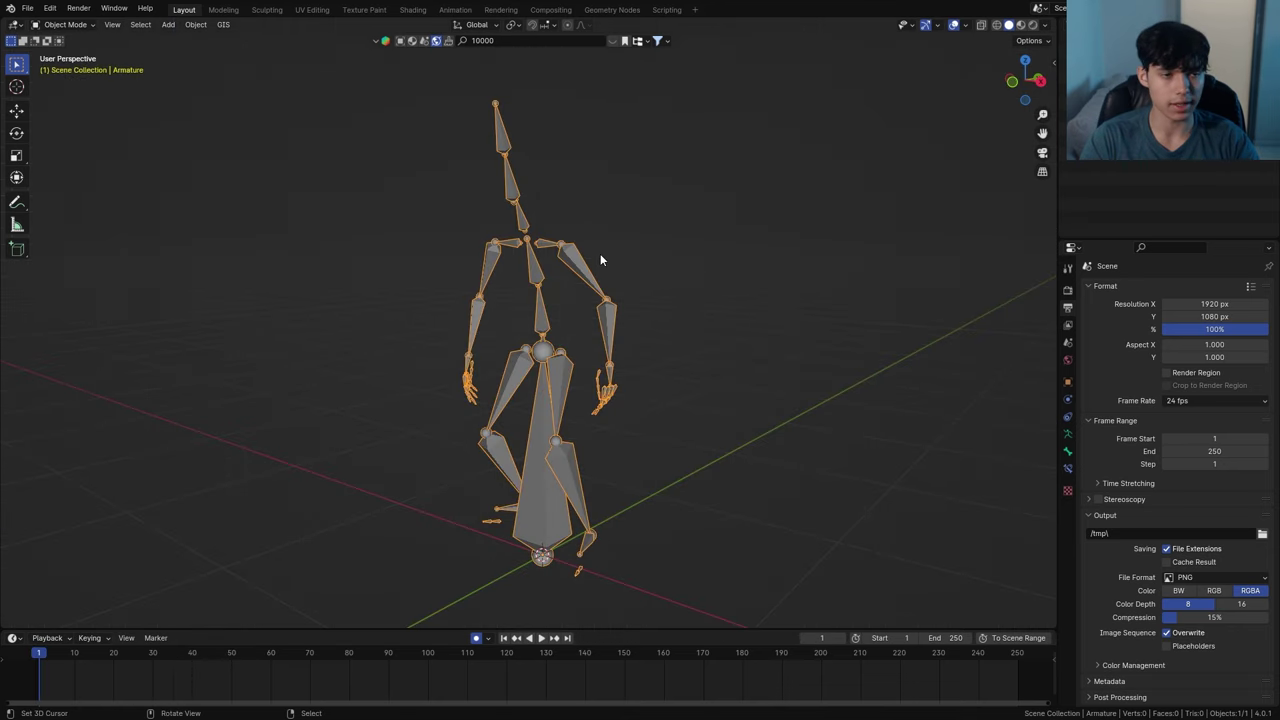
Clear the parenting of the Hips bone to RootBone in the imported armature and check the animation in playback
left_click(65, 53)
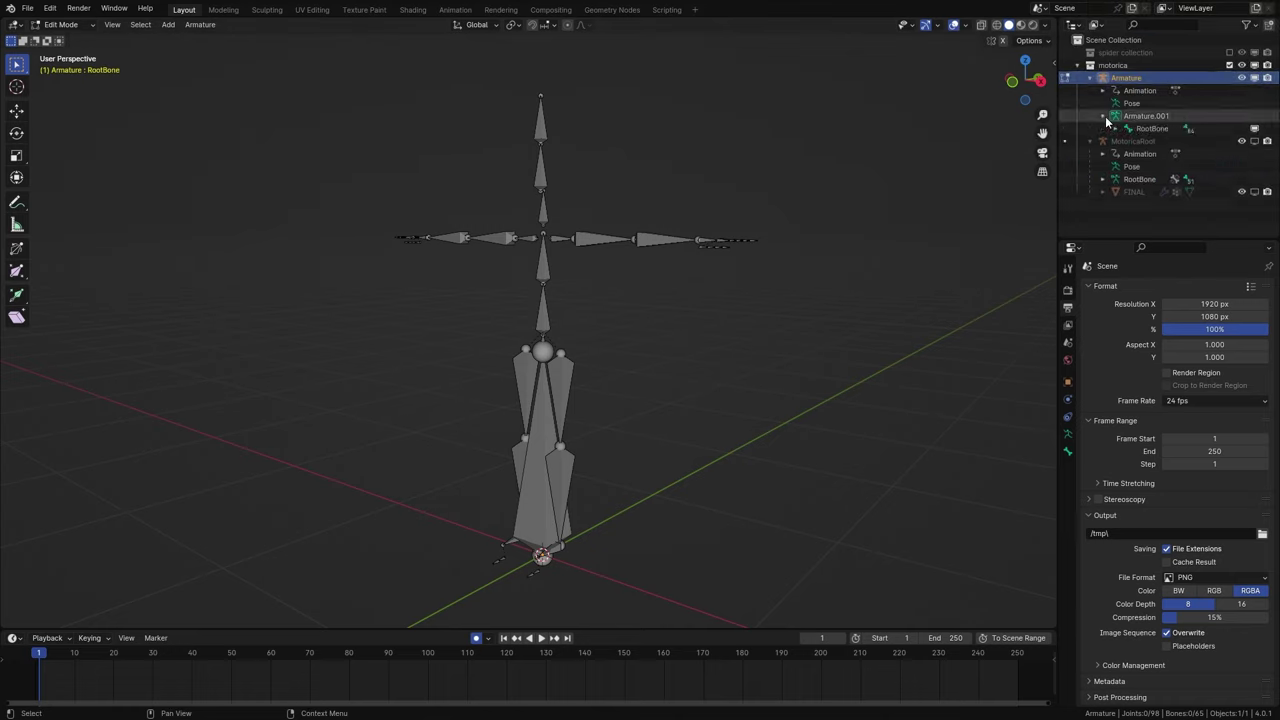
left_click(1148, 130)
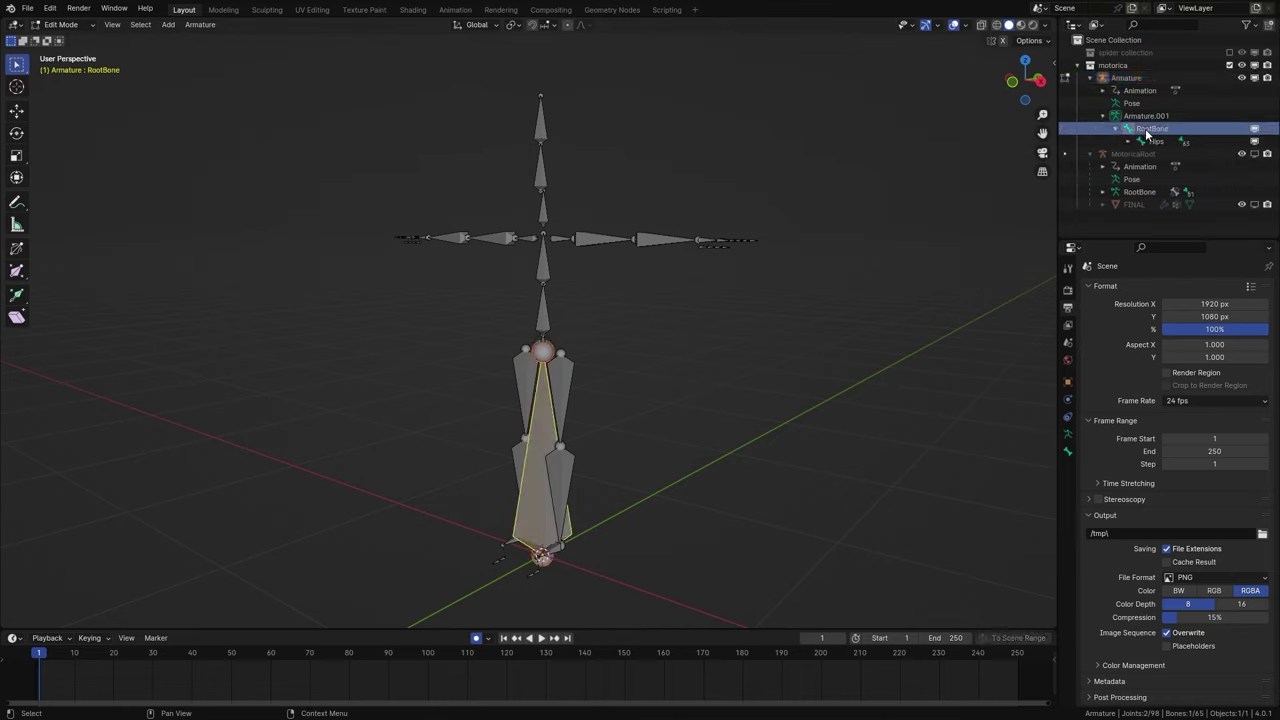
middle_click_drag(723, 322, 676, 339)
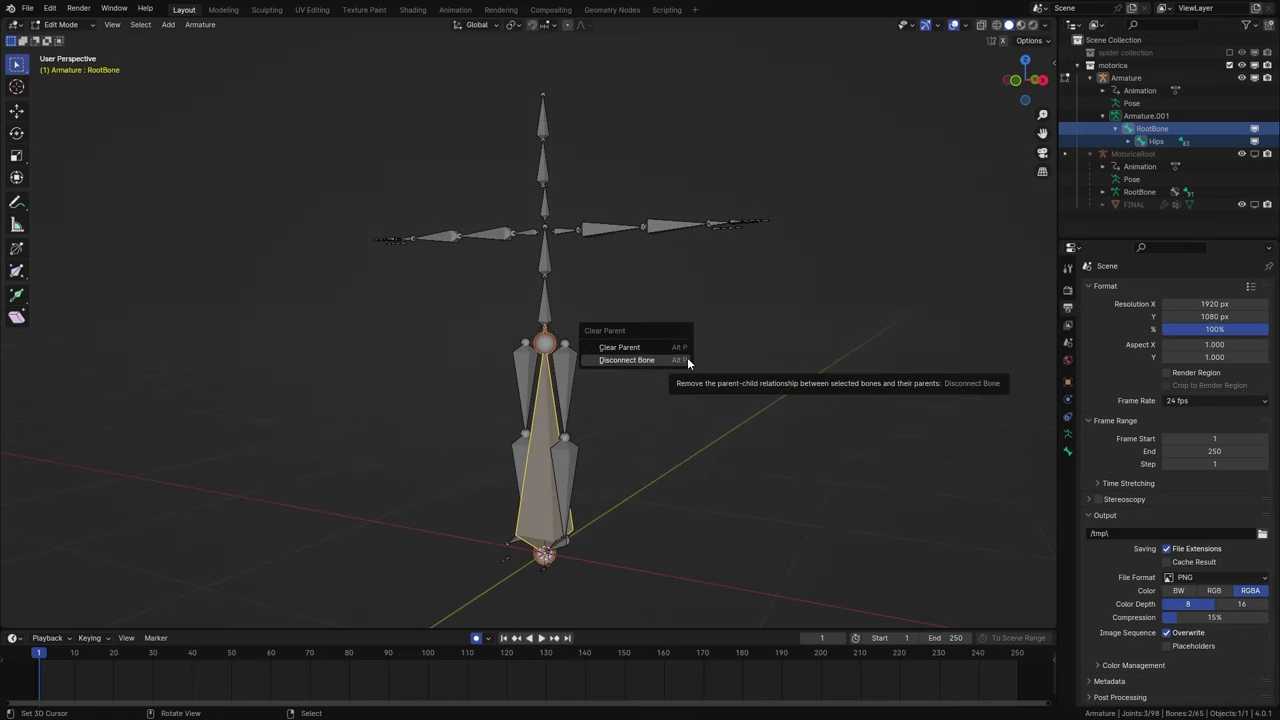
left_click(686, 360)
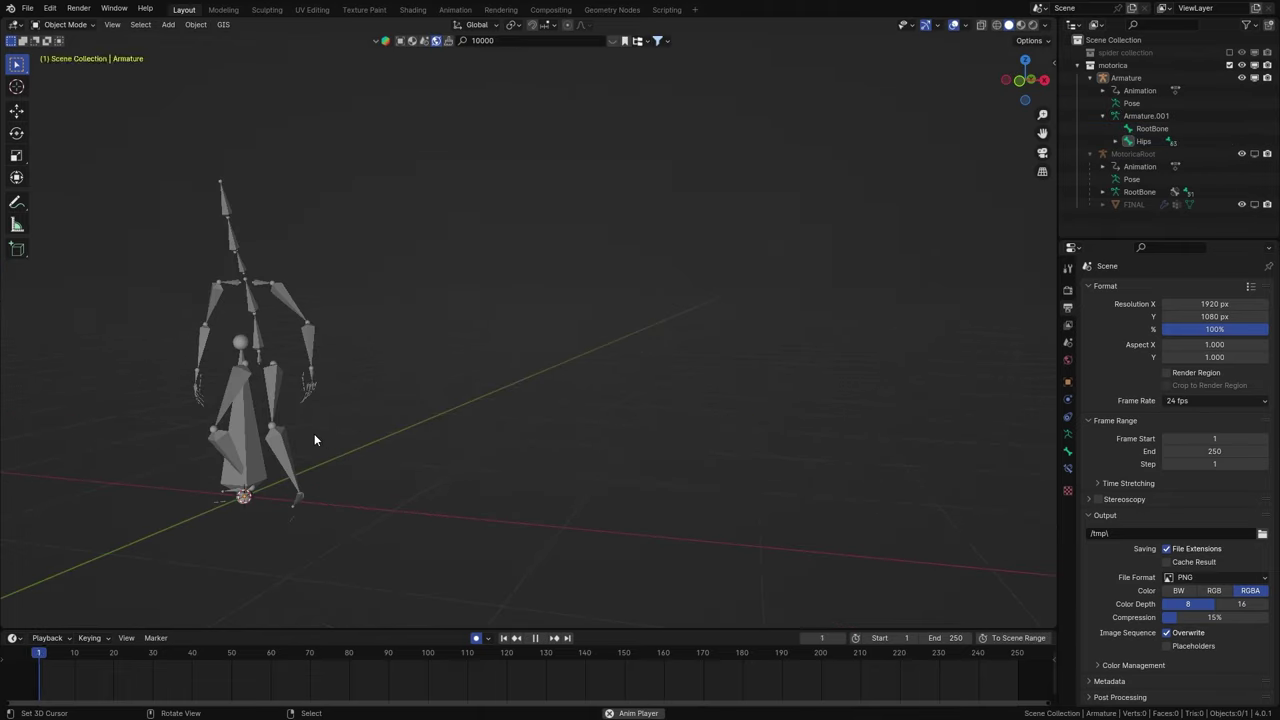
middle_click_drag(369, 408, 390, 442)
left_click_drag(402, 660, 40, 662)
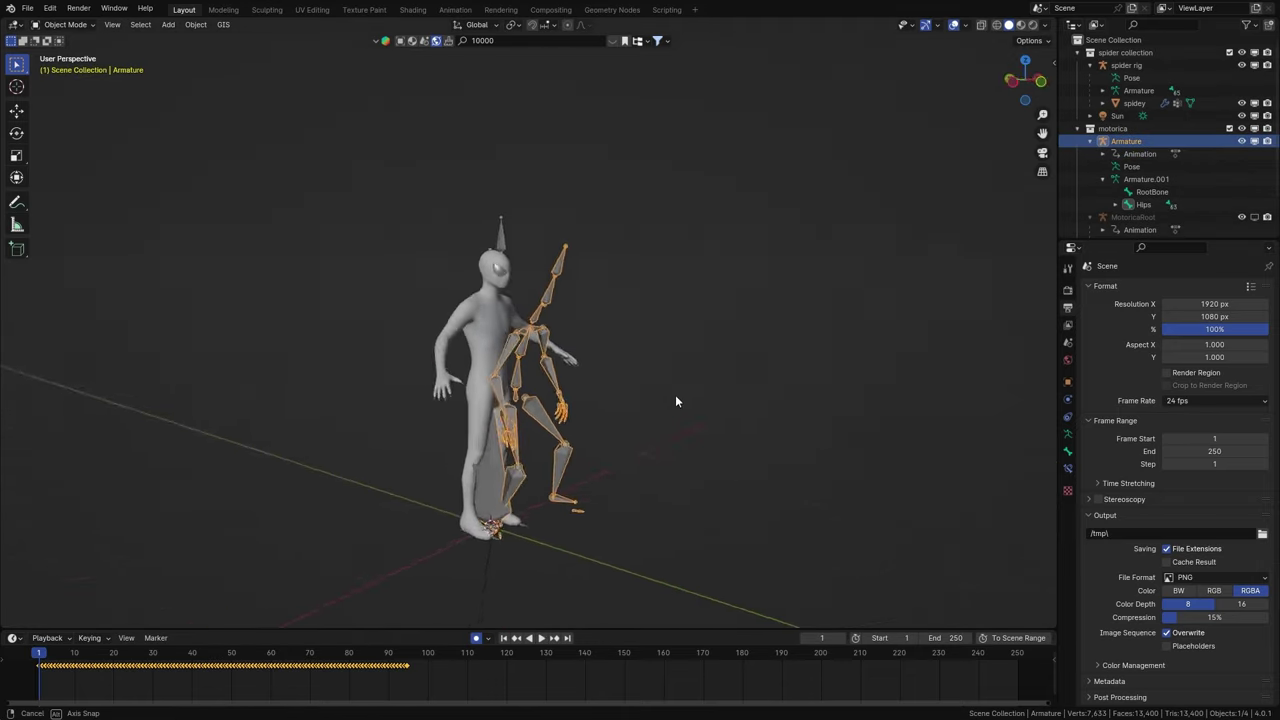
Show the spider collection, bring up the Animation Retargeting settings and rename the imported armature to source rig
middle_click_drag(675, 394, 500, 355)
middle_click_drag(950, 187, 490, 404)
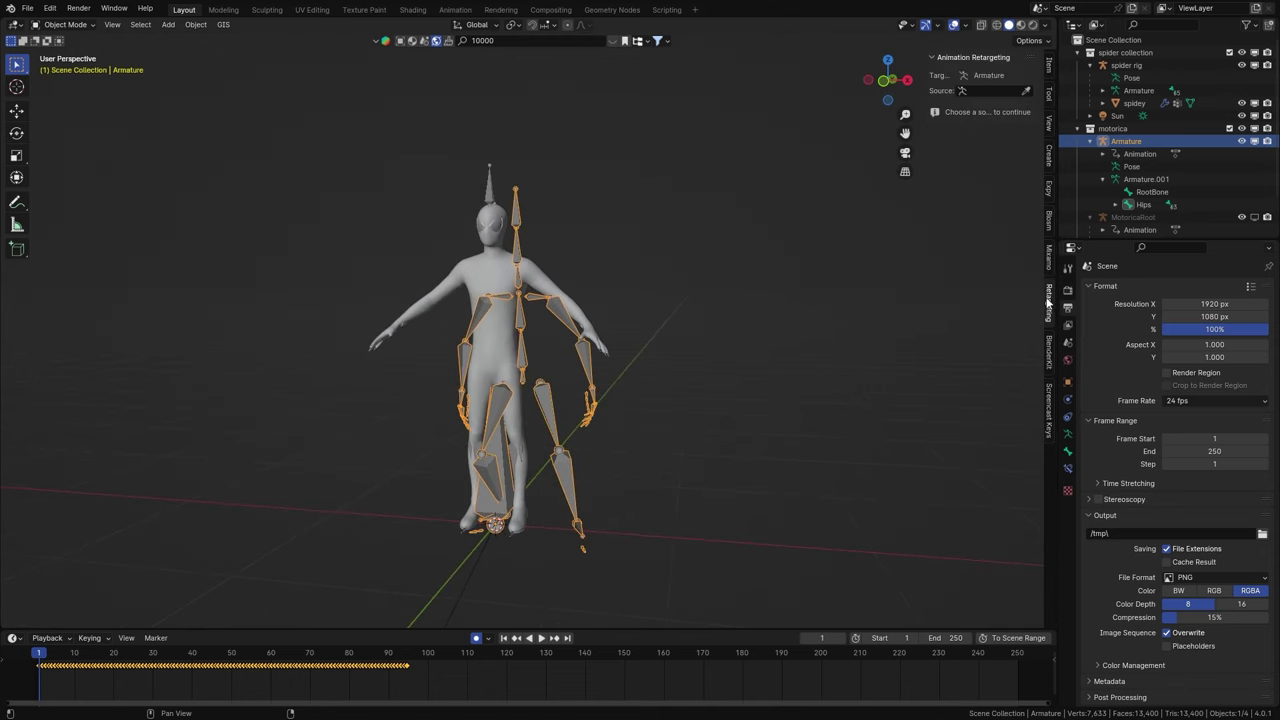
middle_click_drag(928, 260, 517, 300)
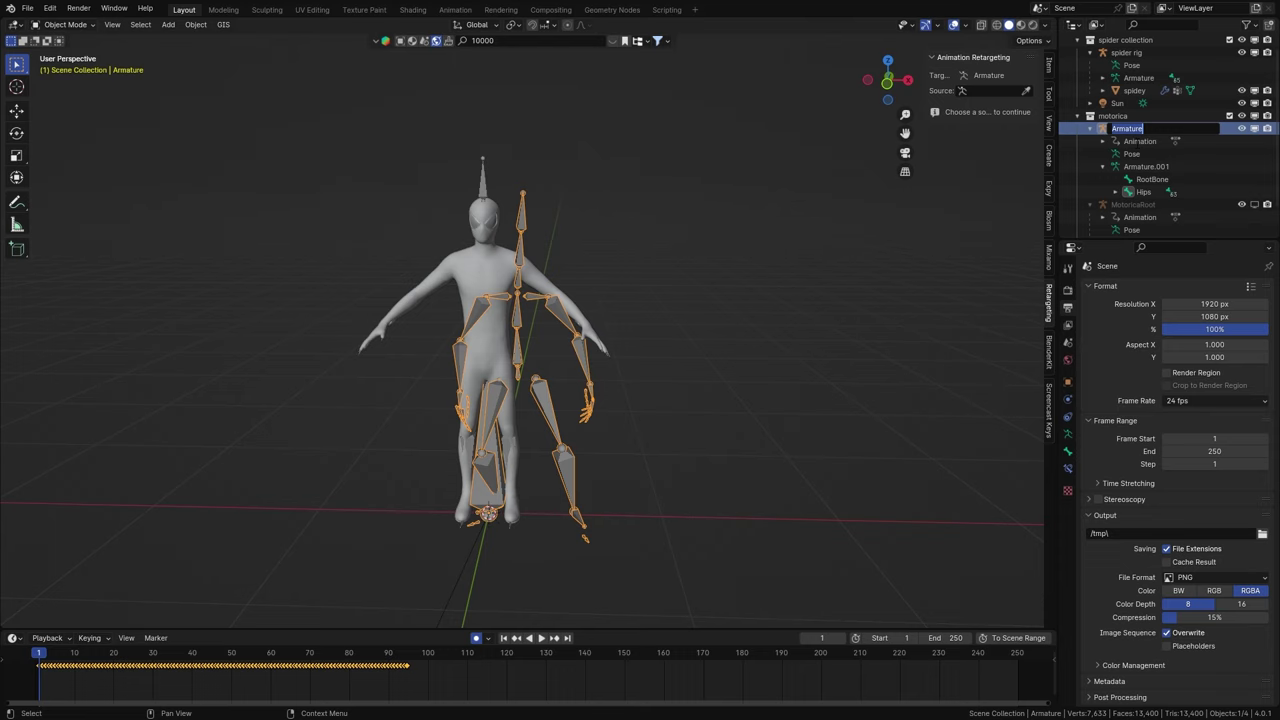
key("Return")
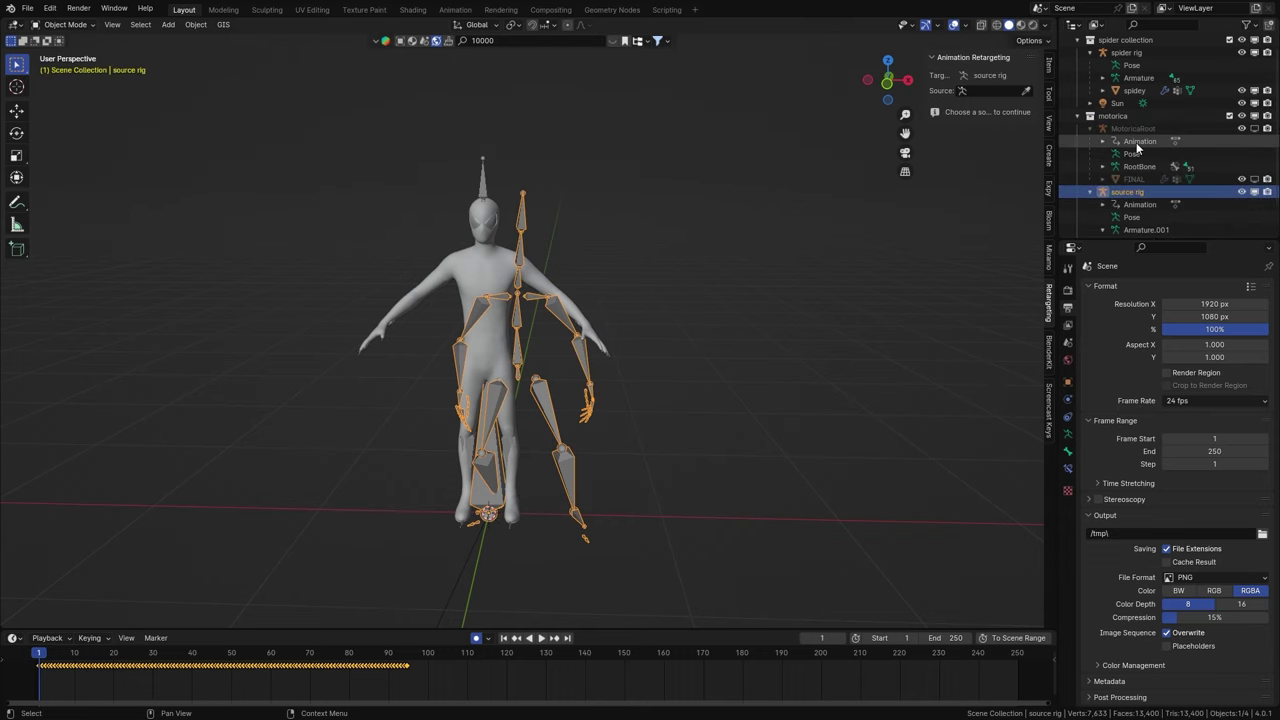
Select the spider rig and set source rig as its Animation Retargeting source
scroll(511, 190, "up", 1)
left_click(511, 190)
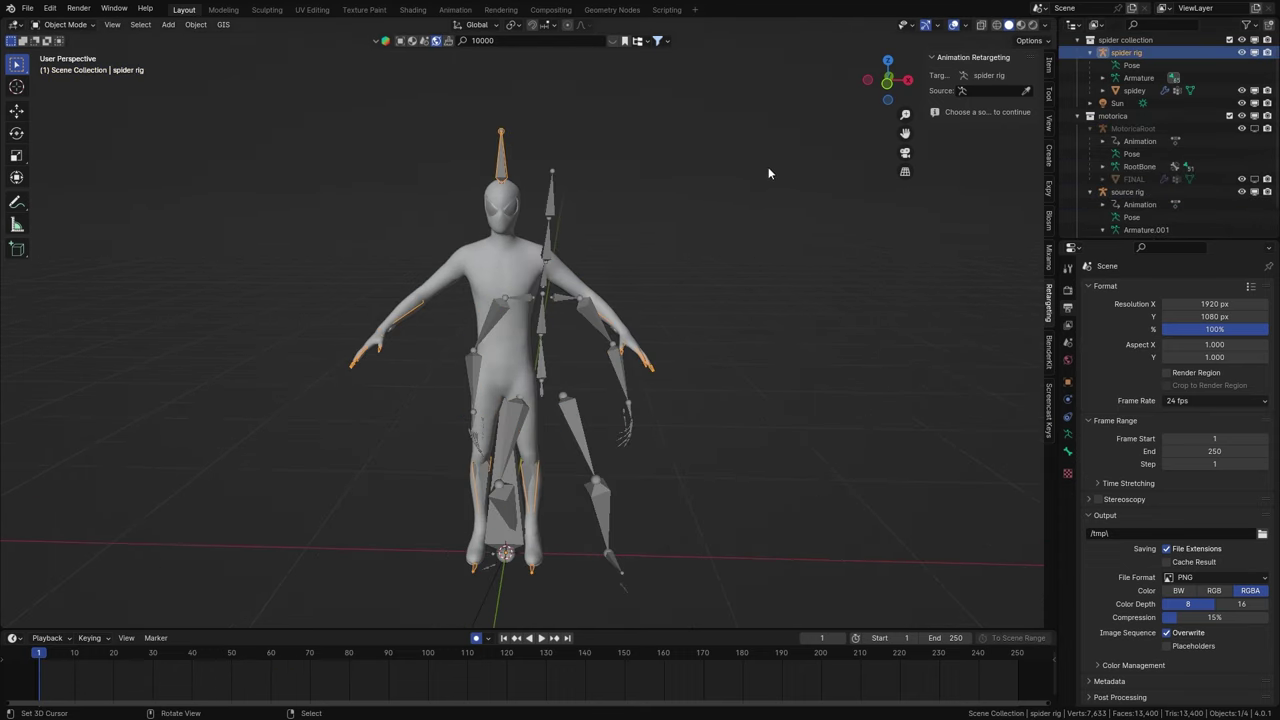
left_click(1026, 91)
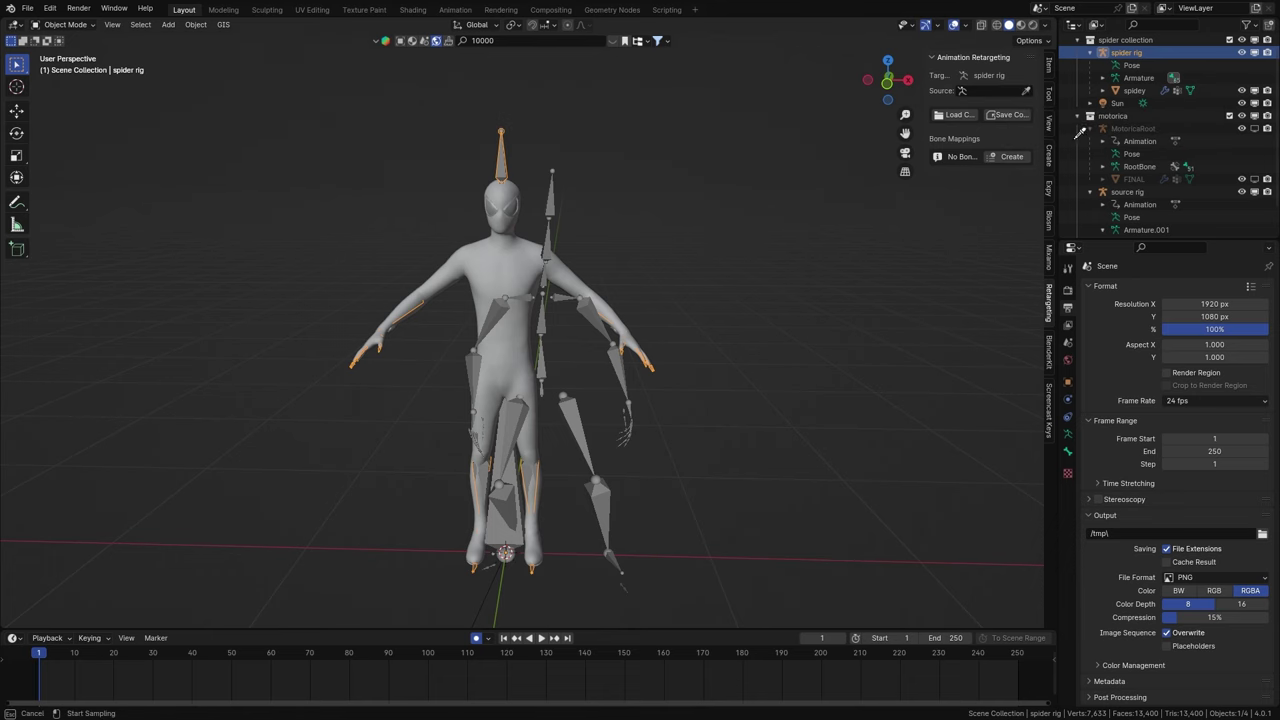
left_click(1133, 180)
Create bone mappings between the two rigs by guessing them automatically, and save the mappings
left_click(1008, 157)
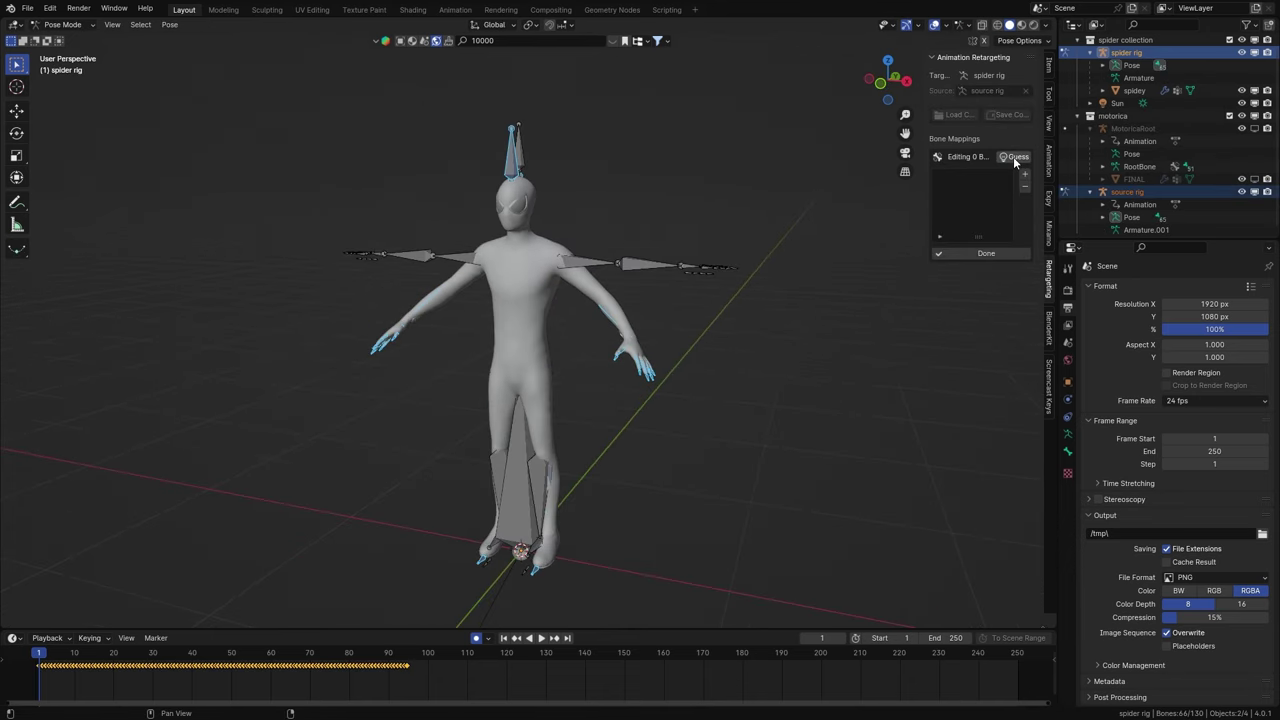
left_click(1014, 157)
left_click(1000, 191)
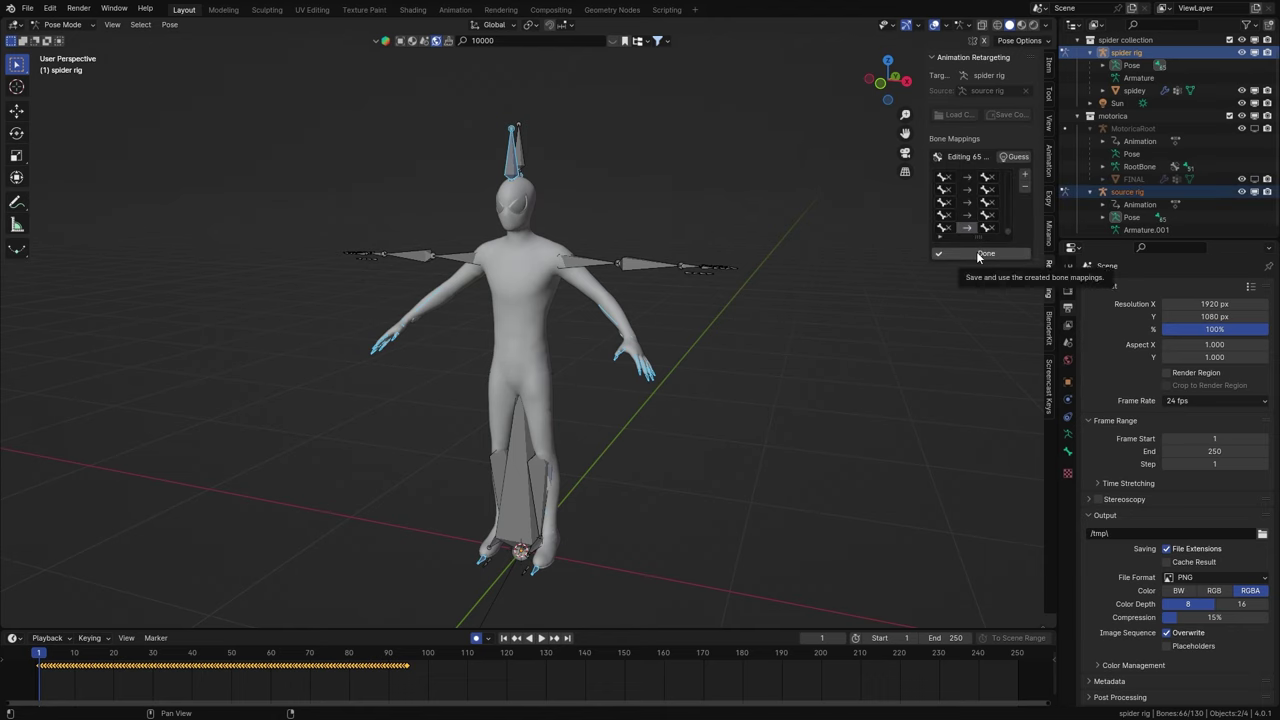
left_click(976, 251)
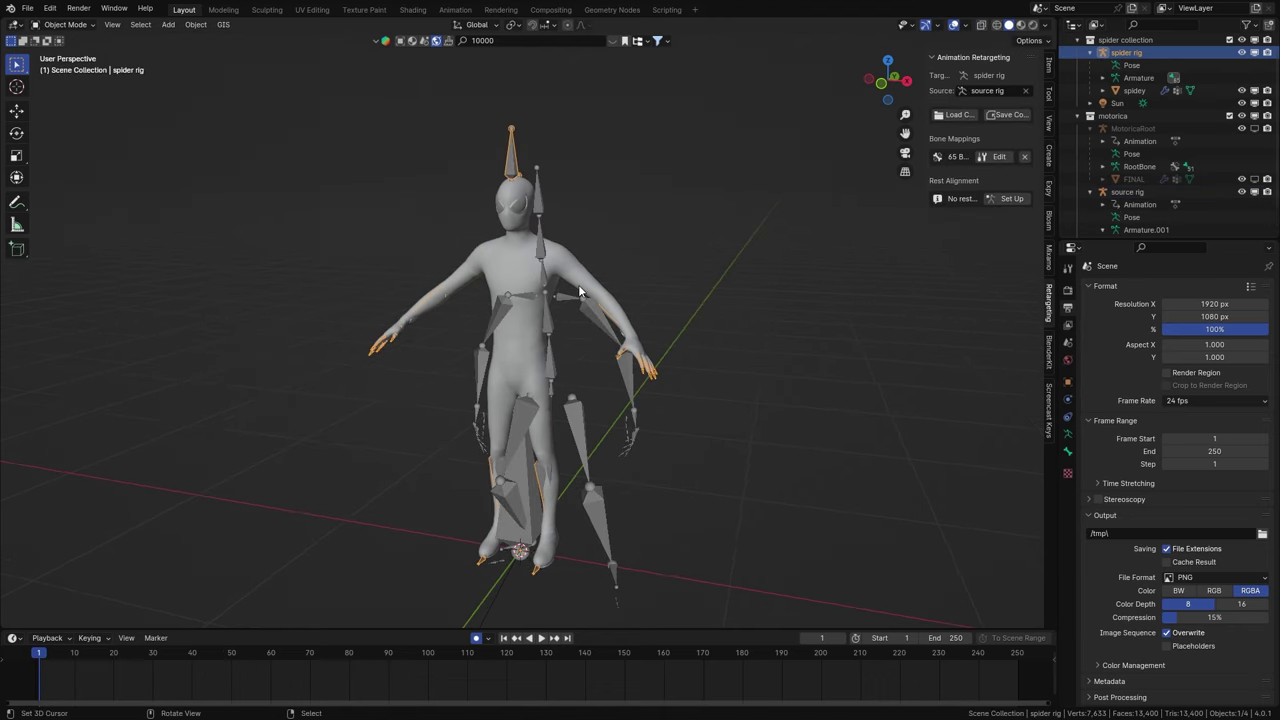
Start setting up the rest alignment and show the spider rig's bones through the mesh
left_click(1003, 199)
middle_click_drag(601, 259, 614, 259)
left_click_drag(916, 229, 853, 214)
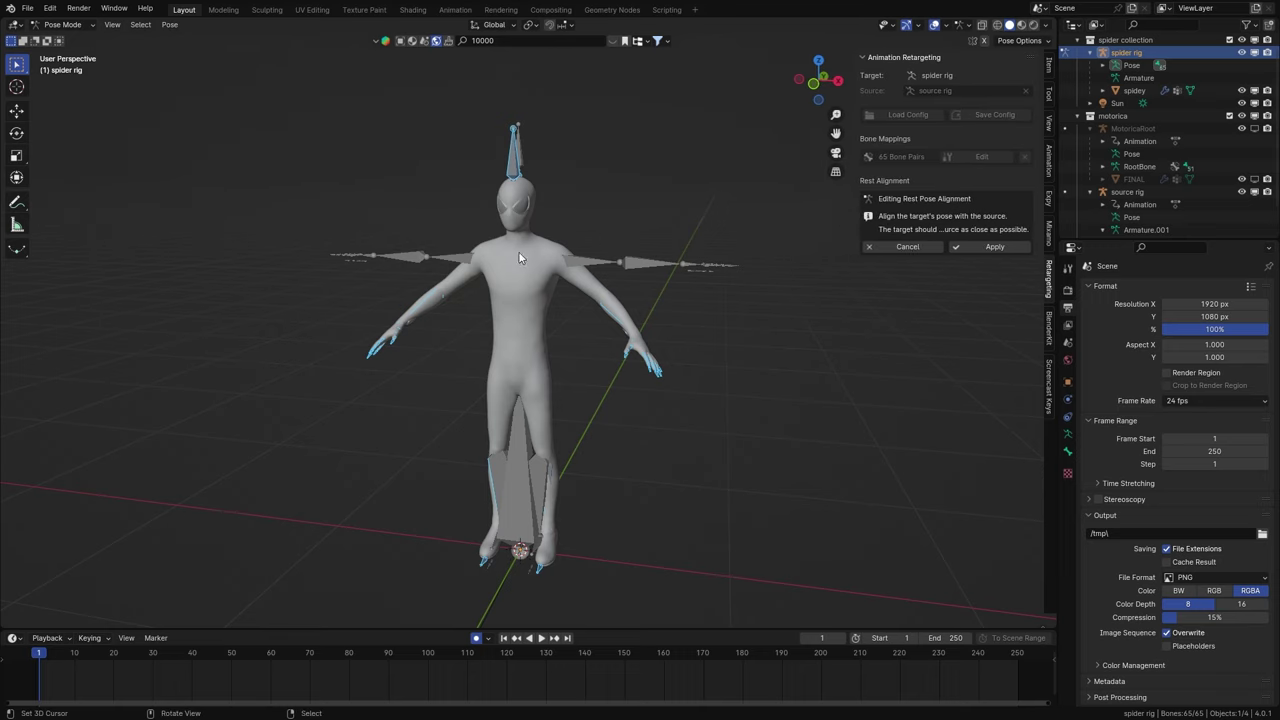
scroll(519, 257, "up", 1)
key("alt+z")
middle_click_drag(578, 249, 638, 232, "shift")
In front view with Local orientation, rotate the spider rig's left shoulder and upper arm around X to match the source rig's T-pose
left_click(561, 240)
left_click_drag(856, 115, 887, 108)
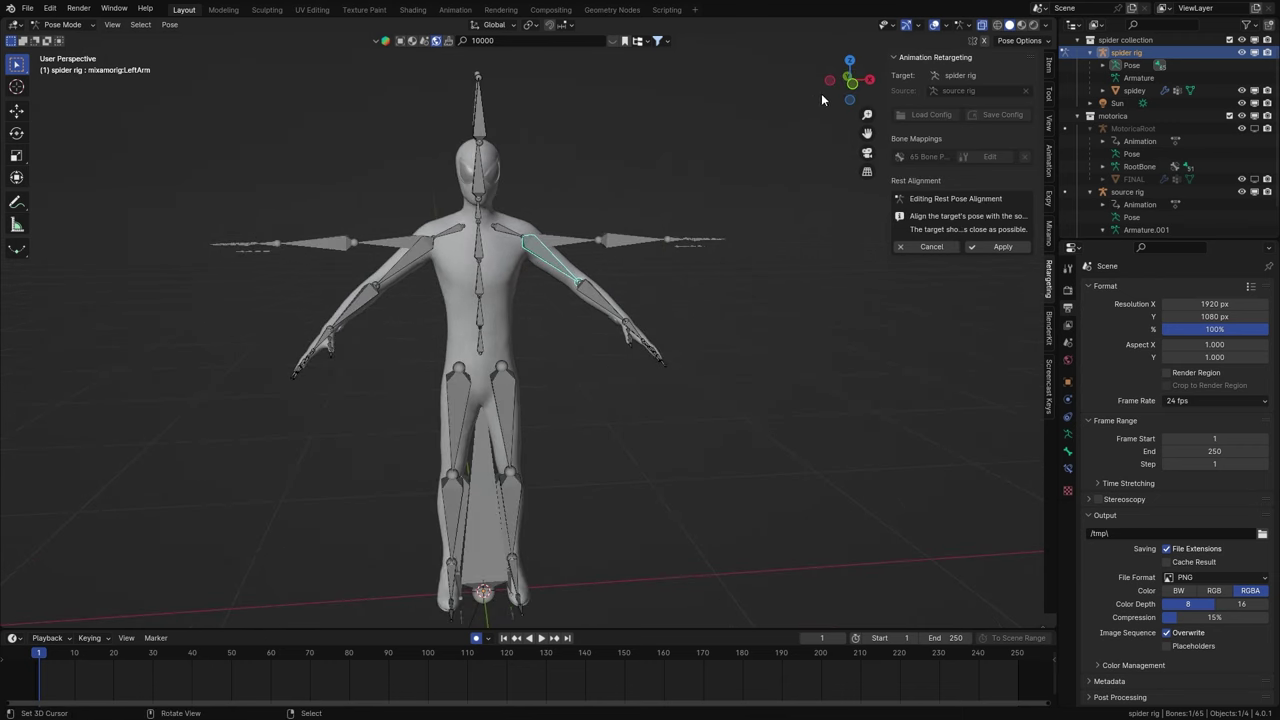
key("KP_1")
scroll(508, 235, "up", 3)
left_click(494, 24)
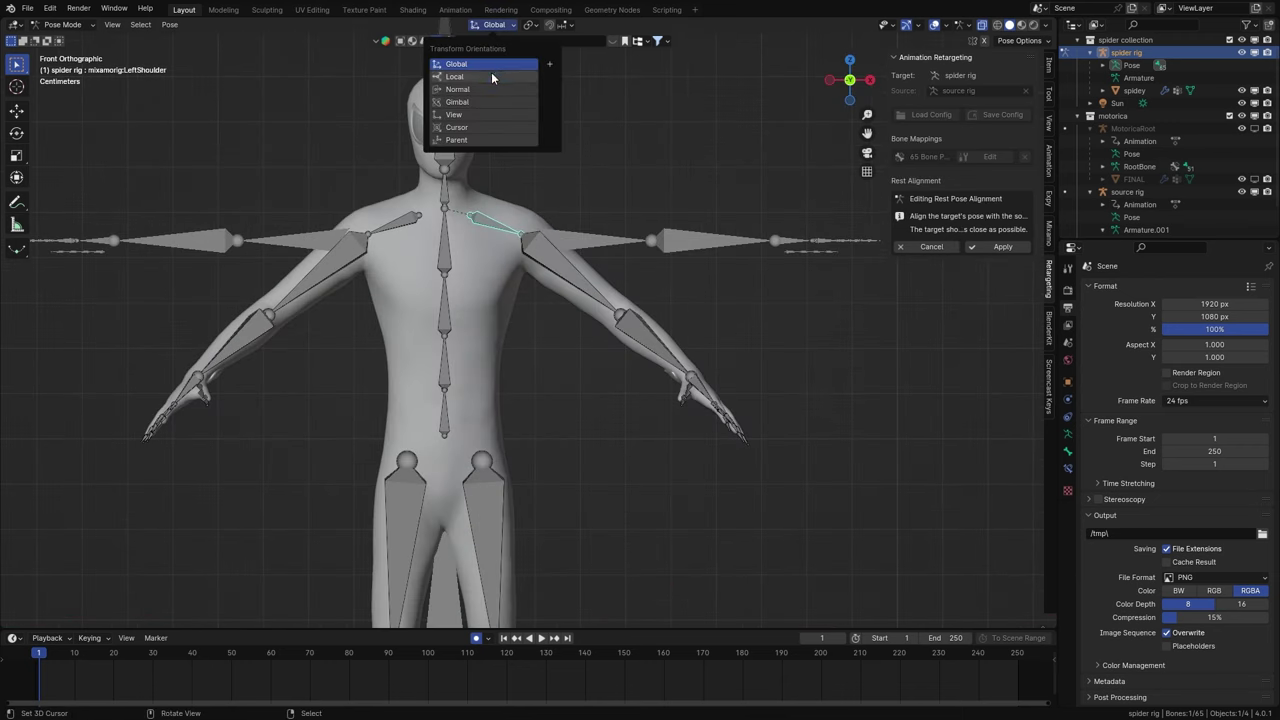
left_click(491, 72)
key("r")
key("x")
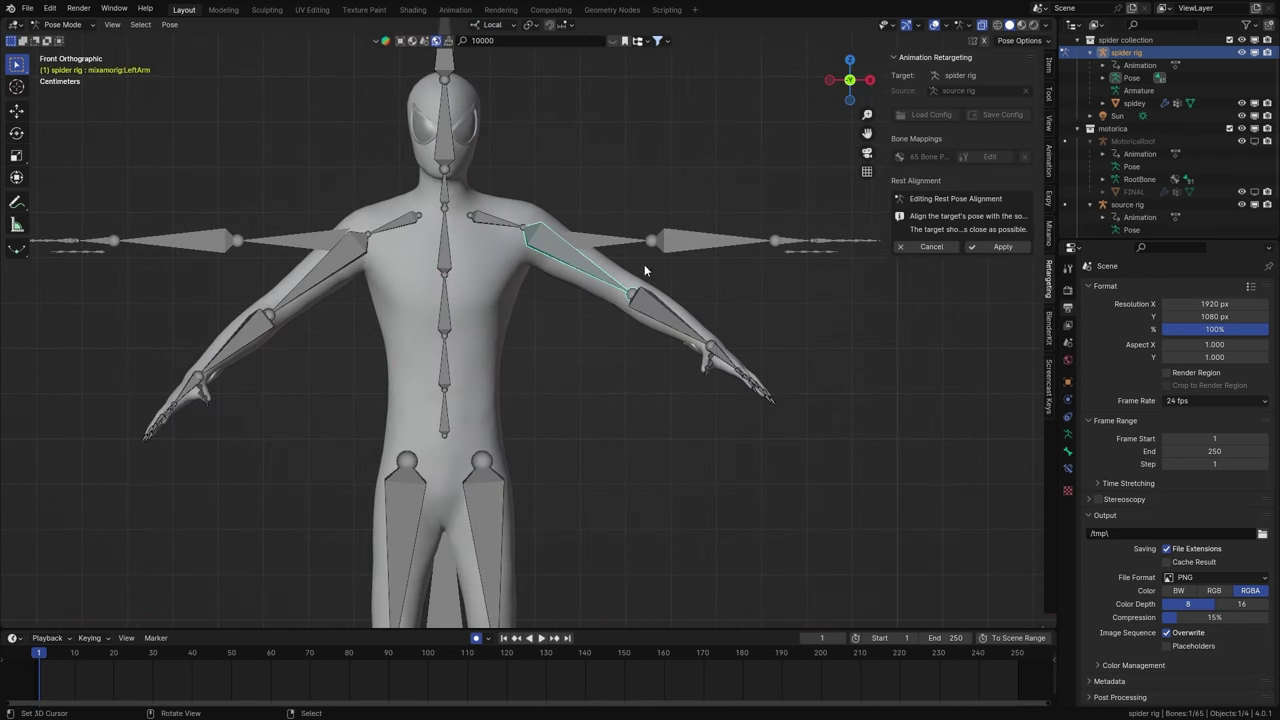
left_click(650, 240)
Rotate the spider rig's right shoulder and upper arm around local X to match the source rig's T-pose
left_click(395, 222)
key("r")
key("x")
left_click(555, 232)
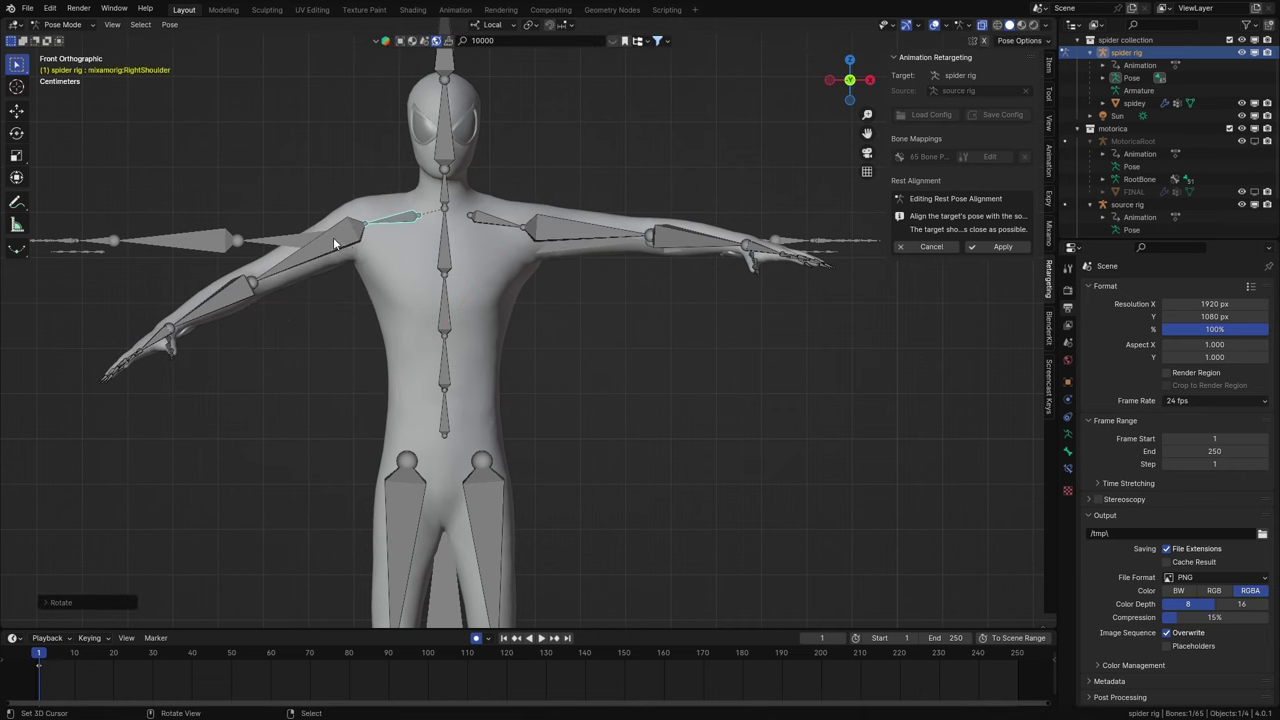
left_click(333, 237)
key("r")
key("x")
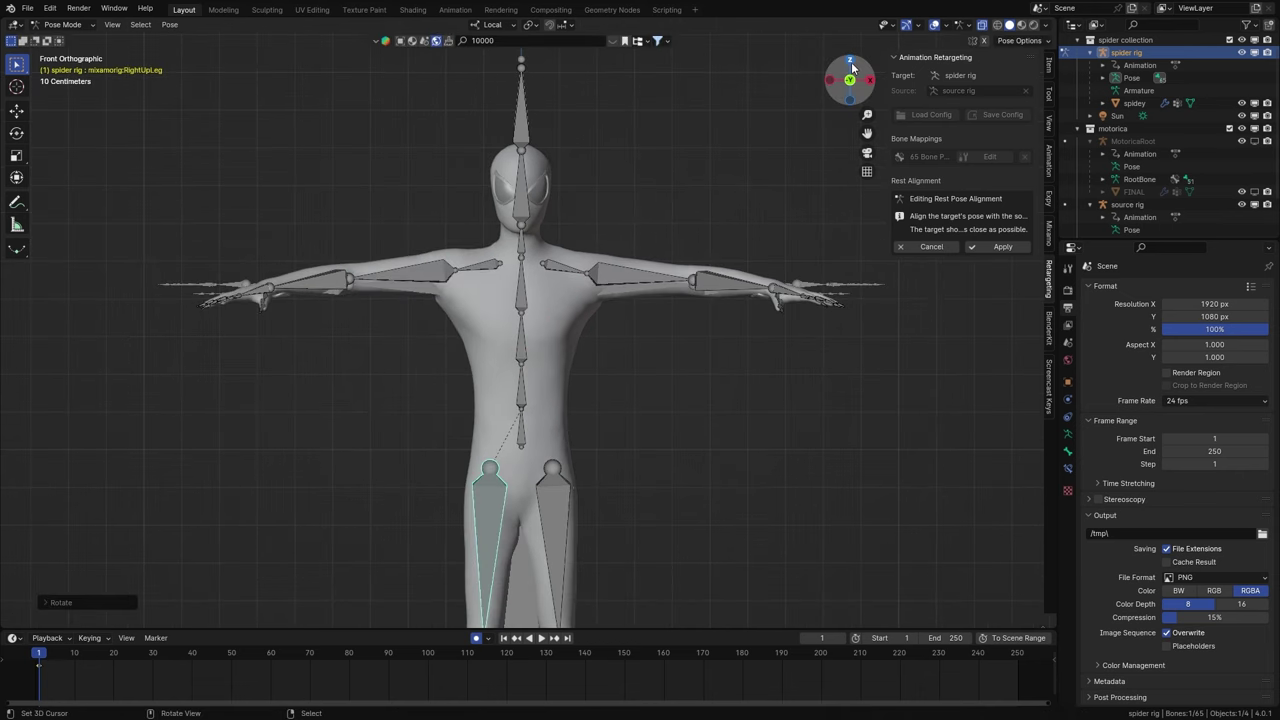
In top view, rotate the spider rig's left forearm about -23.6° around local Z to line up with the source arm
left_click(849, 62)
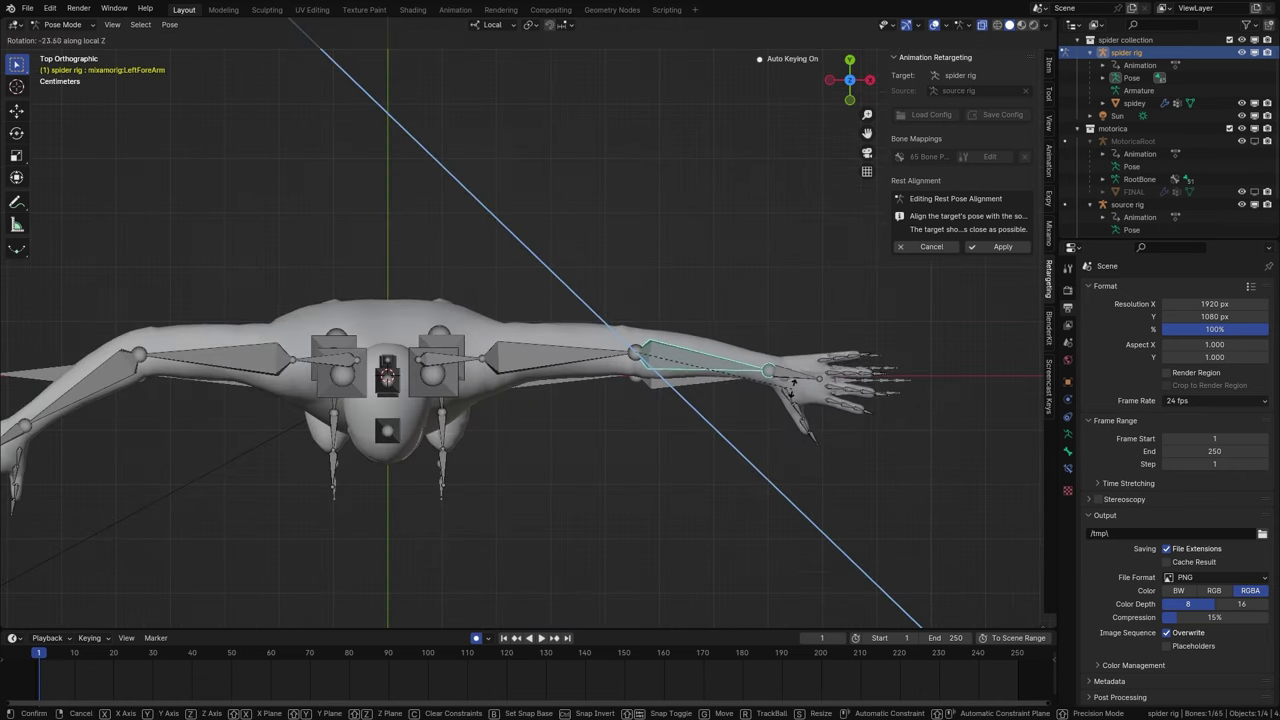
left_click(793, 388)
middle_click_drag(591, 363, 663, 363, "shift")
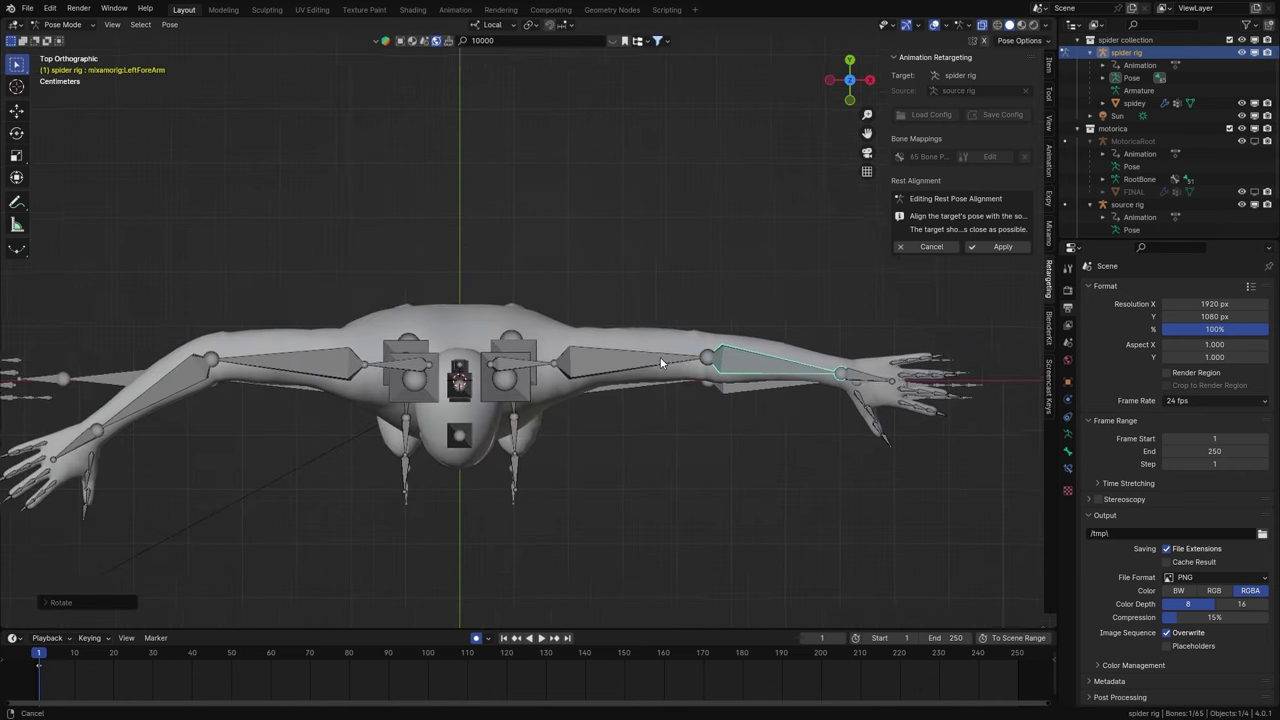
Apply the rest pose alignment and play the retargeted animation, checking it from the front and right side
middle_click_drag(670, 322, 957, 273)
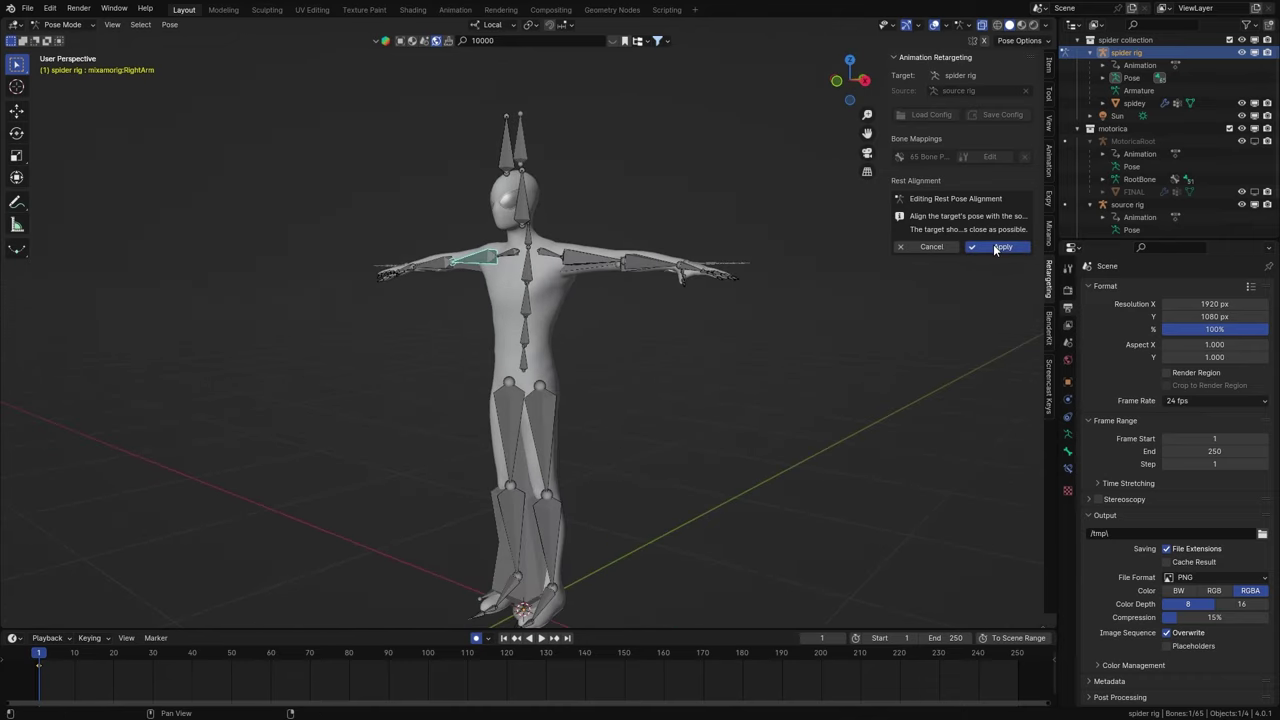
left_click(998, 247)
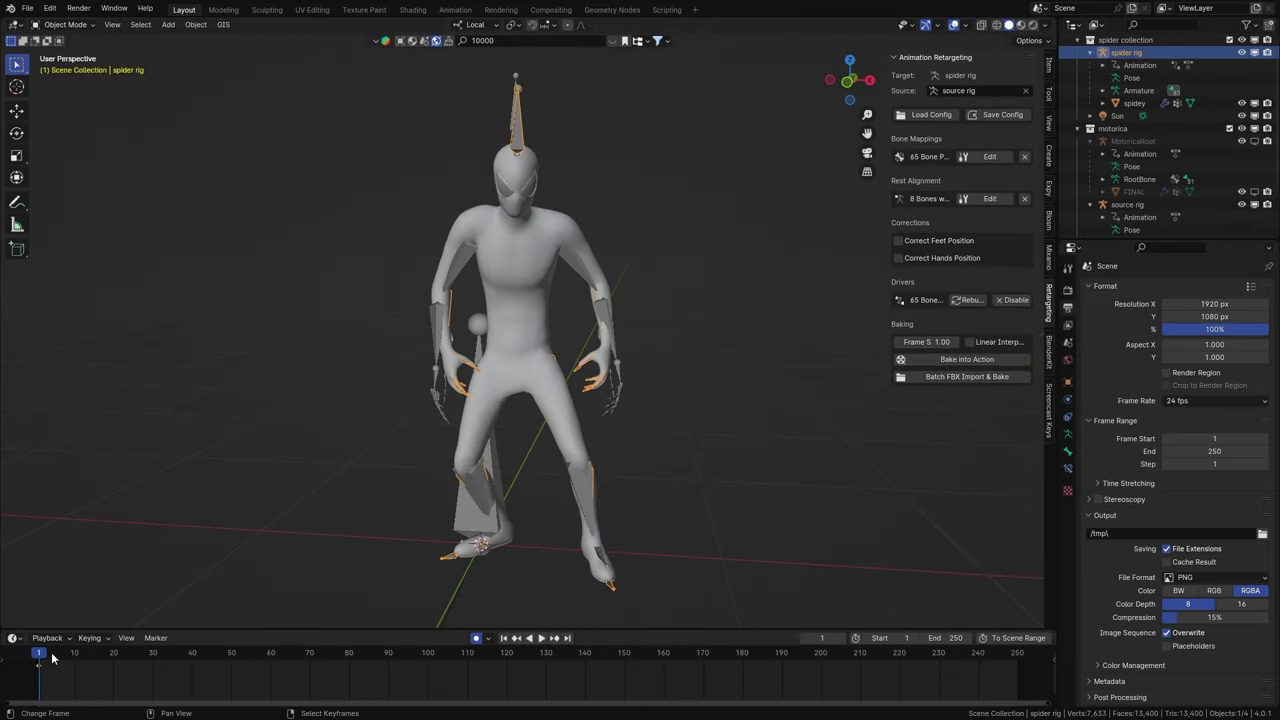
key("space")
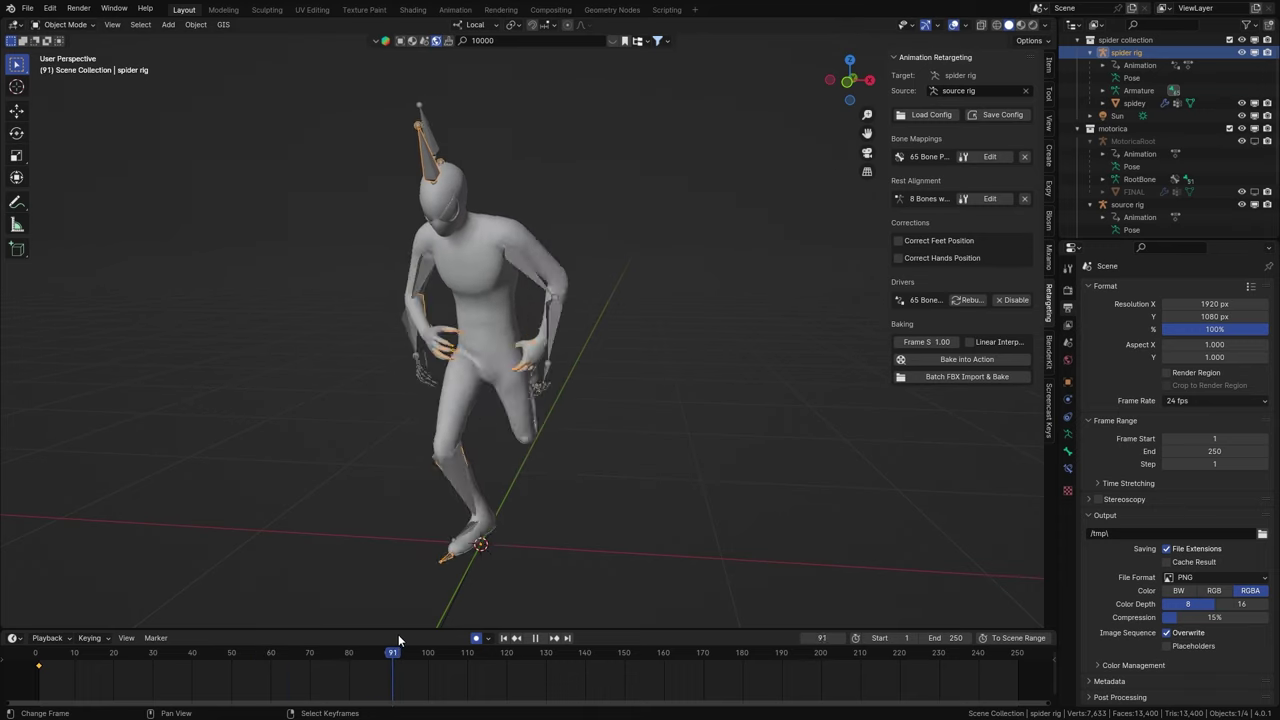
left_click_drag(395, 642, 134, 640)
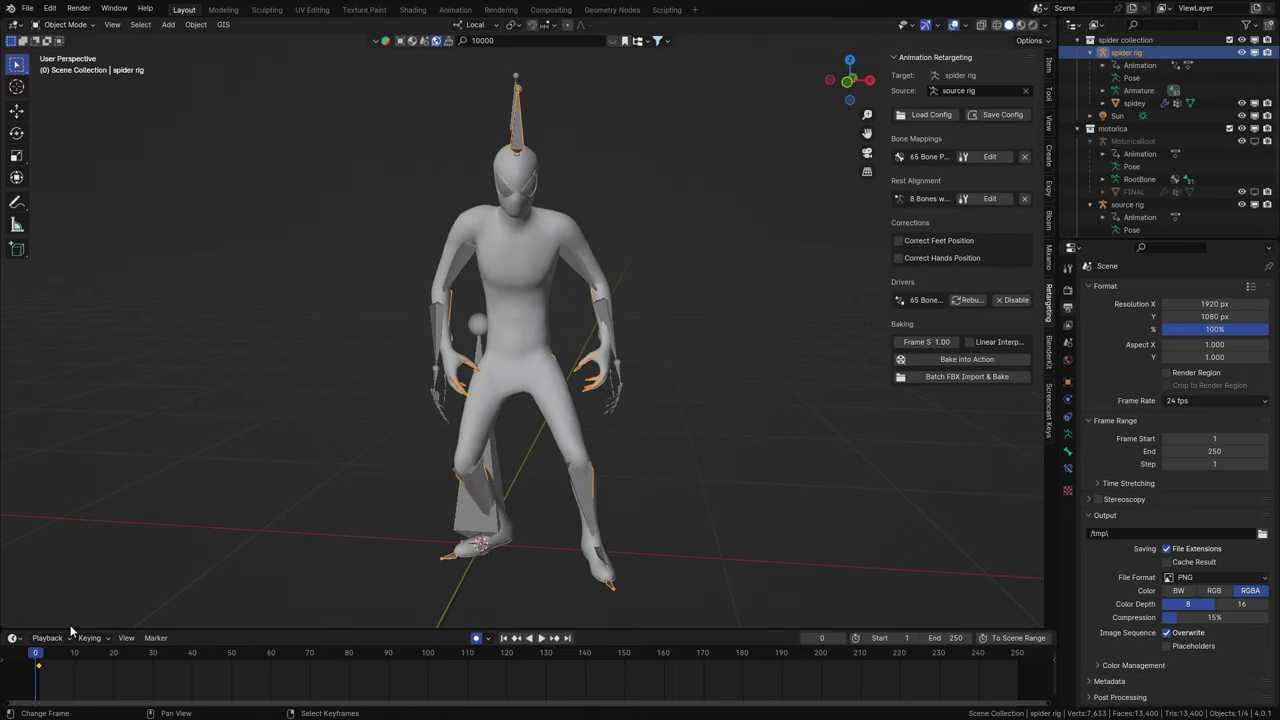
key("KP_3")
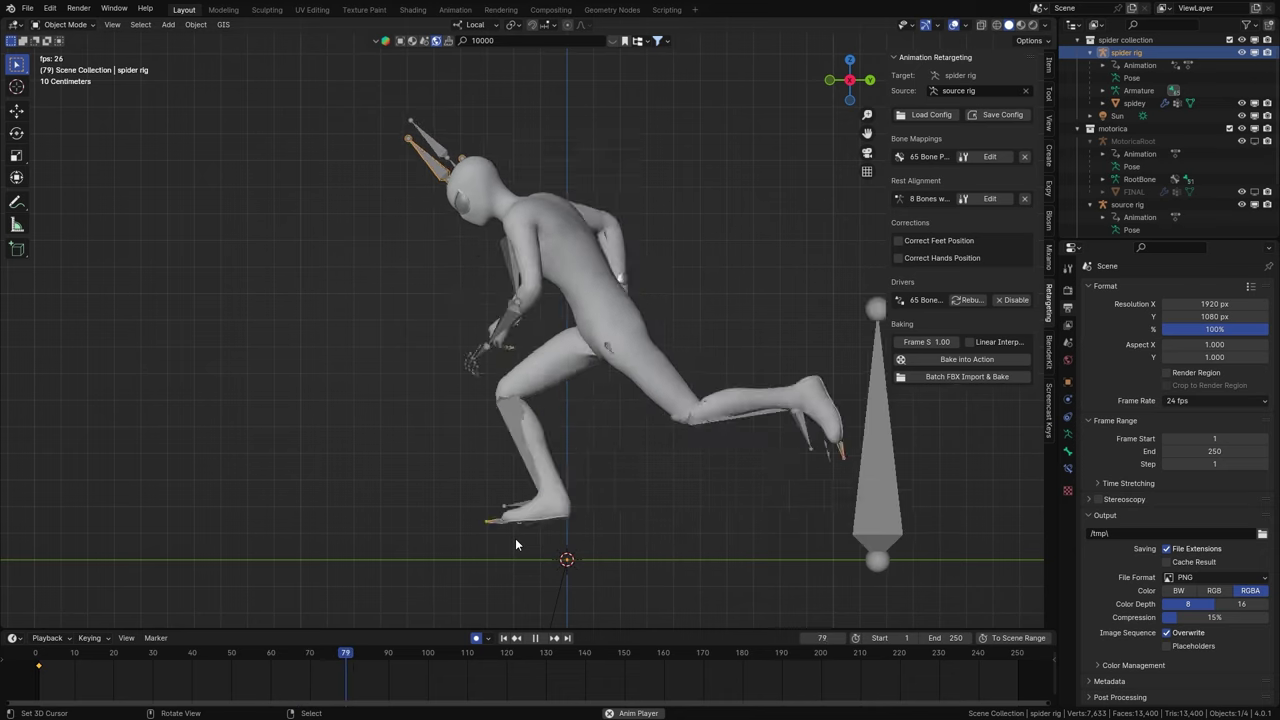
key("Escape")
middle_click_drag(515, 538, 689, 404)
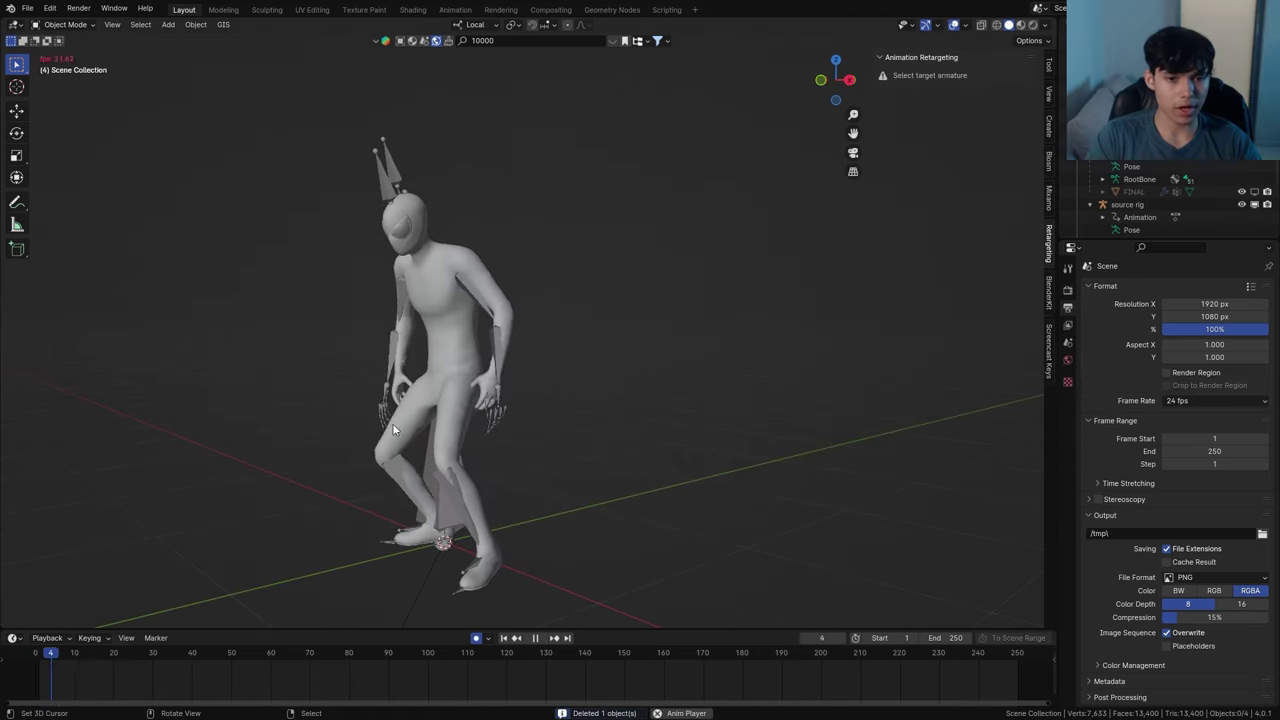
Return the timeline to frame 1 and create a Mixamo control rig for the spider rig
middle_click_drag(392, 423, 442, 368)
key("space")
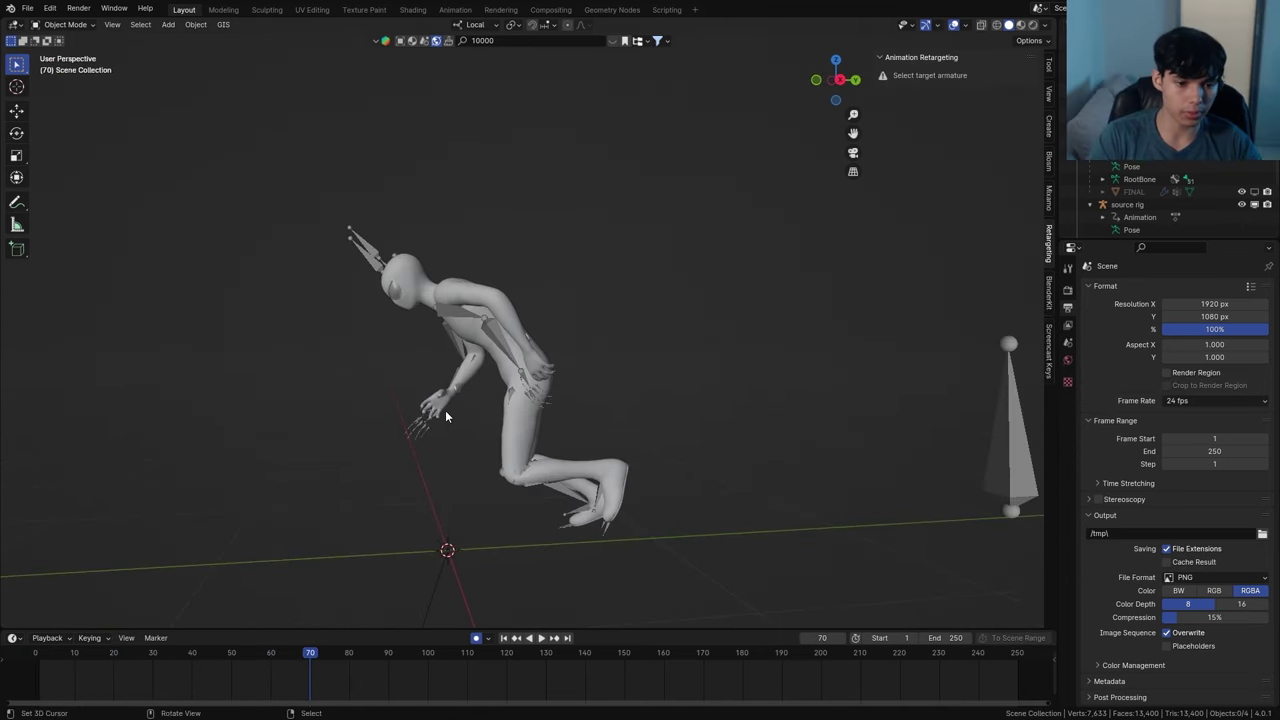
left_click_drag(350, 659, 43, 659)
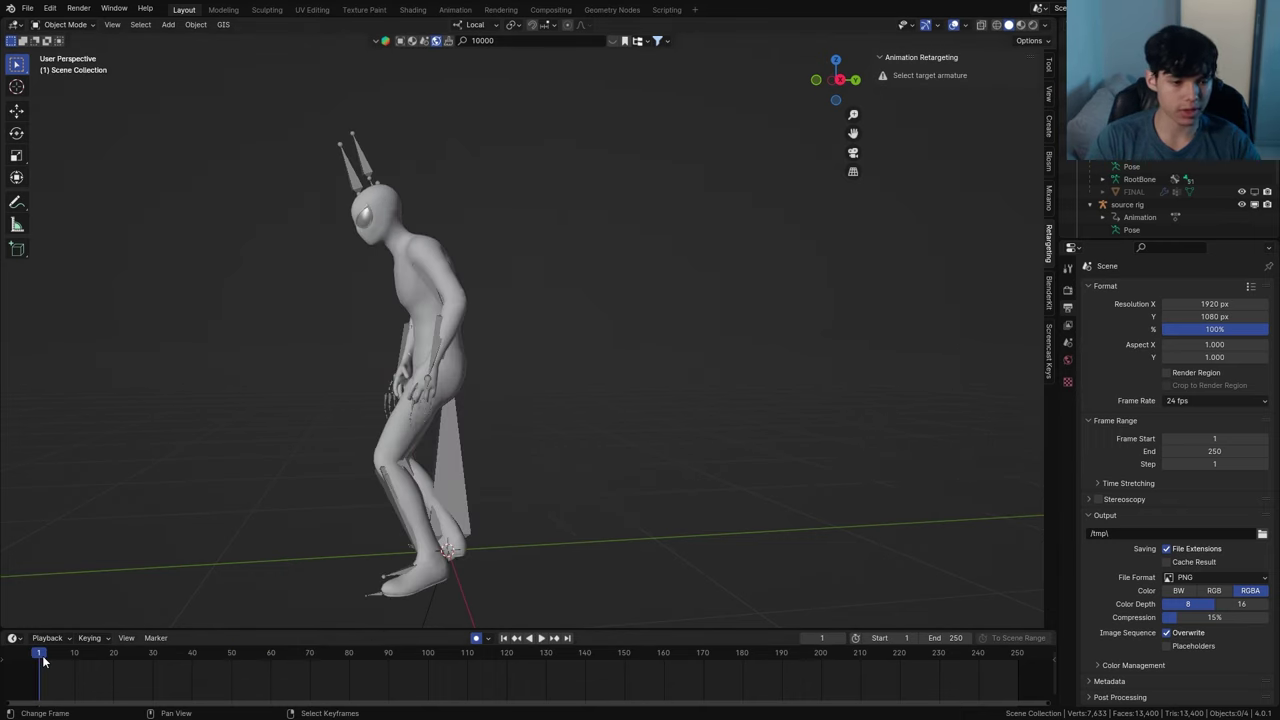
left_click(1048, 204)
middle_click_drag(616, 305, 524, 310)
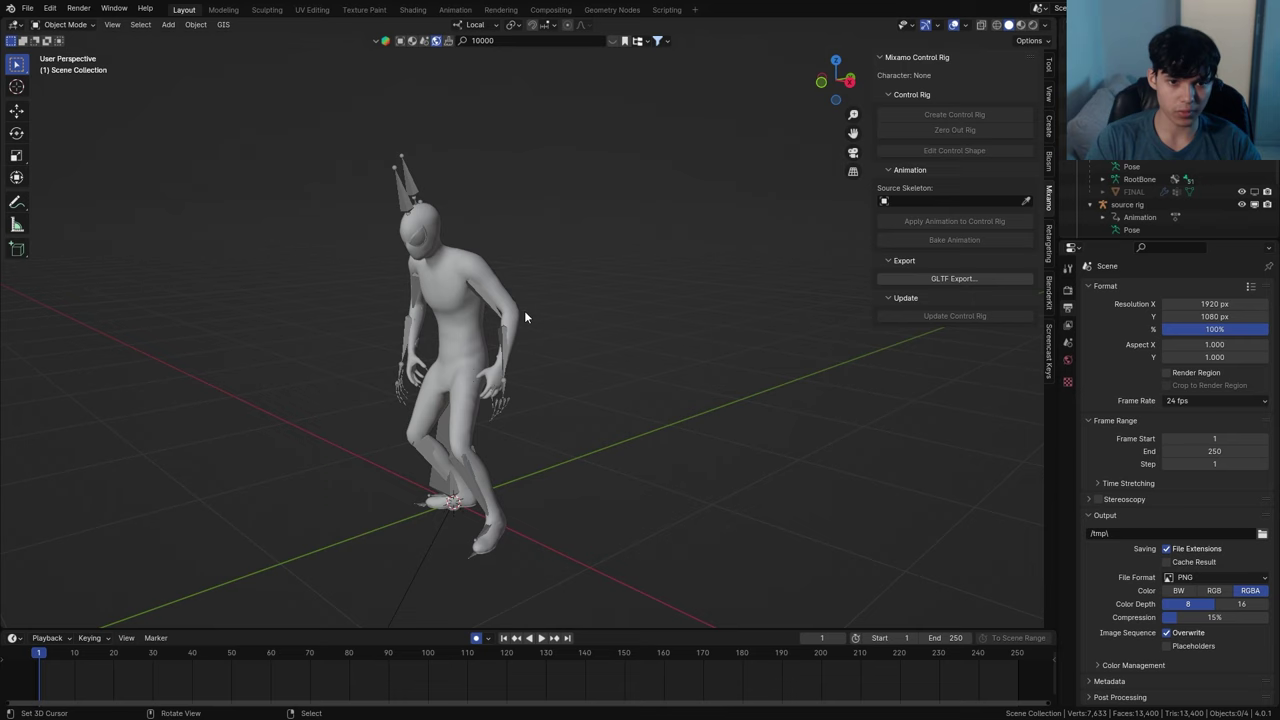
left_click(402, 200)
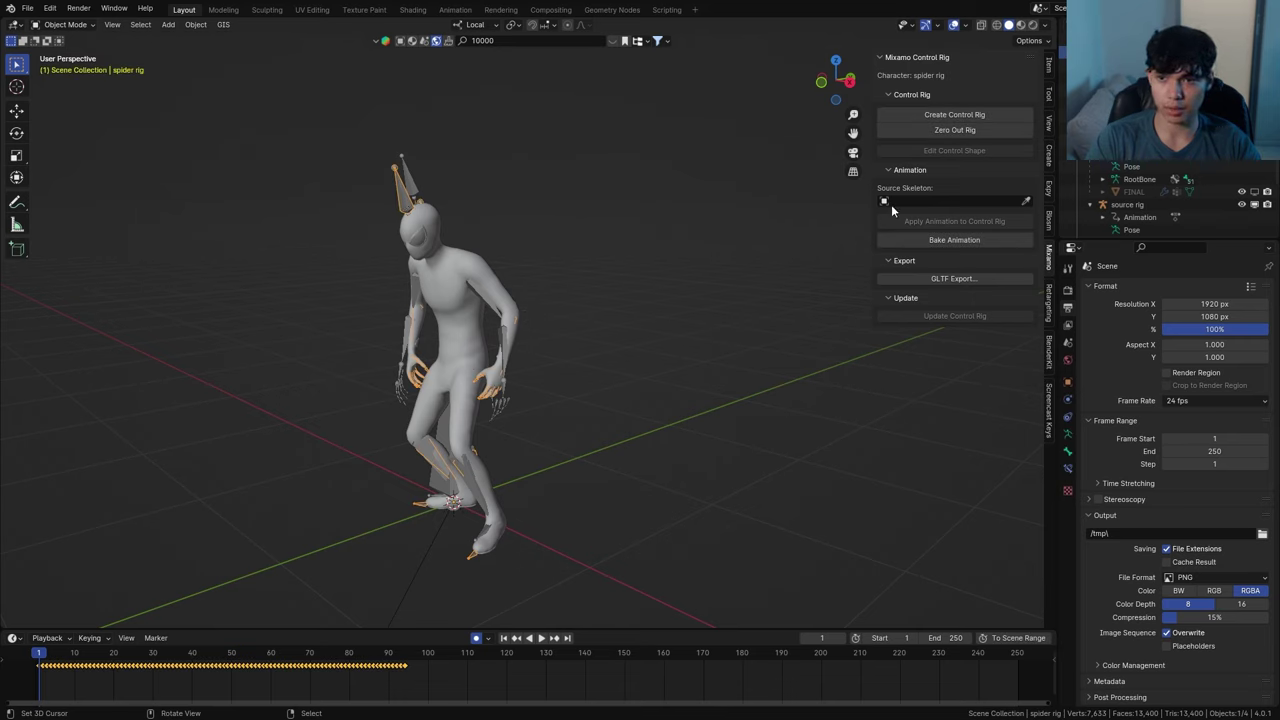
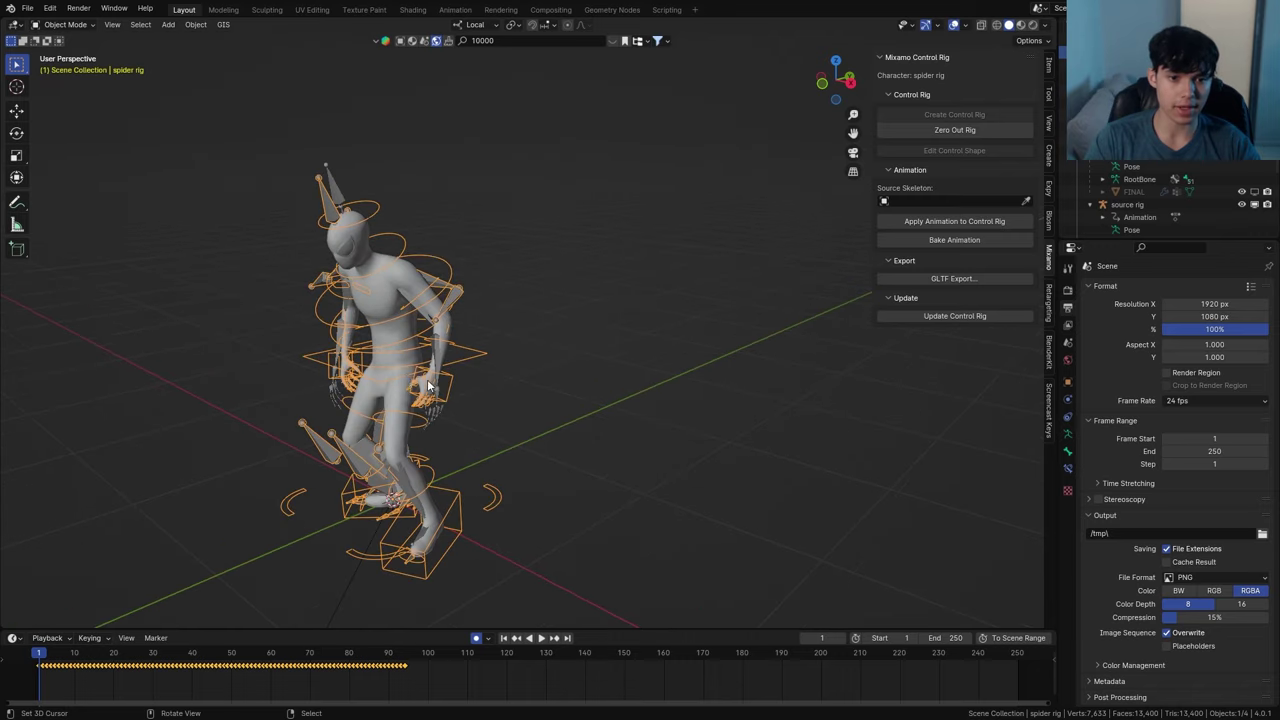
Add a Plain Axes empty at the world origin
middle_click_drag(434, 362, 415, 405)
key("shift+a")
mouse_move(415, 407)
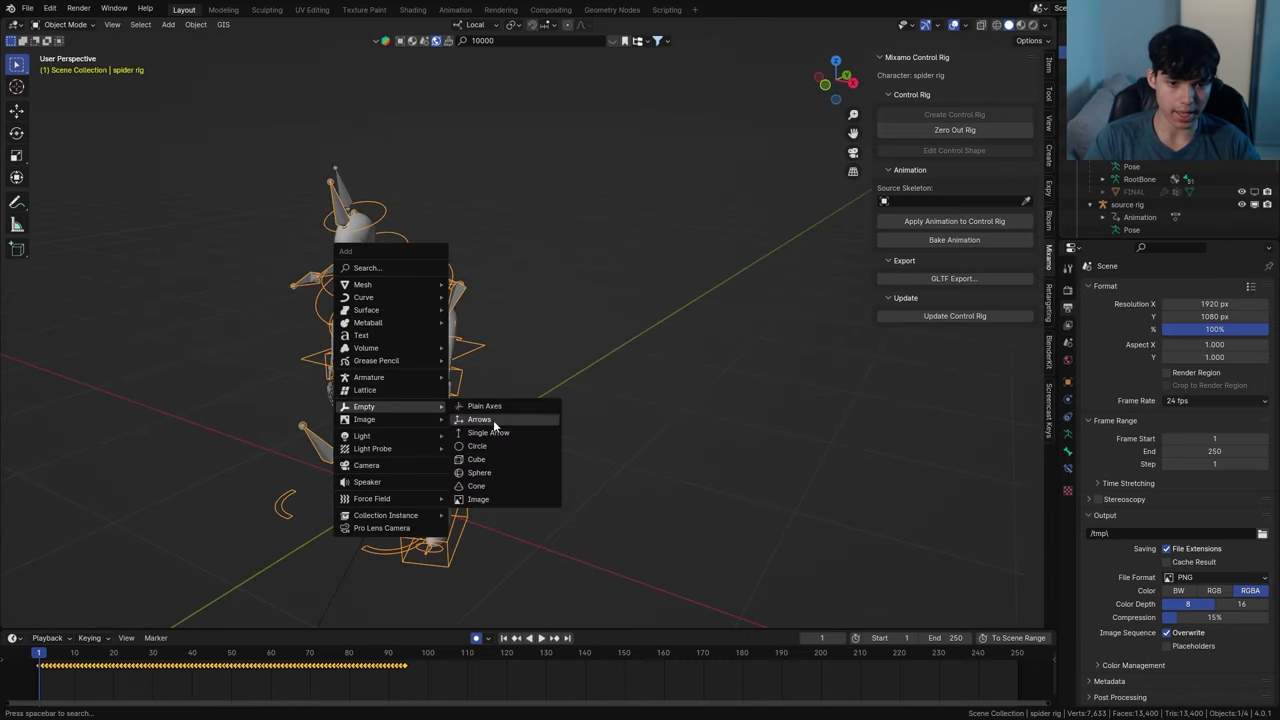
left_click(514, 407)
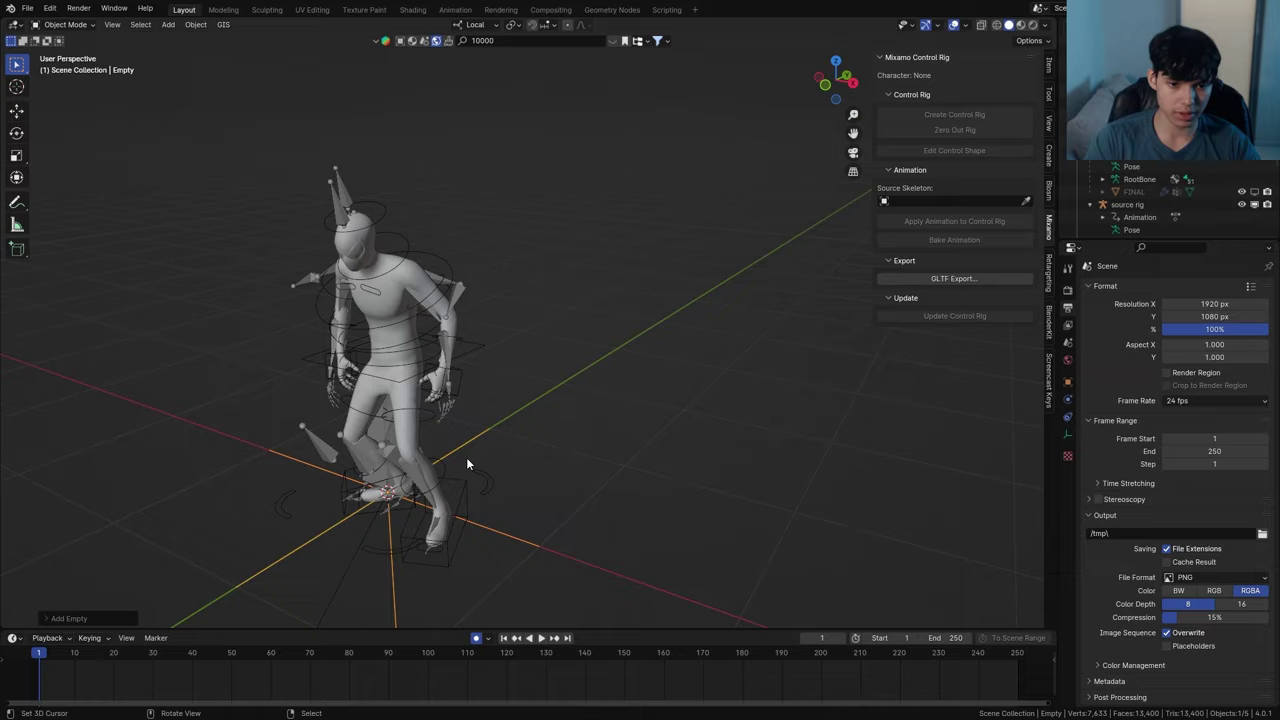
Snap the 3D cursor to the spider rig's Ctrl_Hips bone in Pose Mode
left_click(410, 383)
middle_click_drag(410, 383, 335, 338)
left_click(65, 24)
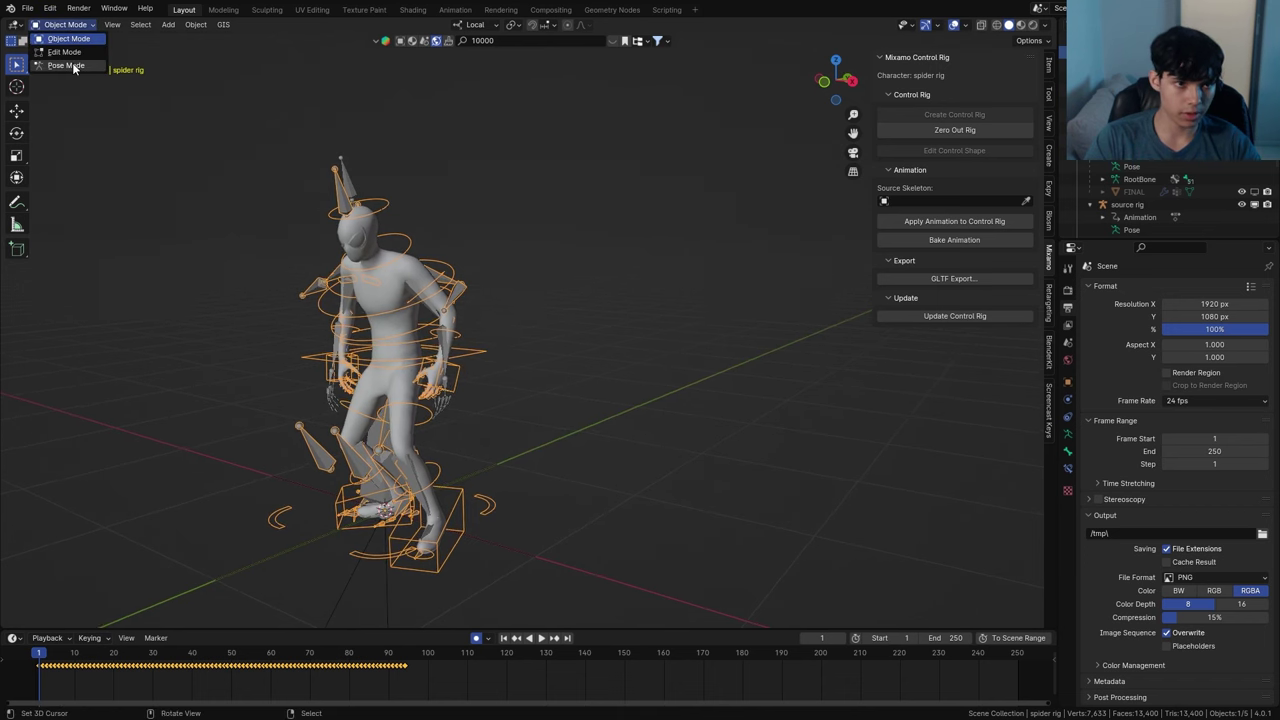
left_click(66, 65)
scroll(405, 357, "up", 3)
scroll(415, 343, "down", 2)
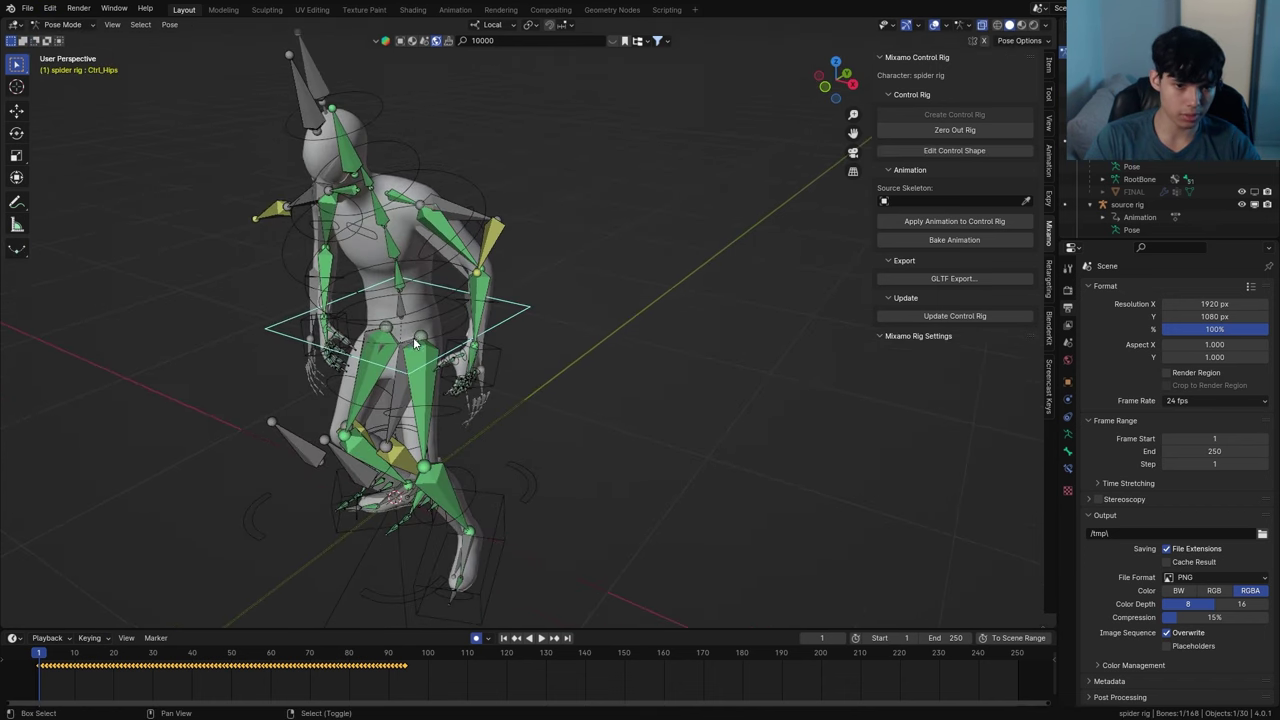
key("shift+s")
left_click(419, 411)
Snap the empty to the 3D cursor at the character's hips and rename it "spiderman control"
middle_click_drag(446, 388, 452, 385)
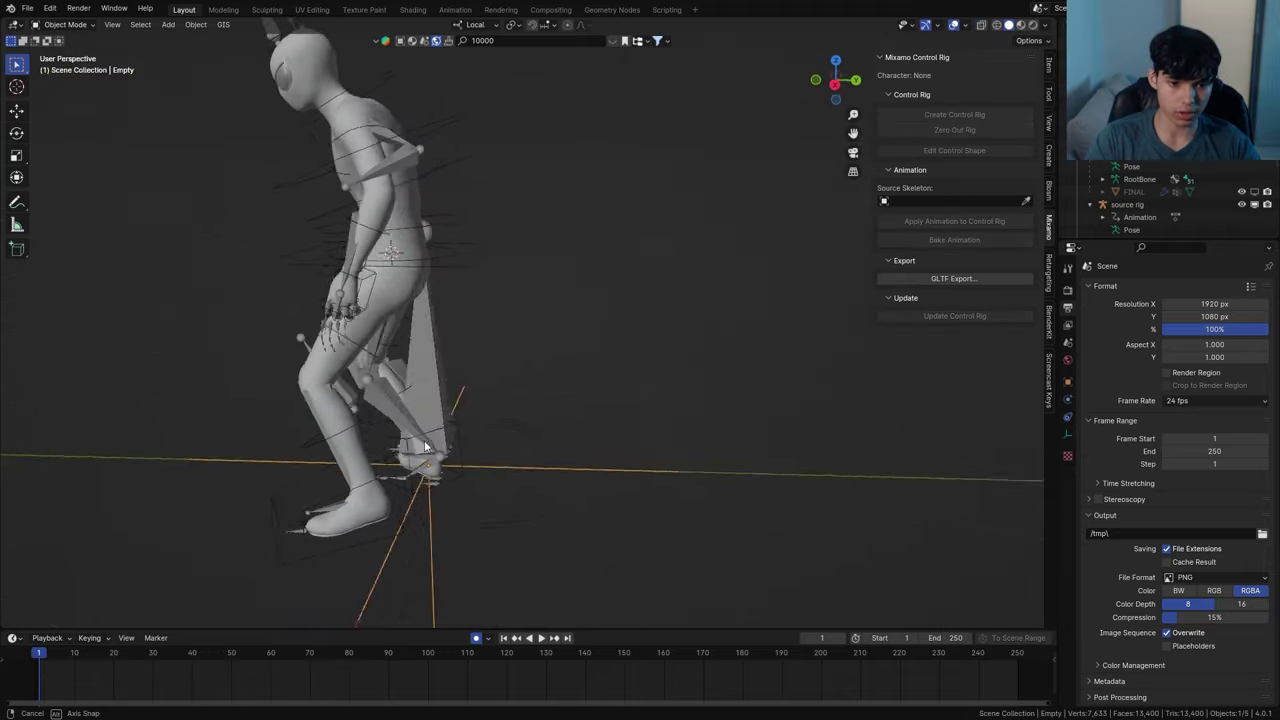
middle_click_drag(455, 430, 480, 421)
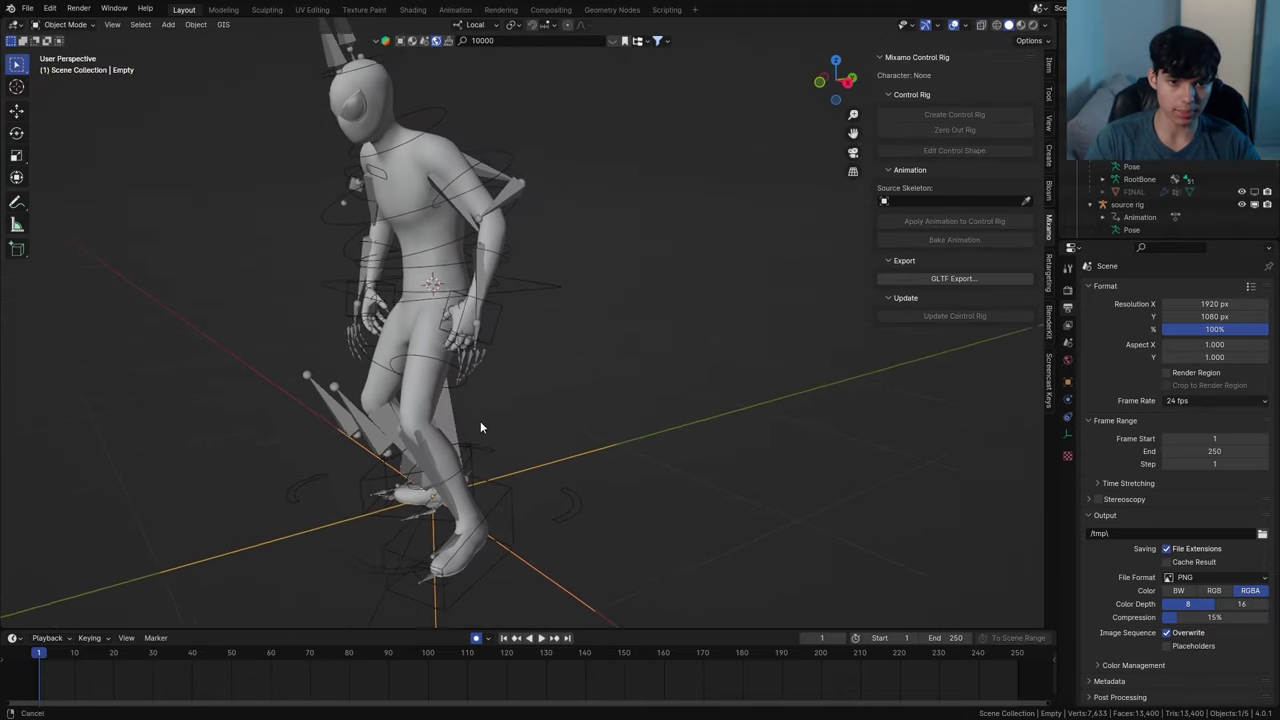
key("shift+s")
left_click(486, 357)
middle_click_drag(486, 357, 420, 380)
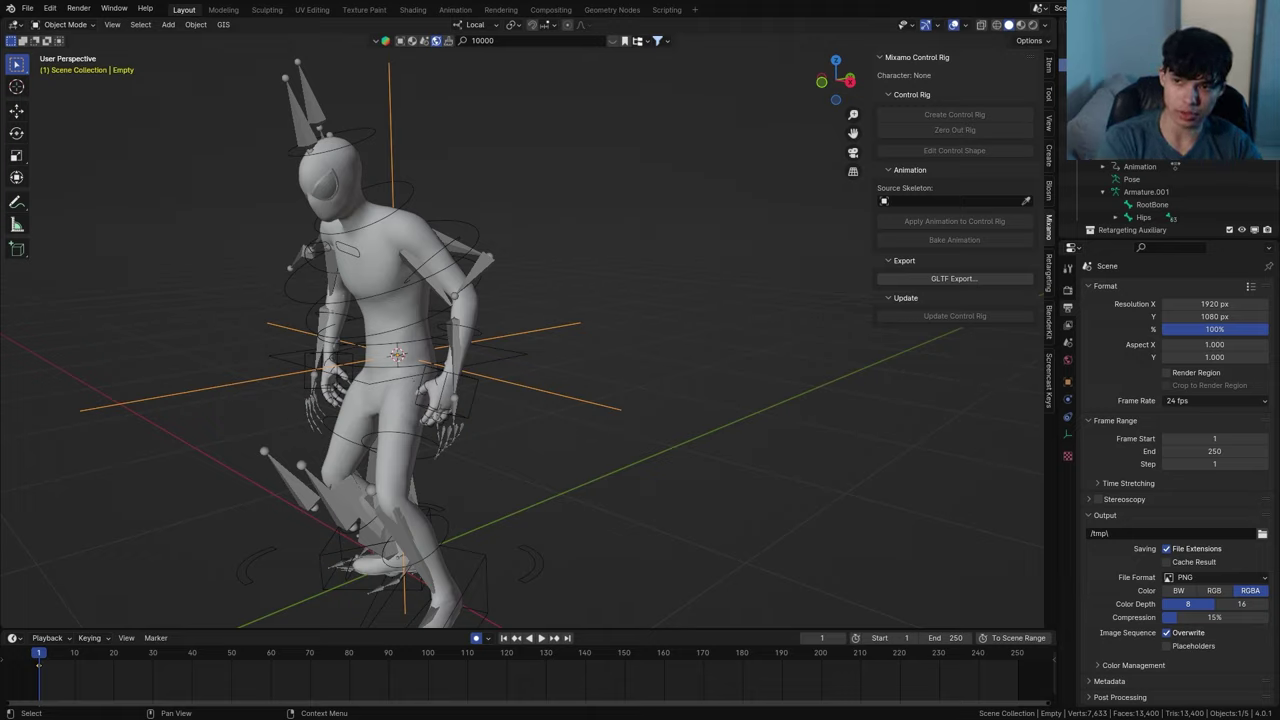
type("spiderman control")
key("Return")
Try a free trackball rotation of the spiderman control empty to test how the rig follows it
key("r")
key("r")
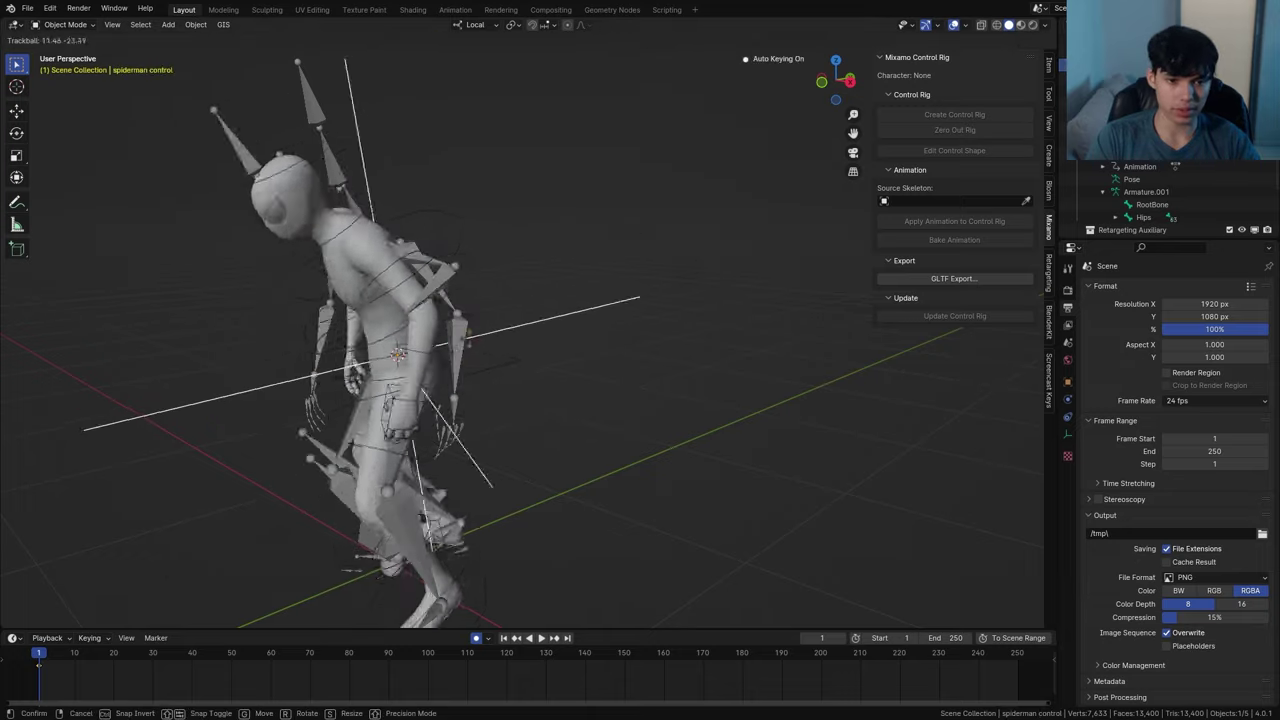
right_click(440, 346)
key("r")
key("r")
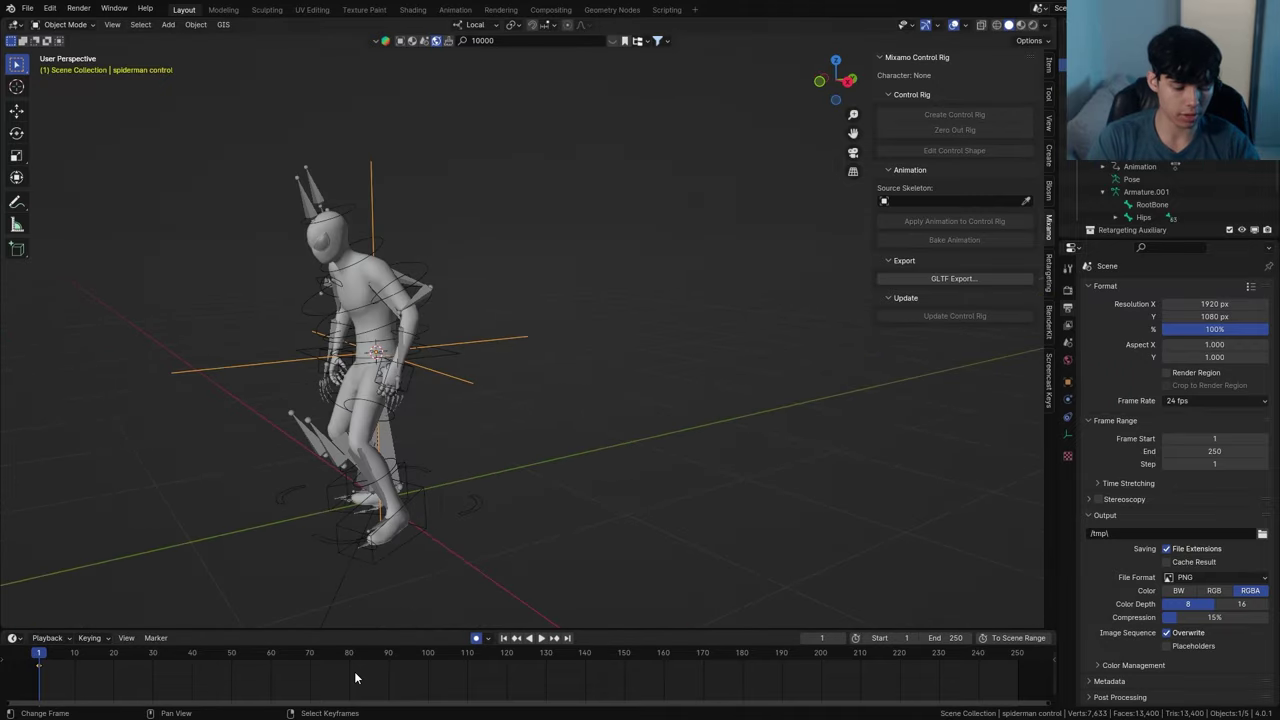
Turn off auto keying and play the animation from frame 1 to compare the empty with the character's motion
left_click(476, 638)
key("space")
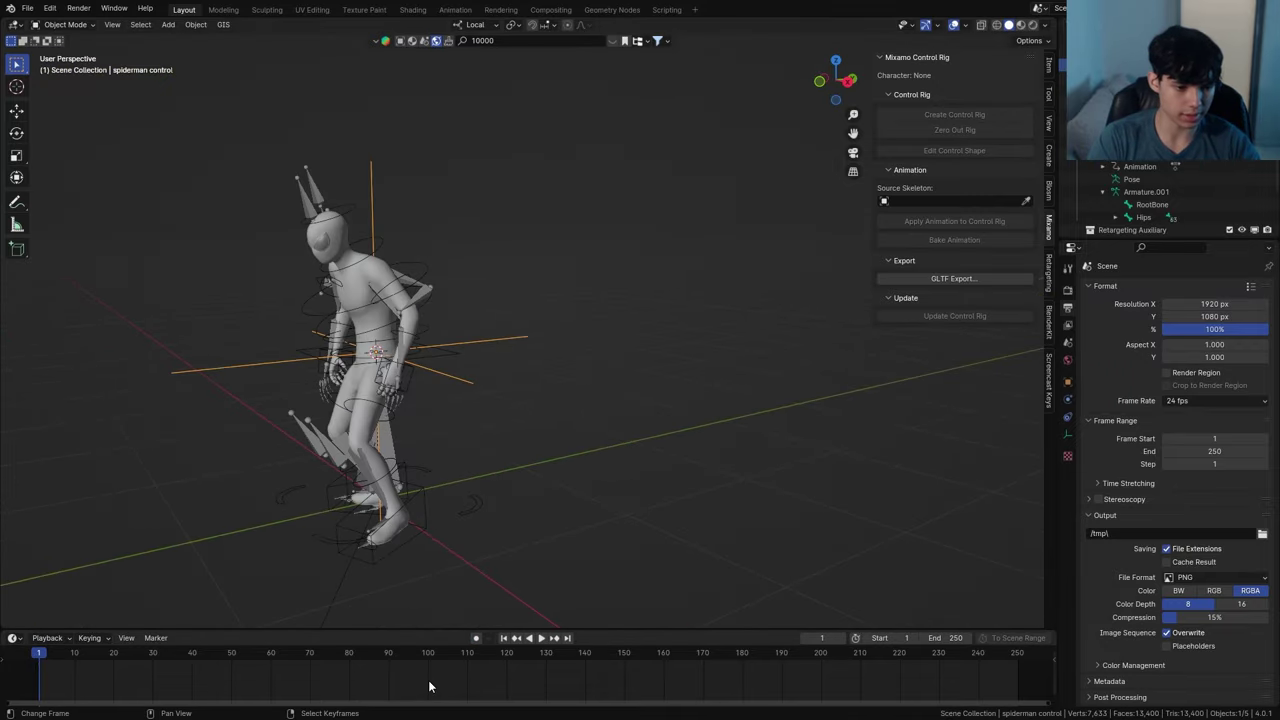
middle_click_drag(466, 420, 461, 387)
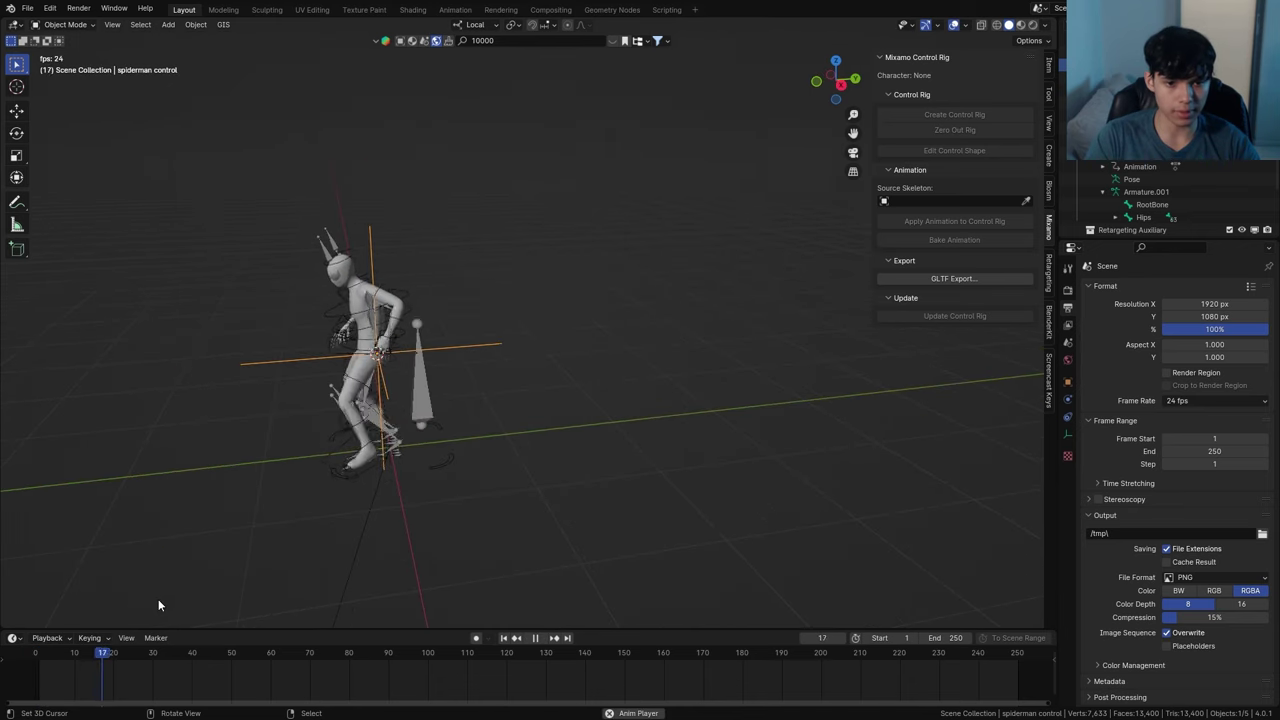
left_click(40, 673)
key("Escape")
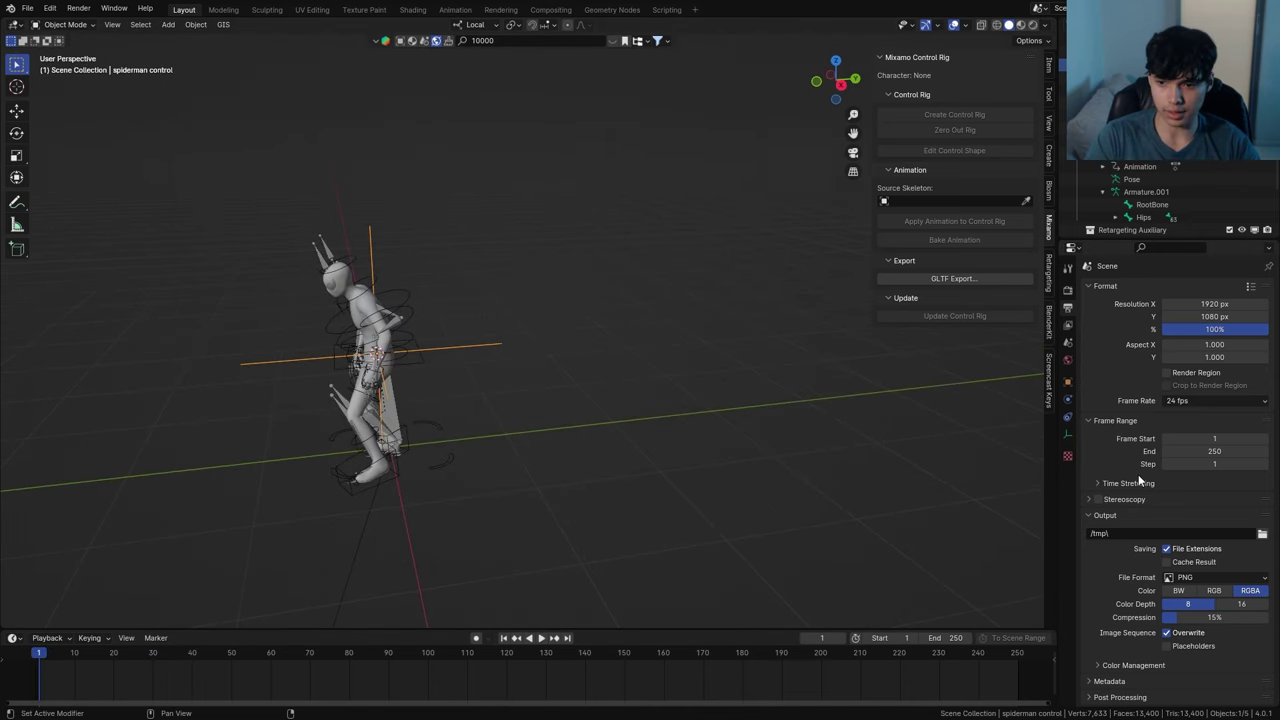
Add a Child Of constraint to the spiderman control empty with the source rig as its target
left_click(1067, 416)
left_click(1170, 288)
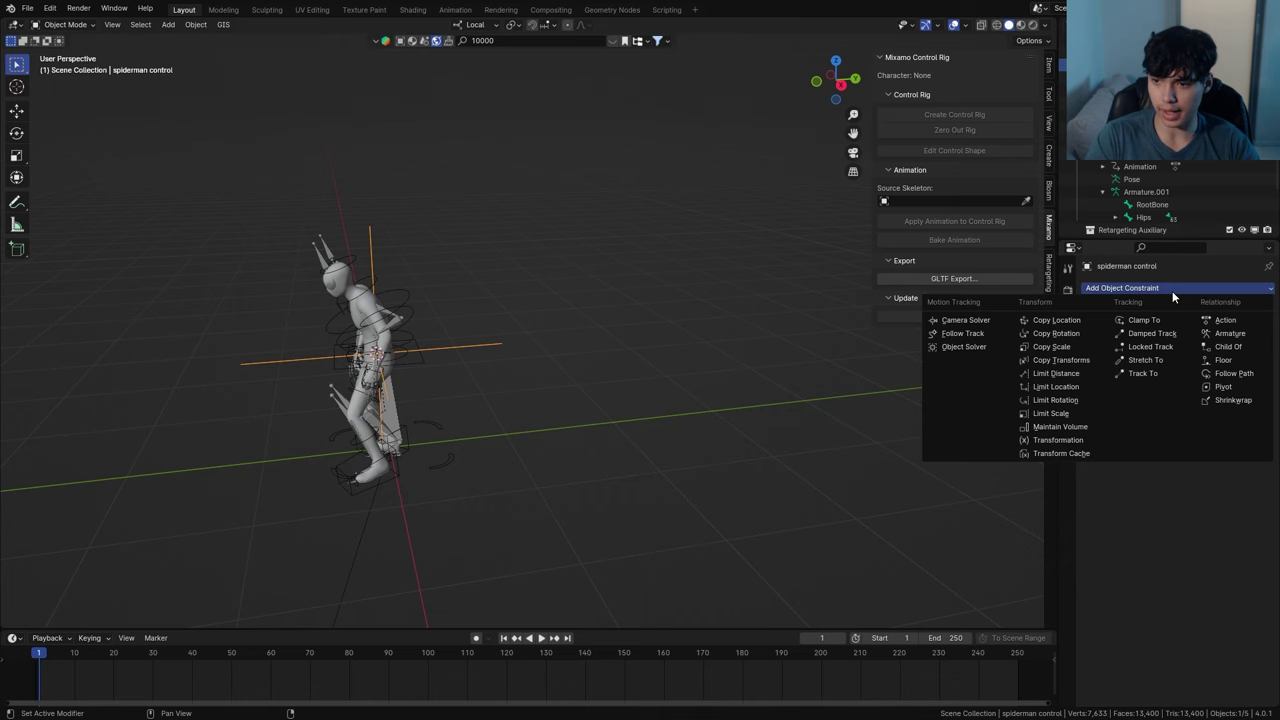
left_click(1250, 347)
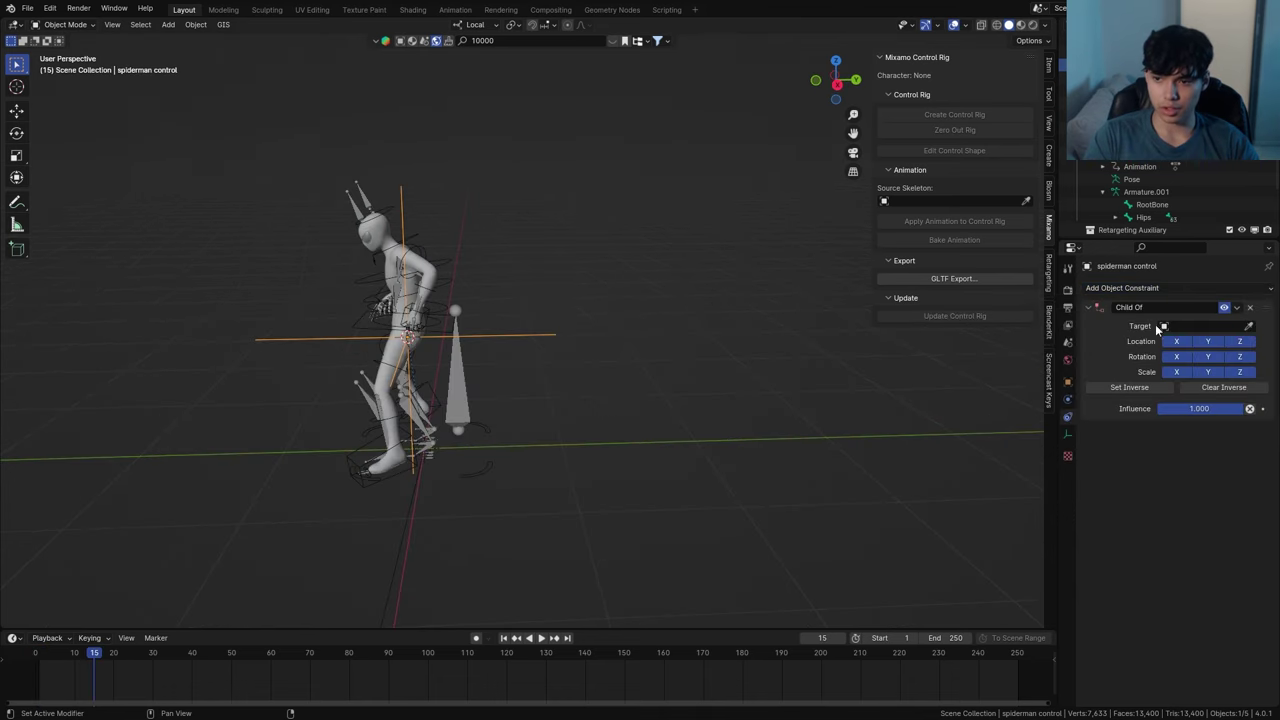
left_click(1200, 326)
type("sour")
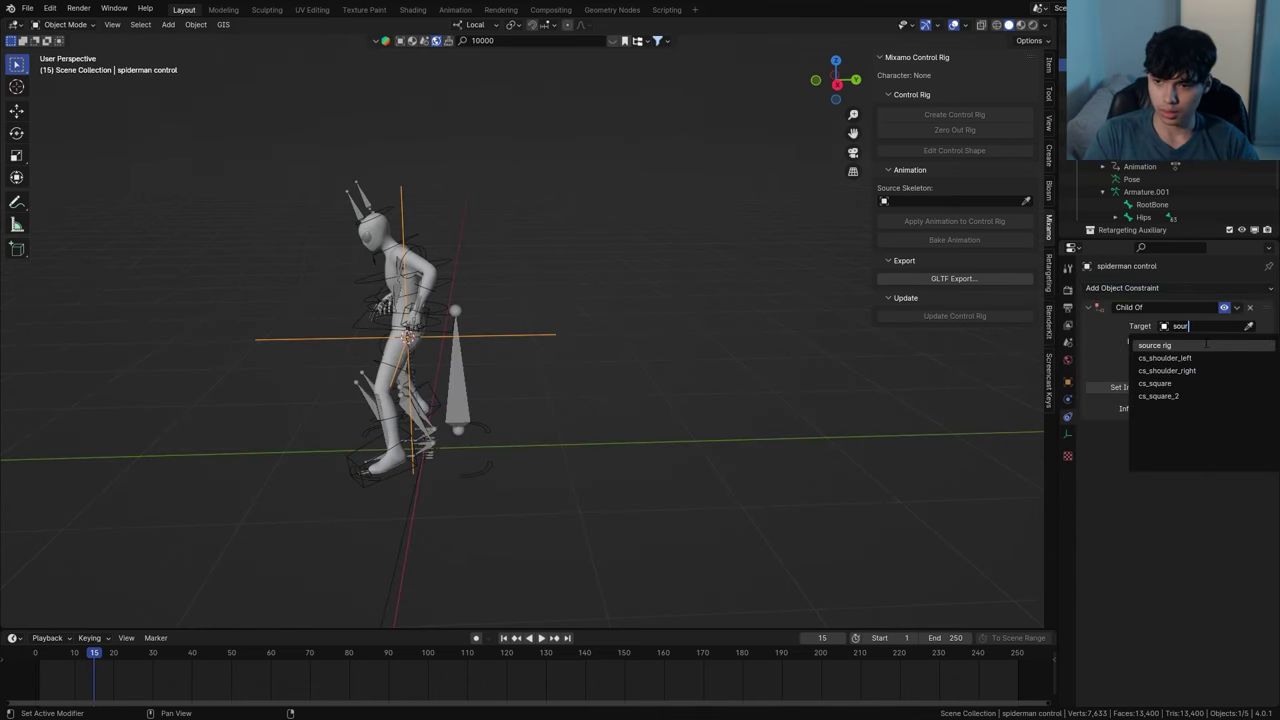
key("Return")
Set the Child Of constraint's bone to RootBone and play the animation to check the result
left_click_drag(110, 662, 217, 665)
middle_click_drag(546, 445, 342, 455, "shift")
left_click_drag(163, 666, 133, 675)
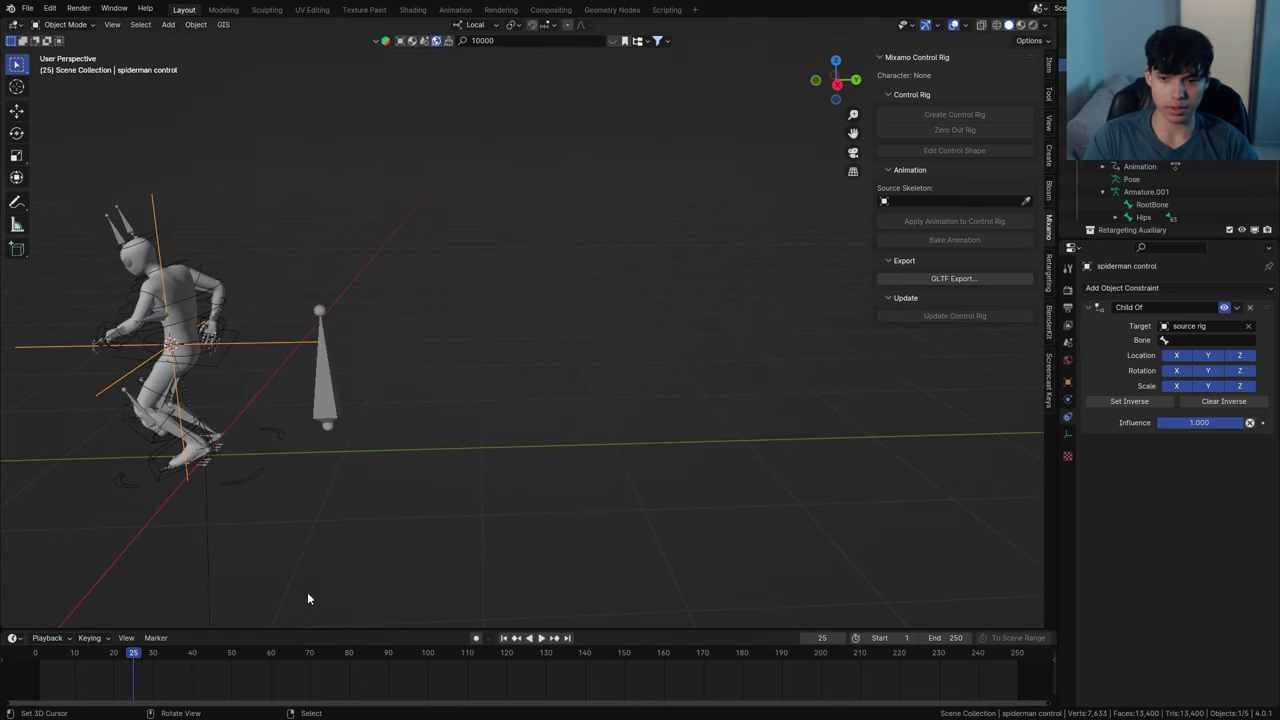
left_click(1205, 340)
left_click(1173, 359)
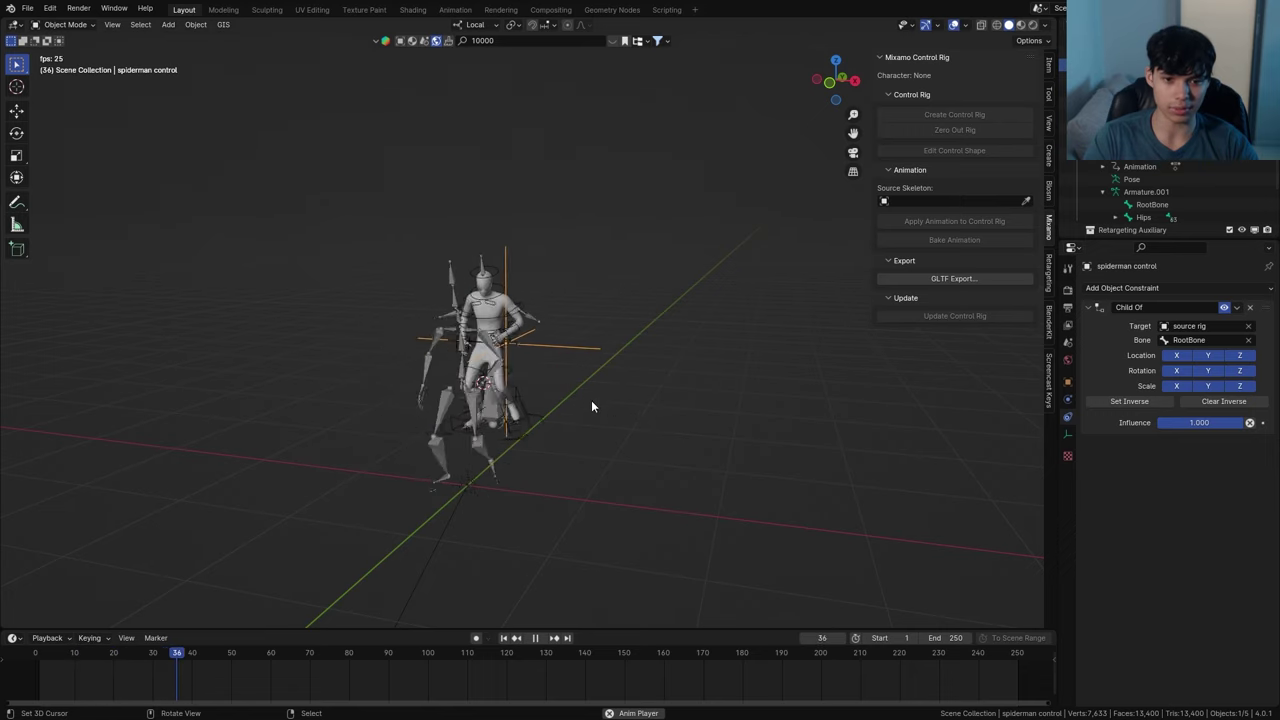
middle_click_drag(591, 400, 630, 355)
key("Escape")
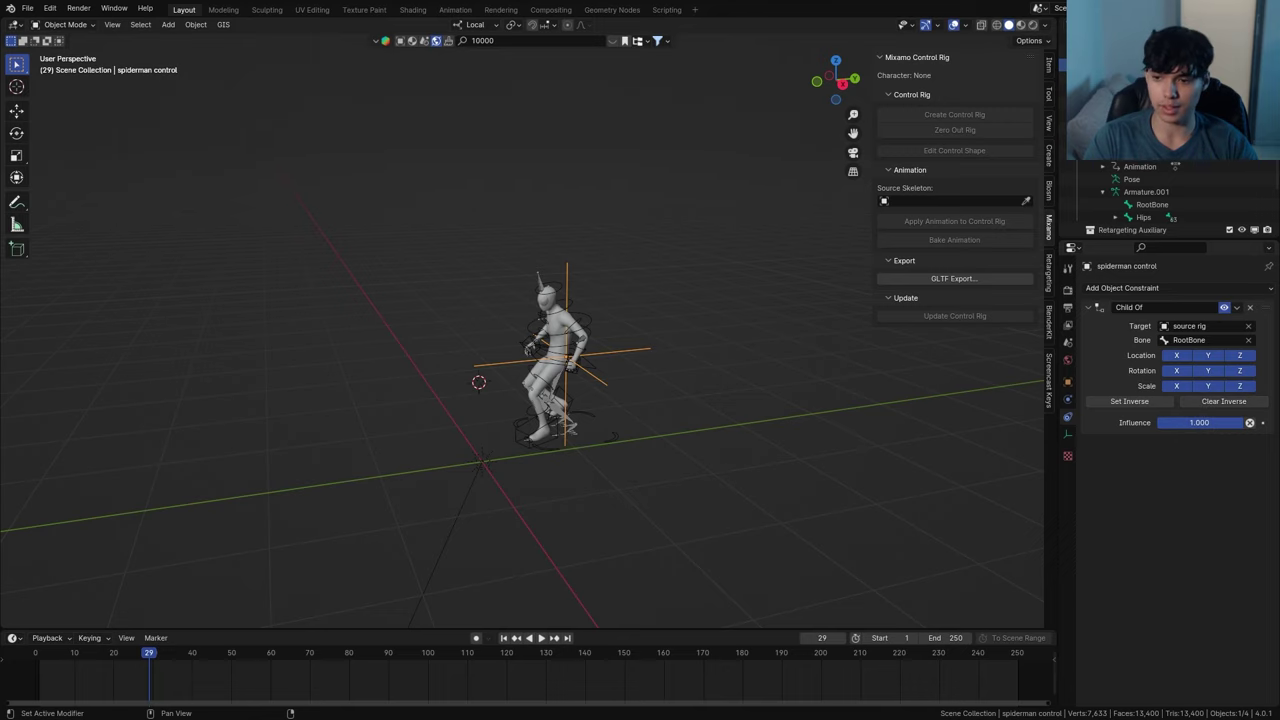
Check the Child Of constraint's influence by playing the animation again from another angle
mouse_move(1232, 422)
left_mouse_down()
mouse_move(1125, 434)
mouse_move(1238, 428)
left_mouse_up()
key("space")
middle_click_drag(672, 468, 559, 442)
key("space")
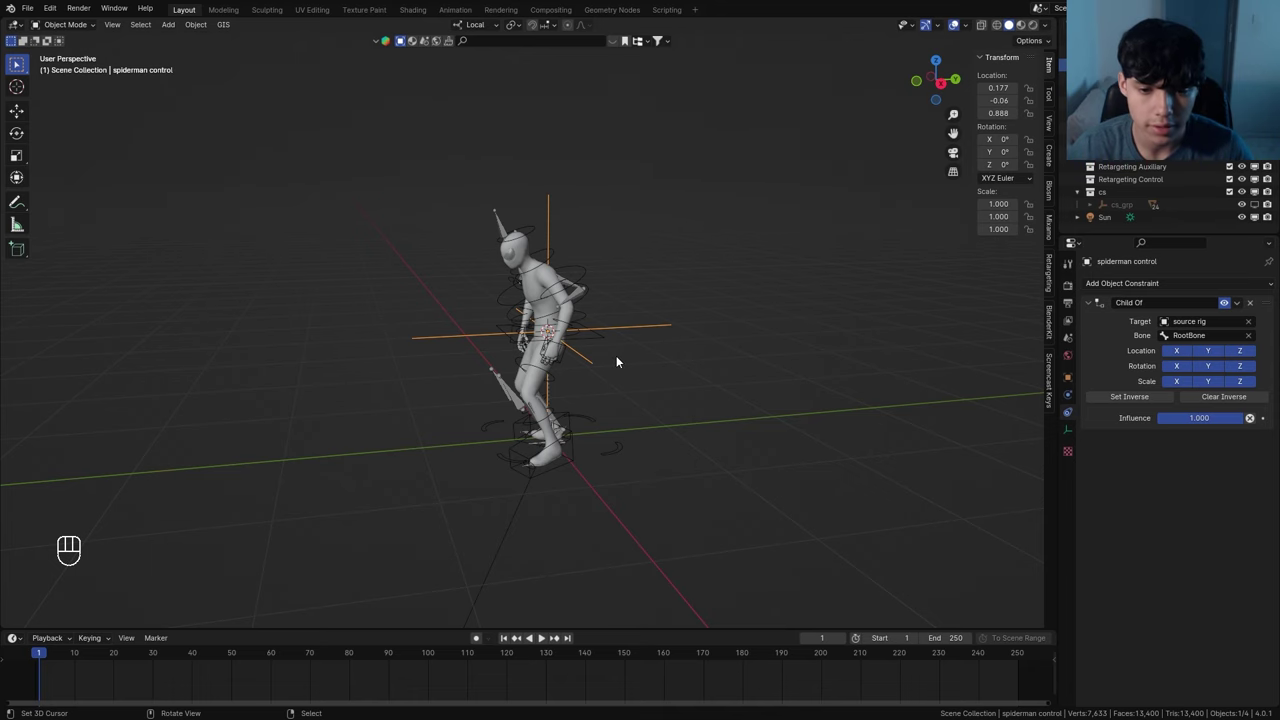
Add a cube scaled to about 12.1 m per side and lower it along Z beneath the character
key("s")
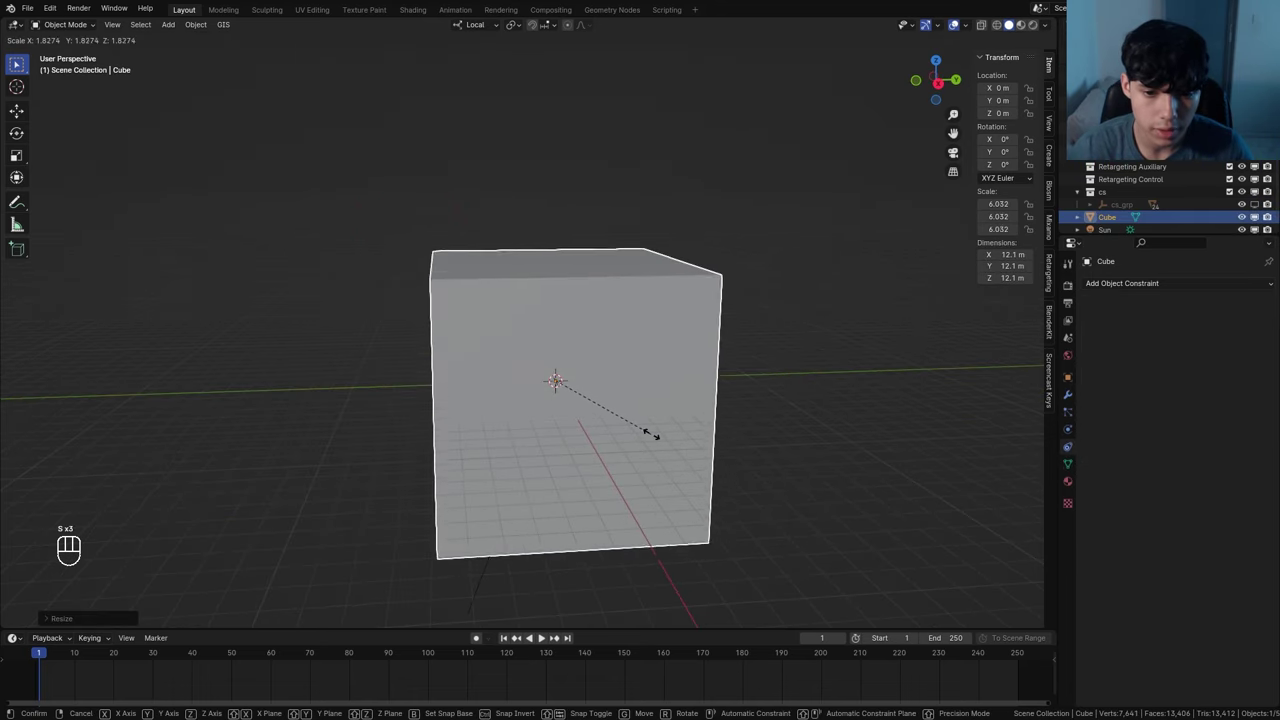
left_click(651, 438)
key("g")
key("z")
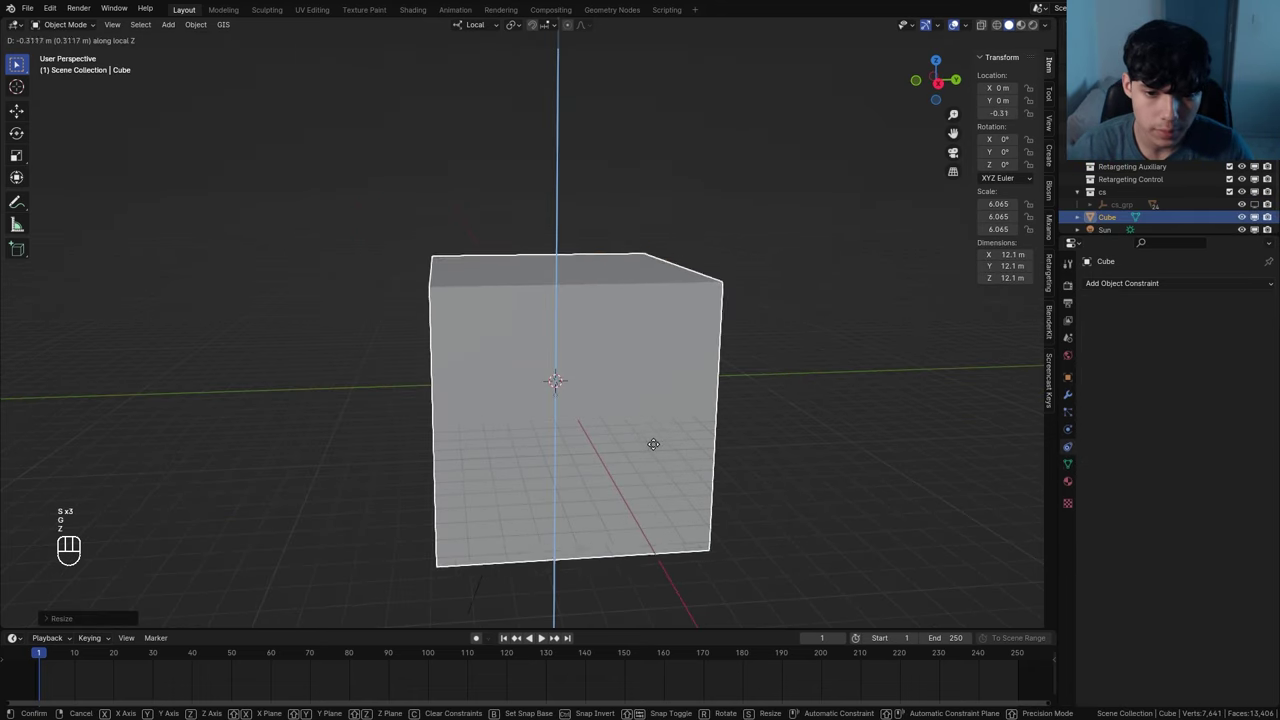
left_click(660, 537)
Scrub to frame 95 and move the cube along Y to reposition its top surface under the character
middle_click_drag(614, 461, 607, 398)
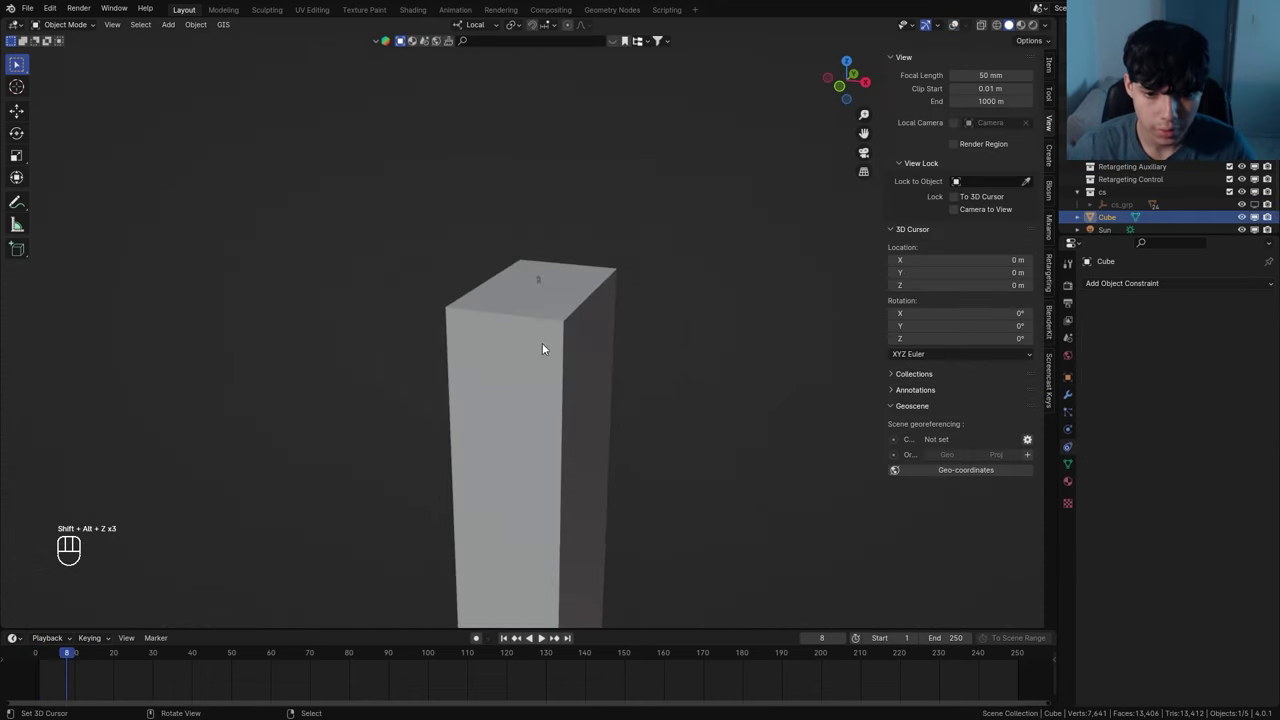
middle_click_drag(543, 349, 343, 466, "ctrl")
left_click_drag(232, 668, 408, 652)
key("shift+alt+z")
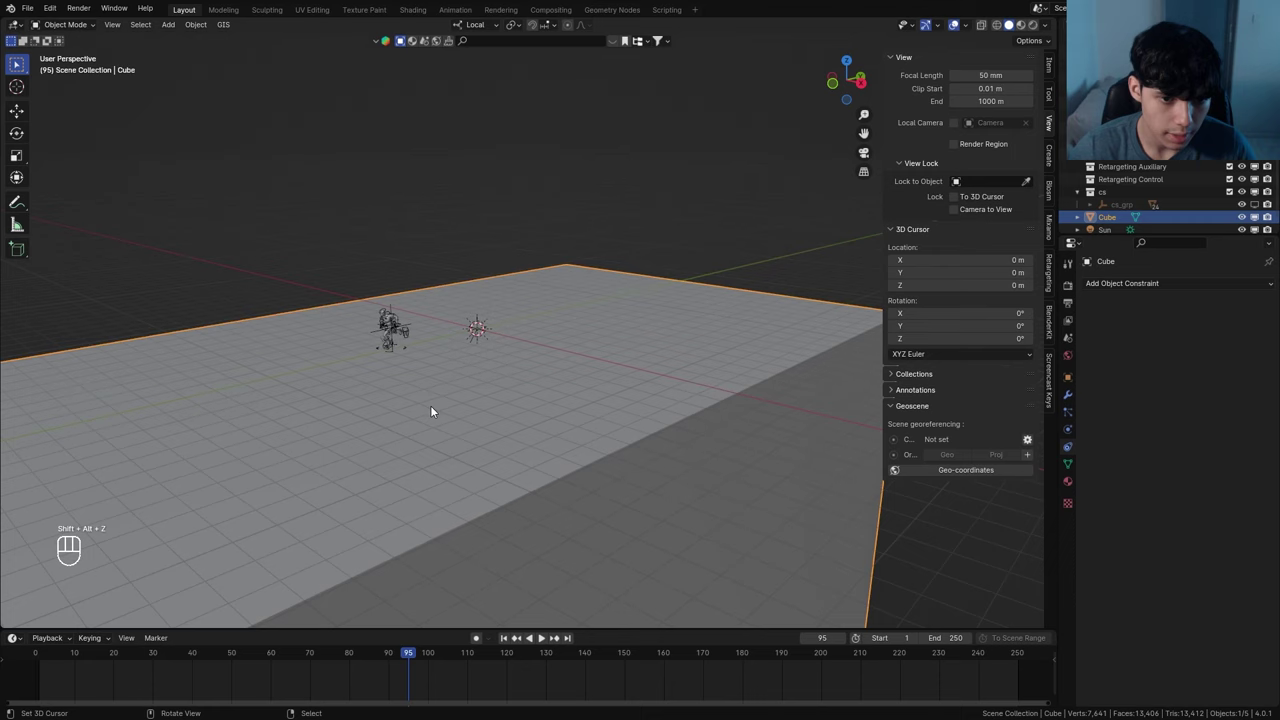
key("g")
key("y")
left_click(560, 231)
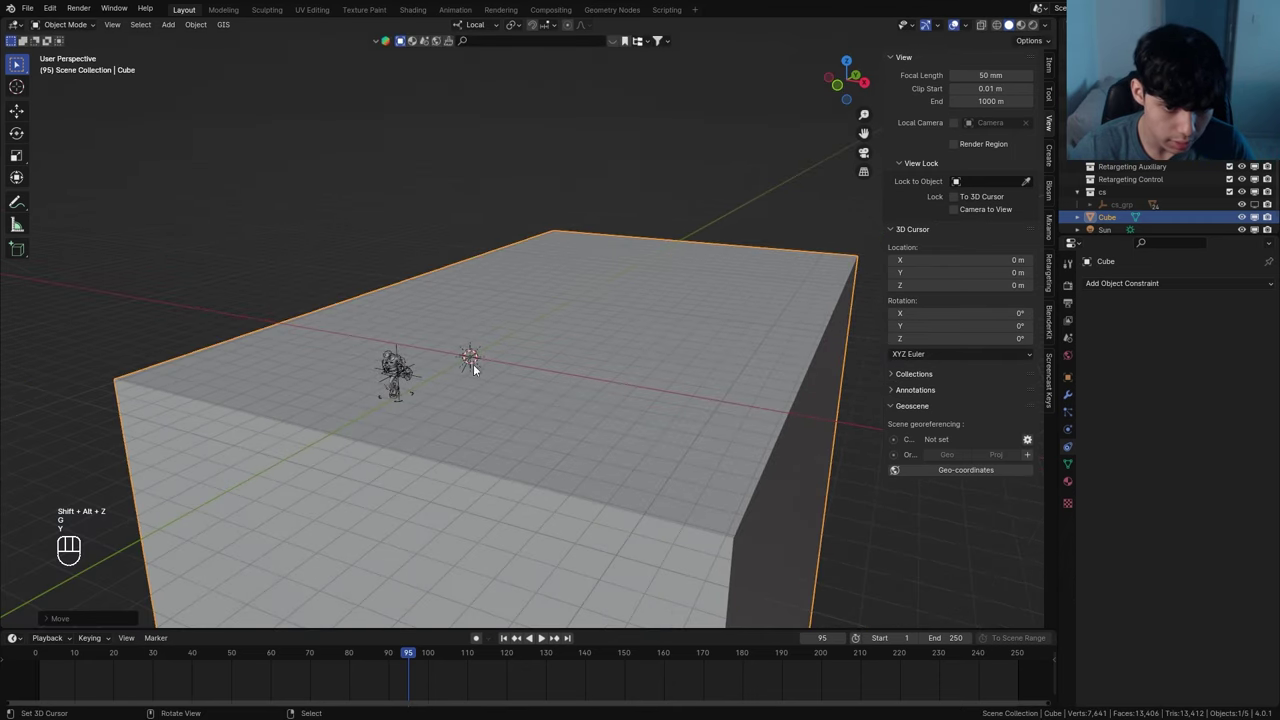
Move the cube along Y and X to align it under the character, and raise it along Z to meet the feet
key("g")
key("y")
left_click(480, 354)
key("g")
key("x")
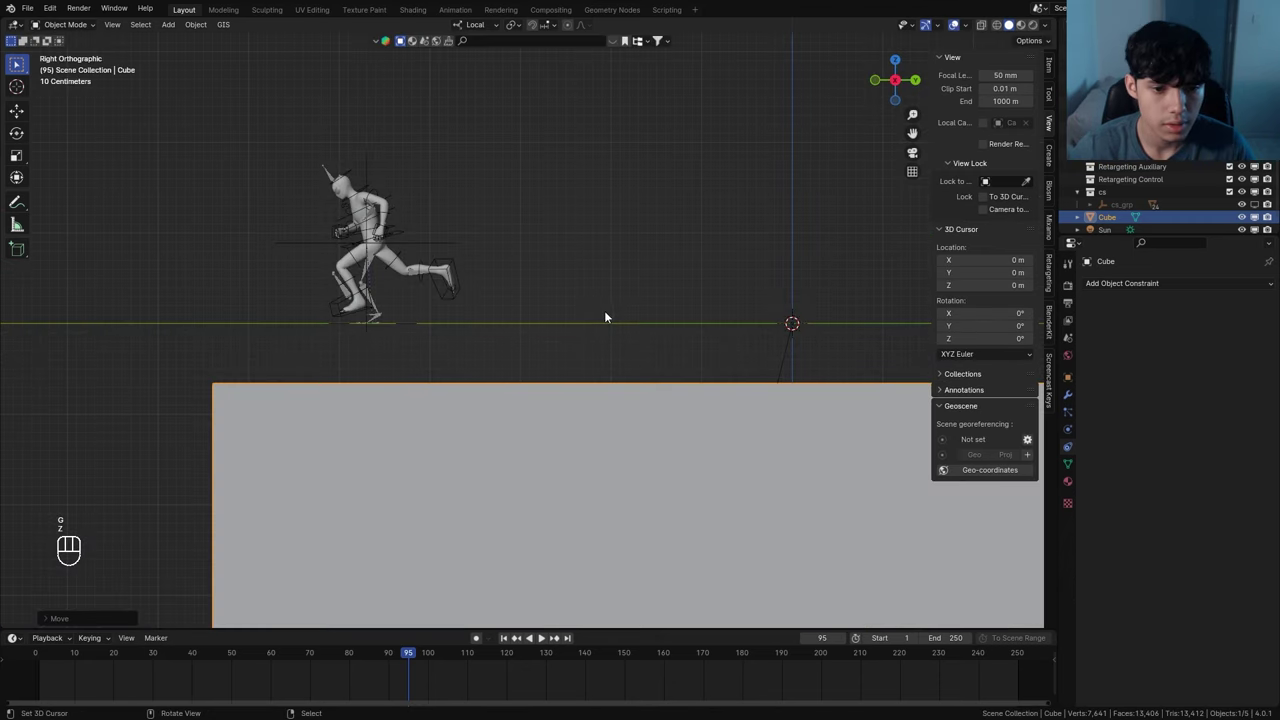
scroll(565, 335, "up", 3)
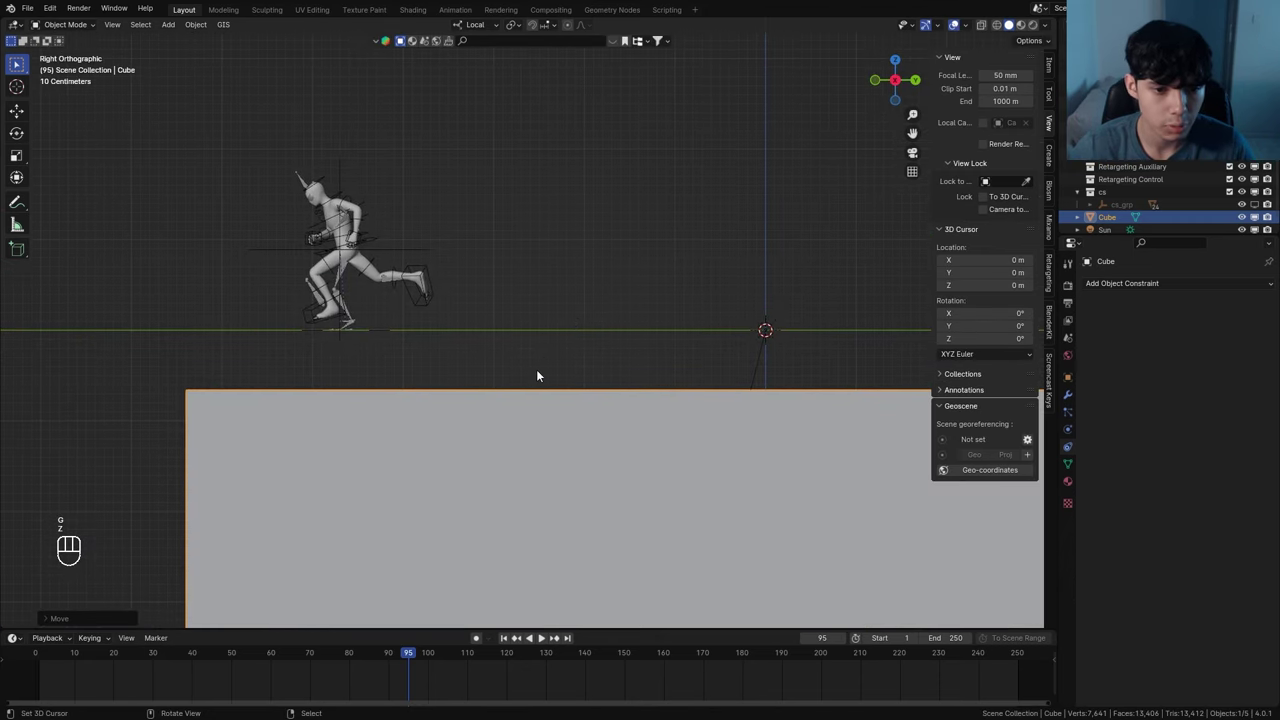
key("g")
key("z")
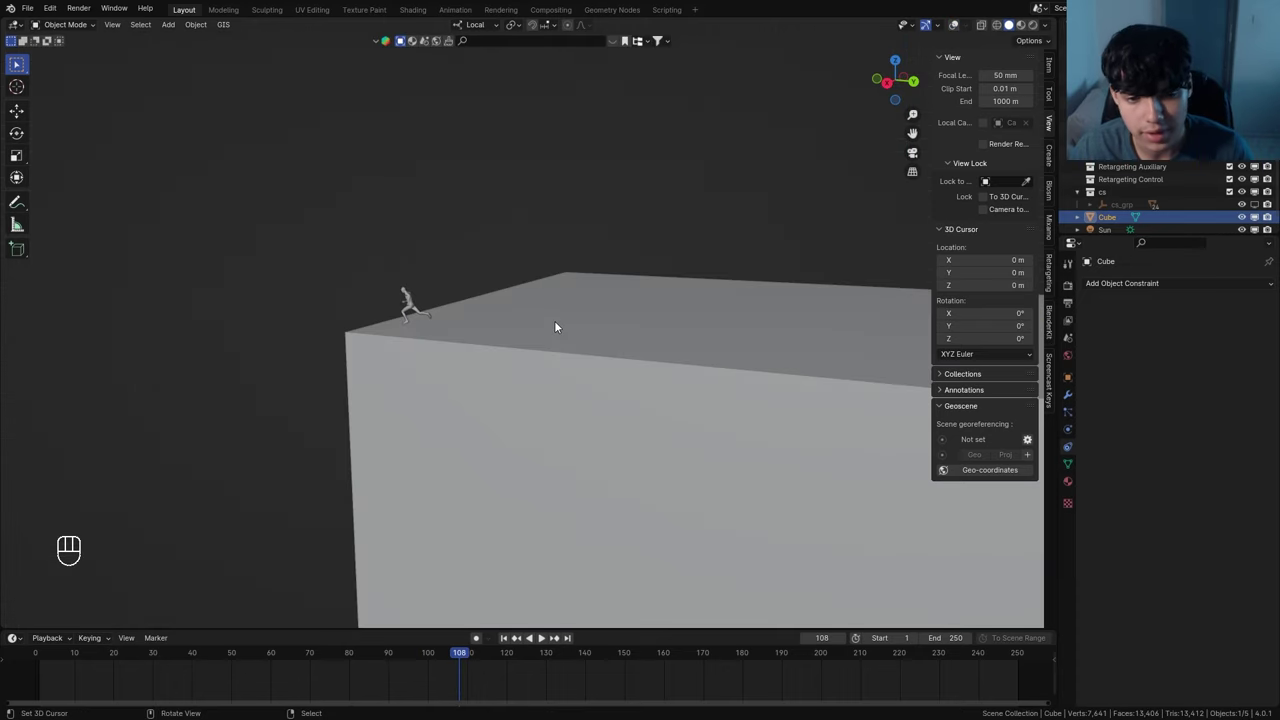
Set the viewport's clip end distance to 10000 m
middle_click_drag(555, 326, 653, 319)
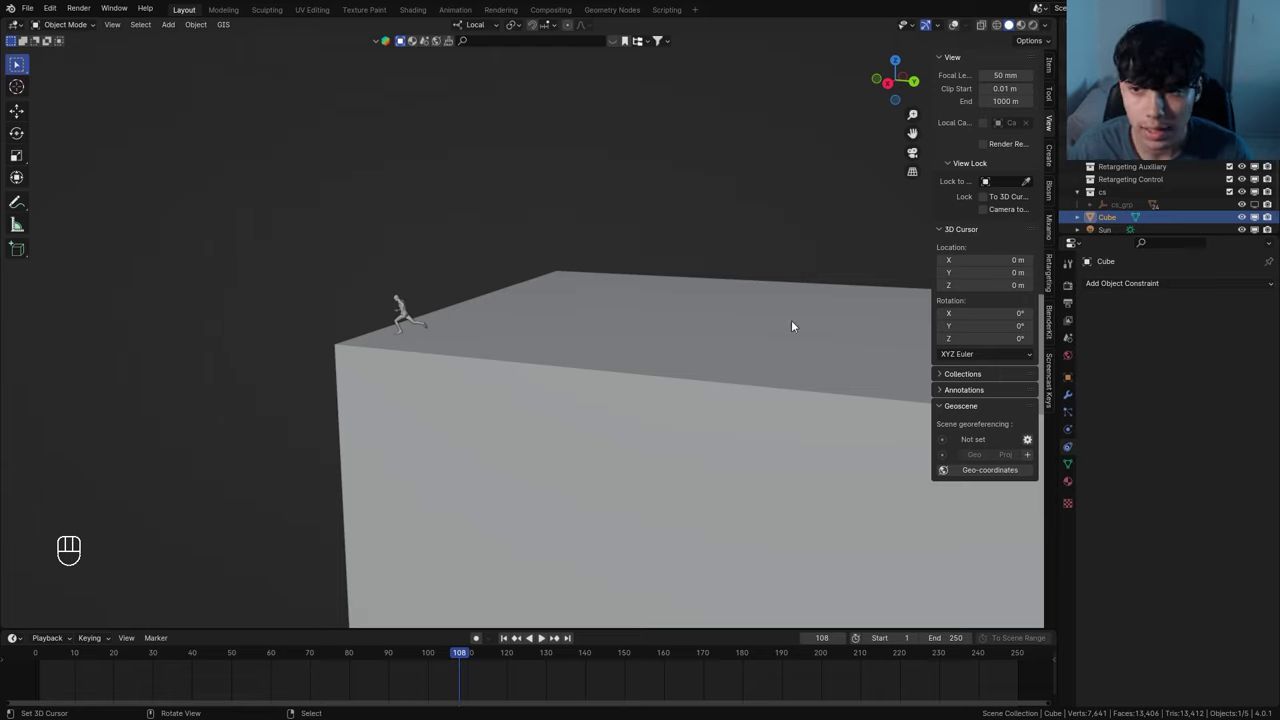
left_click(1005, 101)
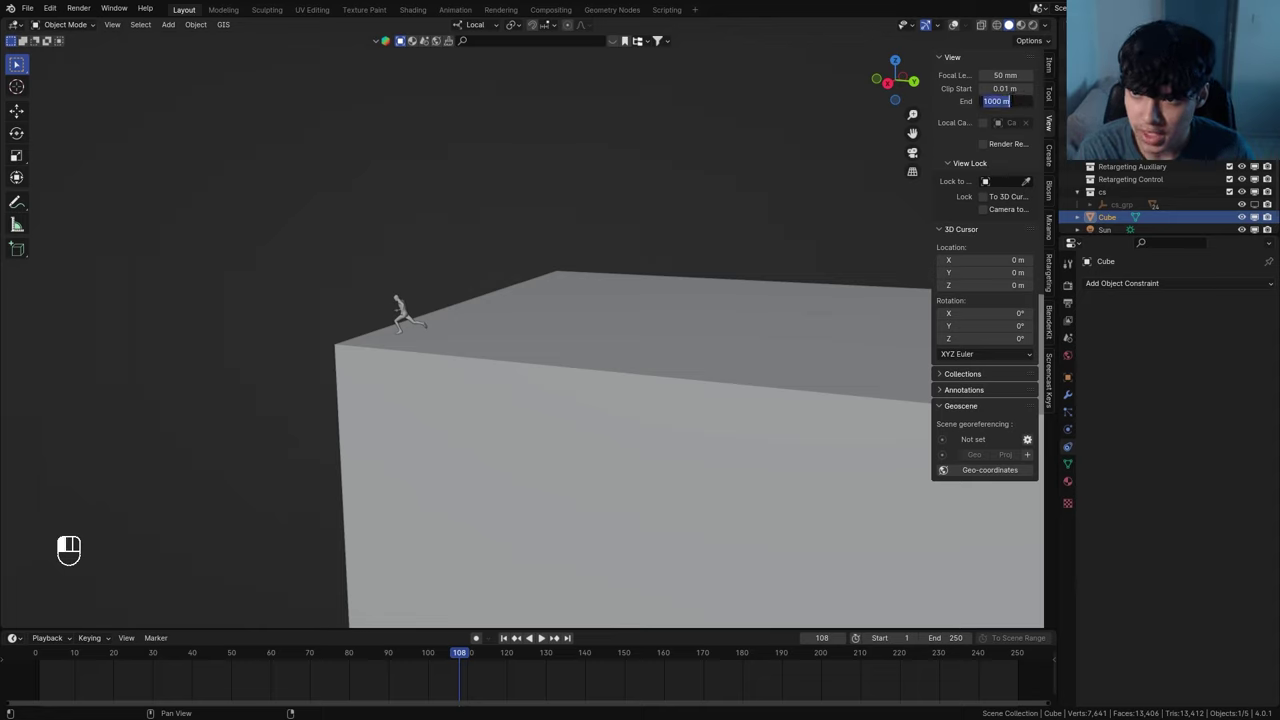
type("1")
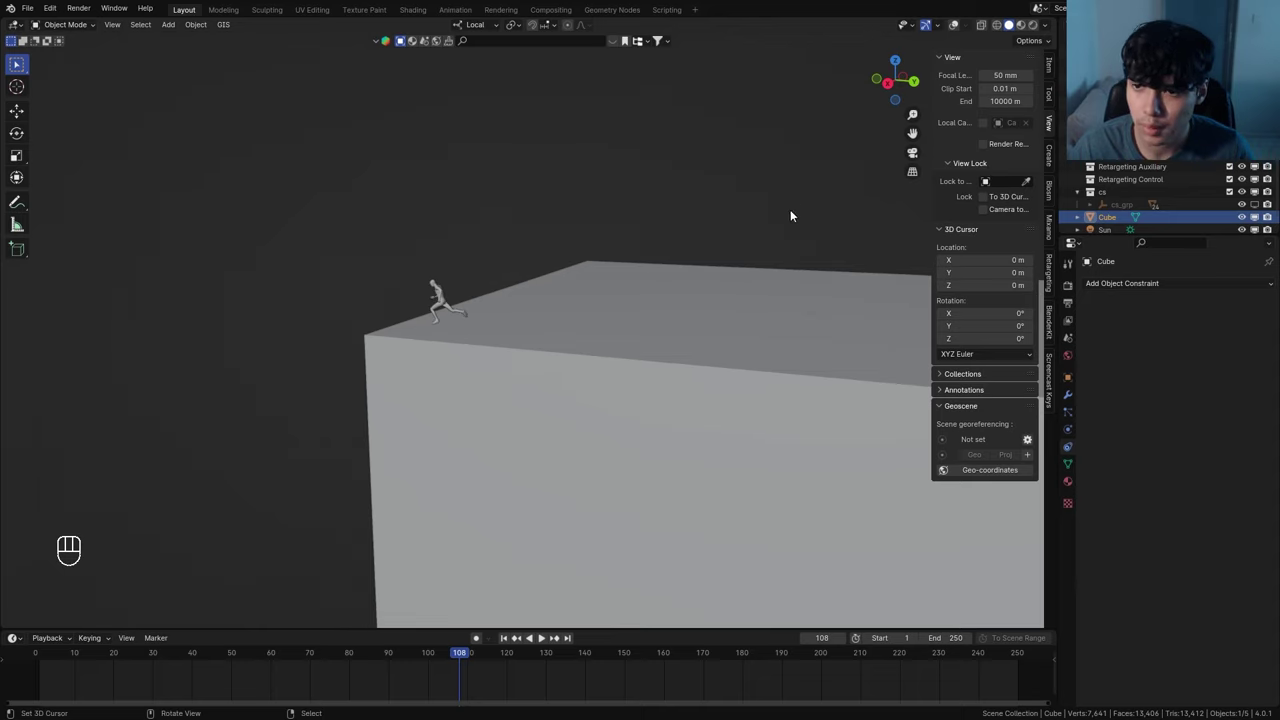
scroll(627, 266, "down", 2)
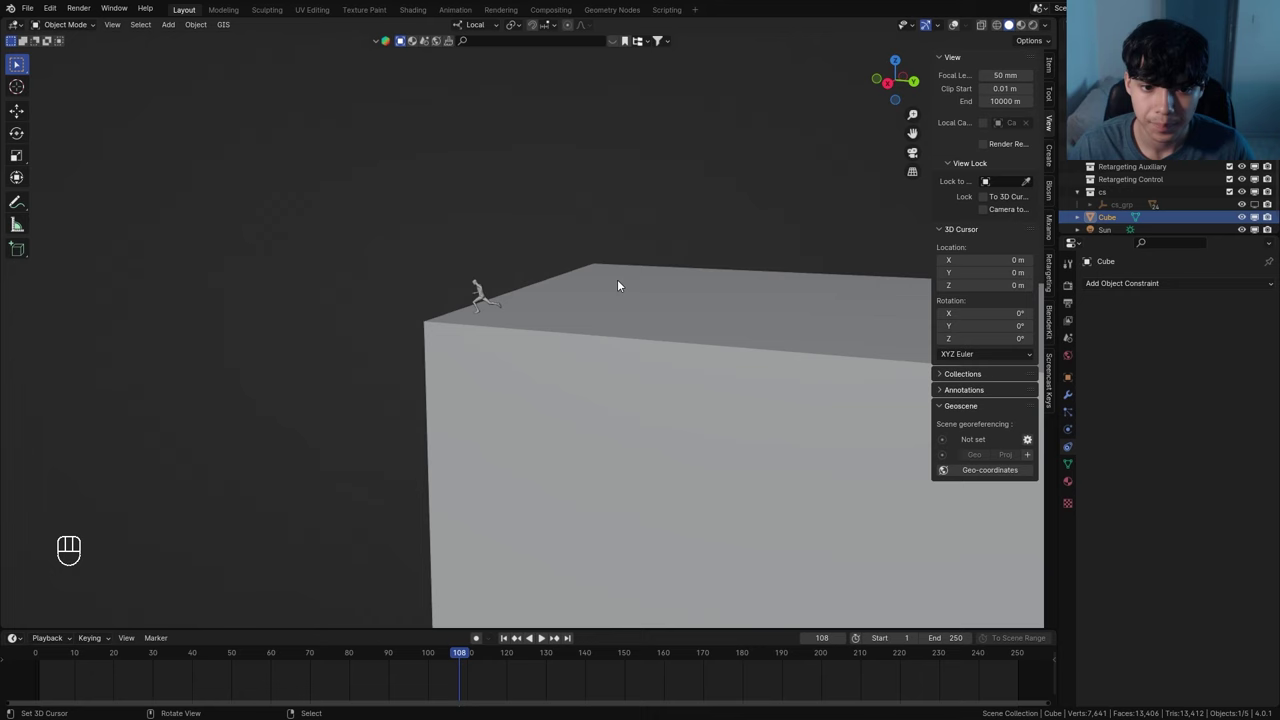
Open the Blosm extent selection map in the browser and search it for New York
scroll(695, 282, "up", 2)
left_click(1049, 196)
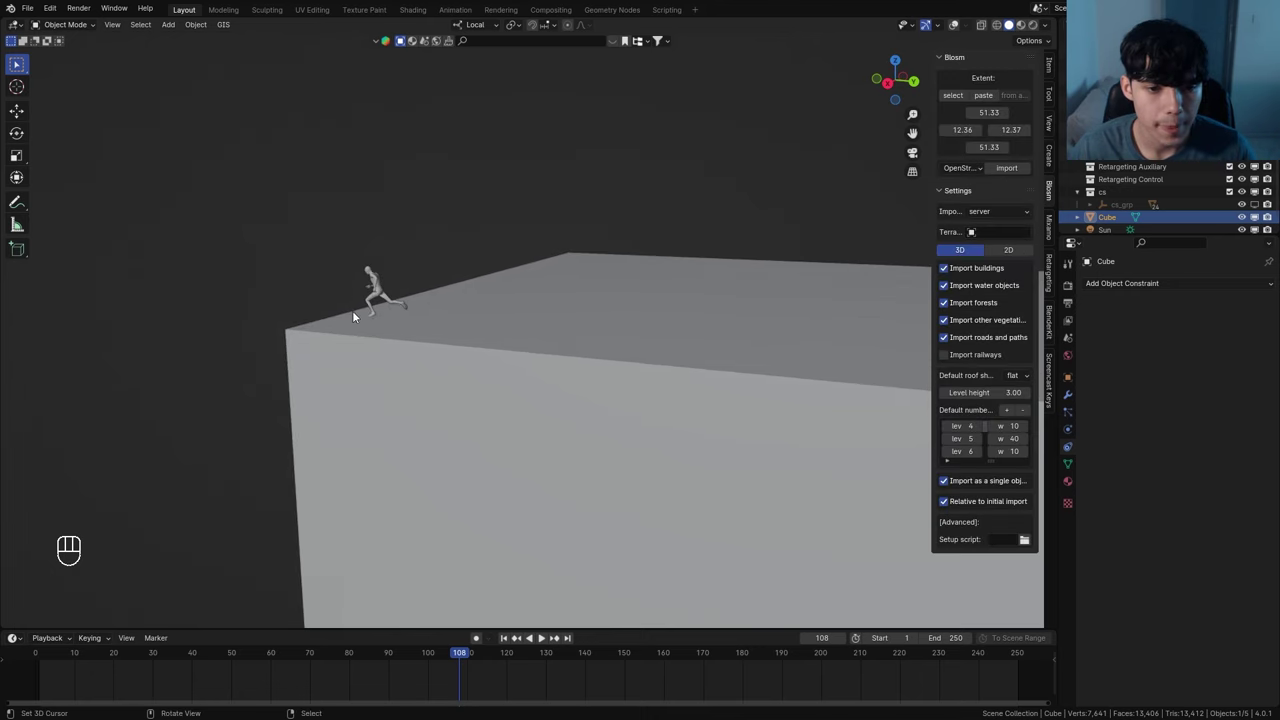
left_click(953, 95)
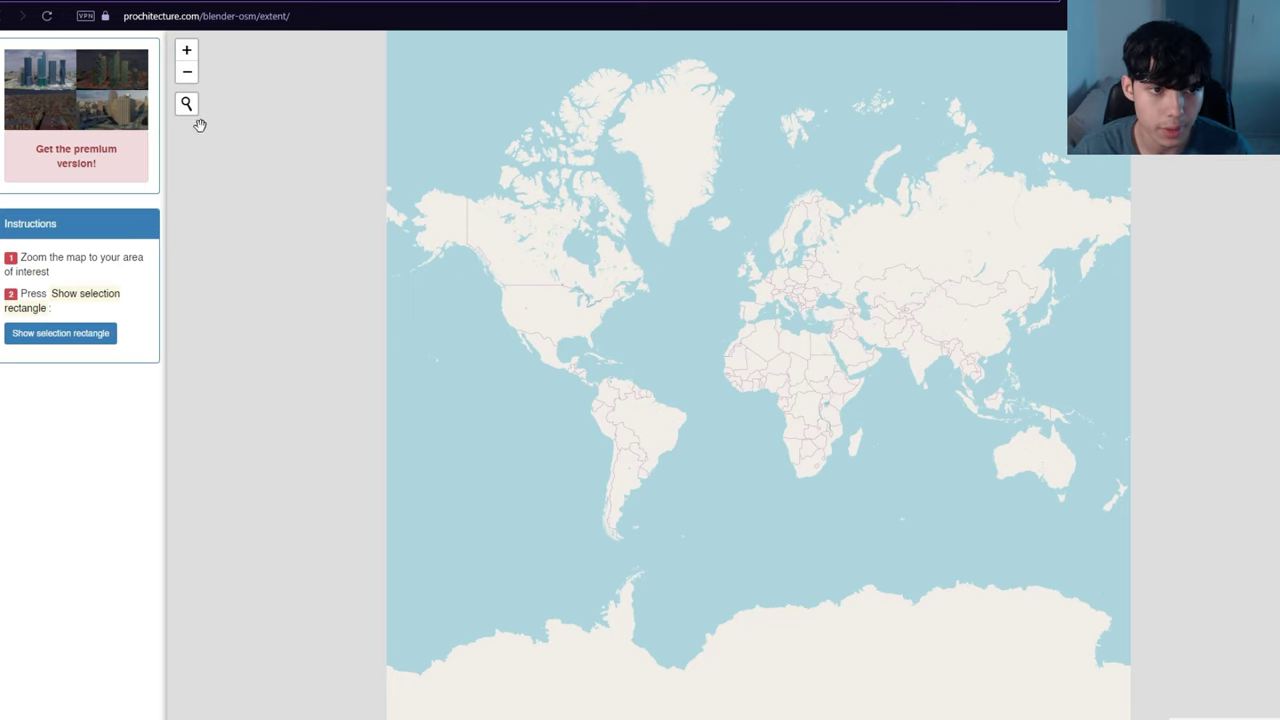
mouse_move(195, 117)
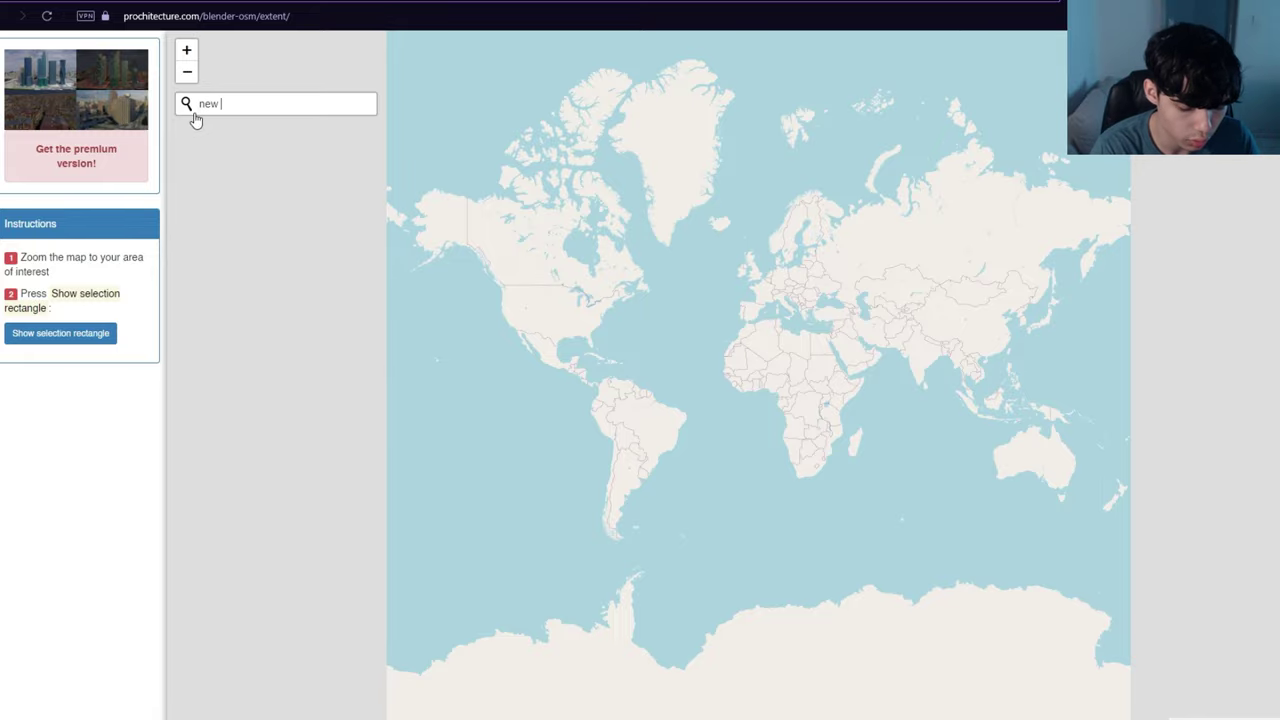
key("Return")
Fit a selection rectangle of about 1.1 x 1.0 km over Midtown Manhattan south of Central Park and copy its coordinates
scroll(732, 443, "up", 3)
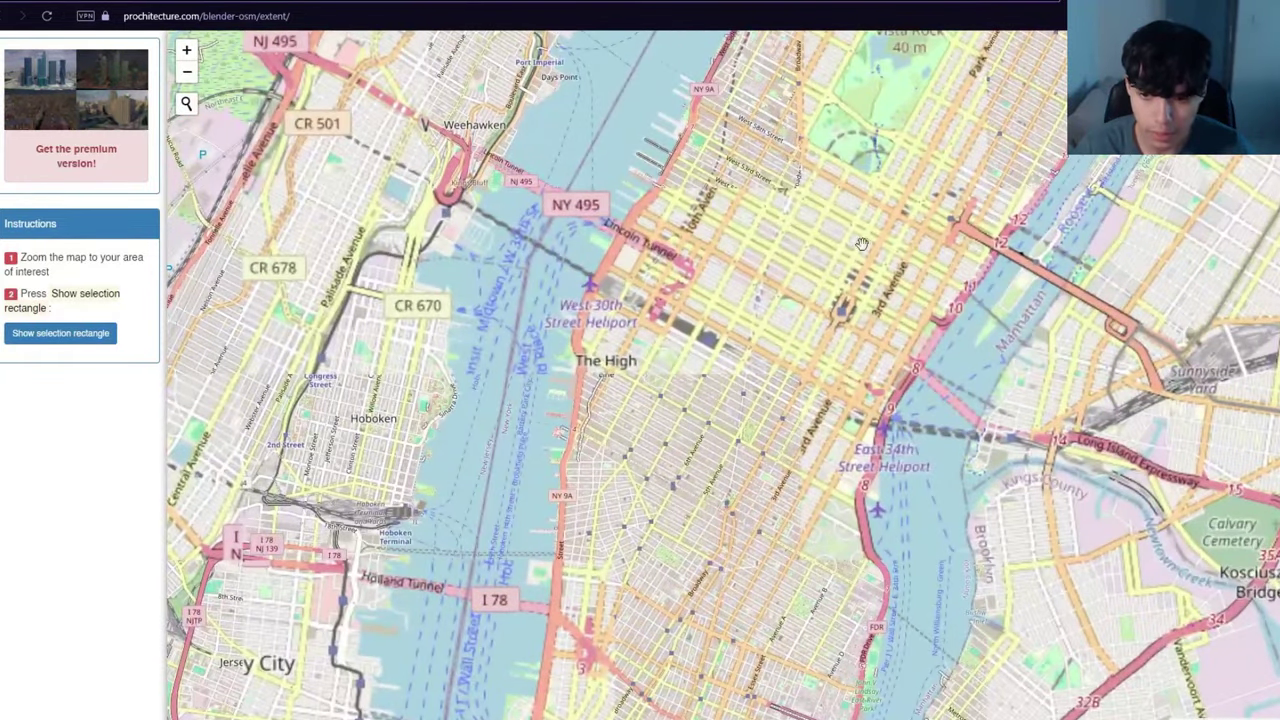
left_click_drag(806, 197, 639, 362)
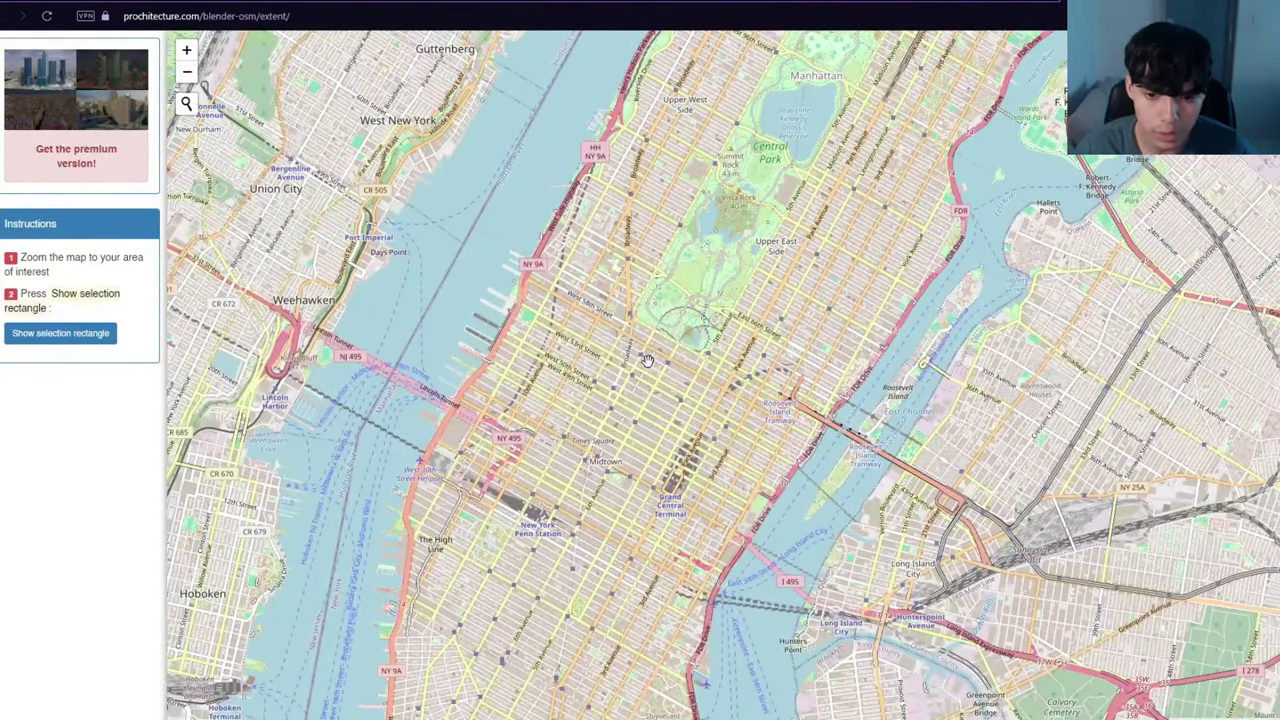
scroll(648, 361, "up", 1)
scroll(648, 360, "up", 1)
scroll(640, 362, "up", 1)
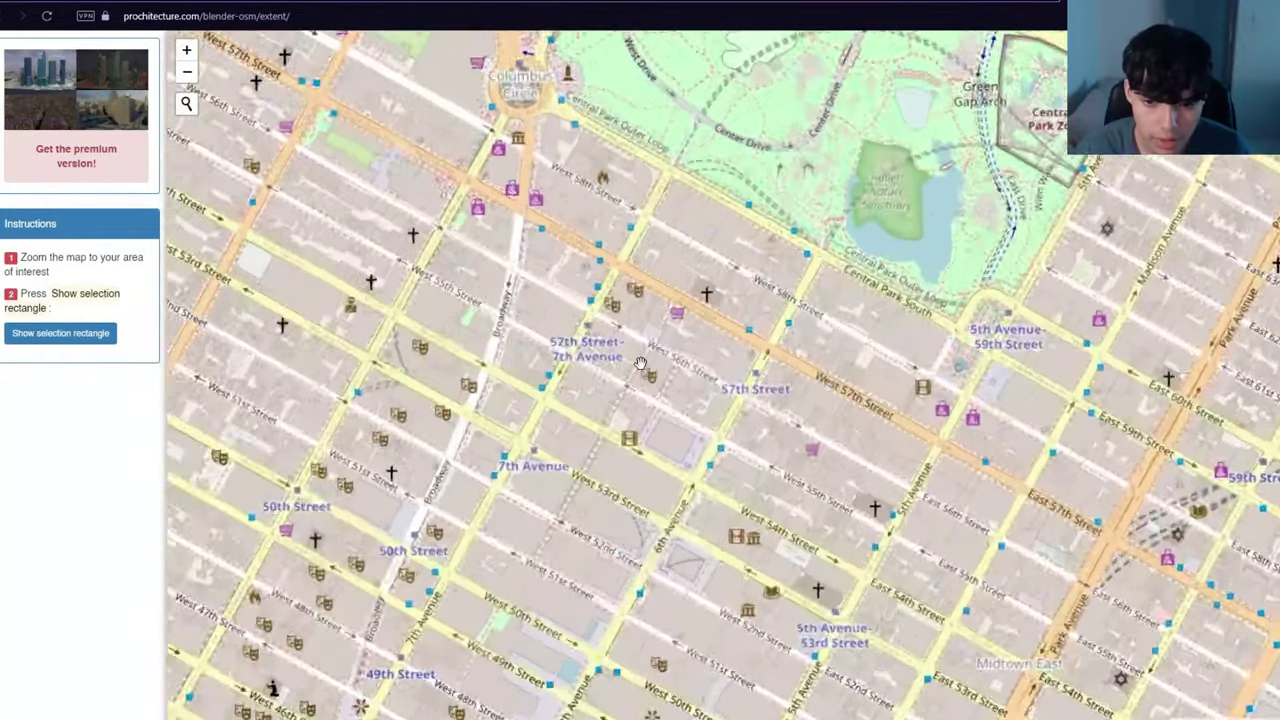
scroll(632, 368, "down", 1)
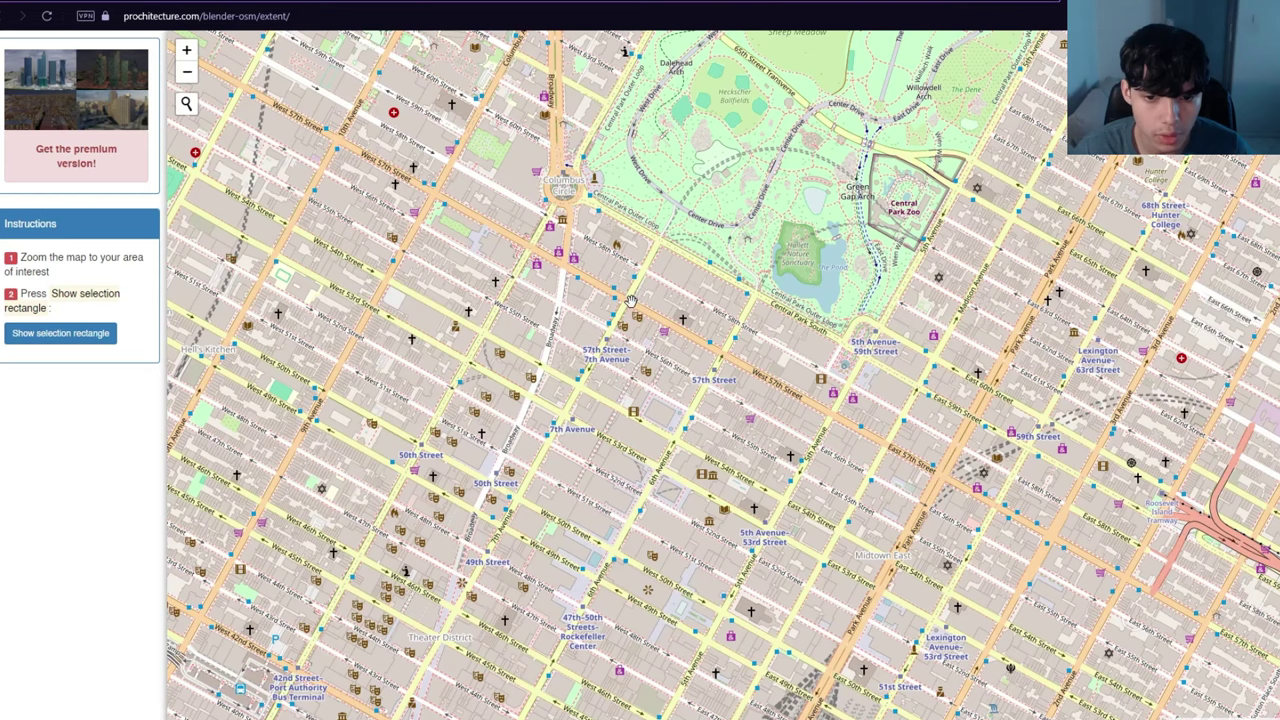
left_click(79, 335)
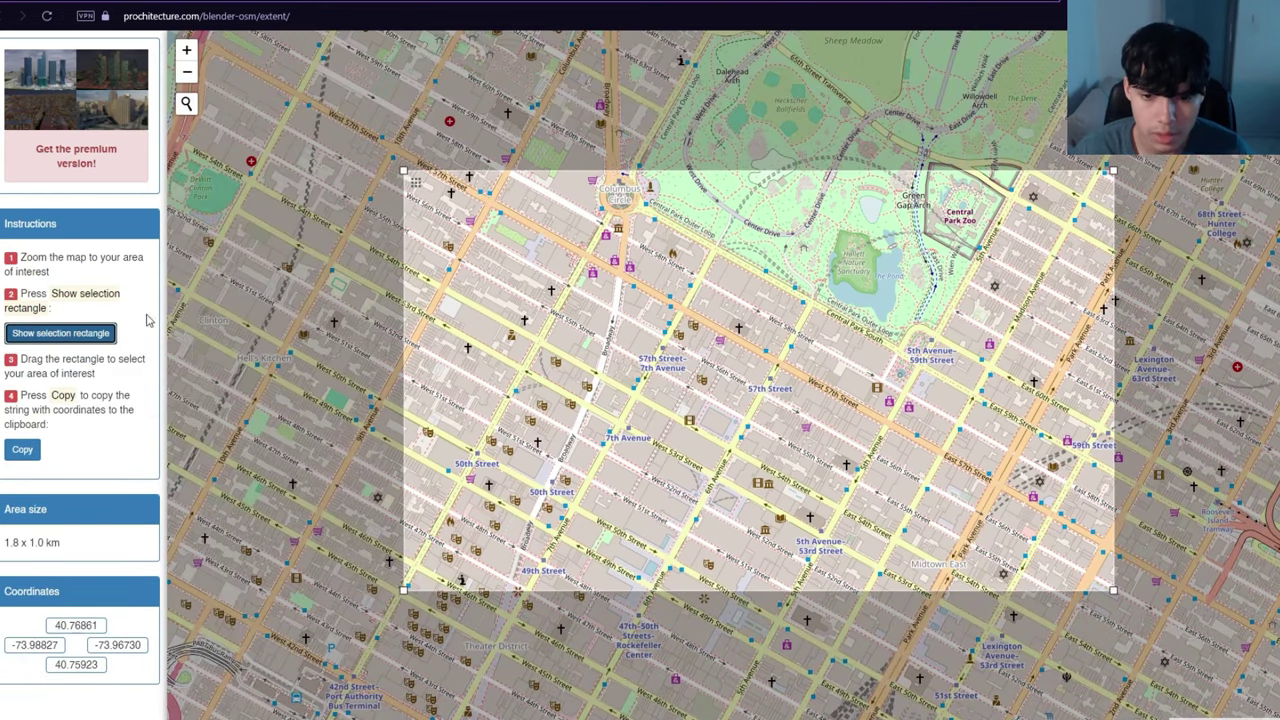
left_click_drag(403, 172, 600, 229)
left_click_drag(600, 591, 548, 515)
left_click_drag(1110, 237, 857, 257)
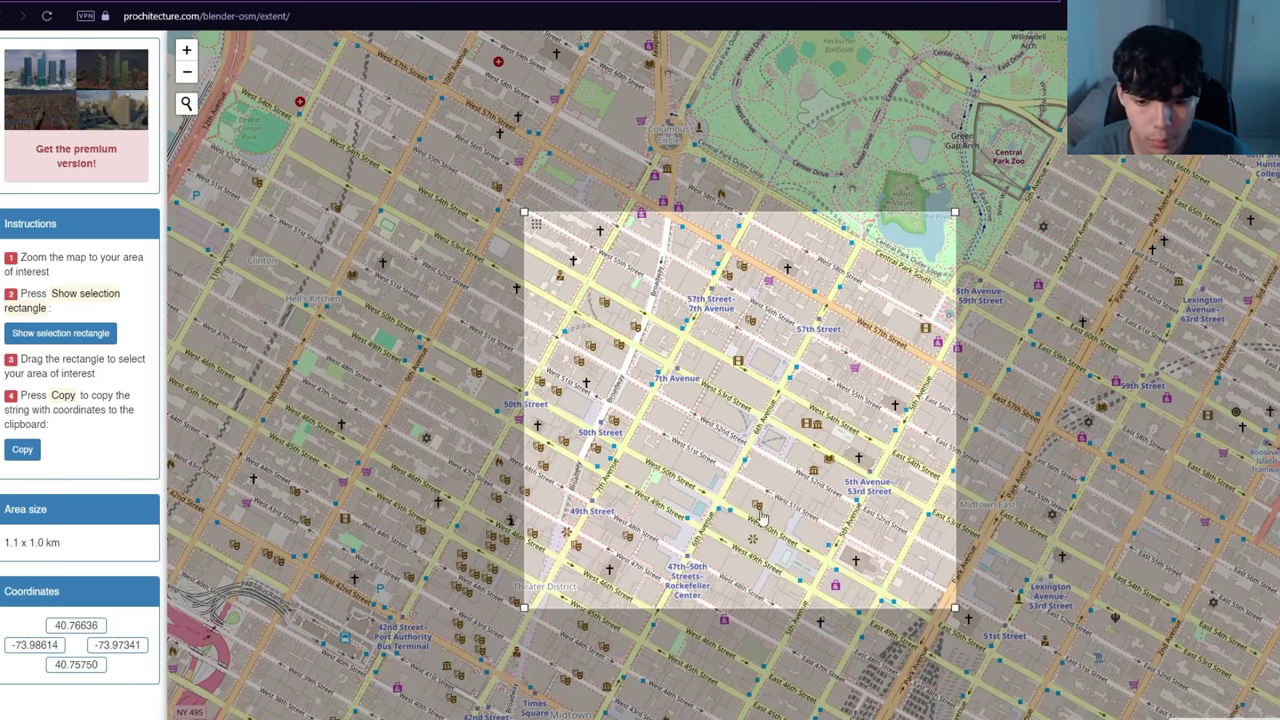
left_click(27, 451)
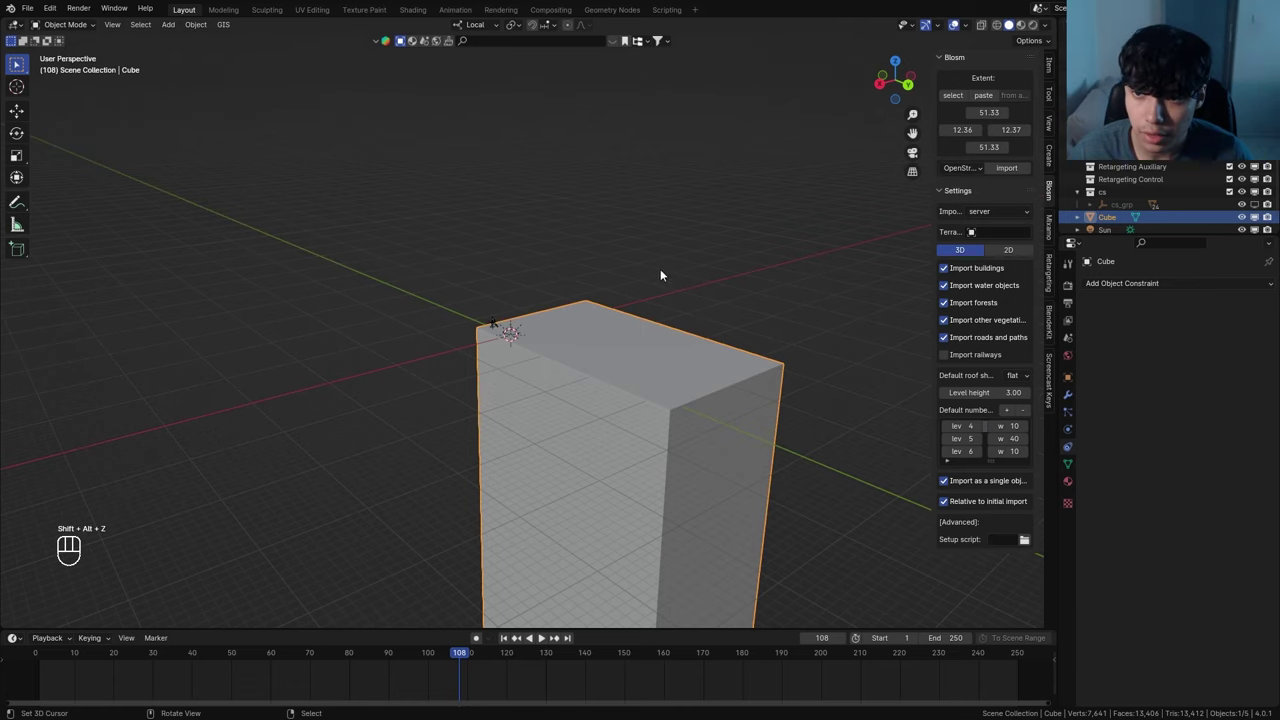
Paste the copied extent into Blosm in Blender and import only the buildings, roads and paths from OpenStreetMap
left_click(992, 96)
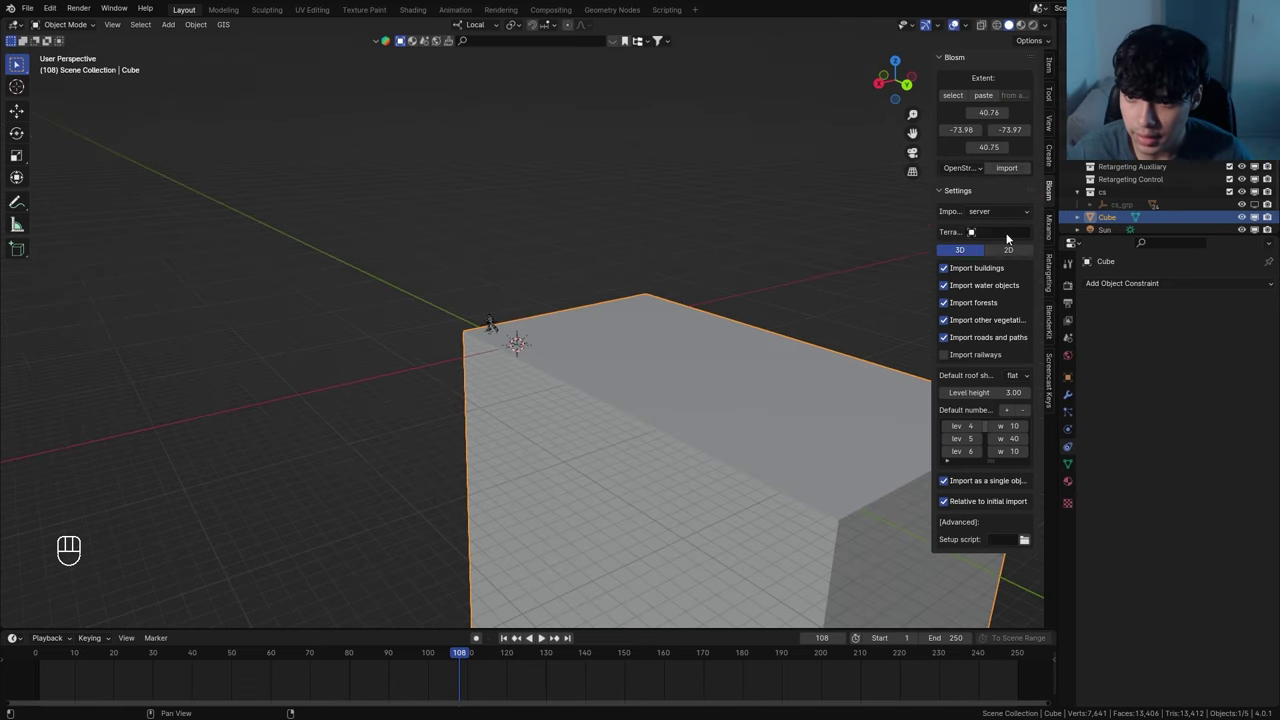
left_click(944, 320)
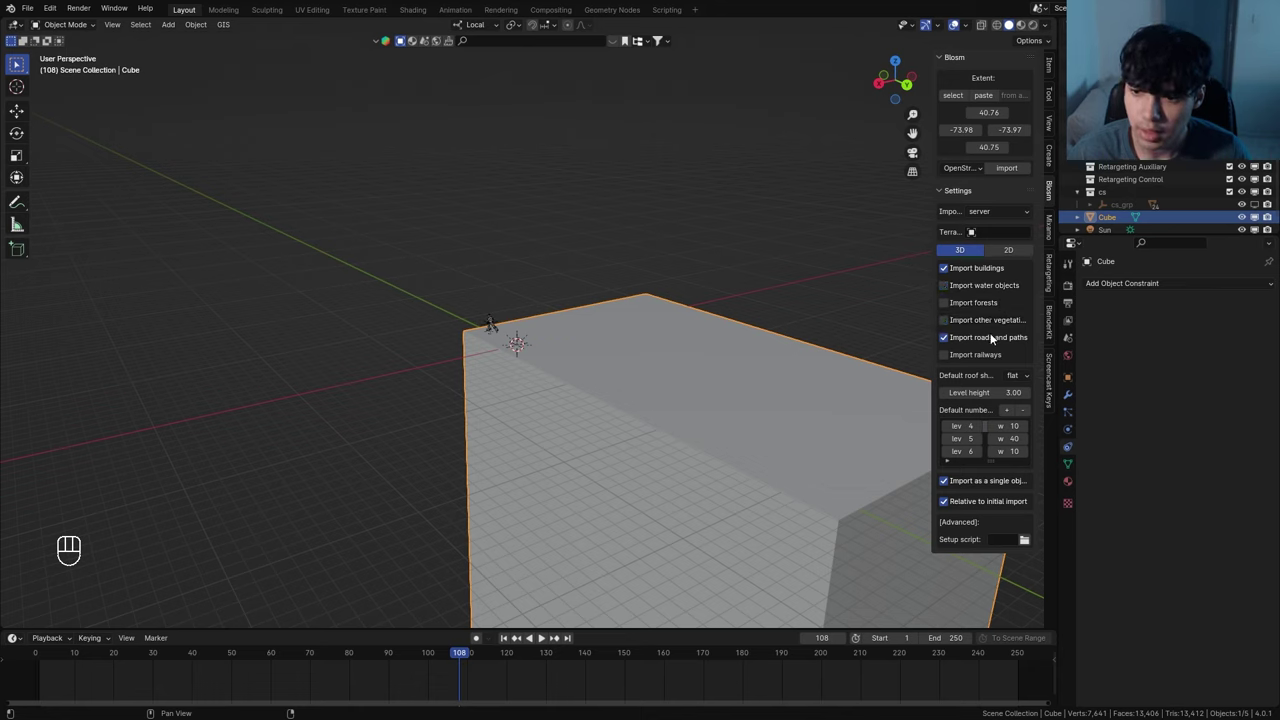
left_click_drag(933, 345, 888, 348)
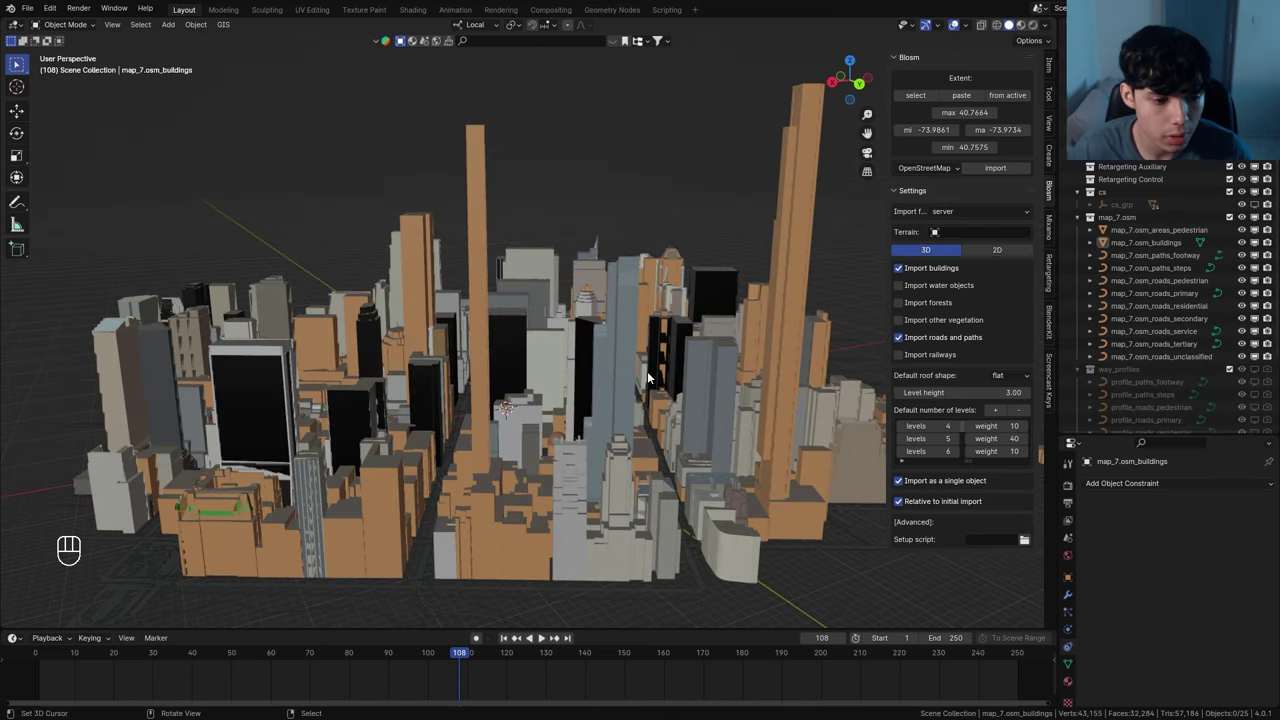
Clean up the imported map collection, keeping only the map_7.osm_buildings and map_7.osm_roads_primary objects
mouse_move(593, 406)
middle_mouse_down()
mouse_move(550, 399)
mouse_move(594, 402)
middle_mouse_up()
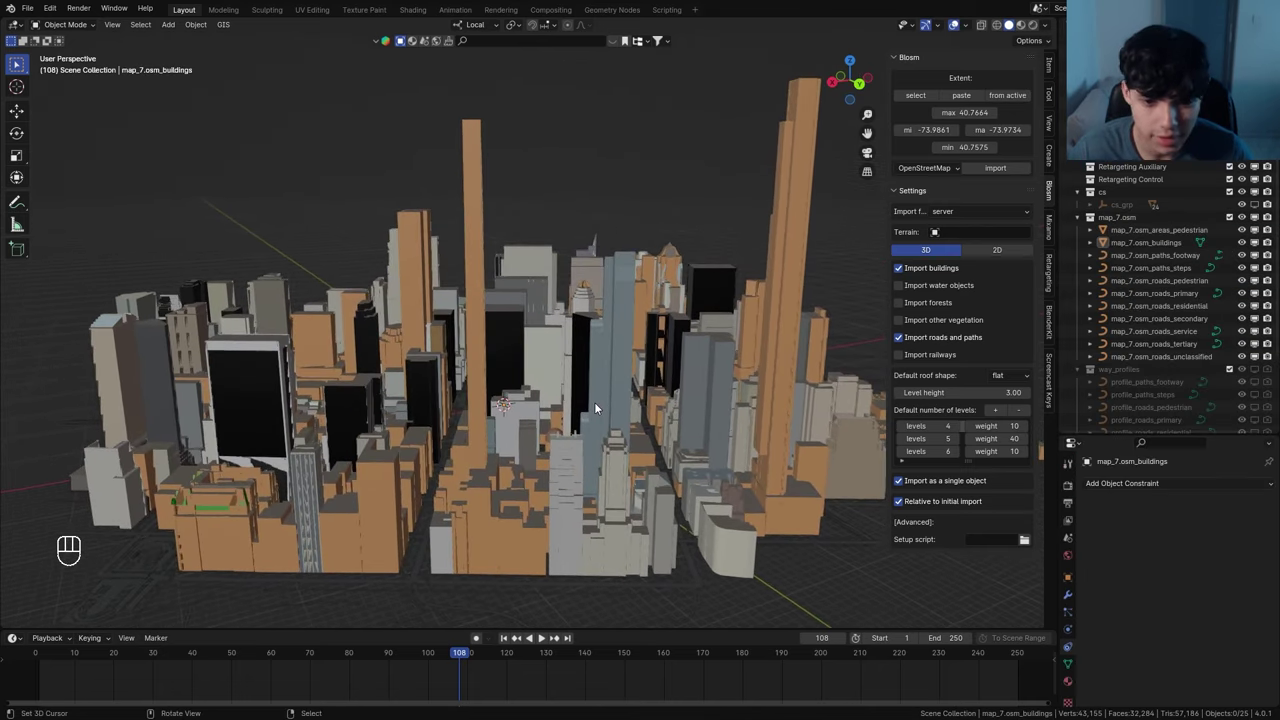
left_click(1158, 230)
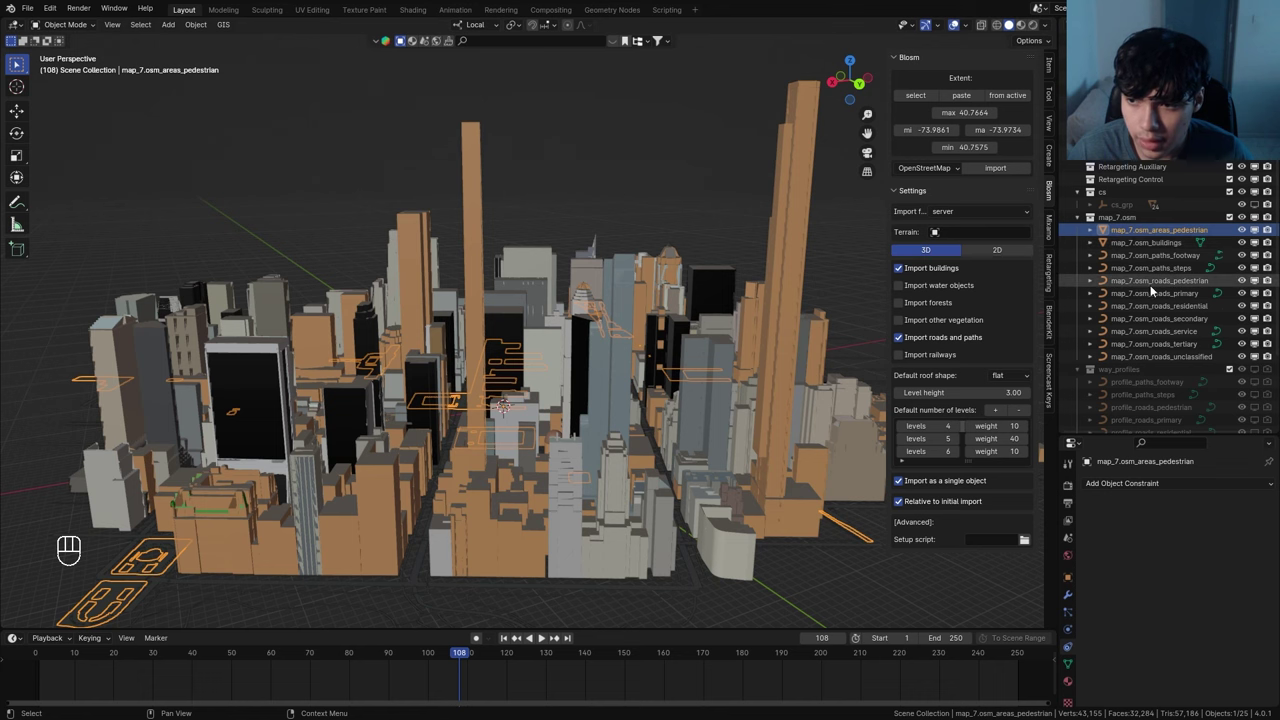
left_click(1150, 243)
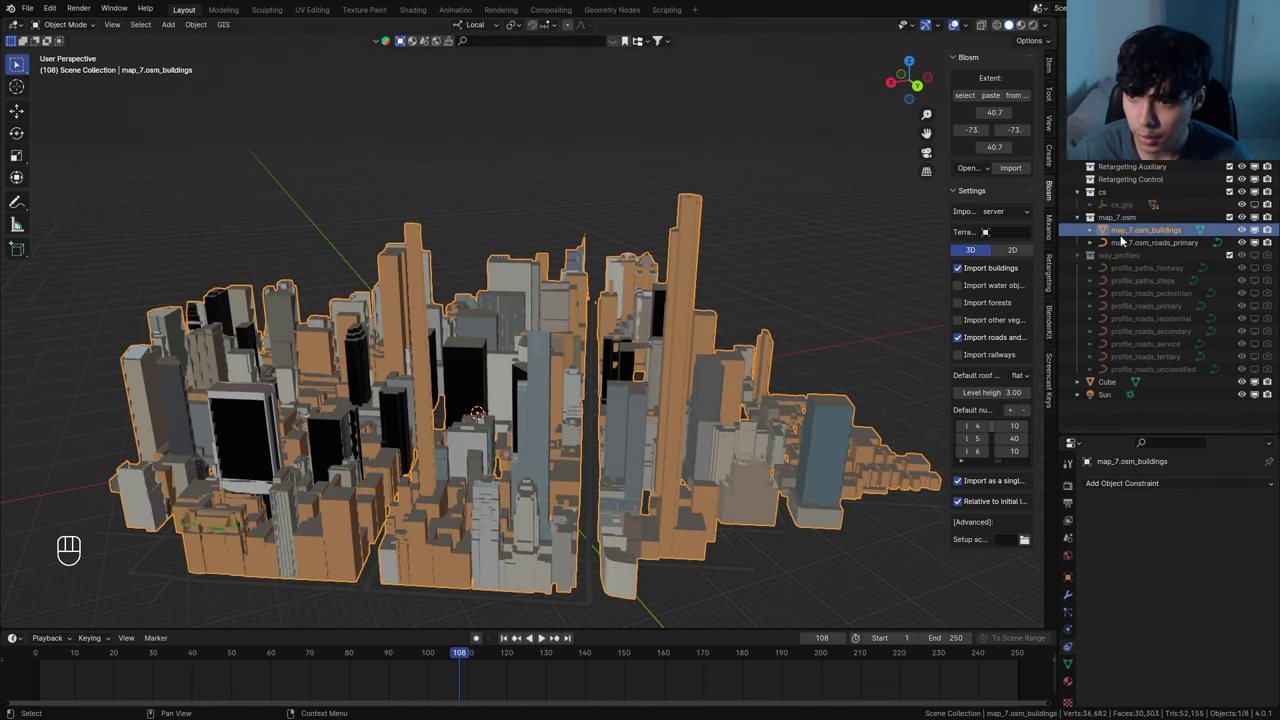
Select the city buildings and roads together and move them along Y so the cube stands among the towers
left_click(1124, 244)
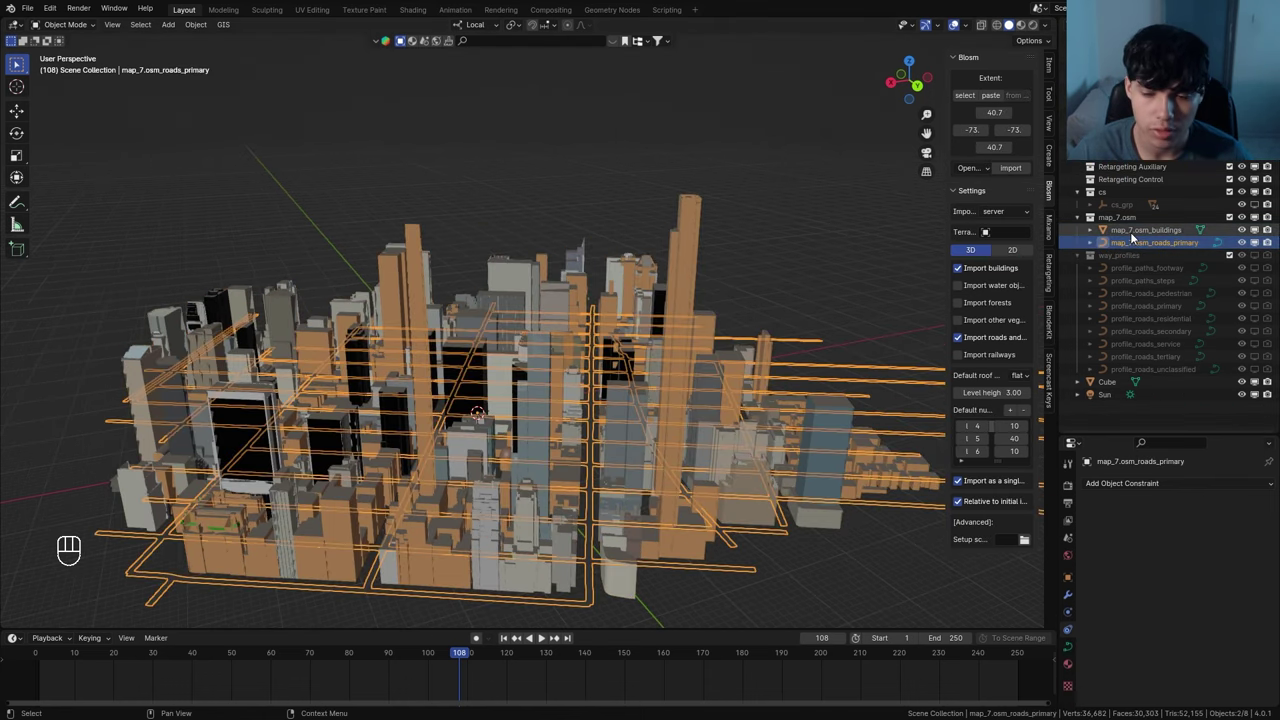
middle_click_drag(575, 372, 725, 395)
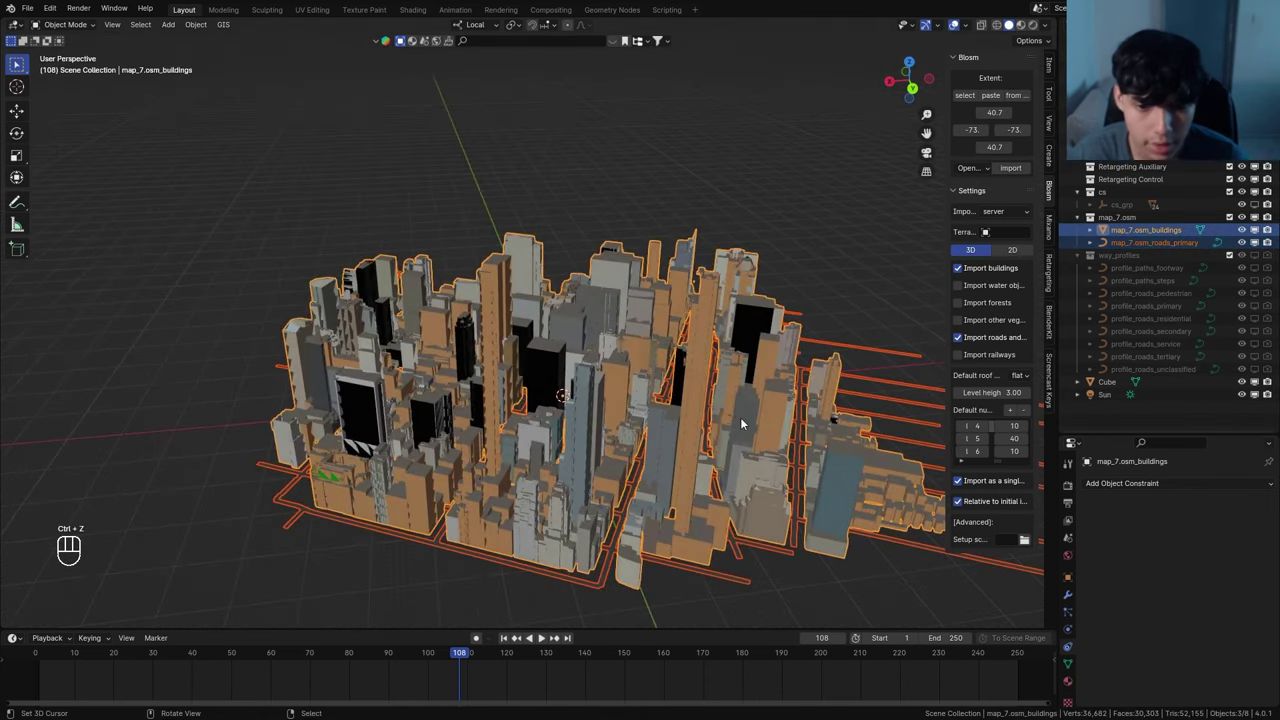
key("g")
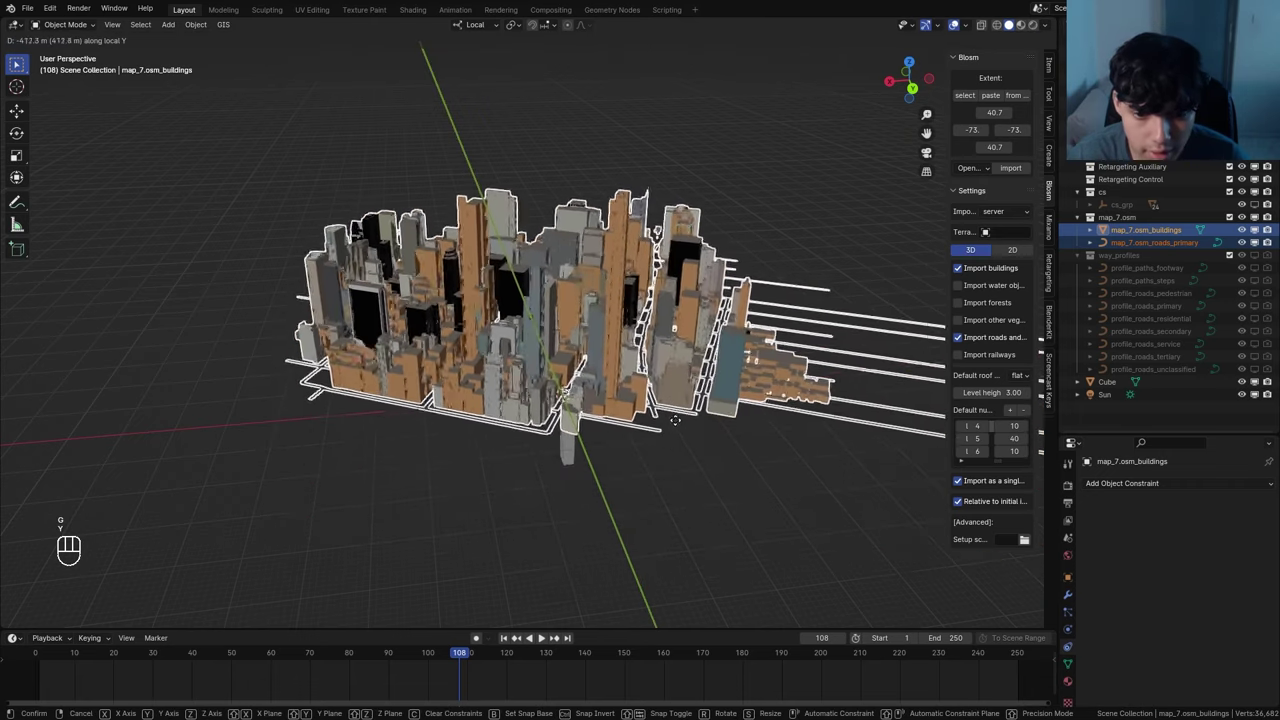
left_click(662, 428)
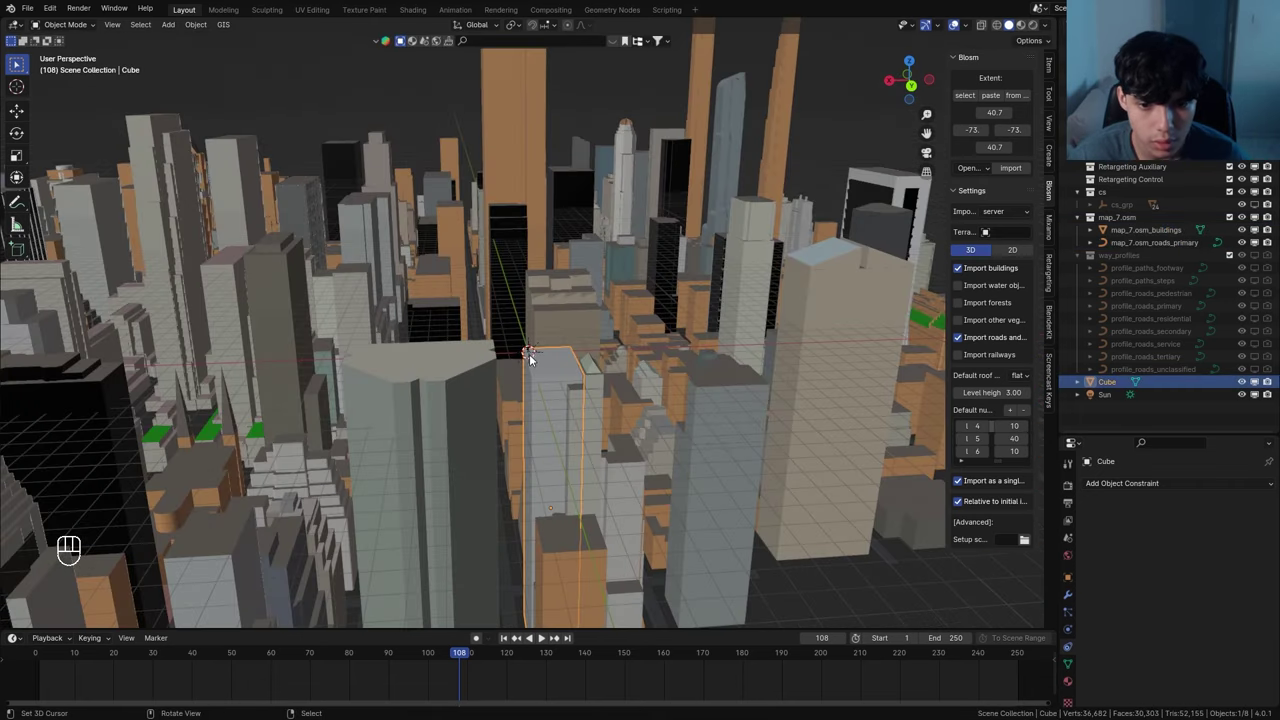
Examine the cube's placement in the city and scrub the timeline to review the character's run across its roof
scroll(530, 350, "up", 3)
scroll(521, 346, "up", 7)
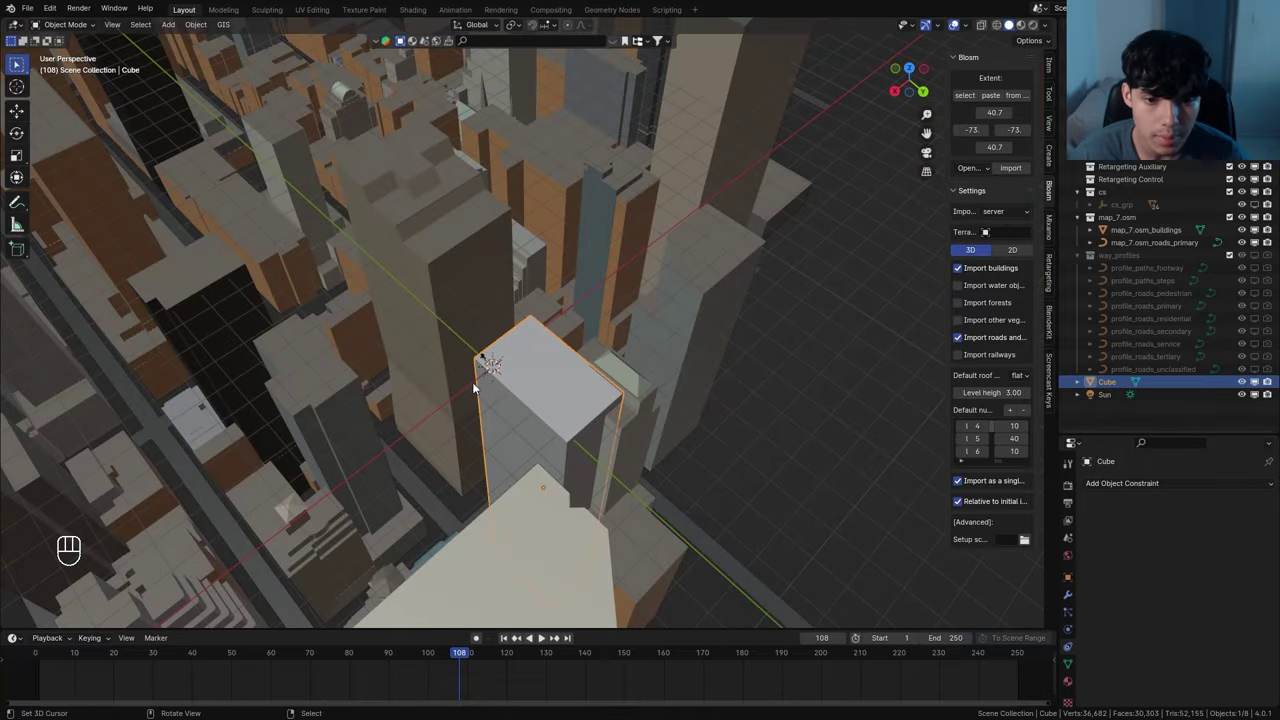
middle_click_drag(474, 388, 370, 308)
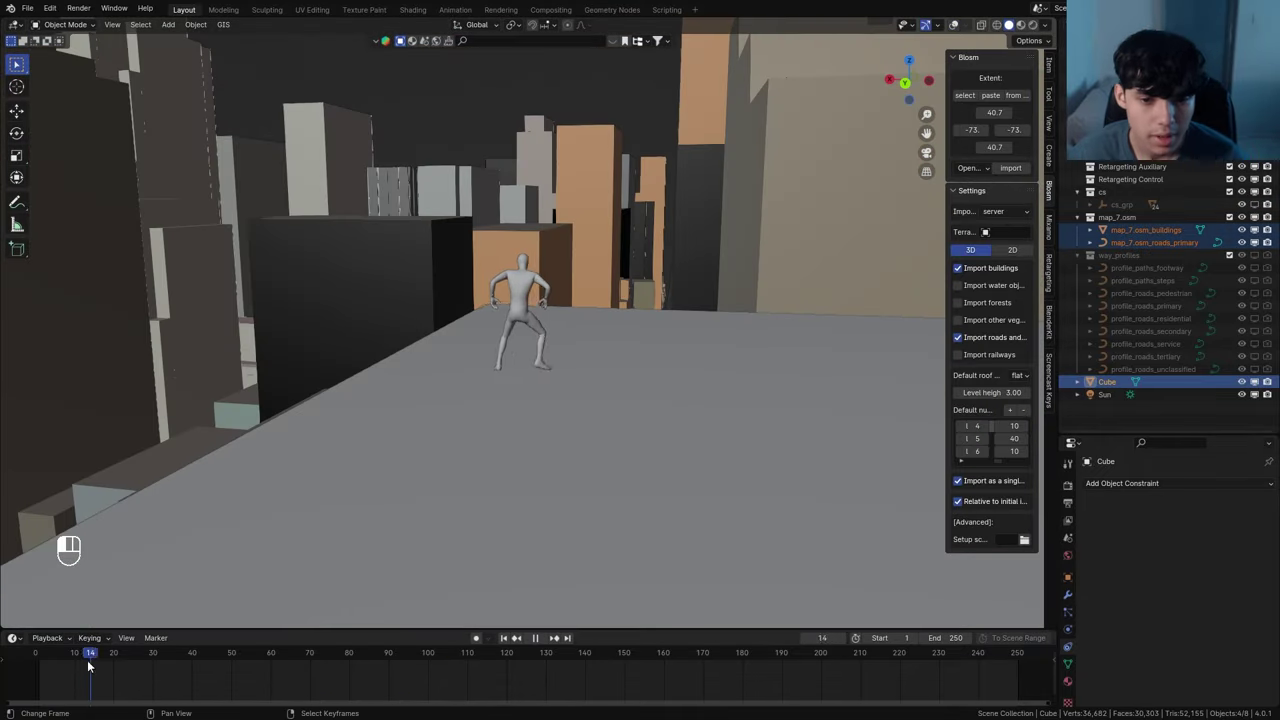
left_click_drag(89, 675, 187, 680)
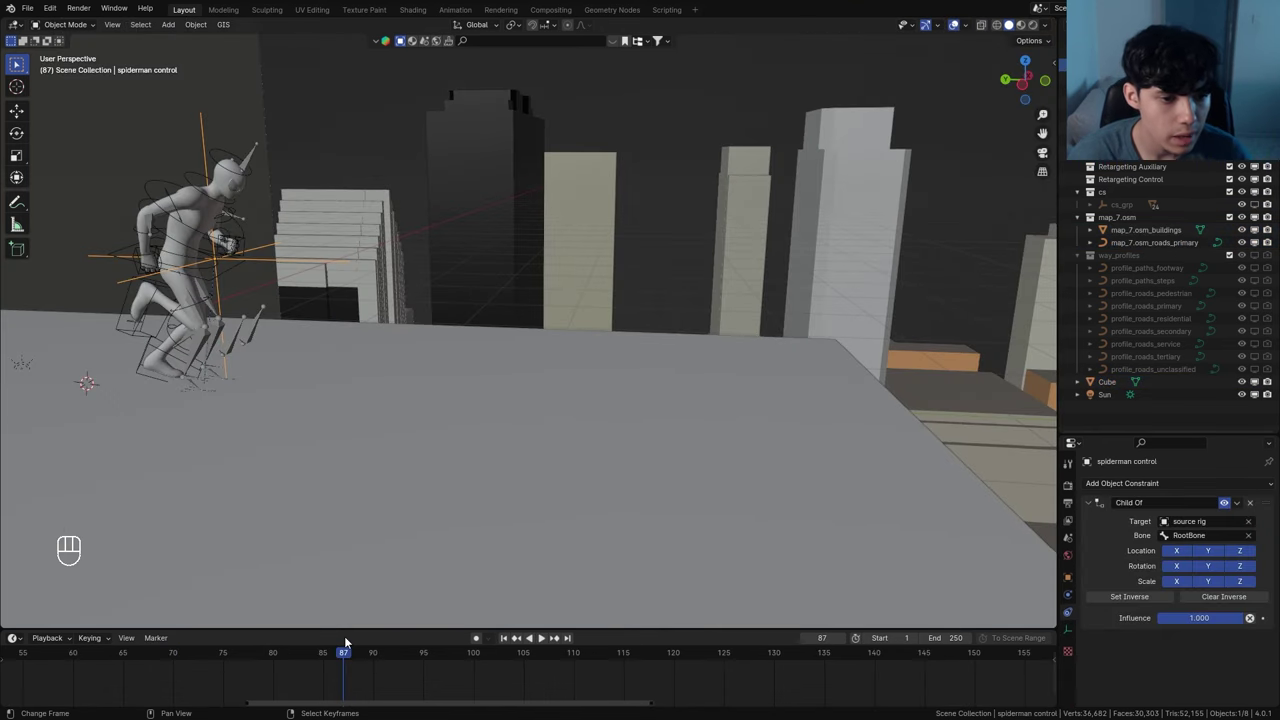
Keyframe the spiderman control with auto keying at frames 92 and 102, moving it along Y and Z for the rooftop jump
left_click_drag(331, 676, 393, 677)
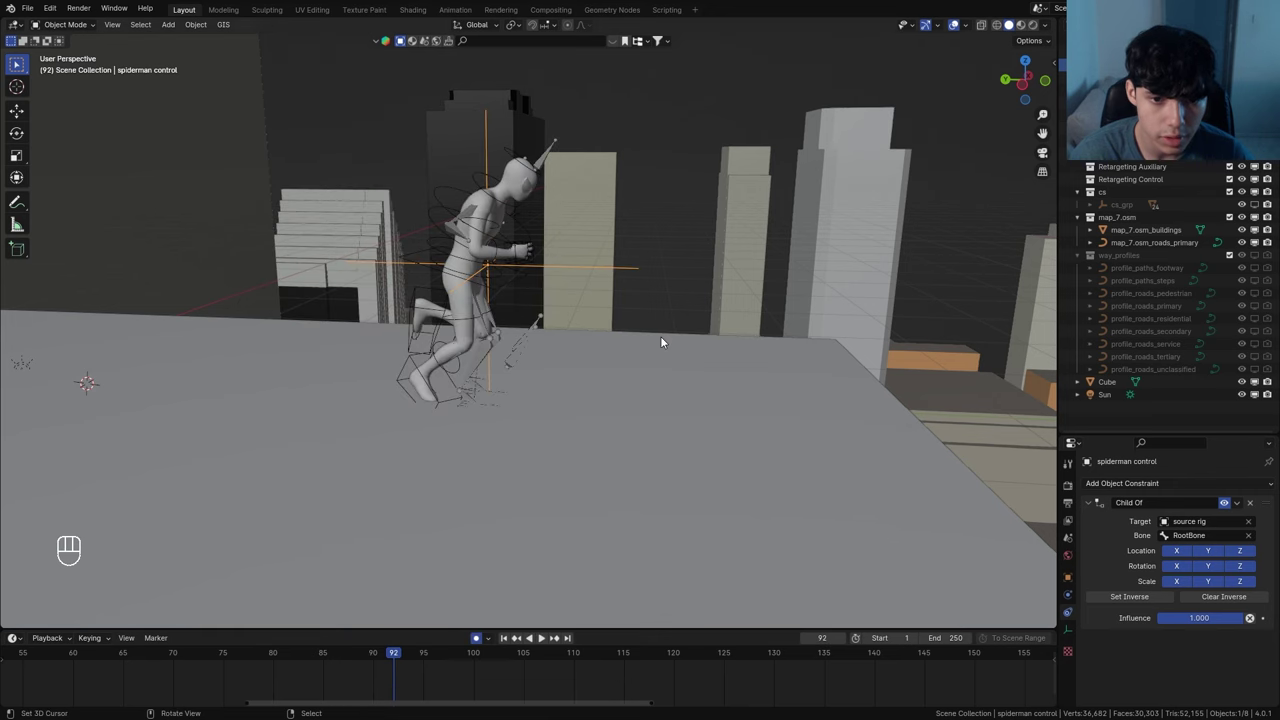
key("g")
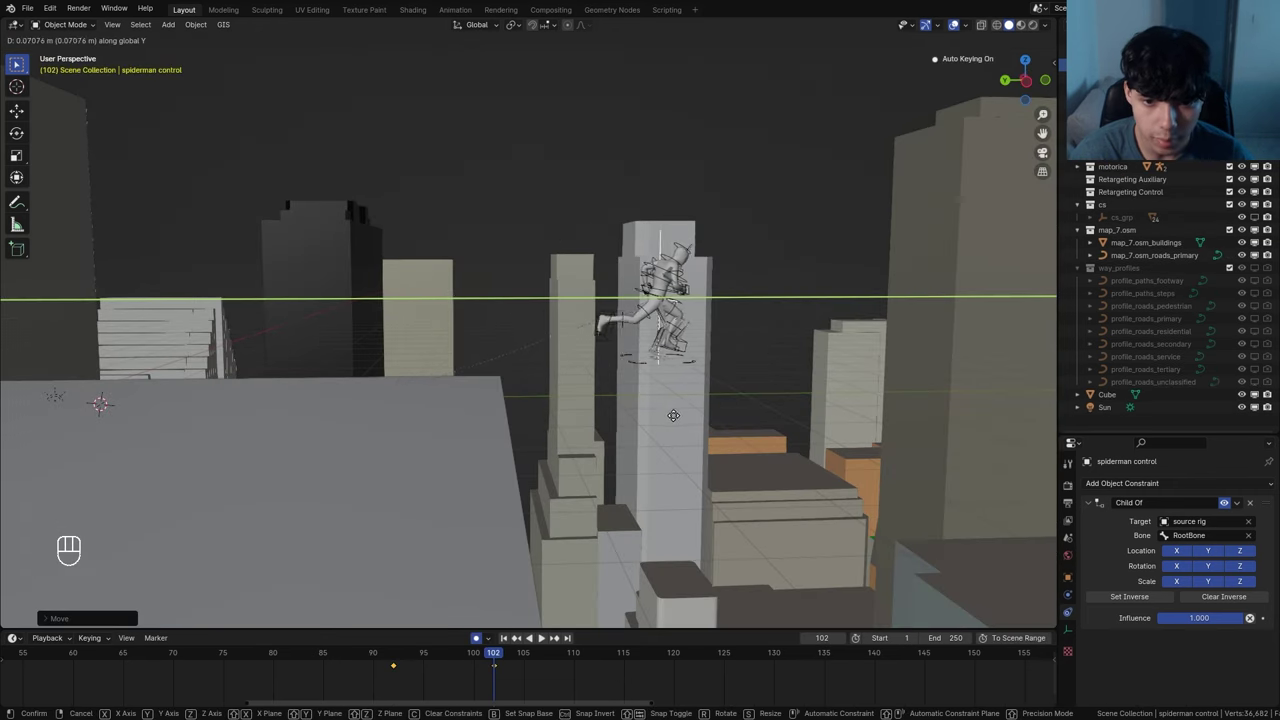
key("z")
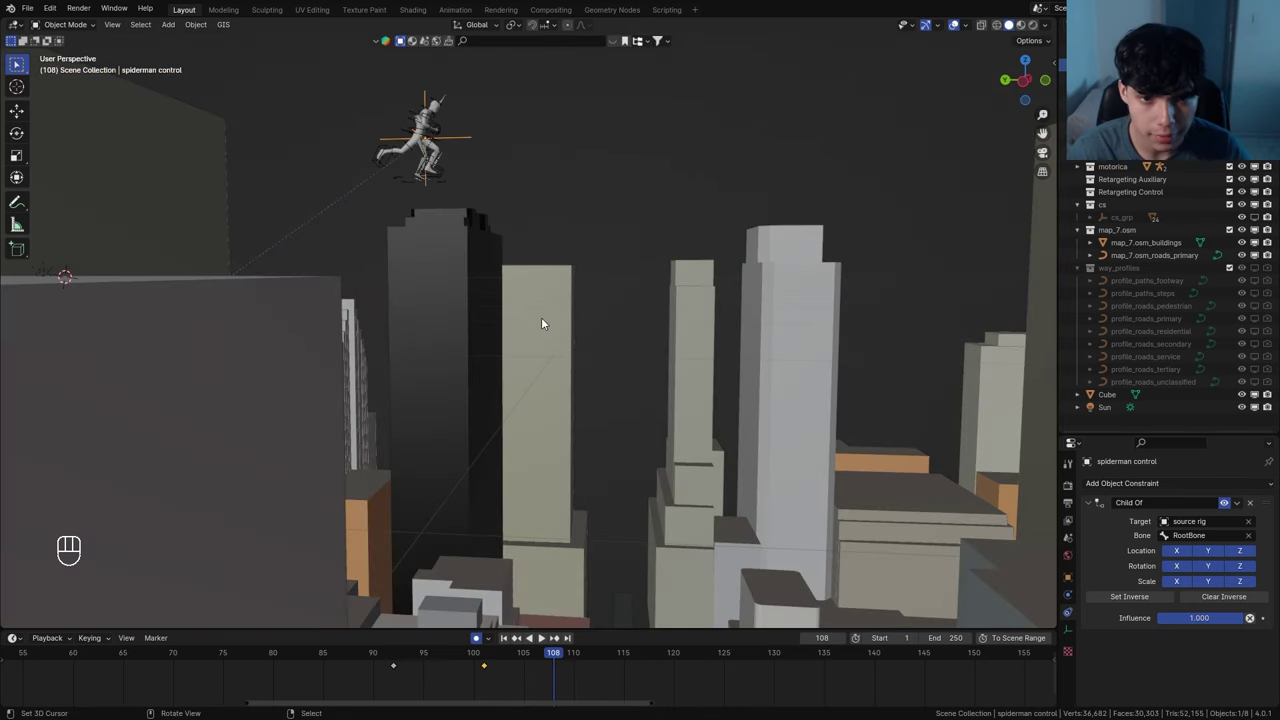
Lower the spiderman control along Z from frame 108 and adjust it along X to keyframe the fall beside the building
key("g")
key("z")
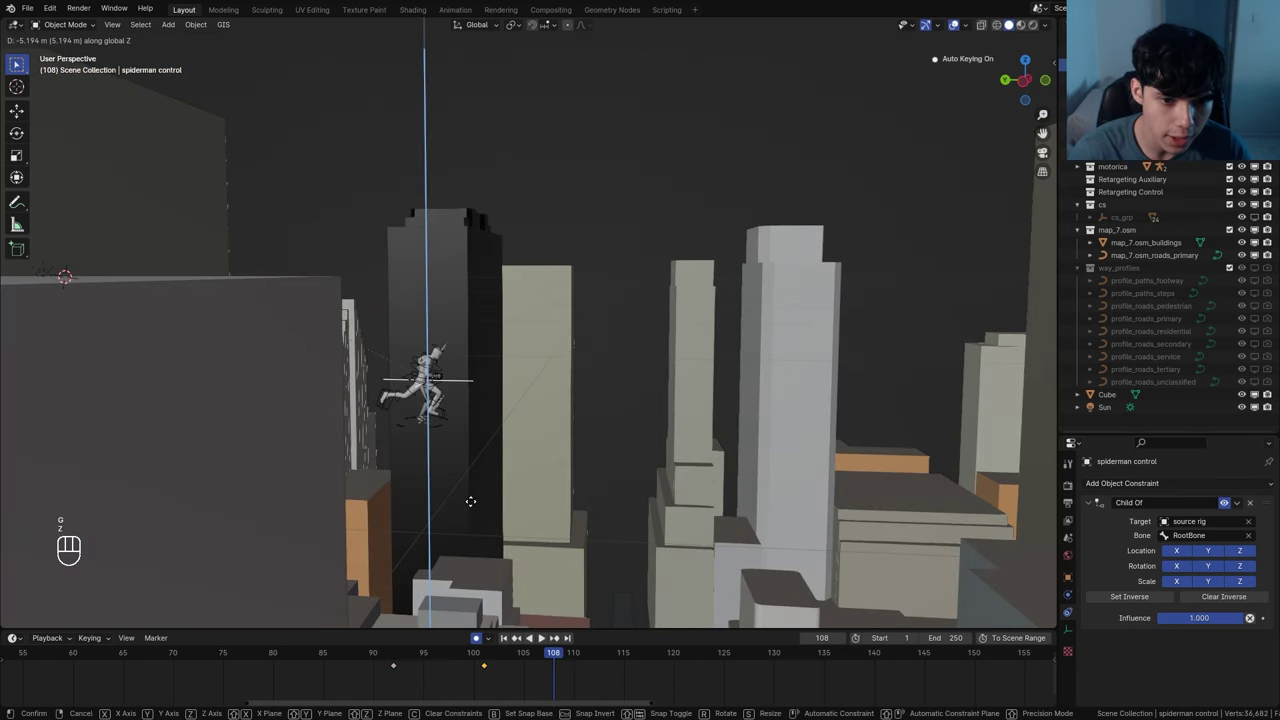
key("g")
key("x")
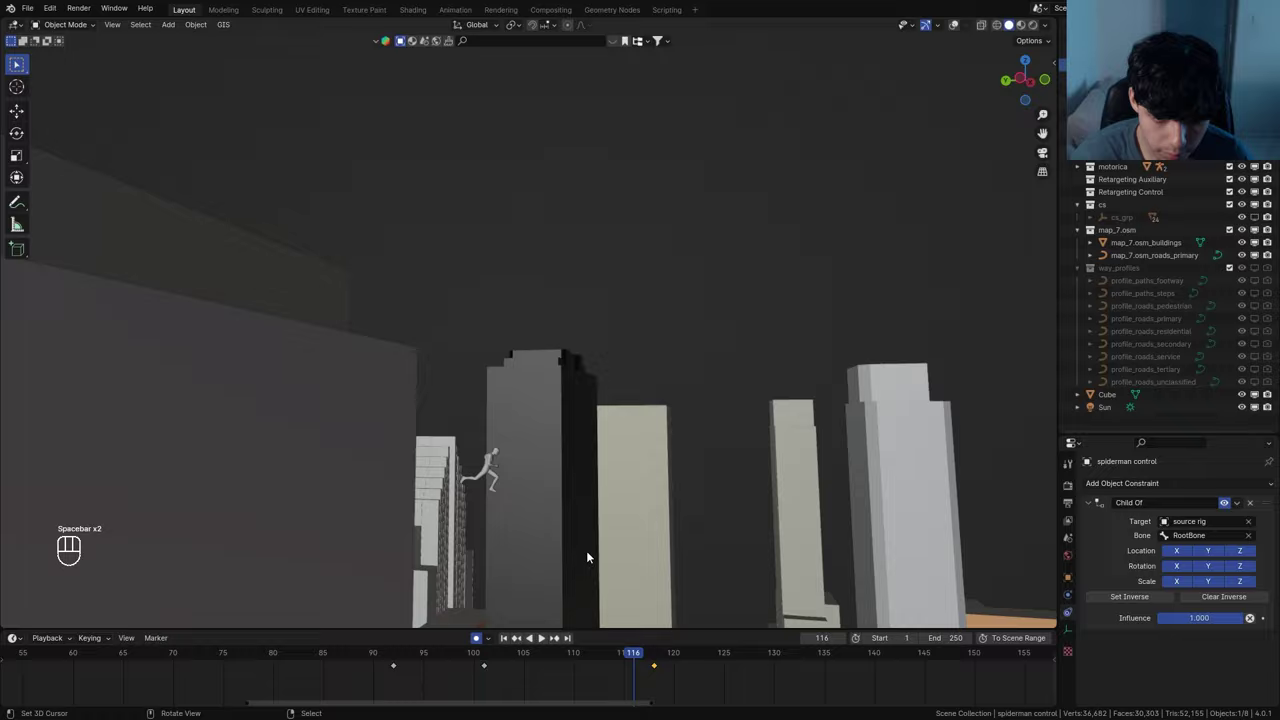
Scrub through the rooftop jump, then split the viewport and turn the new lower area into a Graph Editor
middle_click_drag(587, 552, 368, 508)
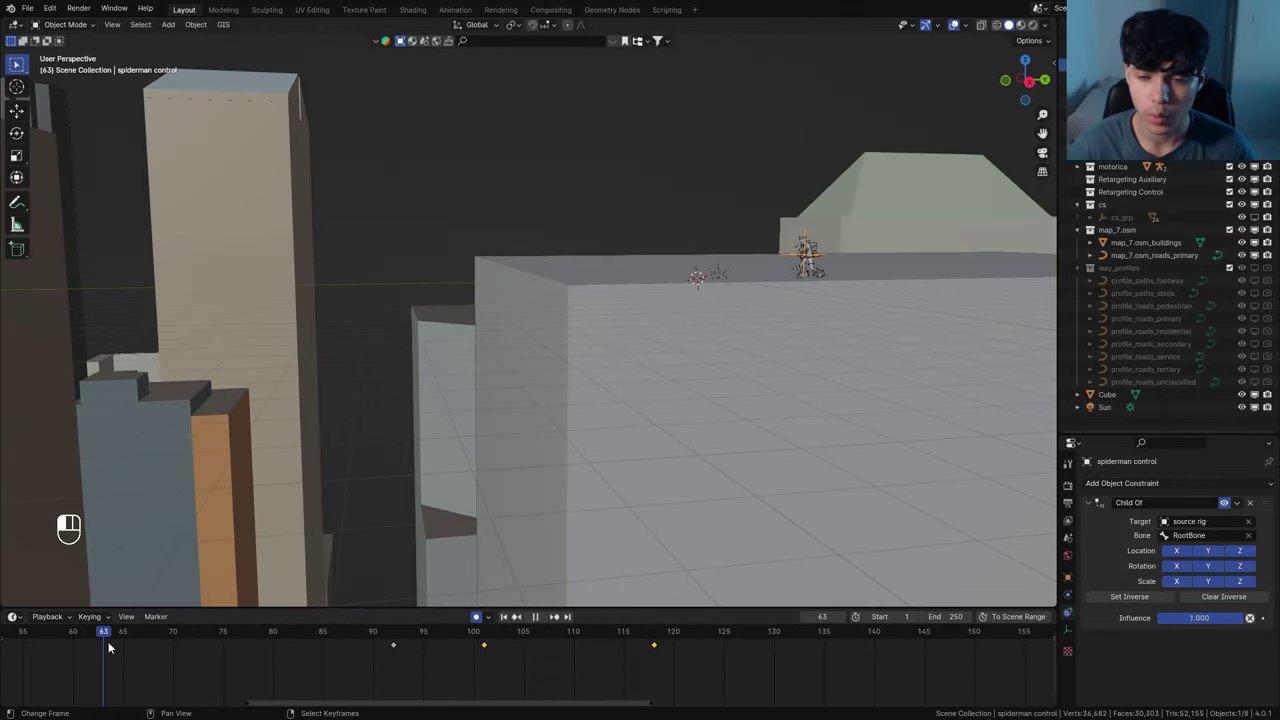
left_click_drag(108, 641, 352, 641)
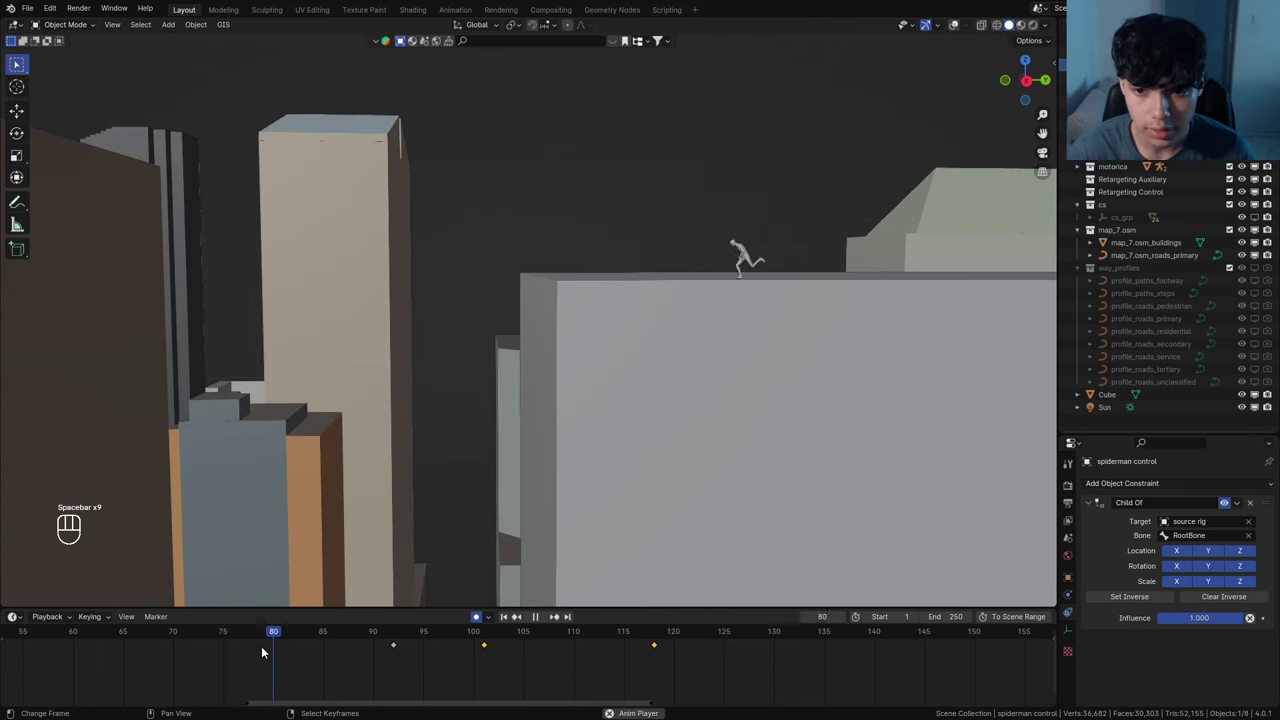
key("space")
left_click_drag(4, 603, 36, 445)
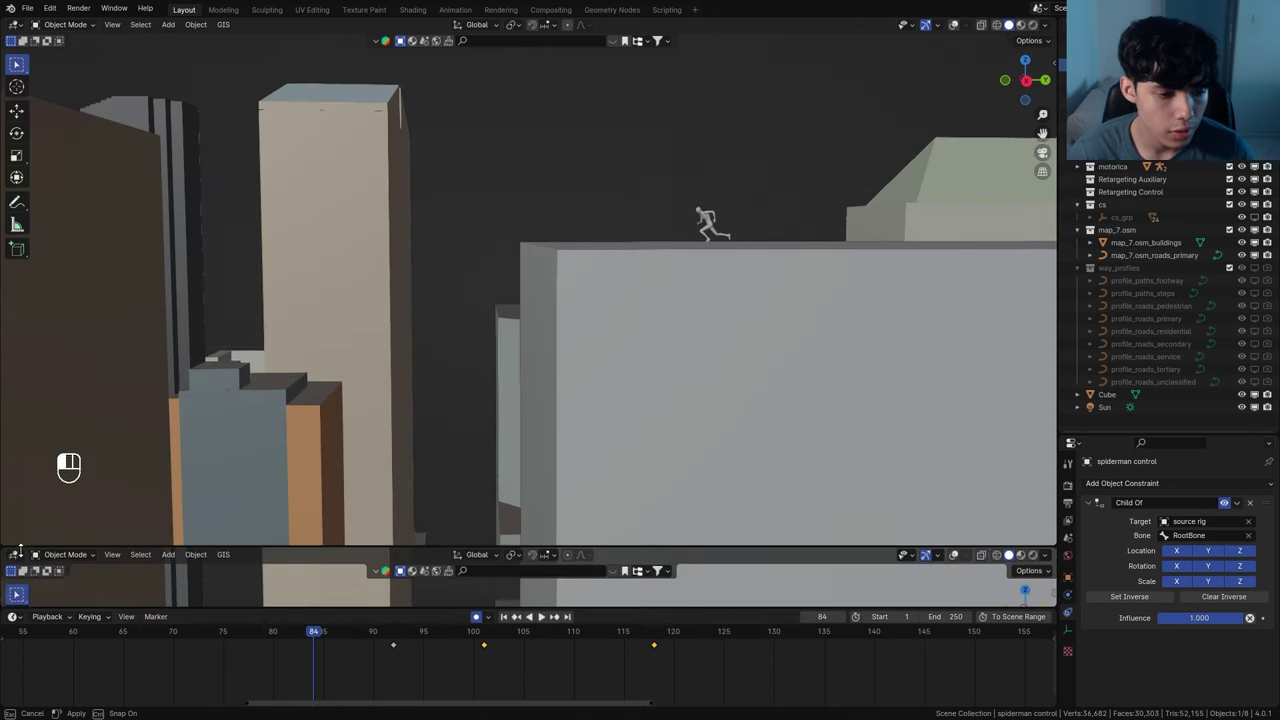
left_click(17, 454)
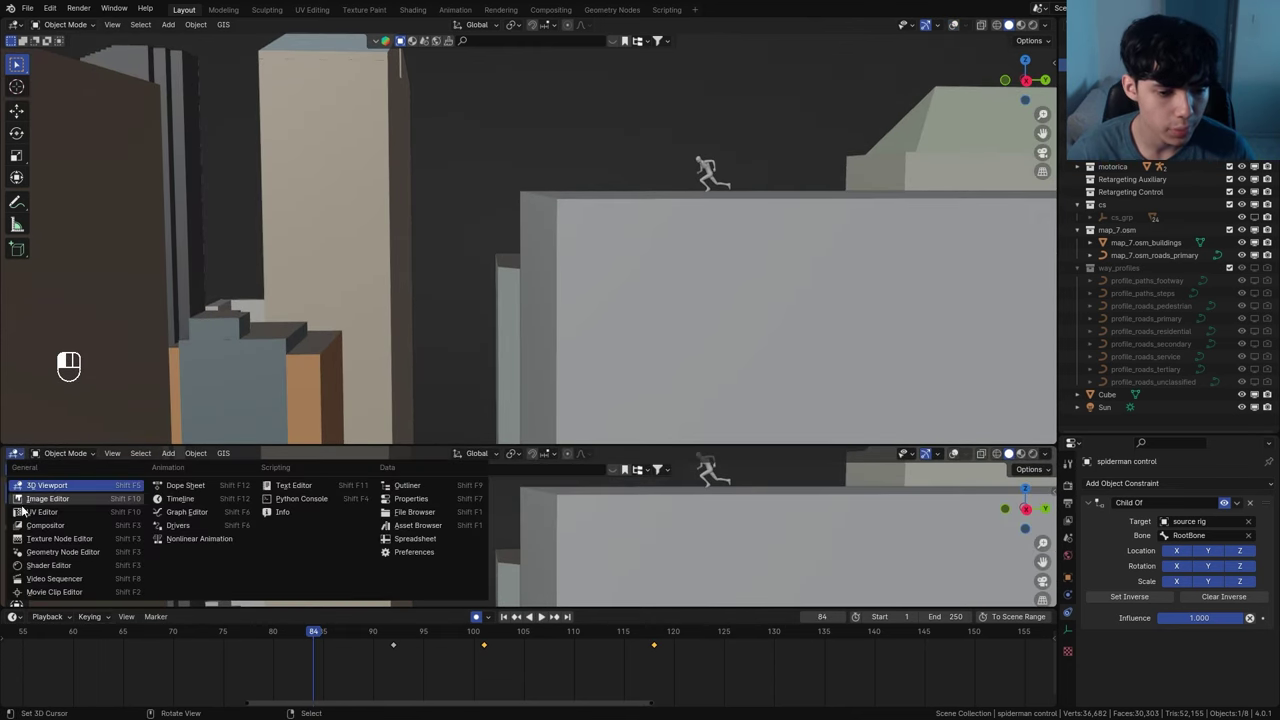
left_click(187, 511)
scroll(458, 553, "up", 4)
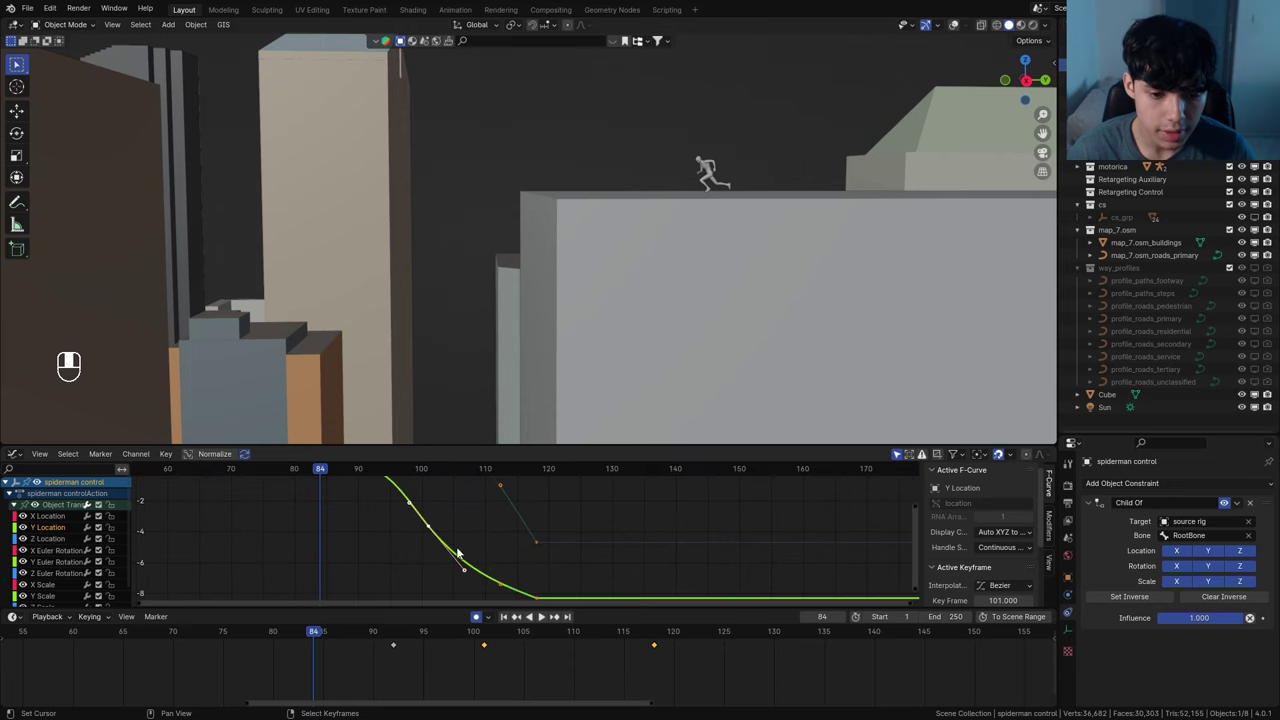
Reshape the spiderman control's Y and Z Location curves by adjusting the Bezier handles at frame 101, and play back the jump
right_click(460, 570)
right_click(427, 528)
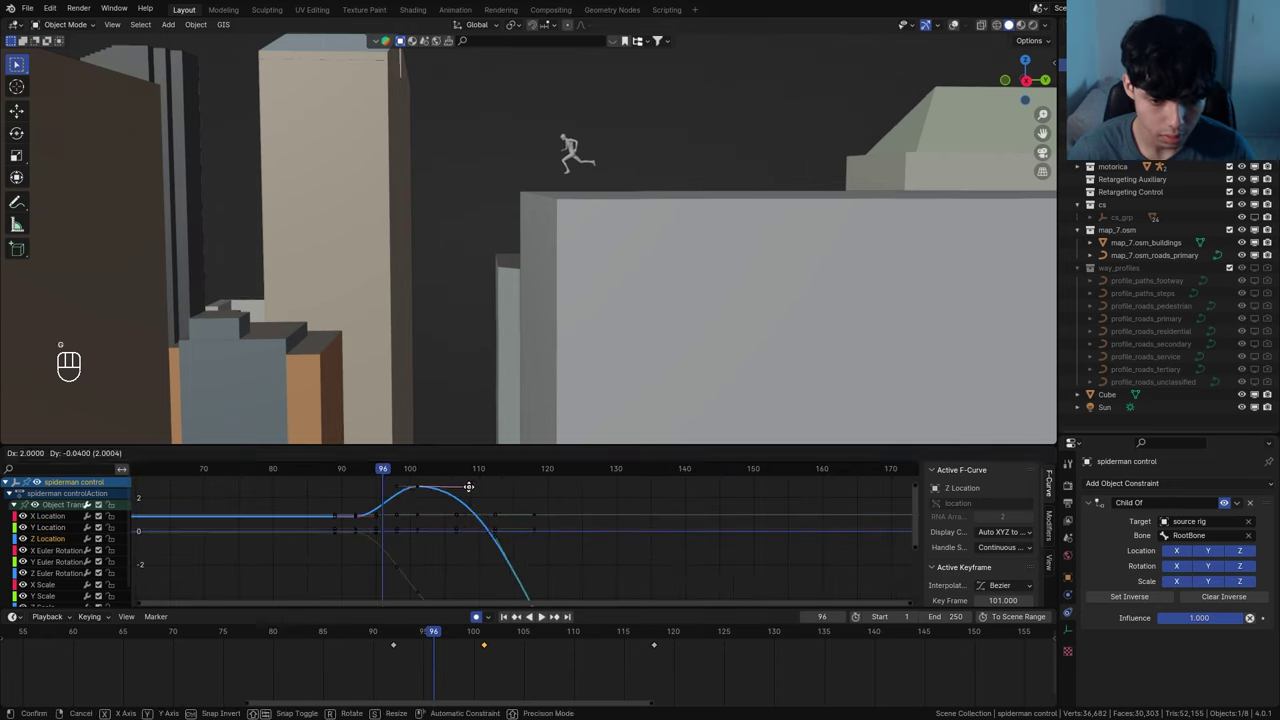
key("space")
key("space")
key("space")
key("space")
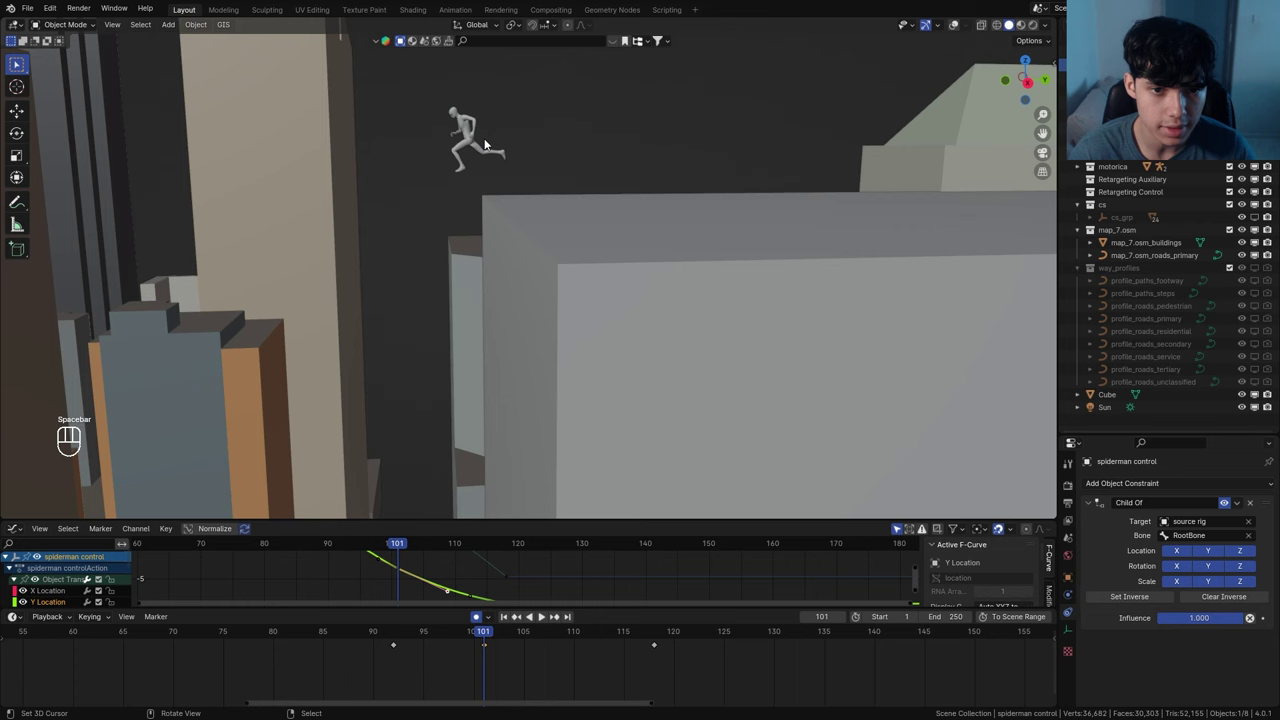
Keyframe the spiderman control's flip by rotating it about global X at frames 101 and 118
key("alt+shift+z")
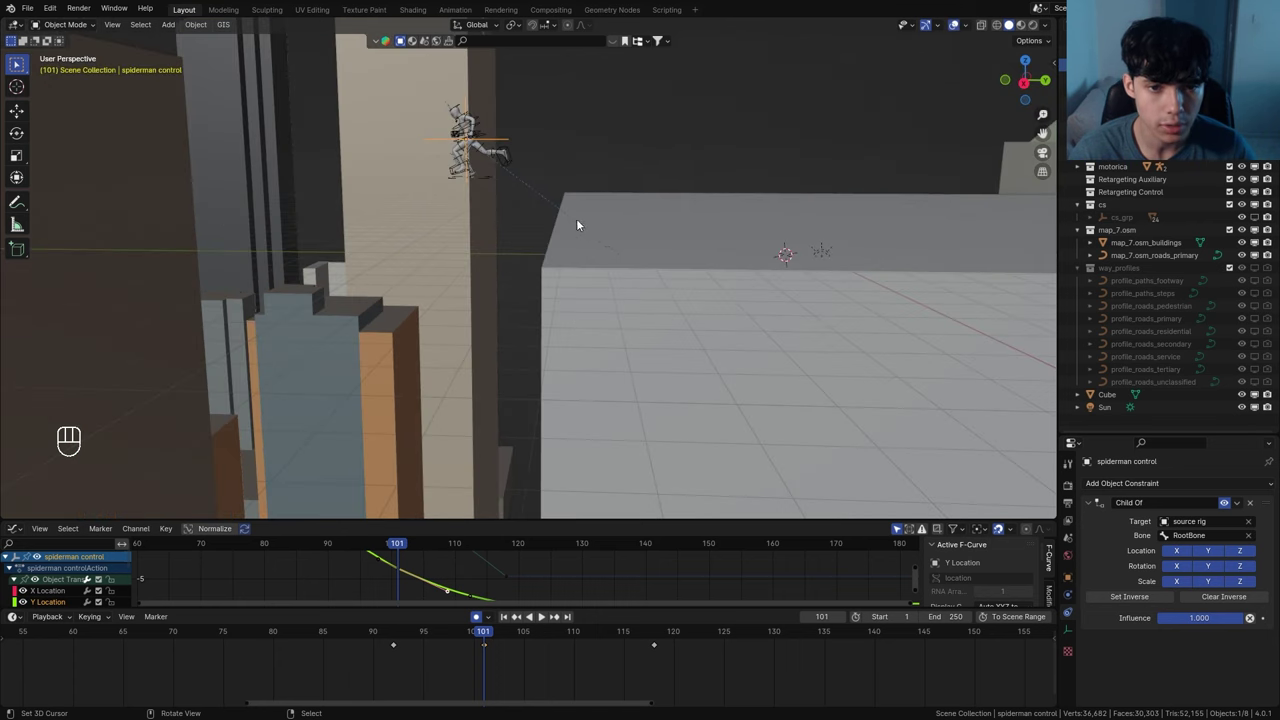
mouse_move(576, 225)
middle_mouse_down()
mouse_move(616, 232)
mouse_move(591, 211)
middle_mouse_up()
key("r")
key("x")
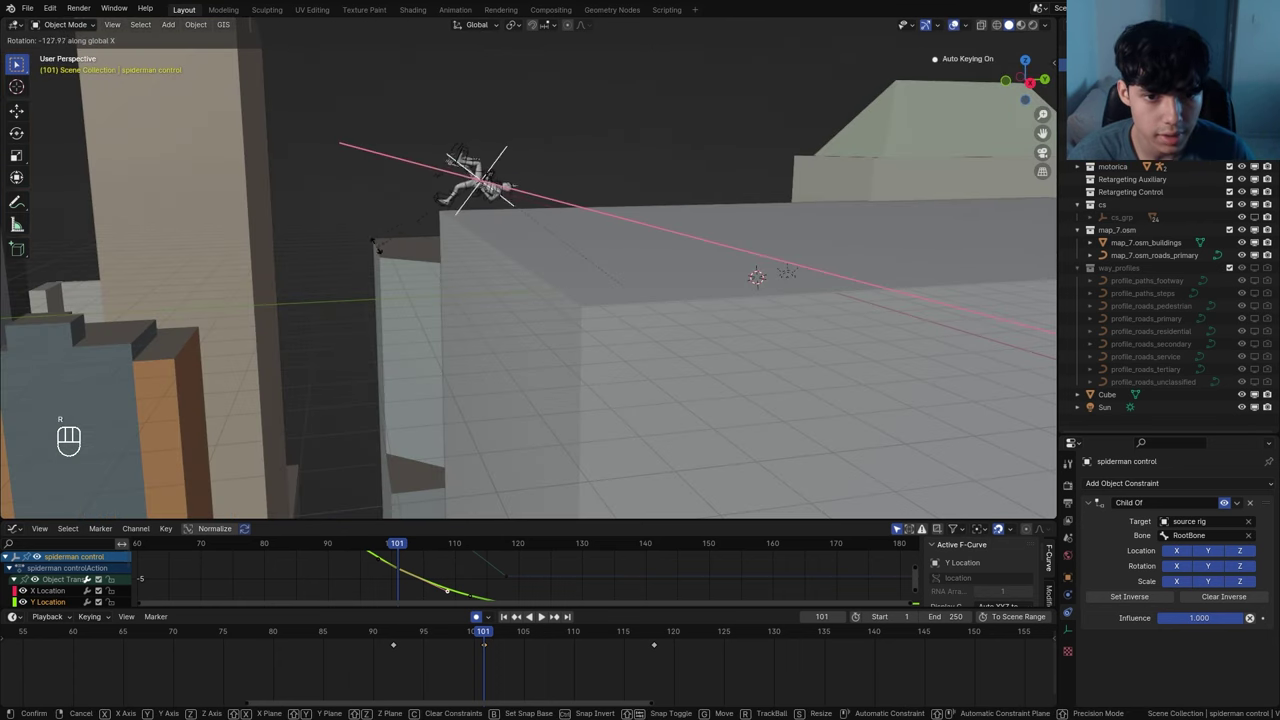
left_click(362, 207)
left_click_drag(622, 640, 645, 640)
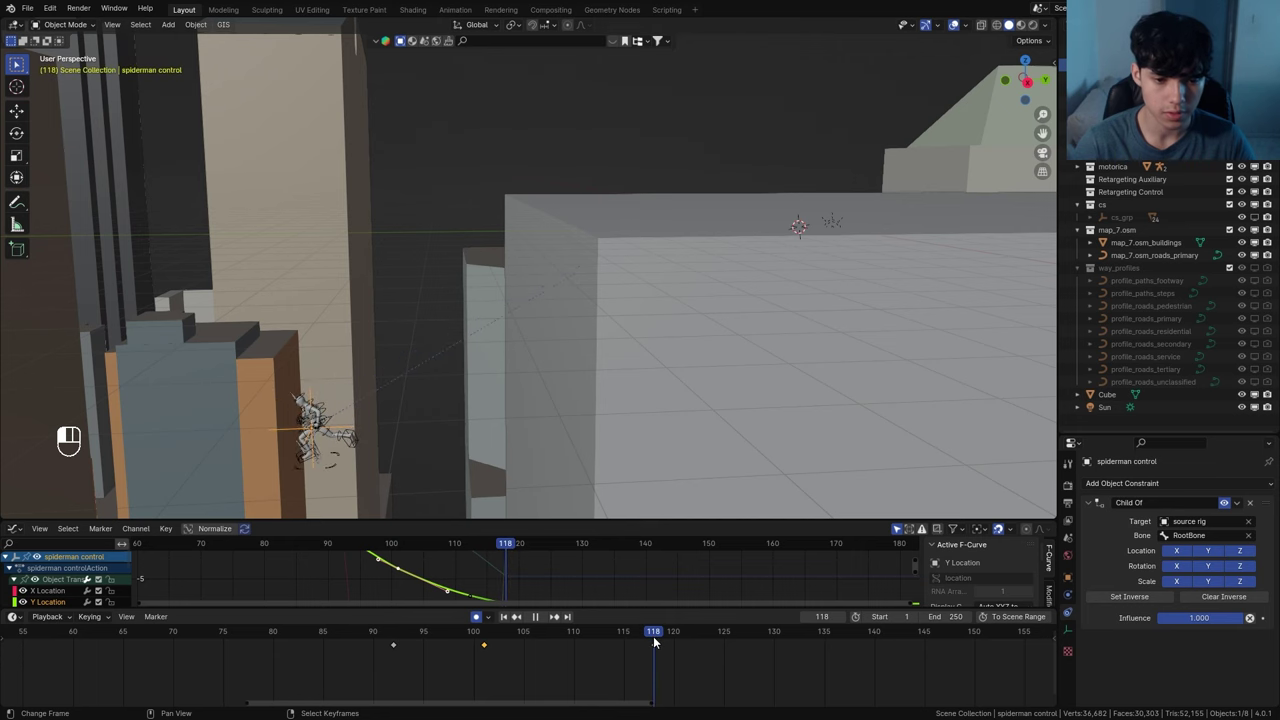
key("r")
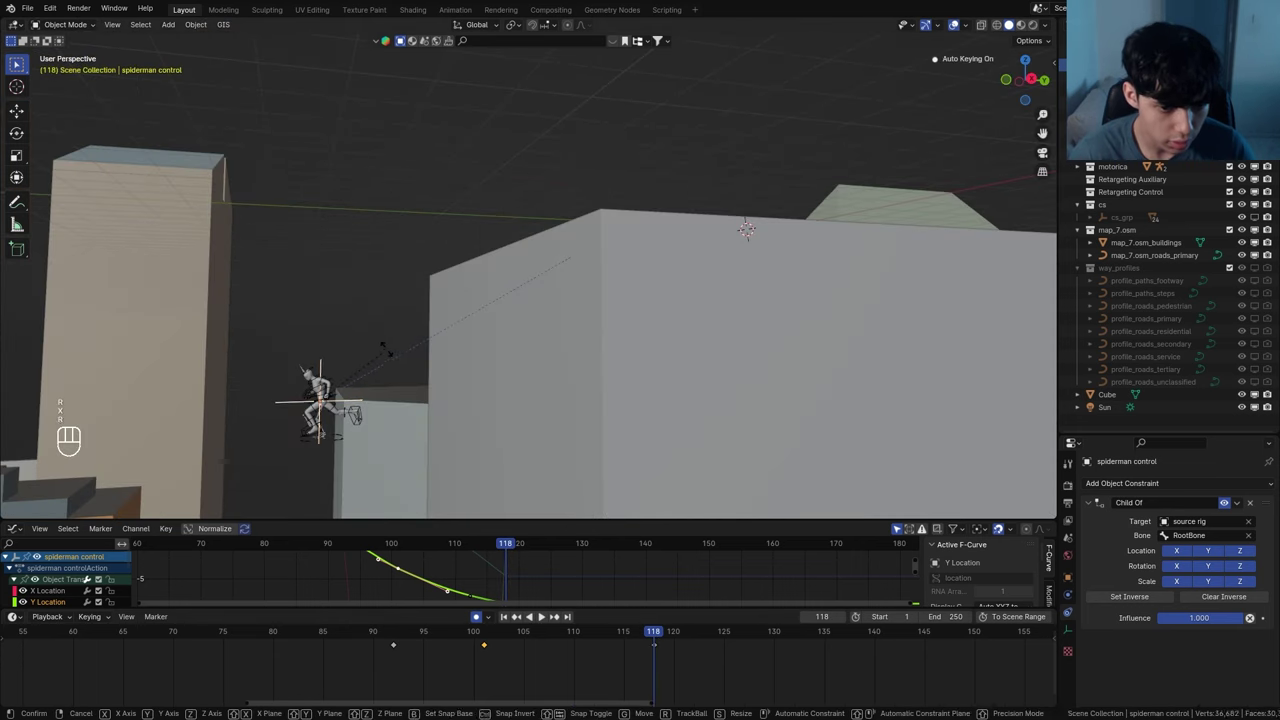
key("x")
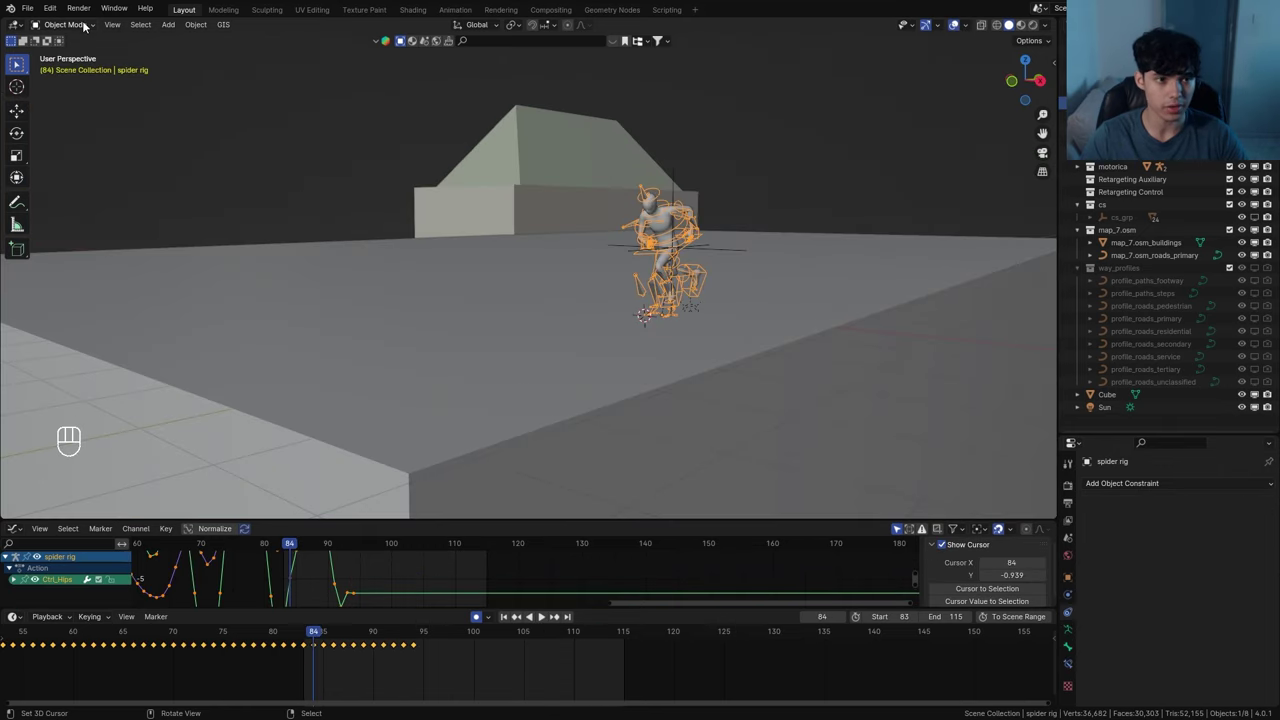
Put the spider rig in Pose Mode, select all its bones and delete their keyframes after frame 92
left_click(66, 65)
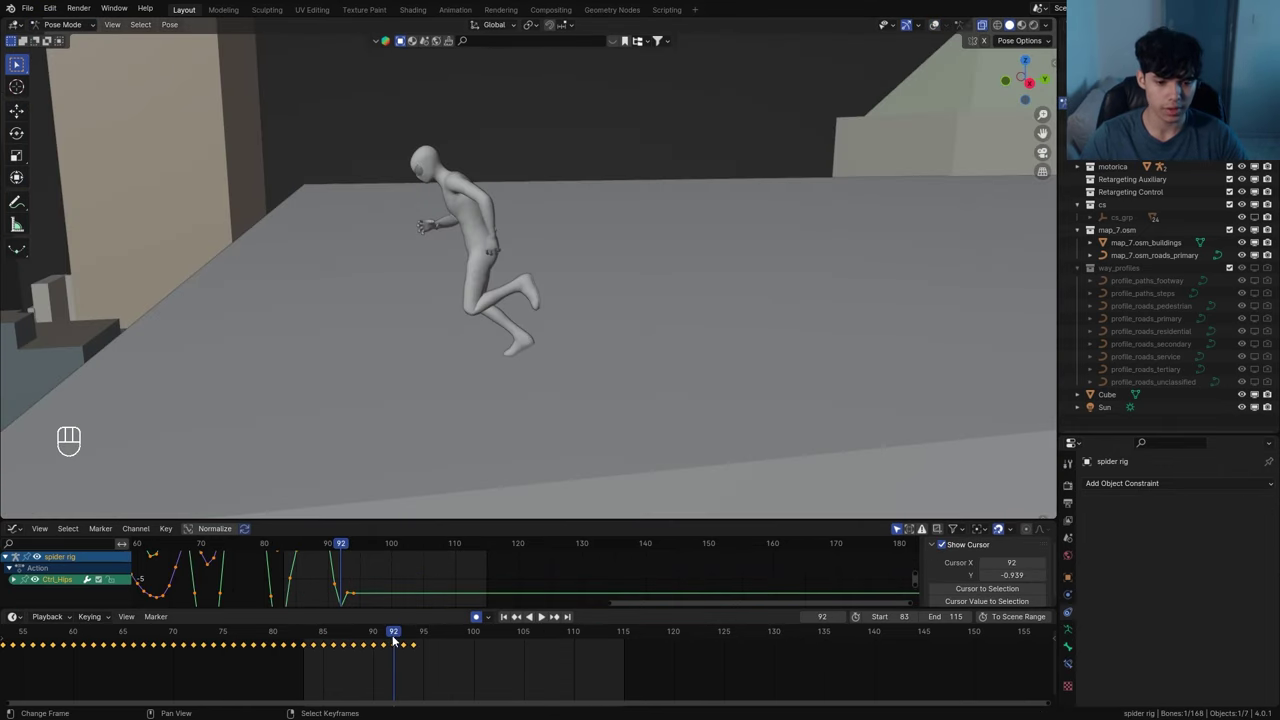
middle_click_drag(500, 287, 502, 423)
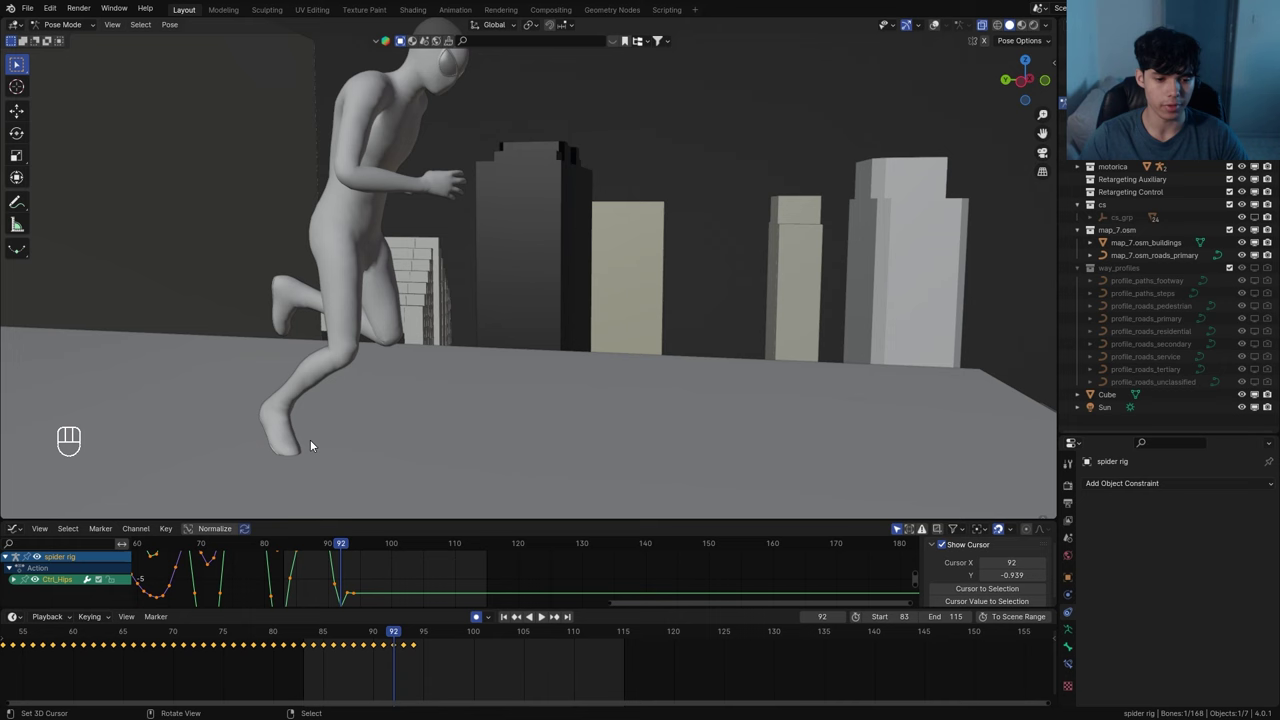
key("a")
key("a")
key("a")
key("a")
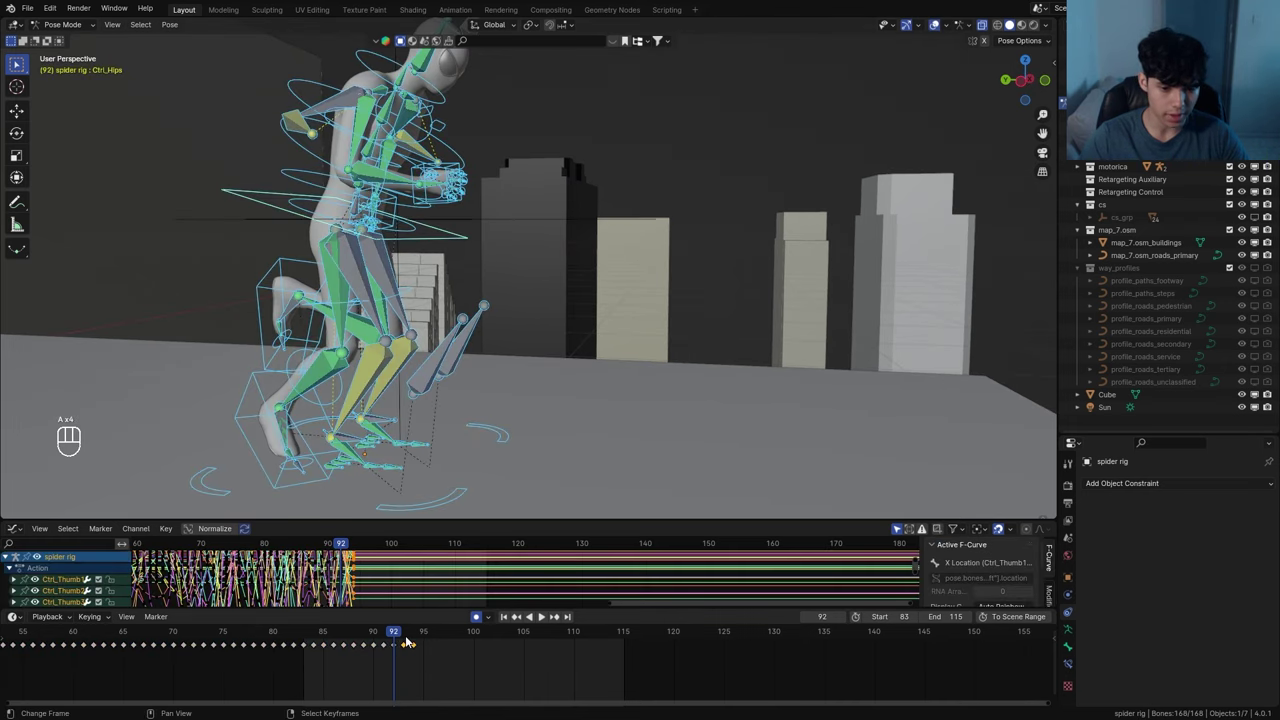
key("Delete")
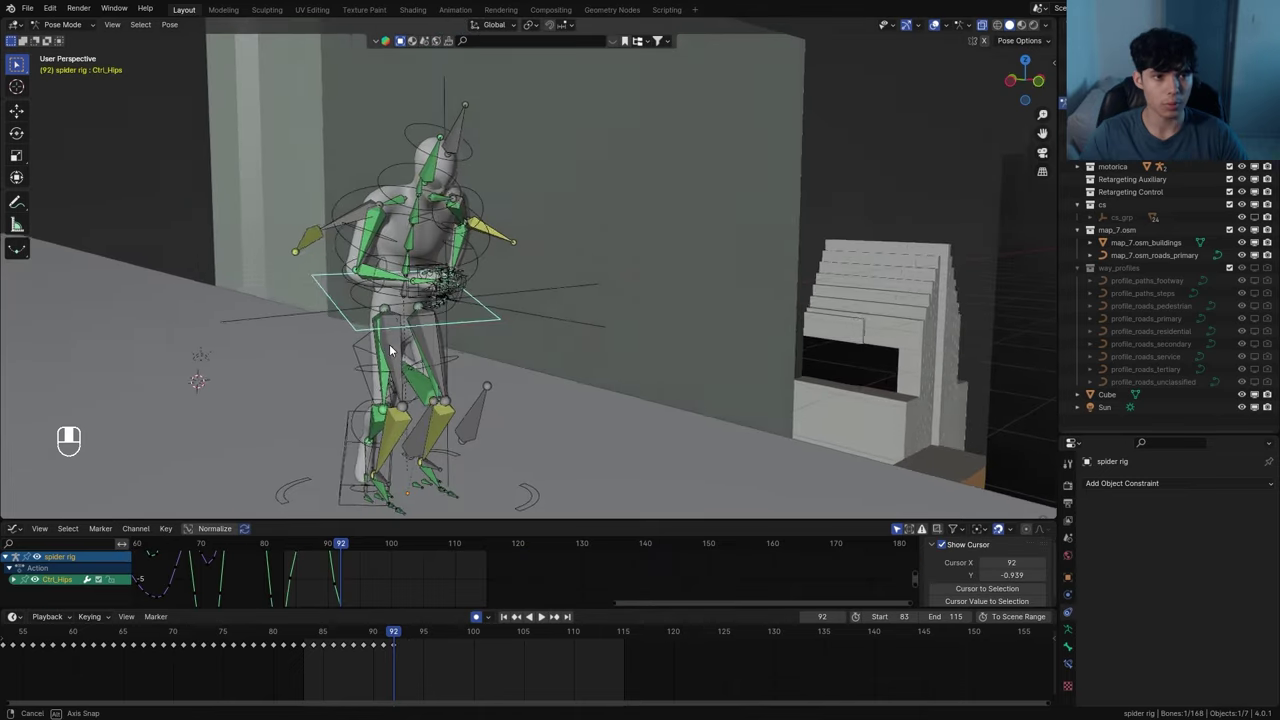
Lock the view to the active Ctrl_Hips bone and play the animation with the view following the character
mouse_move(389, 344)
middle_mouse_down()
mouse_move(418, 358)
mouse_move(378, 343)
middle_mouse_up()
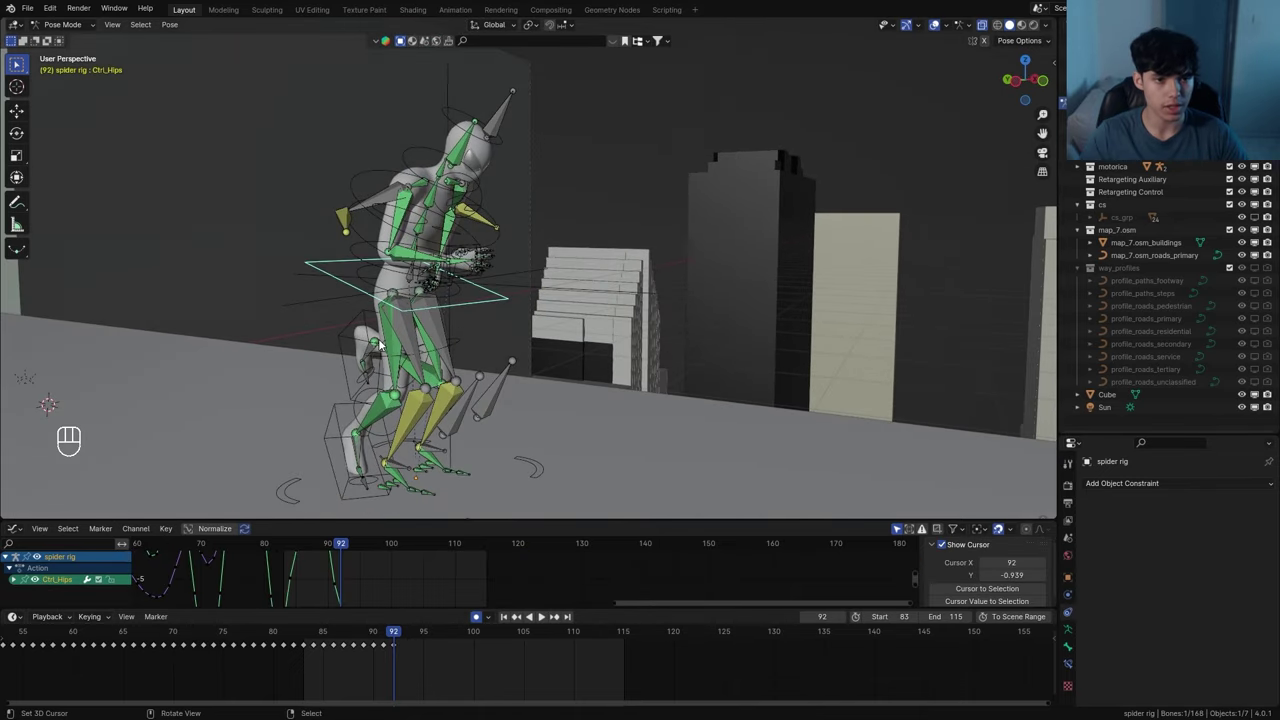
left_click(112, 25)
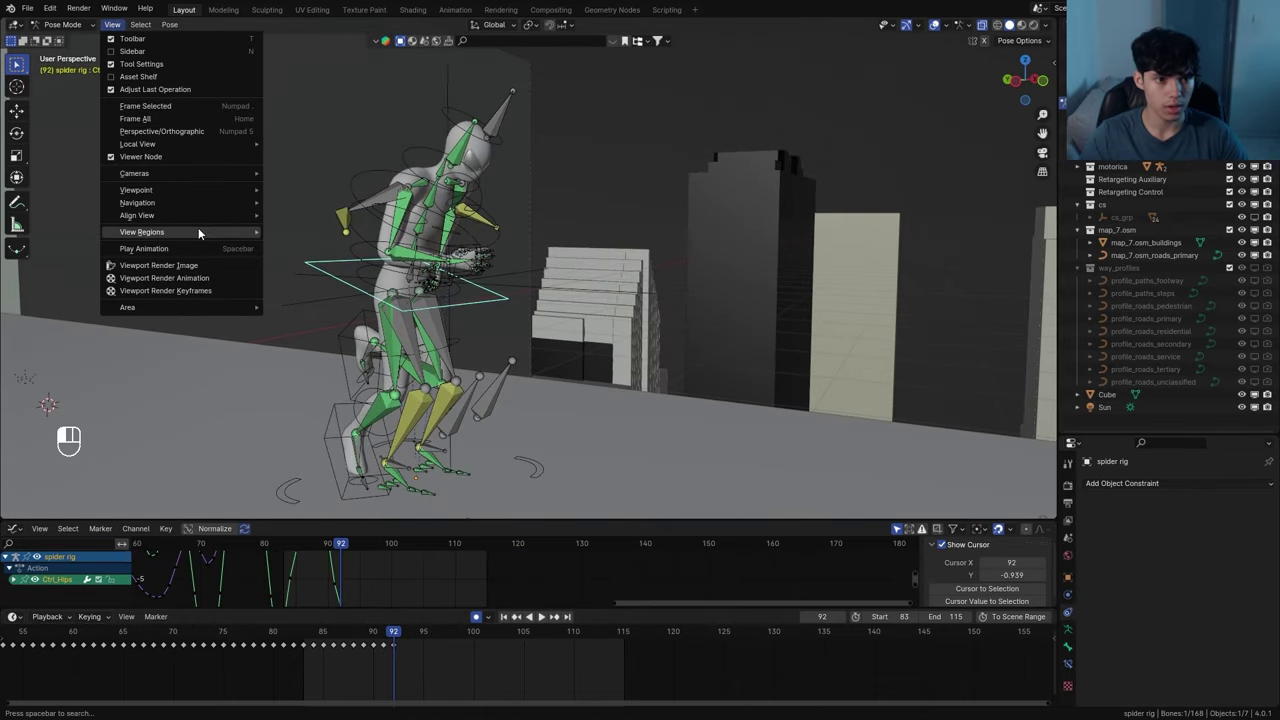
mouse_move(199, 215)
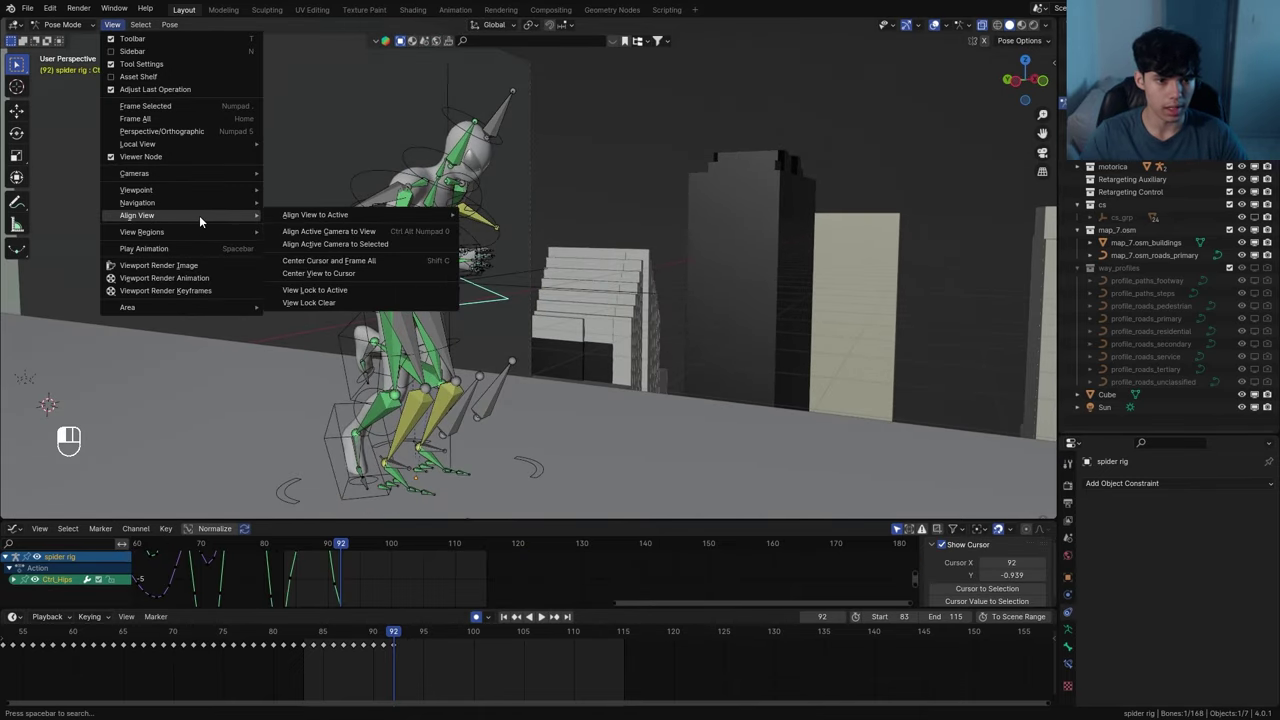
left_click(370, 290)
middle_click_drag(577, 334, 529, 324)
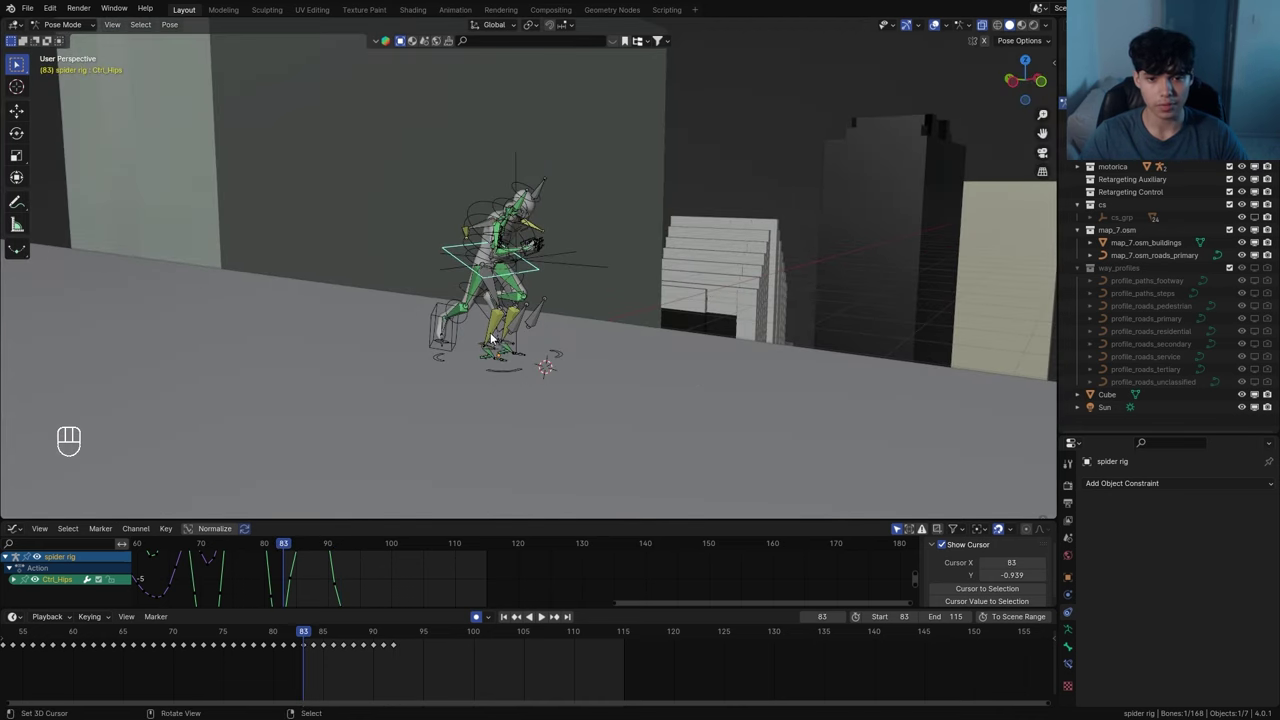
middle_click_drag(528, 356, 489, 341, "shift")
key("space")
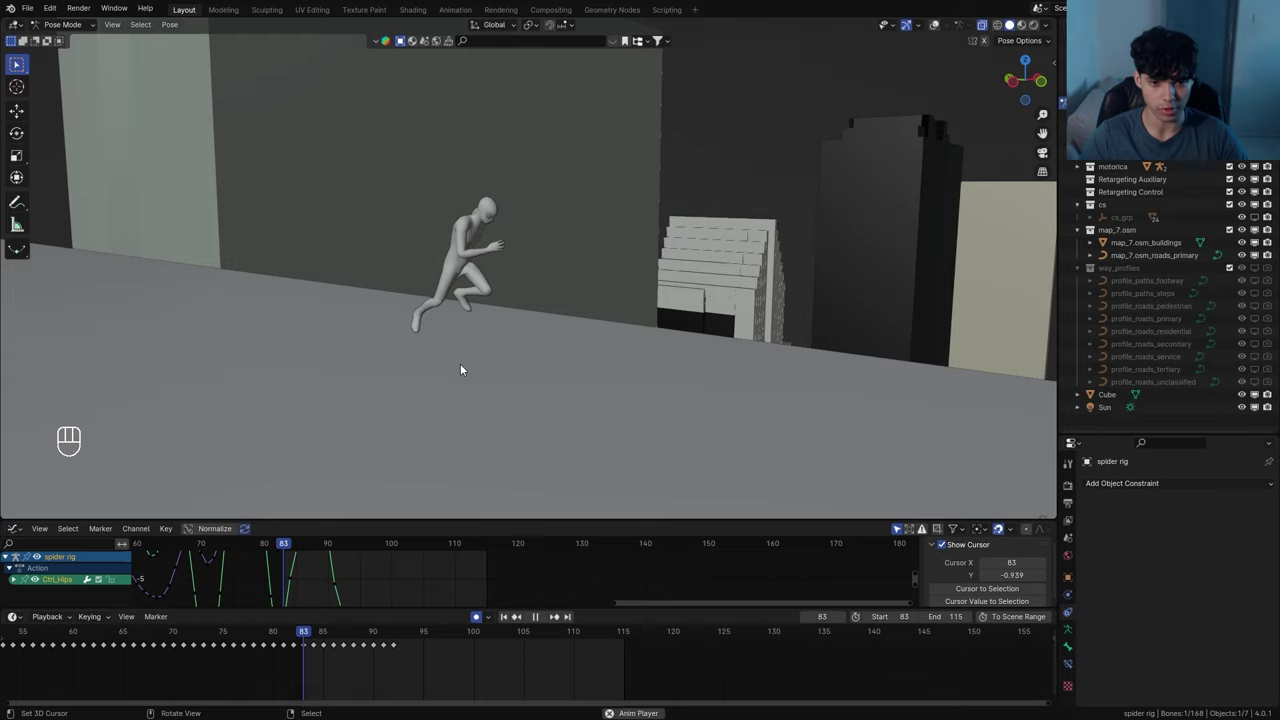
Select the right leg's IK and snap bones, including UpLeg_IK_Right and Foot_Snap_Right, and hide them
middle_click_drag(535, 354, 431, 352)
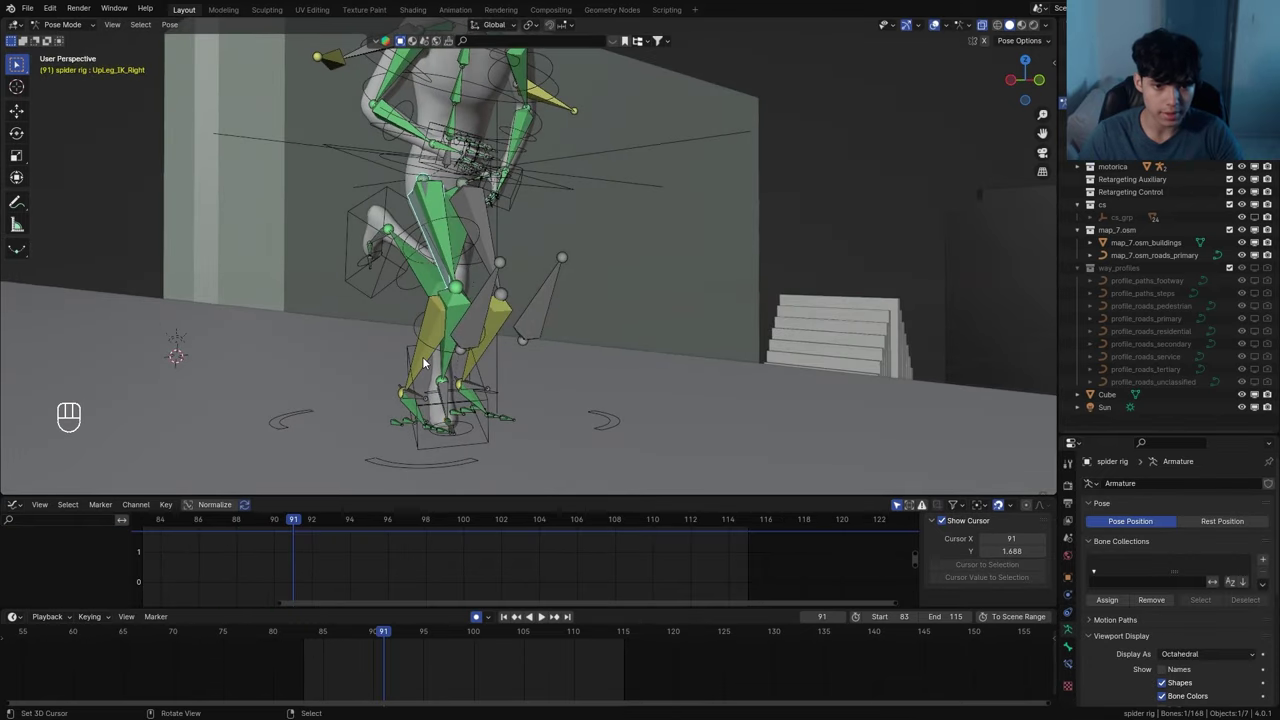
left_click(407, 402)
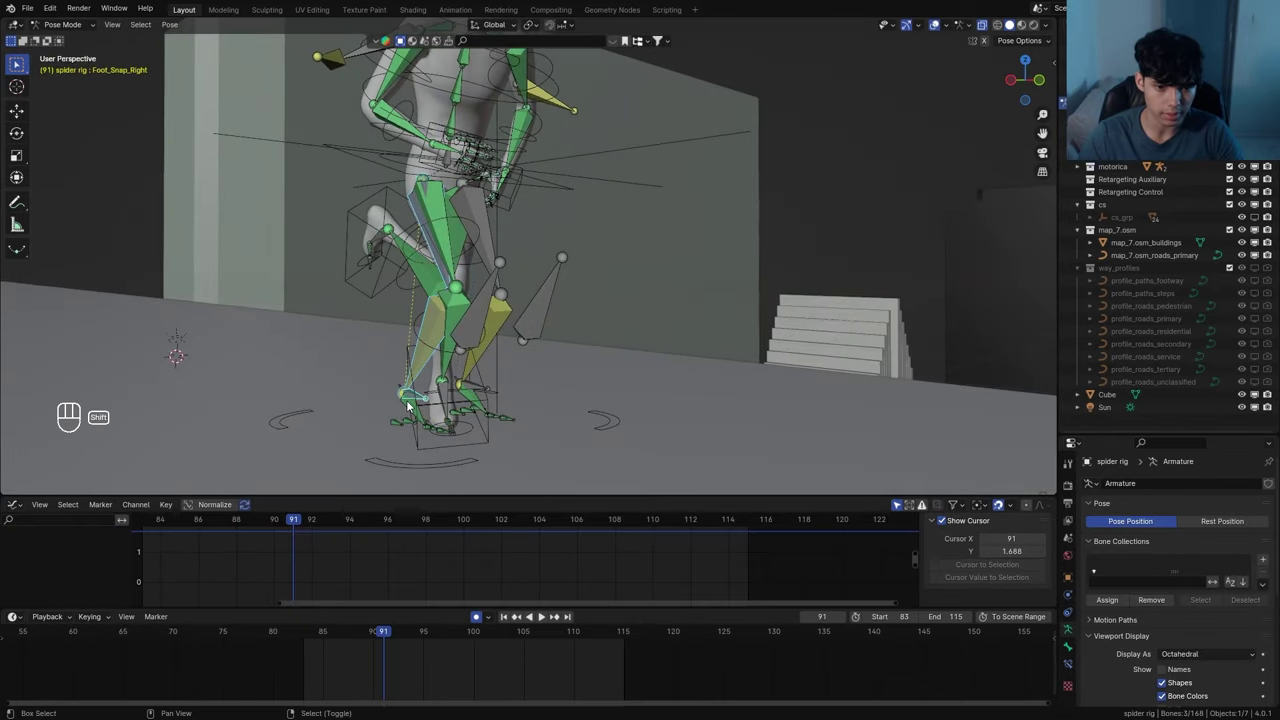
key("h")
Rotate Ctrl_Foot_FK_Right about X at frame 92 so the toes point down for the push-off from the roof
middle_click_drag(407, 408, 506, 312)
left_click_drag(382, 628, 385, 629)
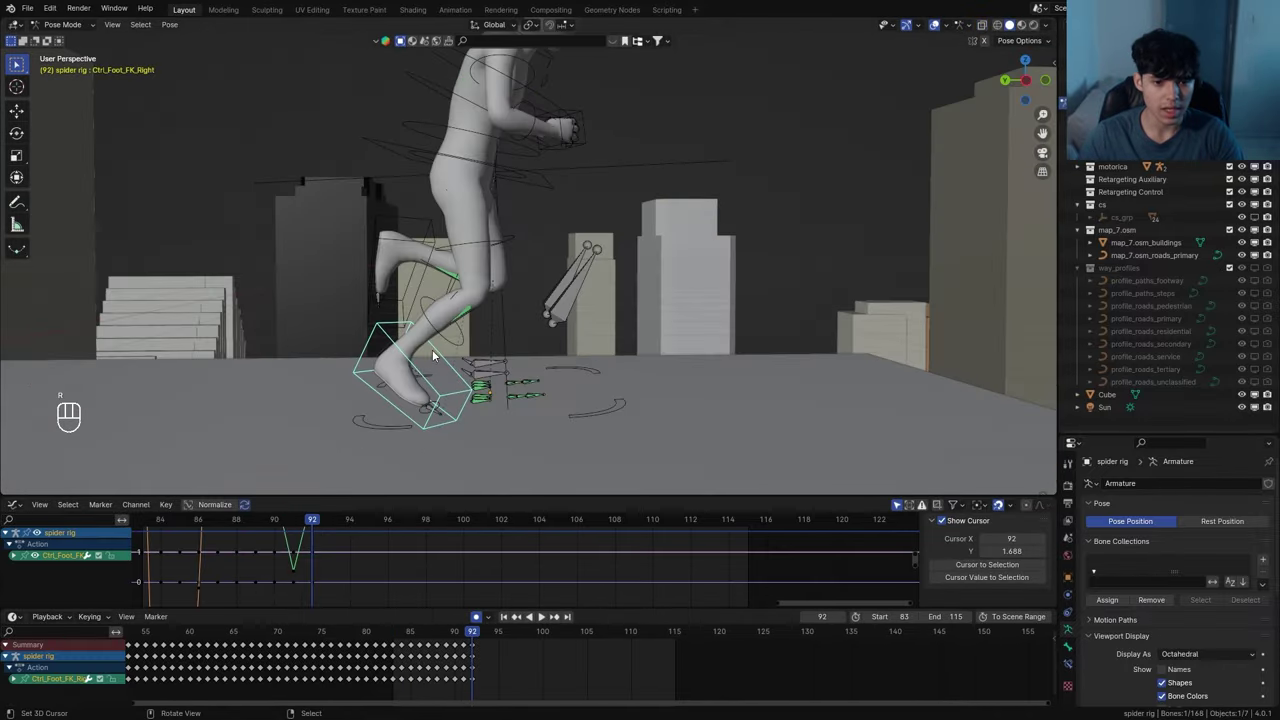
middle_click_drag(432, 348, 528, 350)
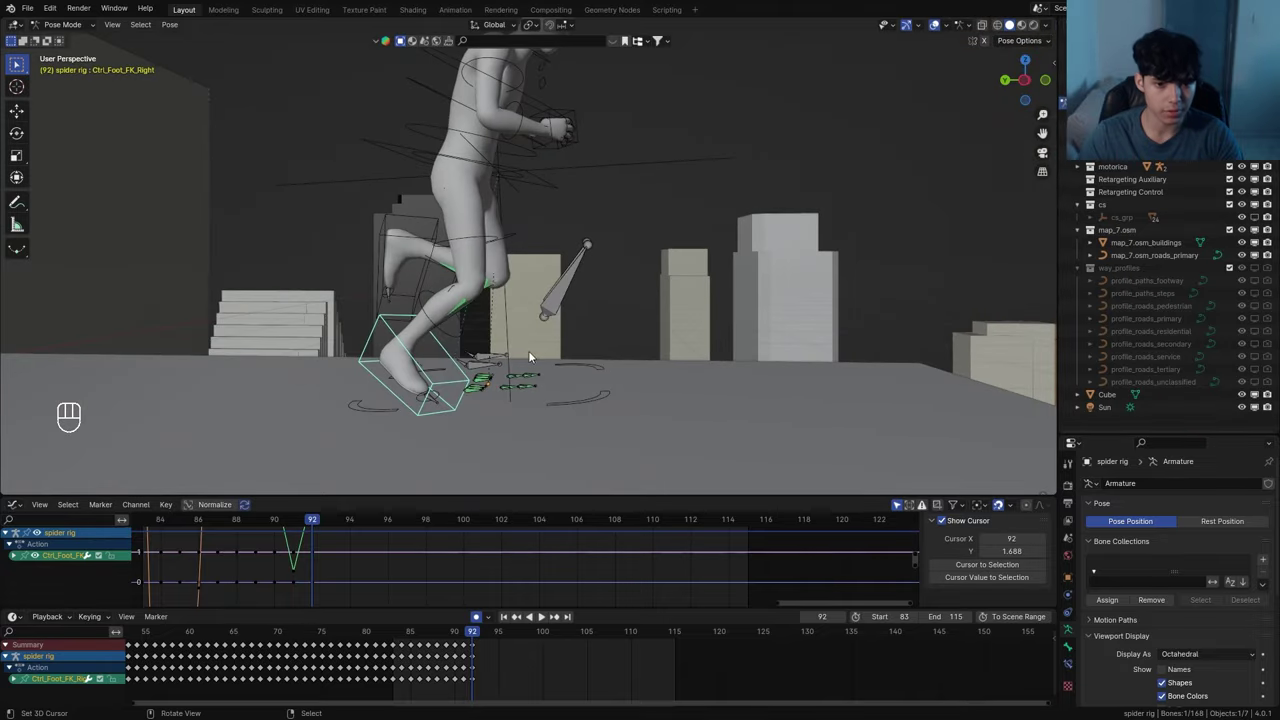
key("r")
key("x")
left_click(463, 423)
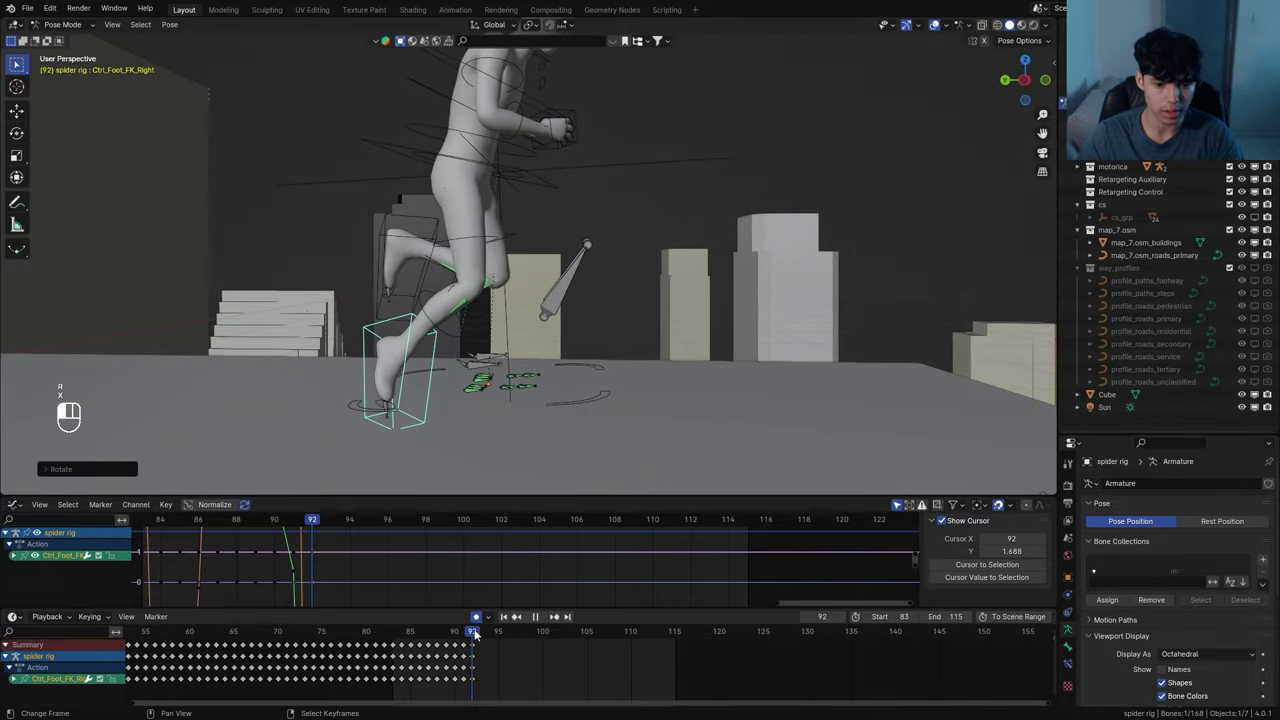
Pose the right leg in mid-air by rotating Ctrl_UpLeg_FK_Right about X at frame 96 and Ctrl_Foot_FK_Right about X at frame 101
left_click_drag(475, 635, 457, 634)
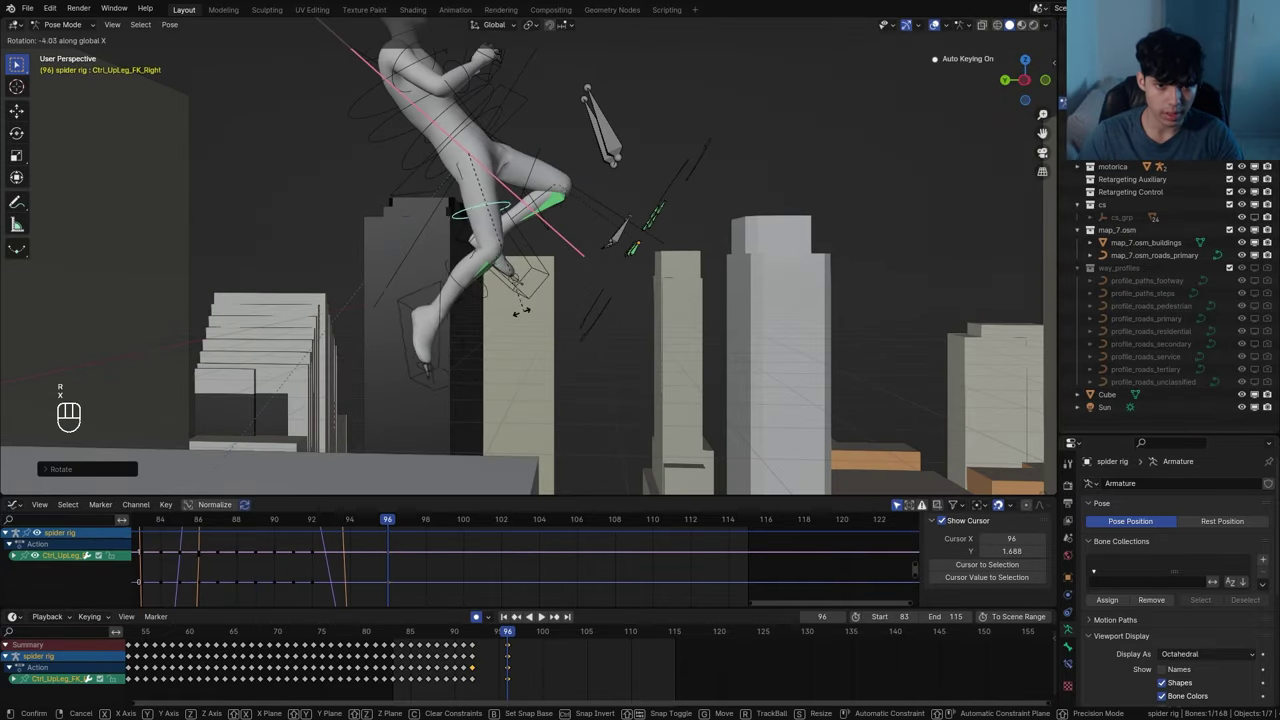
left_click(495, 305)
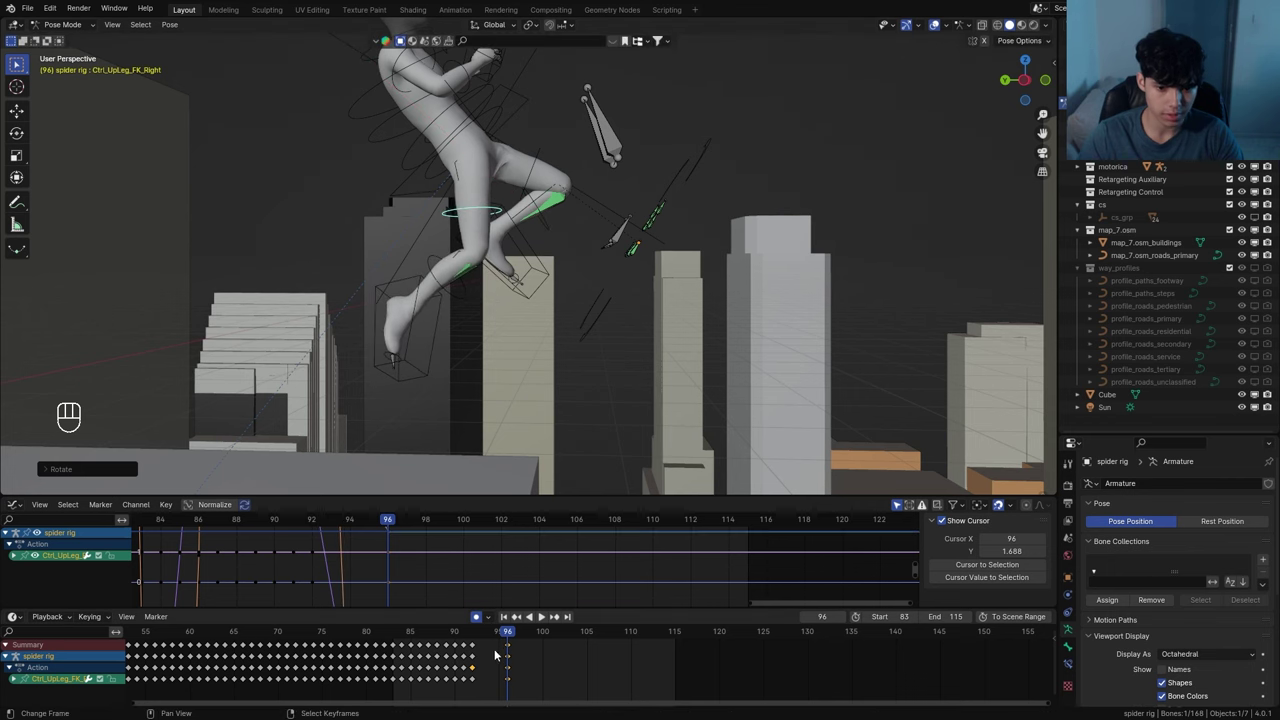
left_click_drag(475, 649, 547, 648)
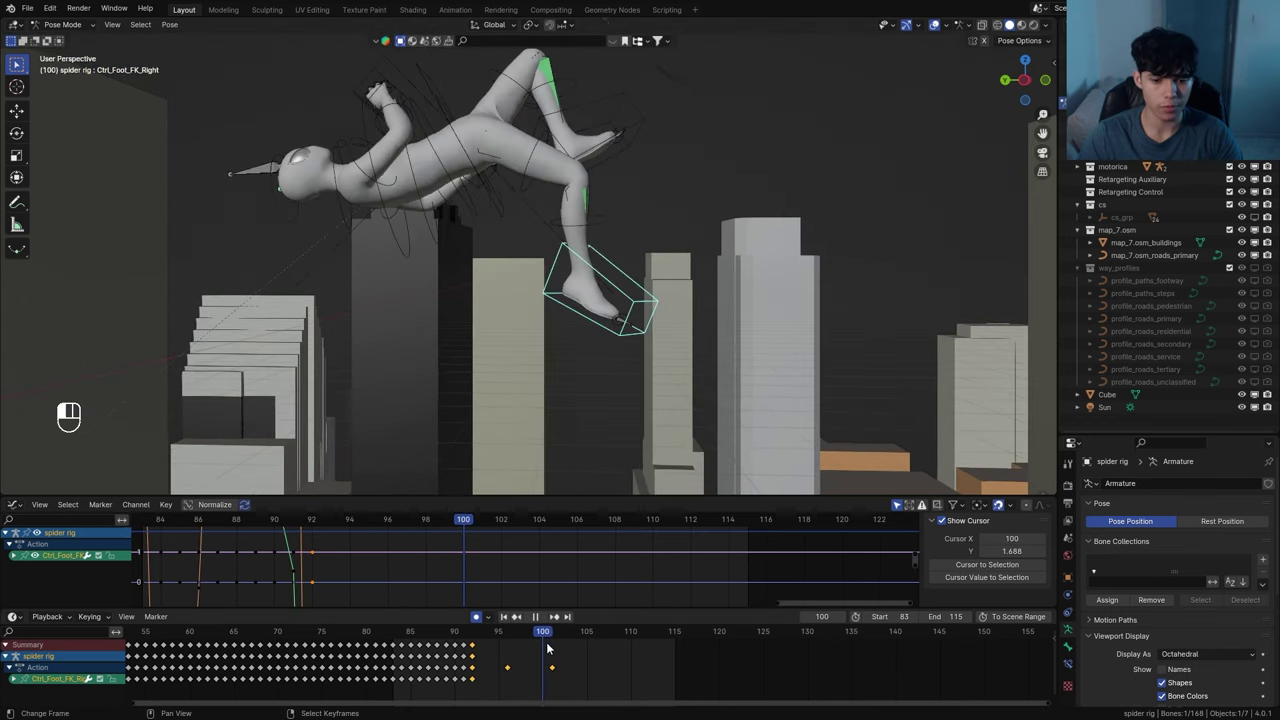
key("space")
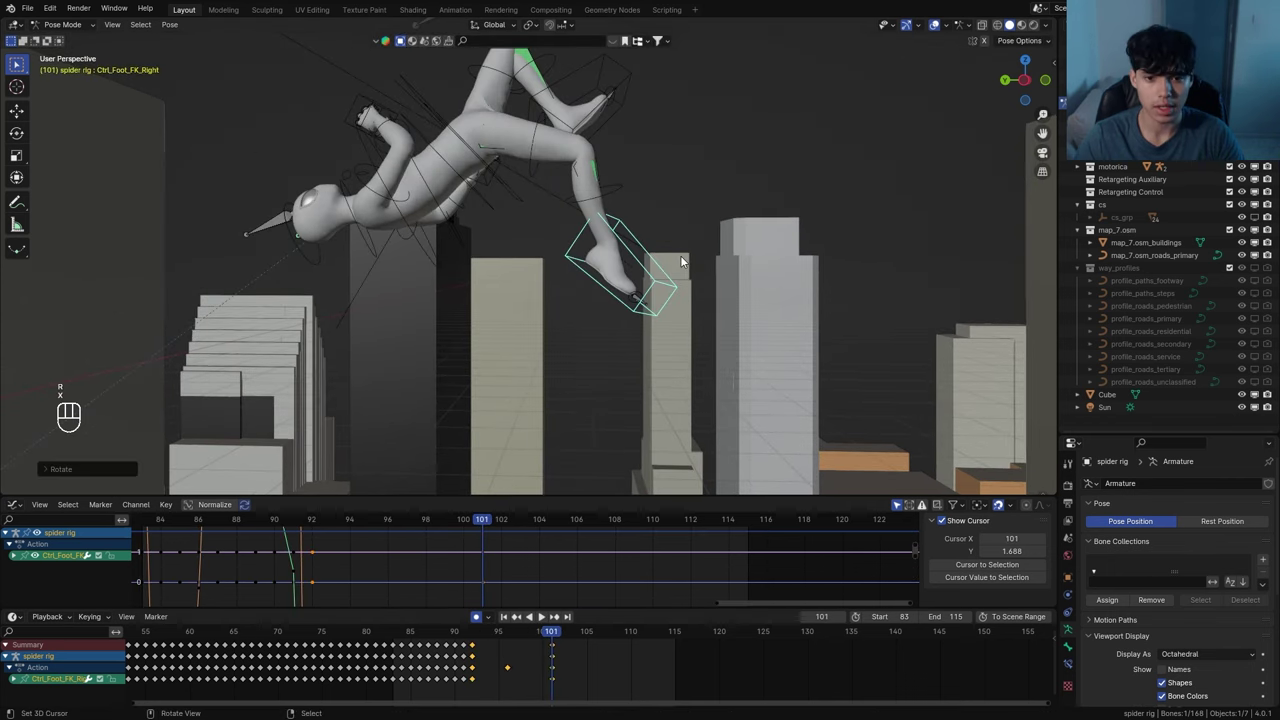
key("r")
key("x")
left_click(696, 290)
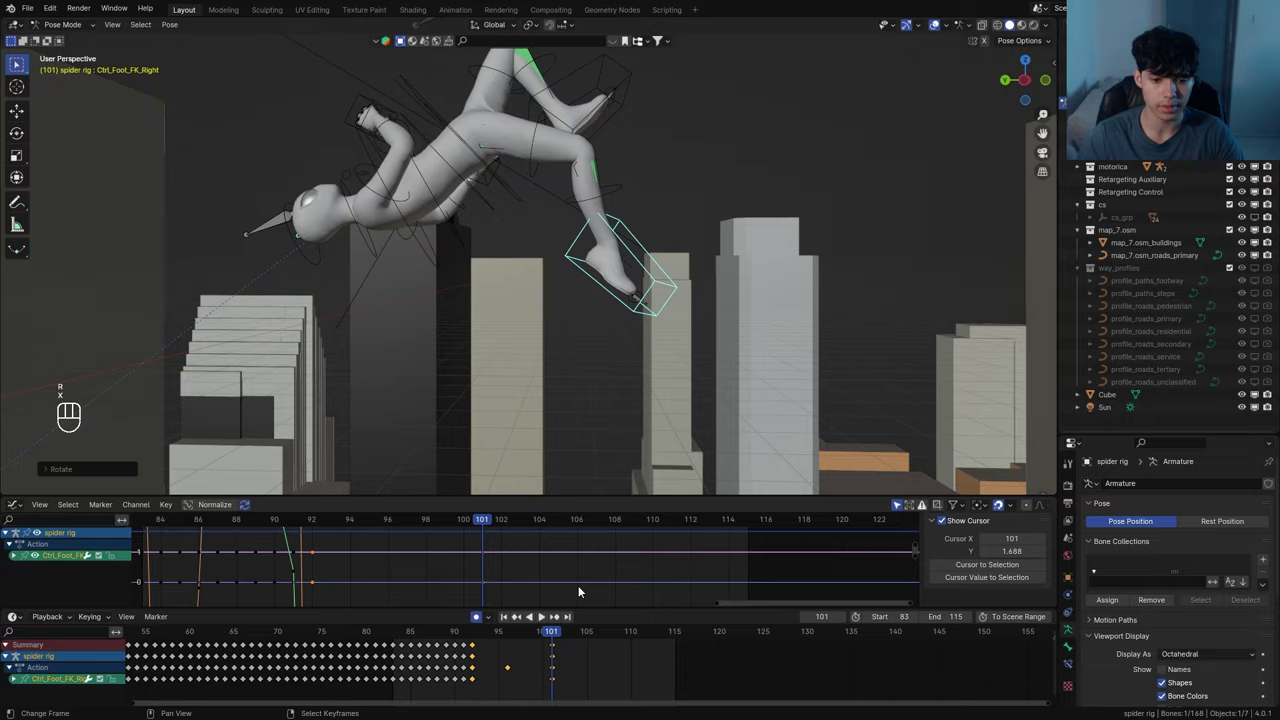
Play back the leap and rotate Ctrl_Leg_FK_Right about its local X axis at frame 104 to keyframe the lower leg
key("space")
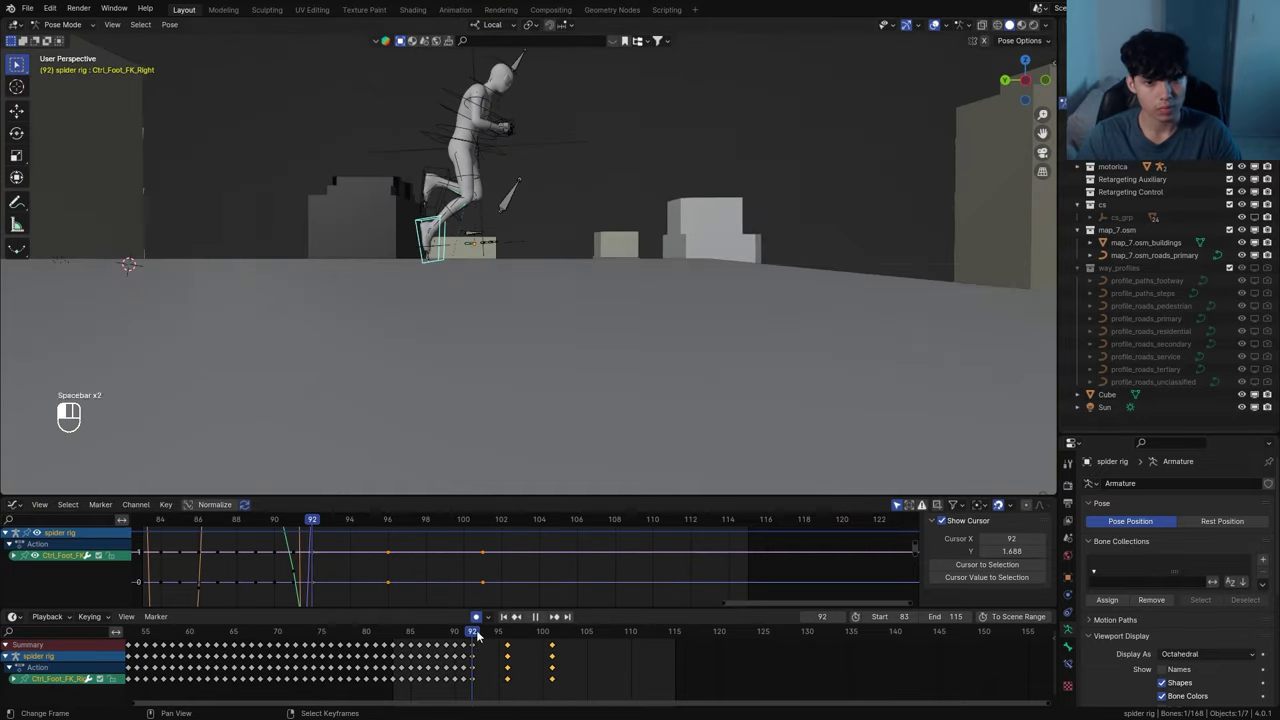
key("space")
left_click_drag(473, 628, 491, 628)
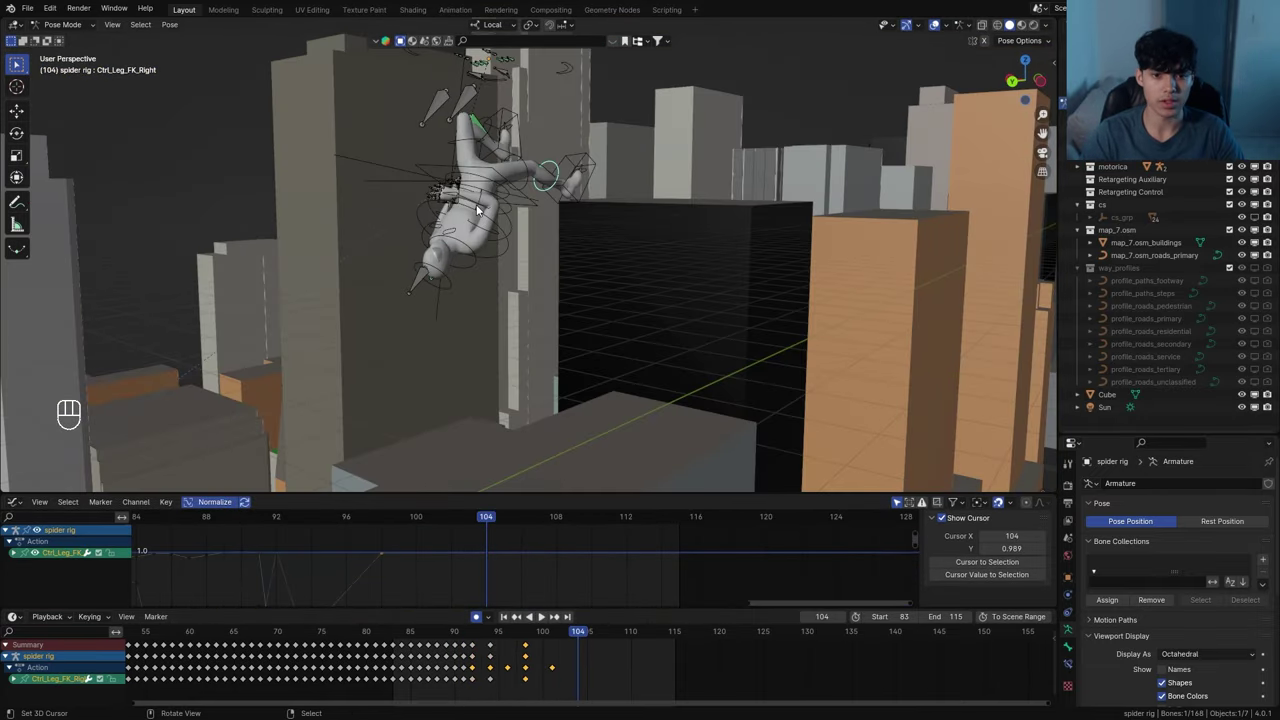
middle_click_drag(477, 210, 613, 158)
key("r")
key("x")
left_click(570, 214)
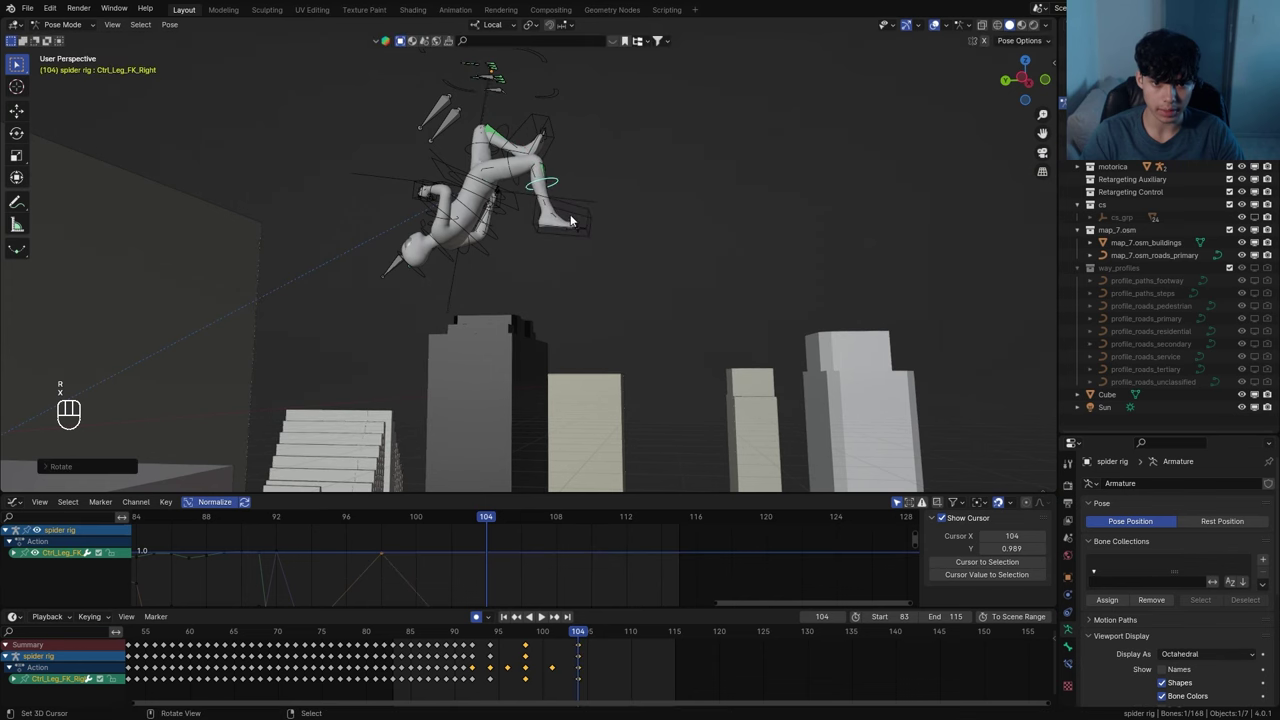
left_click(575, 204)
key("r")
key("x")
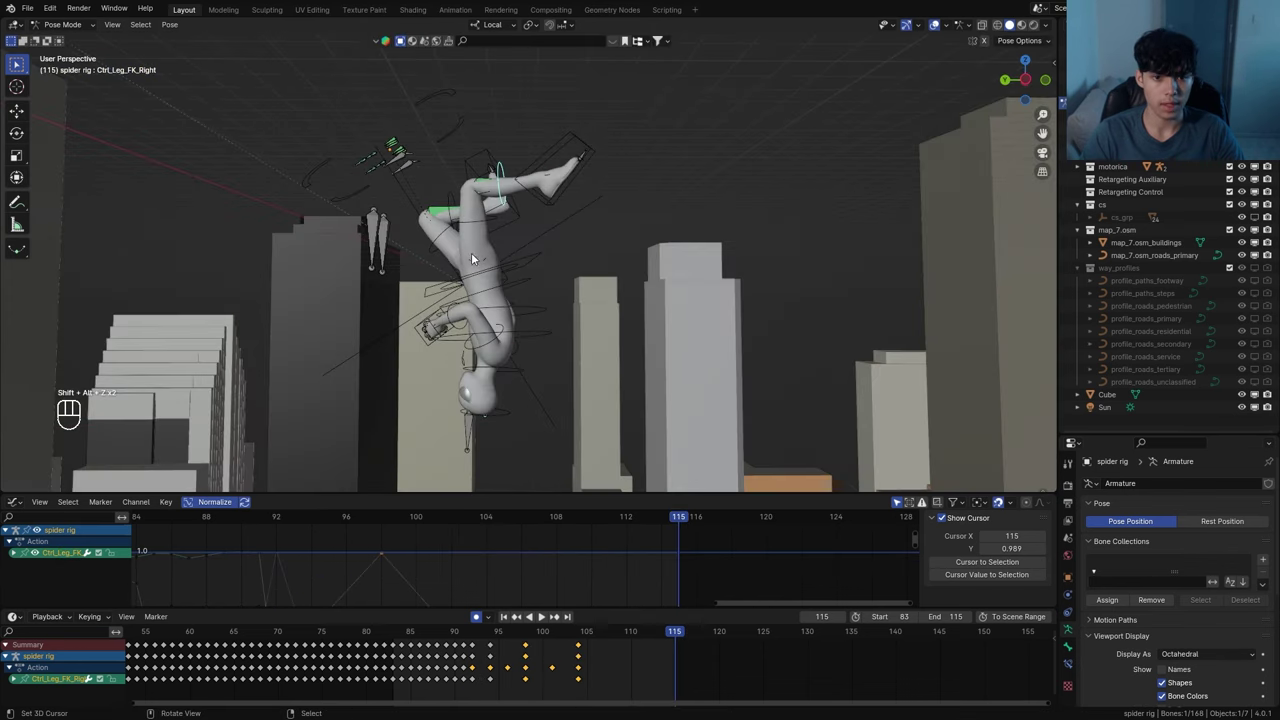
Pose the right leg at frame 115 by rotating Ctrl_UpLeg_FK_Right and the lower-leg control about X
left_click(502, 222)
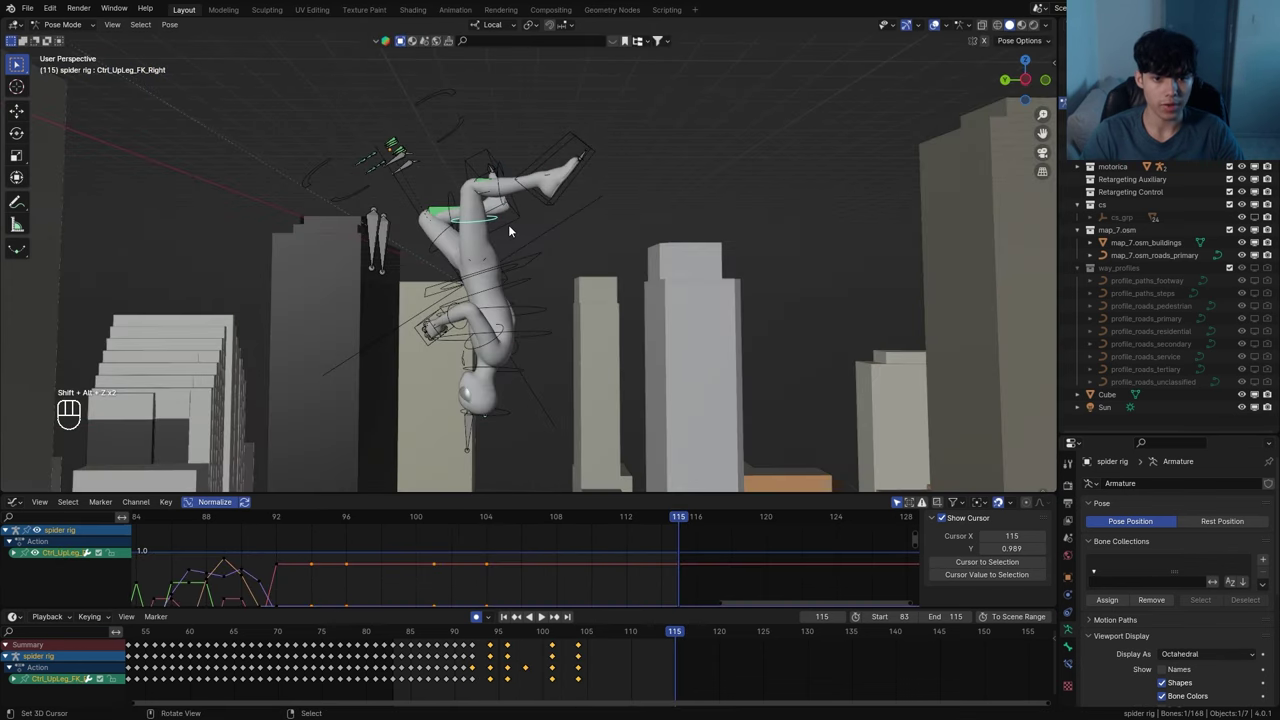
key("r")
middle_click_drag(510, 231, 345, 219)
key("x")
left_click(526, 215)
left_click(484, 197)
key("r")
key("x")
left_click(455, 195)
left_click(509, 308)
Play back the leap with the viewport overlays hidden to review the right leg's motion
key("shift+alt+z")
key("shift+alt+z")
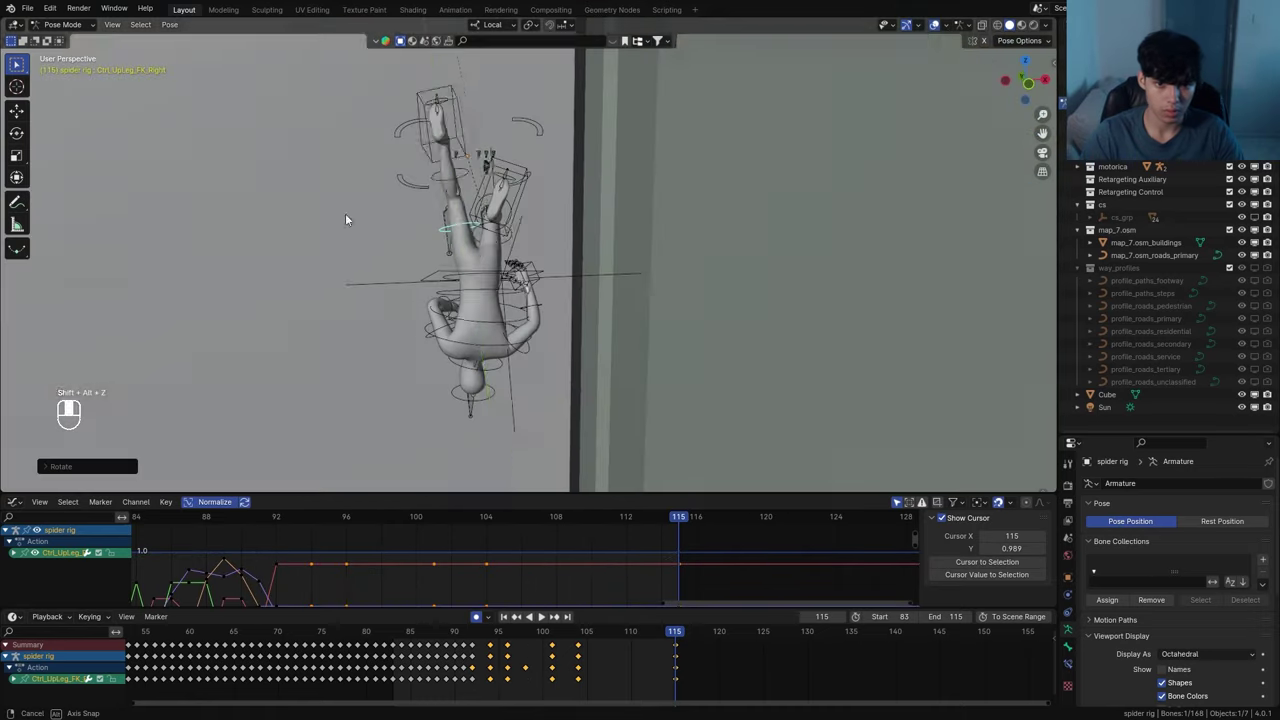
key("space")
key("space")
key("shift+alt+z")
key("space")
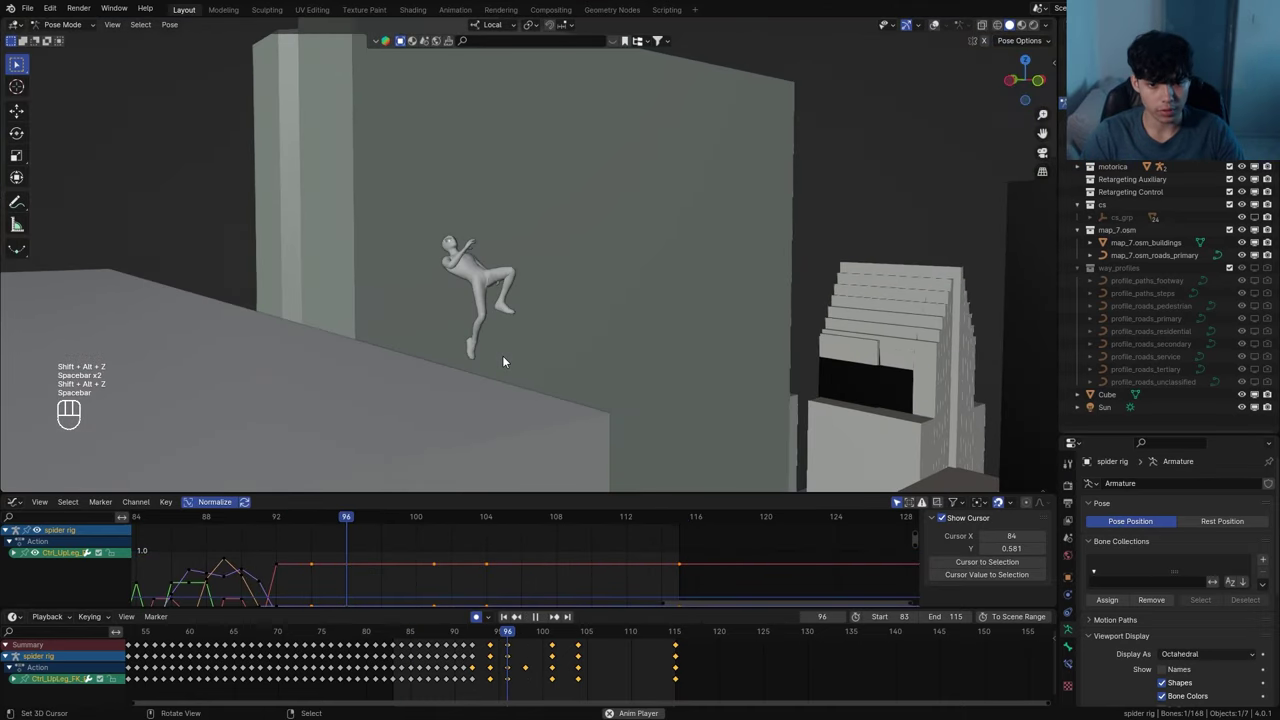
key("space")
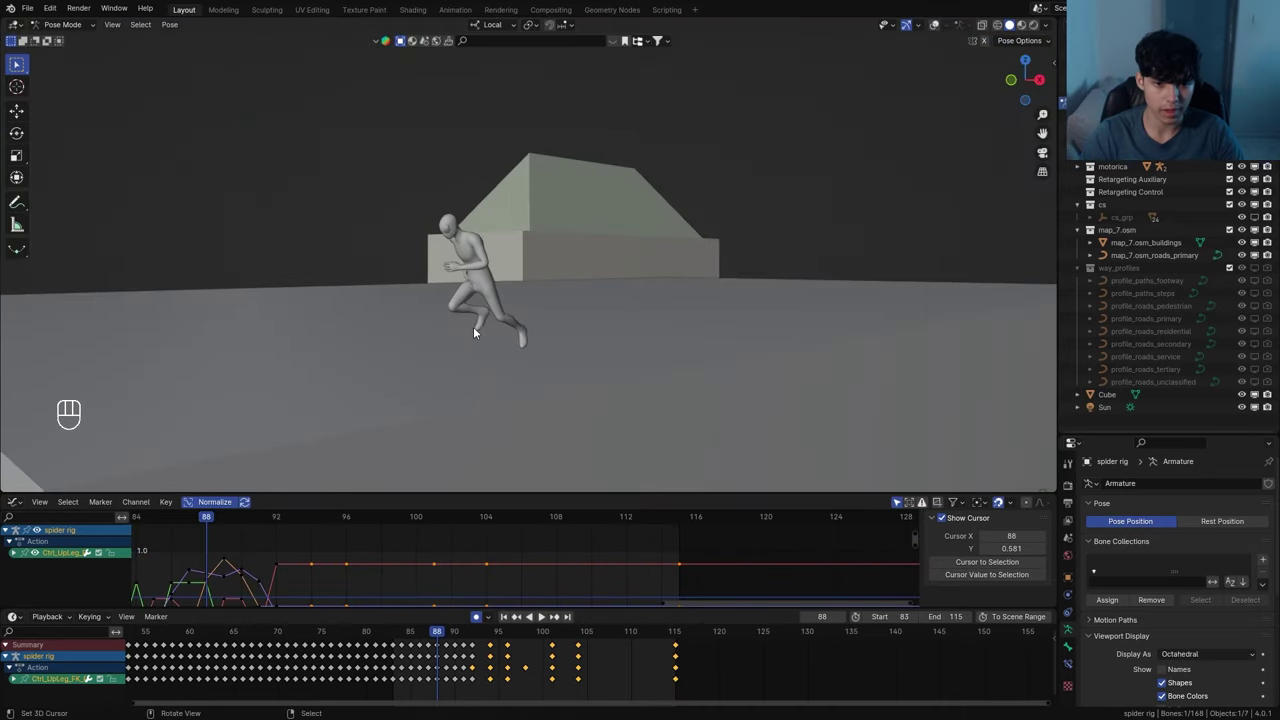
Rotate Ctrl_UpLeg_FK_Left about X at frame 95 to lift the left thigh and adjust the leg's bend
key("shift+alt+z")
key("r")
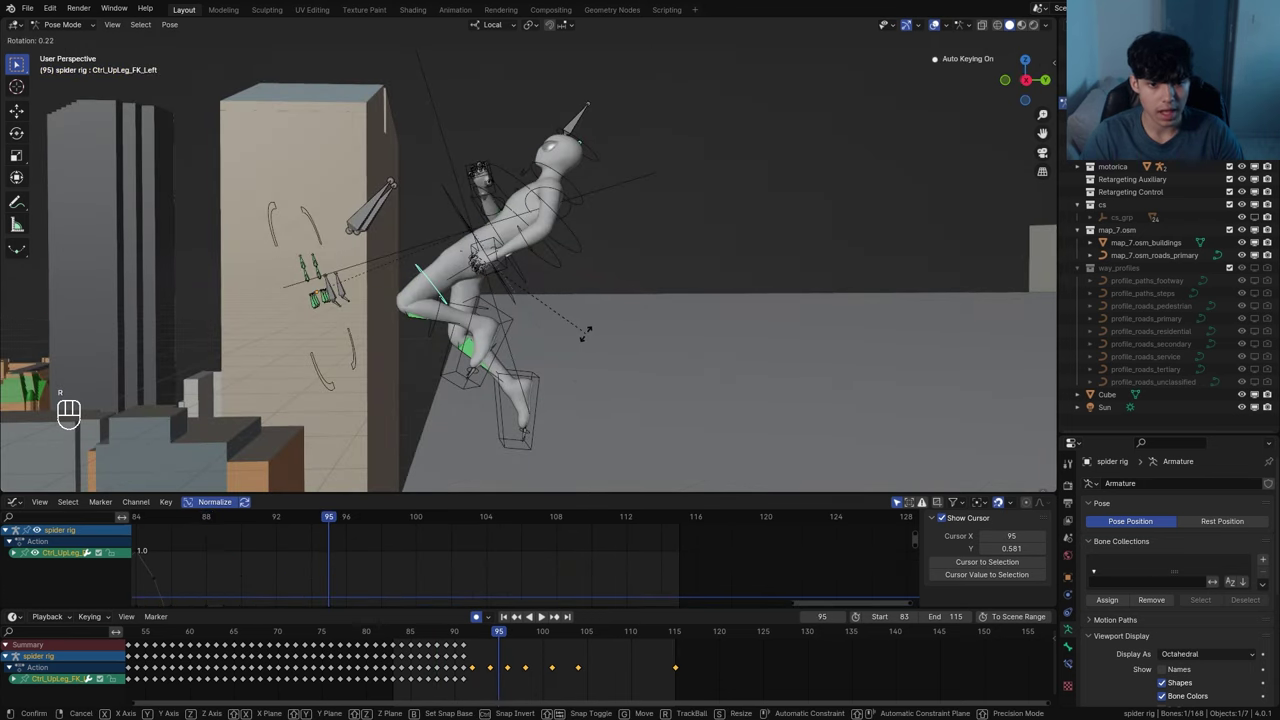
key("x")
left_click(533, 341)
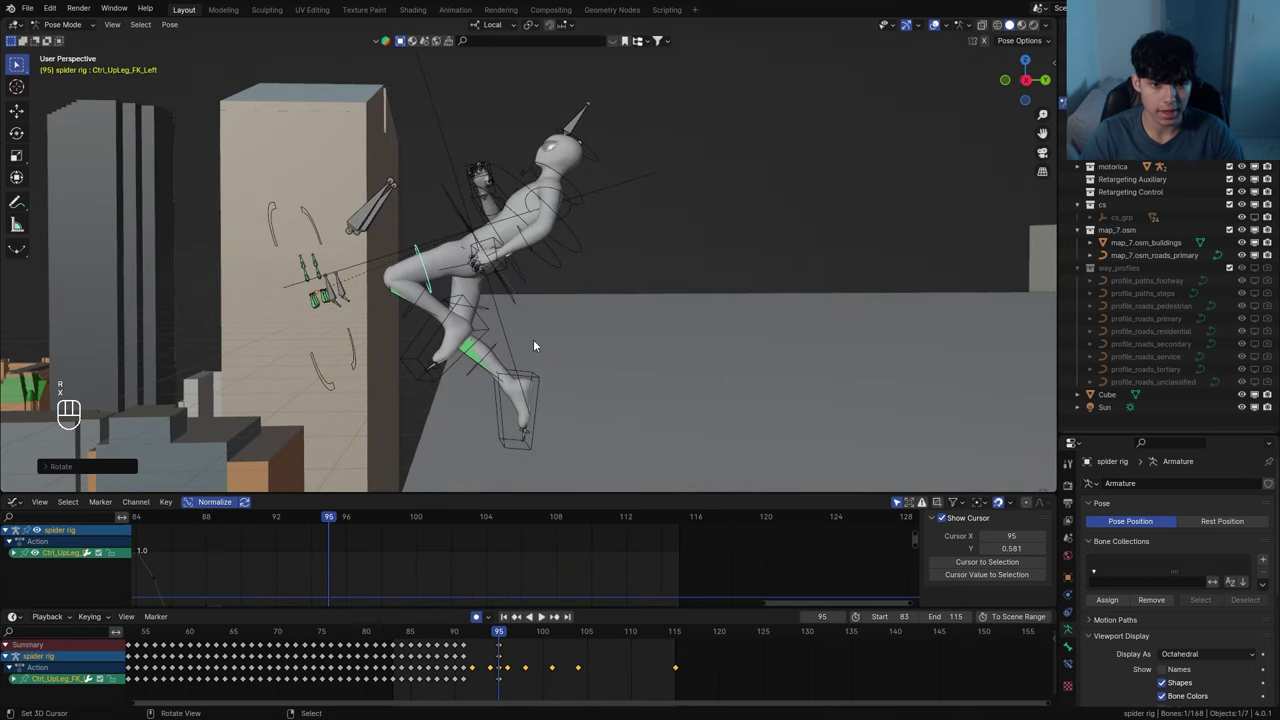
key("r")
key("x")
left_click(417, 354)
Rotate Ctrl_UpLeg_FK_Left about its local X axis at frame 104 to pose the left thigh mid-flip
left_click_drag(541, 643, 578, 651)
left_click(471, 292)
key("r")
key("x")
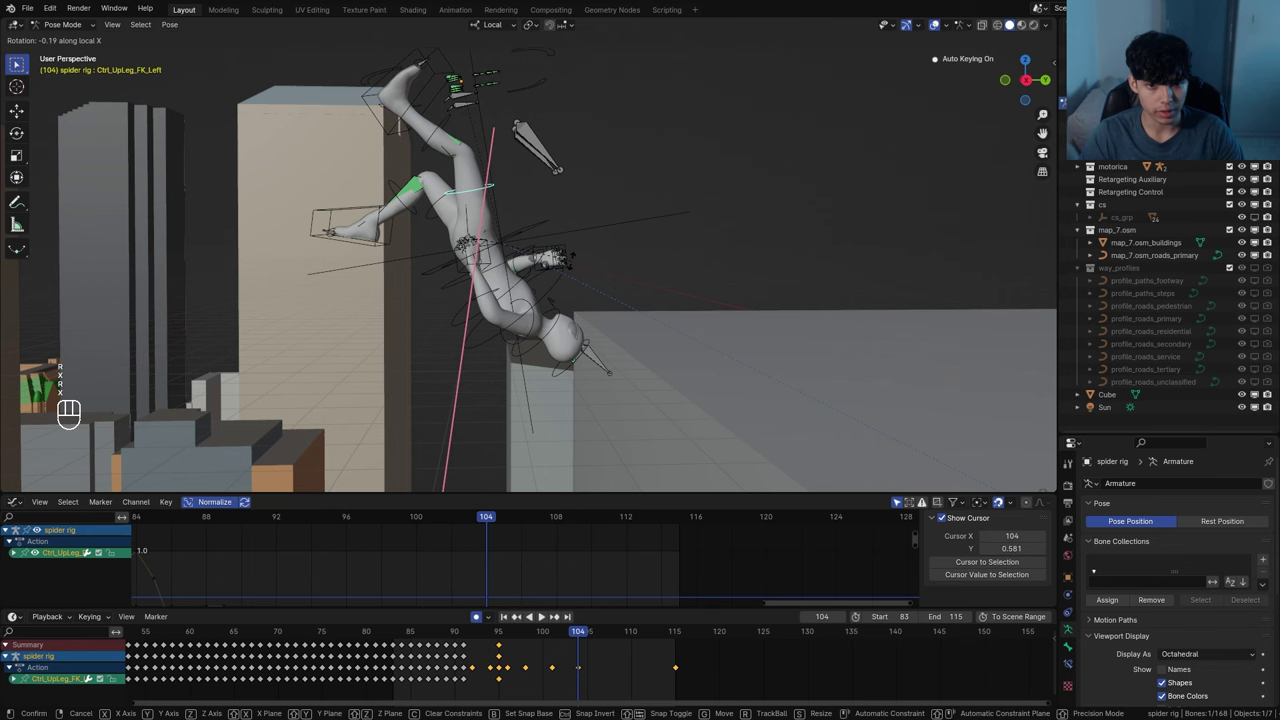
left_click(536, 200)
Rotate the left lower-leg control about X at frame 115 and play back the leap
left_click_drag(625, 632, 716, 640)
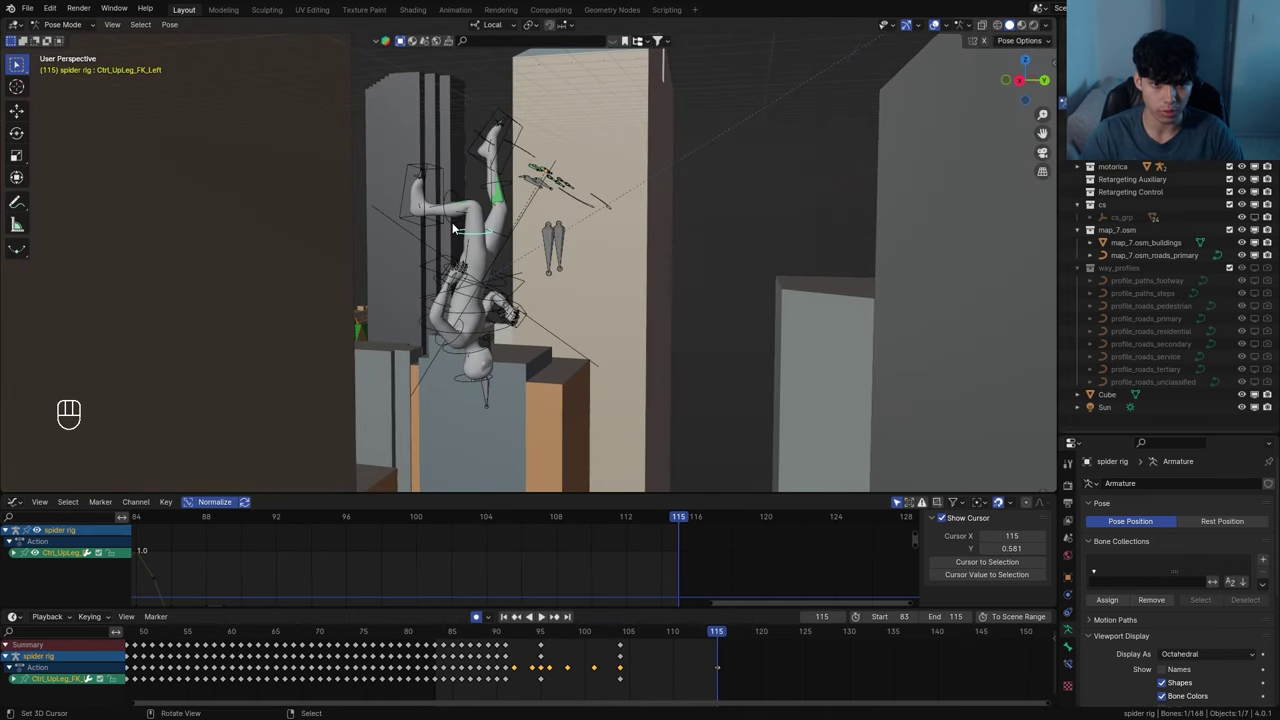
left_click(434, 203)
key("r")
key("x")
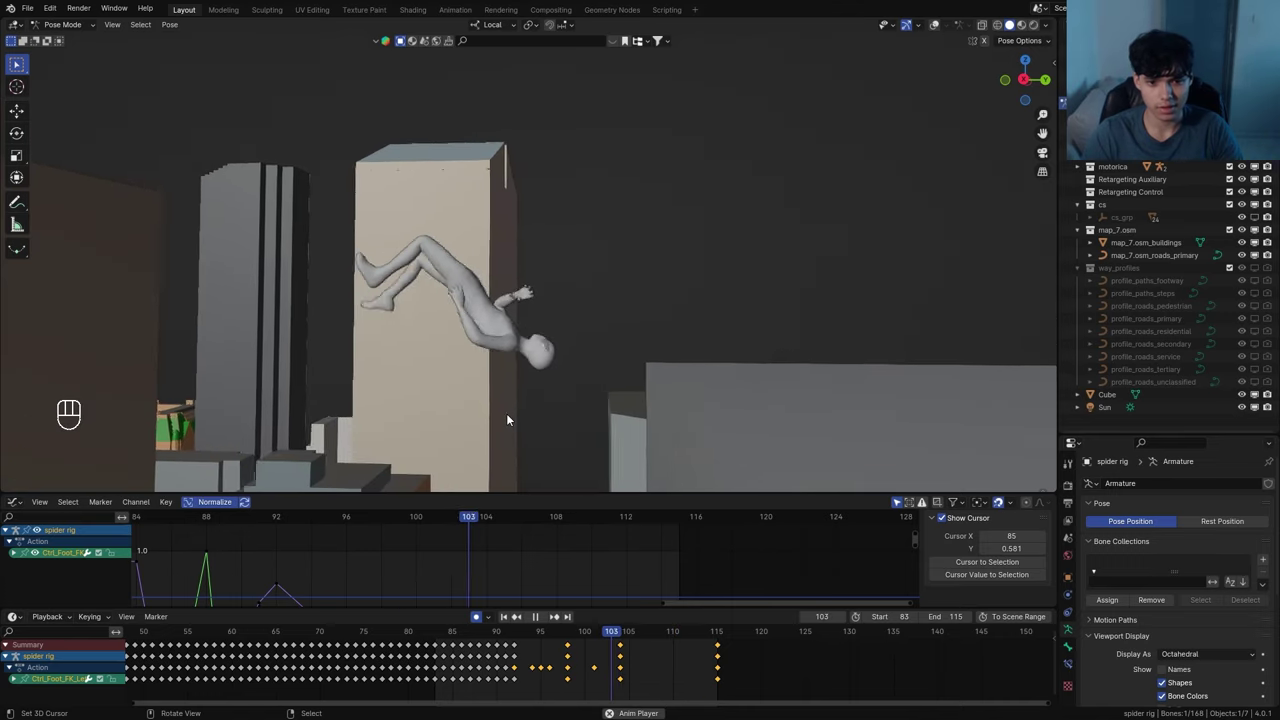
key("space")
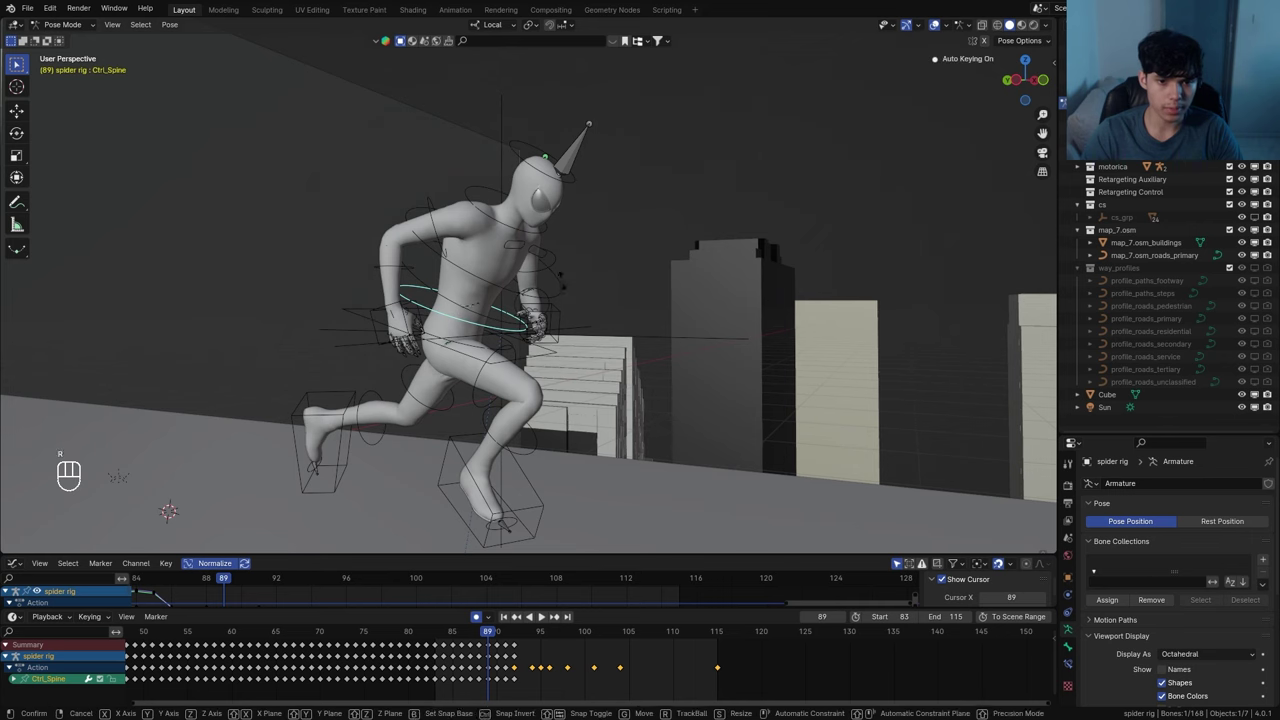
Rotate Ctrl_Spine about its local X axis at frame 91 to bend the torso forward before take-off, and play it back
key("x")
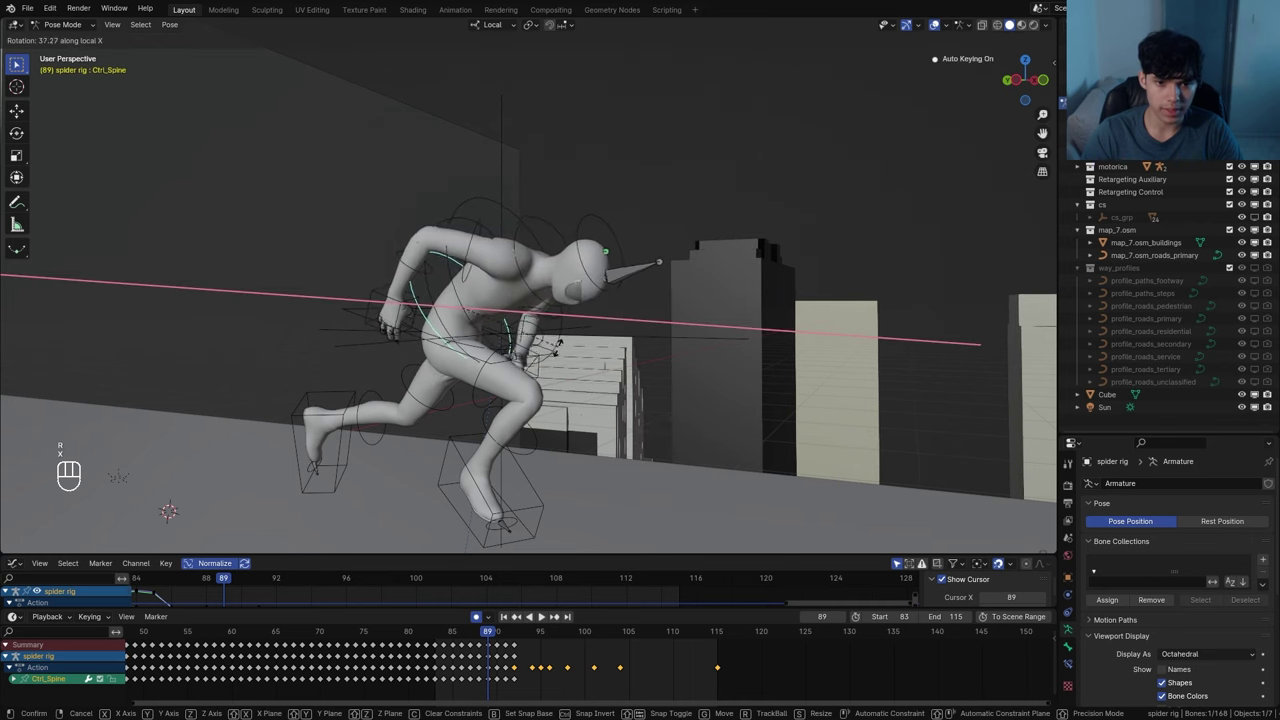
key("Escape")
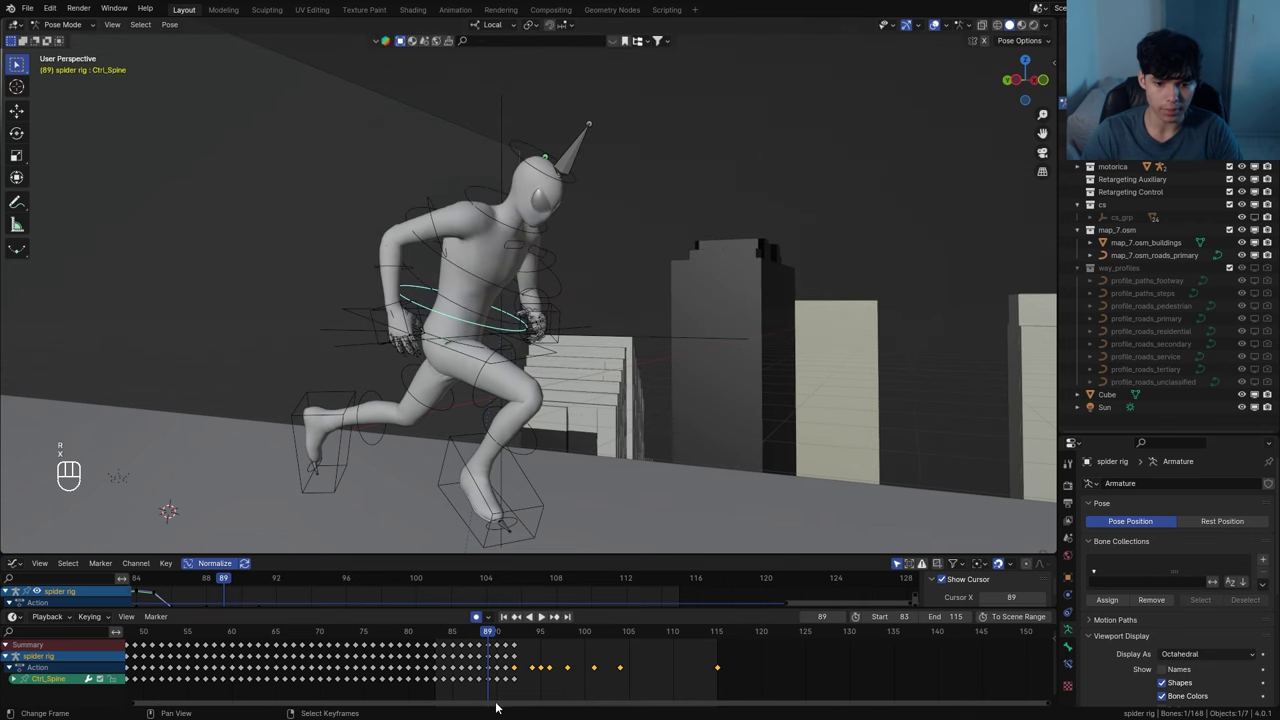
left_click_drag(489, 645, 507, 647)
key("r")
key("x")
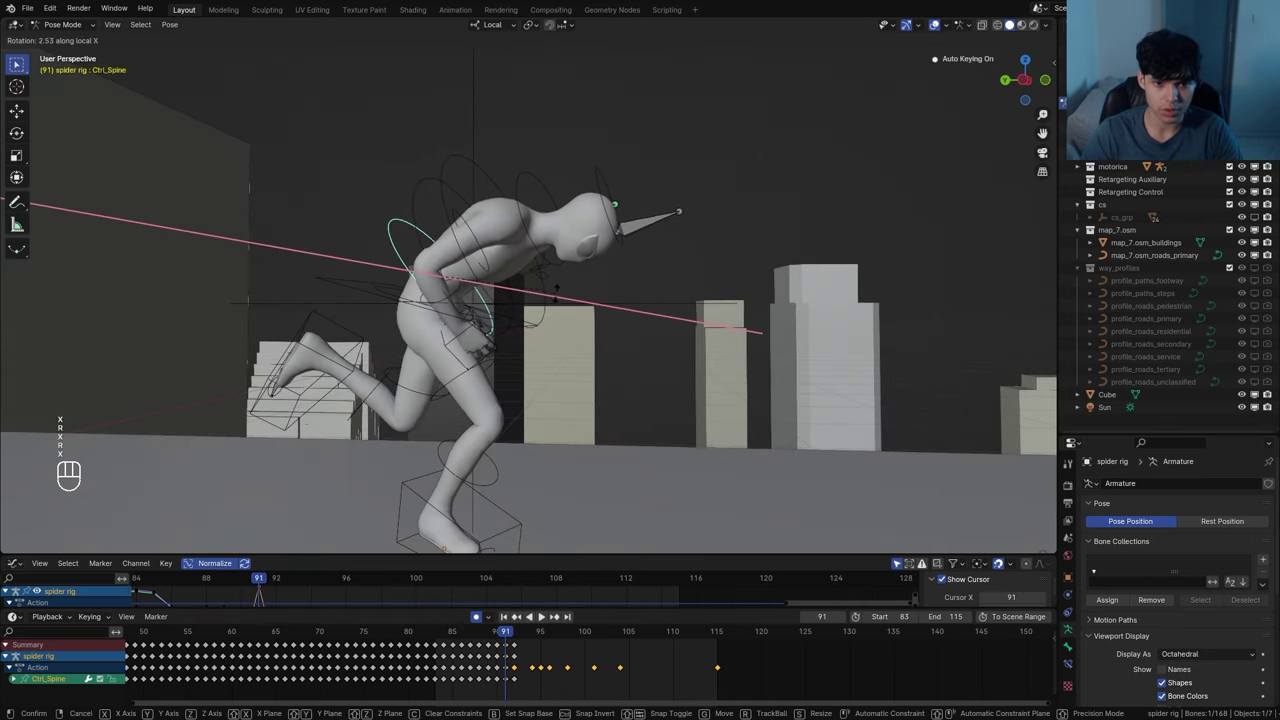
left_click(559, 302)
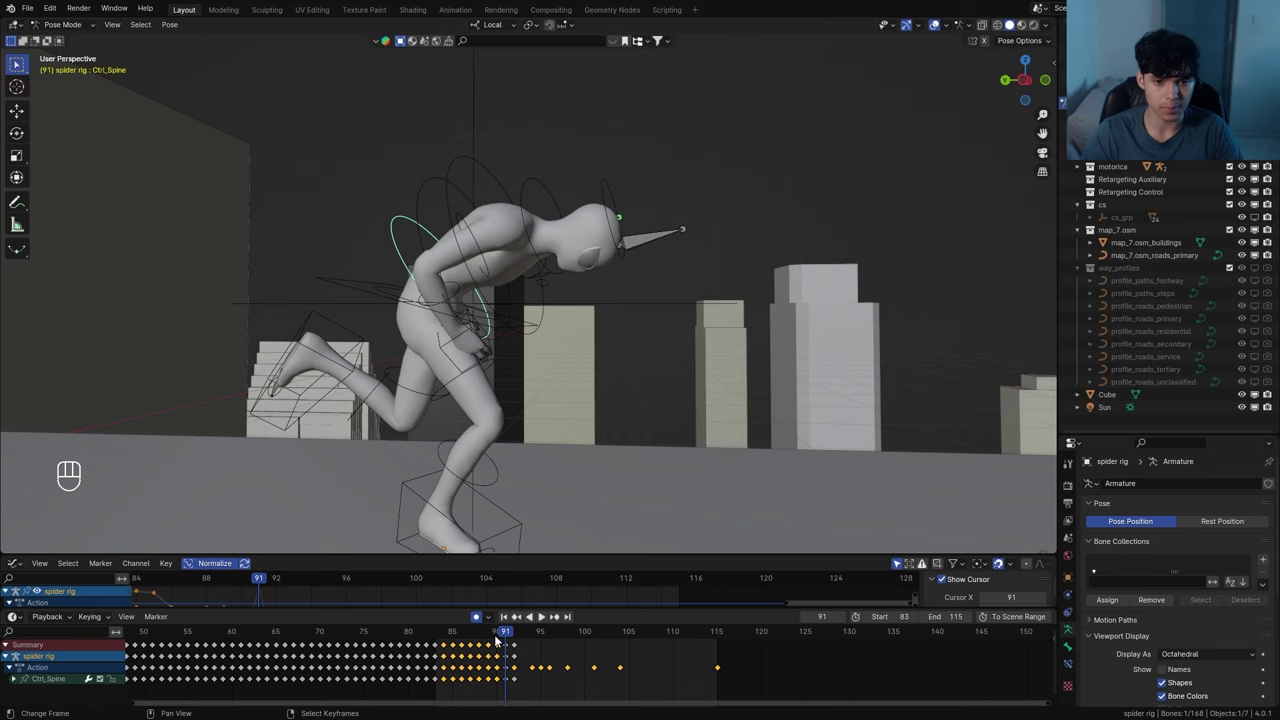
key("space")
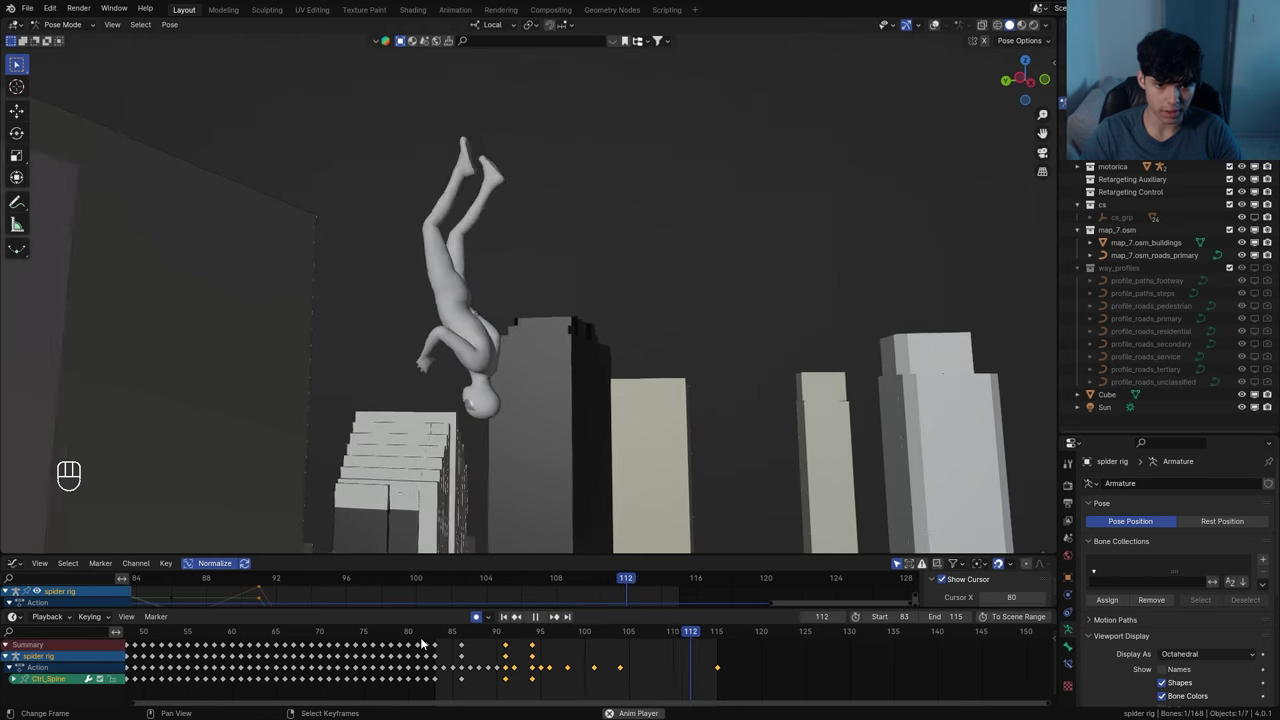
key("space")
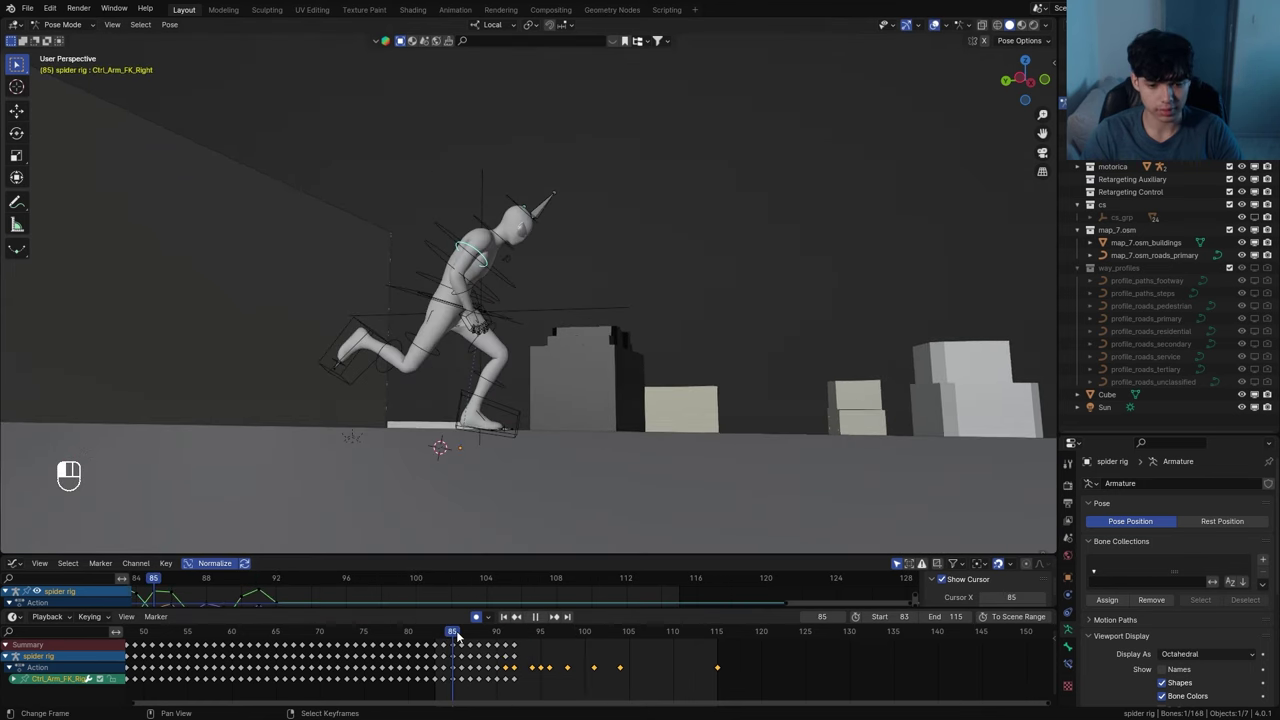
Pose the right arm at frame 91 by rotating Ctrl_Arm_FK_Right about its local axes so the arm swings back
left_click_drag(457, 637, 504, 637)
middle_click_drag(492, 338, 600, 325)
key("r")
key("y")
key("r")
key("z")
left_click(521, 337)
key("r")
key("z")
left_click(540, 290)
middle_click_drag(500, 270, 590, 240)
key("r")
key("x")
left_click(533, 200)
Rotate Ctrl_Arm_FK_Left at frame 91, including about local X, so the left arm swings back like the right one
left_click(404, 225)
key("r")
key("y")
key("r")
key("x")
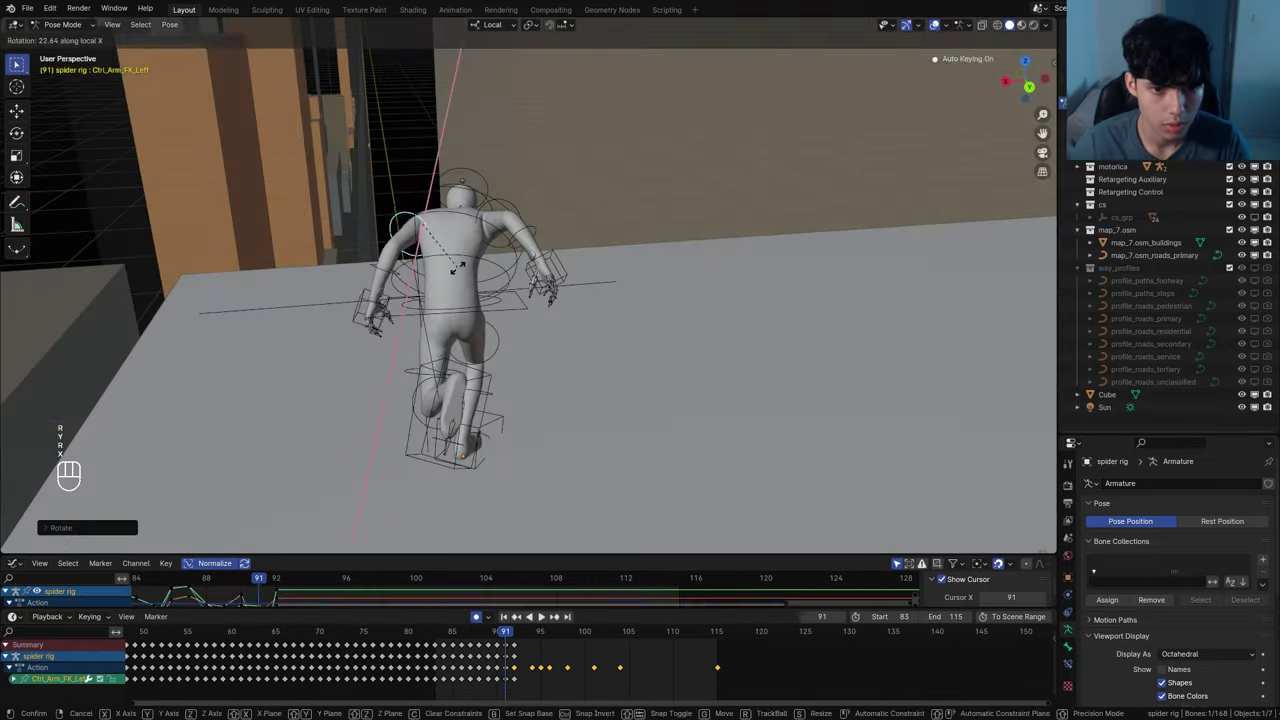
left_click(458, 268)
middle_click_drag(458, 268, 330, 240)
middle_click_drag(400, 260, 530, 255)
left_click(406, 228)
key("r")
left_click(450, 280)
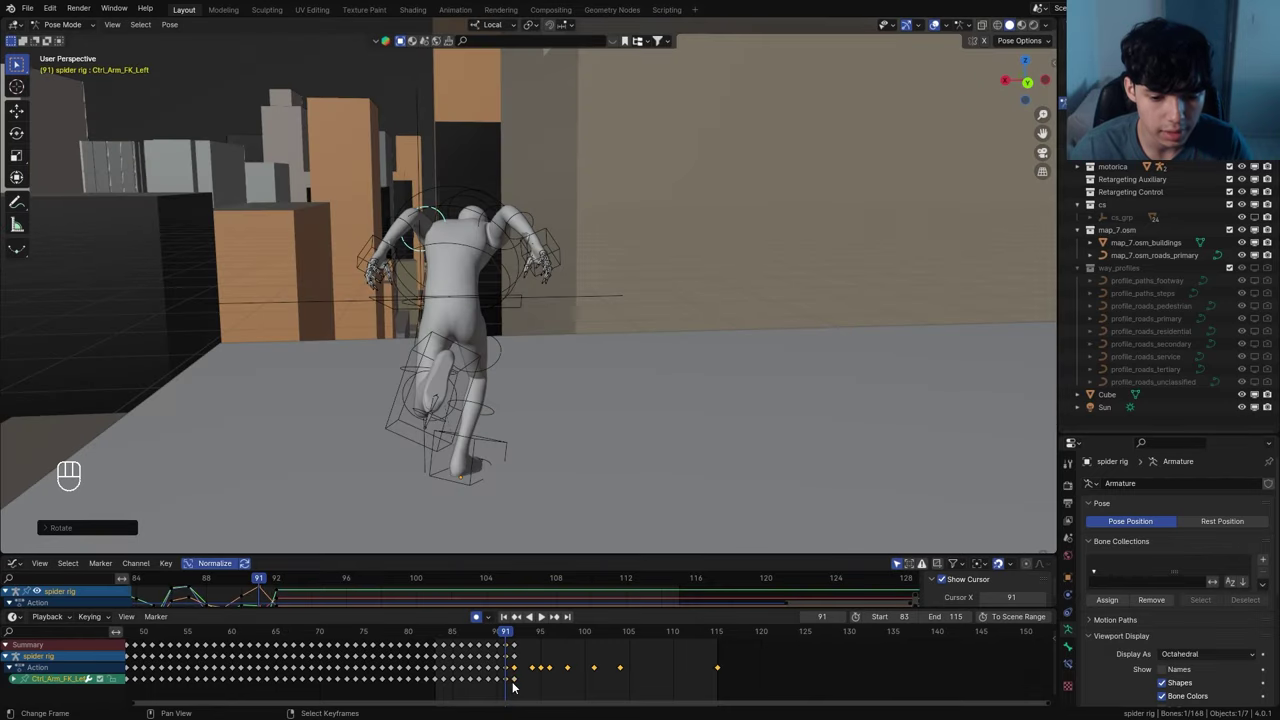
left_click(513, 684)
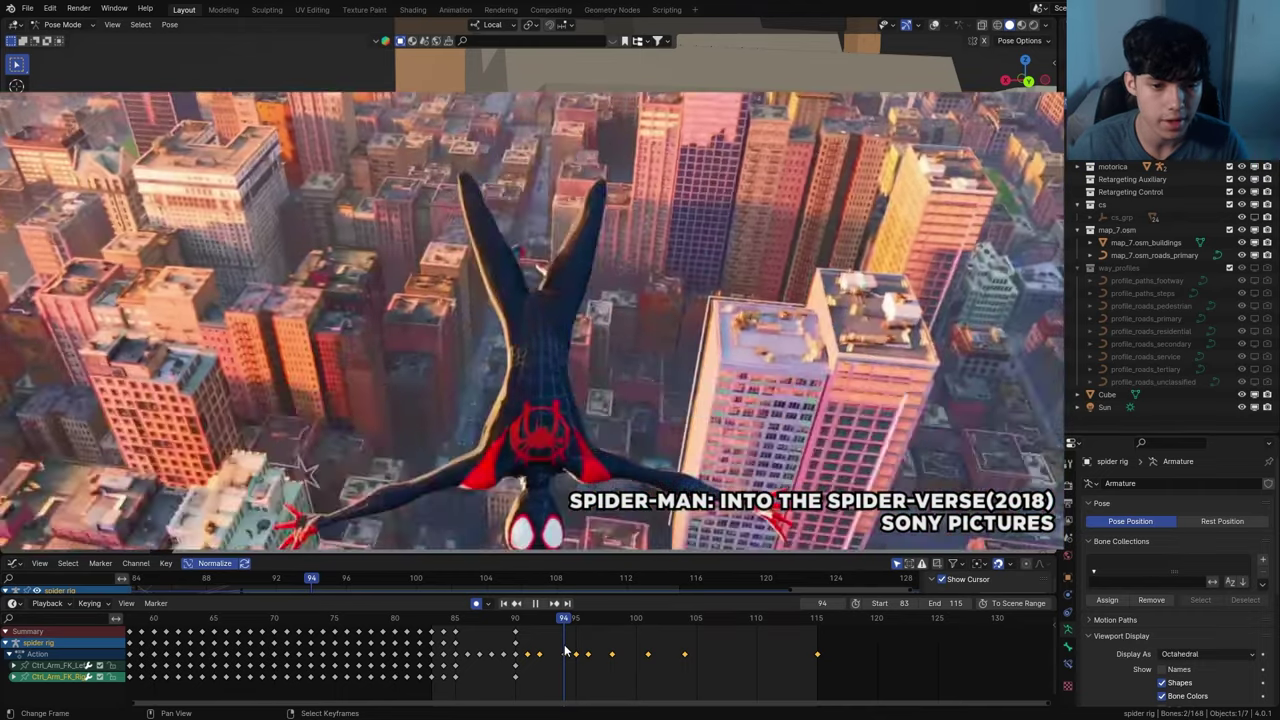
With X-axis mirroring on, rotate Ctrl_Arm_FK_Right about local Z at frame 96 to swing both arms up
left_click_drag(565, 652, 575, 652)
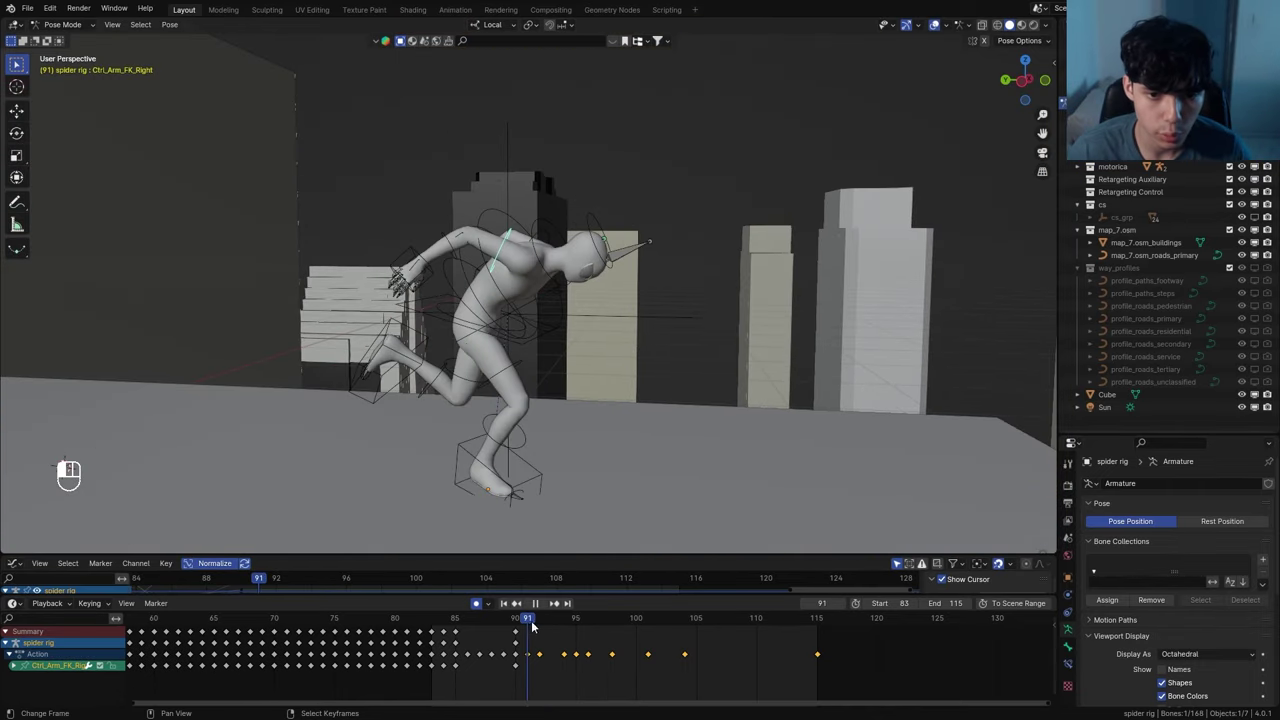
left_click_drag(520, 625, 590, 625)
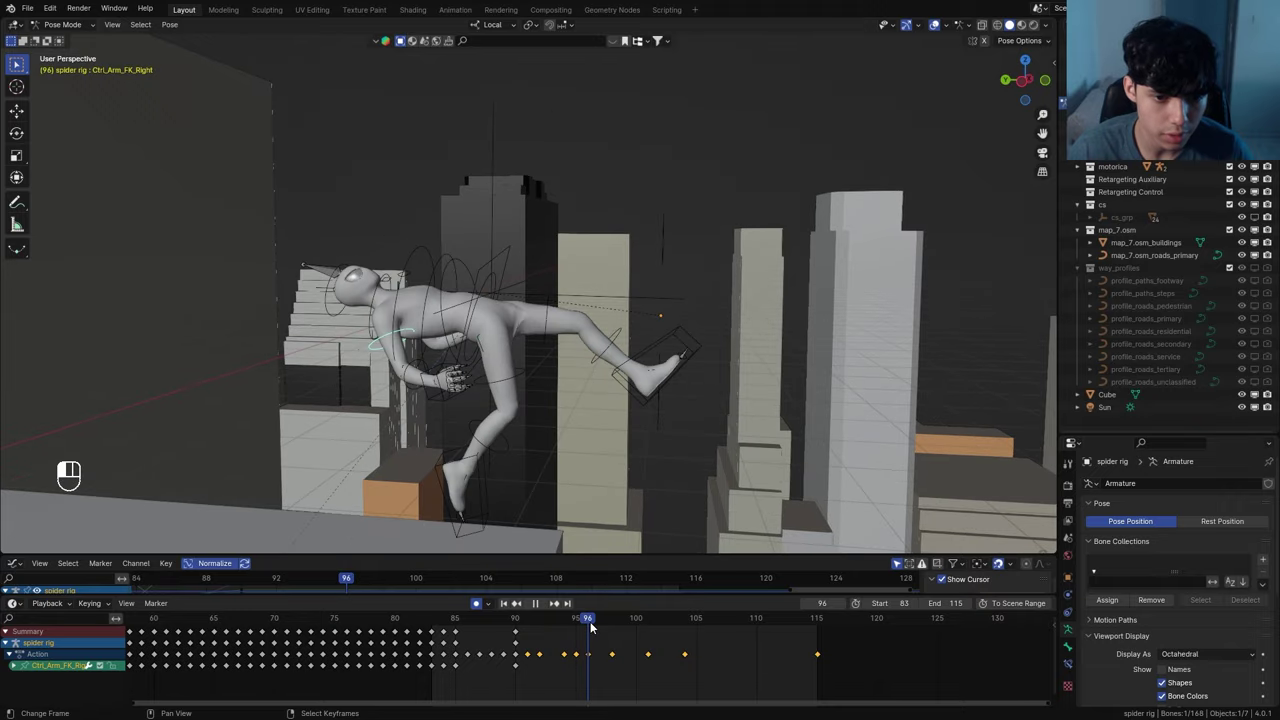
middle_click_drag(520, 400, 544, 295)
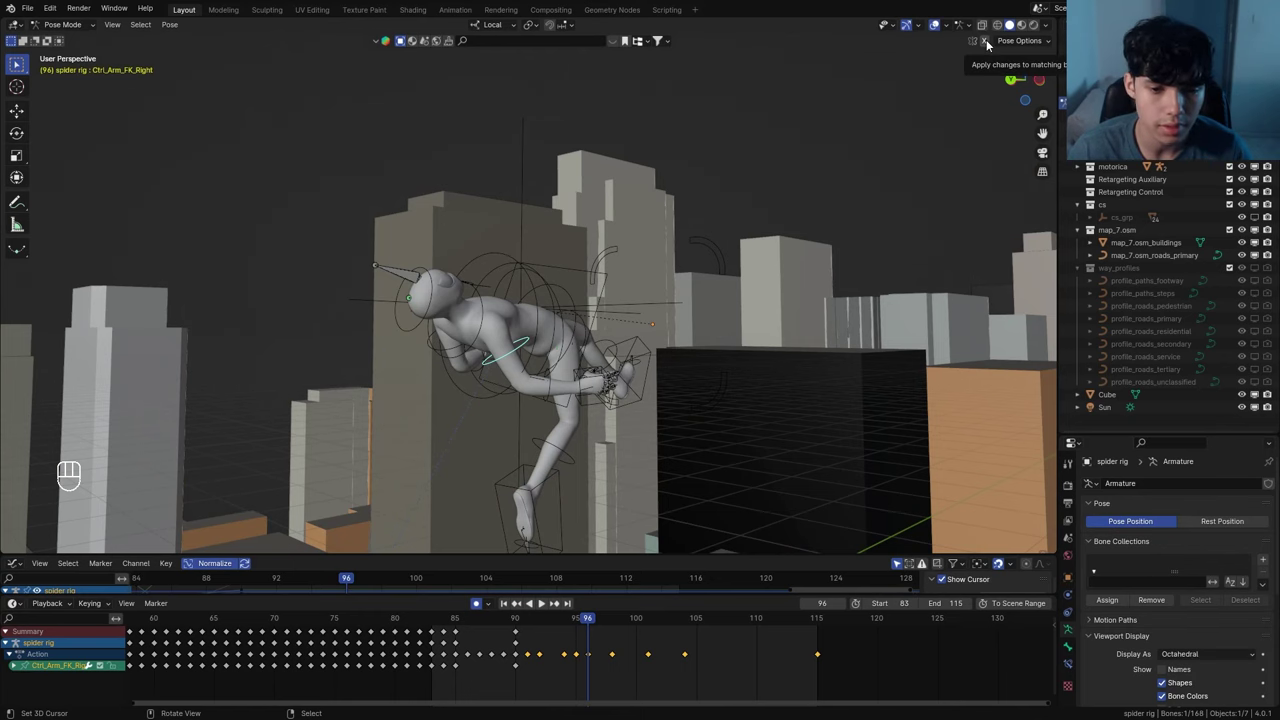
key("r")
key("z")
key("z")
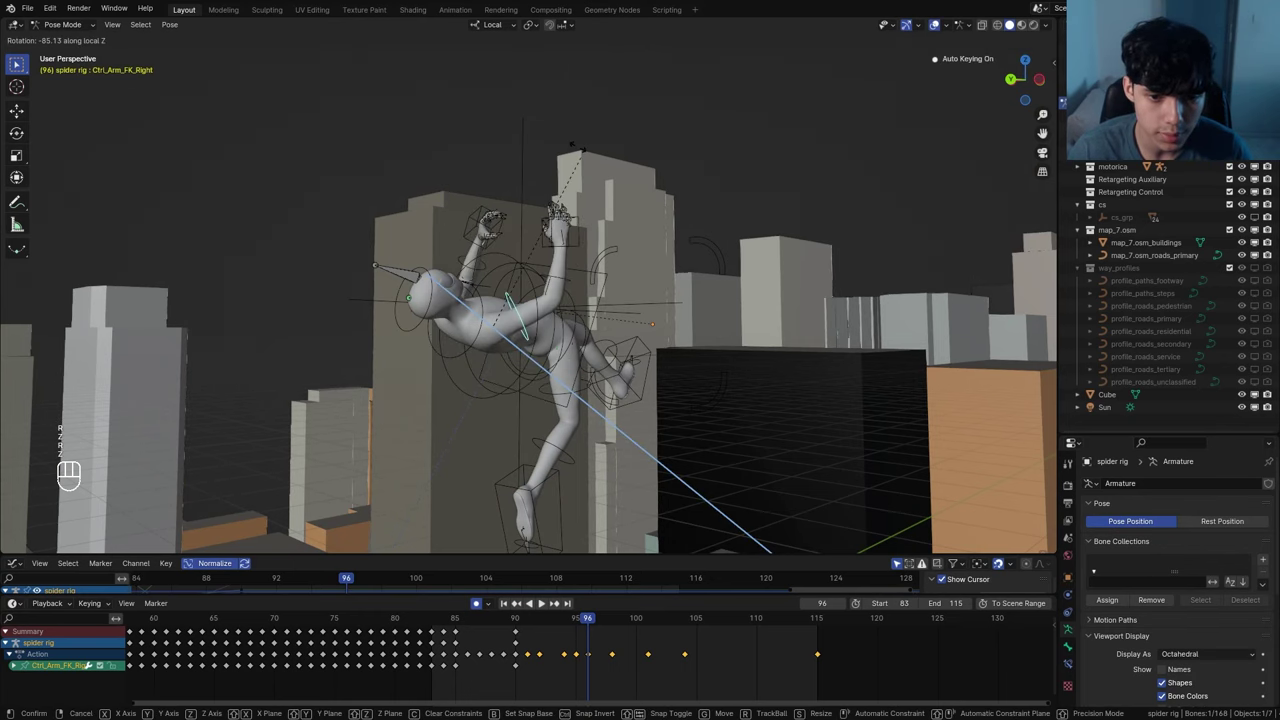
key("space")
key("space")
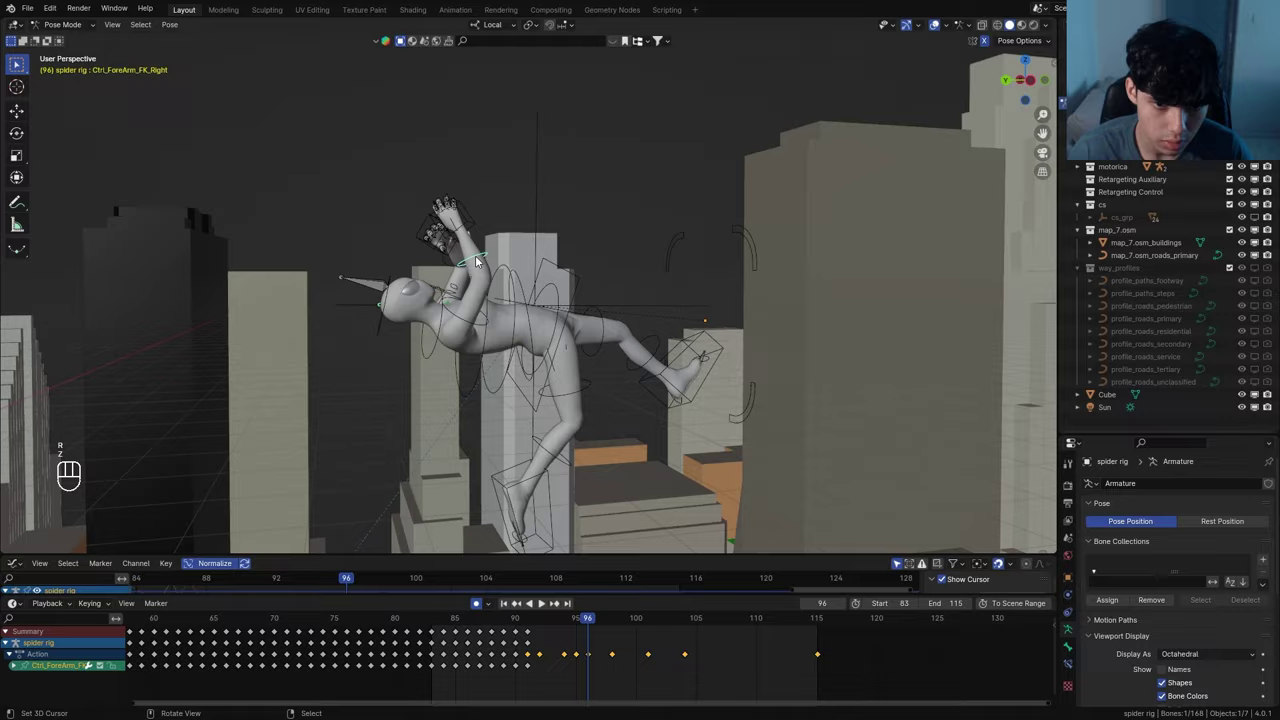
Pose both mirrored arms at frame 115 by rotating Ctrl_Arm_FK_Right about its local X axis
key("shift+alt+z")
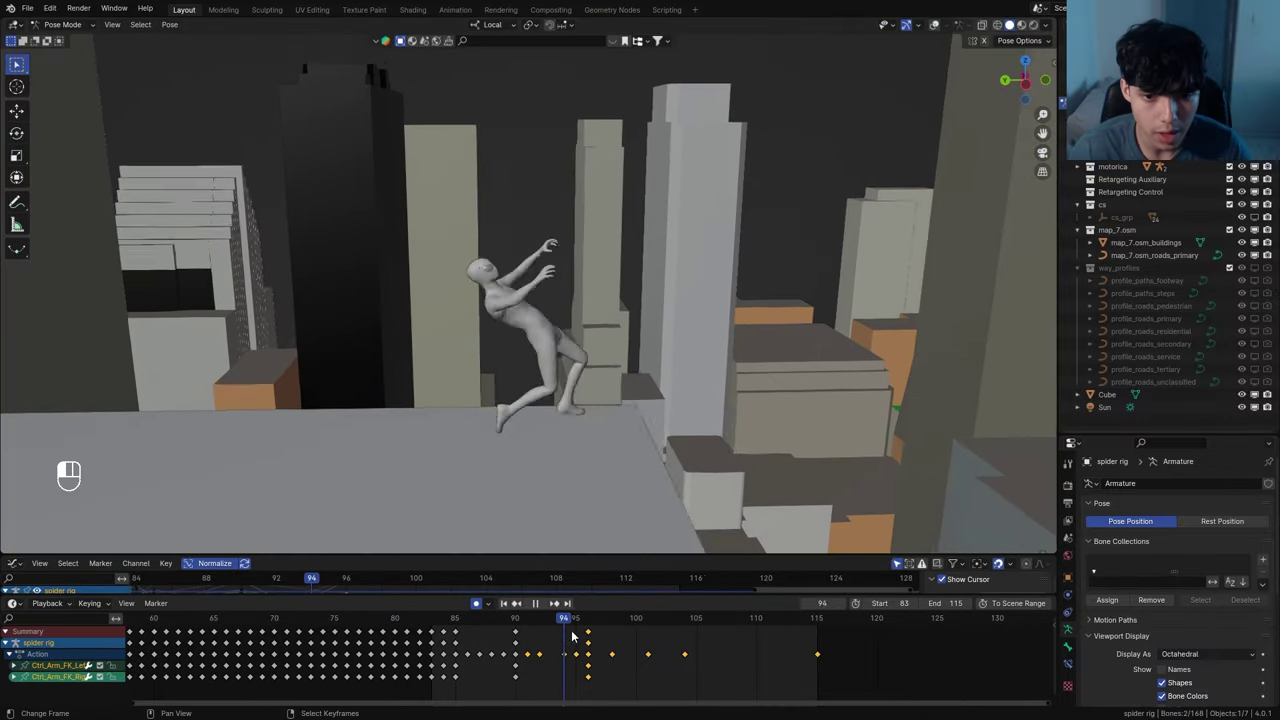
left_click_drag(572, 632, 673, 628)
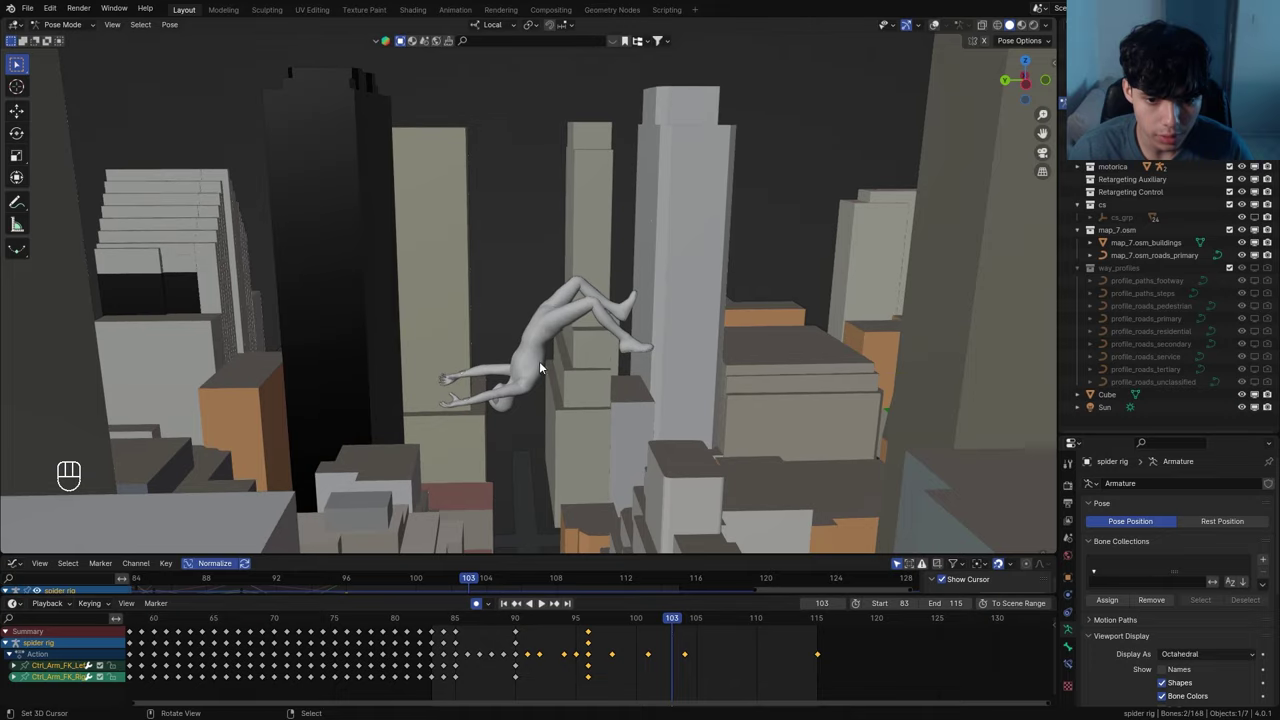
middle_click_drag(540, 363, 668, 345)
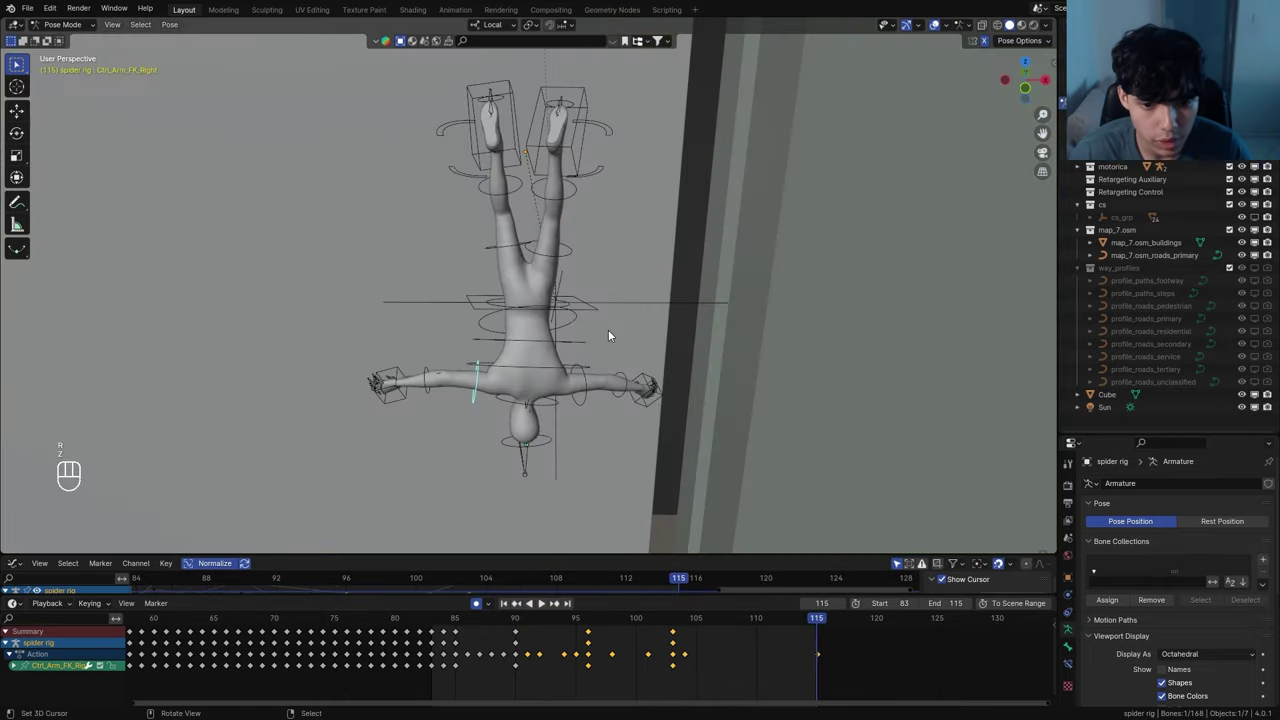
middle_click_drag(608, 336, 652, 326)
key("r")
key("x")
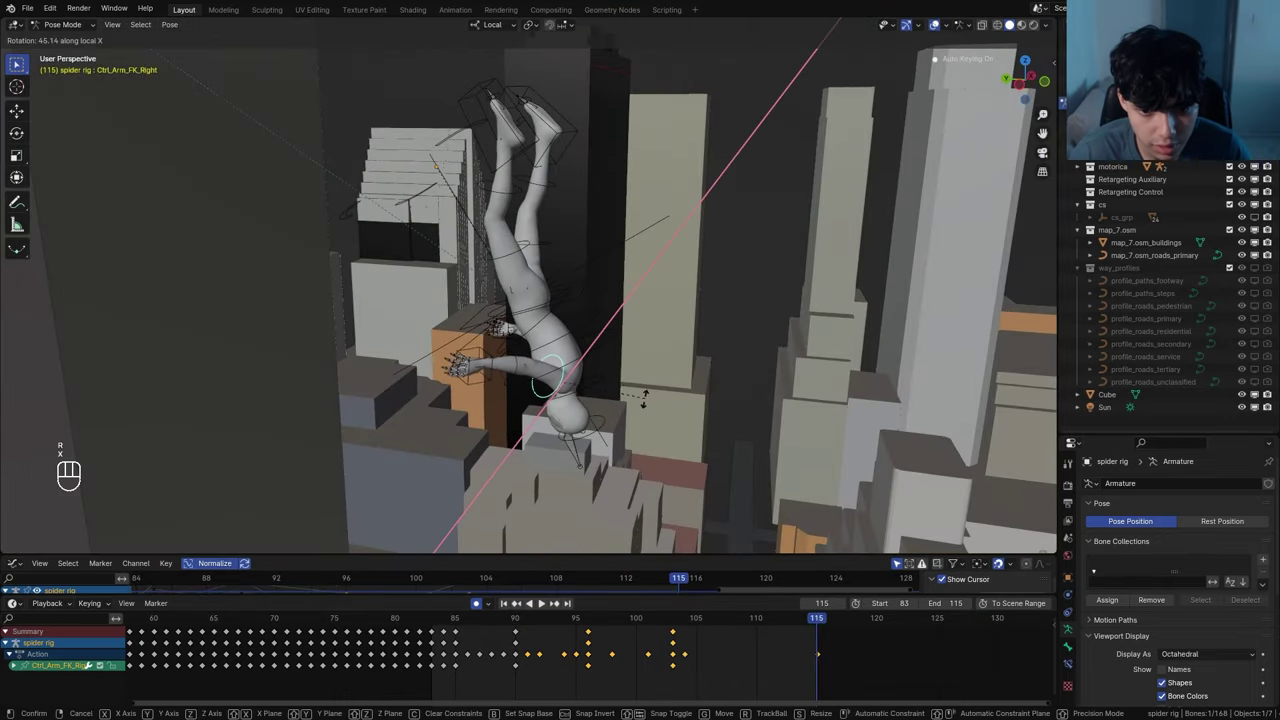
left_click(644, 397)
Play back the leap from the rooftop run to the dive to review the arm poses
key("space")
key("space")
key("space")
key("space")
key("space")
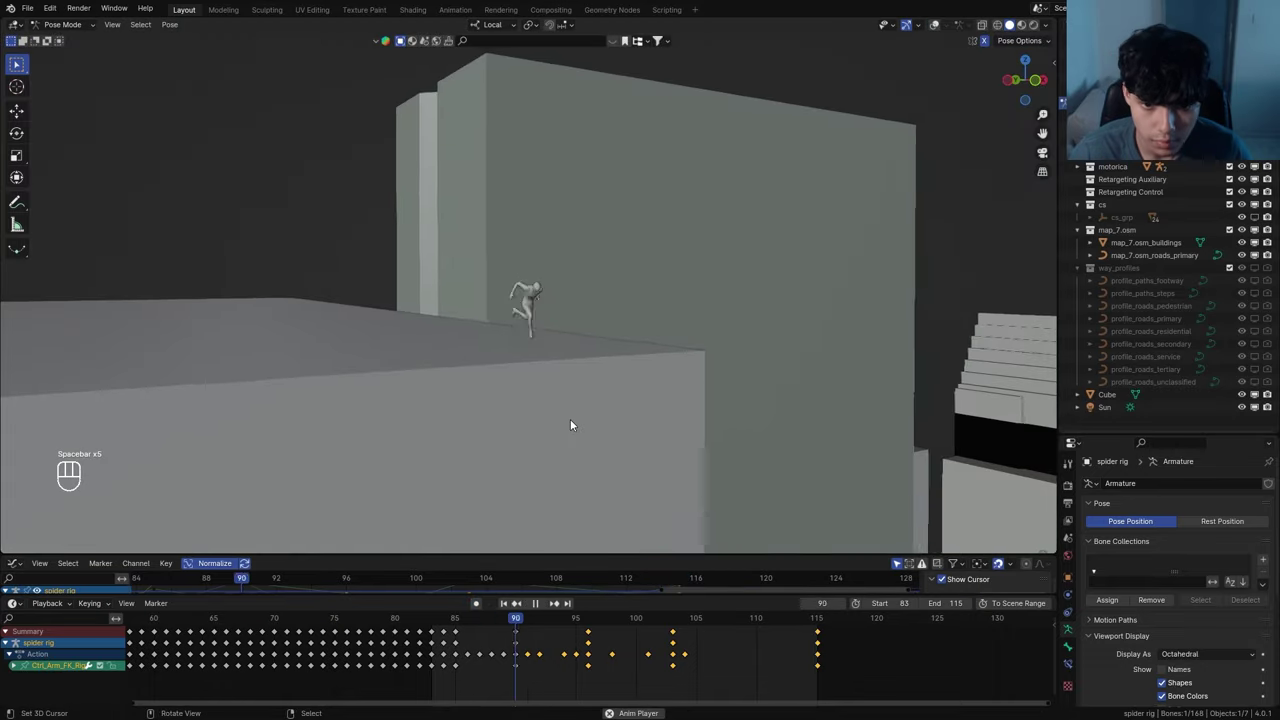
key("space")
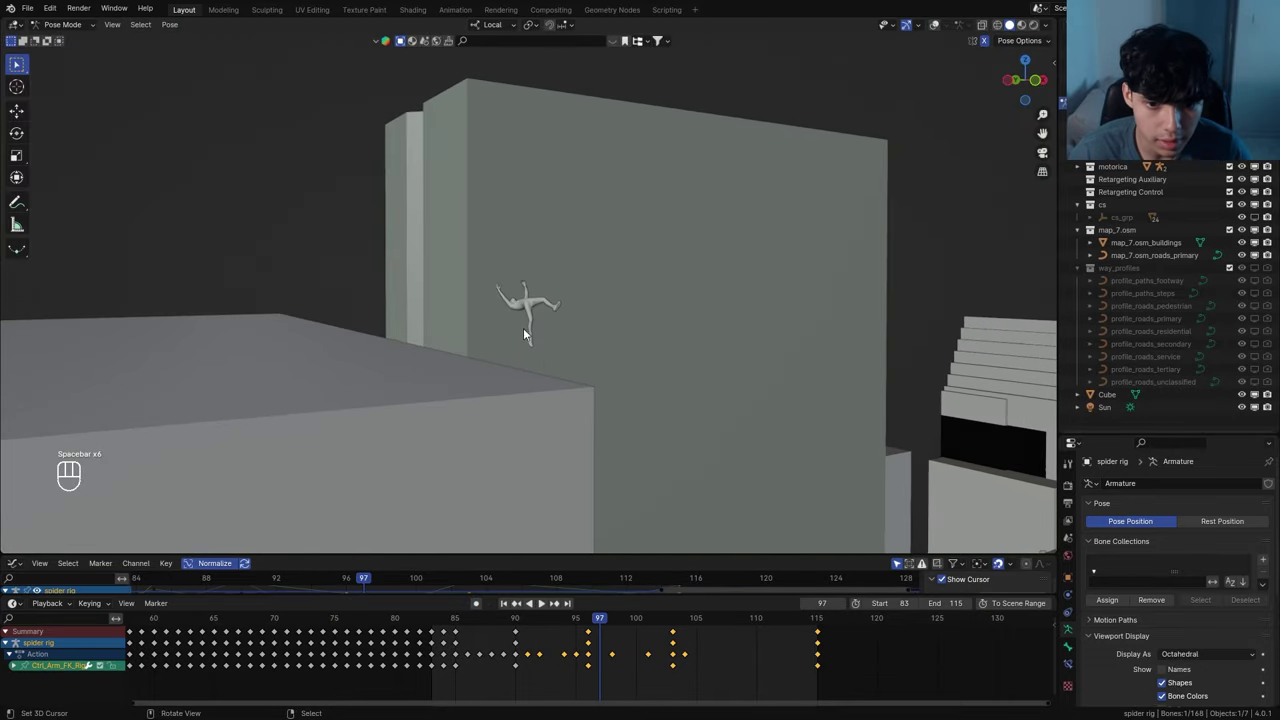
left_click_drag(494, 624, 444, 620)
key("space")
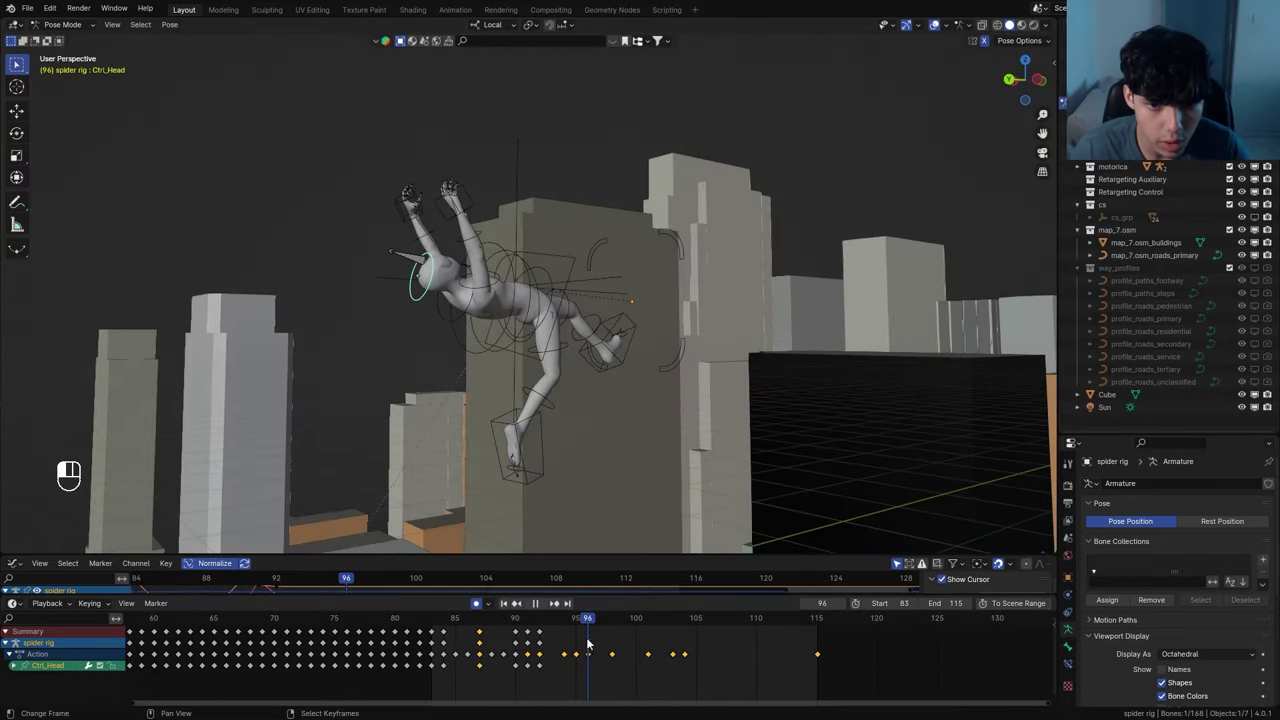
Keyframe the head by rotating Ctrl_Head about its local X axis at frames 98 and 106
key("x")
left_click(546, 360)
left_click_drag(622, 620, 707, 632)
key("r")
key("x")
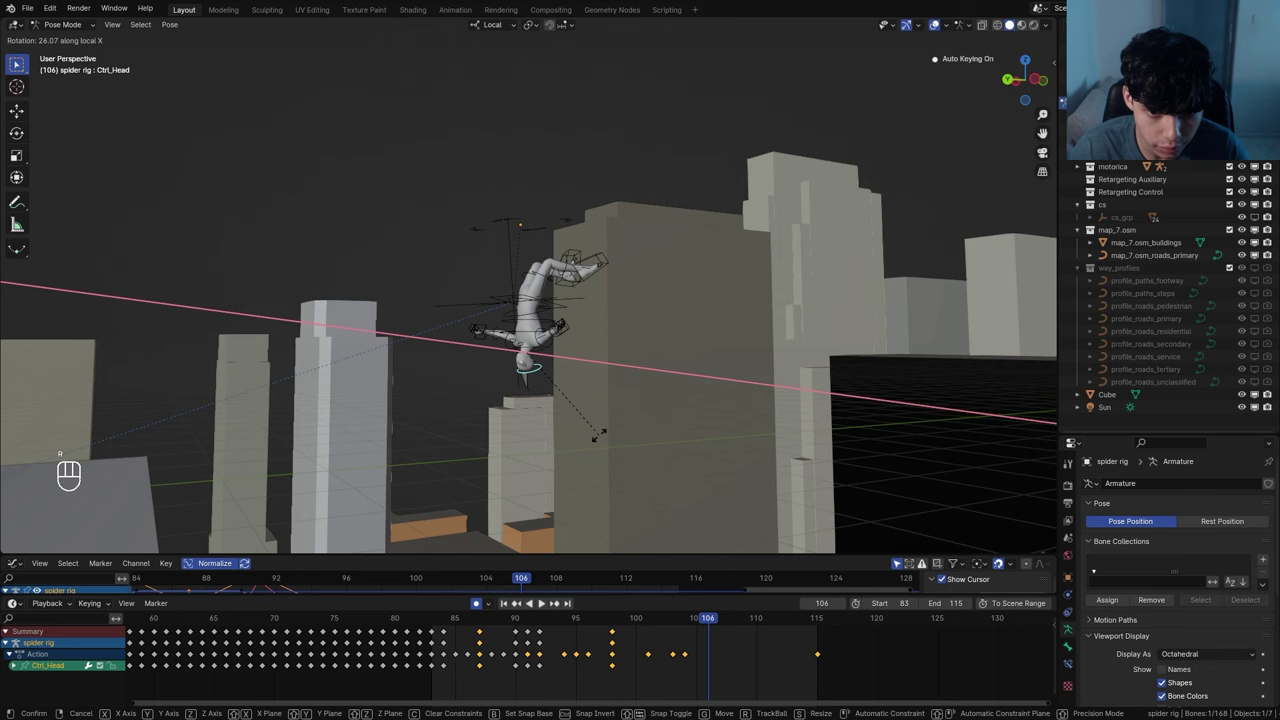
left_click(599, 434)
key("r")
key("x")
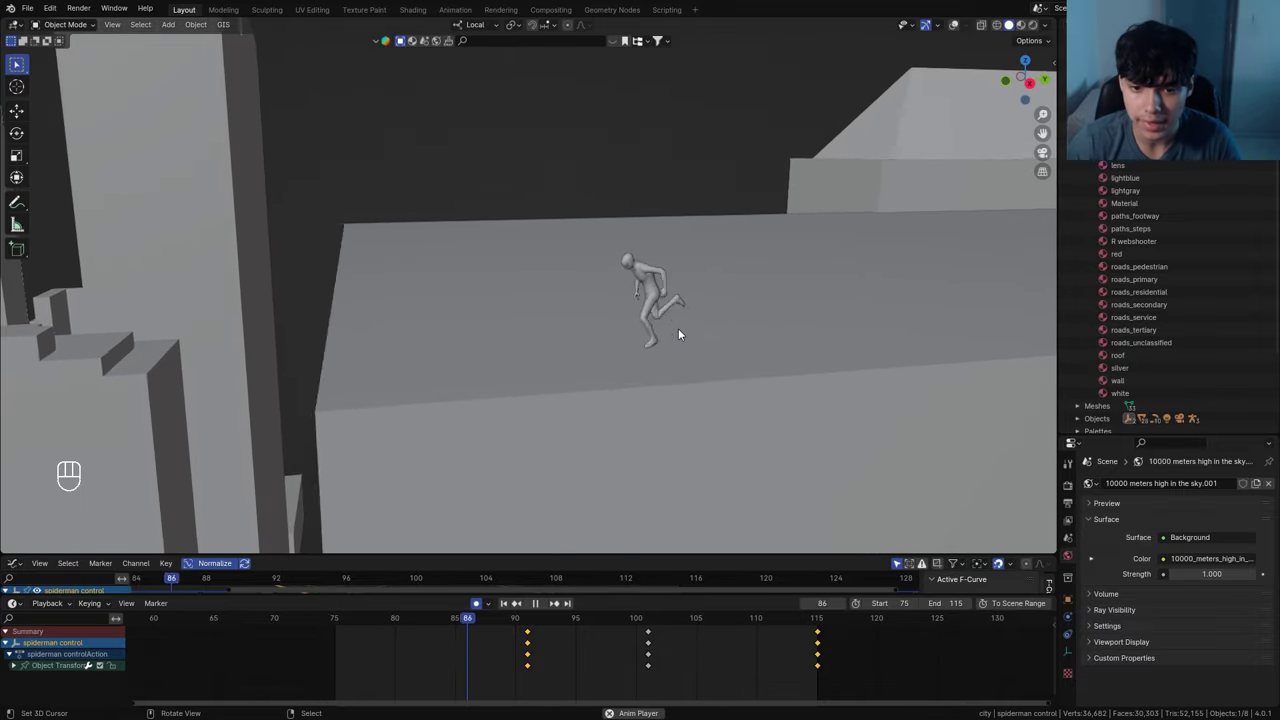
Stop the playback, split the 3D view into two side-by-side viewports, and clear the view lock in the second one
key("Escape")
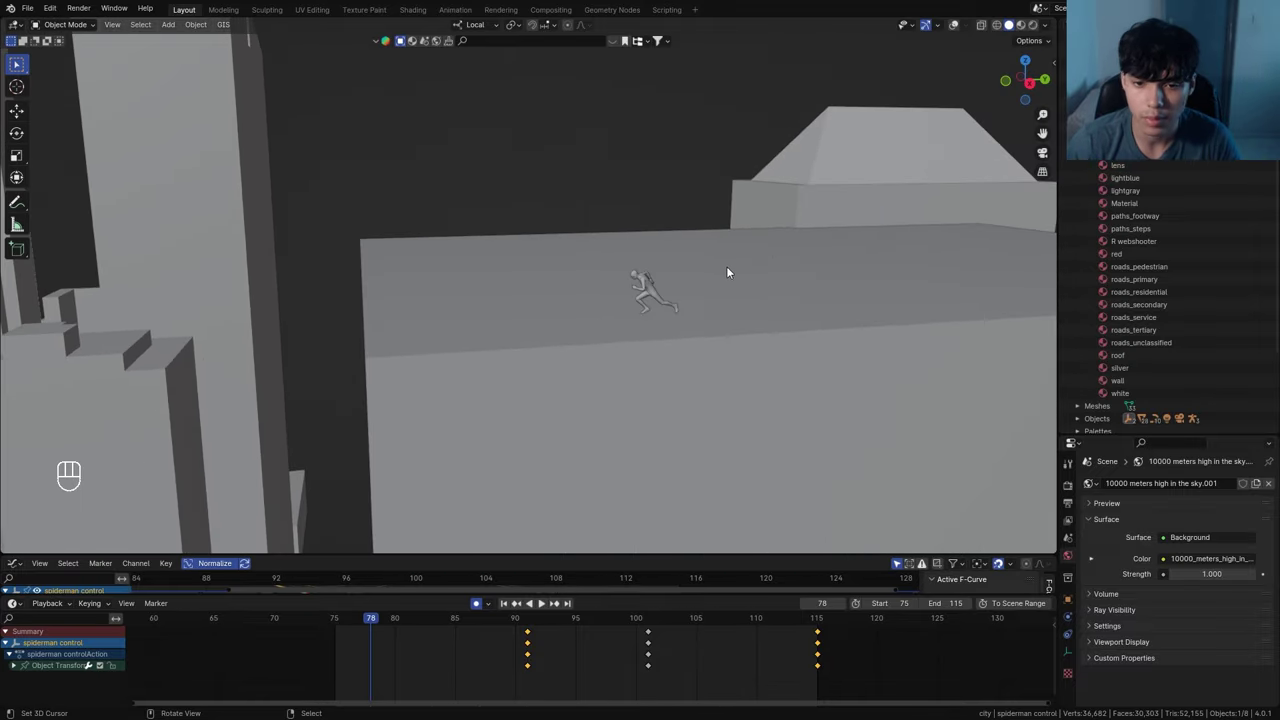
left_click_drag(1052, 20, 516, 40)
left_click(626, 24)
mouse_move(657, 216)
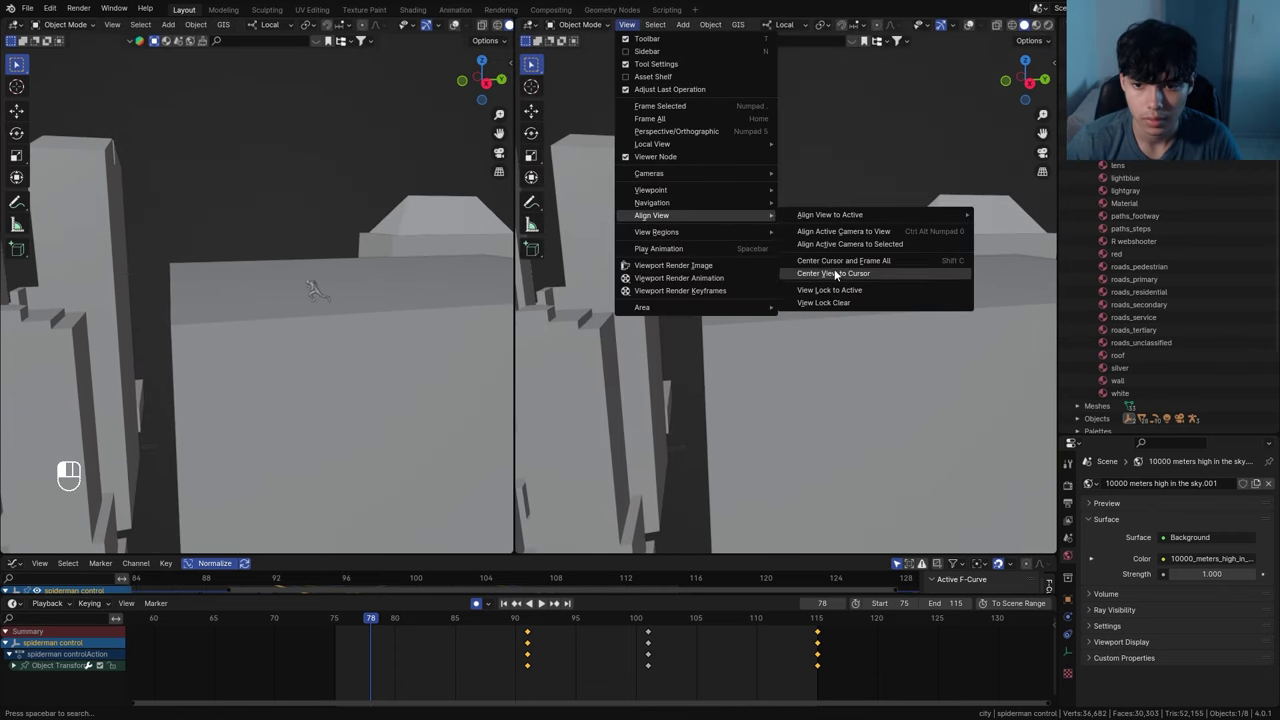
left_click(851, 304)
Play back the leap in both viewports with overlays hidden, stopping at frame 109
key("space")
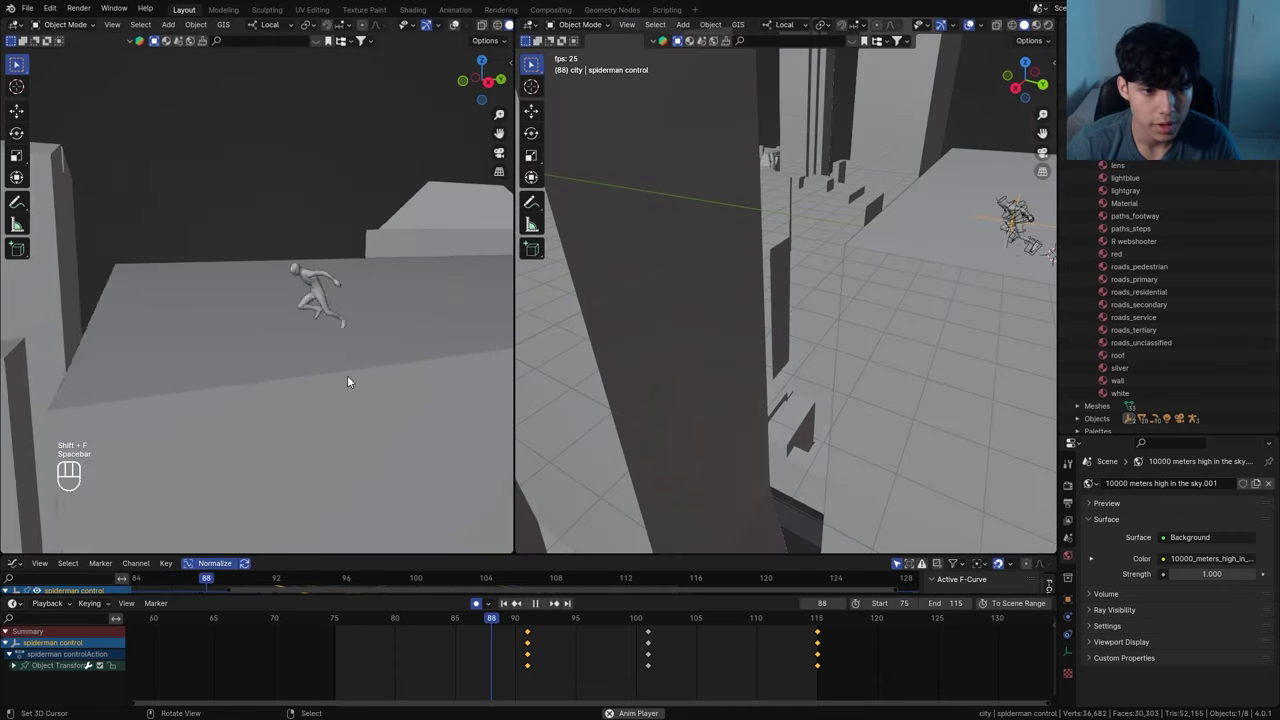
key("shift+alt+z")
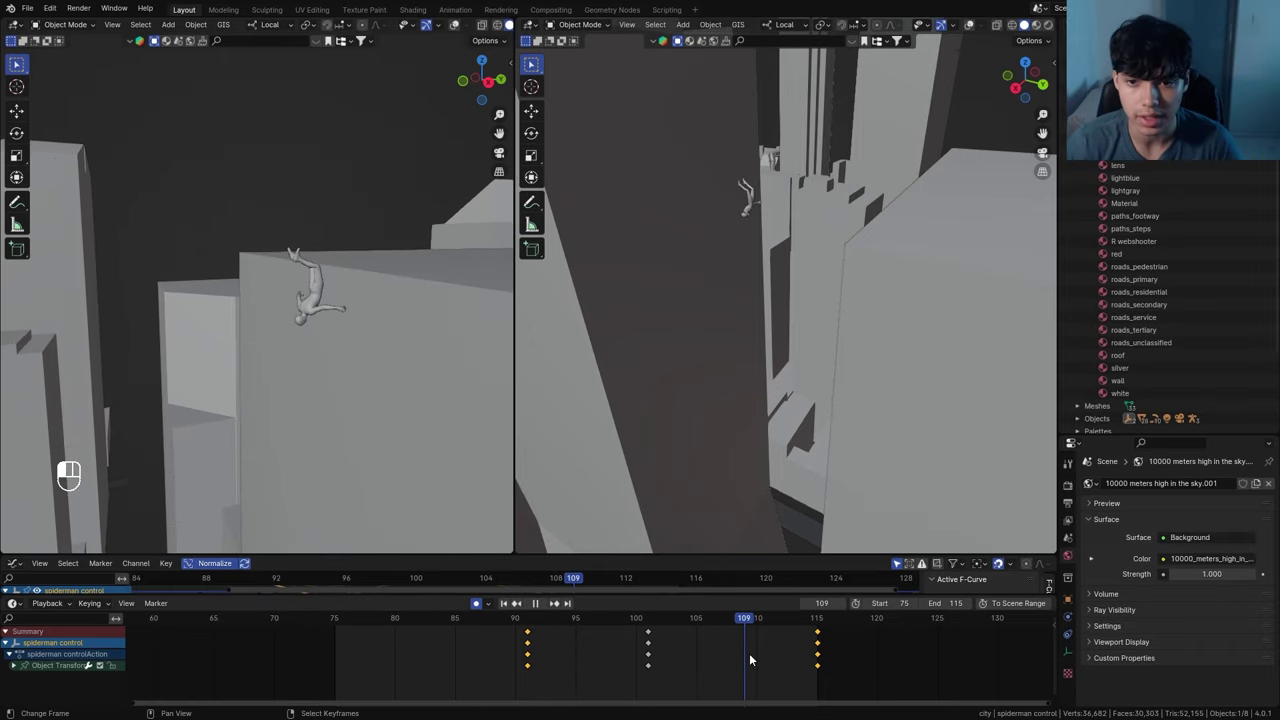
key("space")
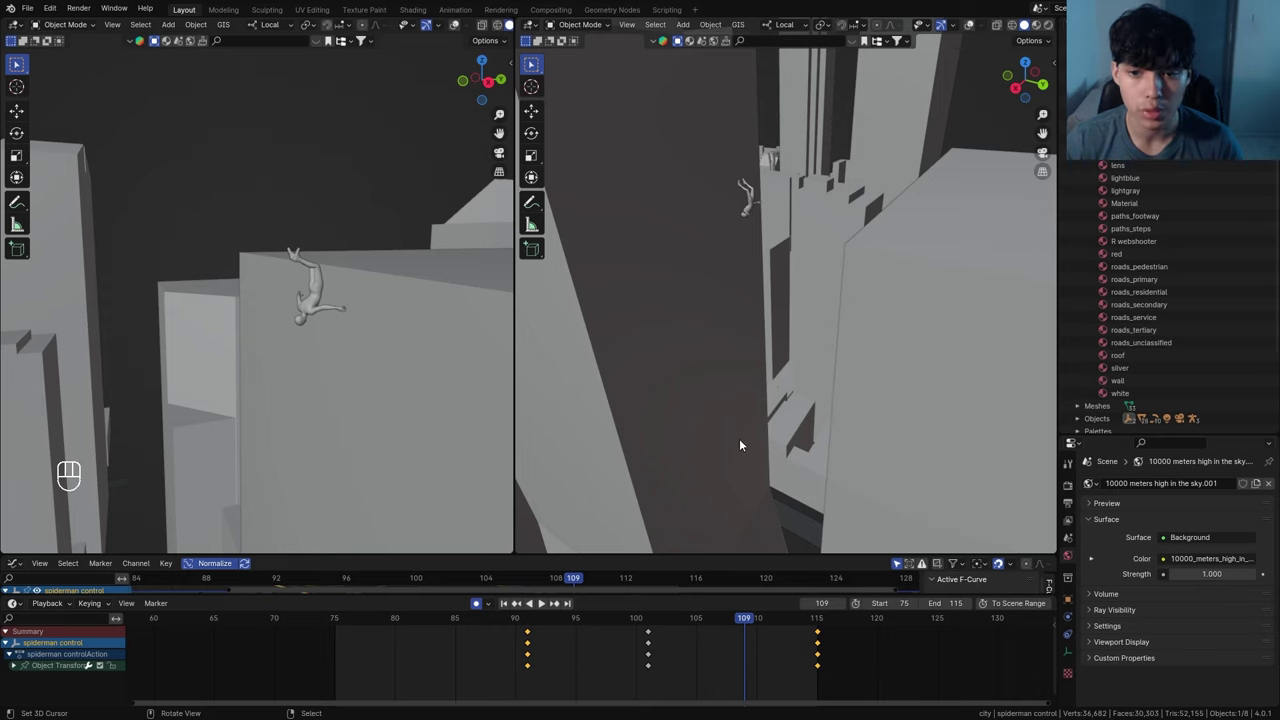
Add a Bezier curve, enlarge it and place it beside the diving Spider-Man rig at the rooftop's edge
middle_click_drag(763, 434, 797, 298)
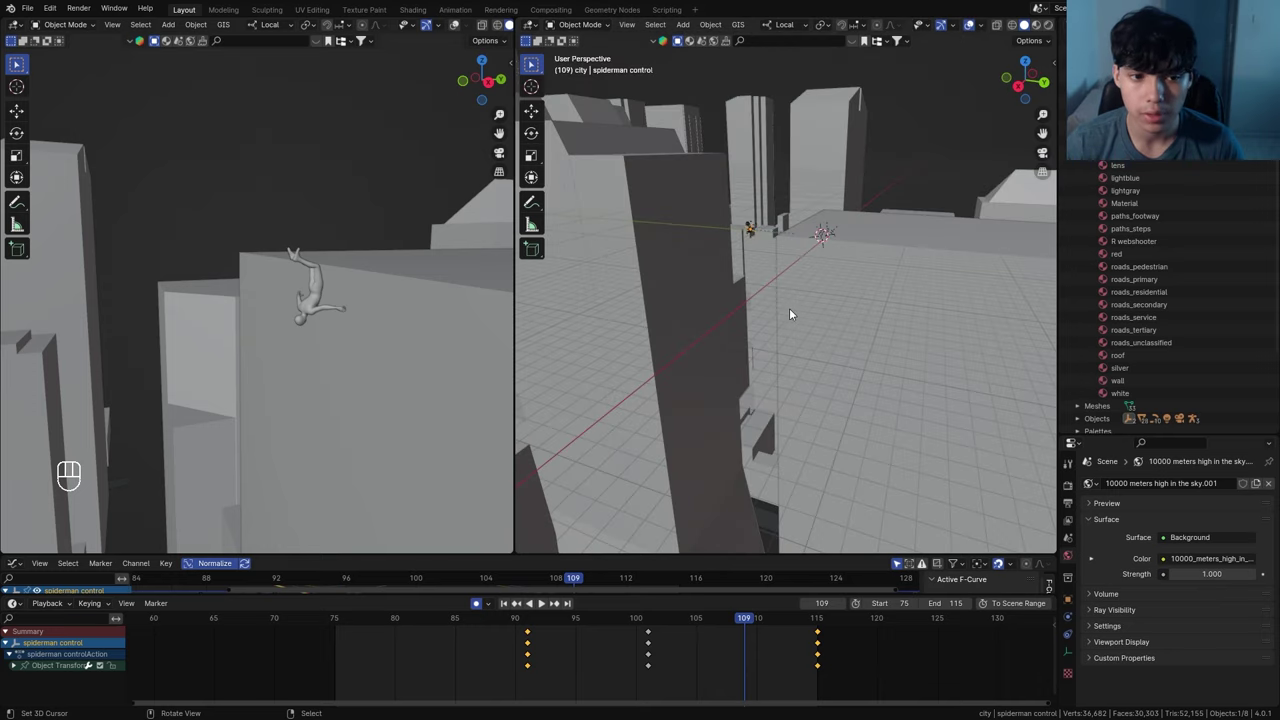
scroll(790, 314, "up", 1)
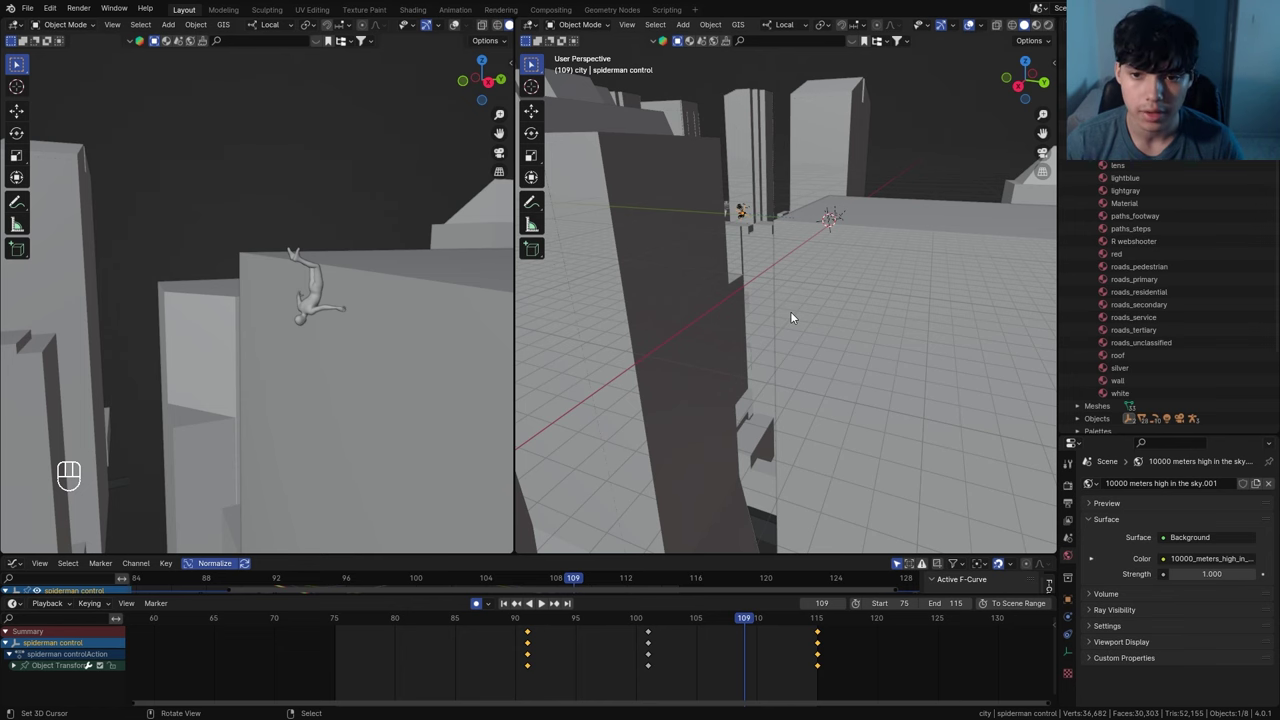
middle_click_drag(790, 315, 708, 250)
key("shift+a")
key("shift+a")
key("shift+a")
mouse_move(697, 264)
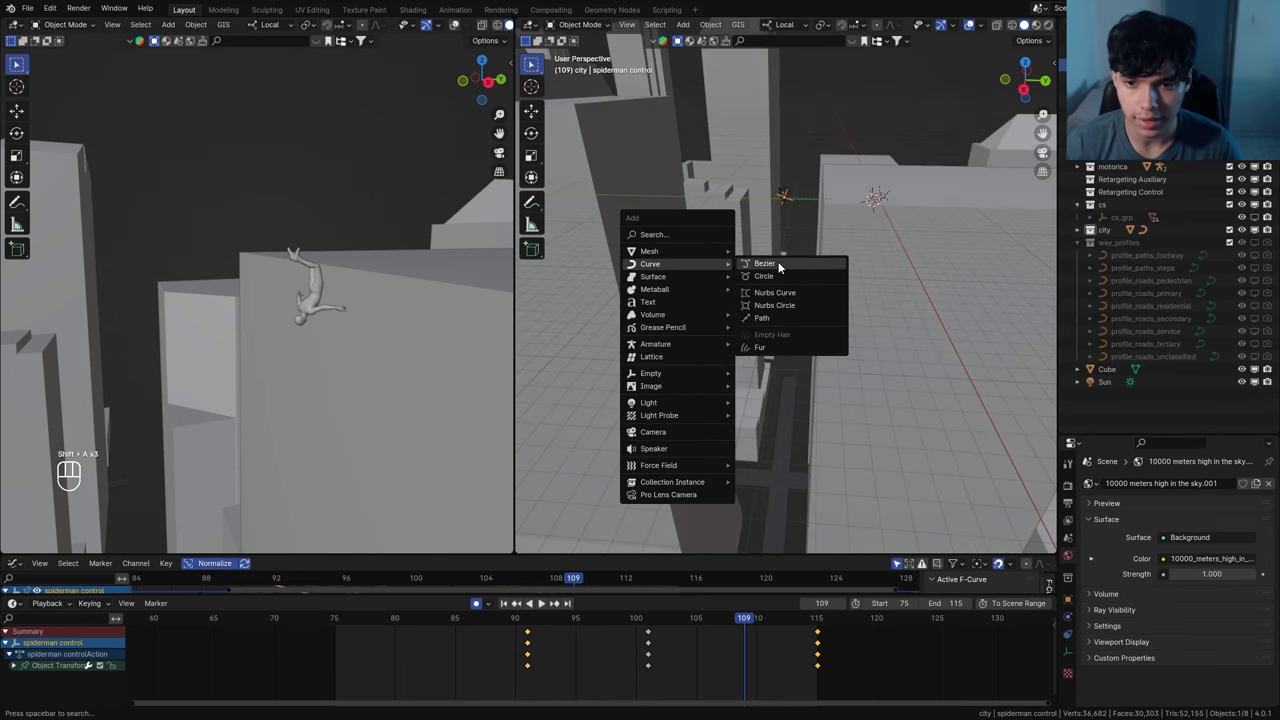
left_click(779, 262)
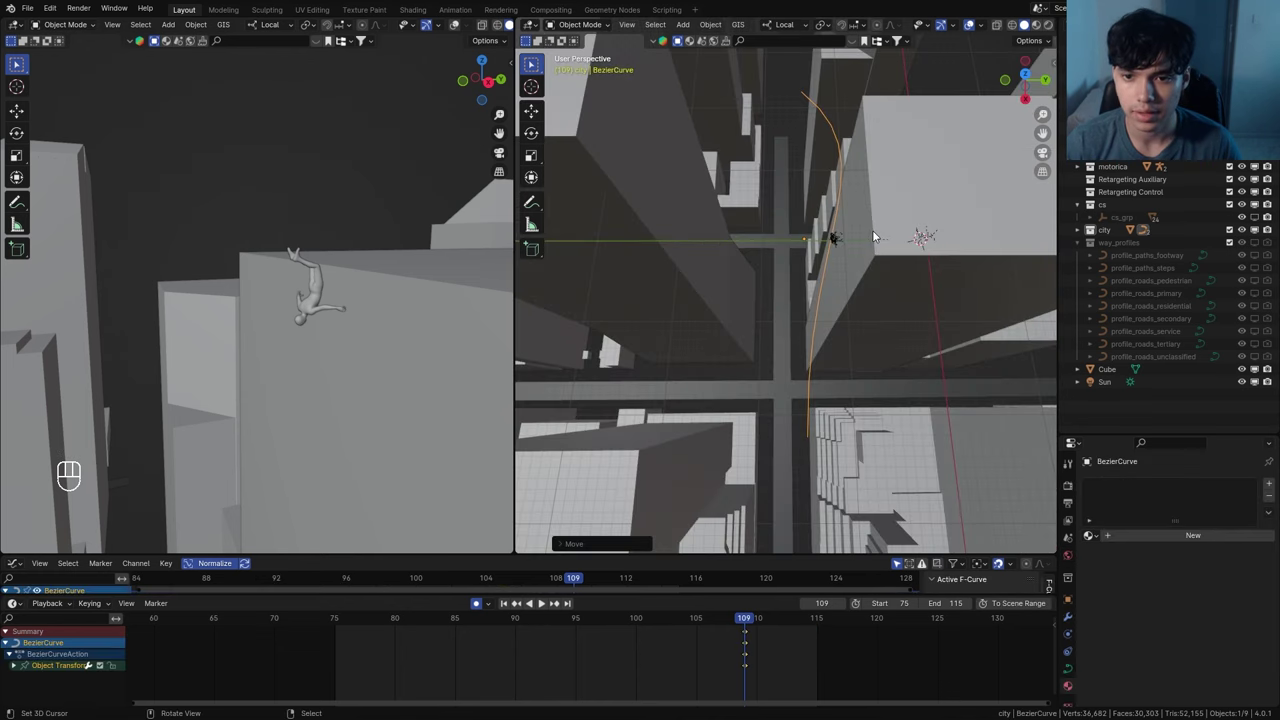
Try to extrude the near end point of the Bezier curve in Edit Mode
key("Tab")
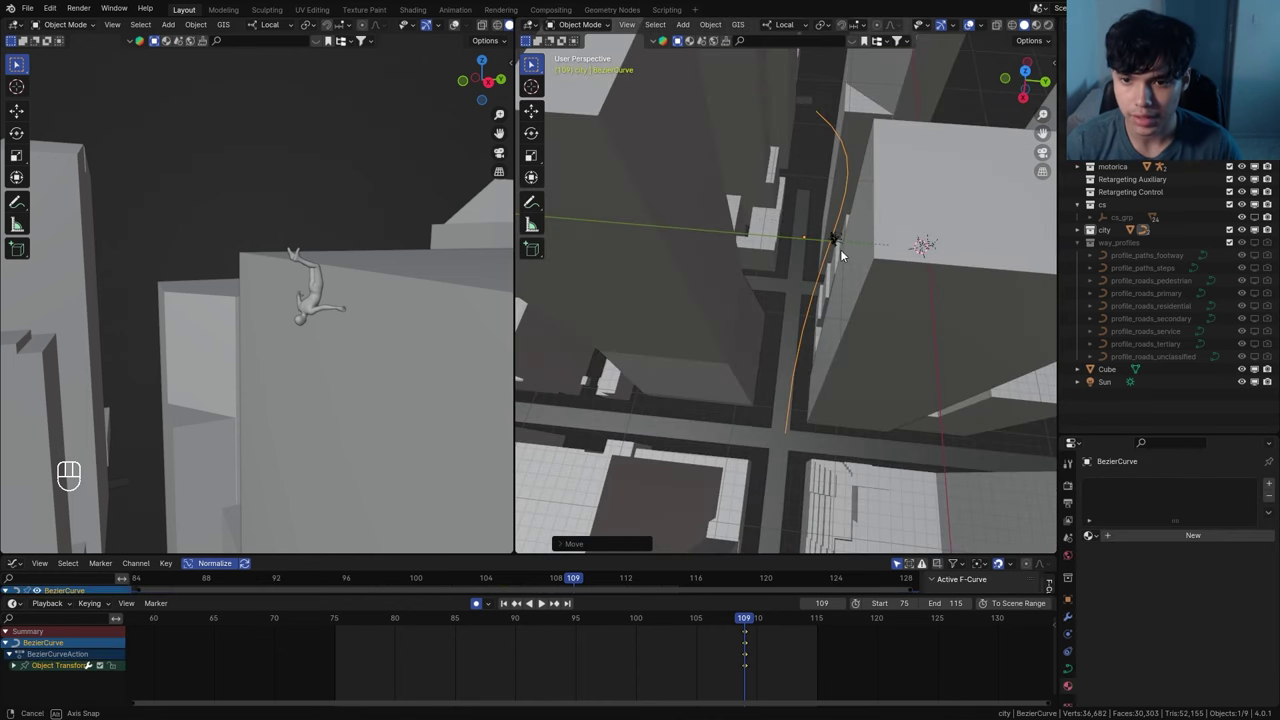
middle_click_drag(840, 249, 830, 245)
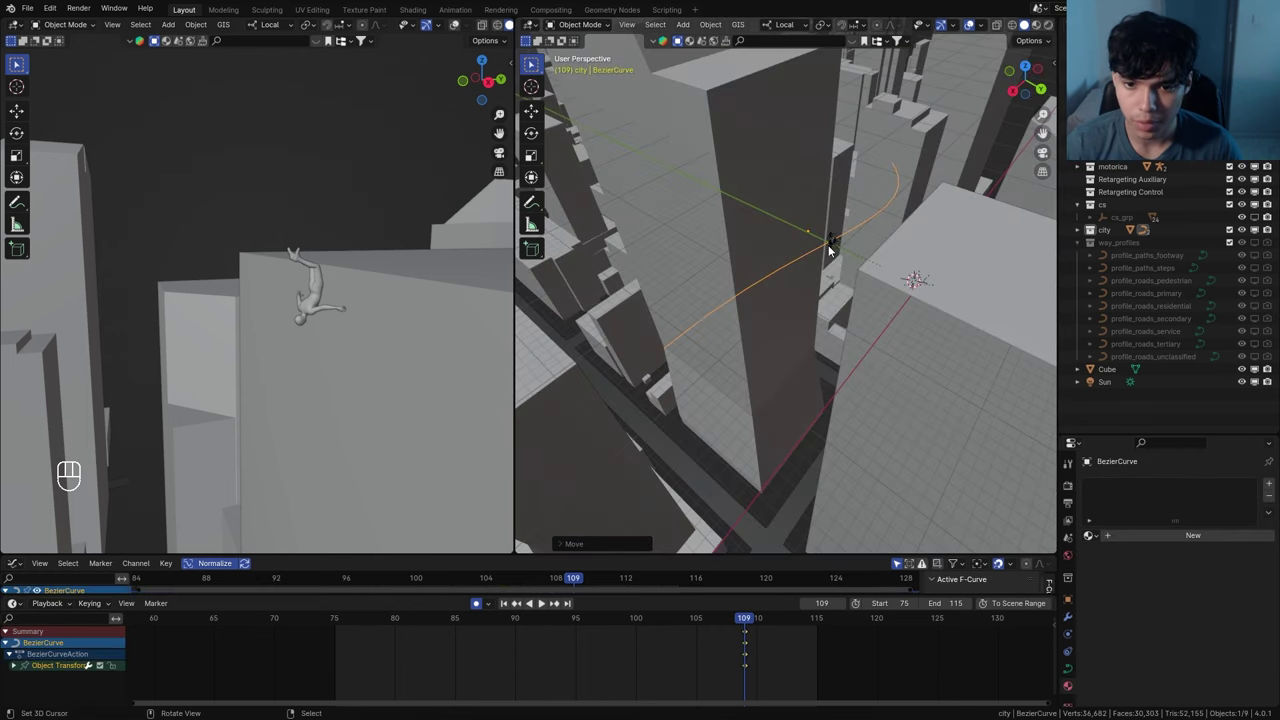
left_click(669, 347)
middle_click_drag(676, 344, 692, 303)
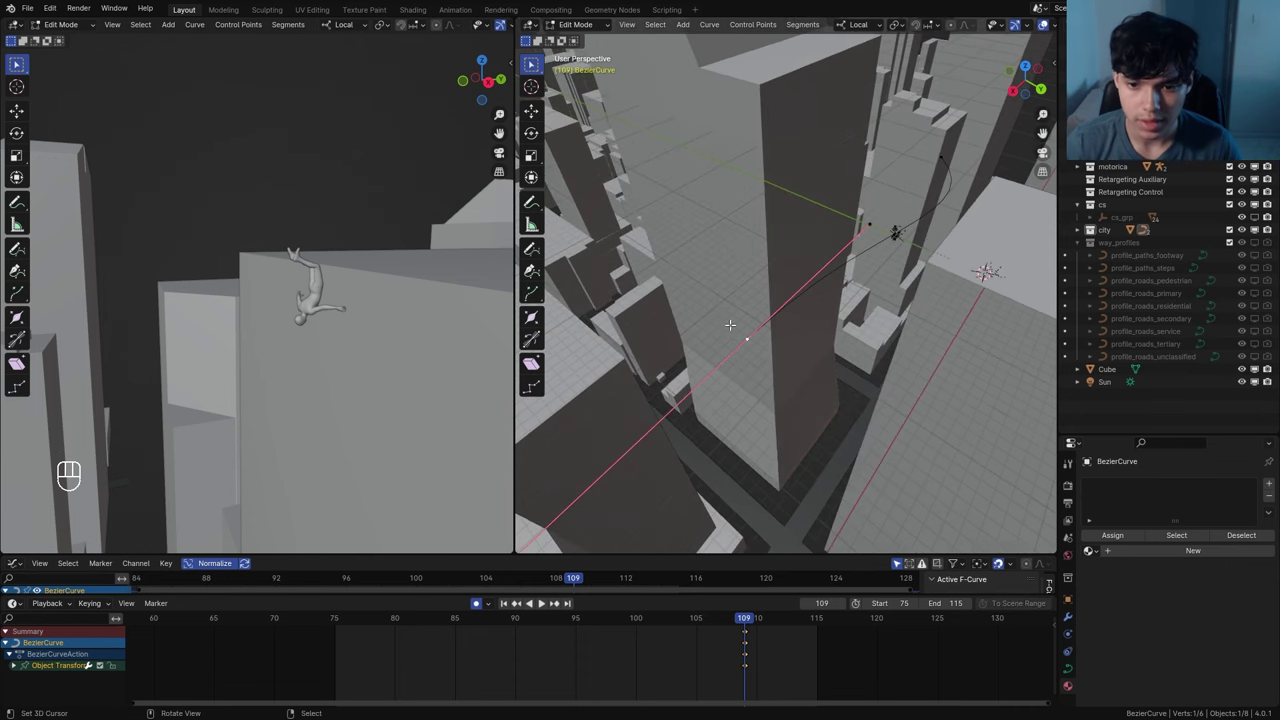
key("e")
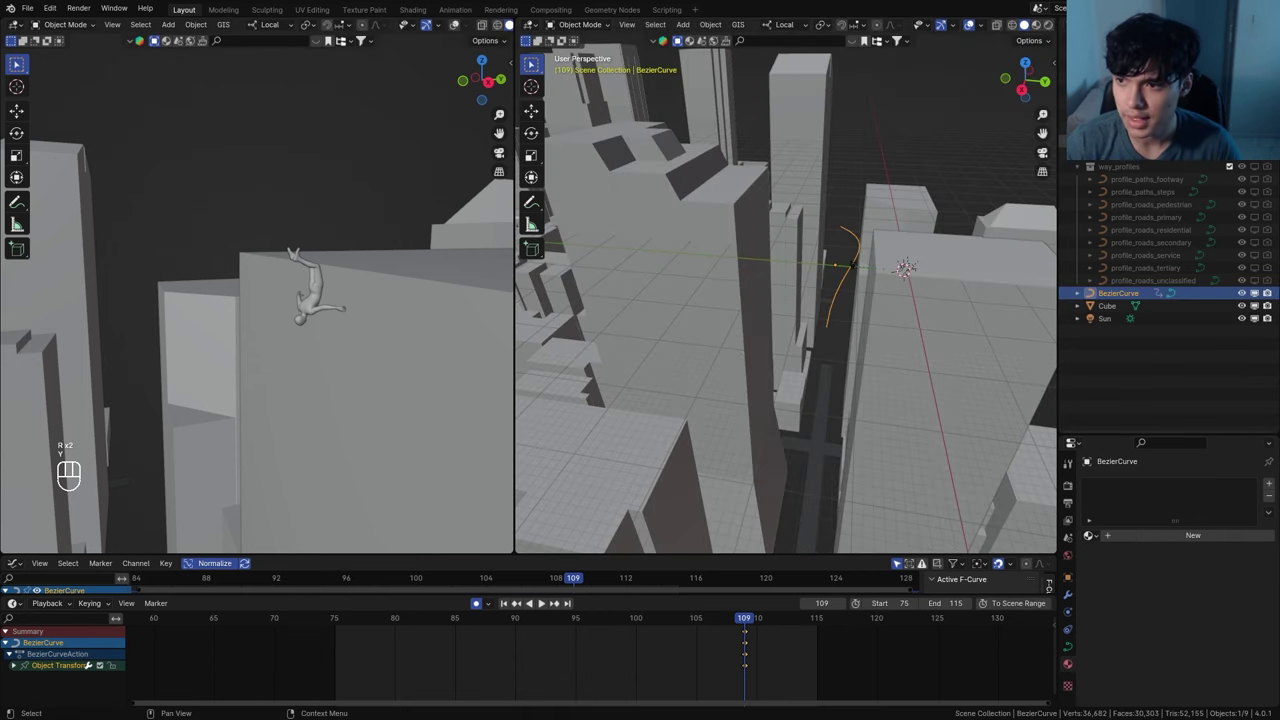
Exclude the surrounding city buildings from the scene and delete the Bezier curve's keyframes
left_click(1229, 129)
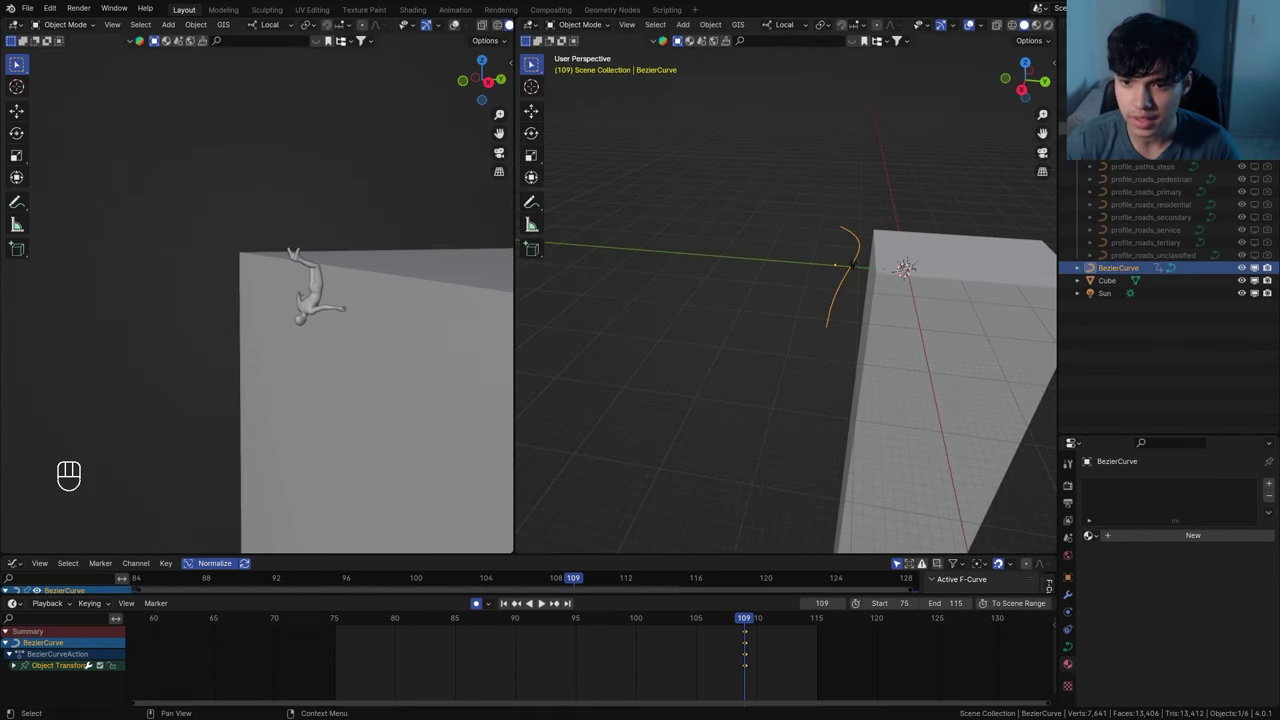
middle_click_drag(943, 285, 911, 290)
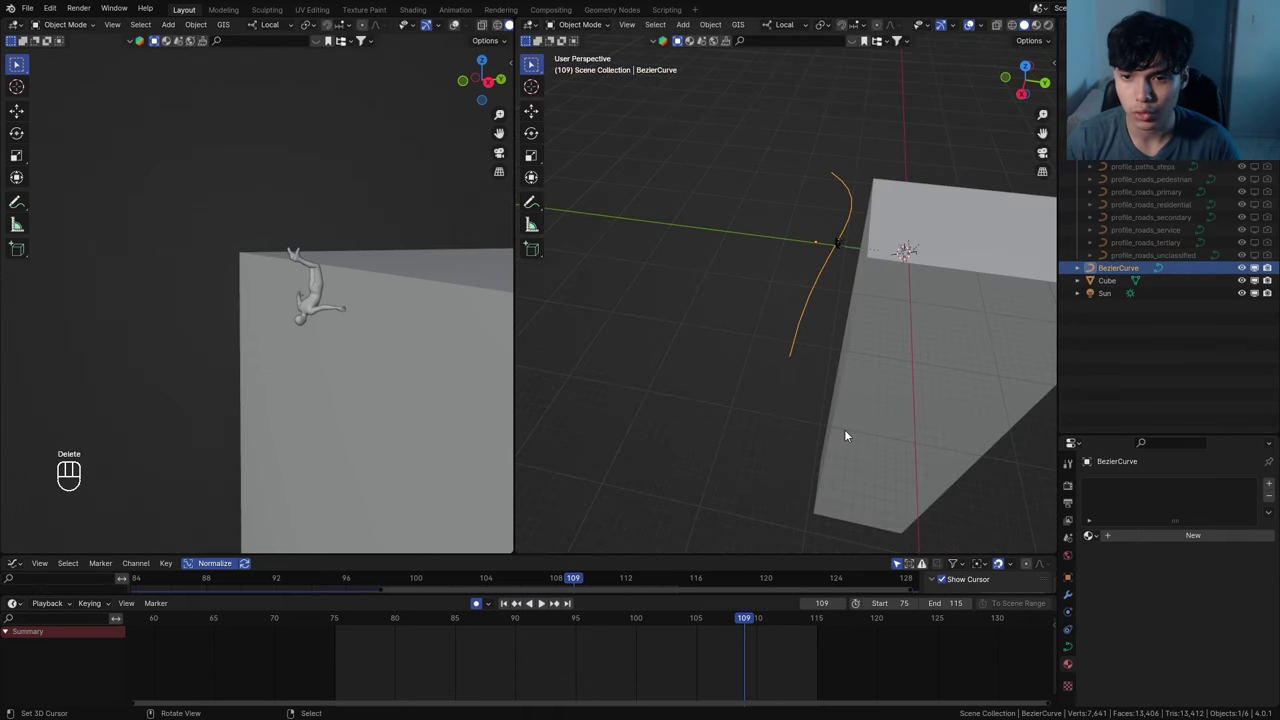
In top orthographic view, straighten the Bezier curve by moving the handle of its angled end point
middle_click_drag(846, 340, 884, 296)
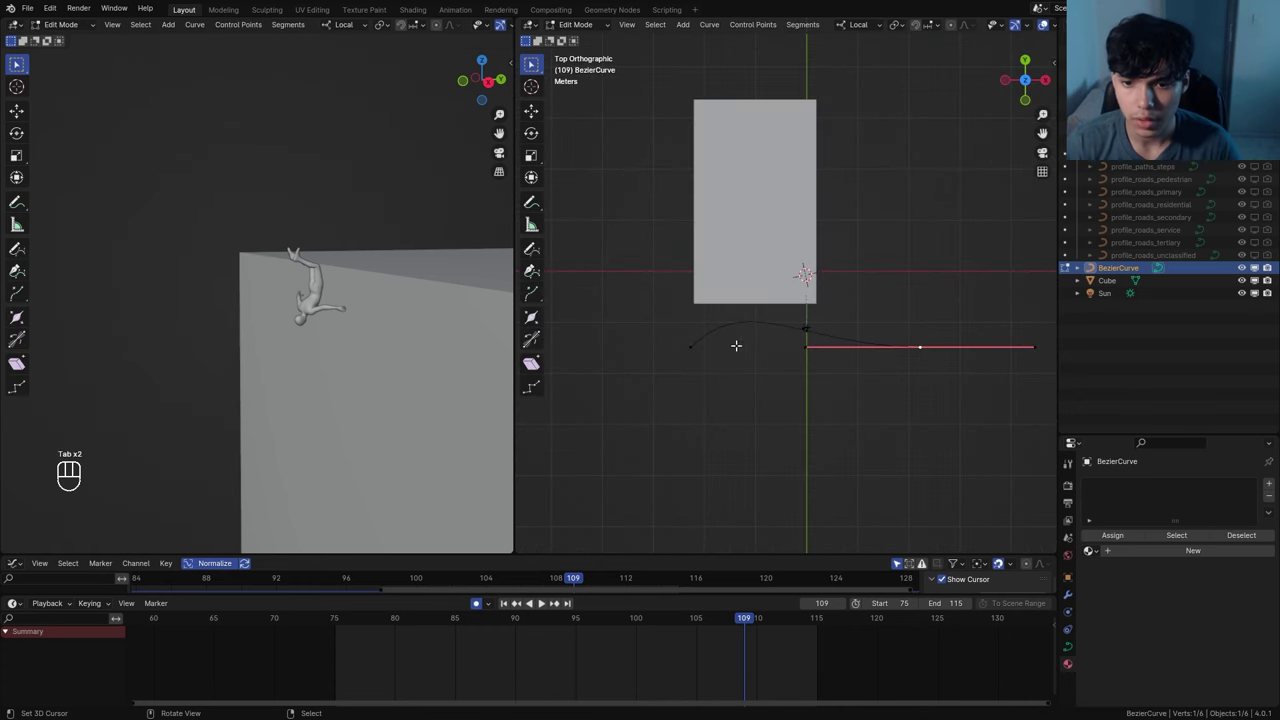
scroll(737, 346, "up", 1)
left_click(678, 338)
left_click(750, 270)
key("g")
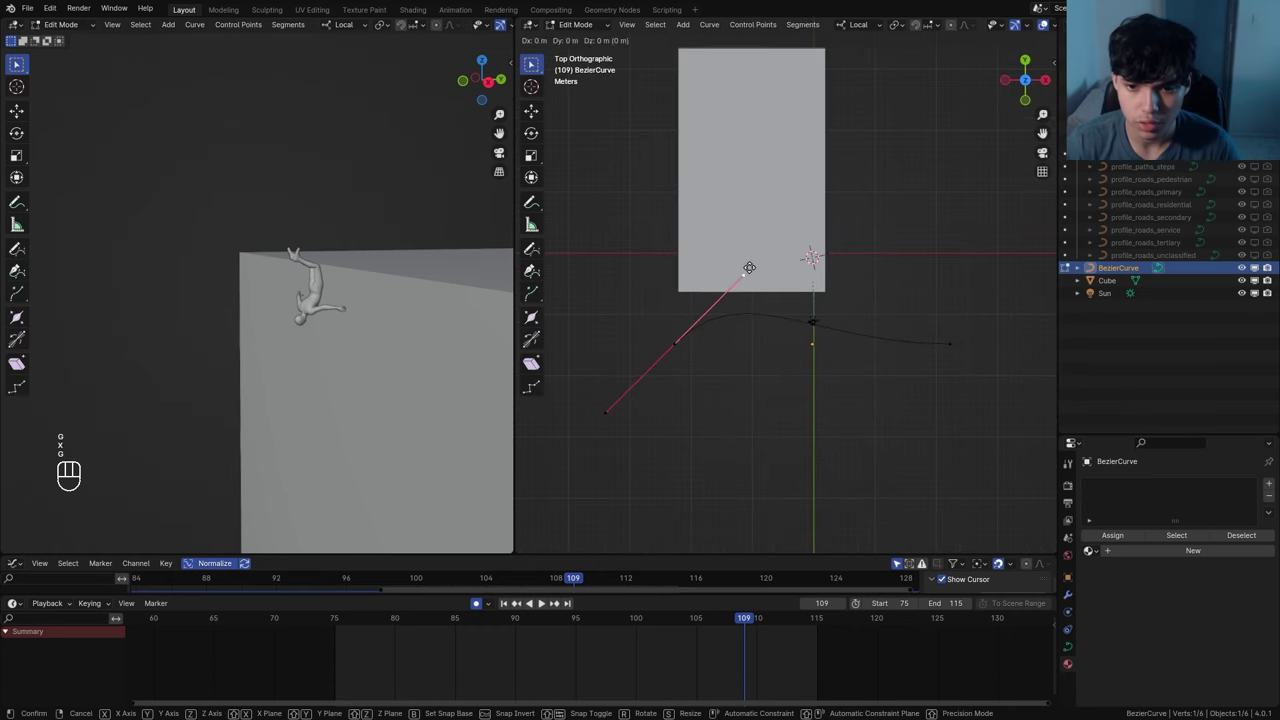
key("y")
Rotate all the curve's control points about local Y so that the curve stands vertically
key("r")
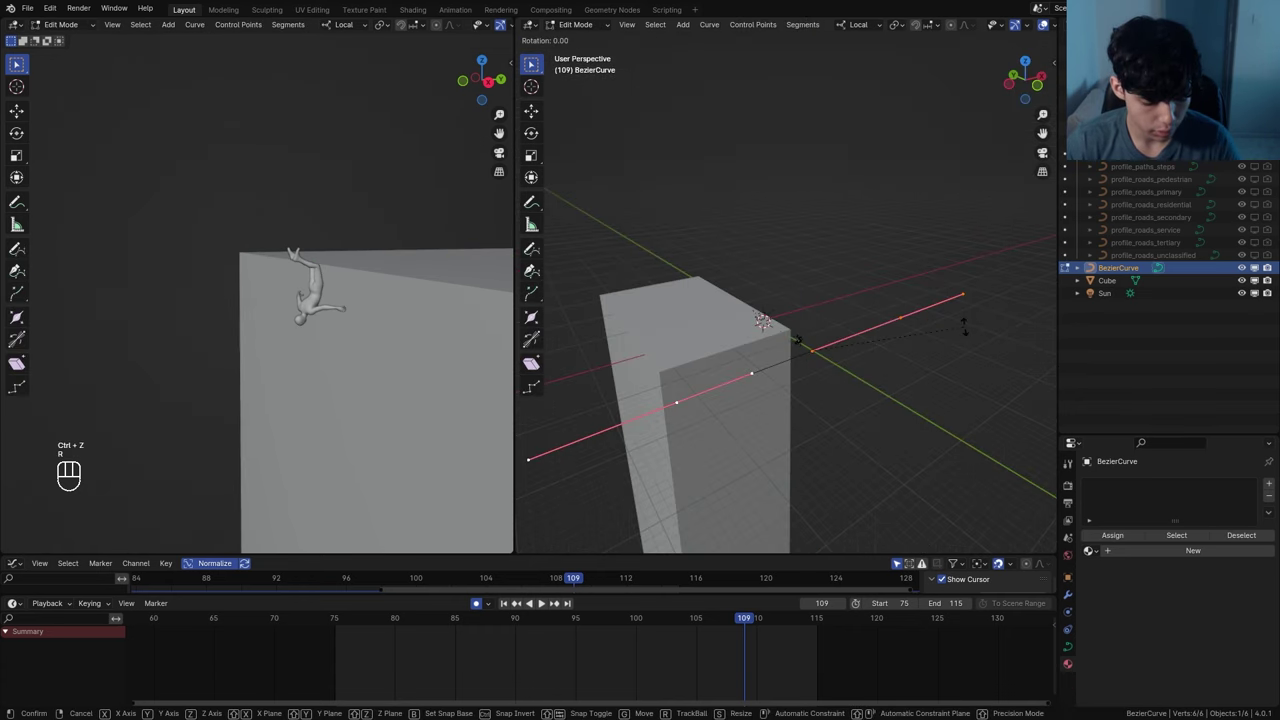
key("y")
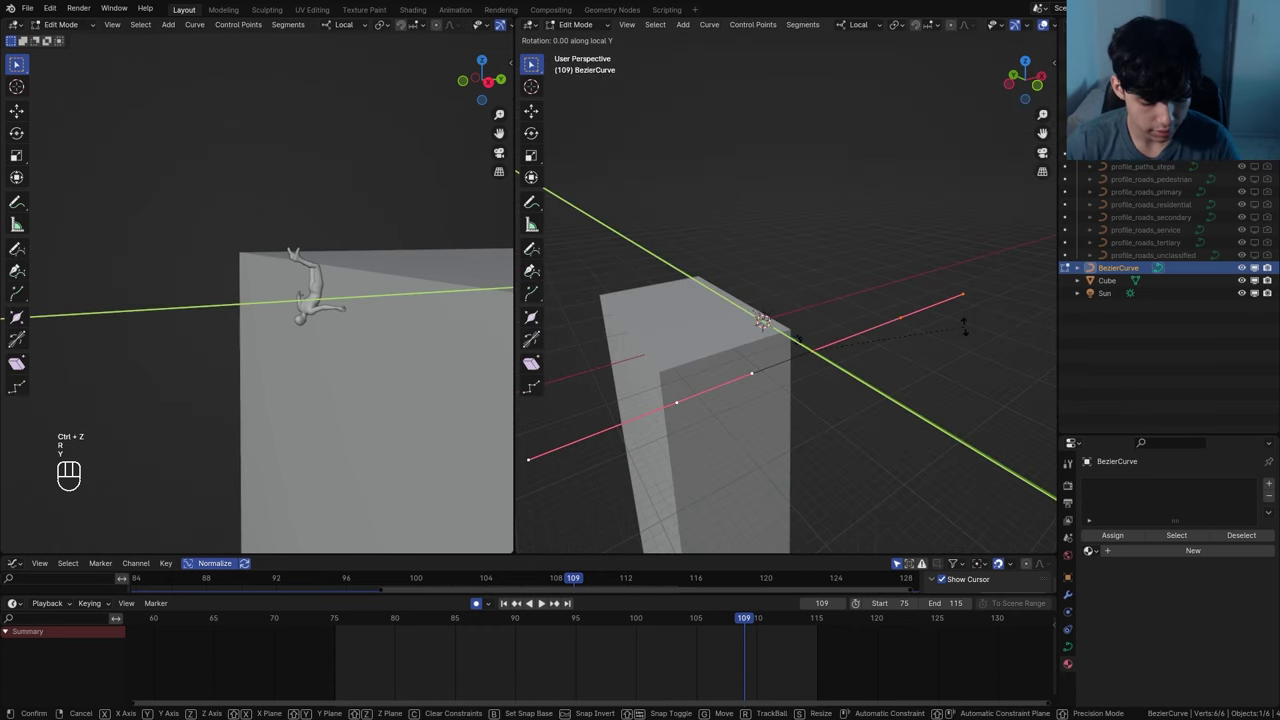
left_click(935, 324)
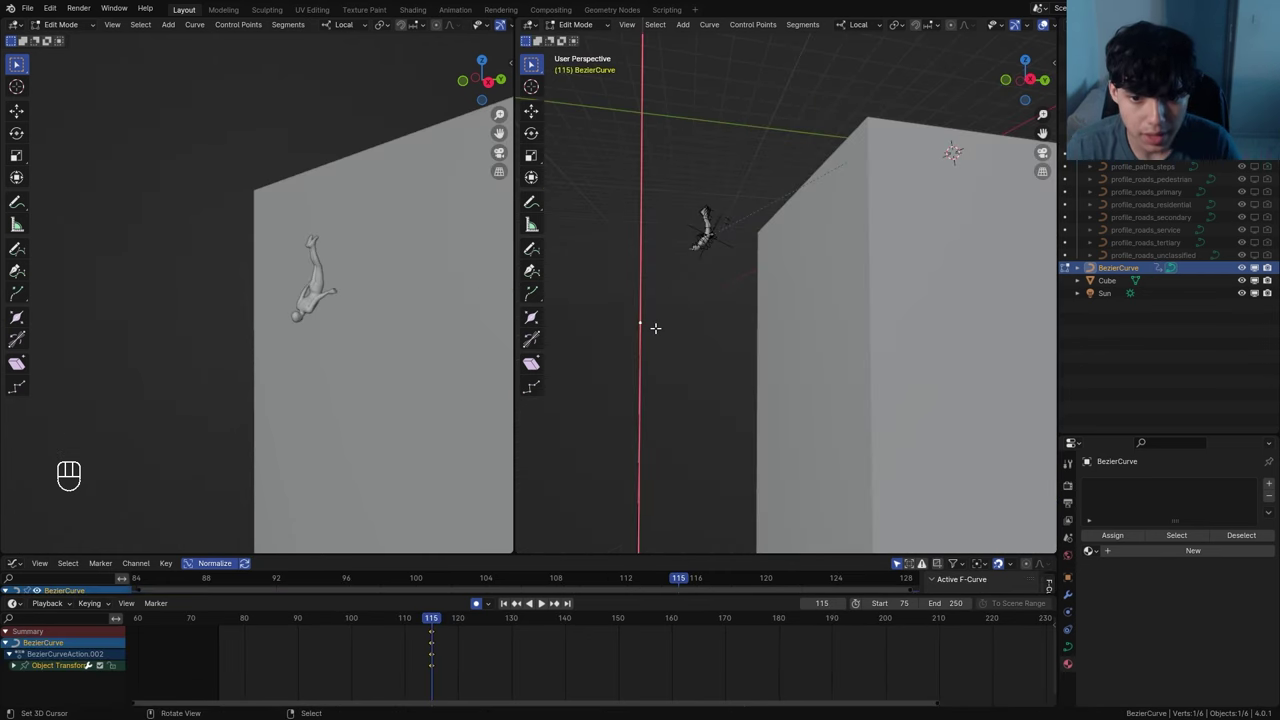
Select the spiderman control in Object Mode at frame 115 and snap the 3D cursor to it
mouse_move(655, 328)
middle_mouse_down()
mouse_move(649, 342)
mouse_move(647, 322)
middle_mouse_up()
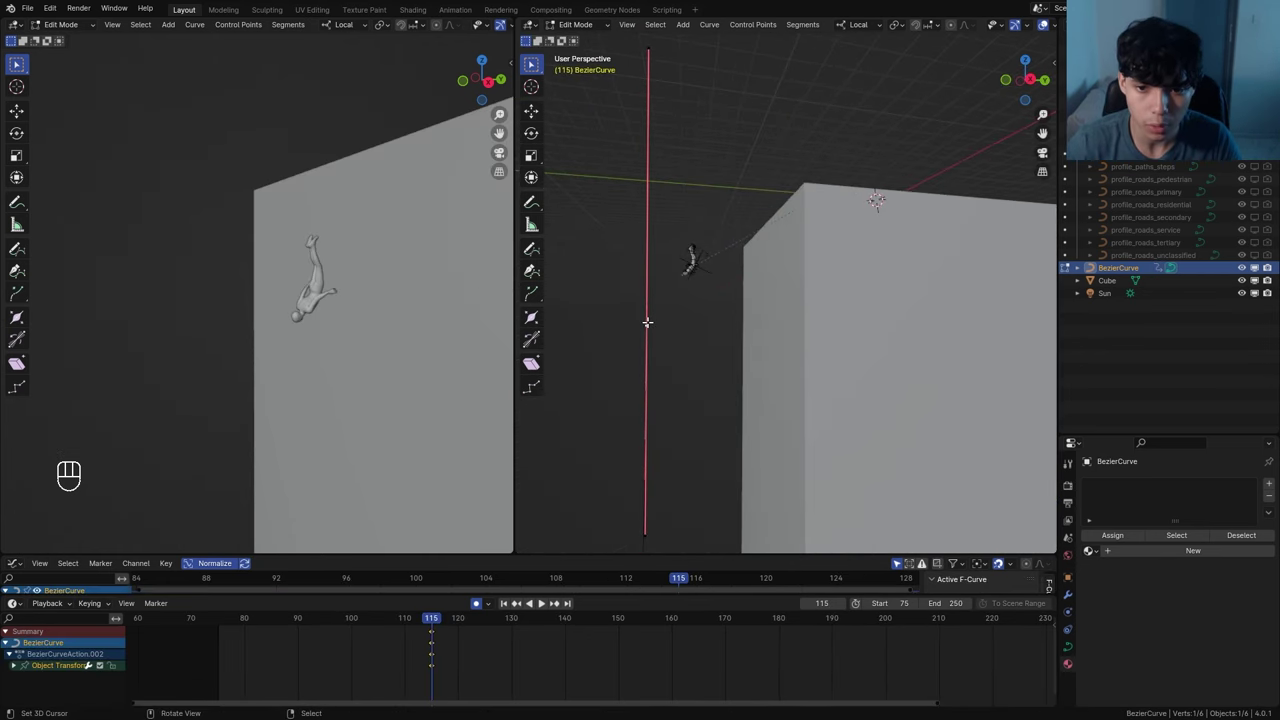
scroll(696, 264, "up", 5)
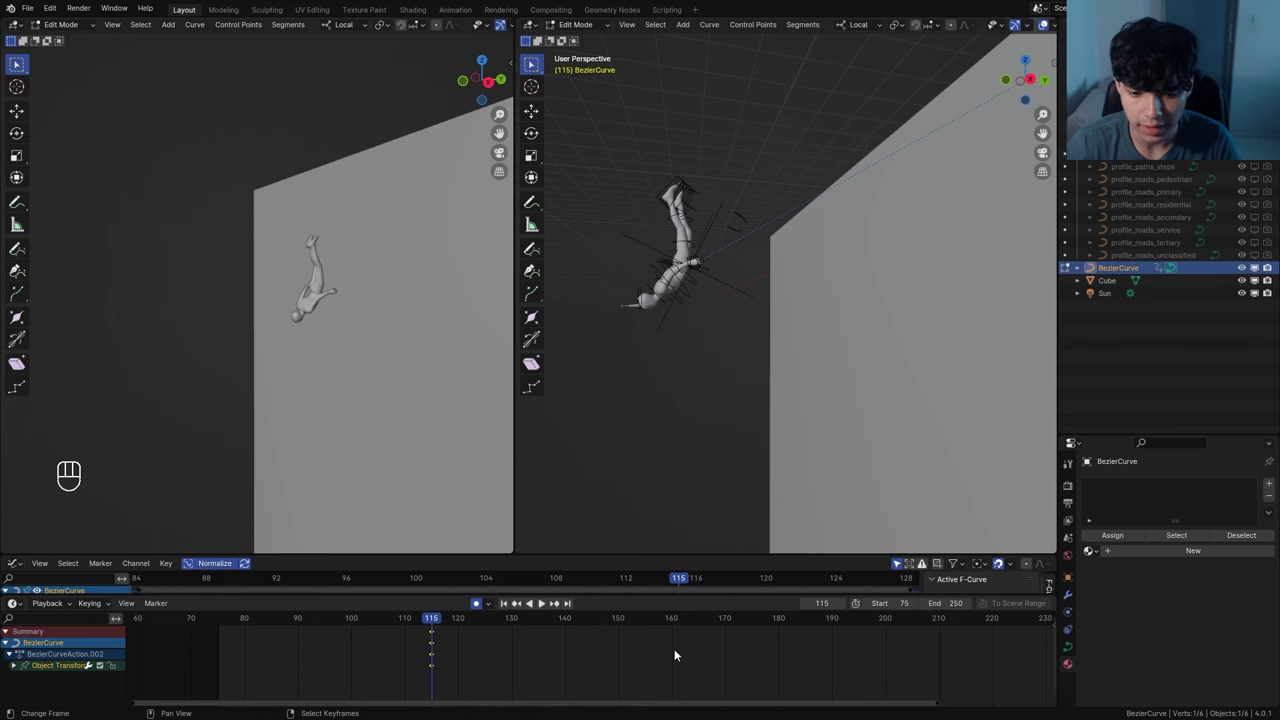
scroll(667, 646, "down", 4)
key("Tab")
left_click(706, 276)
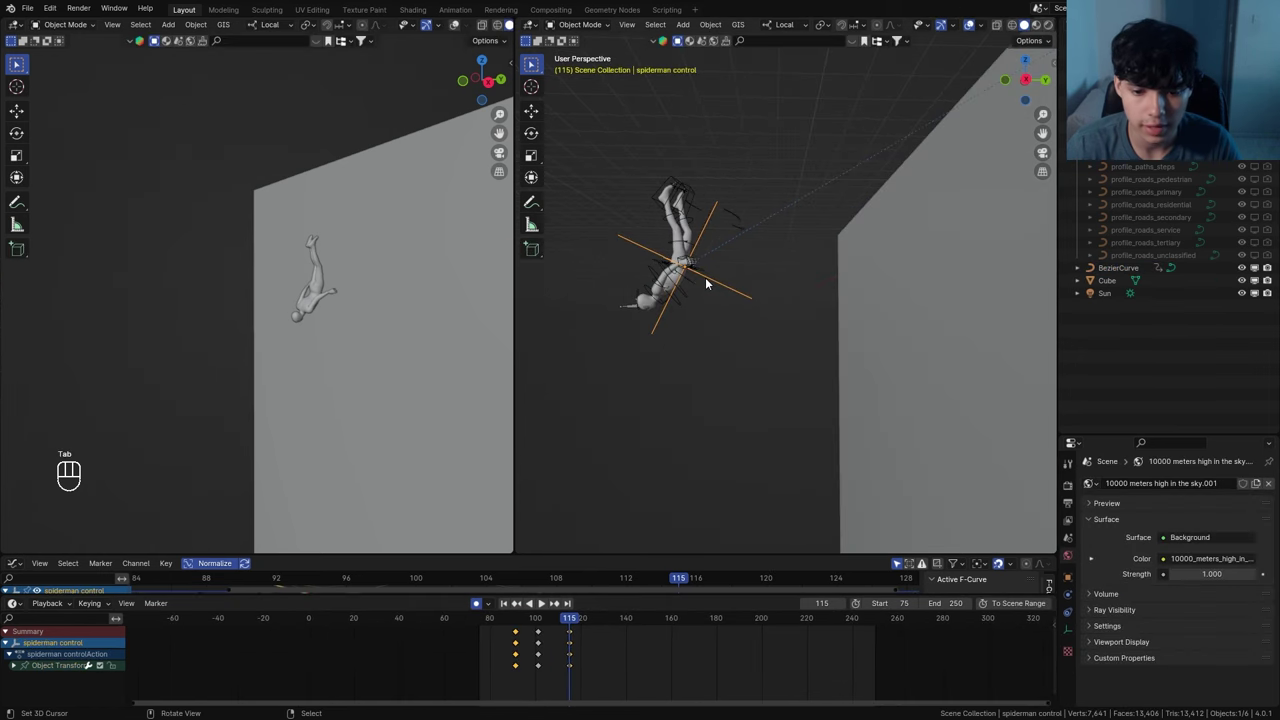
key("shift+s")
Snap the vertical curve's upper control point to the 3D cursor at the Spider-Man rig
key("ctrl+z")
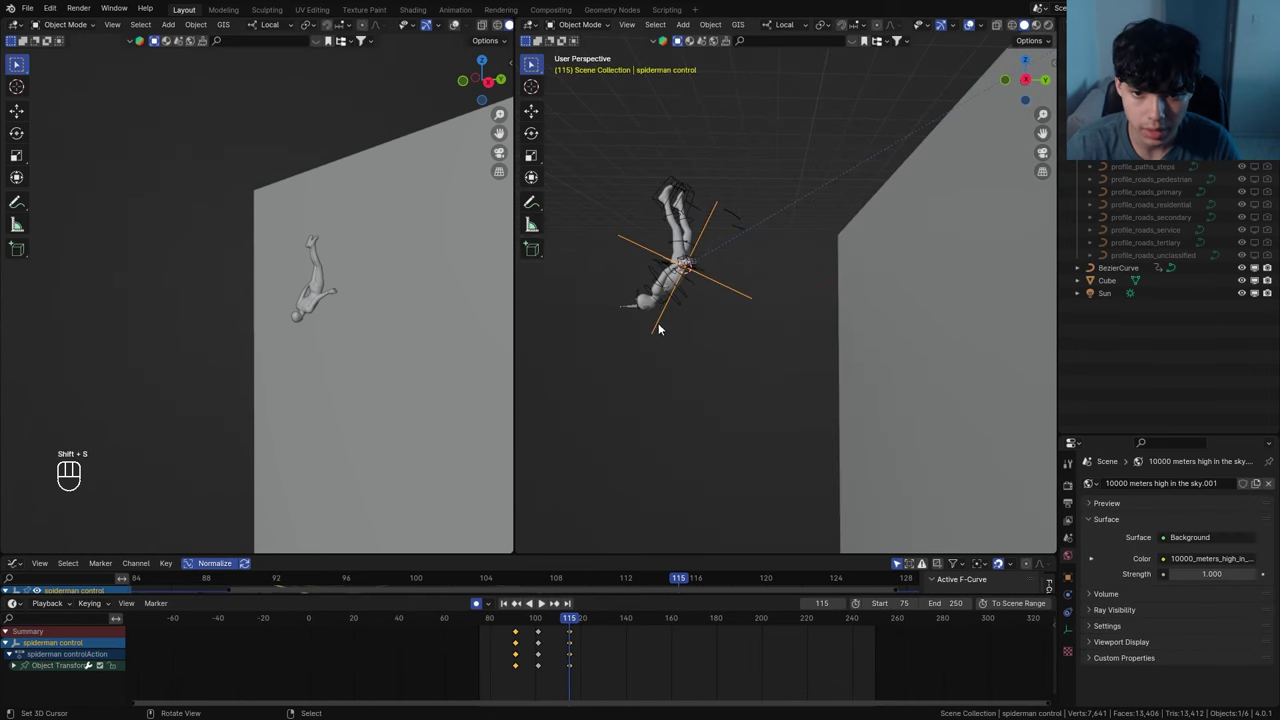
key("shift+s")
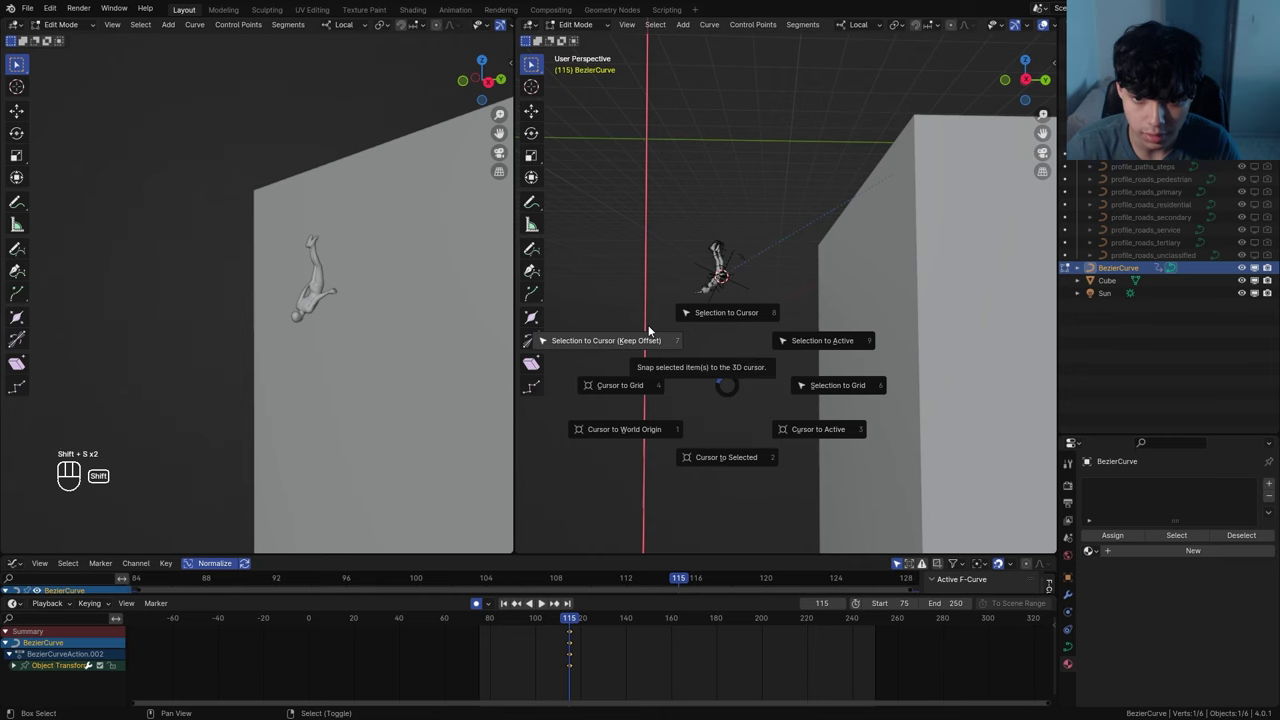
left_click(649, 331)
In right orthographic view, move the curve's lower end point farther down alongside the building to lengthen the fall
key("KP_Decimal")
scroll(734, 340, "down", 5)
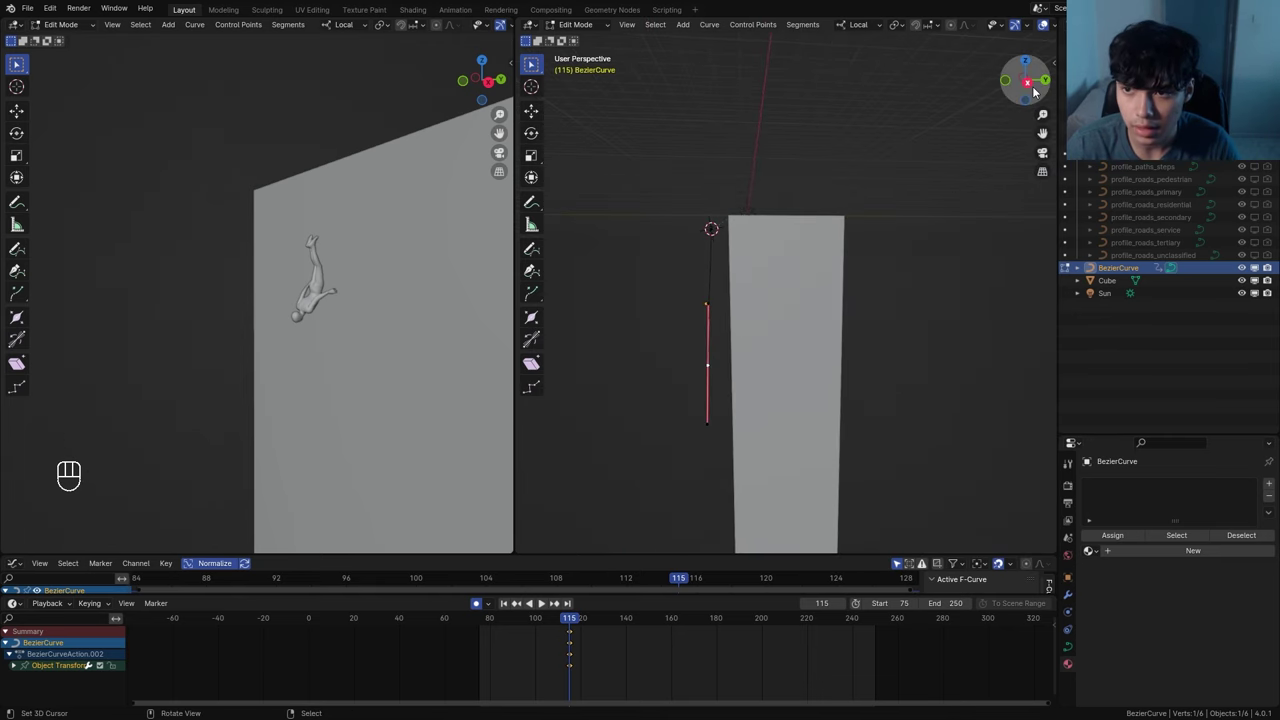
left_click(1028, 84)
left_click_drag(692, 391, 721, 262, "shift")
key("g")
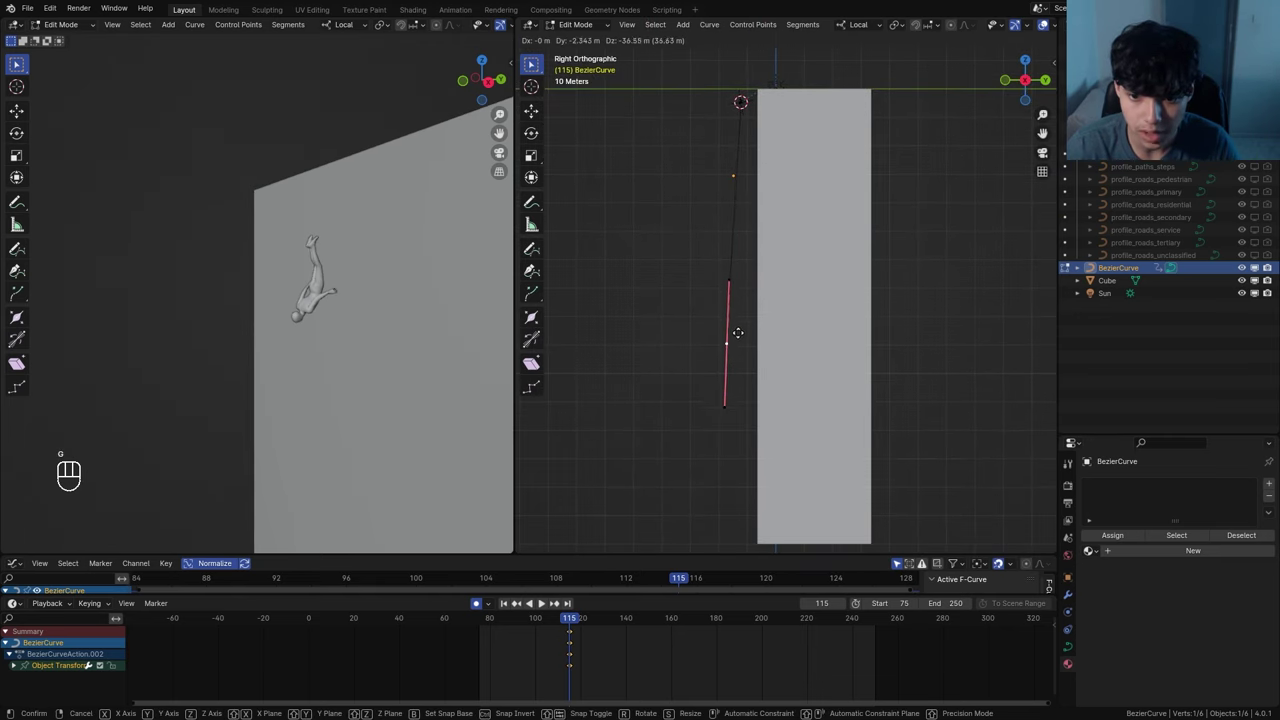
left_click(739, 396)
Scrub the timeline from frame 115 to frame 131 to gauge the timing of the fall
mouse_move(569, 619)
left_mouse_down()
mouse_move(559, 637)
mouse_move(570, 638)
left_mouse_up()
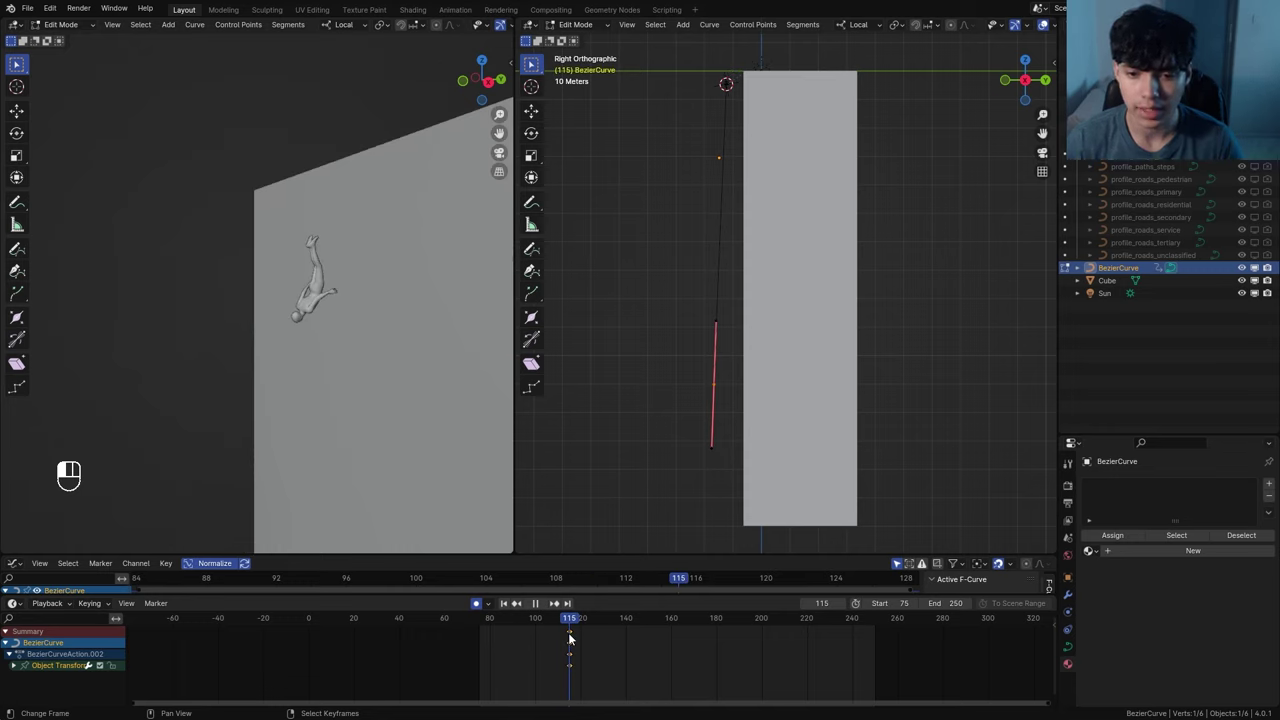
left_click_drag(570, 637, 606, 645)
key("Escape")
Extrude a new point outward from the curve's lower end and tilt its handles to form a rounded U-shaped swing
key("e")
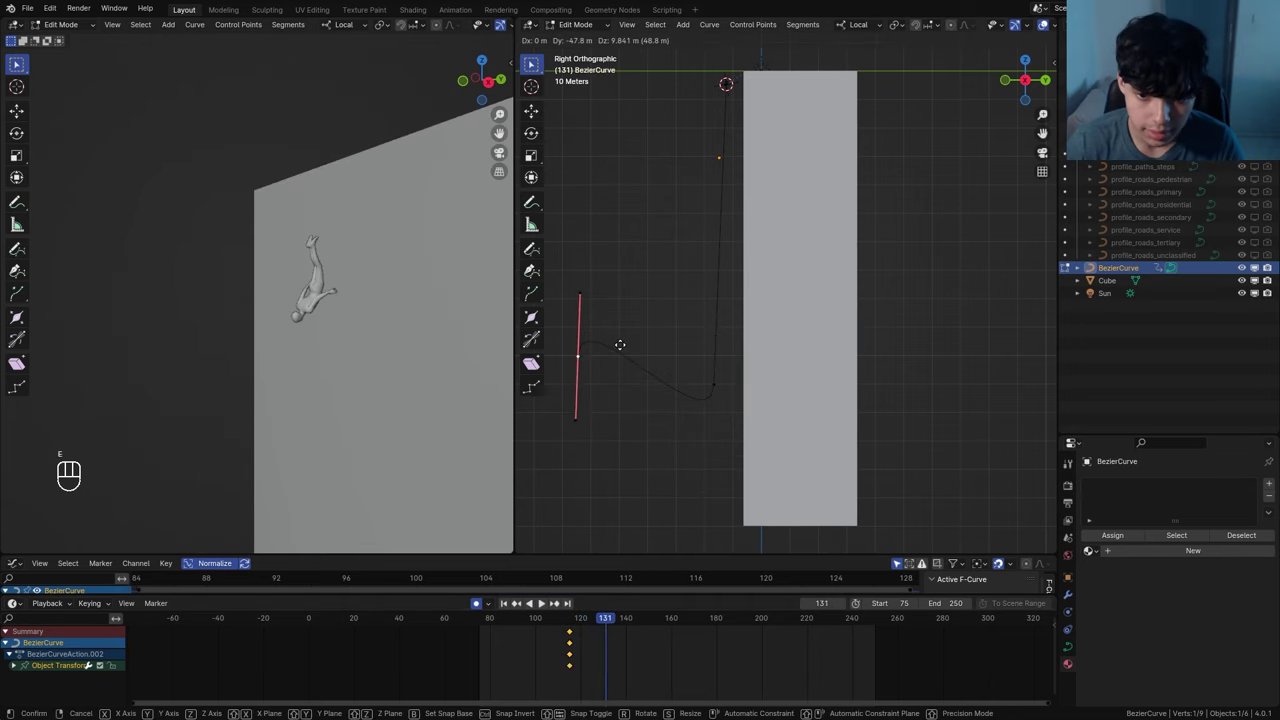
left_click(624, 310)
right_click(587, 250)
key("g")
left_click(608, 405)
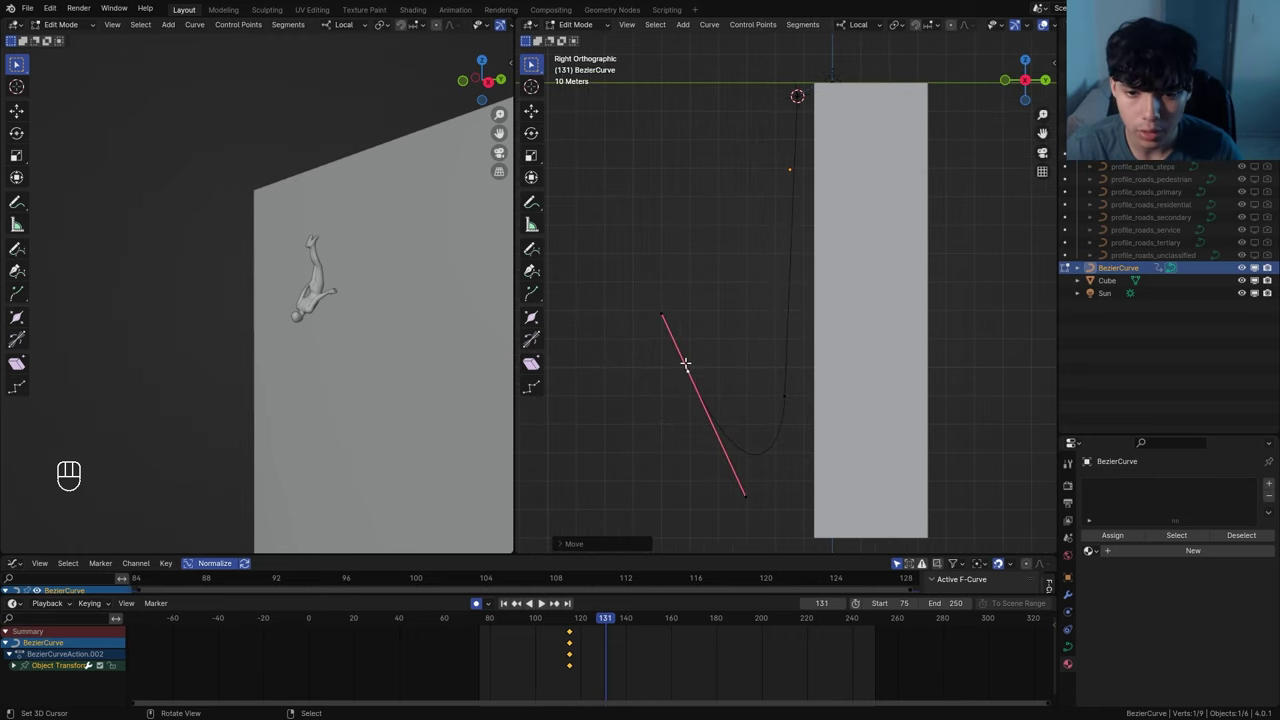
Extrude another point farther from the building and reposition its handle to round the path over into a second arc
key("e")
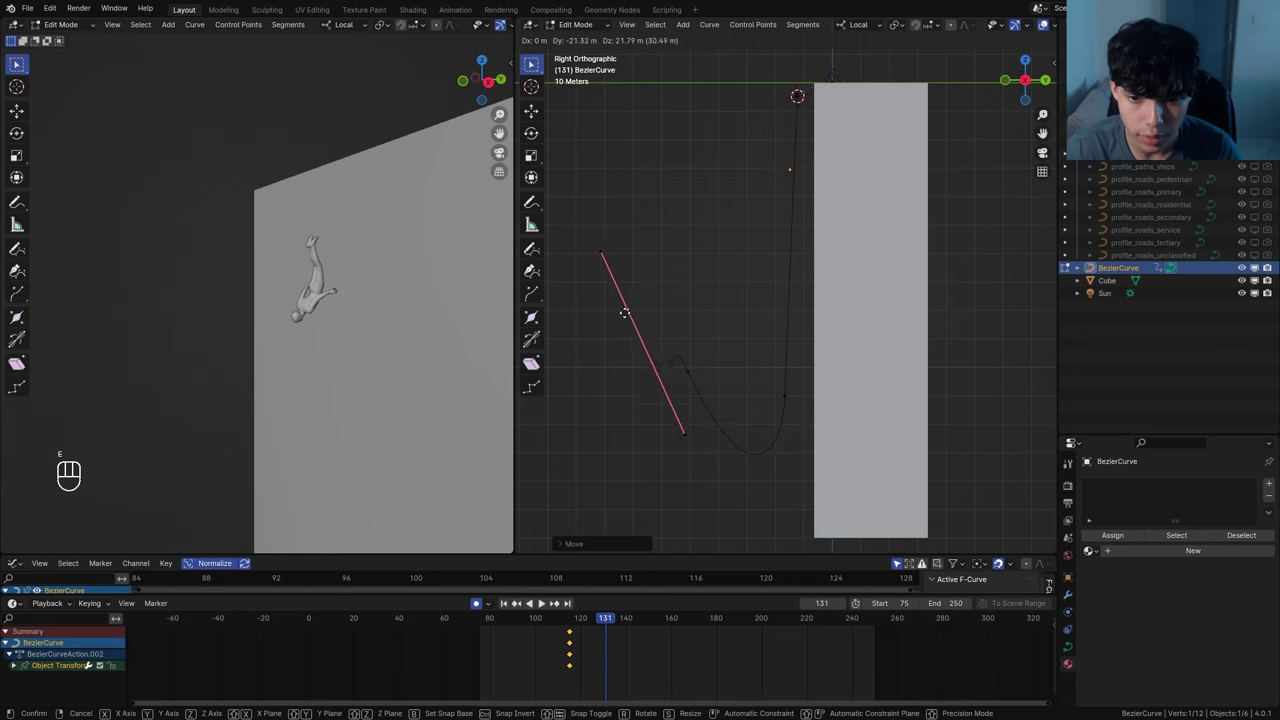
left_click(601, 355)
middle_click_drag(658, 451, 704, 412, "shift")
right_click(703, 437)
key("g")
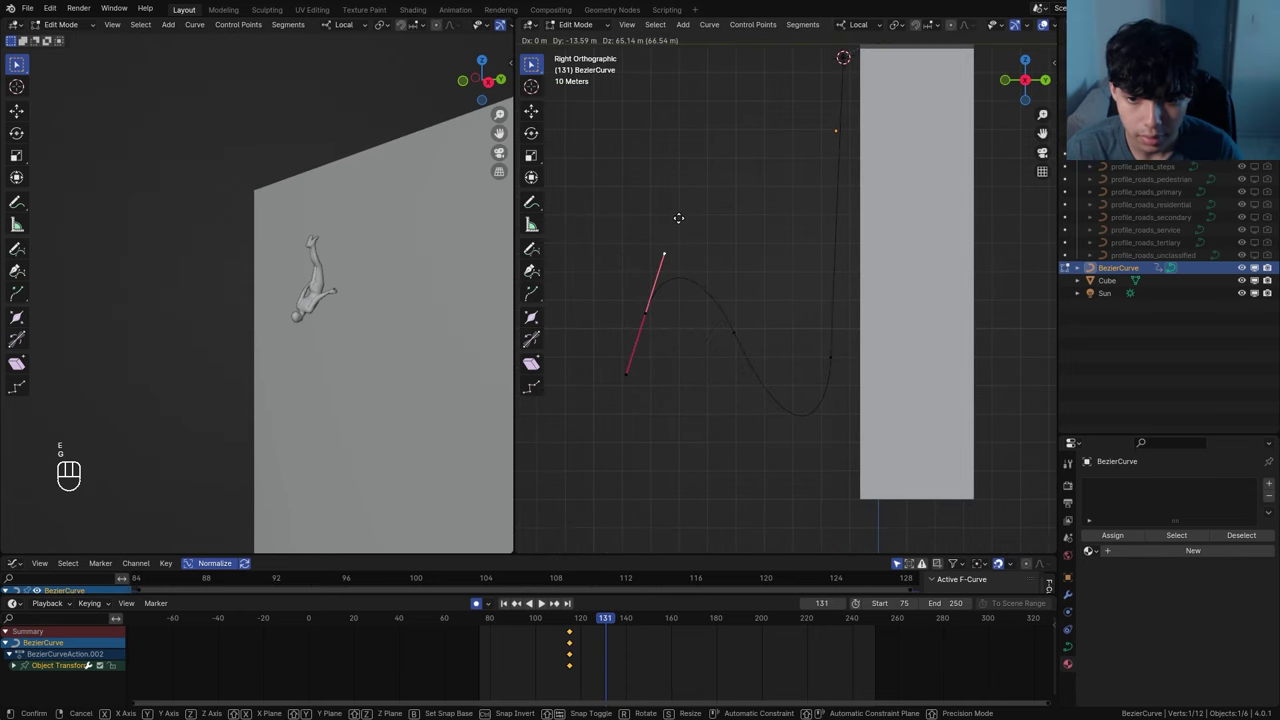
left_click(680, 217)
right_click(628, 373)
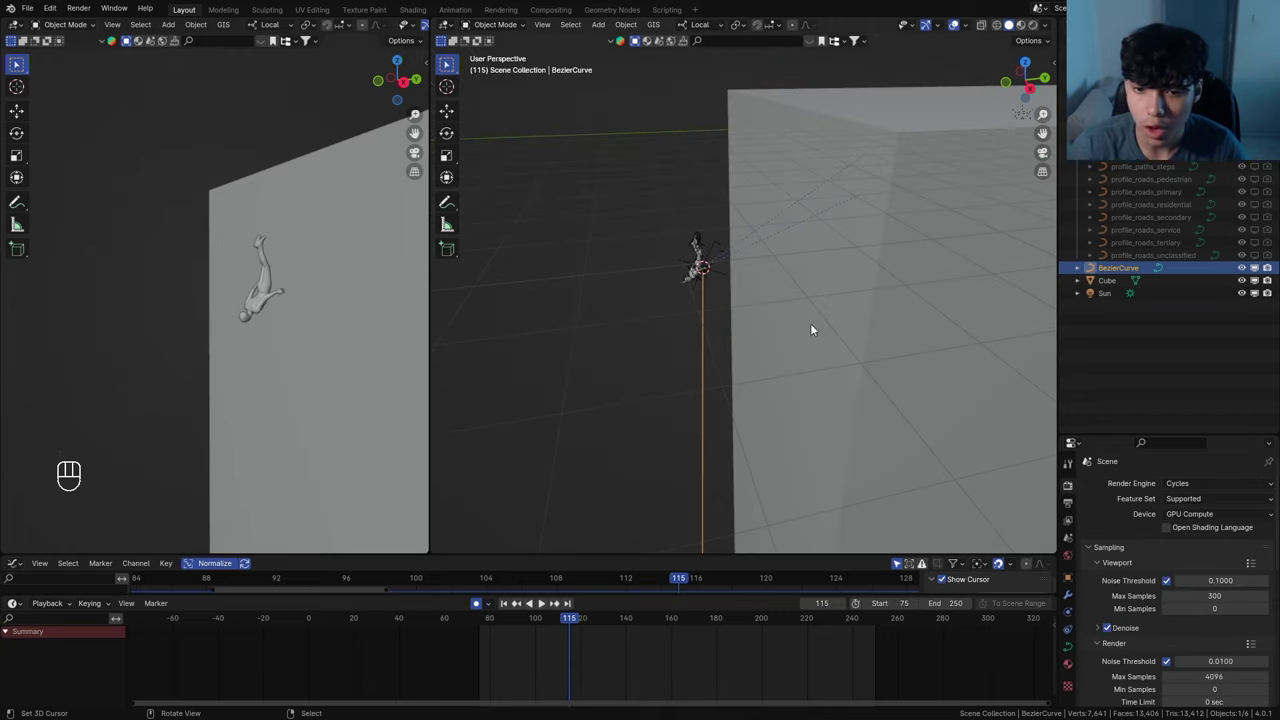
Rename the Bezier curve as SPIDER-MAN PATH
double_click(1118, 268)
type("SPIDER-MAN PATH")
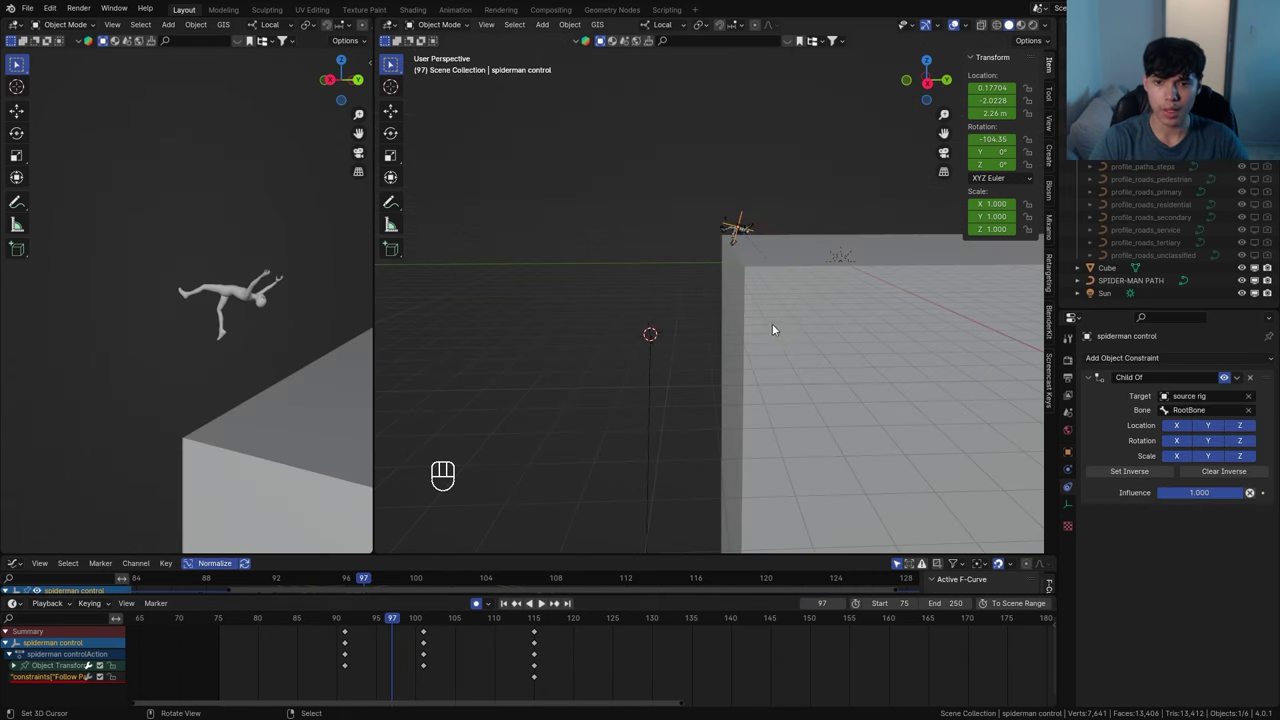
middle_click_drag(772, 325, 766, 285)
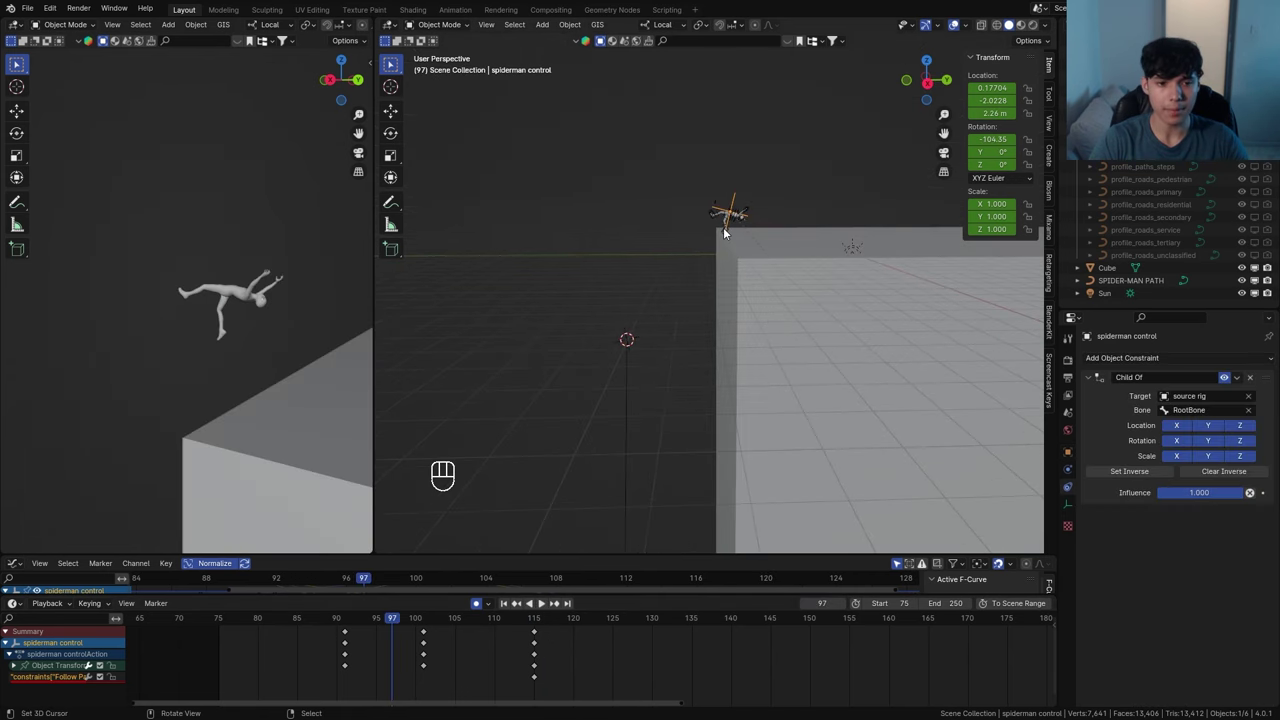
Scrub to frame 112 and back to frame 86, then play back the rooftop leap to check its motion
left_click_drag(424, 637, 510, 640)
key("space")
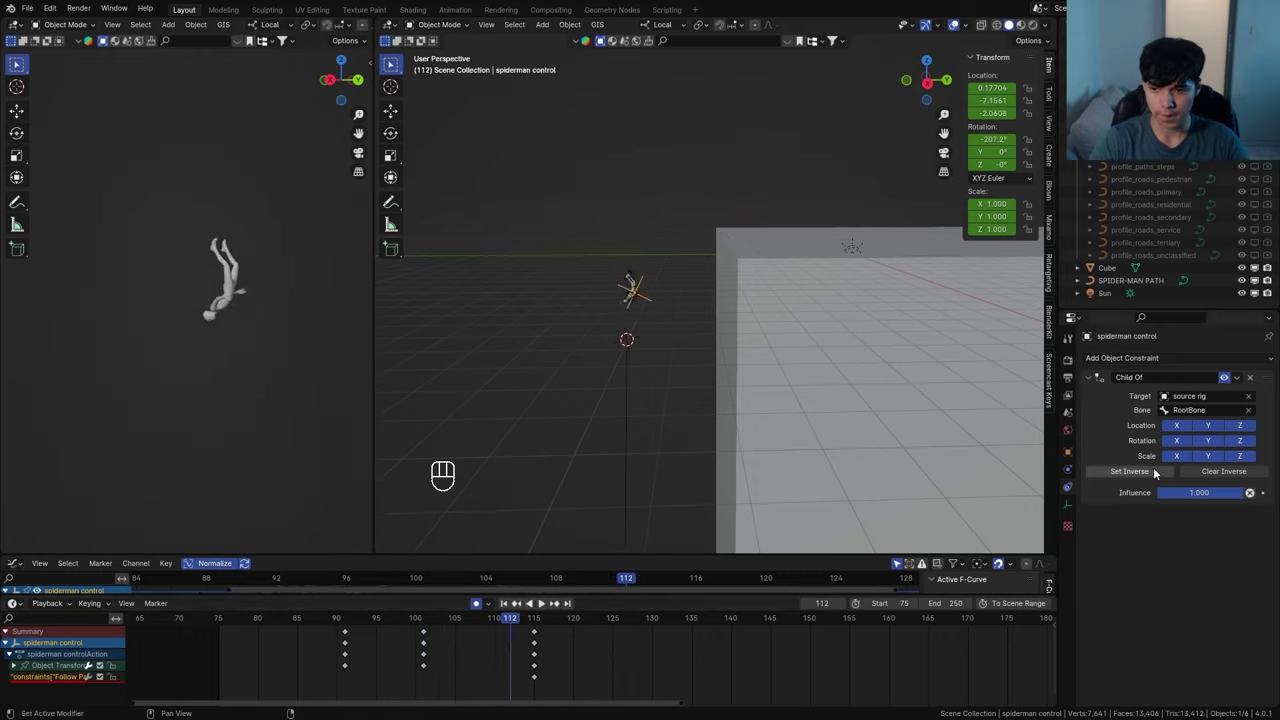
left_click_drag(448, 657, 304, 657)
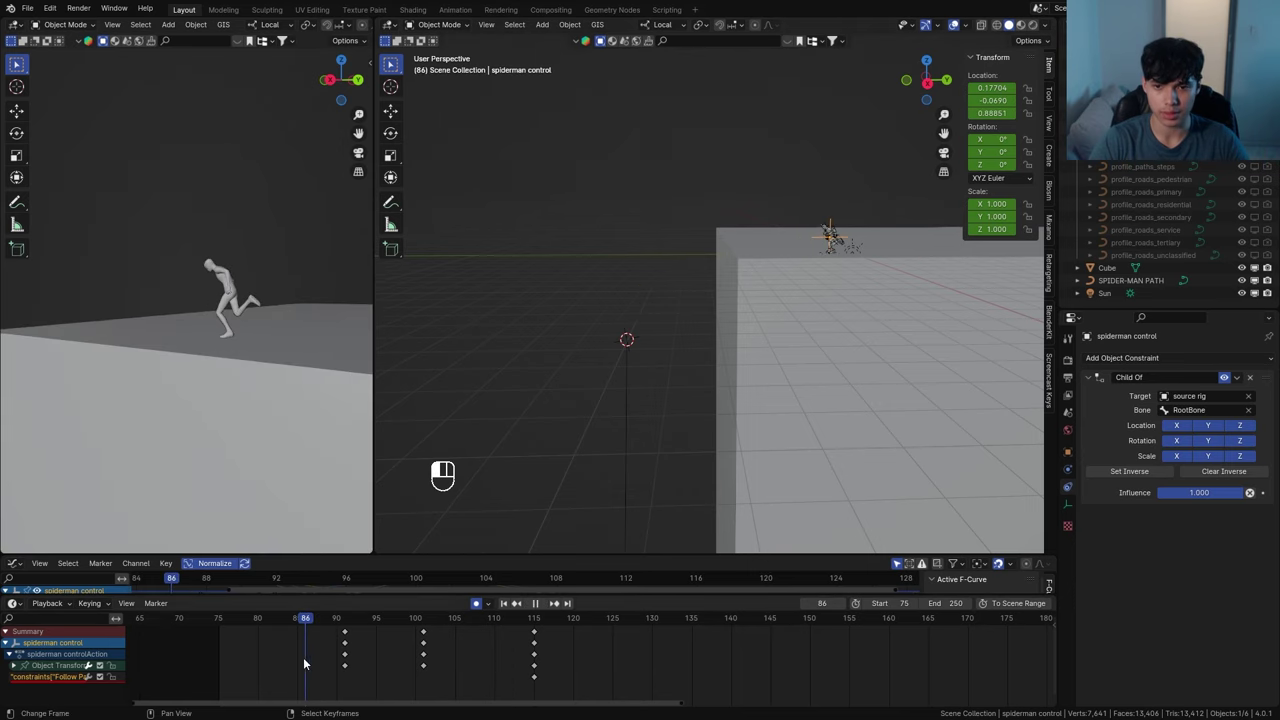
key("space")
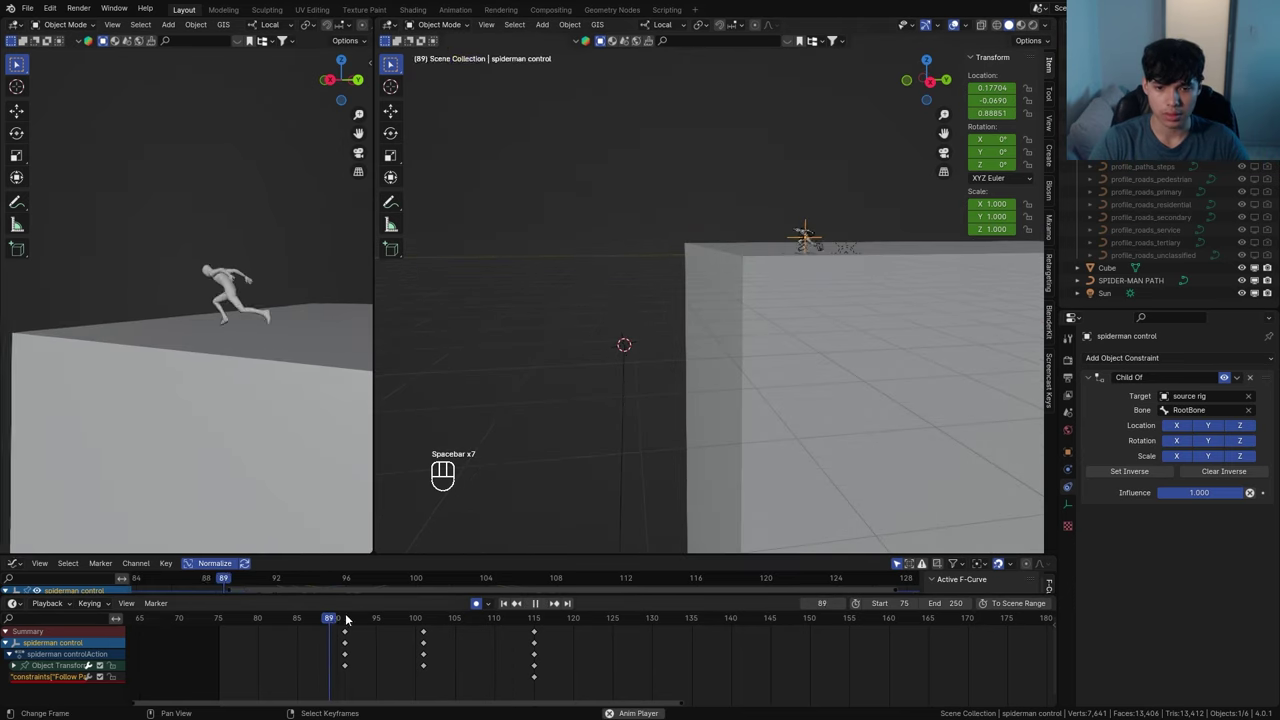
key("space")
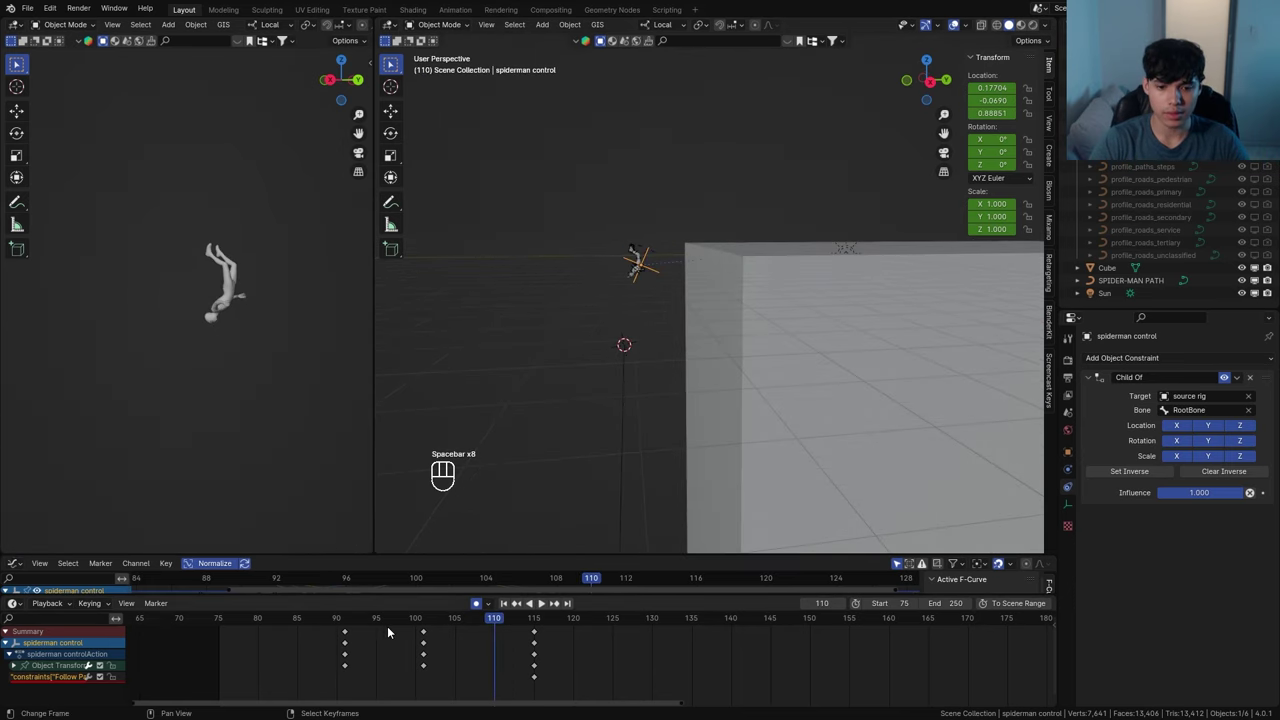
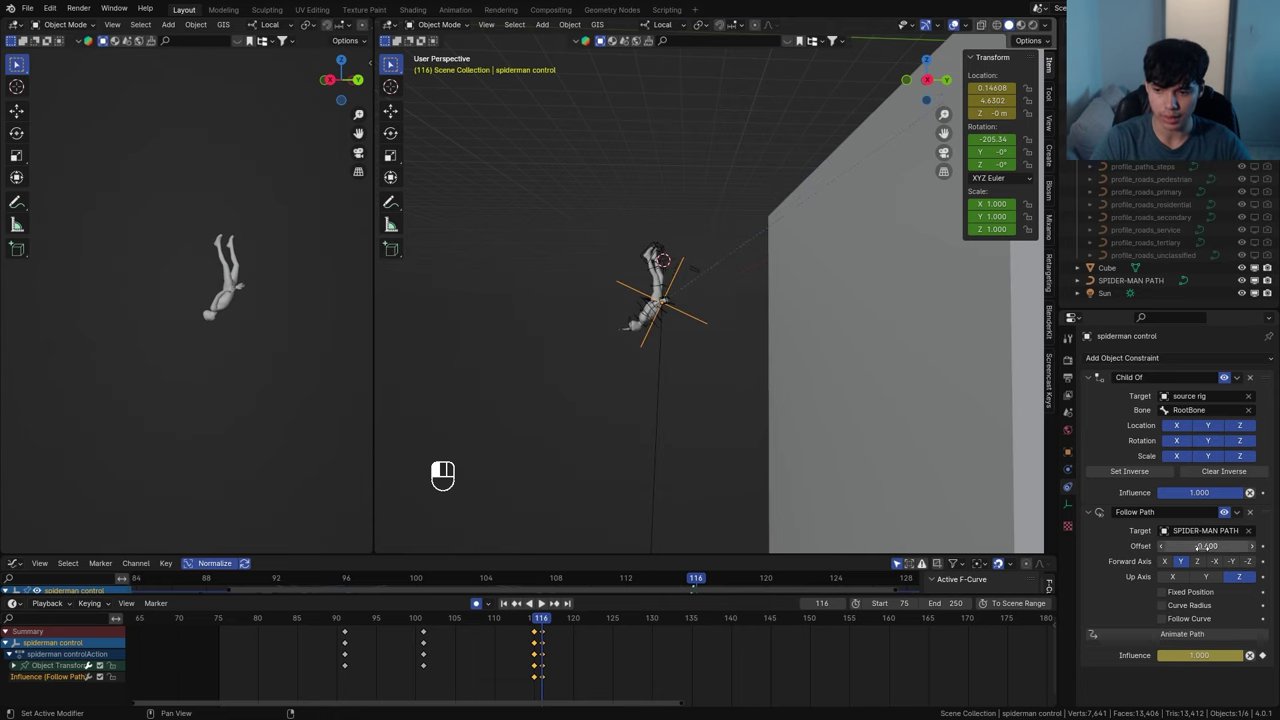
Play back the handover onto SPIDER-MAN PATH and scrub around frame 116
key("space")
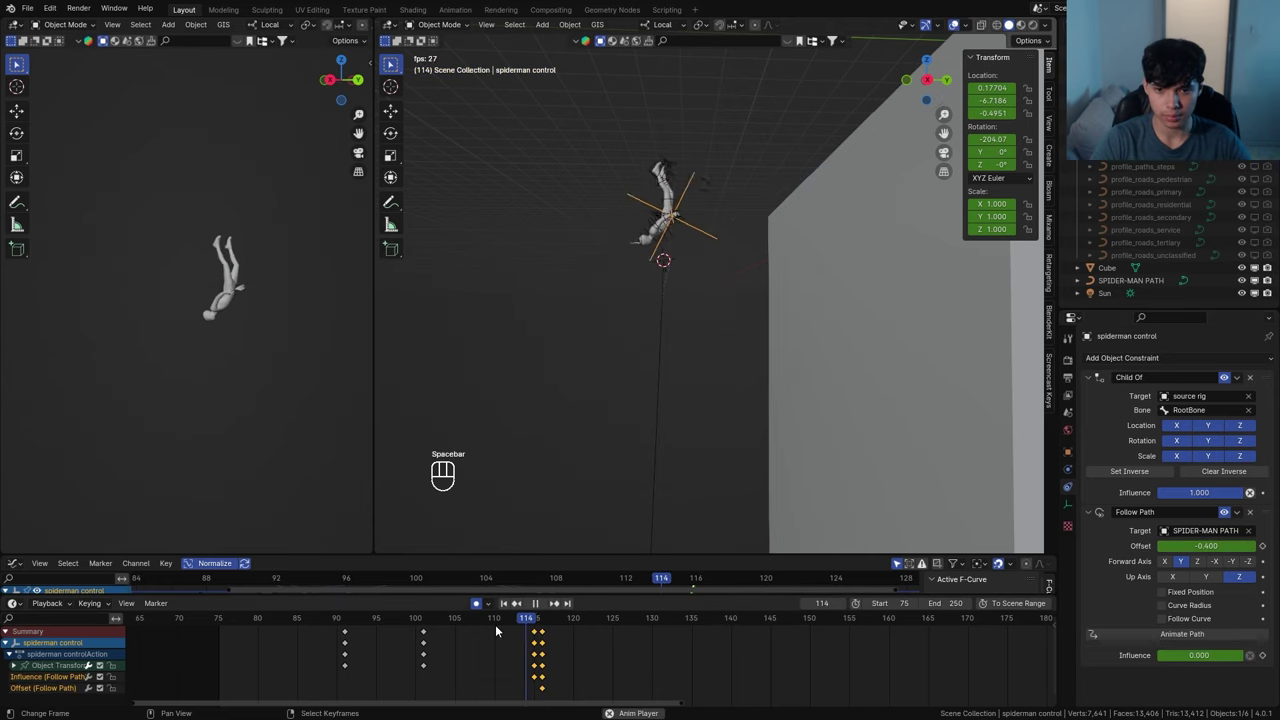
key("space")
left_click_drag(495, 624, 541, 633)
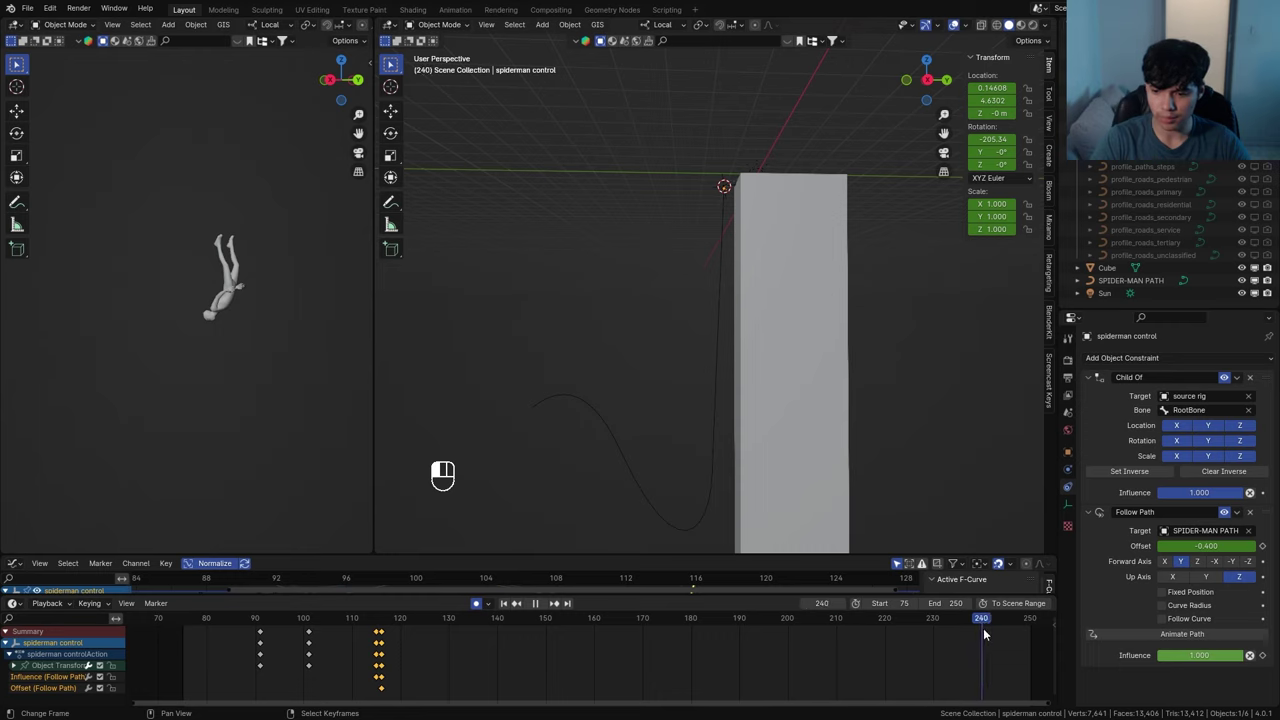
Toggle the viewport overlays and replay the leap into the first part of the path, stopping near frame 122
key("shift+alt+z")
key("shift+alt+z")
key("shift+alt+z")
scroll(656, 367, "up", 1)
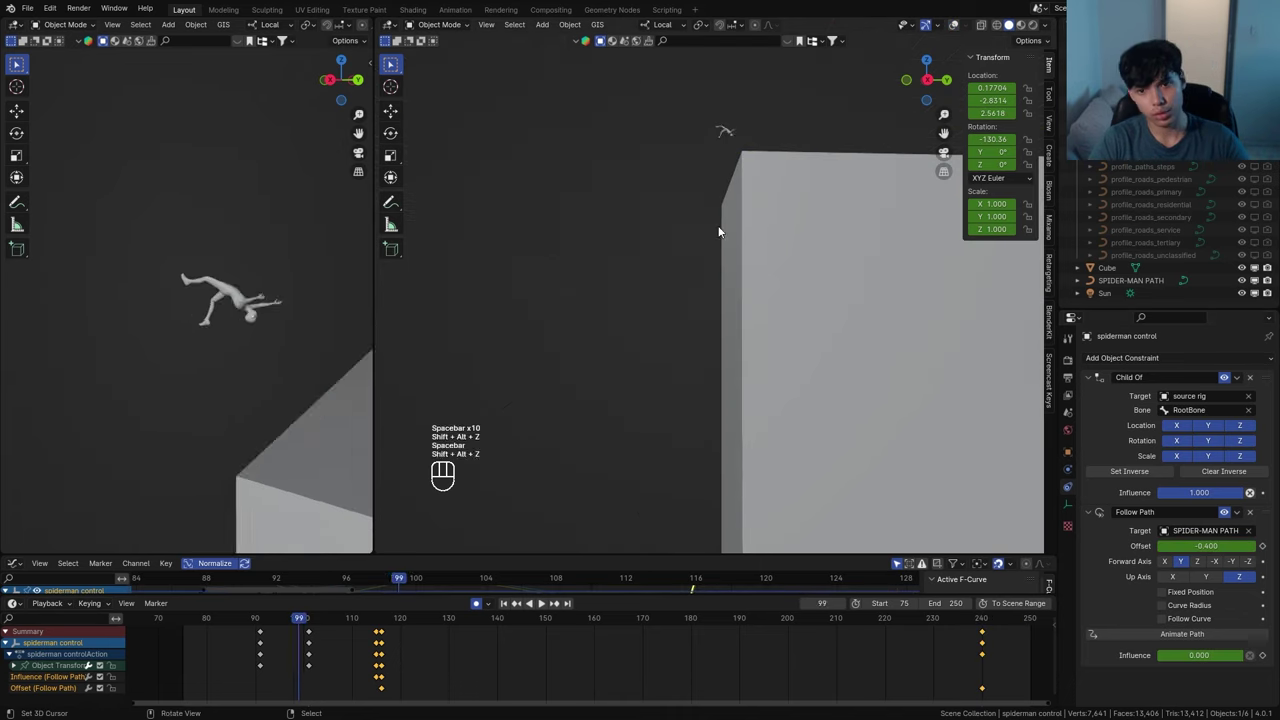
key("shift+alt+z")
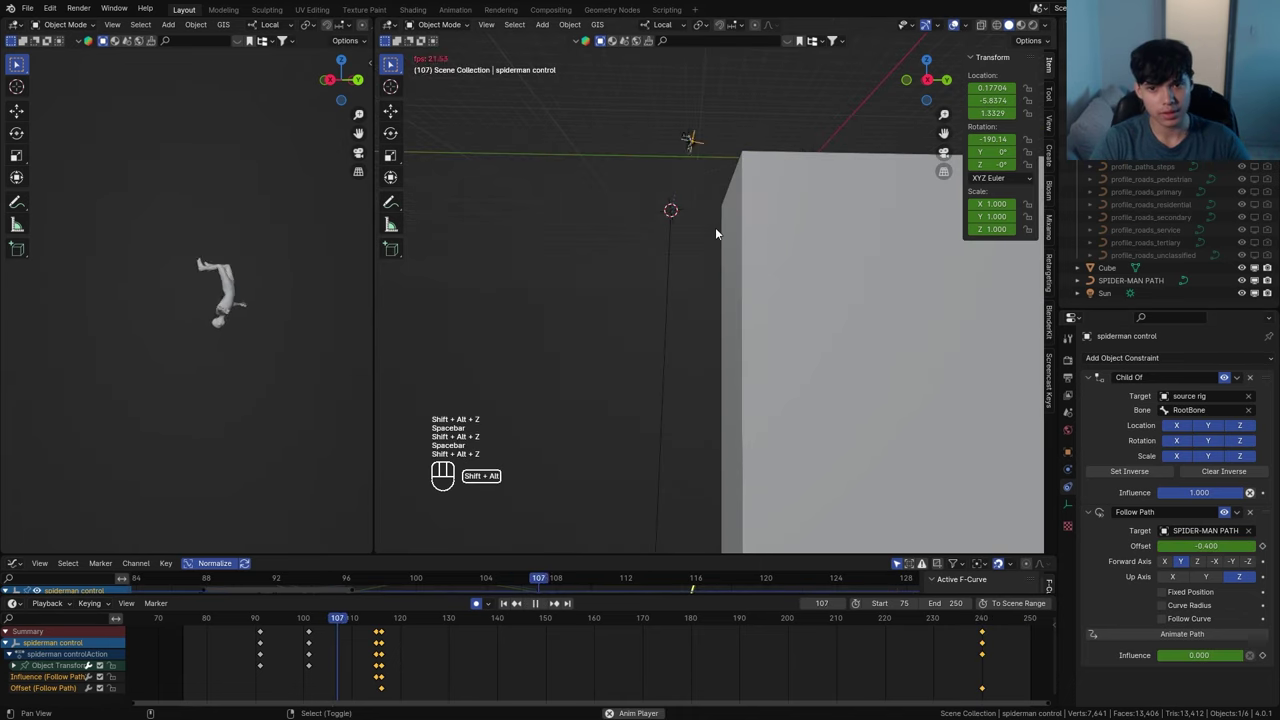
key("space")
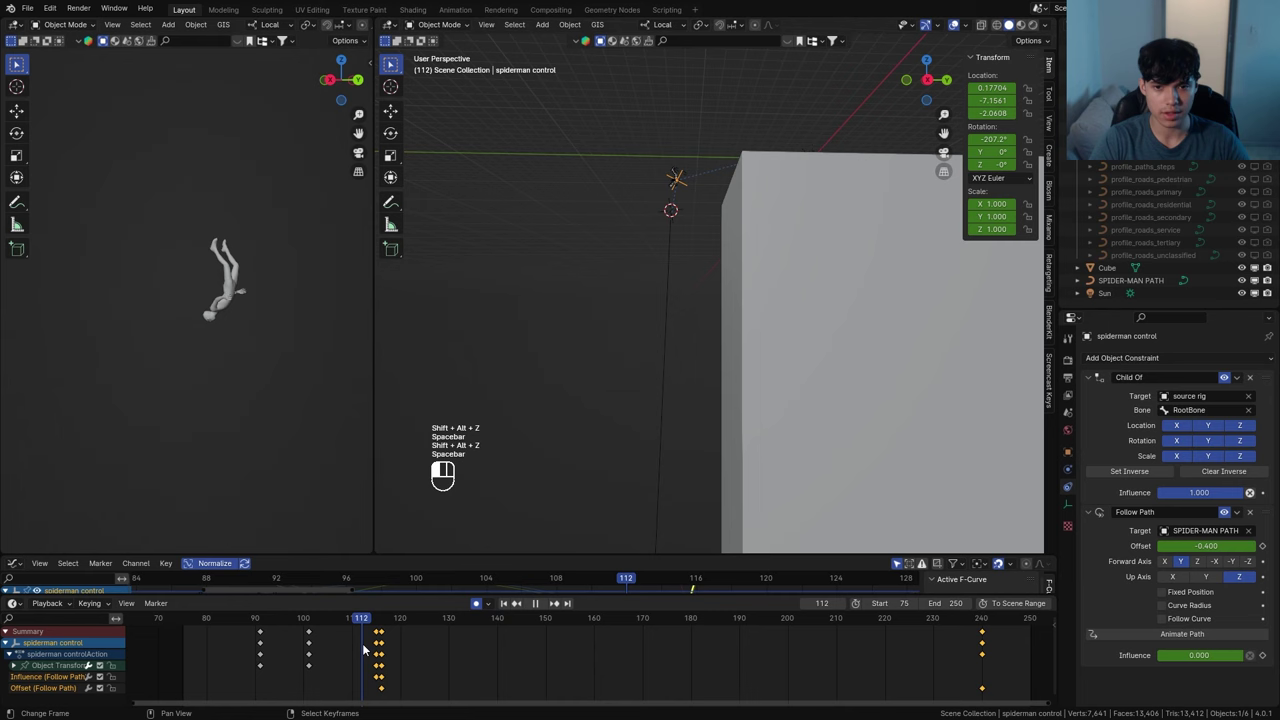
key("space")
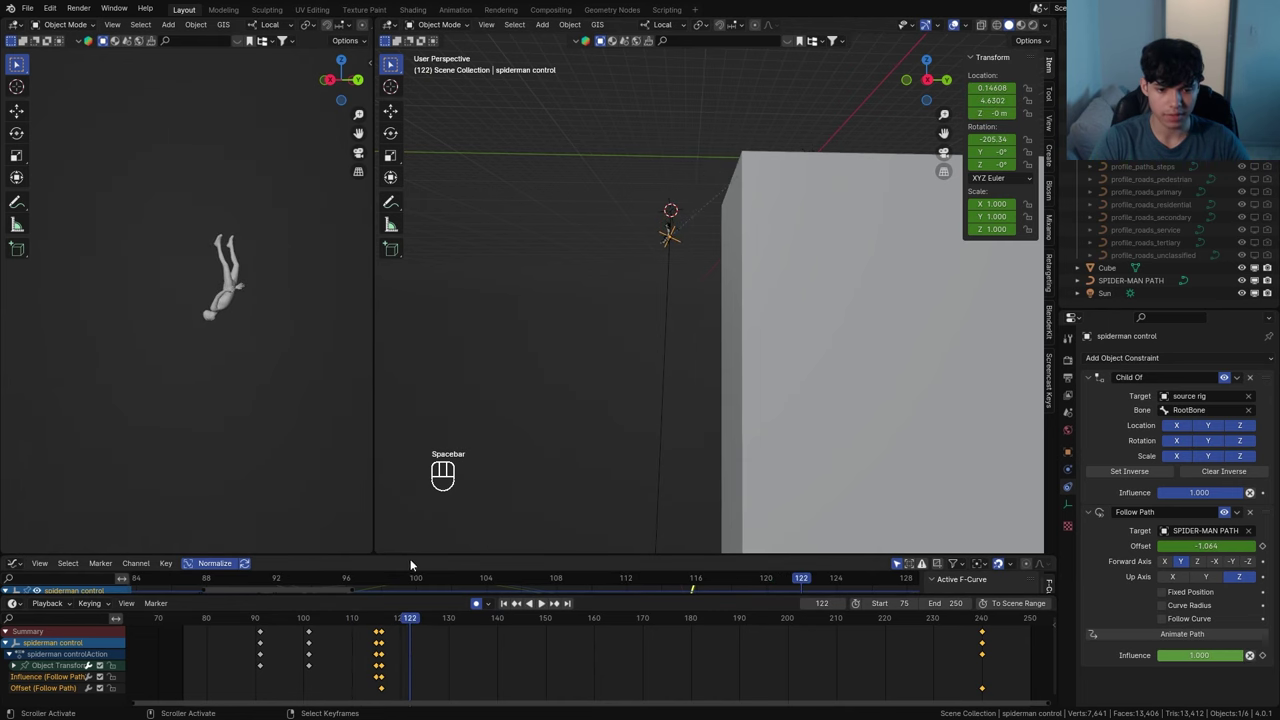
Enlarge the Graph Editor and shorten the outgoing handle of the Follow Path Offset keyframe at frame 116 to about frame 128, along X only
left_click_drag(410, 555, 410, 448)
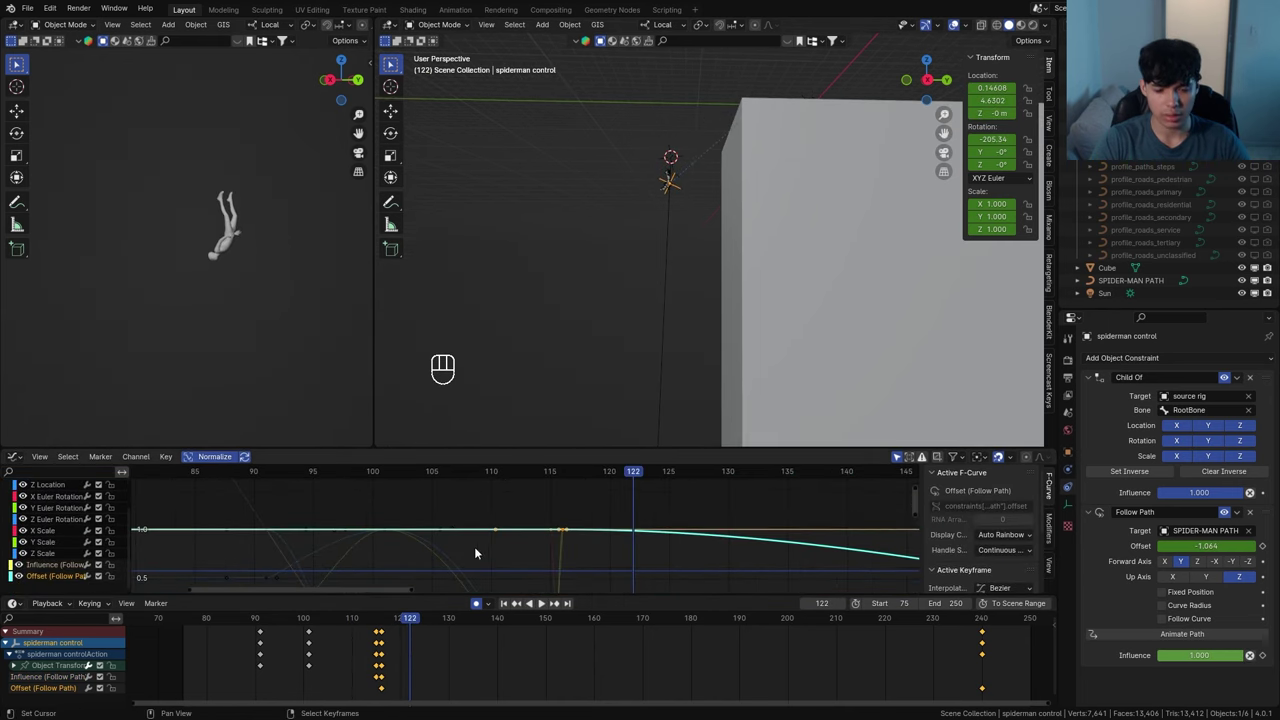
left_click(80, 576)
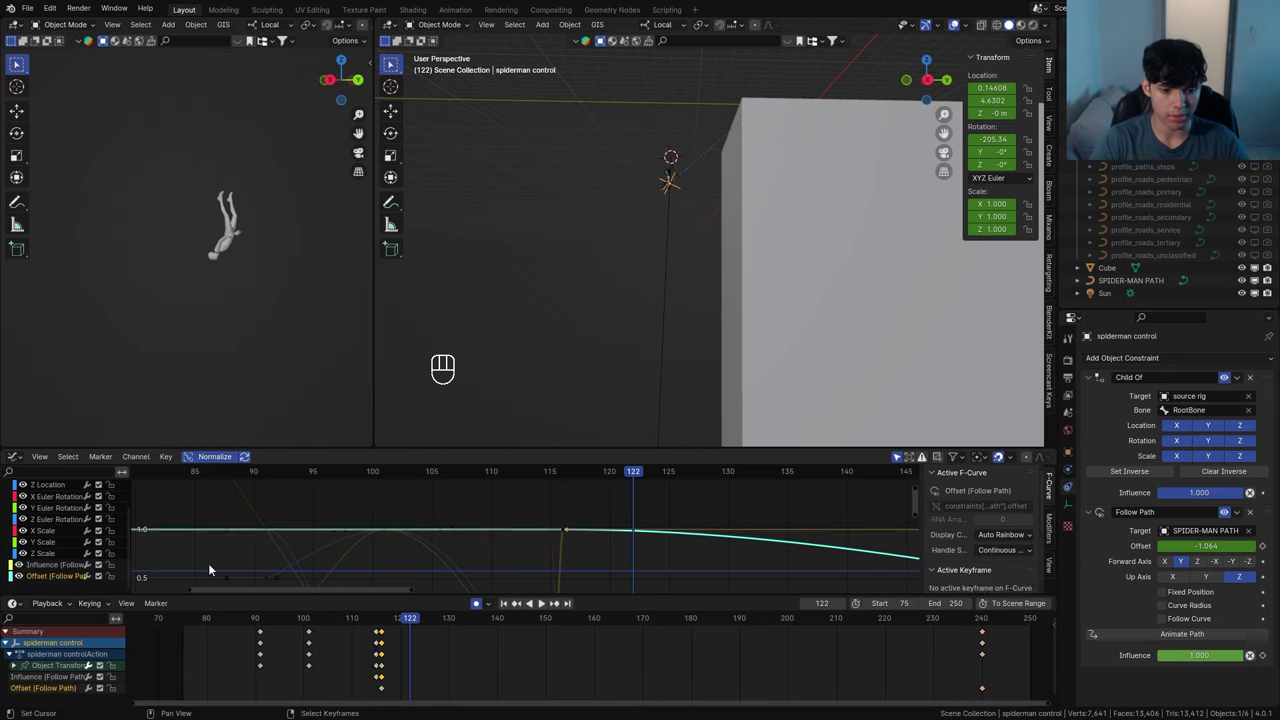
left_click(566, 530)
key("Home")
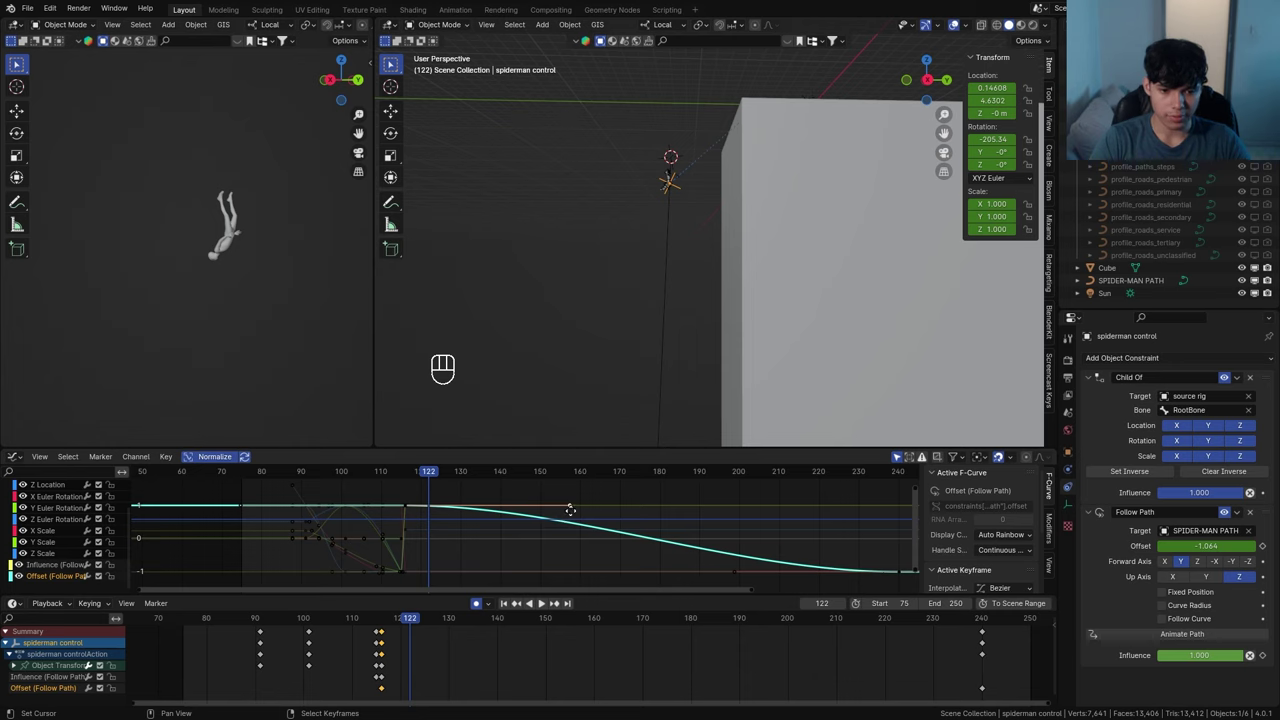
key("g")
key("x")
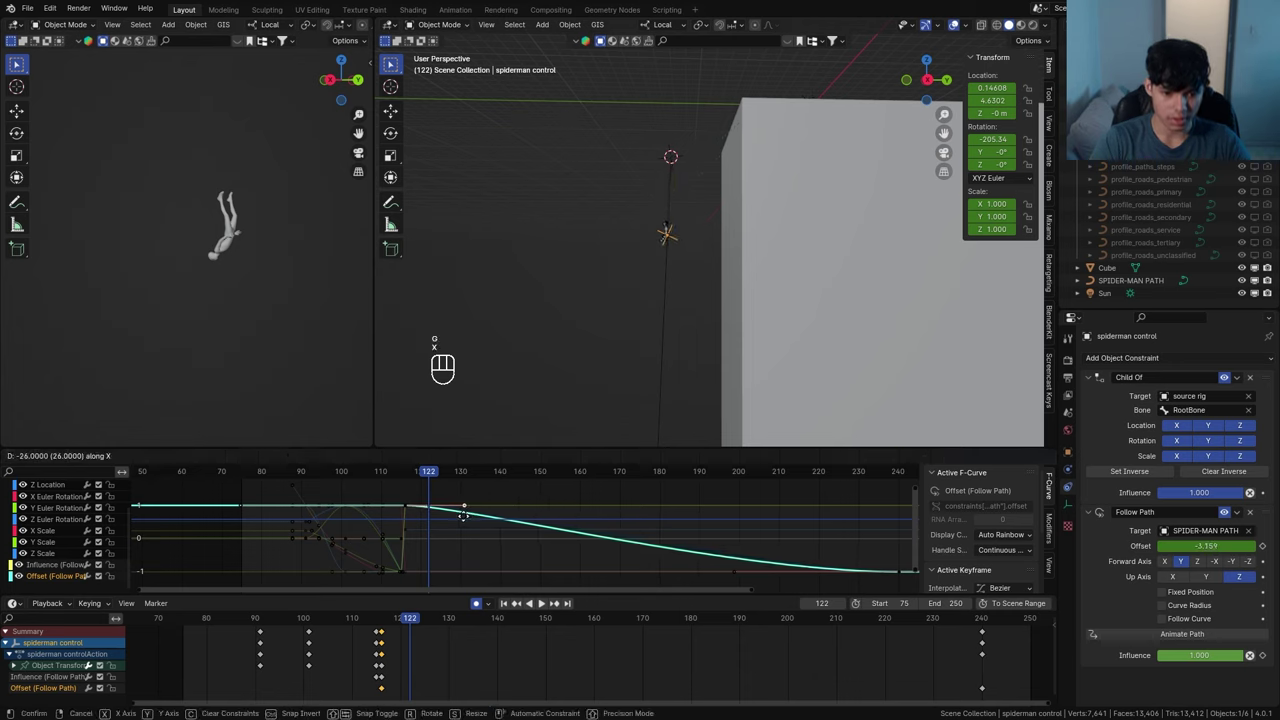
left_click(454, 518)
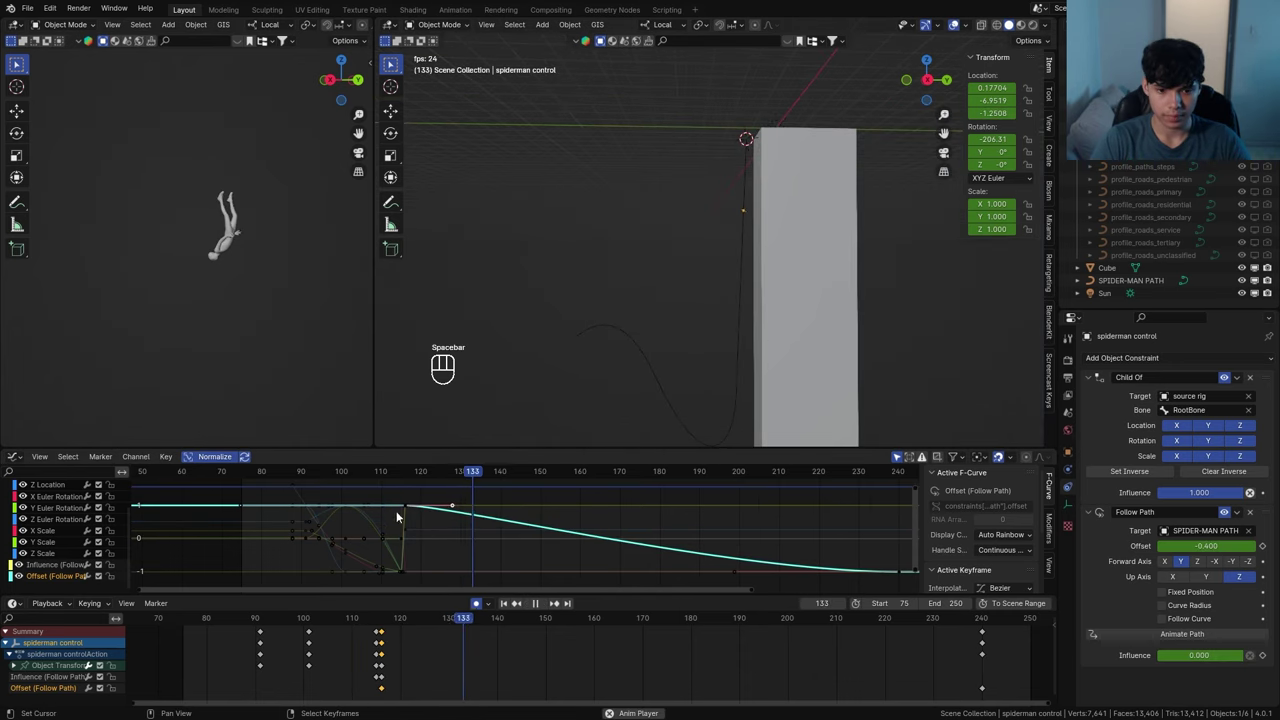
Play back the drop with overlays hidden to review the speed at which the fall begins
key("shift+alt+z")
key("space")
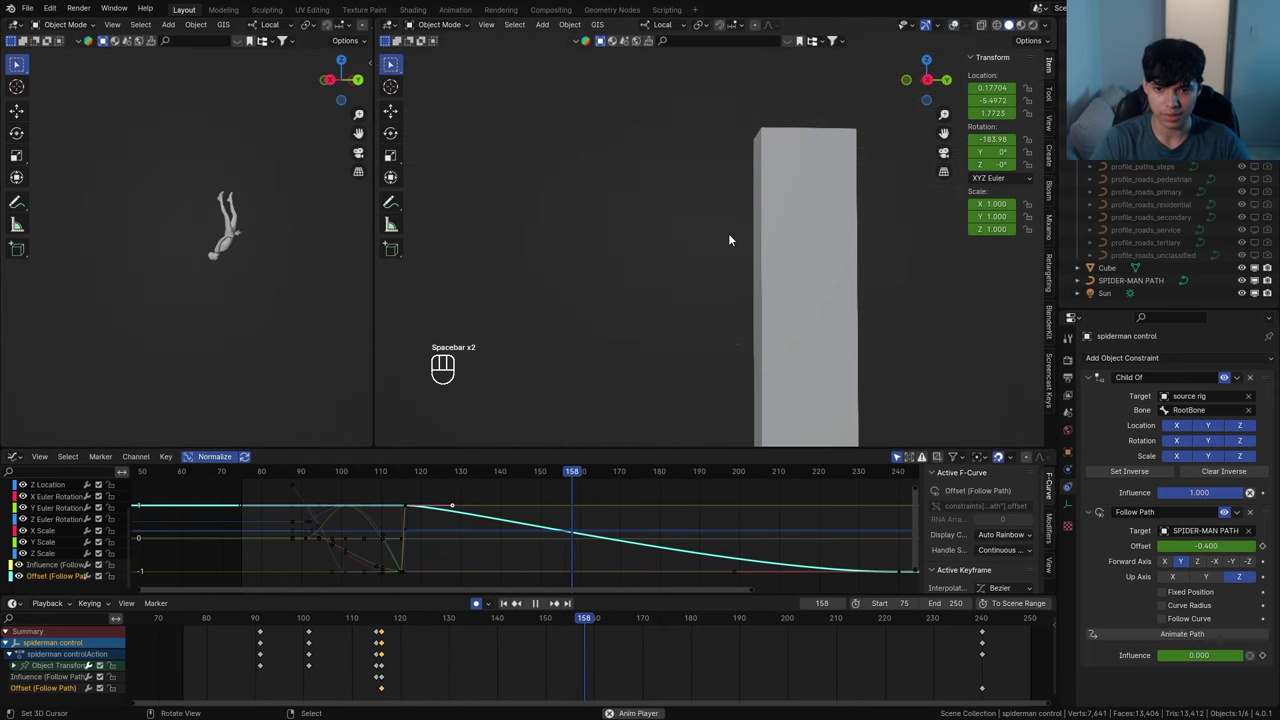
left_click_drag(718, 447, 718, 460)
key("space")
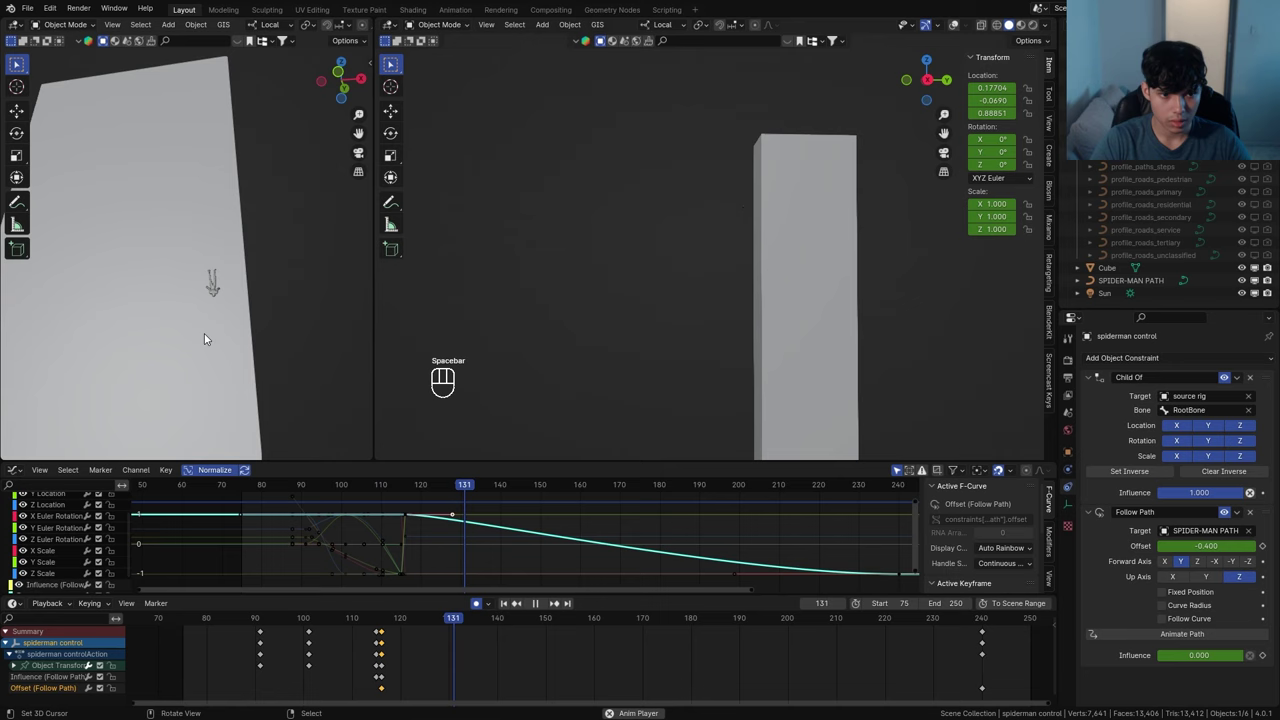
key("space")
Shorten the Offset curve's outgoing handle further along X to about frame 119 and replay the start of the drop
key("g")
key("x")
scroll(466, 519, "down", 5)
key("space")
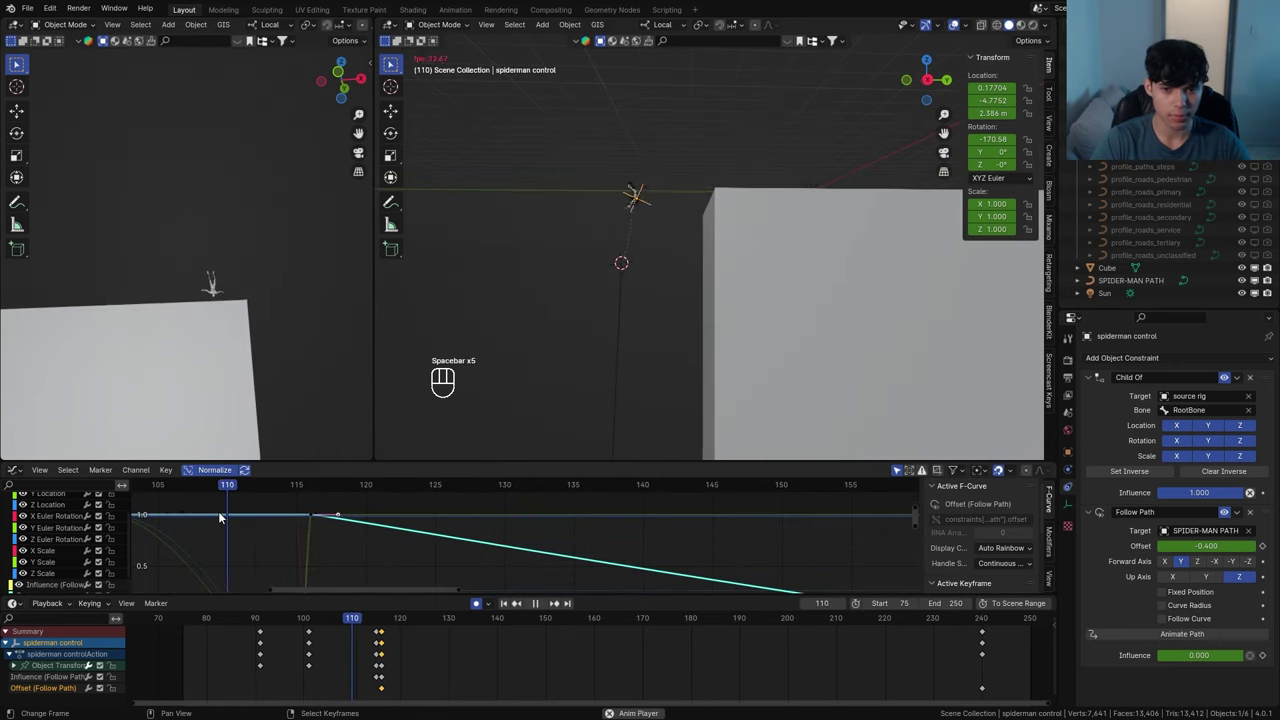
key("space")
Shorten the incoming handle of the Offset keyframe at frame 240 along X to about frame 226, then play back the swing
left_click_drag(299, 510, 335, 497)
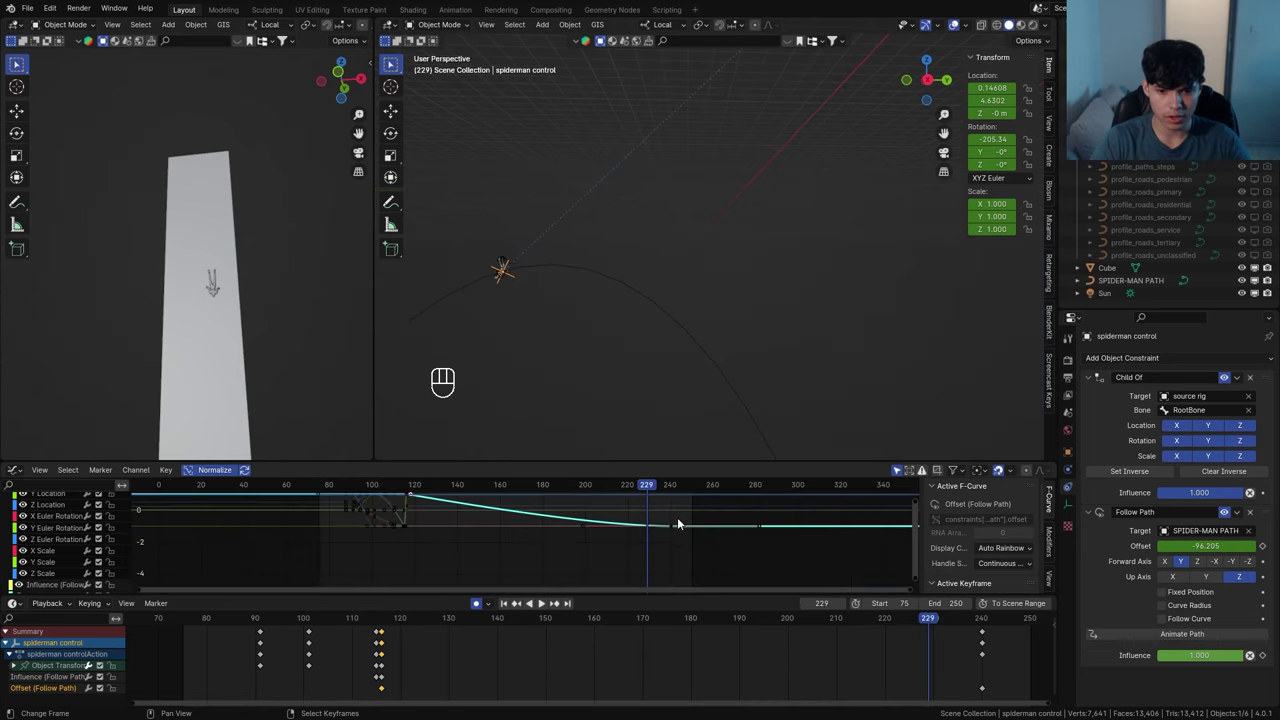
scroll(665, 522, "up", 5)
left_click(665, 528)
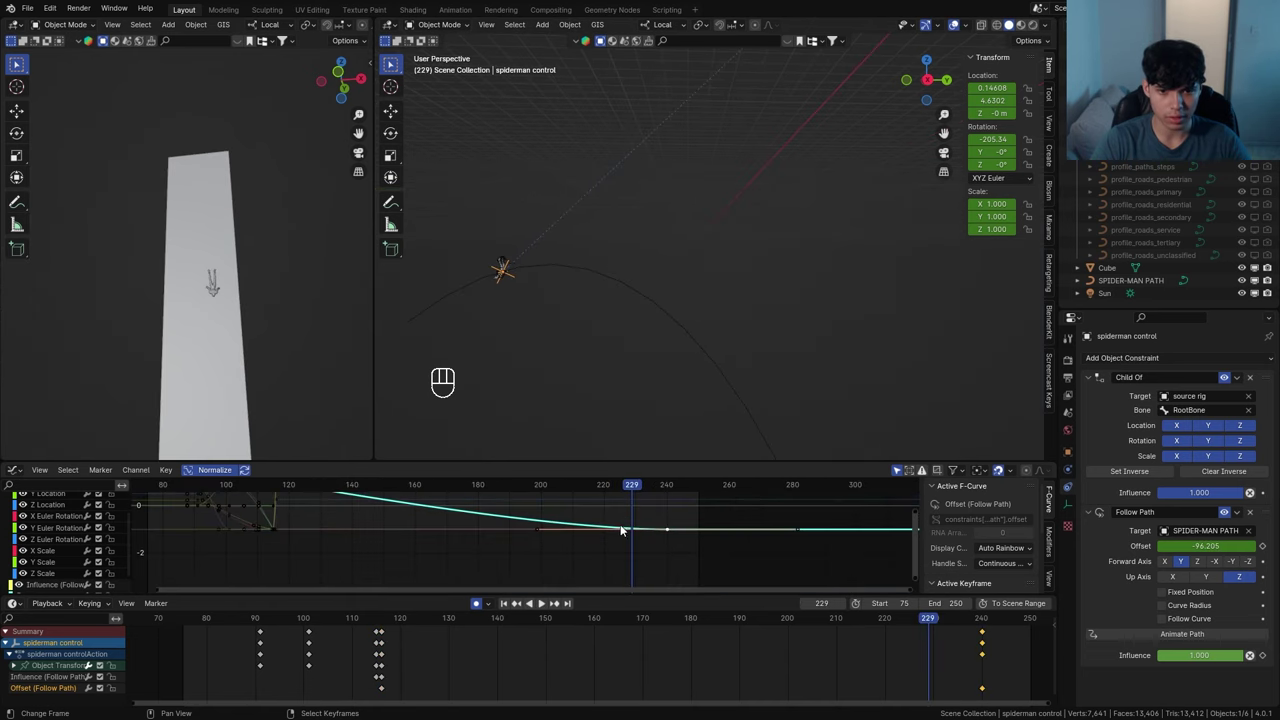
scroll(562, 534, "up", 3)
right_click(488, 527)
key("g")
key("x")
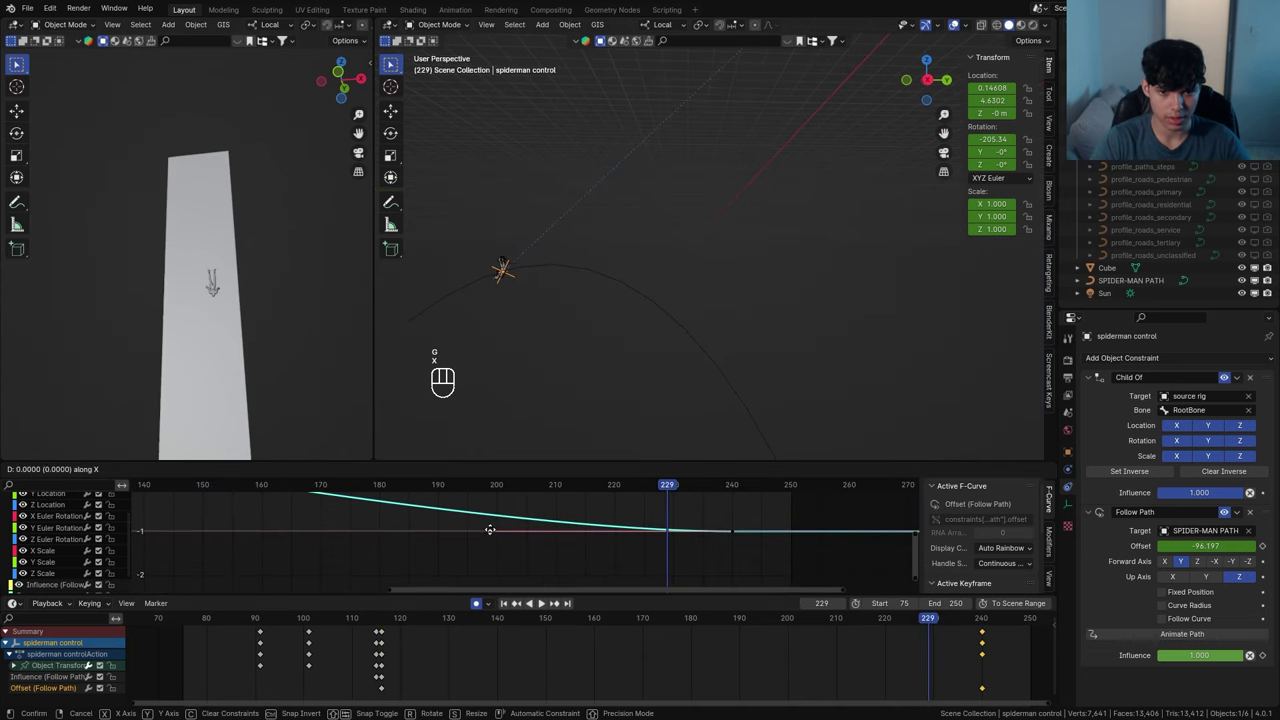
left_click(648, 527)
left_click_drag(630, 515, 427, 490)
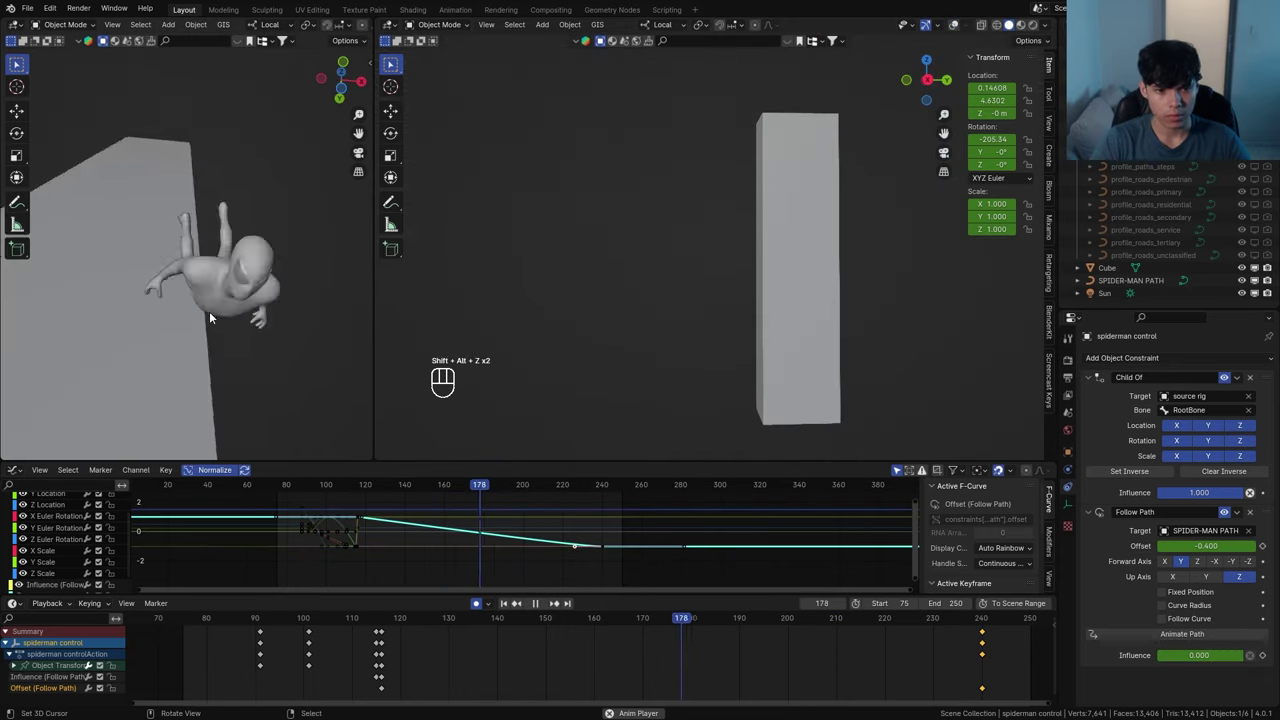
key("space")
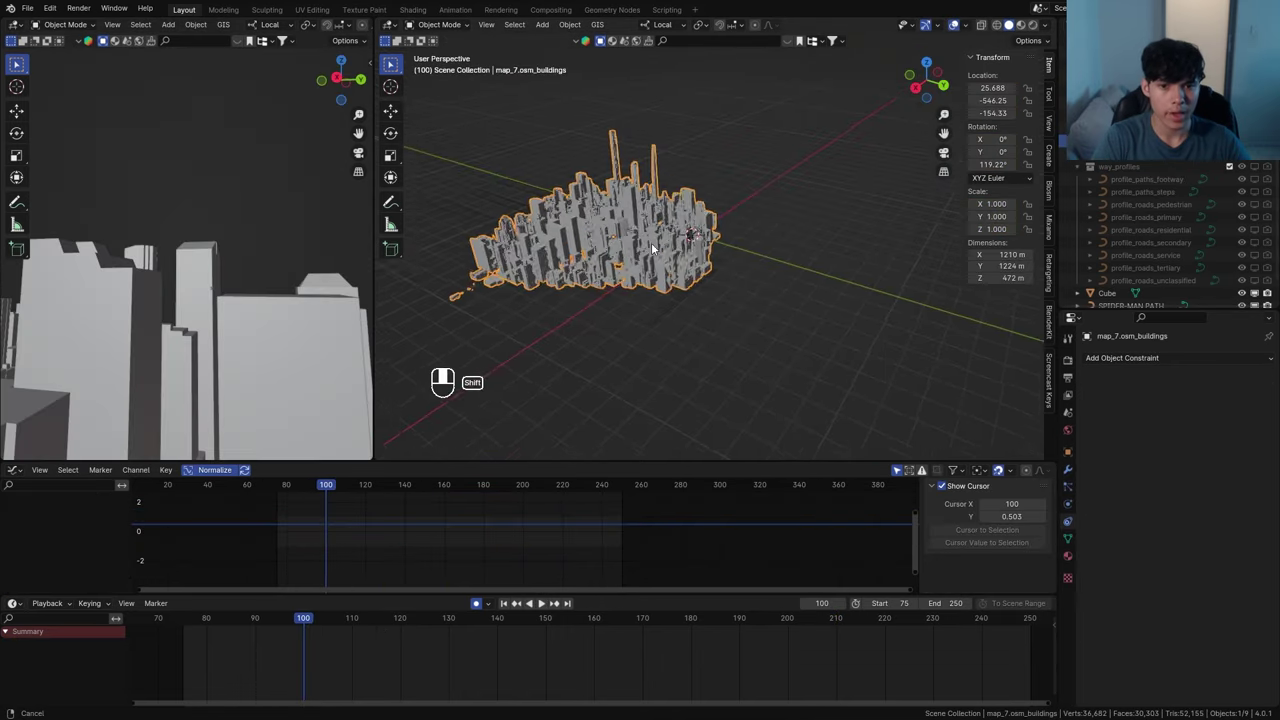
Duplicate the faces of the tall city building opposite the rooftop in place and separate them into their own object
middle_click_drag(652, 249, 788, 297, "shift")
scroll(734, 263, "up", 6)
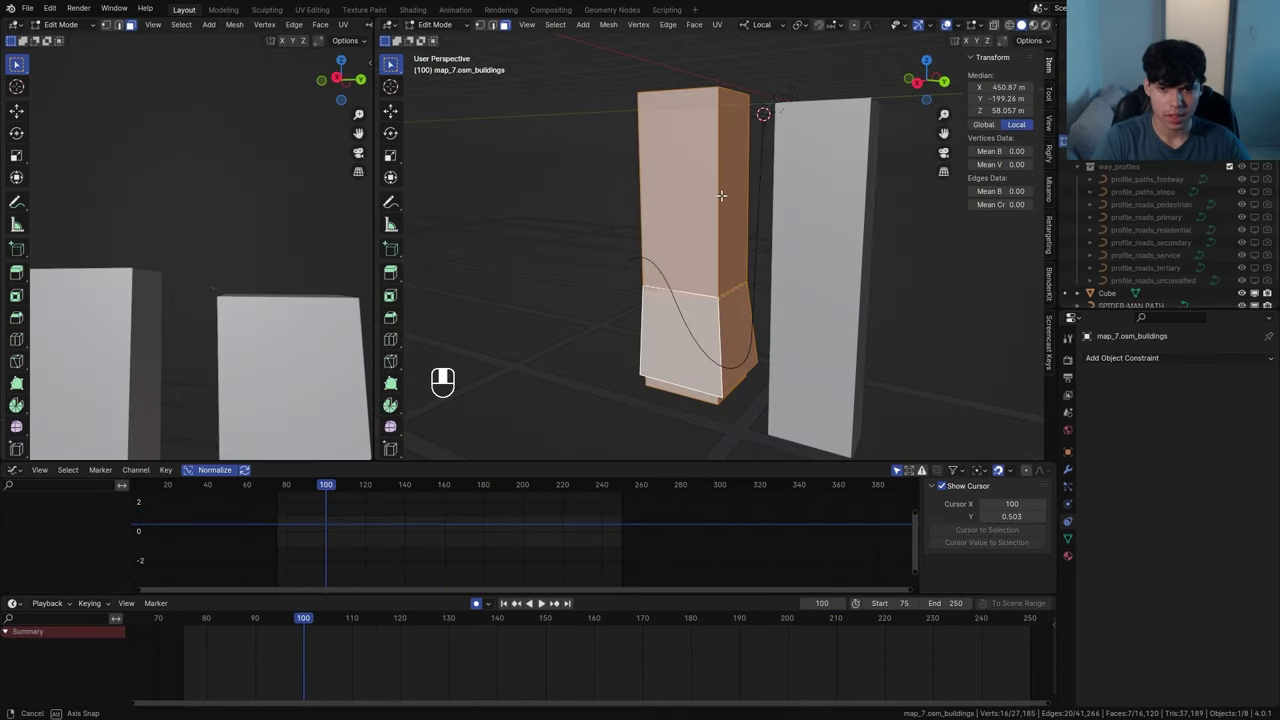
mouse_move(721, 195)
middle_mouse_down()
mouse_move(640, 210)
mouse_move(729, 216)
middle_mouse_up()
key("shift+d")
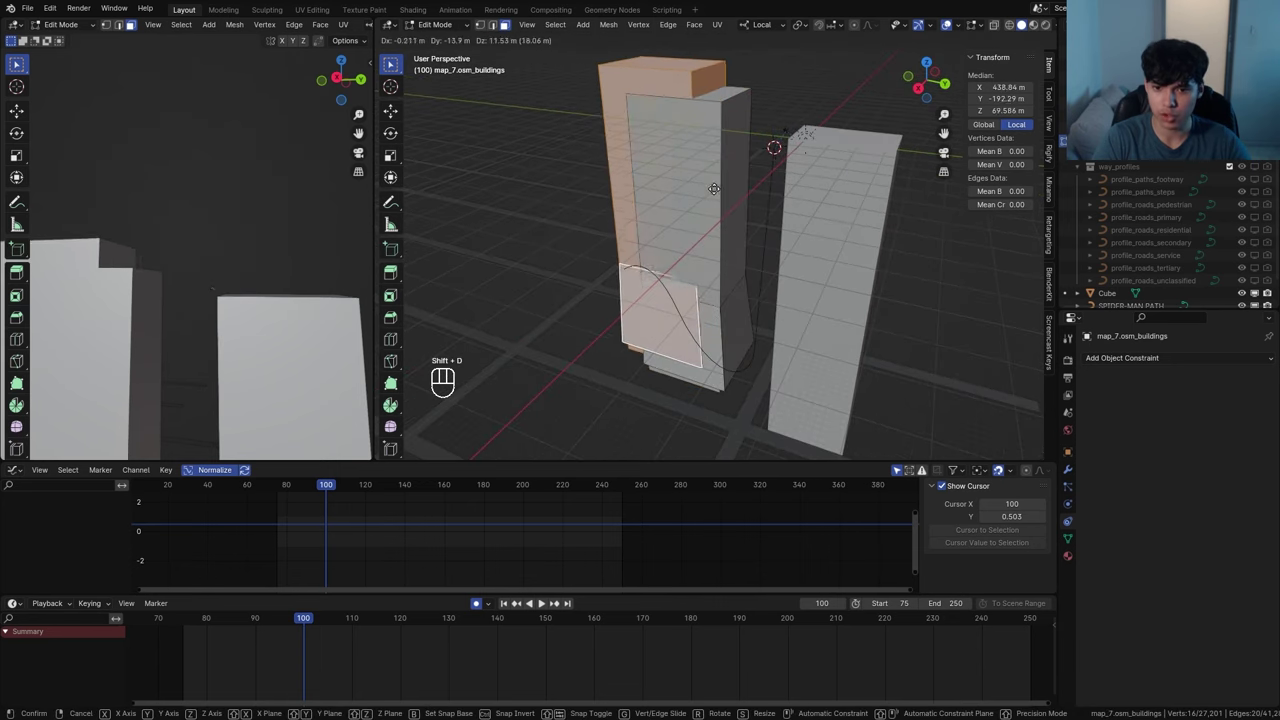
right_click(710, 188)
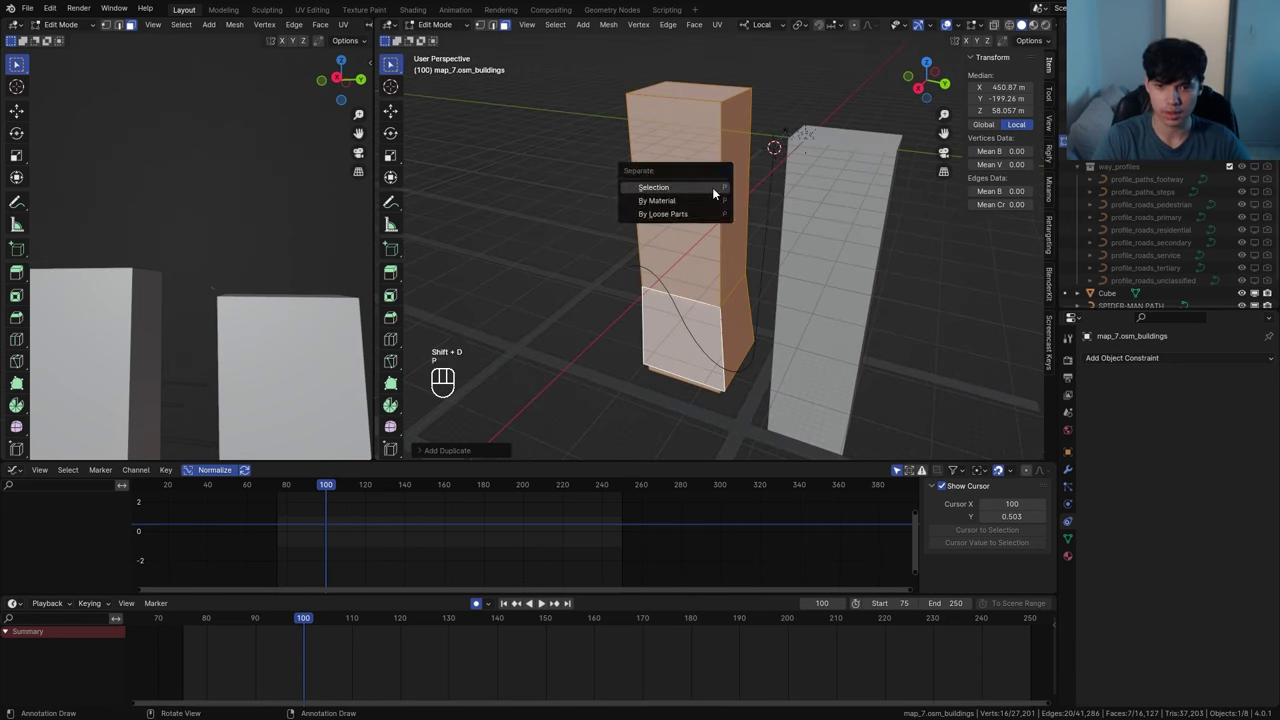
left_click(712, 187)
key("Tab")
middle_click_drag(795, 214, 766, 227, "shift")
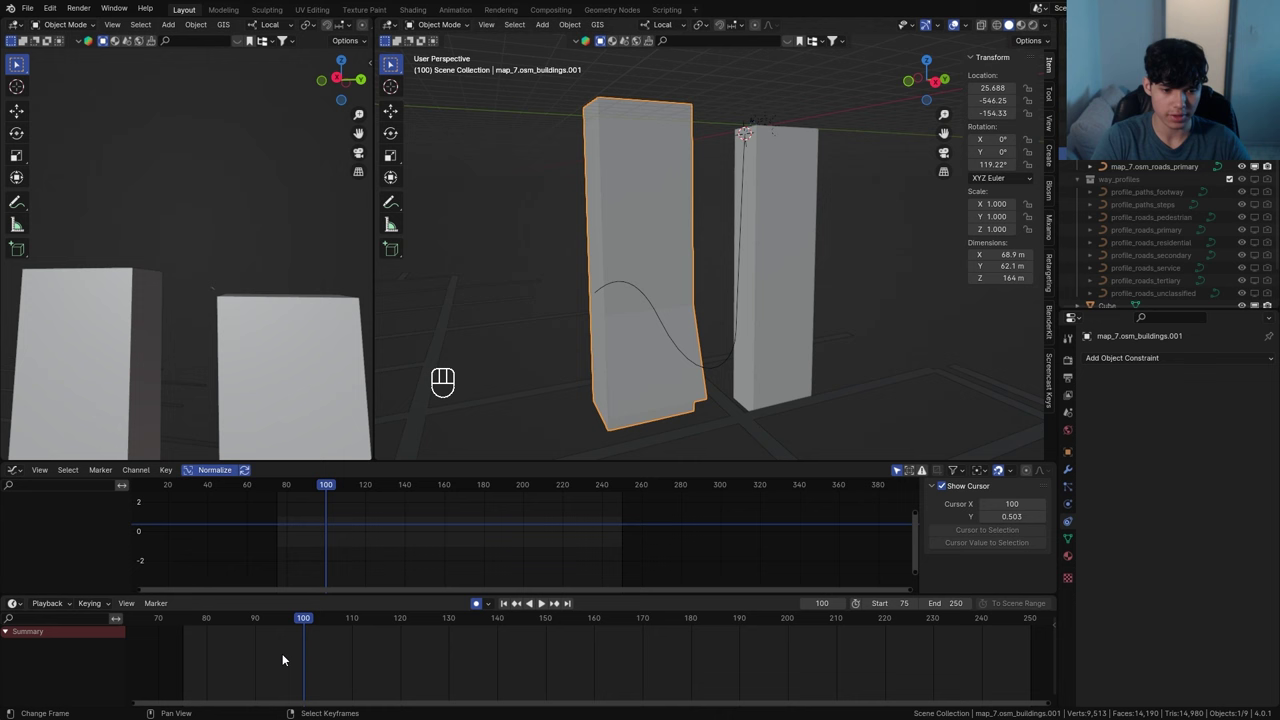
Undo the last edits to SPIDER-MAN PATH and move its selected control point along Y
key("ctrl+z")
key("ctrl+z")
key("ctrl+z")
middle_click_drag(656, 307, 668, 304)
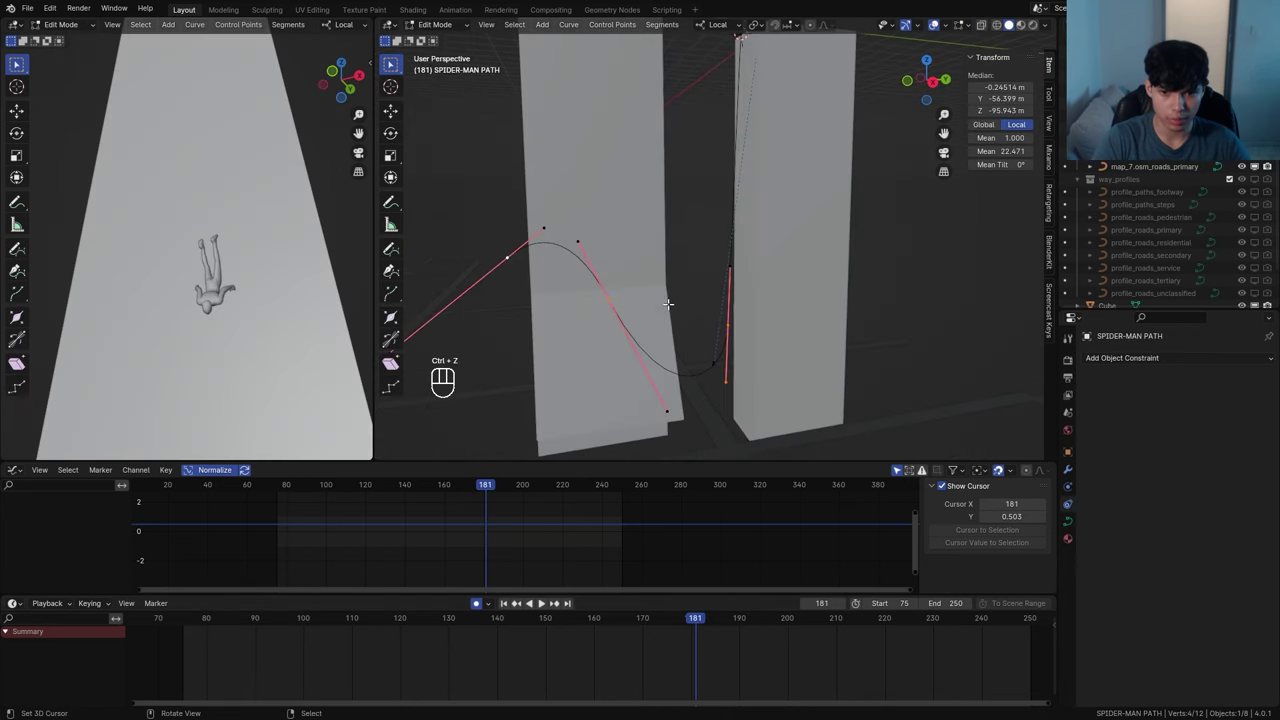
key("g")
key("y")
Scrub and play the animation along the reshaped path to check the fall between the two buildings
left_click(564, 641)
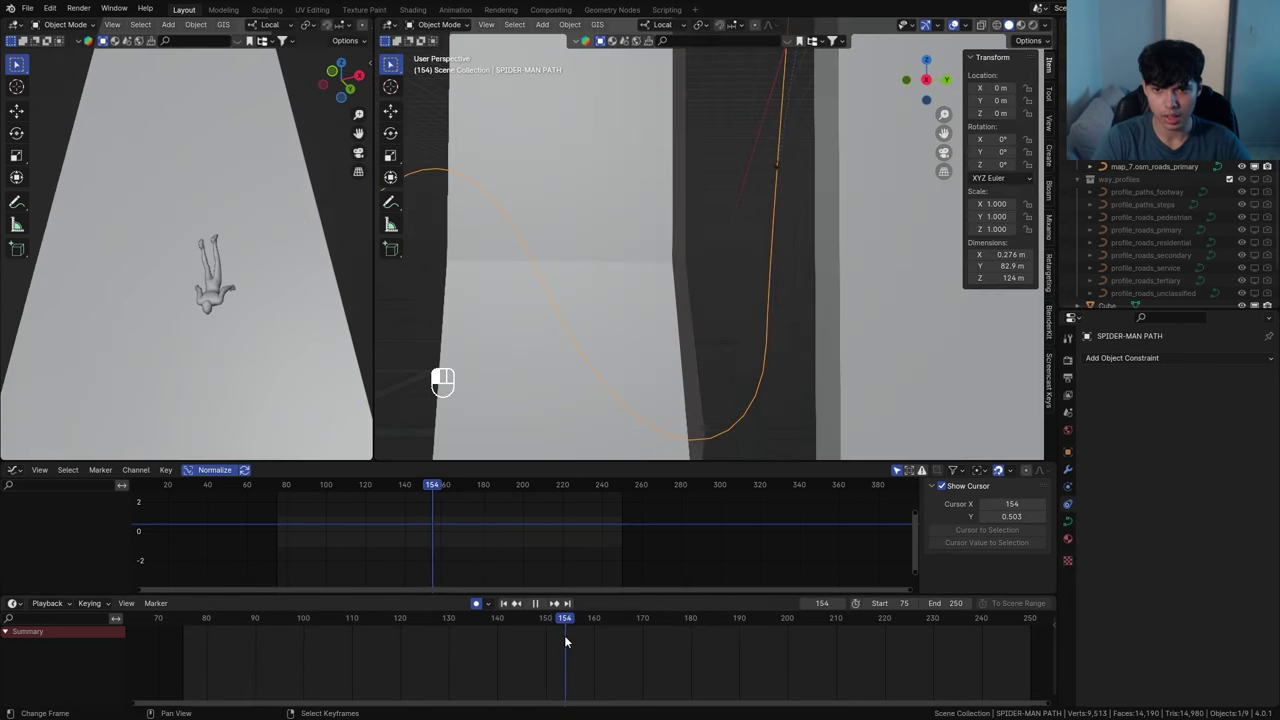
left_click_drag(593, 636, 656, 627)
key("space")
middle_click_drag(788, 352, 747, 354)
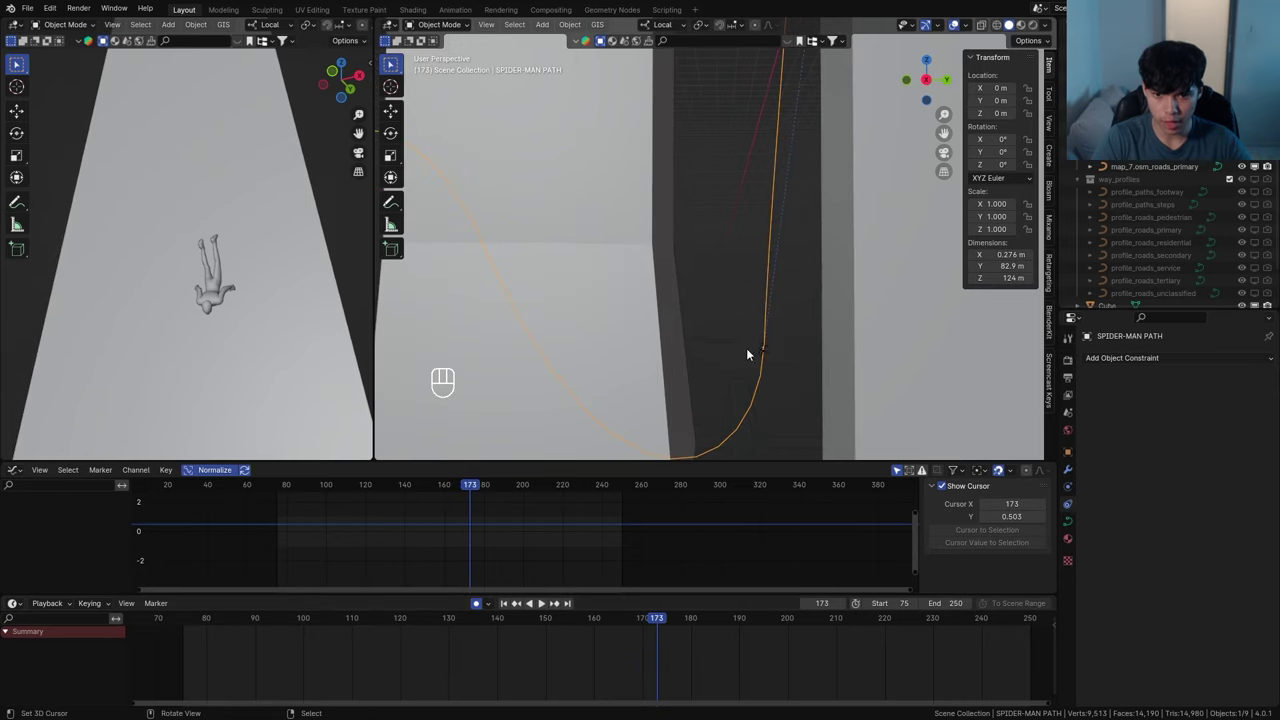
left_click_drag(546, 639, 675, 643)
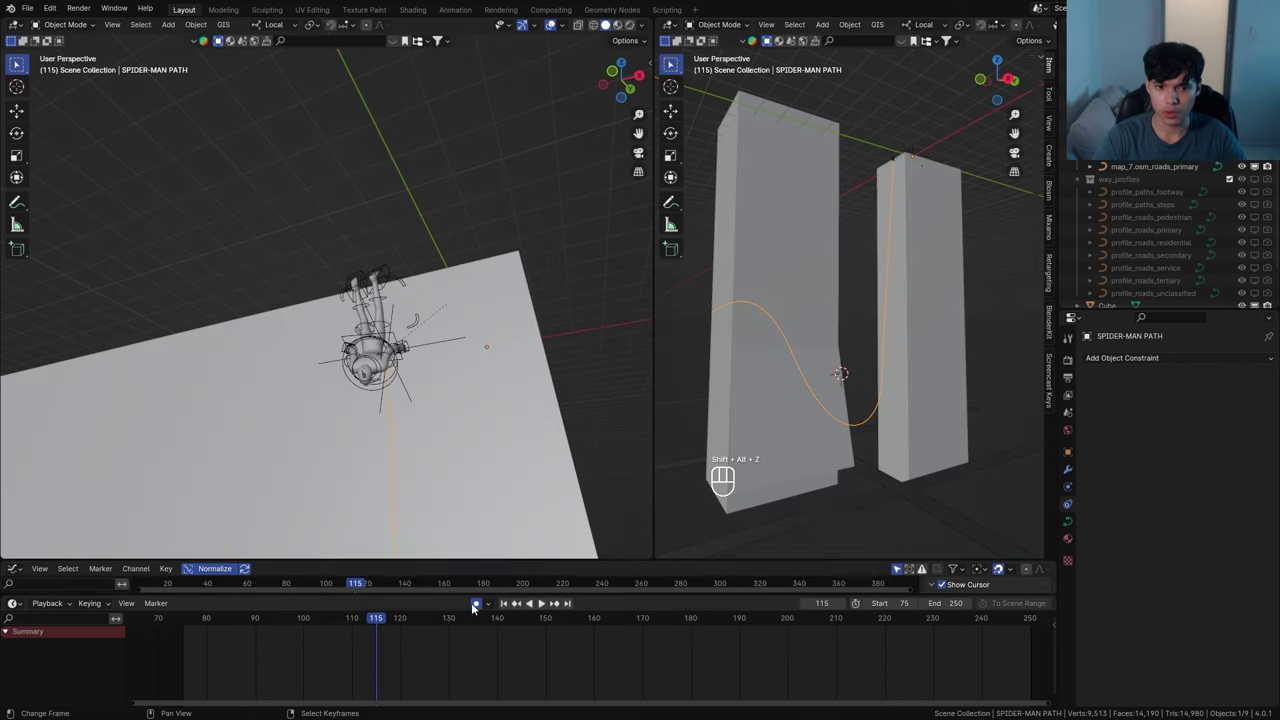
left_click_drag(392, 637, 561, 617)
left_click_drag(402, 652, 556, 625)
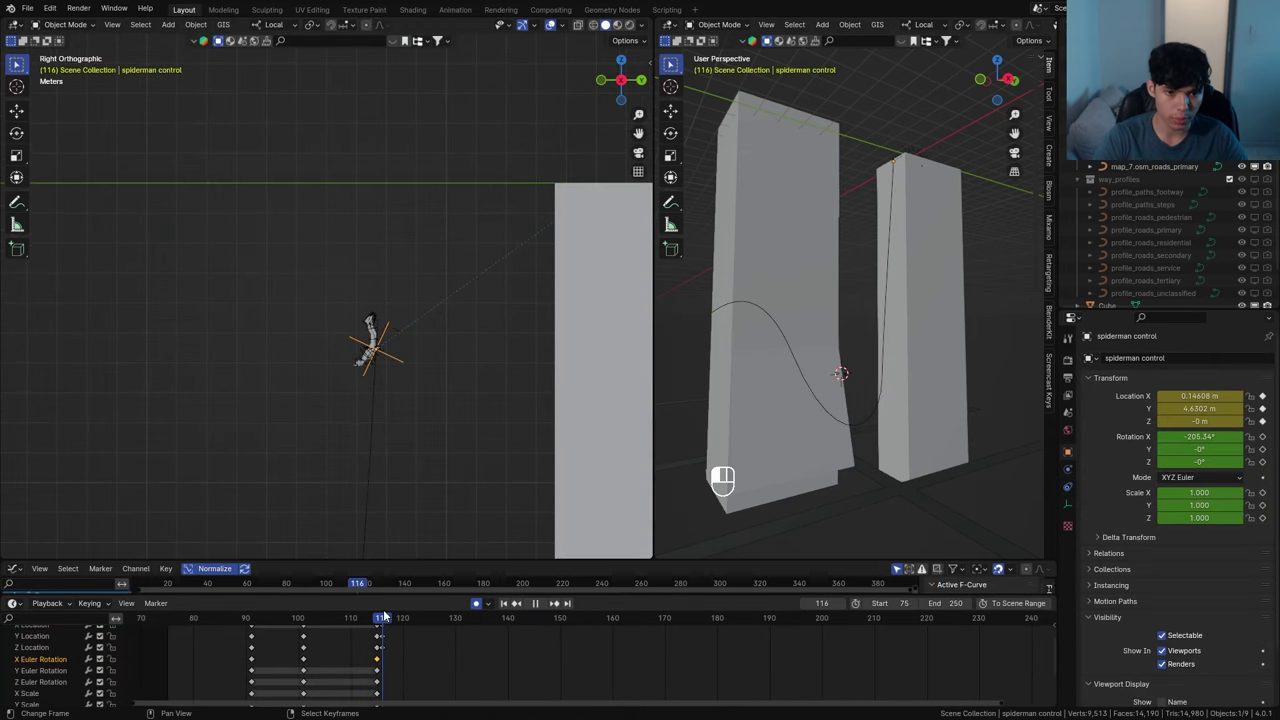
Move the spiderman control's X Euler Rotation keyframe at frame 115 to frame 145
left_click_drag(380, 655, 392, 660)
key("g")
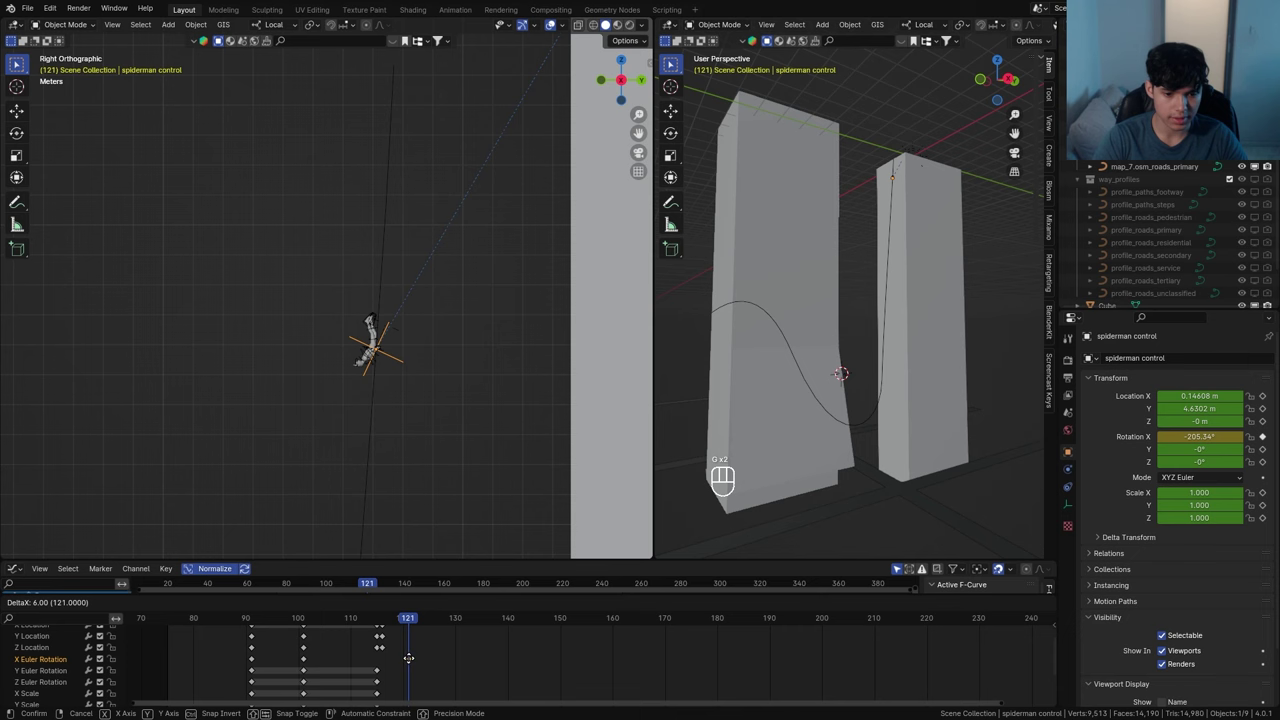
left_click(535, 652)
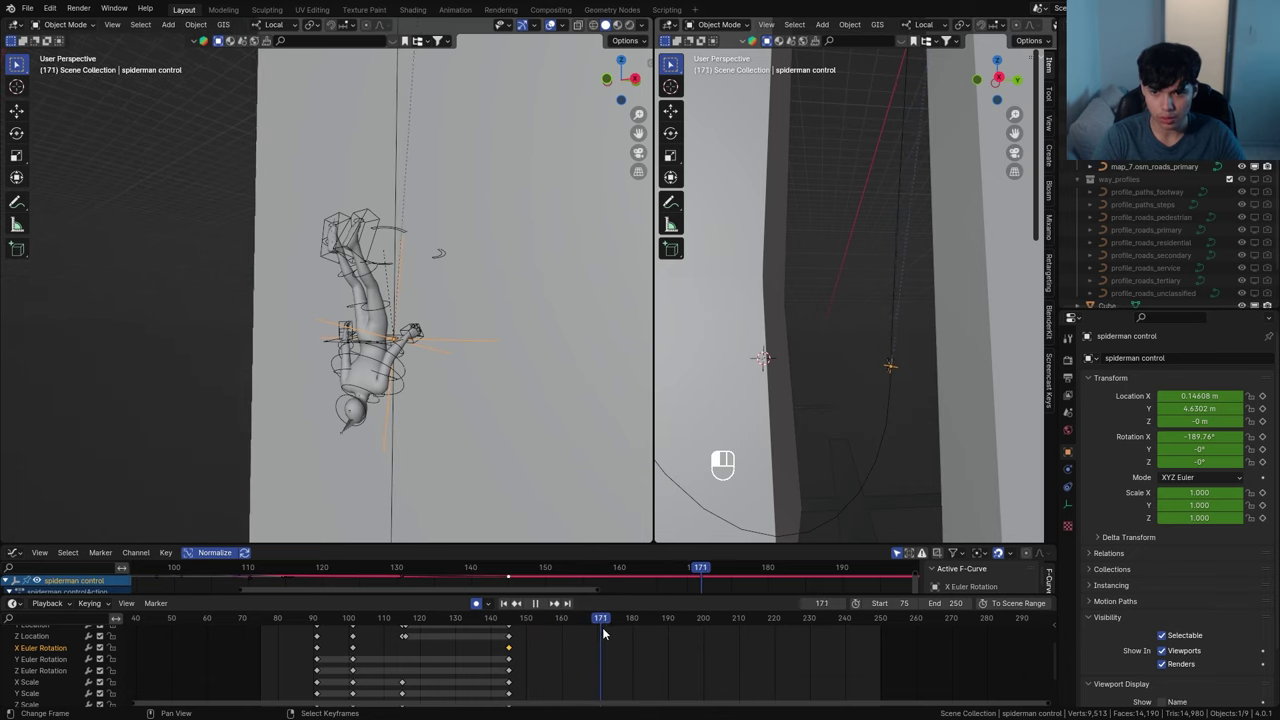
At frame 162, rotate the spiderman control about its X axis to about -197° and play onward to check the fall
left_click(565, 620)
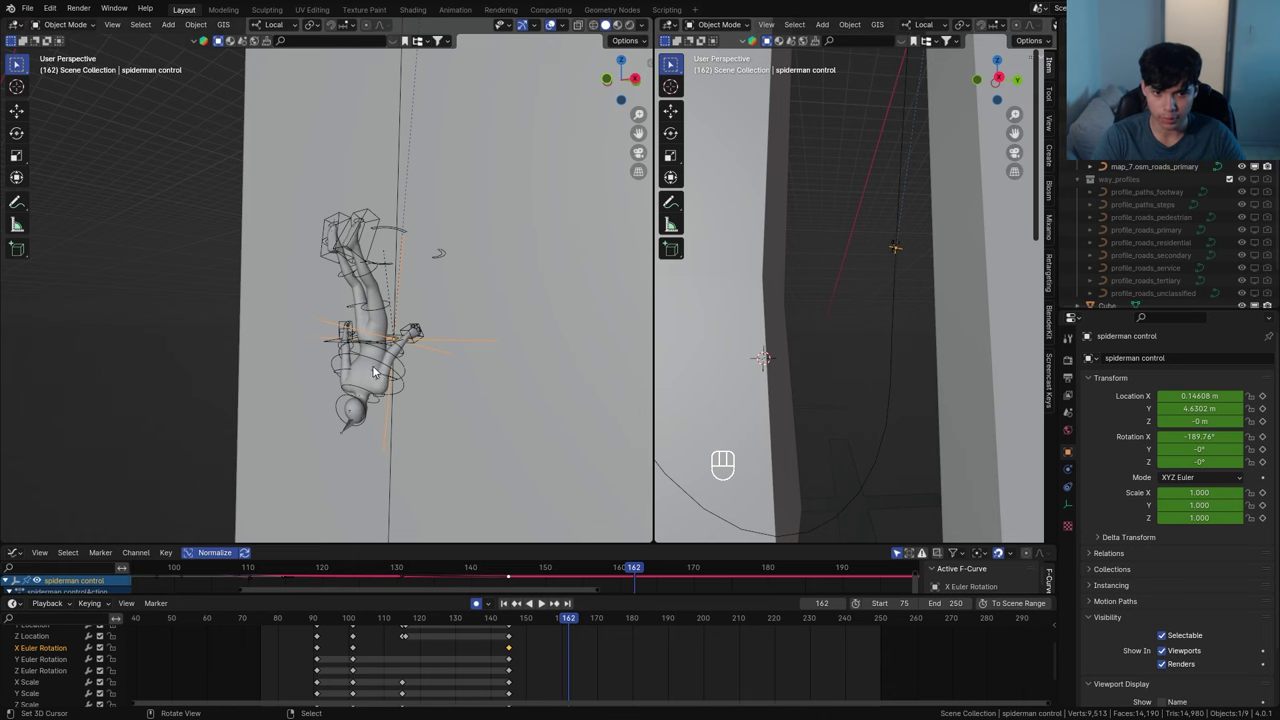
middle_click_drag(374, 372, 457, 346)
key("r")
key("x")
right_click(426, 334)
key("r")
key("x")
left_click(451, 394)
key("space")
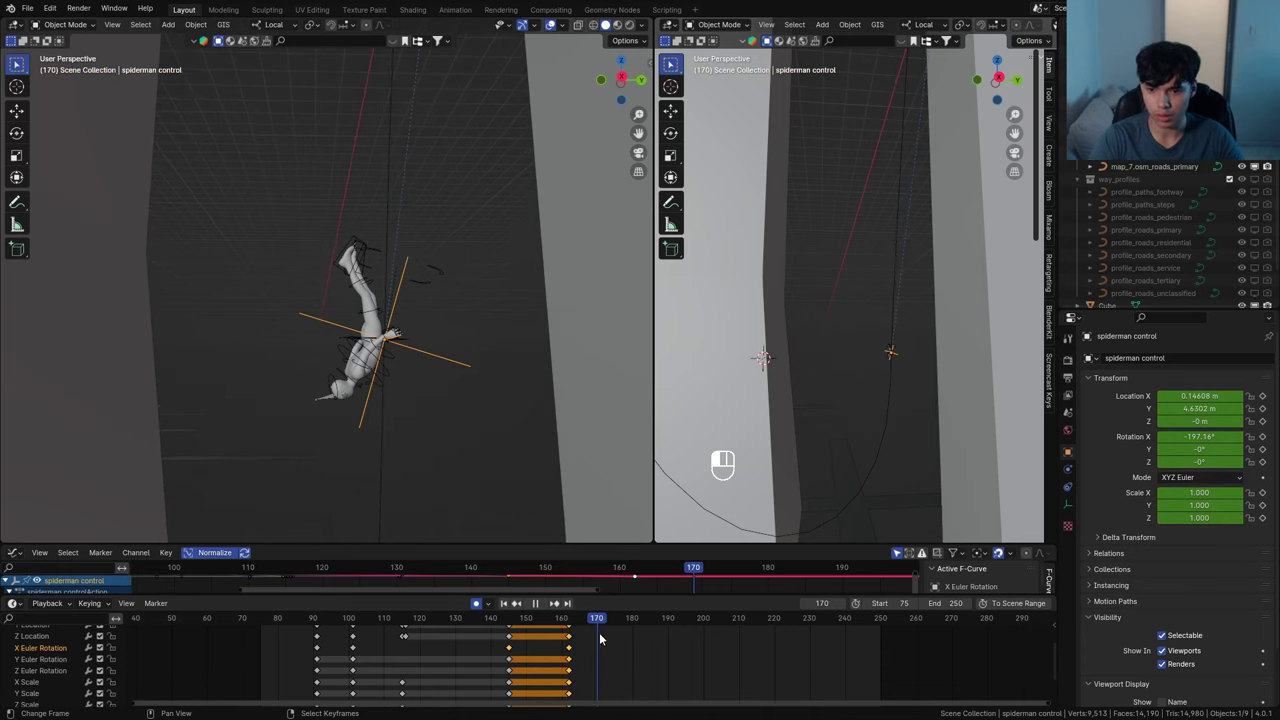
key("space")
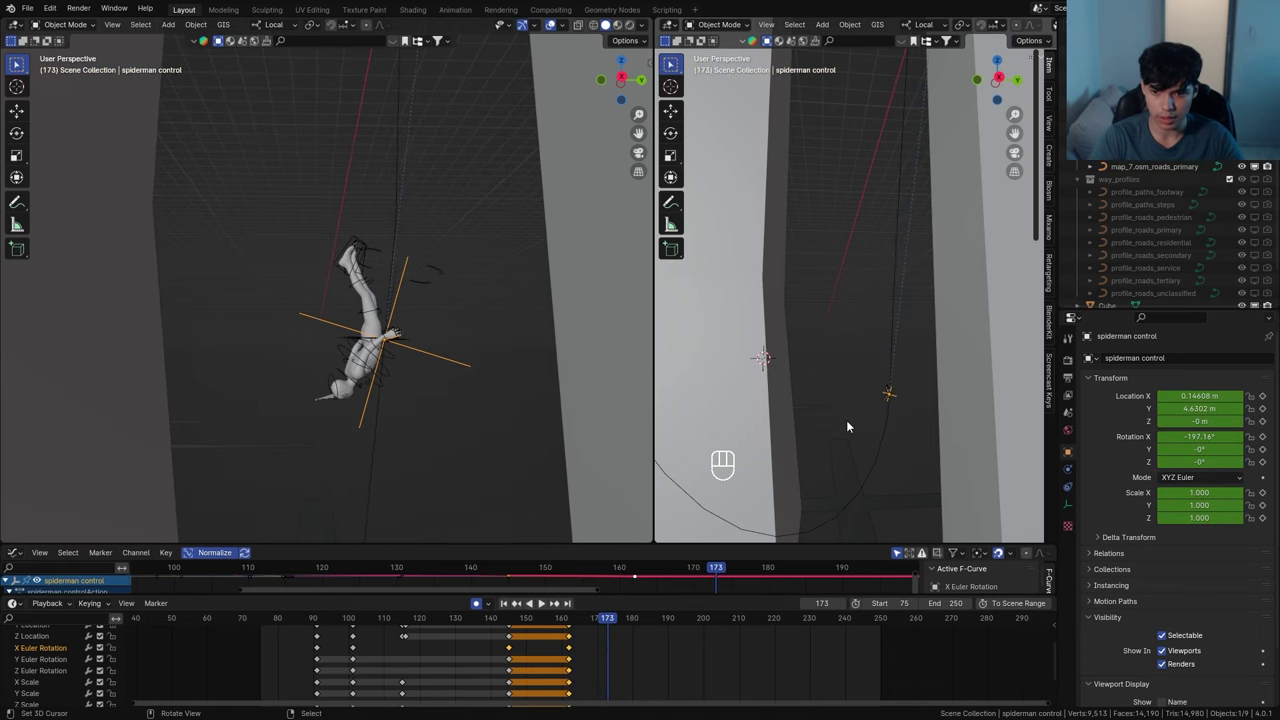
Key the spiderman control's rotation at frame 173 and rotate it about X through the bottom of the swing up to frame 194
key("r")
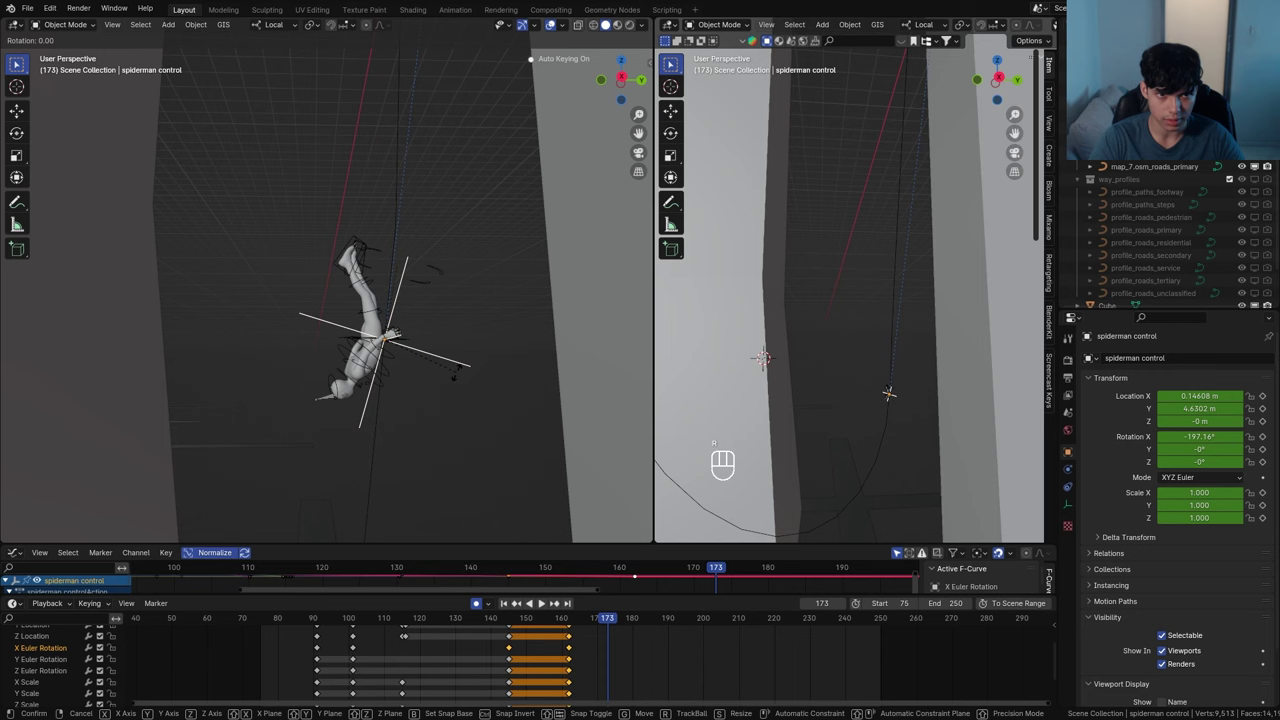
left_click(453, 375)
left_click_drag(607, 624, 607, 624)
key("space")
key("r")
key("x")
key("x")
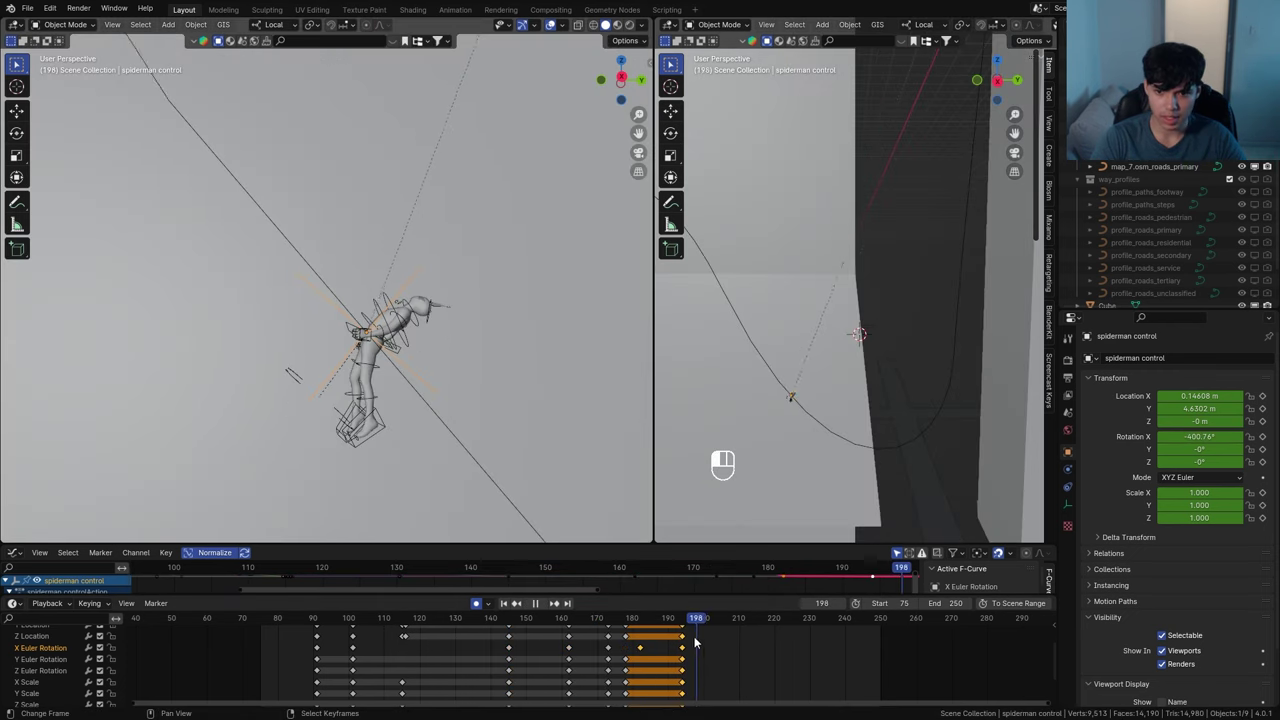
At frame 205, rotate the spiderman control about X to about -447° for the upward part of the swing
left_click_drag(721, 637, 718, 636)
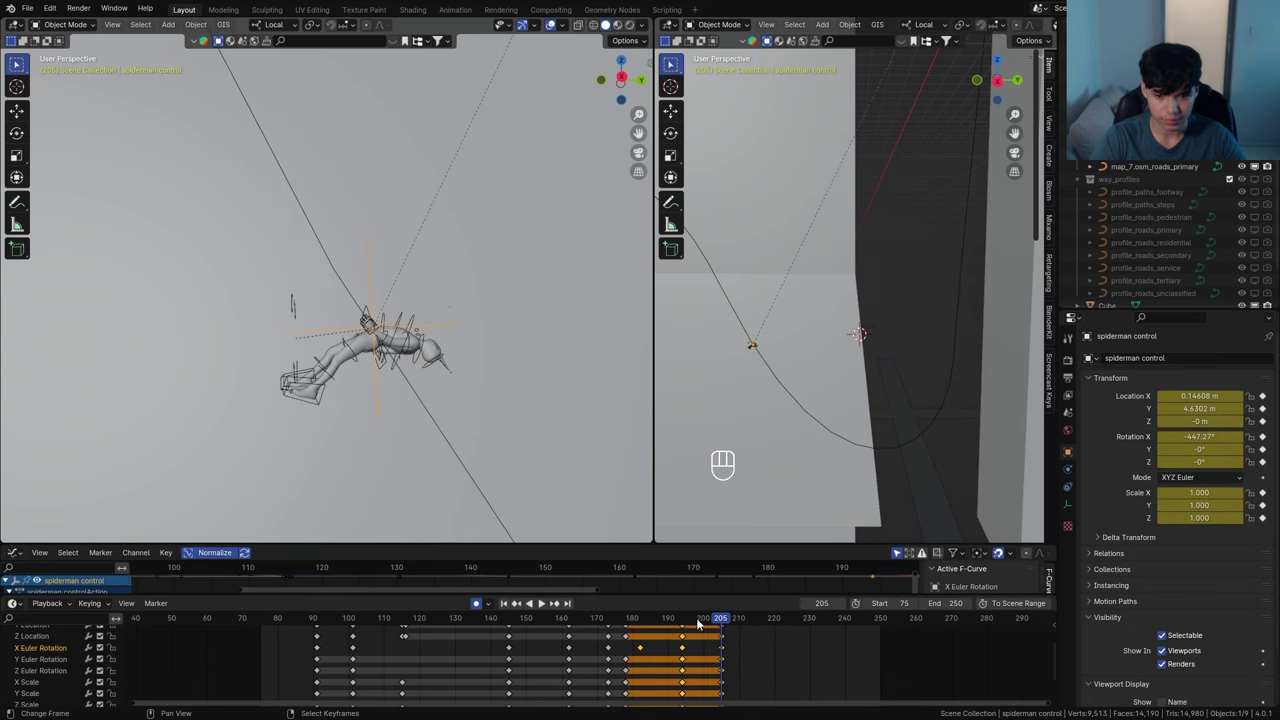
key("r")
key("x")
key("x")
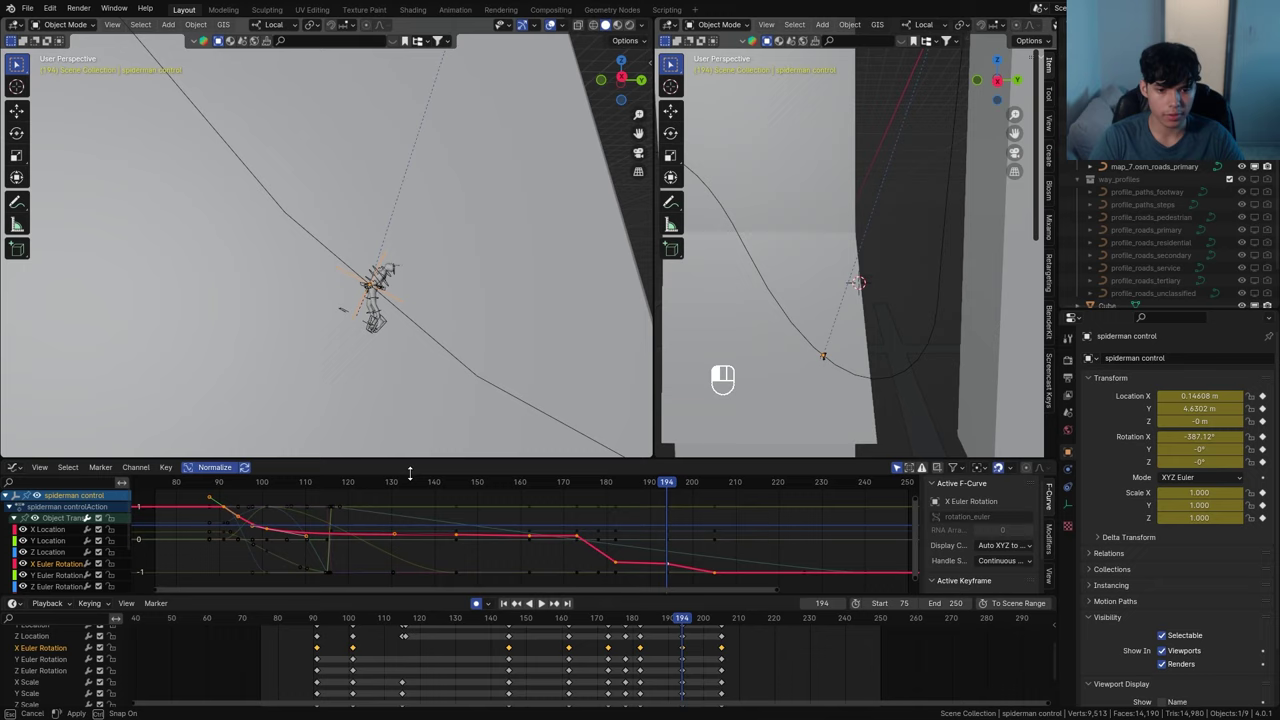
Enlarge the Graph Editor and set the spiderman control's X Euler Rotation keyframes to Bezier interpolation
mouse_move(407, 449)
left_mouse_down()
mouse_move(421, 508)
mouse_move(430, 460)
left_mouse_up()
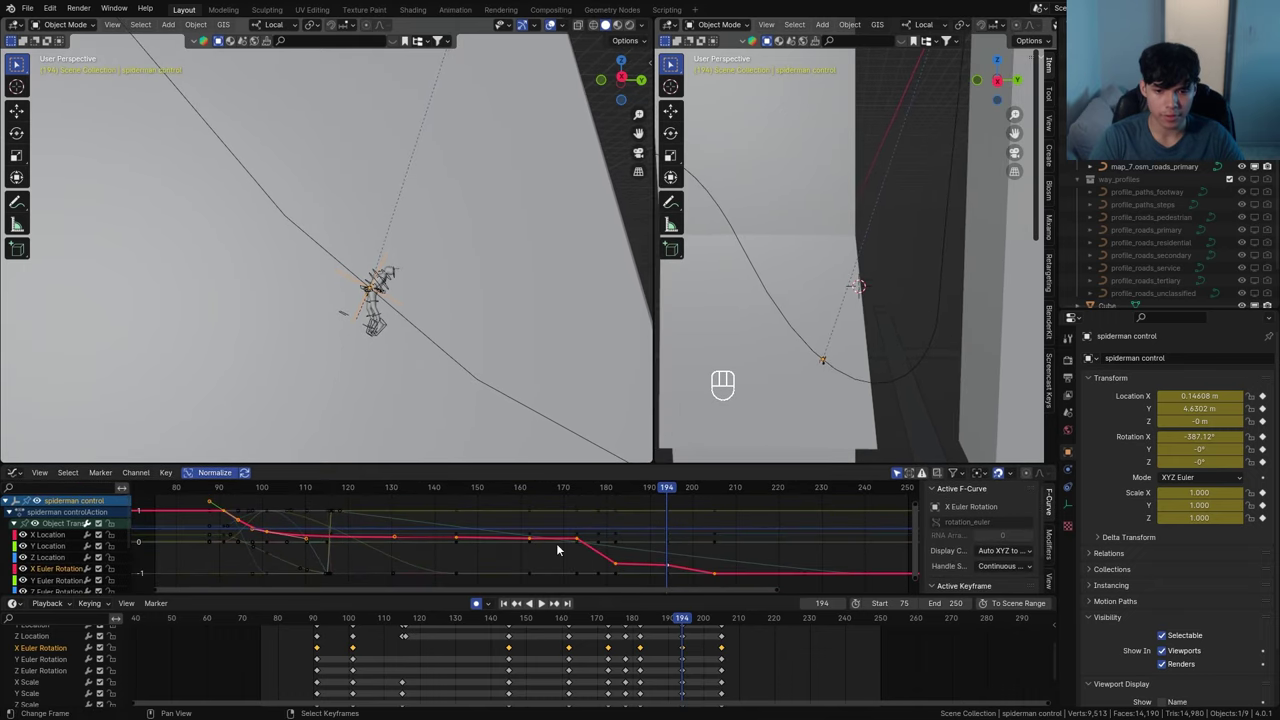
scroll(662, 555, "up", 4)
middle_click_drag(664, 553, 580, 554)
scroll(540, 511, "up", 4)
left_click_drag(408, 491, 541, 506)
key("space")
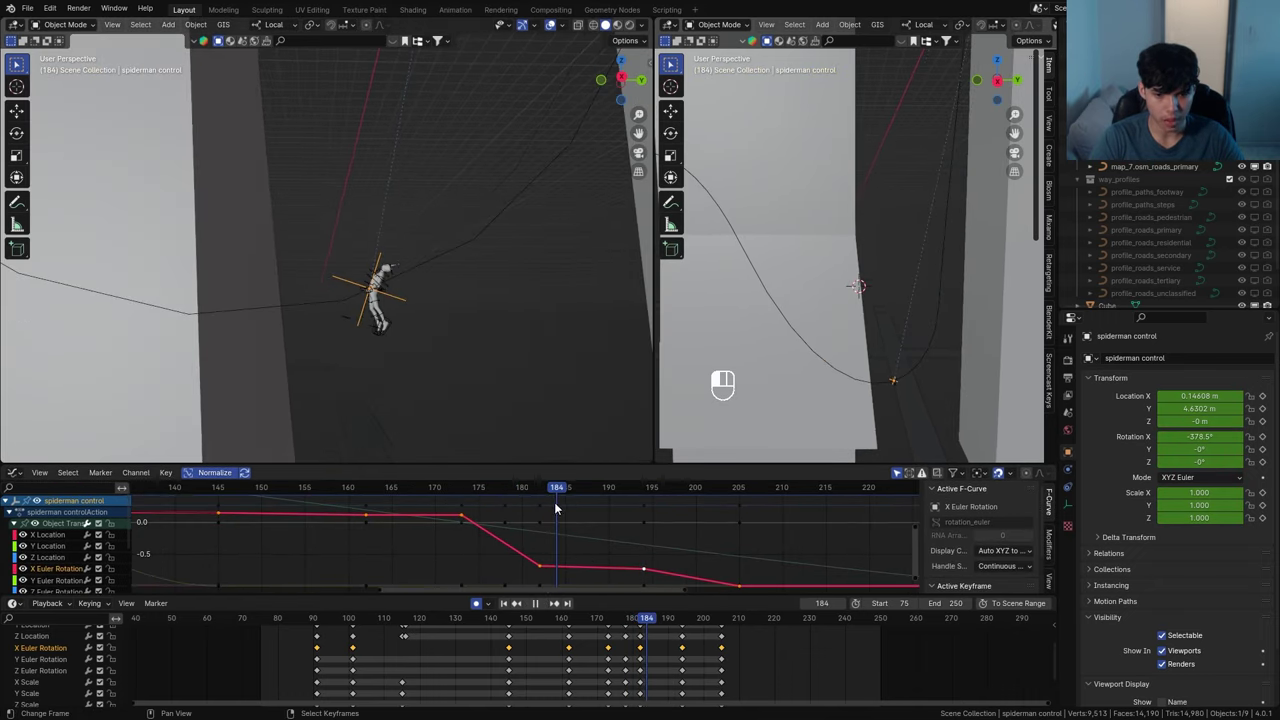
key("t")
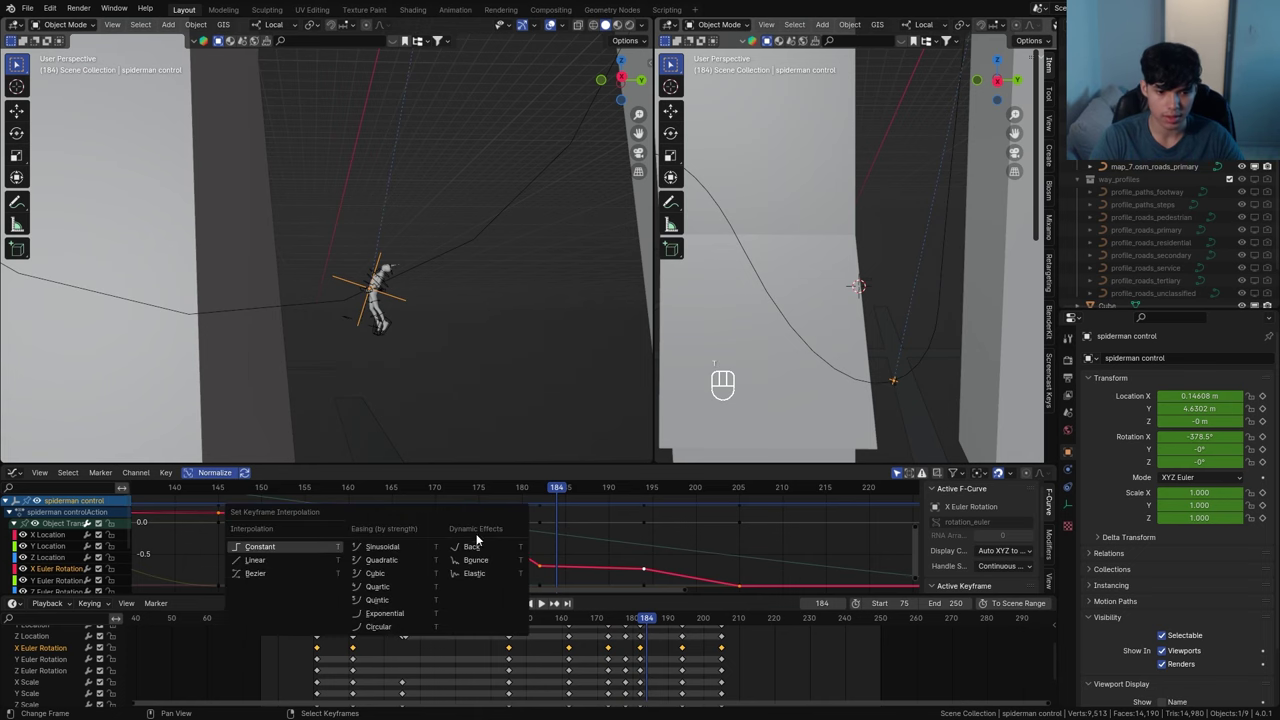
left_click(290, 572)
key("space")
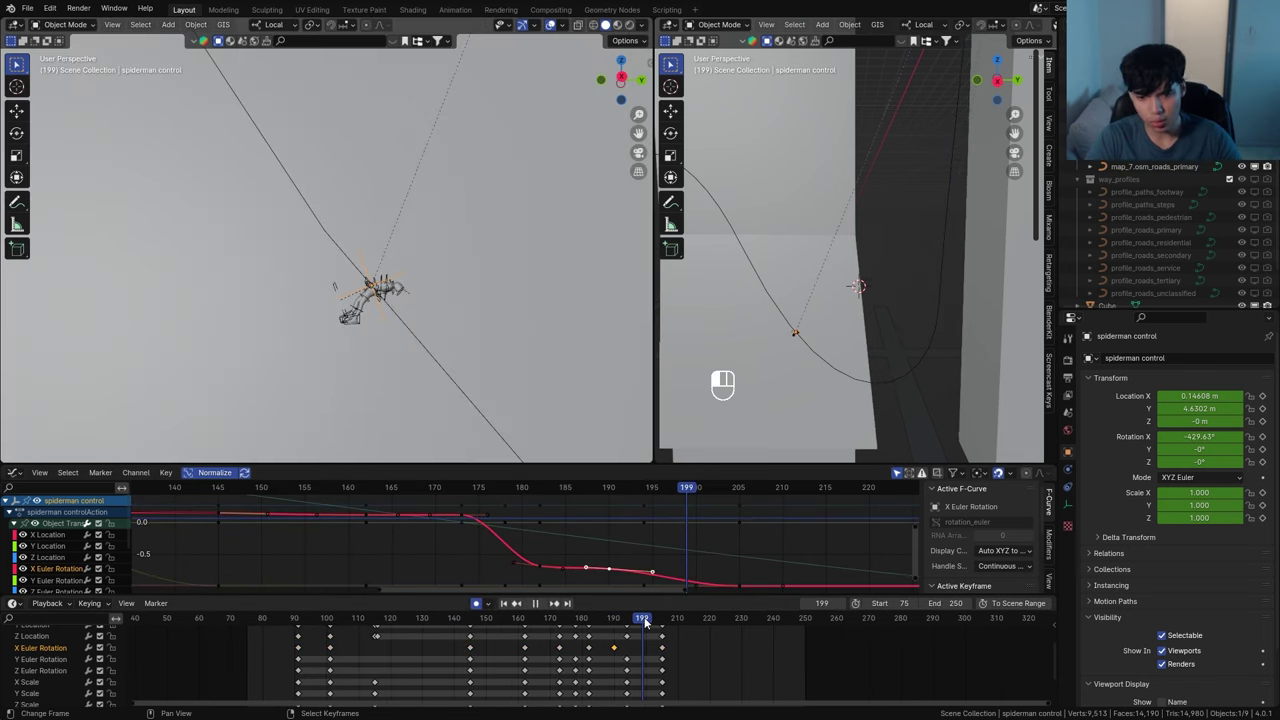
At frame 230, rotate the spiderman control about local X to about -9° and play back the swing
left_click_drag(645, 630, 661, 630)
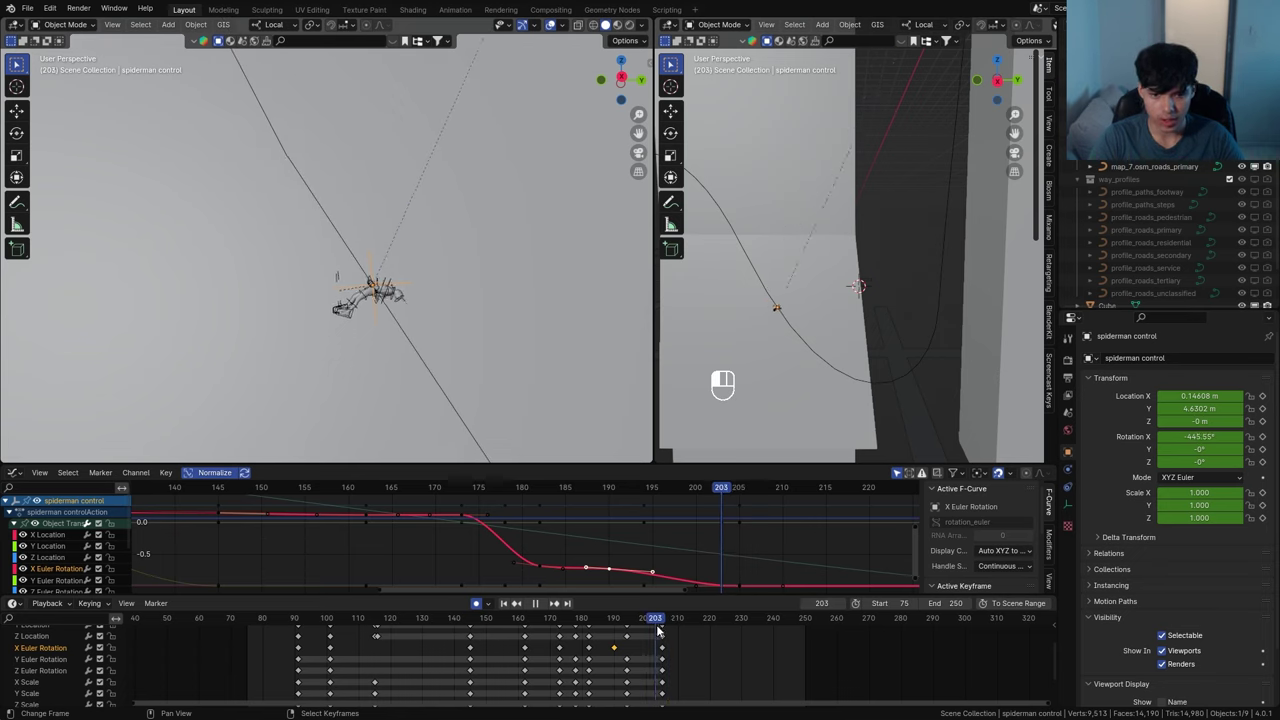
left_click_drag(658, 628, 741, 624)
key("r")
key("x")
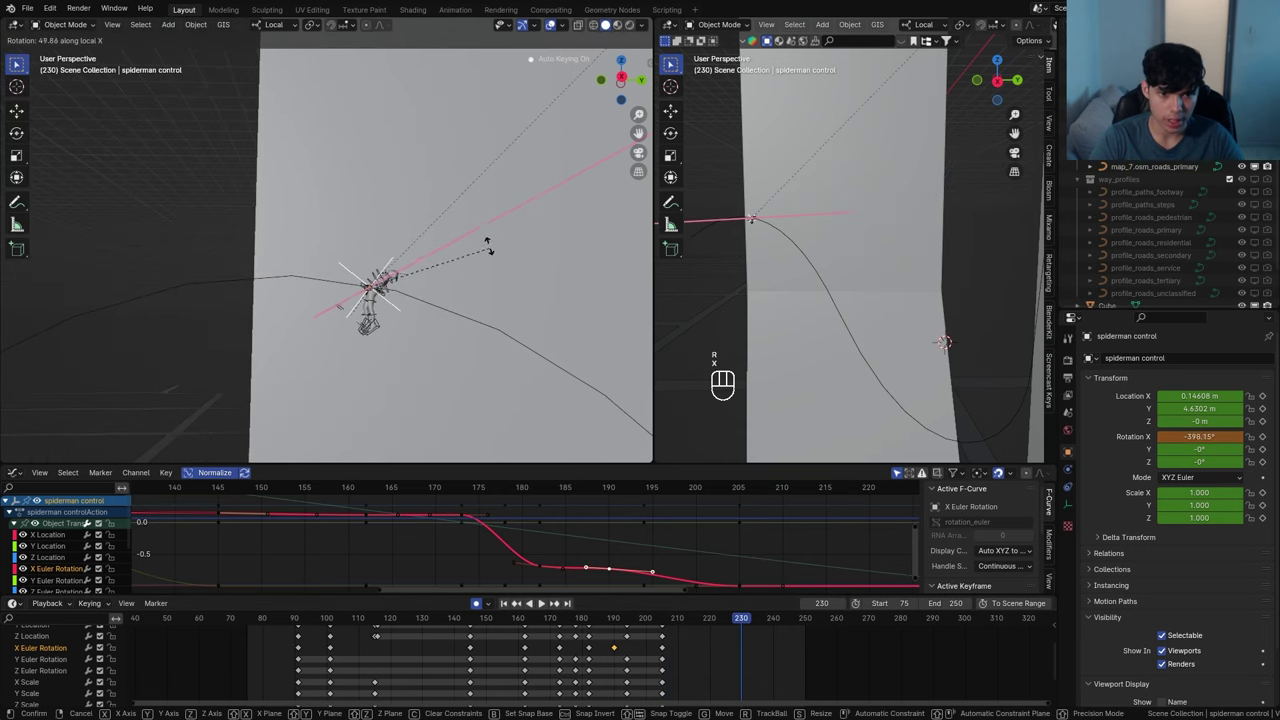
left_click(437, 206)
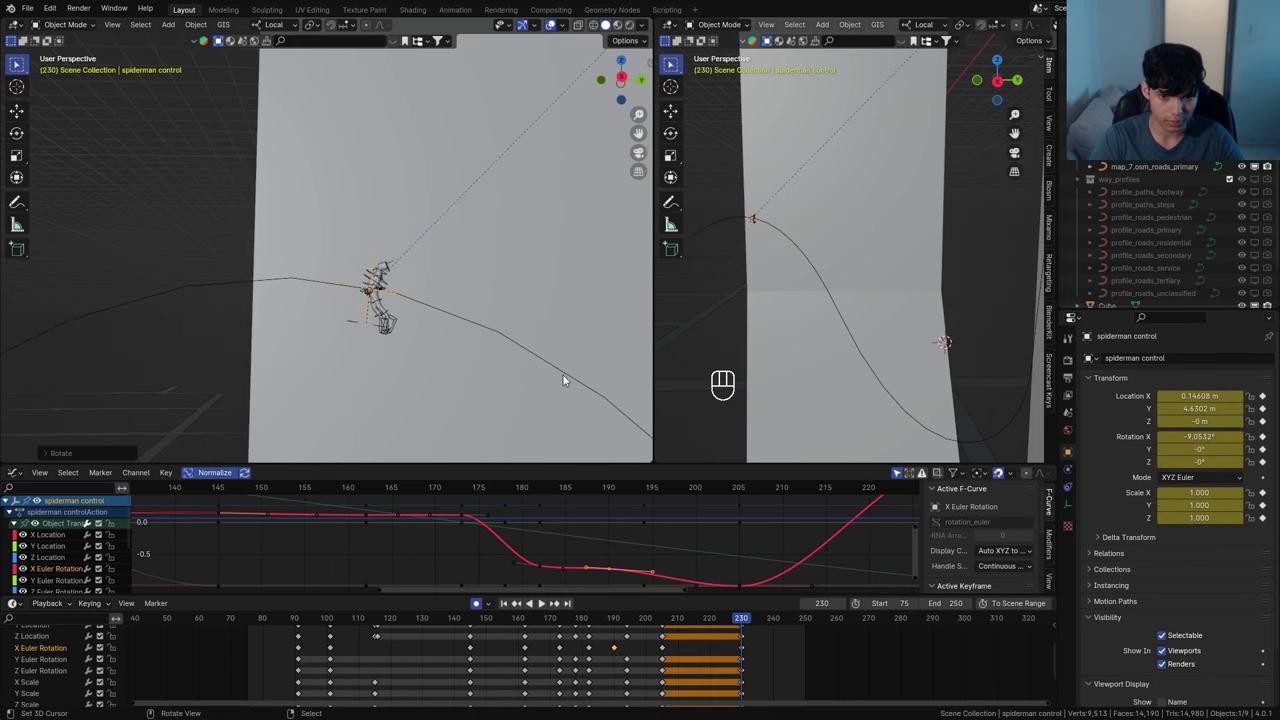
left_click_drag(718, 632, 626, 630)
key("space")
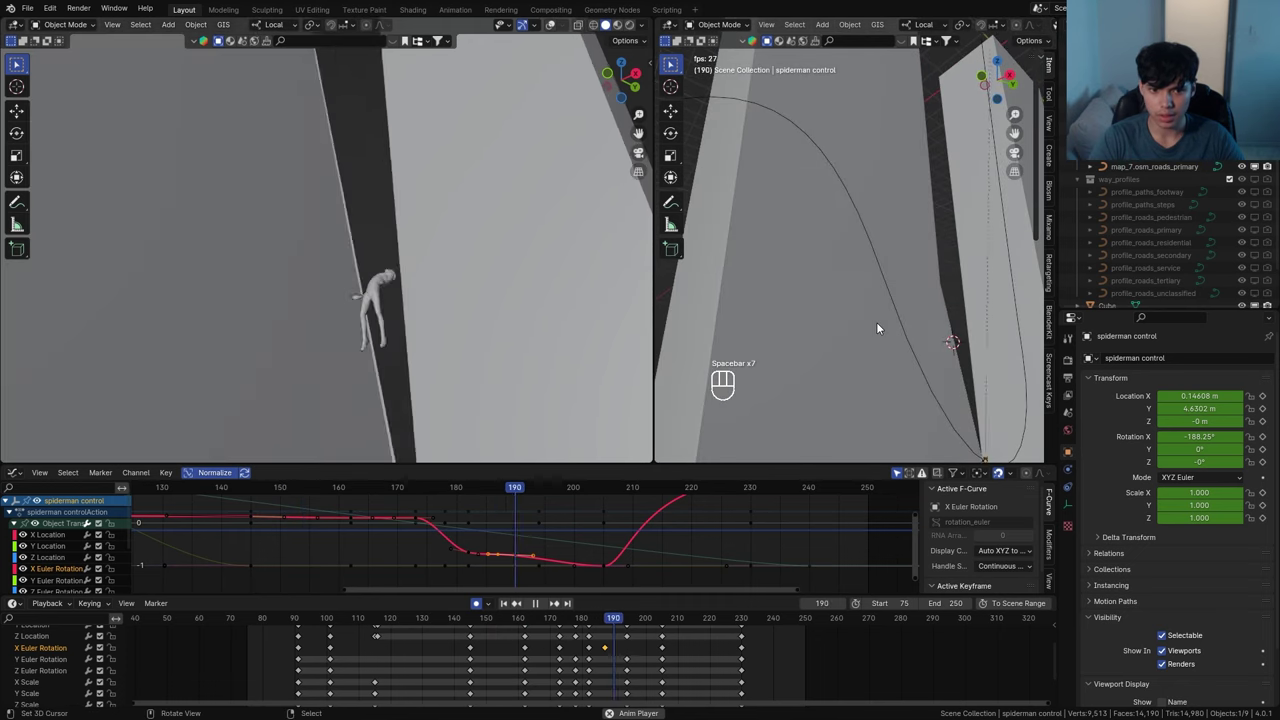
Put the spider rig in Pose Mode and rotate the Ctrl_Spine bone about X, keying it at frames 124 and 152
left_click_drag(347, 630, 368, 630)
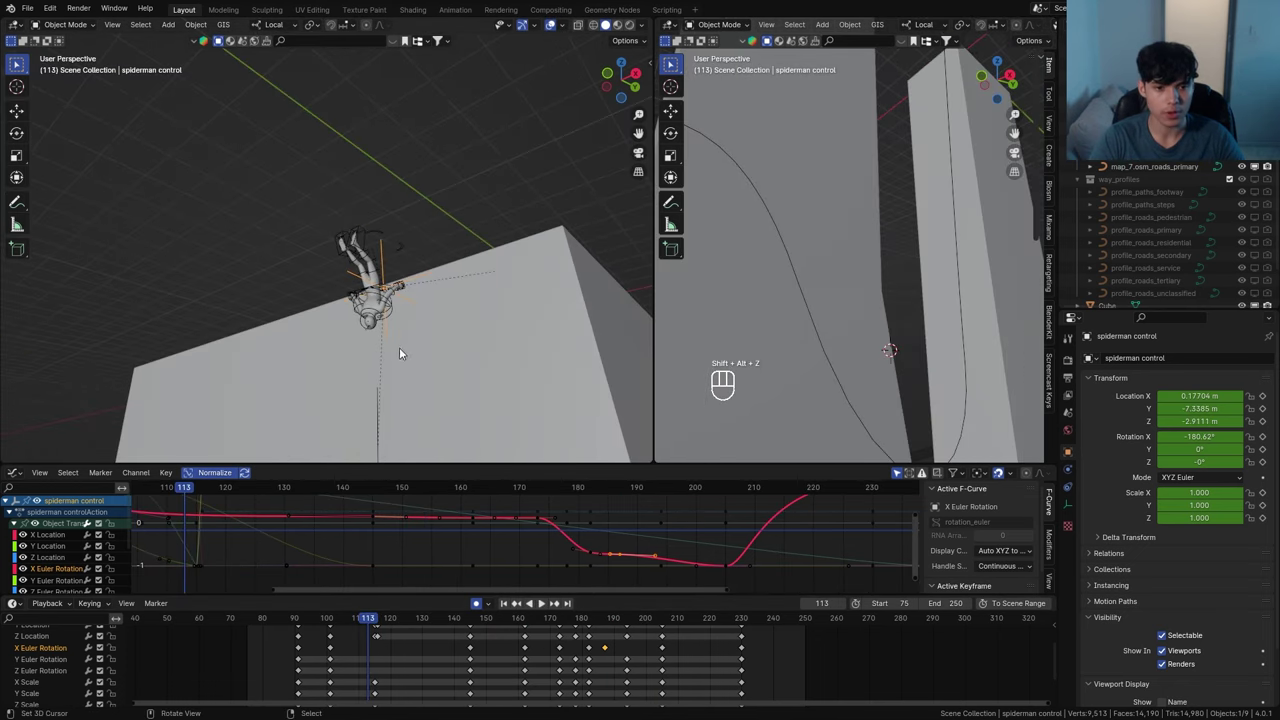
right_click(392, 317)
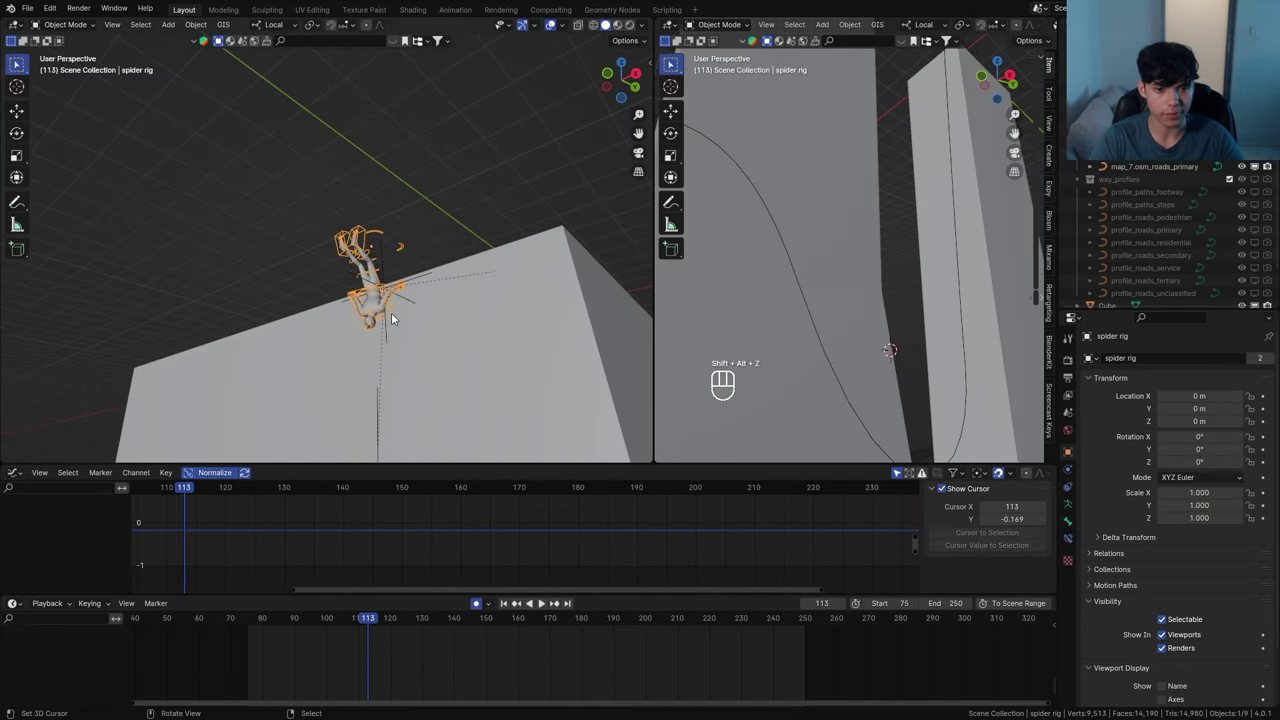
left_click(66, 65)
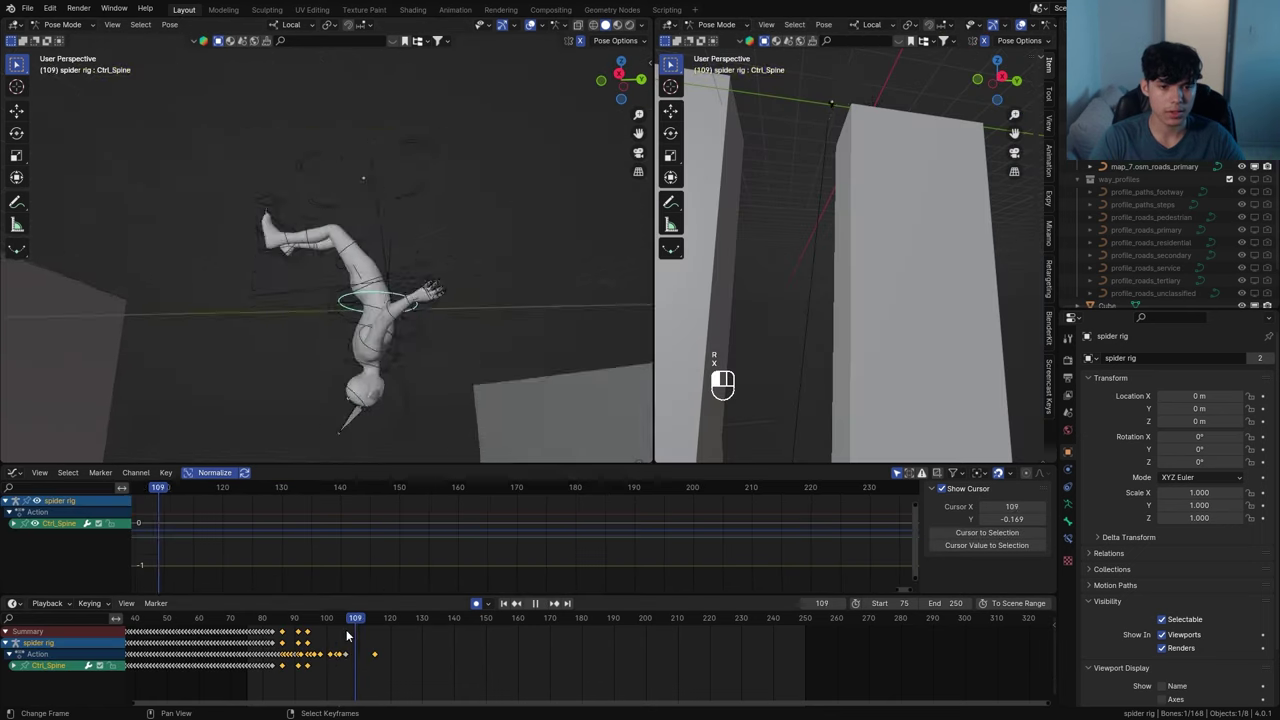
left_click_drag(350, 634, 404, 627)
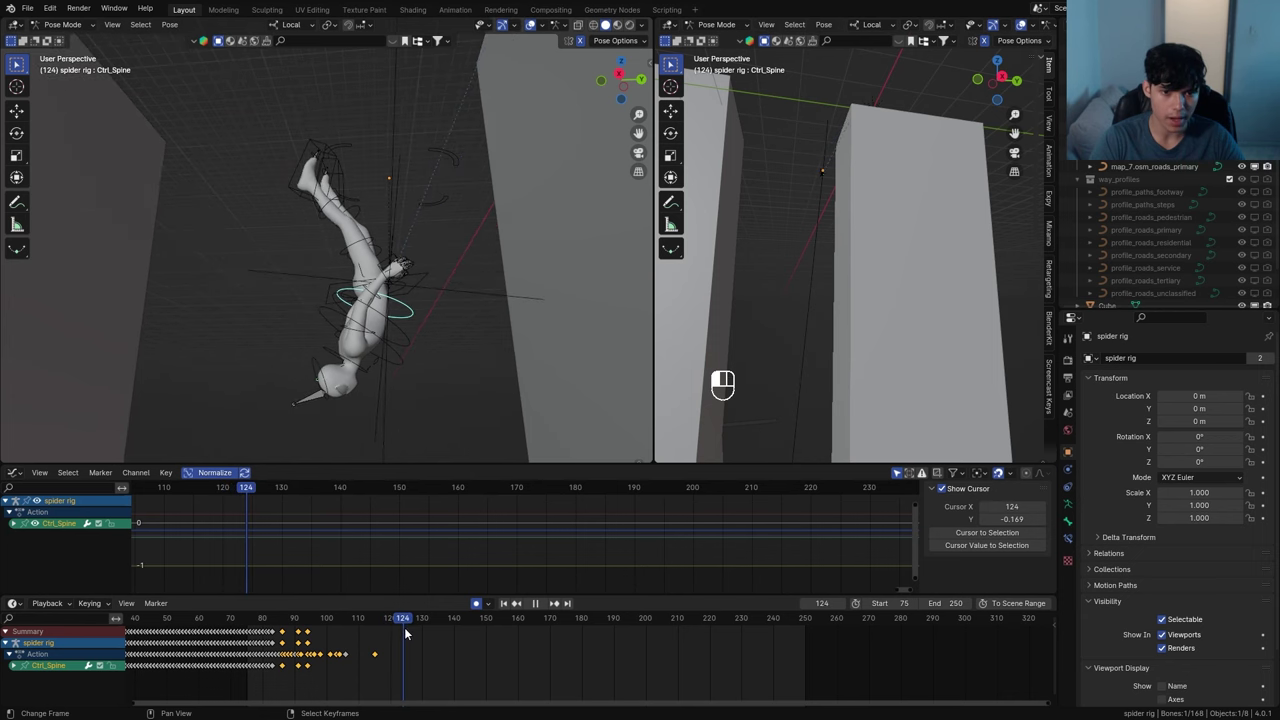
key("r")
key("x")
right_click(465, 316)
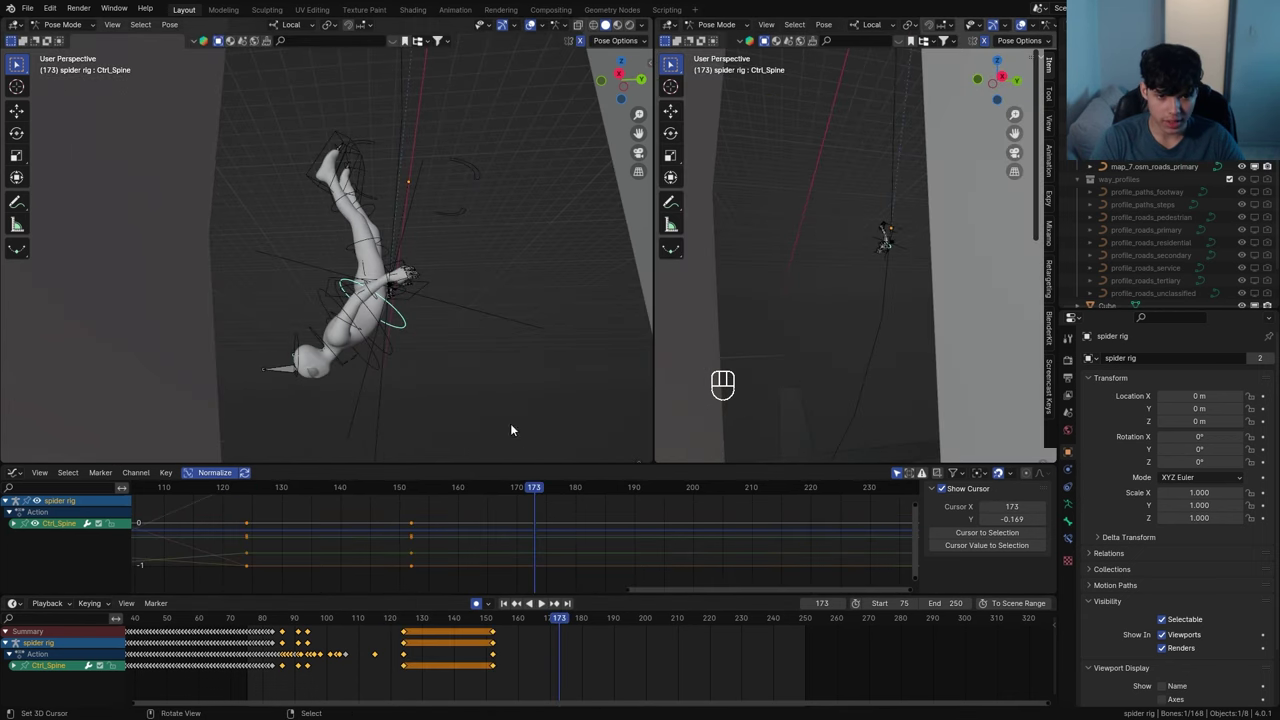
Key Ctrl_Spine's rotation at frame 173, and rotate it about X at frame 183
key("r")
left_click(476, 330)
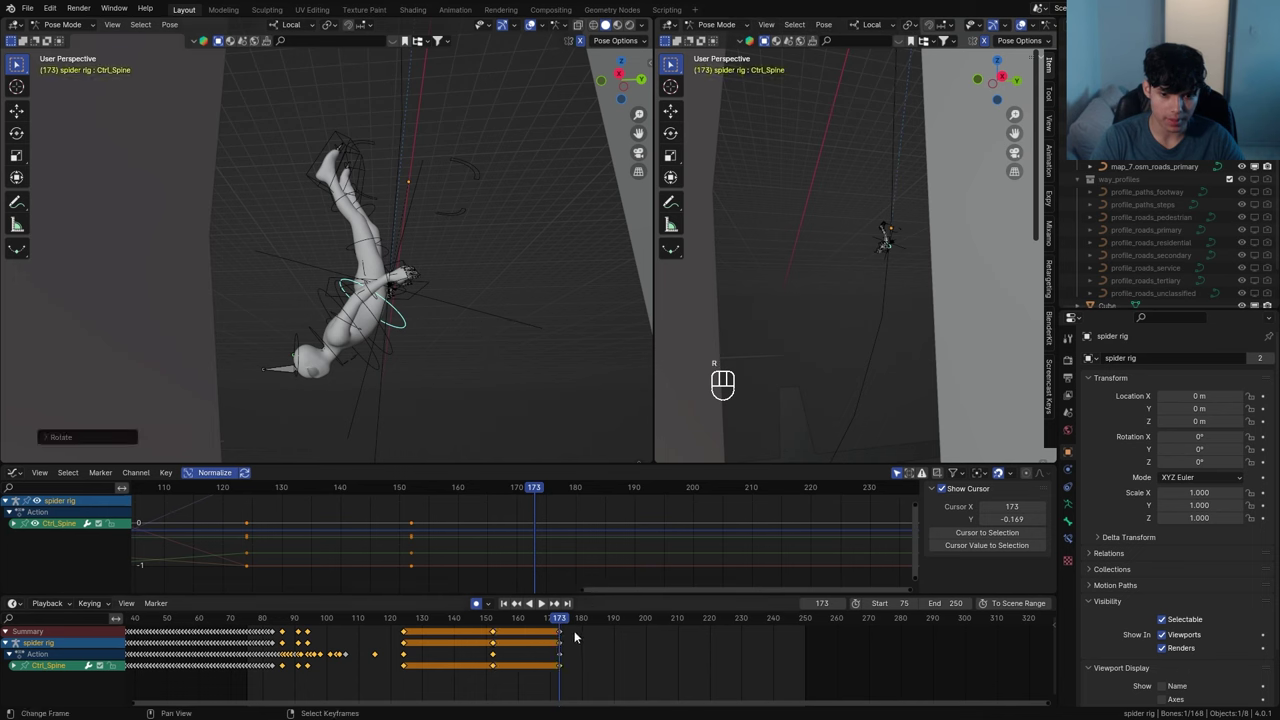
left_click_drag(560, 622, 593, 620)
key("r")
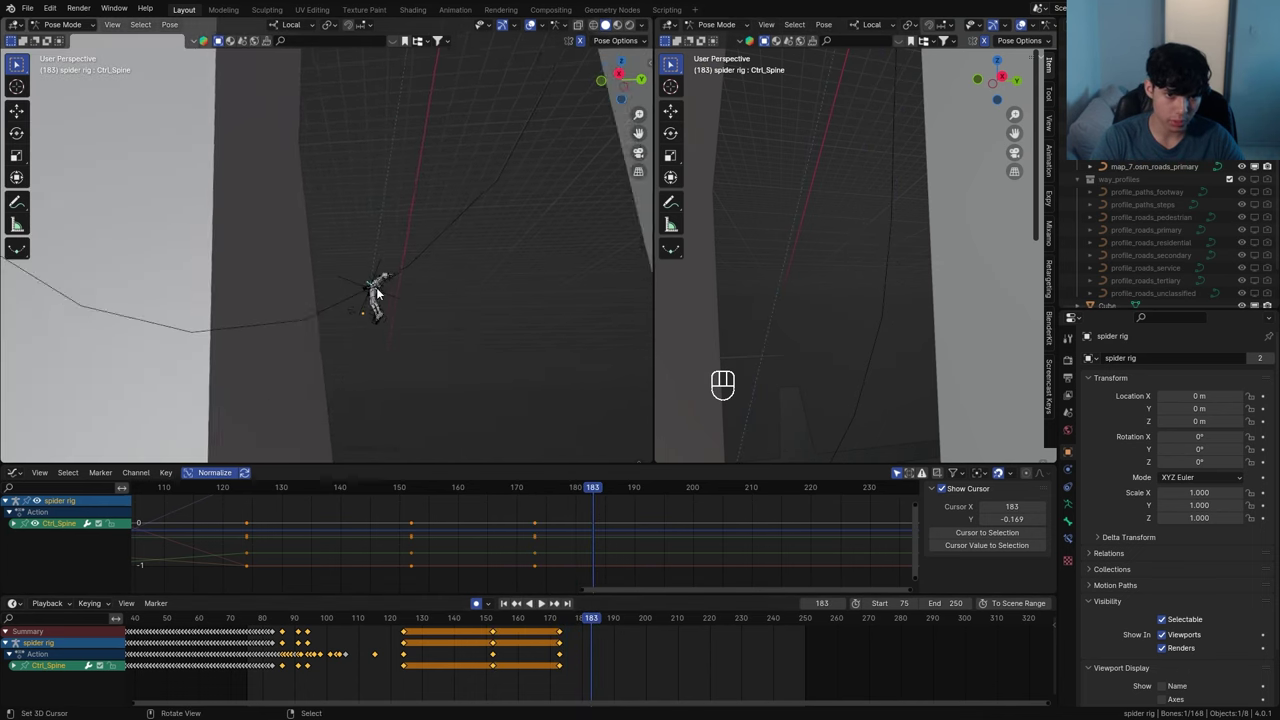
key("x")
left_click(390, 230)
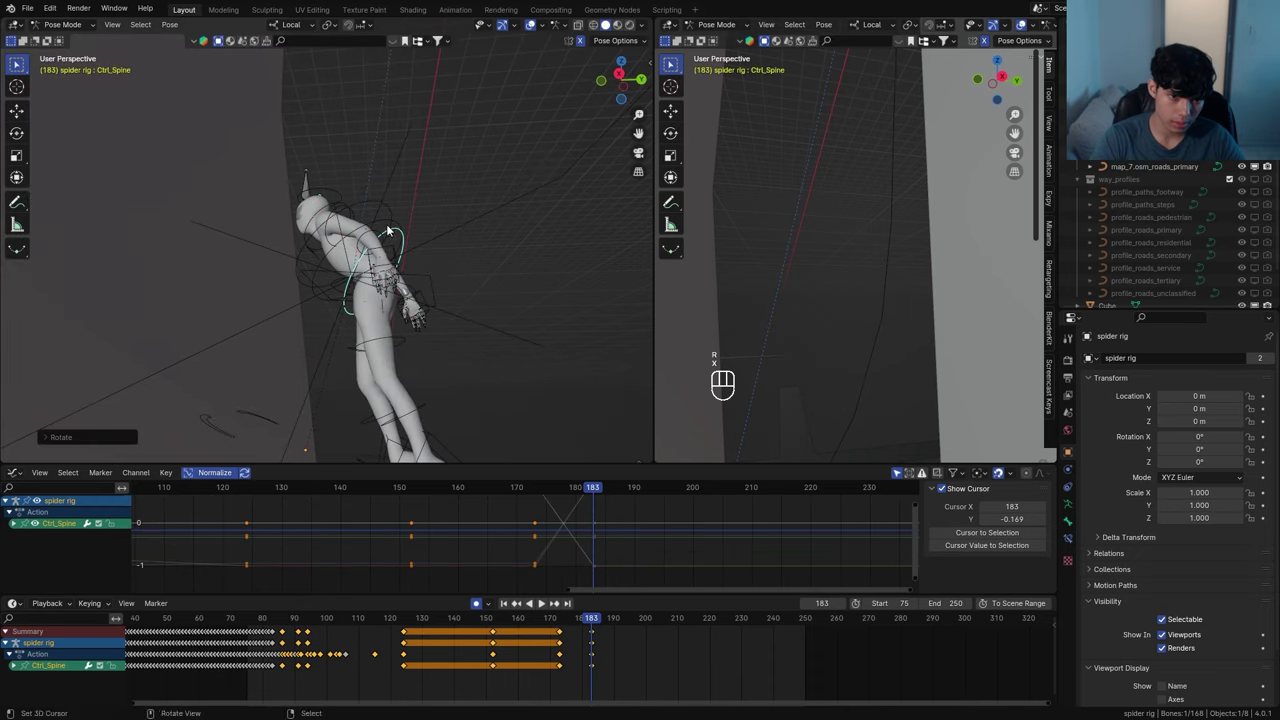
At frame 183, rotate the Ctrl_Spine1 and Ctrl_Spine2 bones about local X to shape the torso's bend
middle_click_drag(390, 231, 430, 236)
key("r")
key("x")
left_click(420, 240)
left_click(418, 241)
key("r")
key("x")
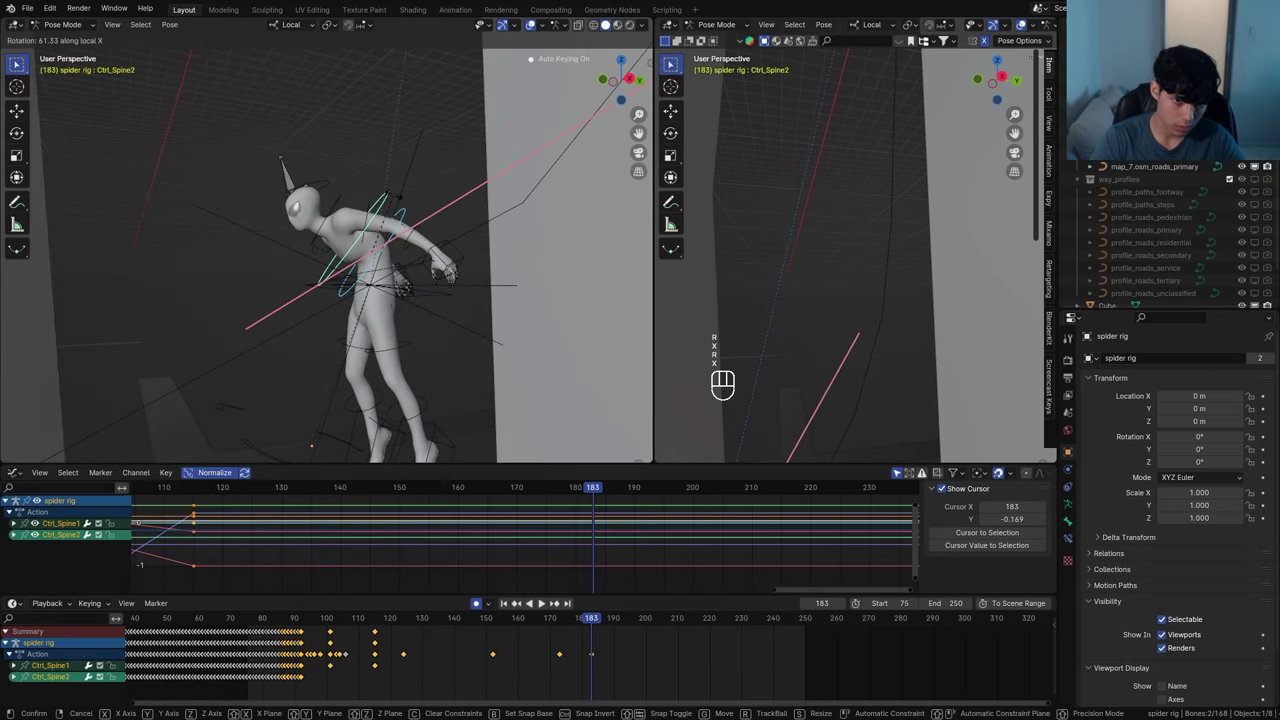
left_click(418, 280)
left_click(418, 285)
key("r")
key("x")
left_click(414, 300)
Compare the spine pose at frame 173 and refine the spine bones' rotation about X at frame 183
left_click(559, 618)
left_click(410, 329)
scroll(383, 315, "down", 5)
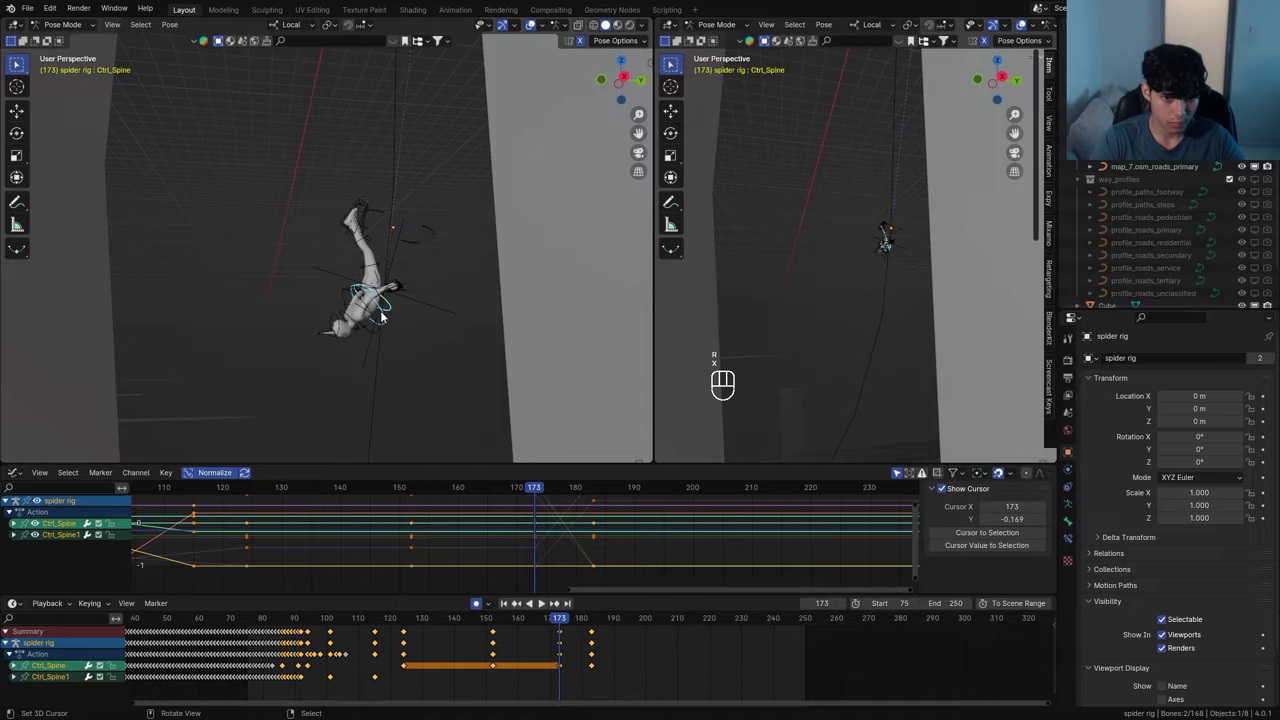
left_click(591, 618)
middle_click_drag(380, 270, 470, 263)
key("shift+alt+z")
key("shift+alt+z")
key("r")
key("x")
left_click(396, 237)
key("r")
key("x")
left_click(380, 260)
Key the Ctrl_Hips bone at frame 173 and rotate it about X at frame 183
middle_click_drag(385, 255, 365, 215)
key("r")
left_click(466, 206)
left_click(593, 643)
right_click(396, 288)
left_click(560, 643)
key("i")
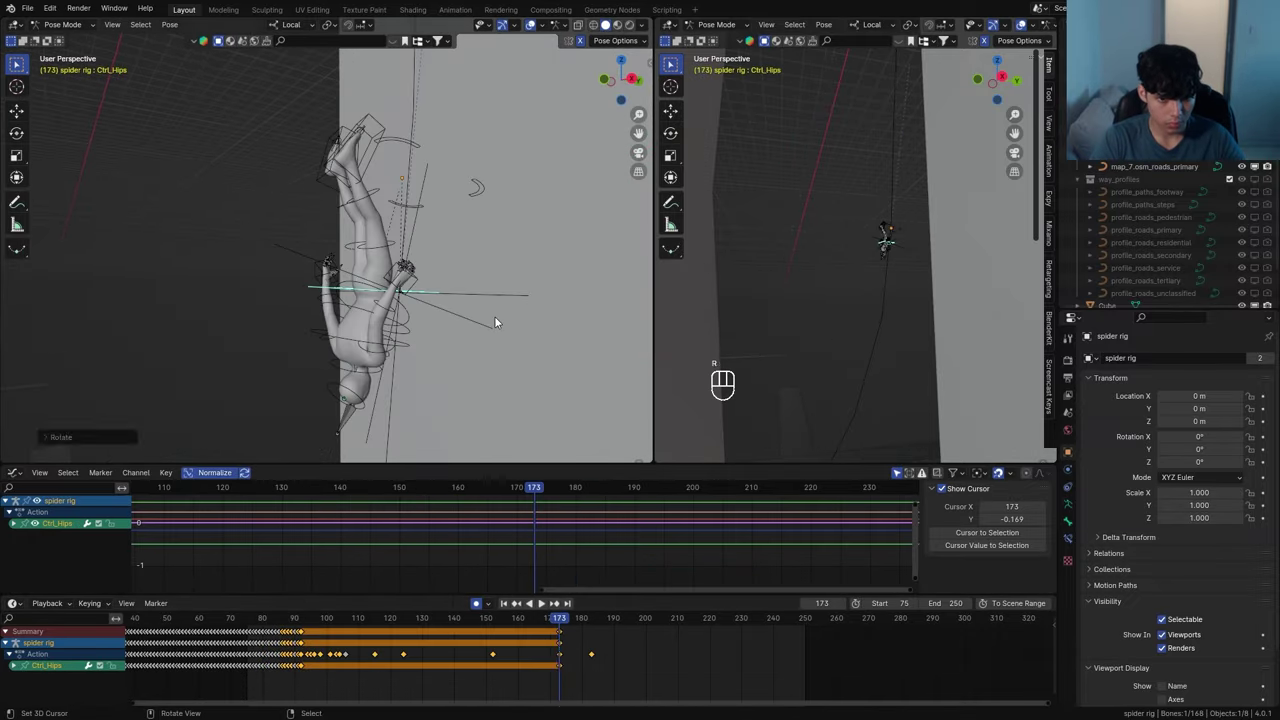
left_click(591, 643)
key("r")
key("x")
left_click(510, 305)
Play back the swing to check the body poses, and rotate Ctrl_Spine about X at frame 204
left_click_drag(594, 645, 619, 623)
key("space")
key("space")
left_click(494, 654)
key("space")
key("space")
left_click_drag(560, 643, 658, 644)
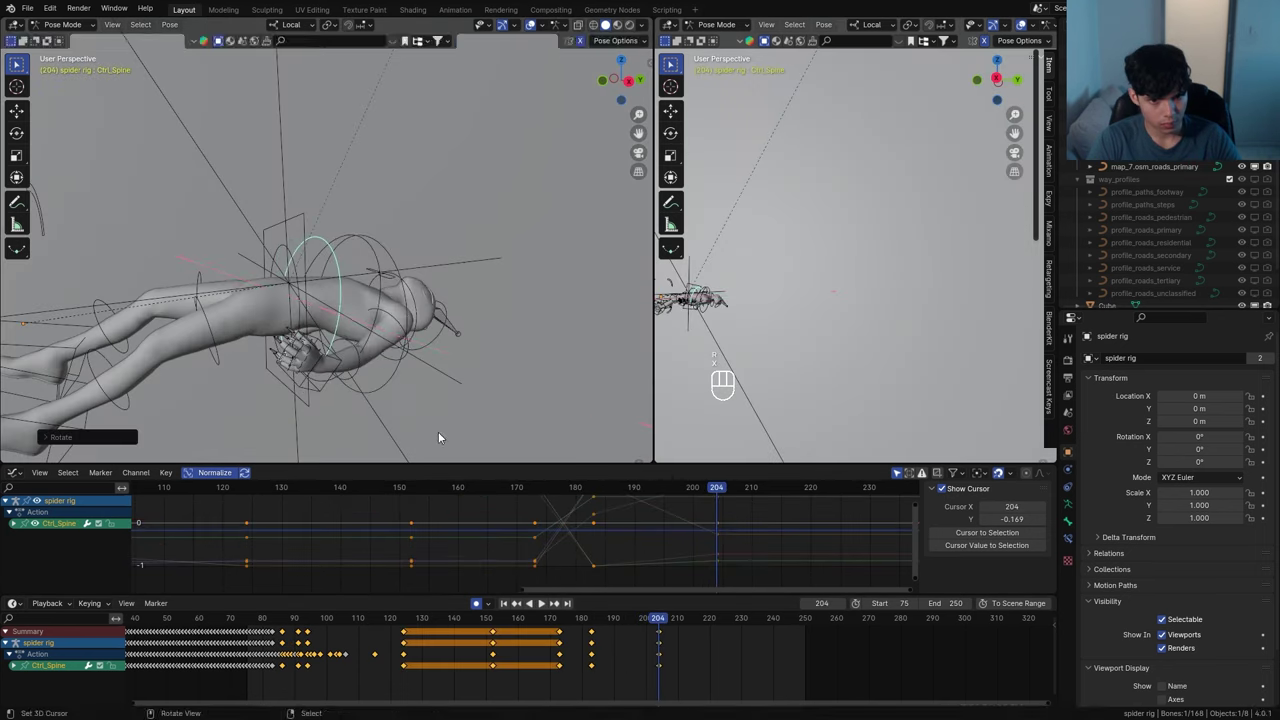
key("r")
key("x")
key("r")
key("x")
left_click(459, 352)
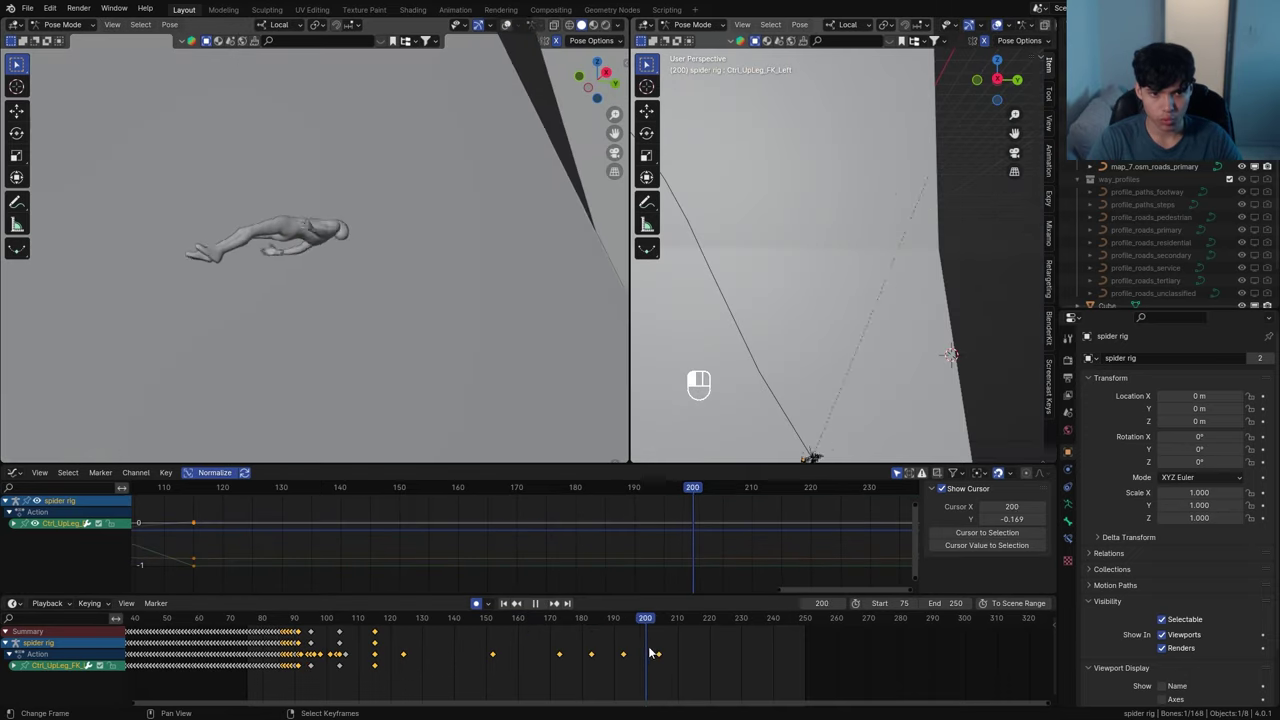
At frame 209, rotate the rig's spine controls about local X to pose the torso on the upswing
left_click_drag(676, 654, 673, 656)
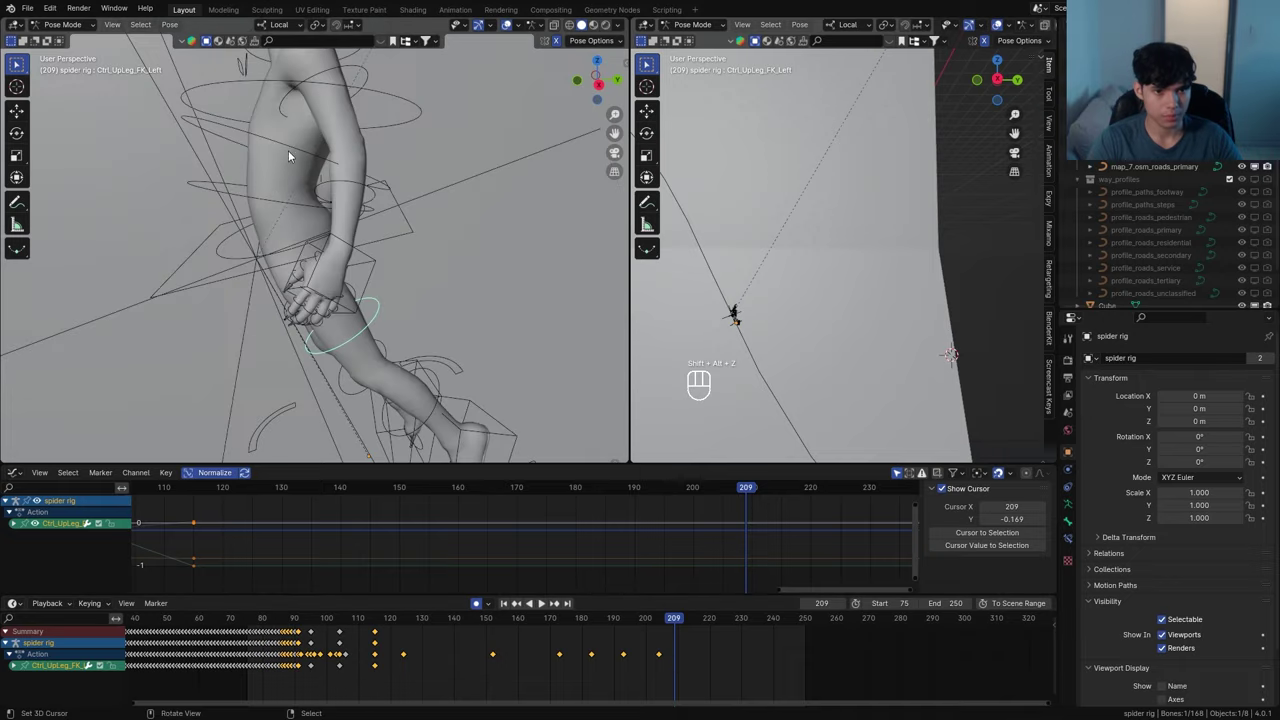
key("r")
key("x")
key("r")
key("x")
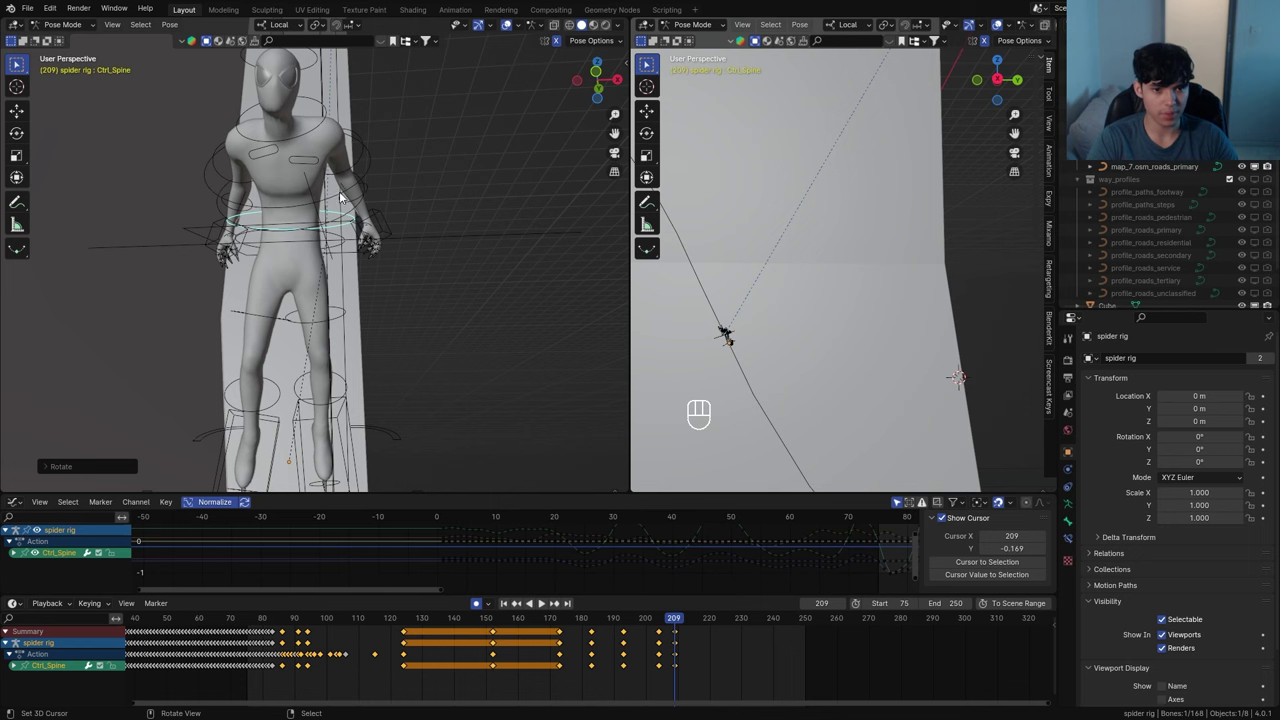
Select Ctrl_Spine, Ctrl_Spine1 and Ctrl_Spine2 together, and play and scrub the animation to review the torso motion
left_click(341, 199, "shift")
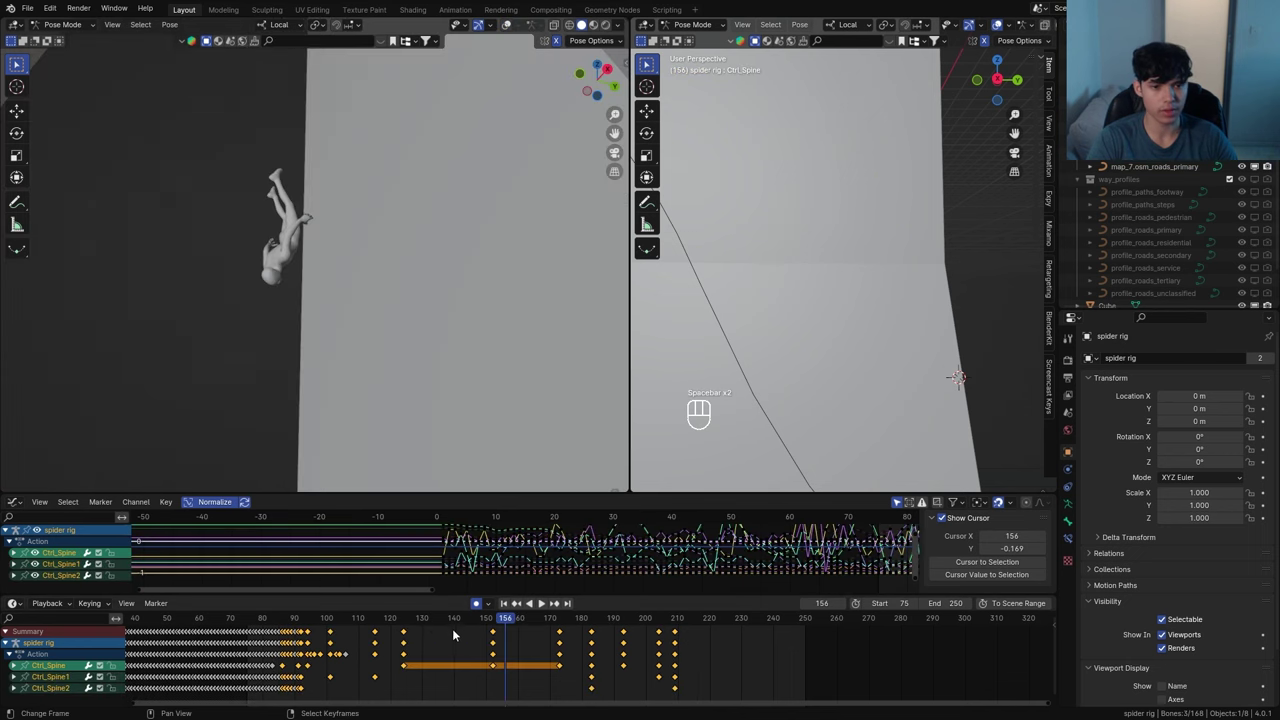
key("space")
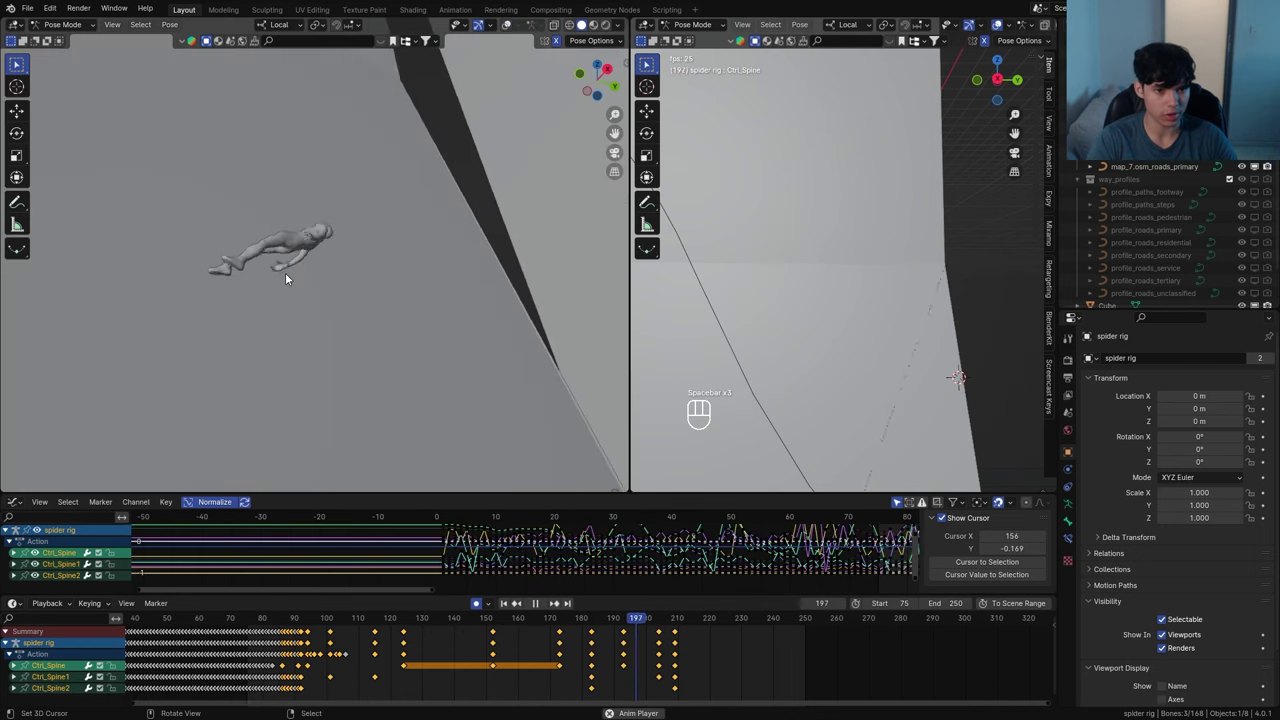
key("space")
left_click_drag(518, 632, 407, 628)
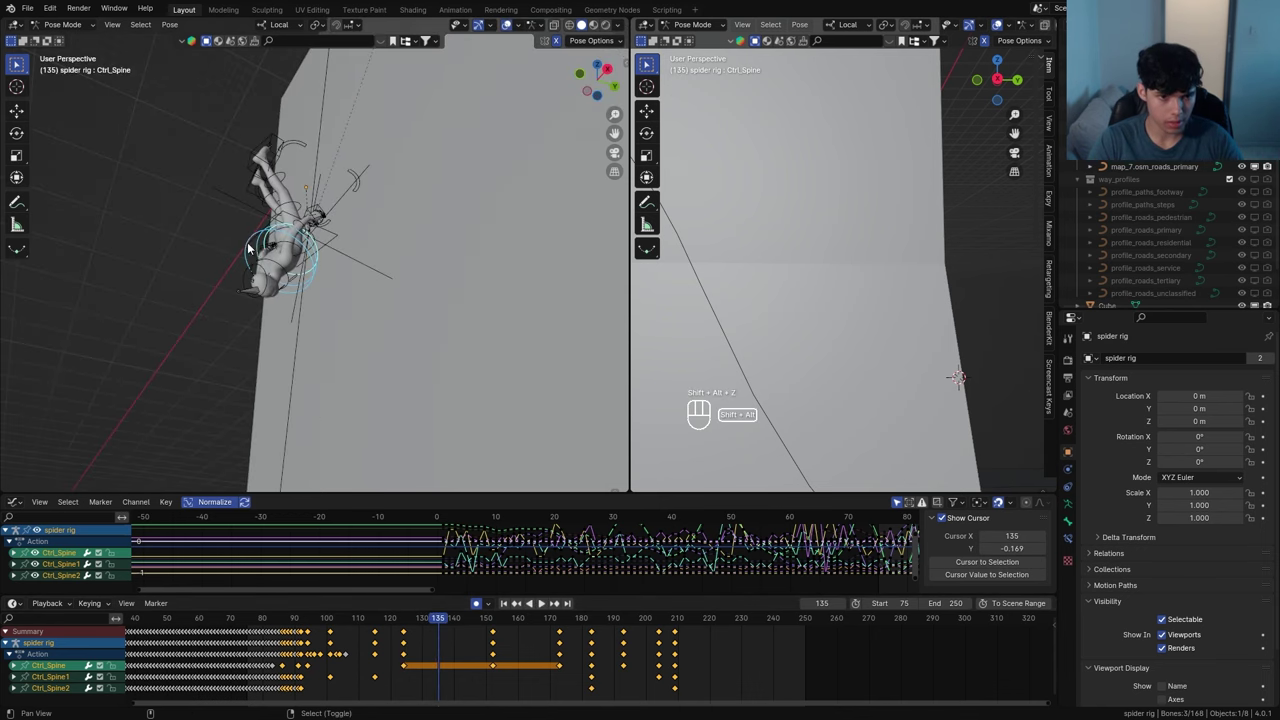
Select the neck and head controls, and rotate the head about its local Y axis at frame 161
left_click_drag(440, 632, 472, 634)
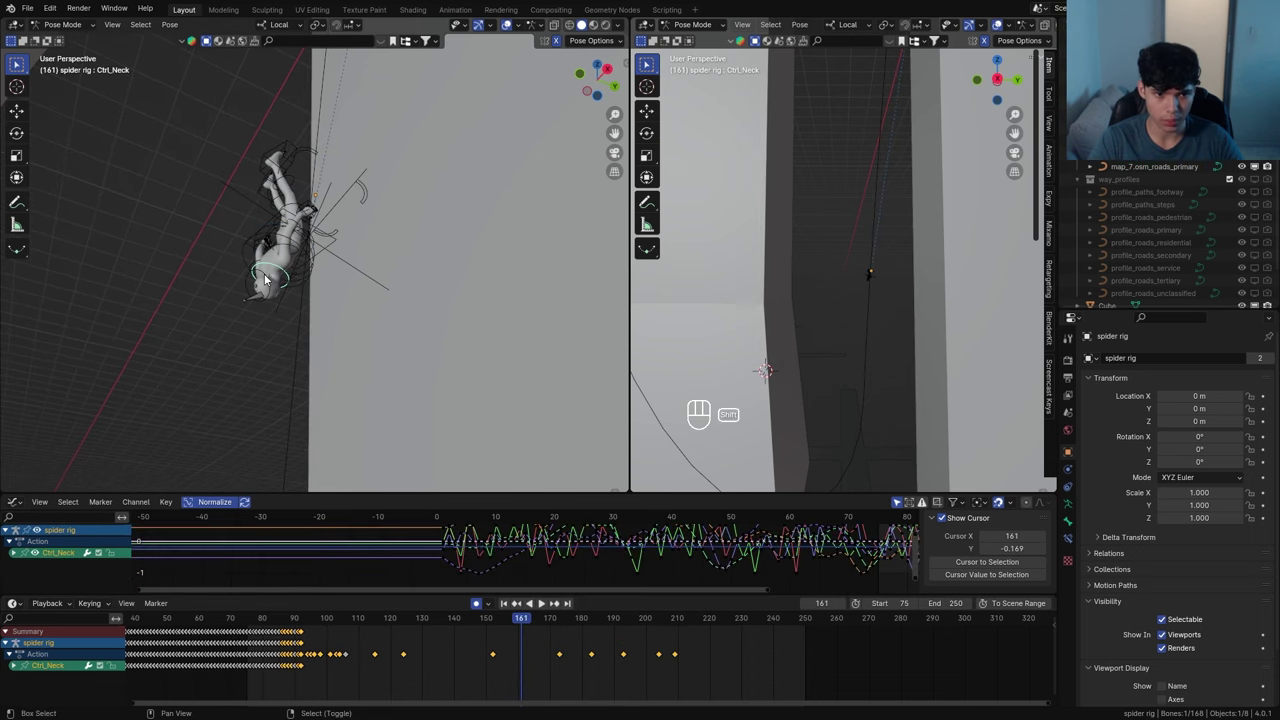
left_click(264, 276, "shift")
scroll(264, 273, "up", 5)
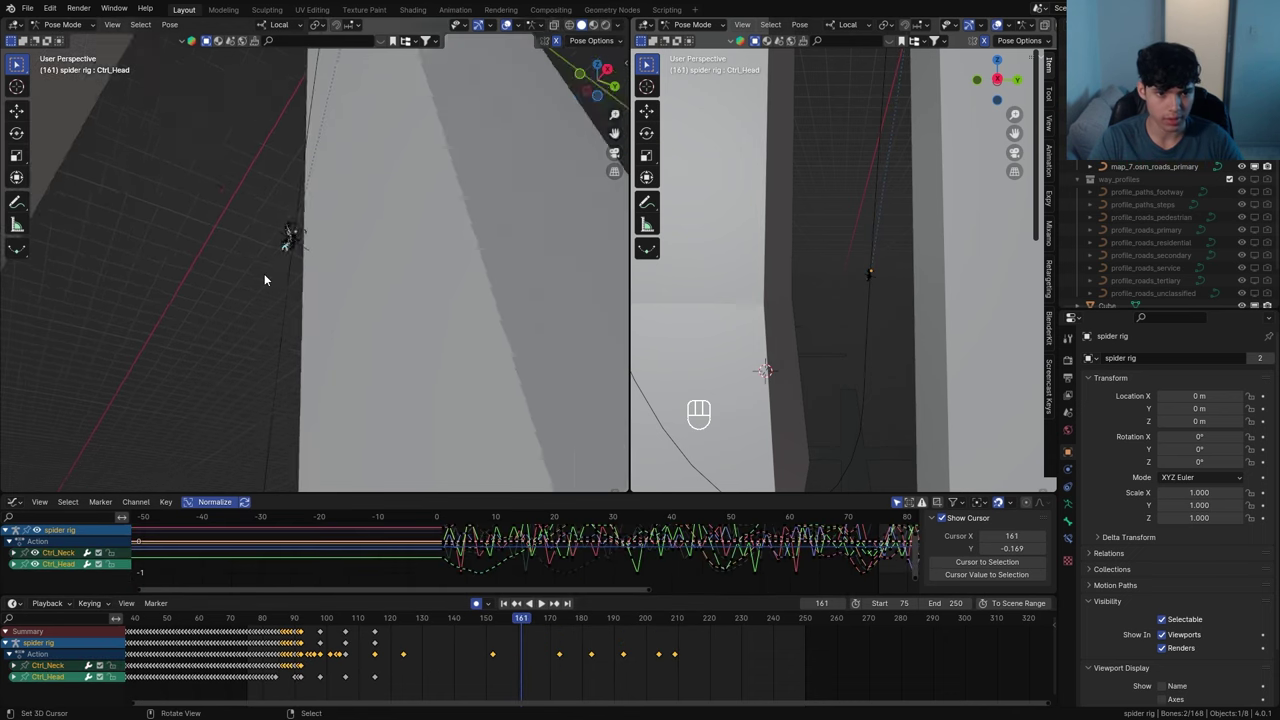
scroll(274, 270, "down", 4)
scroll(273, 328, "up", 2)
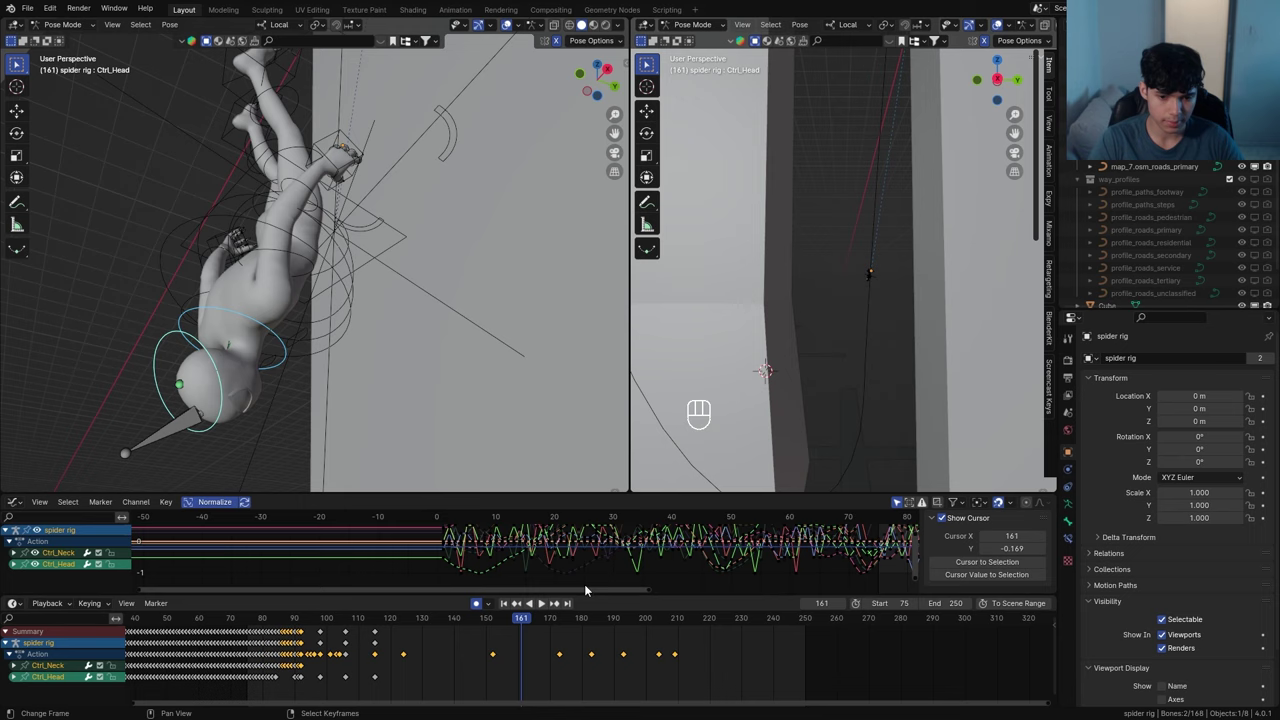
key("r")
key("y")
left_click(405, 263)
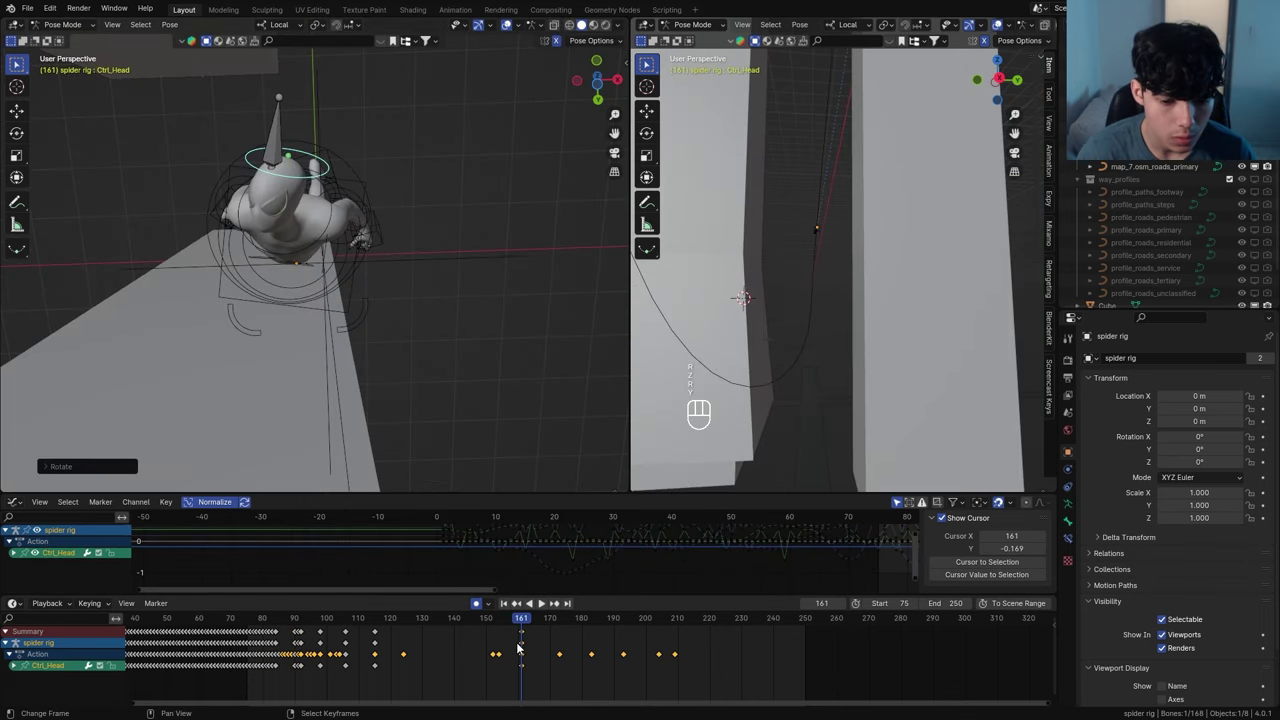
Rotate the neck control about its local X axis at frame 203
left_click_drag(565, 630, 595, 628)
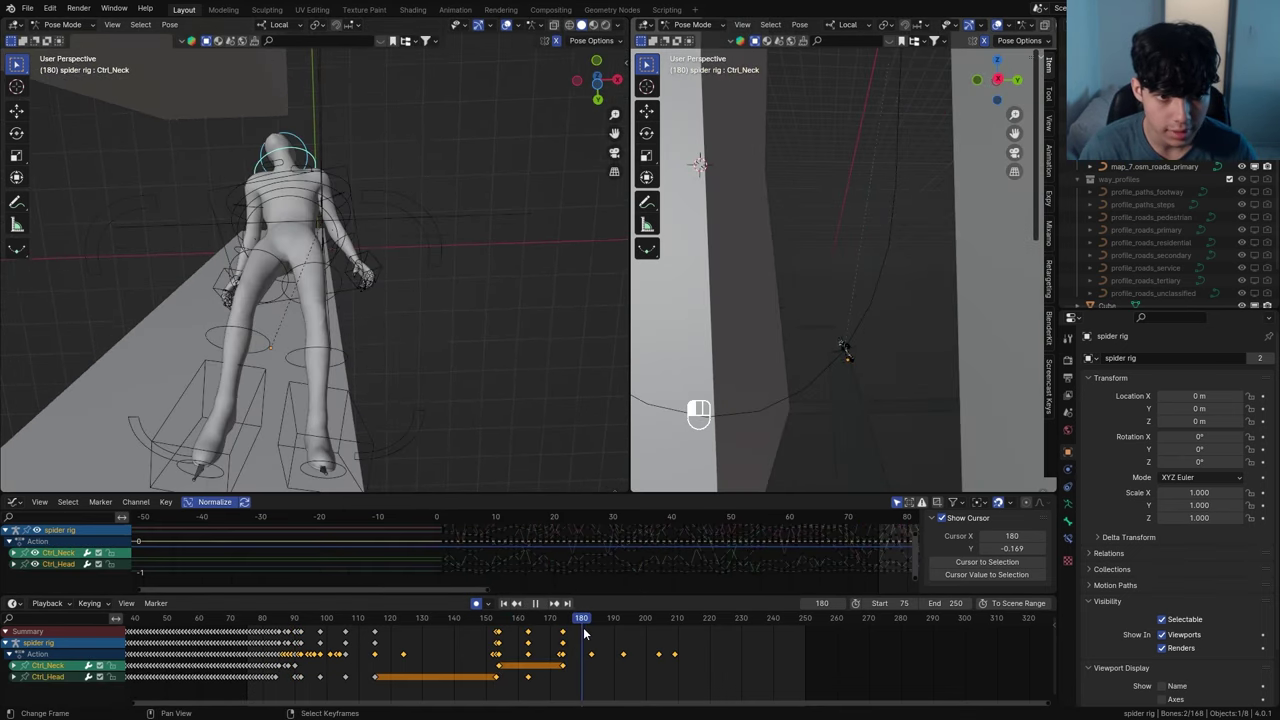
middle_click_drag(318, 80, 329, 314)
scroll(278, 176, "up", 8)
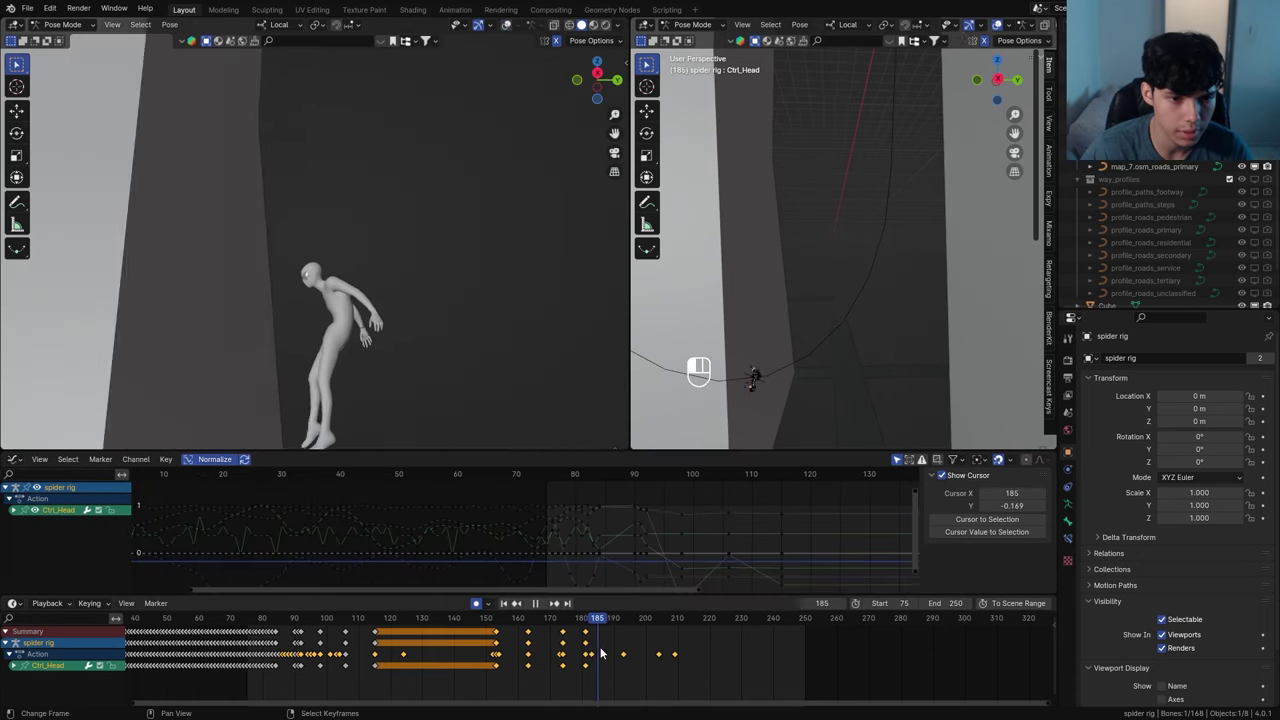
key("space")
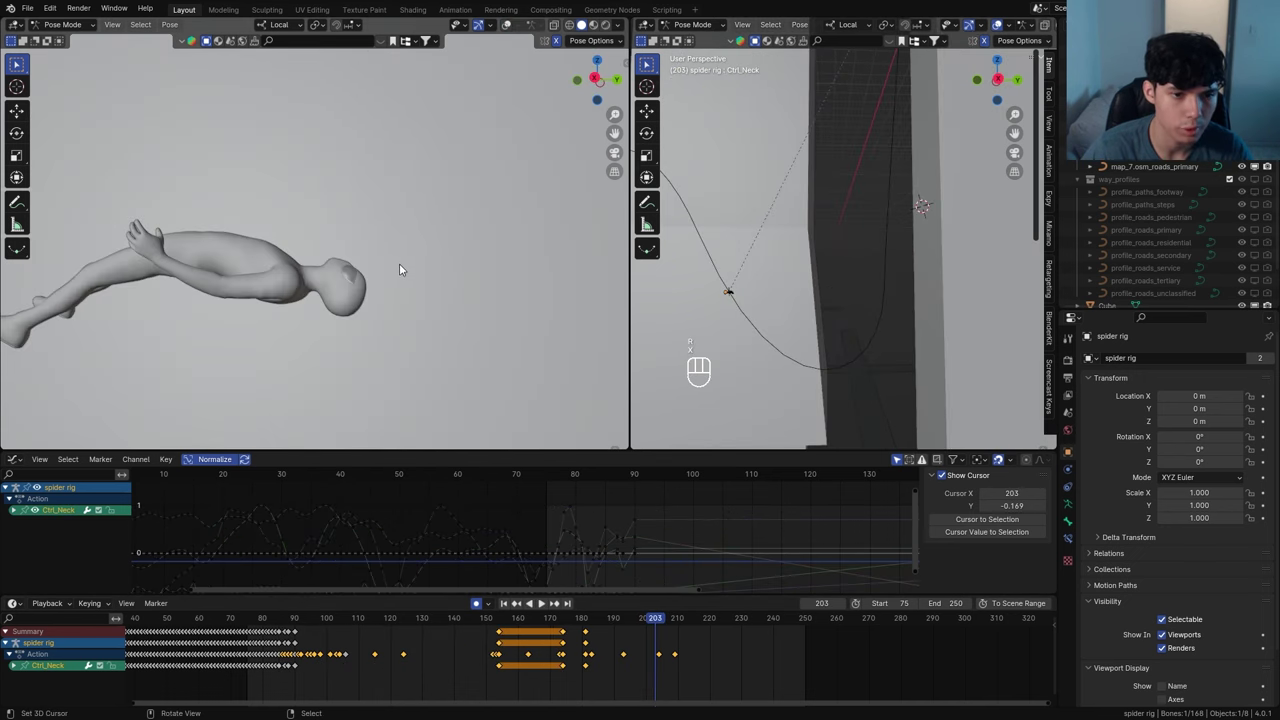
key("r")
key("x")
right_click(400, 266)
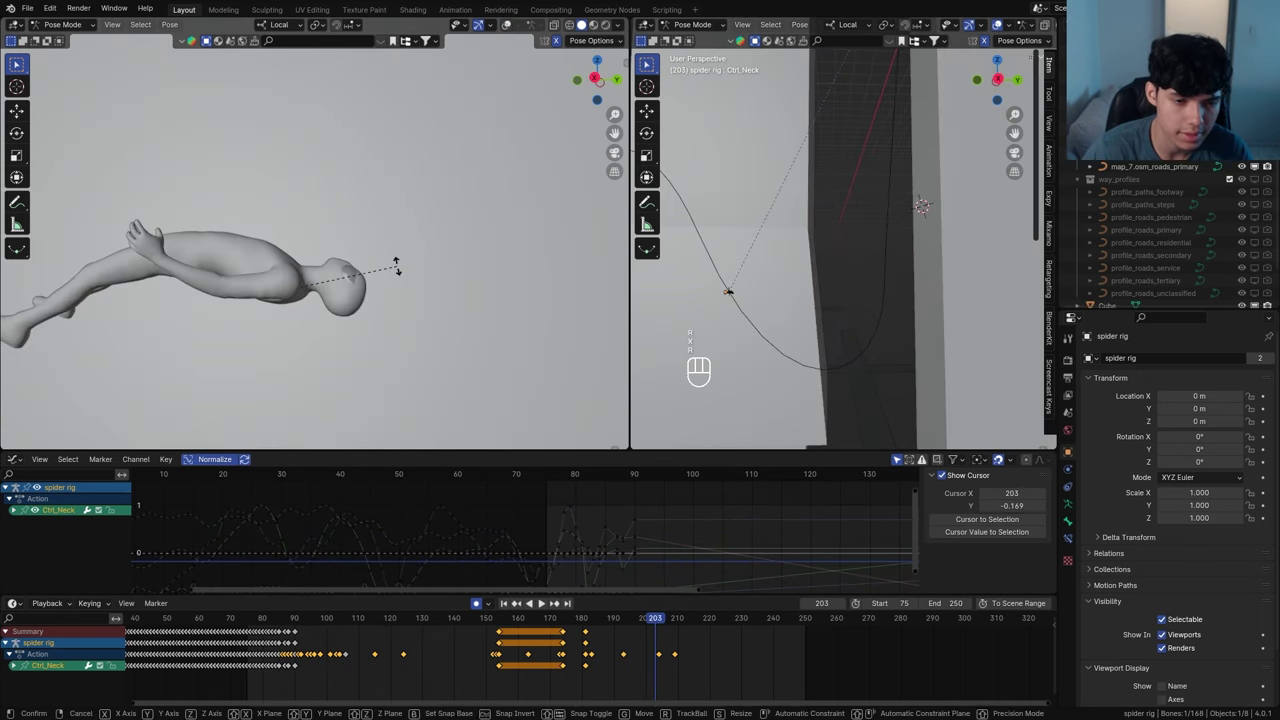
key("r")
key("x")
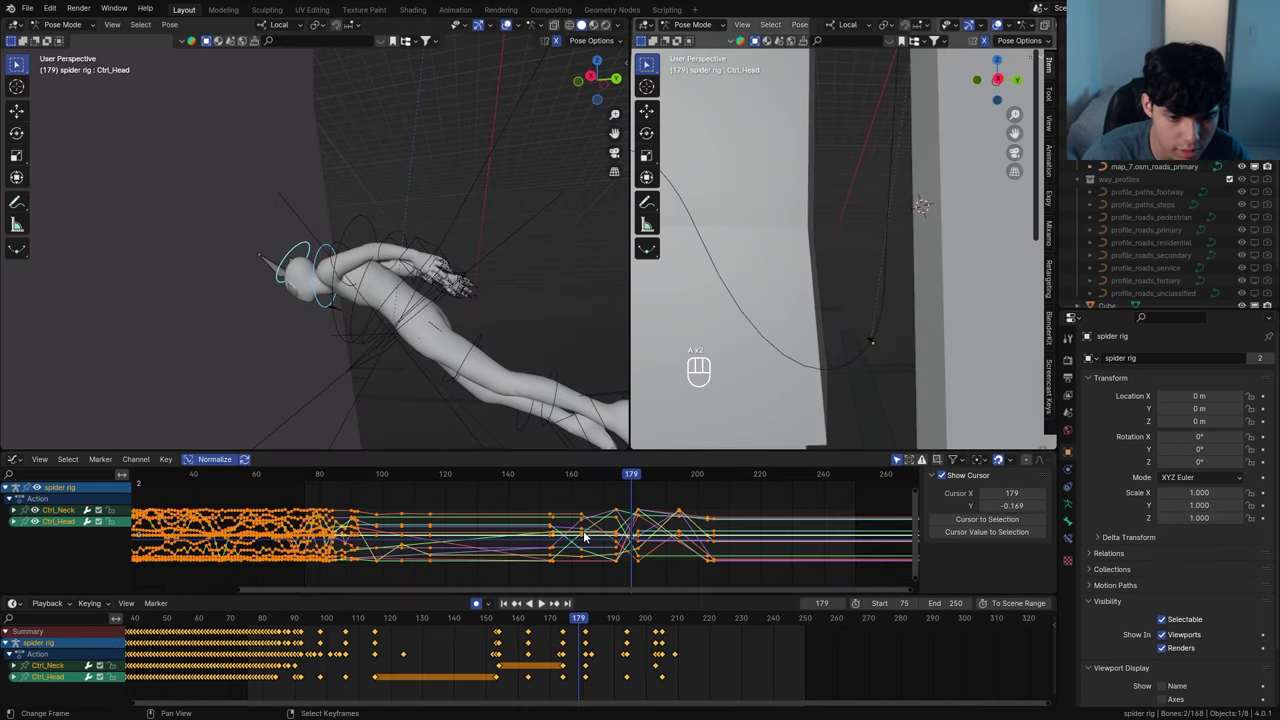
Set all neck and head keyframes to smooth Bezier interpolation, and play back the swing to check the motion
key("t")
left_click(571, 531)
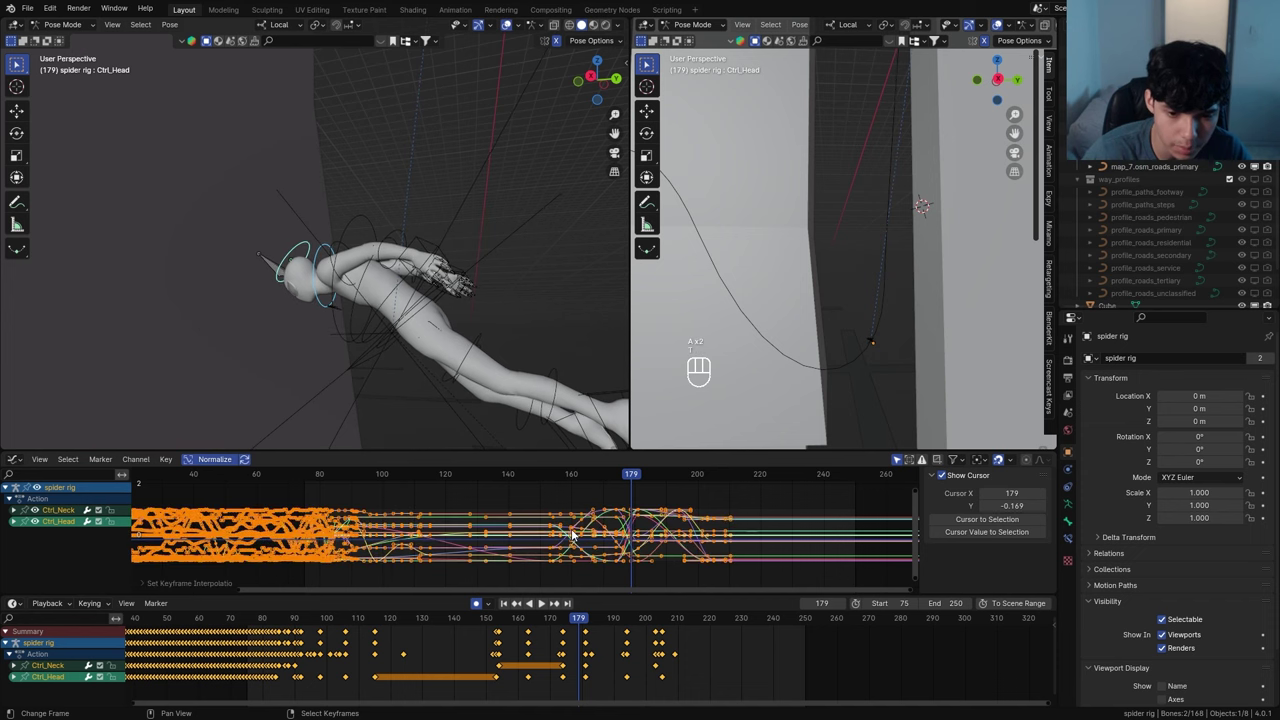
left_click_drag(584, 477, 531, 501)
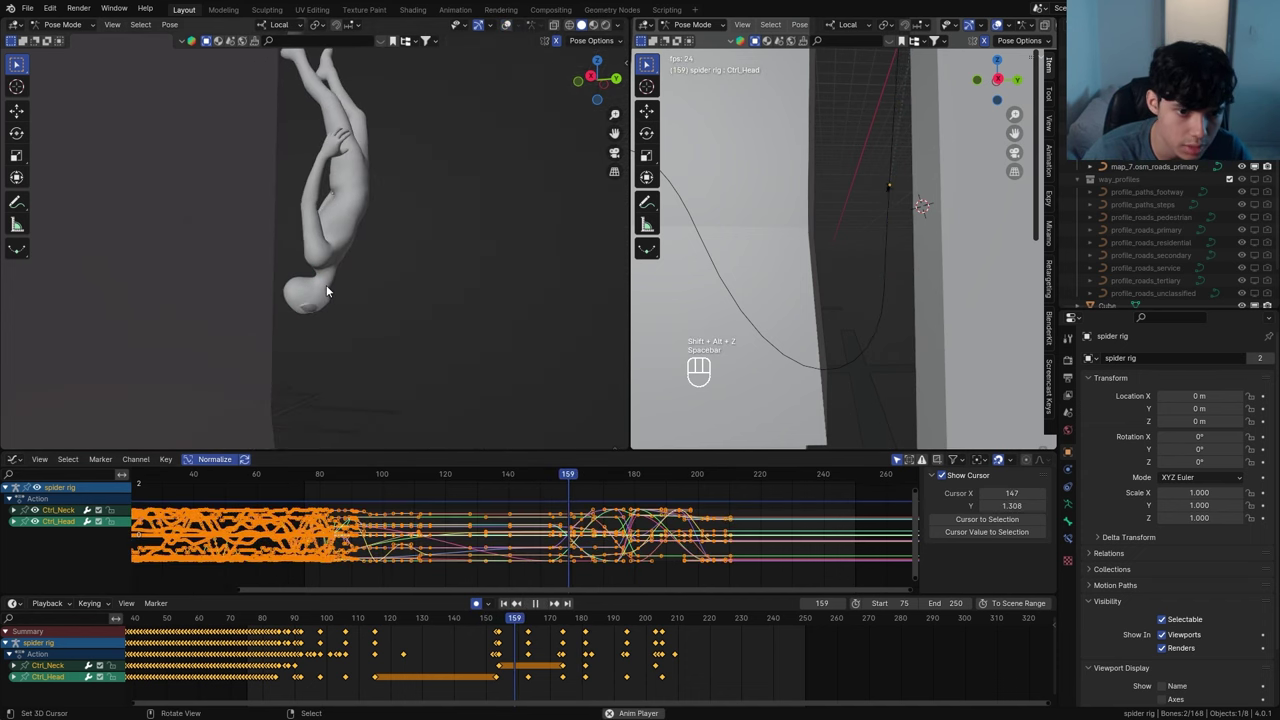
key("space")
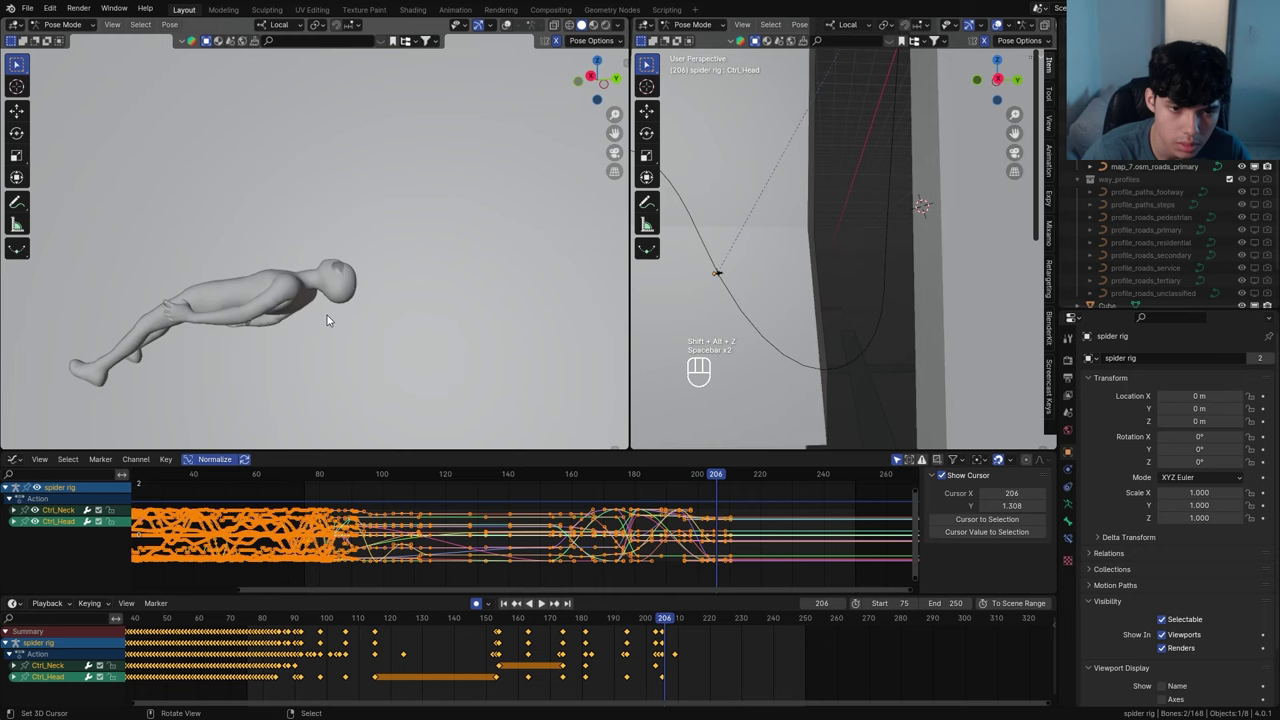
key("space")
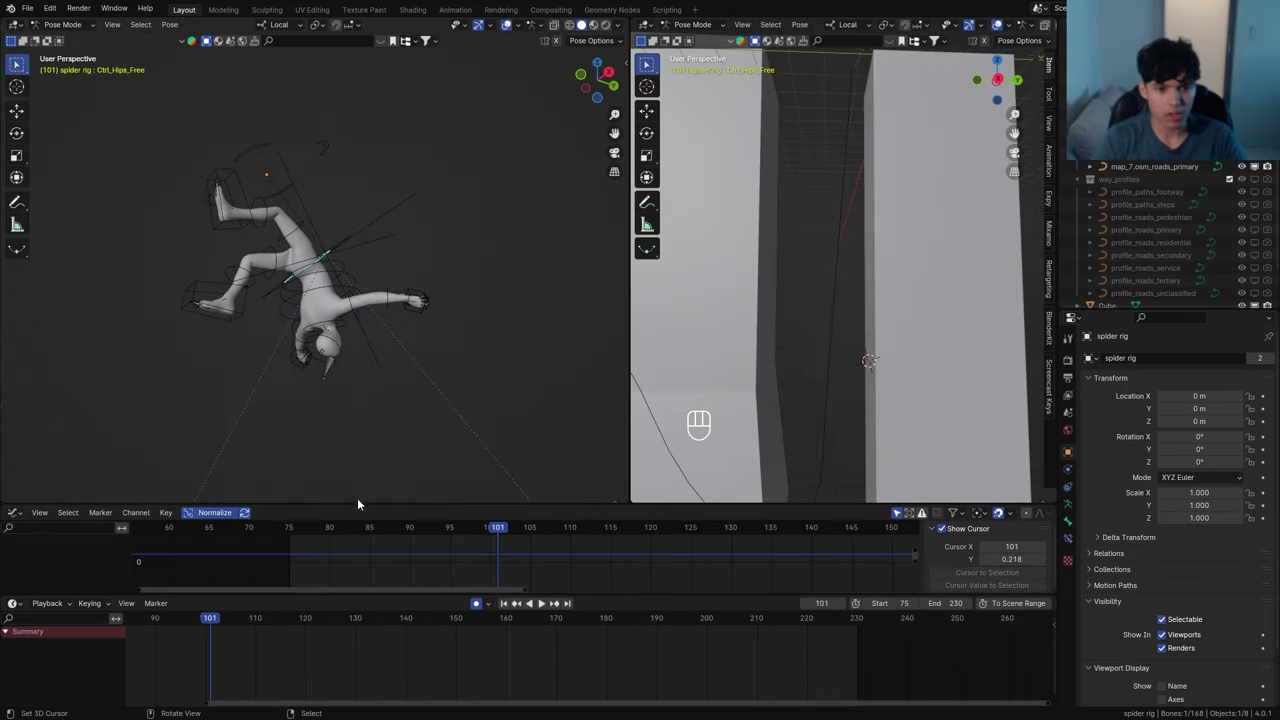
Rotate the free hips control about its local X axis at frame 101 to repose the lower body
middle_click_drag(357, 498, 320, 381)
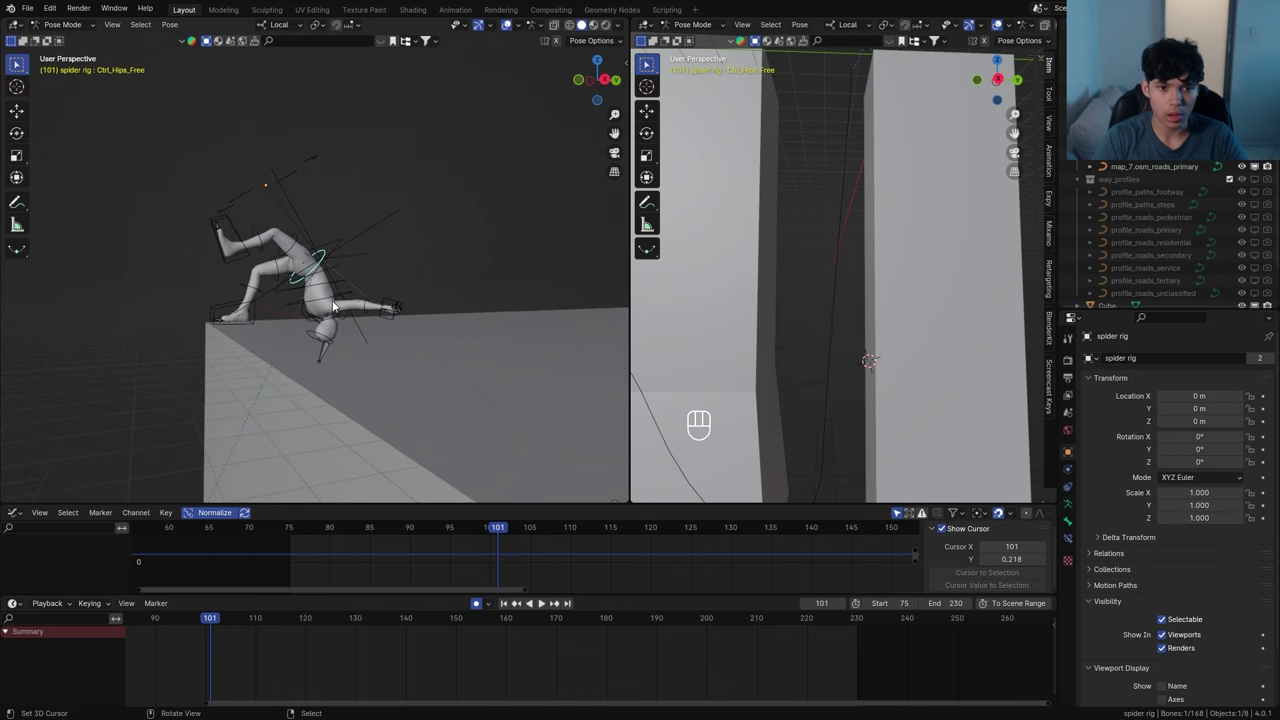
scroll(333, 307, "up", 8)
scroll(323, 289, "down", 5)
key("r")
key("x")
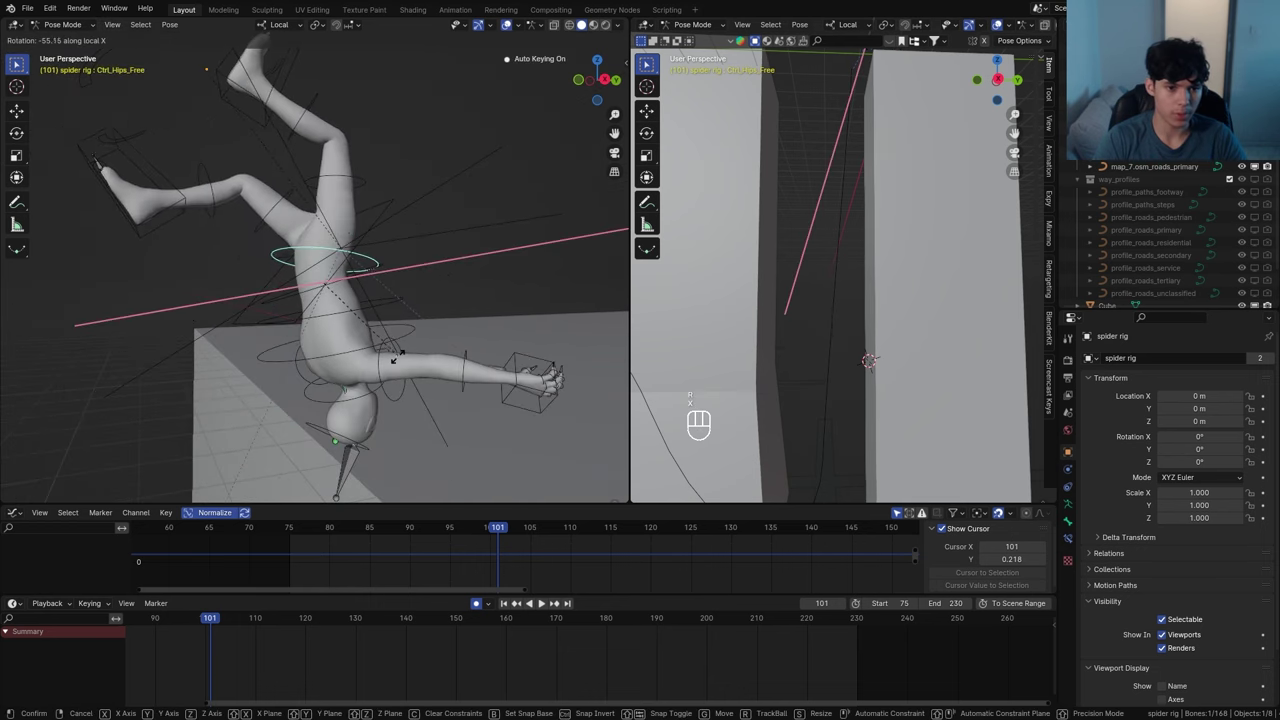
left_click(398, 297)
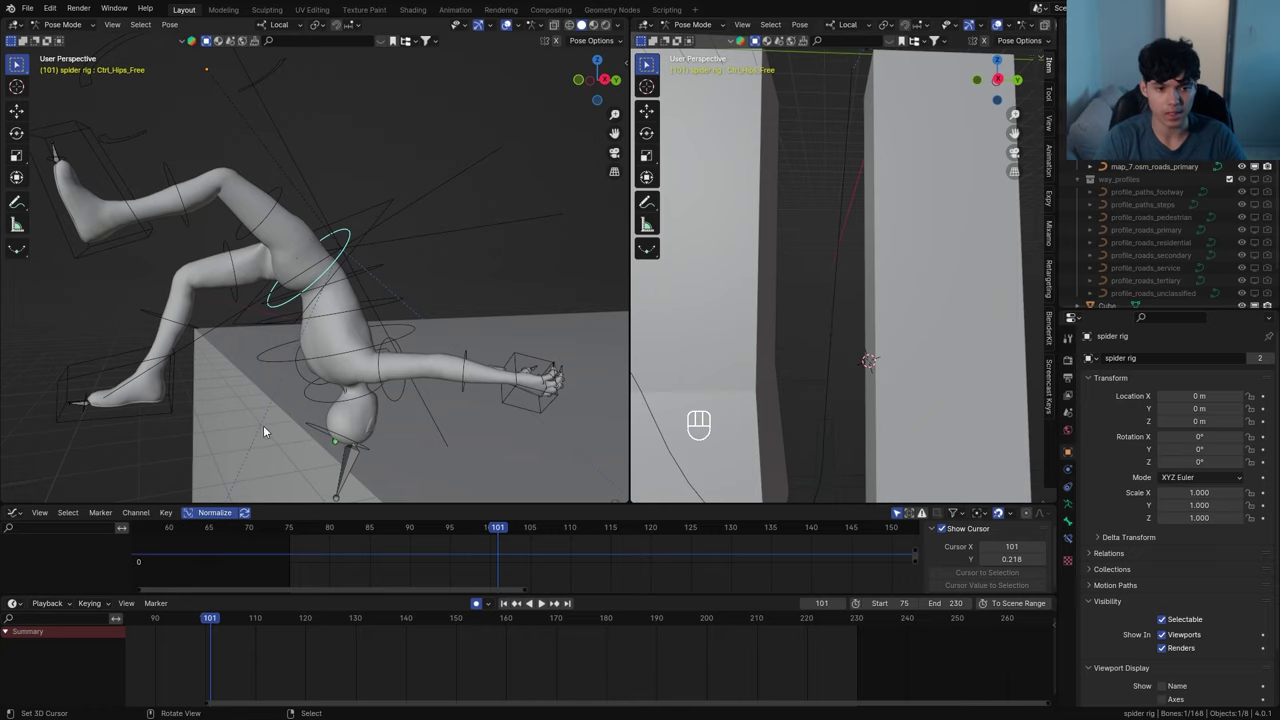
Rotate the free hips control about its local X axis at frame 107
mouse_move(211, 620)
left_mouse_down()
mouse_move(232, 632)
mouse_move(200, 630)
left_mouse_up()
key("r")
key("x")
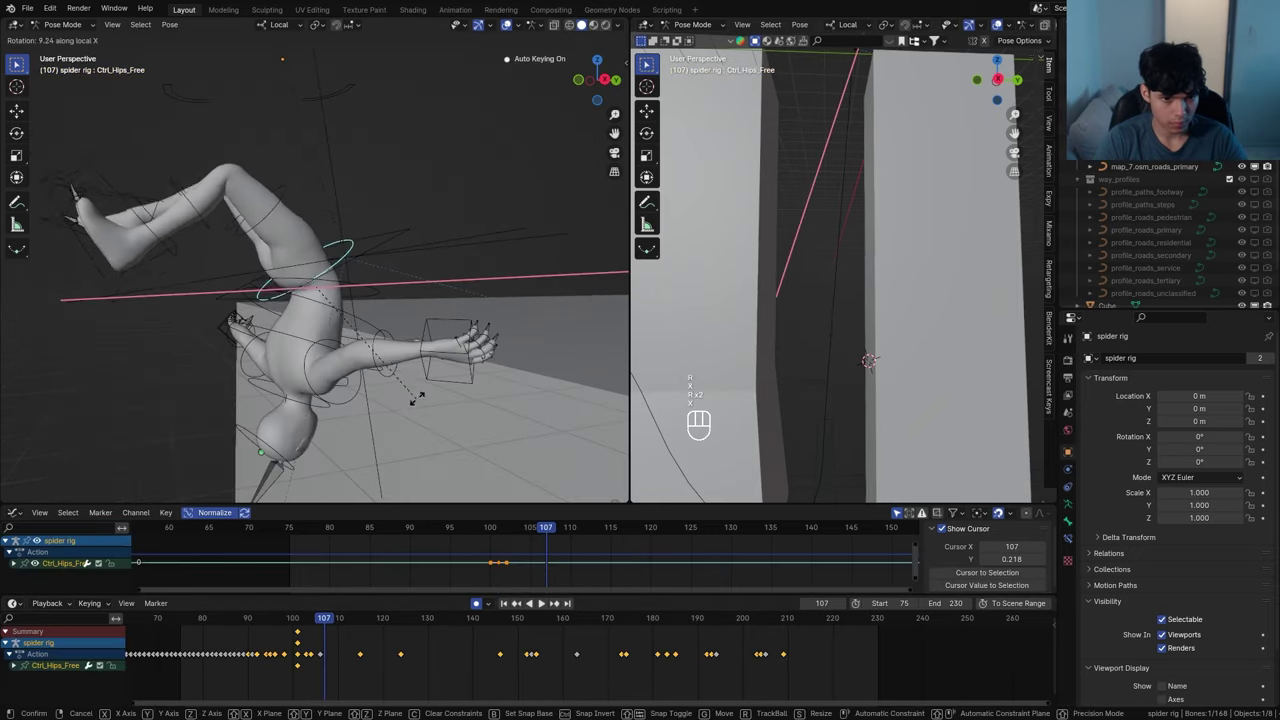
left_click(414, 400)
middle_click_drag(414, 400, 240, 380)
key("r")
key("x")
left_click(409, 342)
middle_click_drag(409, 342, 300, 330)
Adjust the free hips control's rotation about its local X axis at frame 156, during the dive
left_click_drag(324, 620, 544, 624)
middle_click_drag(400, 320, 334, 322)
scroll(334, 322, "up", 4)
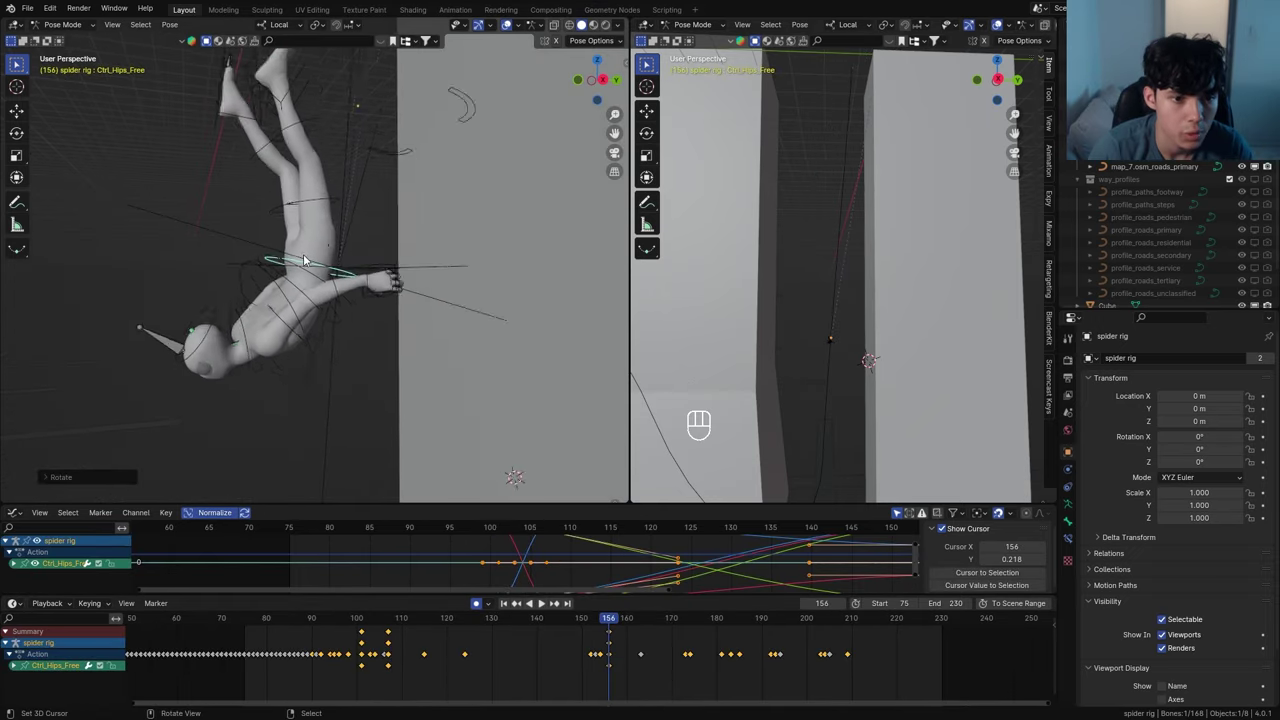
key("r")
key("x")
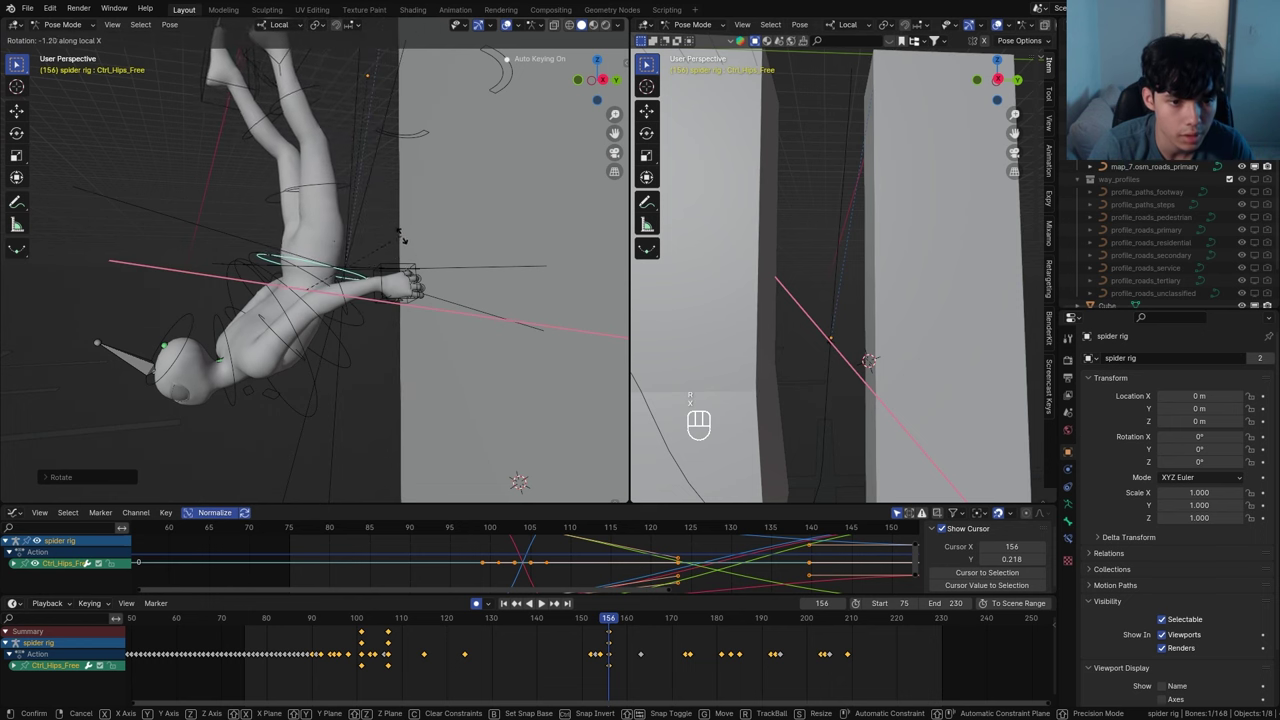
left_click(408, 248)
Rotate the free hips control about its local X axis at frame 184
left_click_drag(612, 623, 735, 633)
key("r")
key("x")
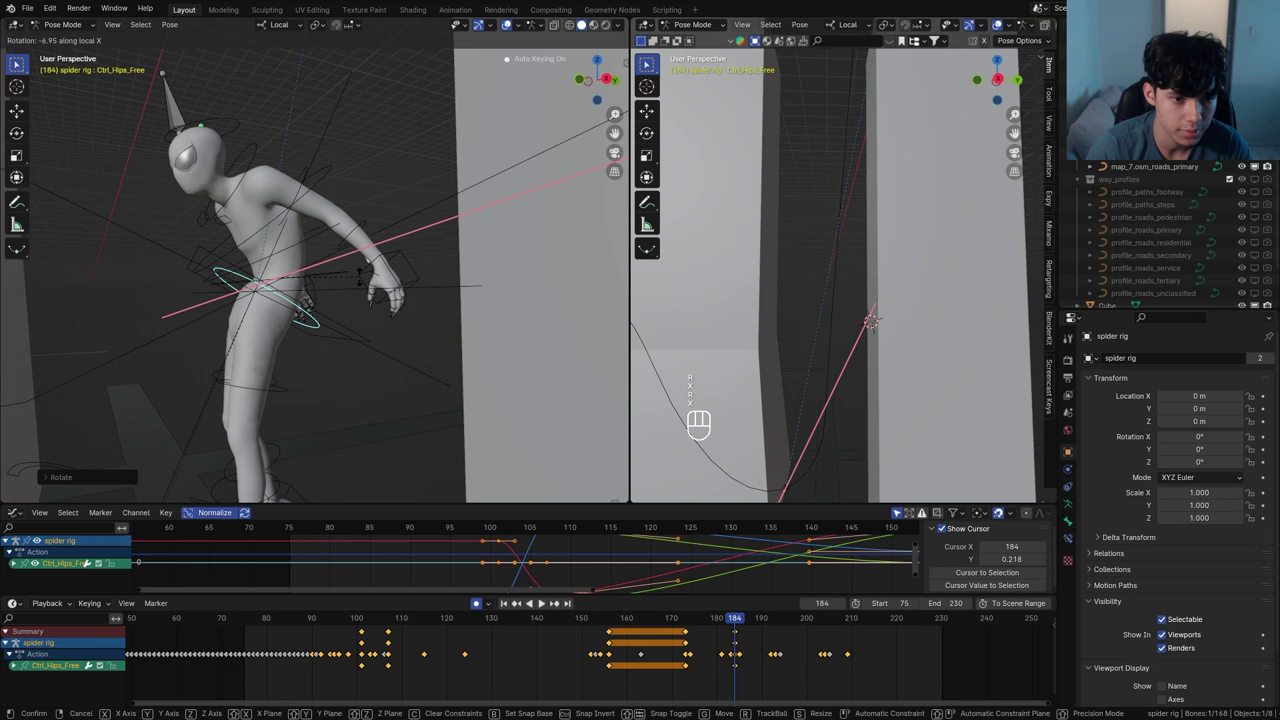
left_click(358, 280)
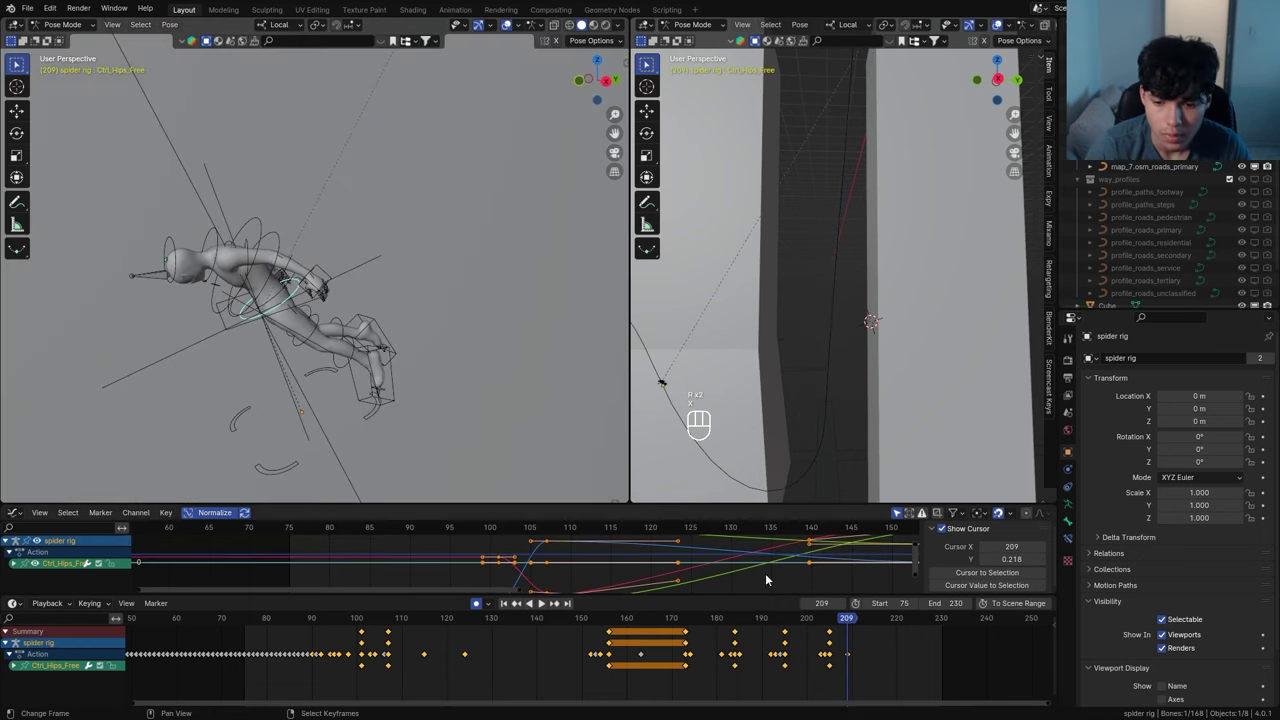
Rotate the free hips control about its local X axis at frame 211
mouse_move(843, 634)
left_mouse_down()
mouse_move(829, 635)
mouse_move(856, 641)
left_mouse_up()
key("r")
key("x")
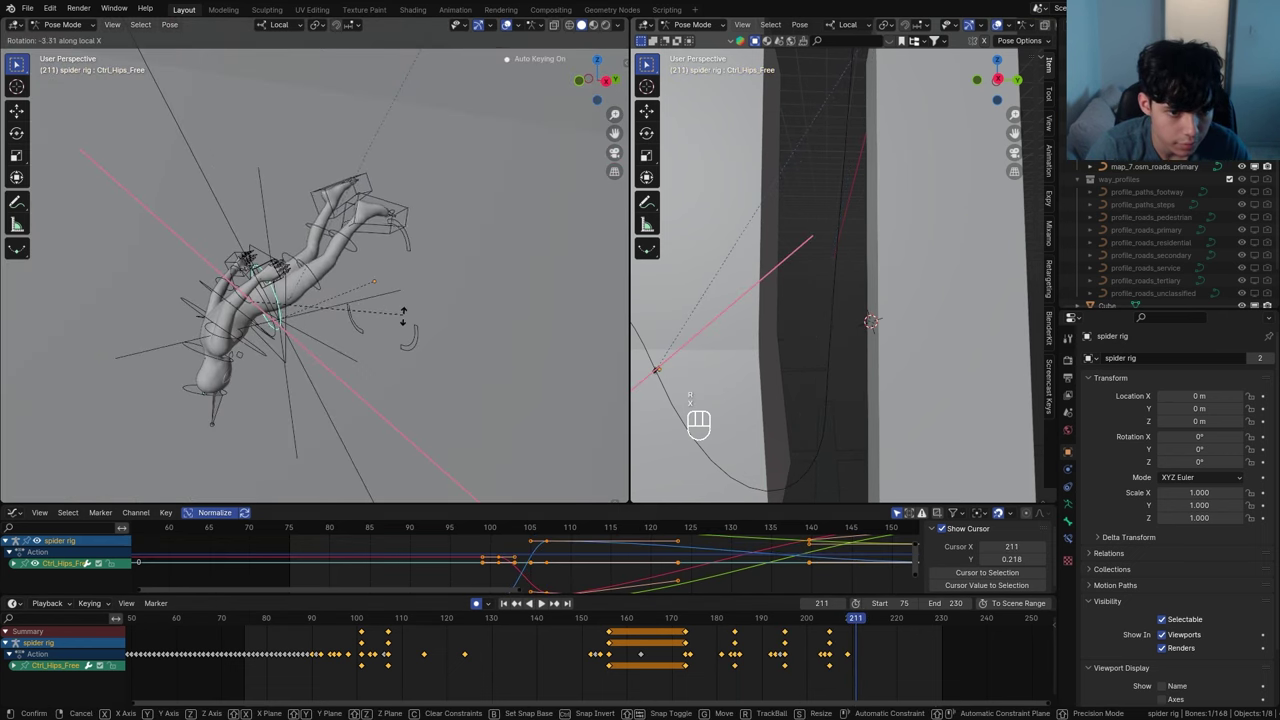
left_click(398, 341)
Play back and scrub the animation with the viewport overlays hidden to review the hips motion
key("space")
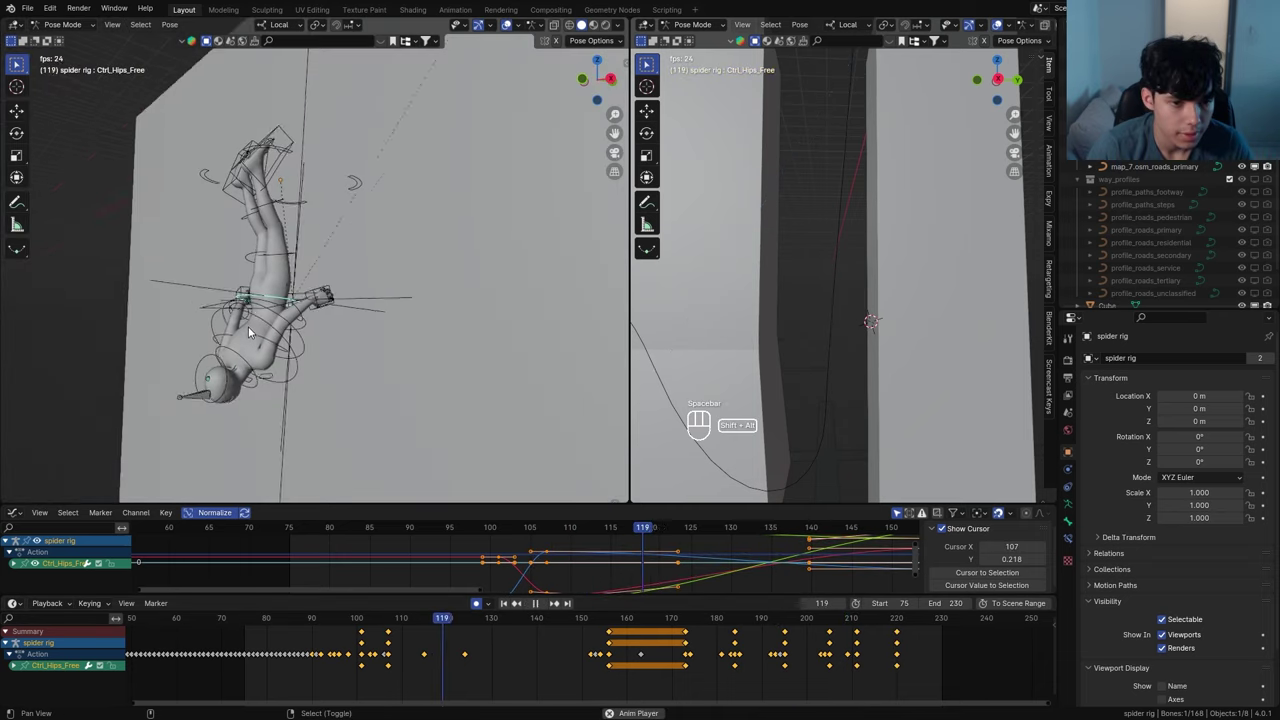
key("shift+alt+z")
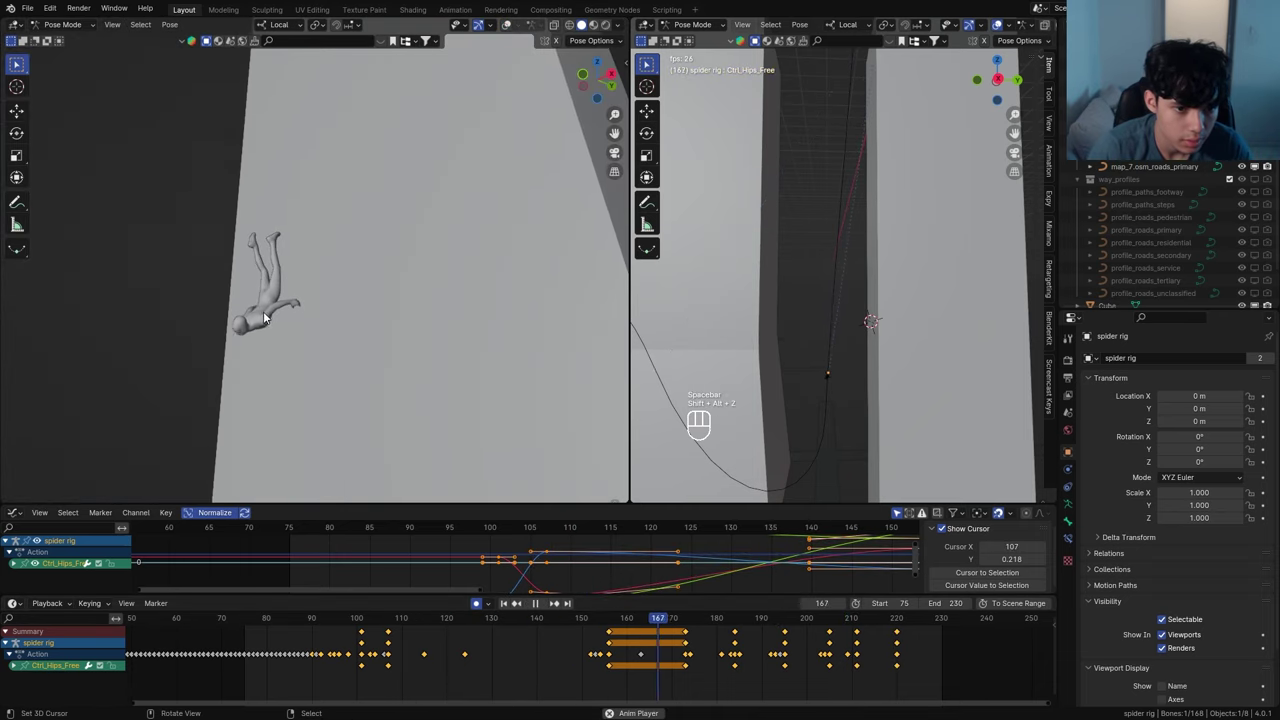
left_click_drag(290, 628, 511, 622)
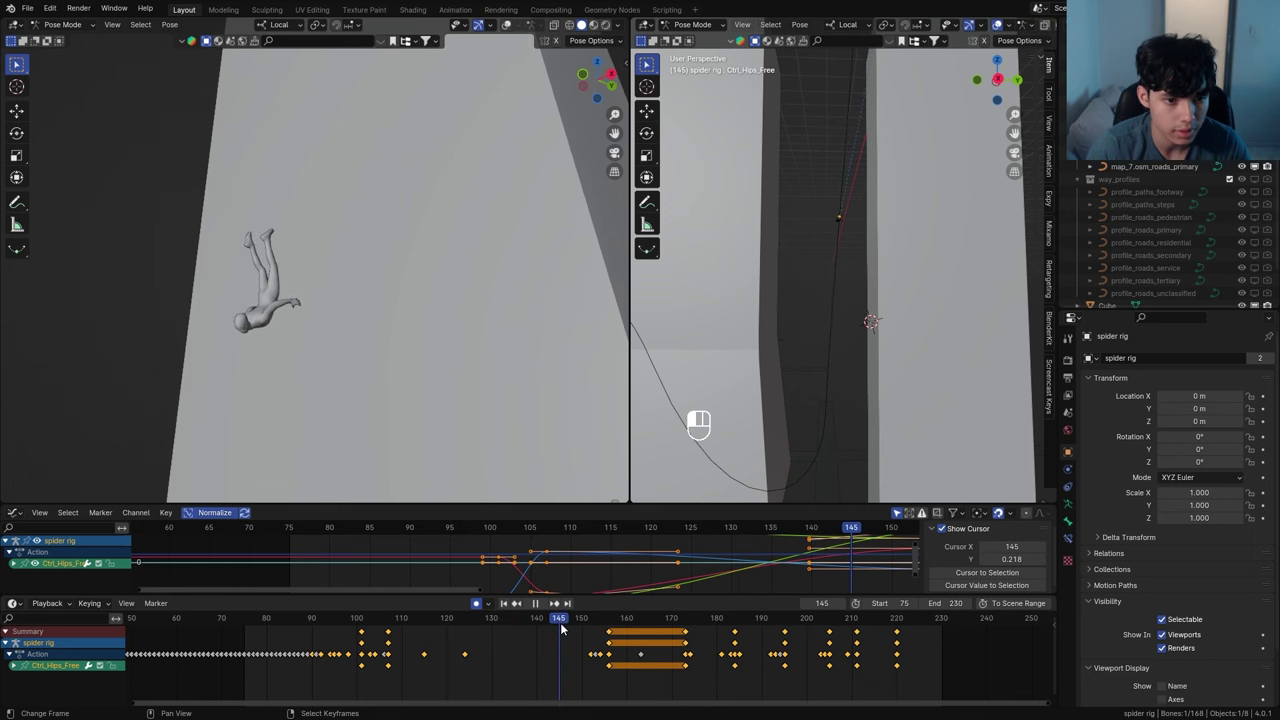
left_click(116, 27)
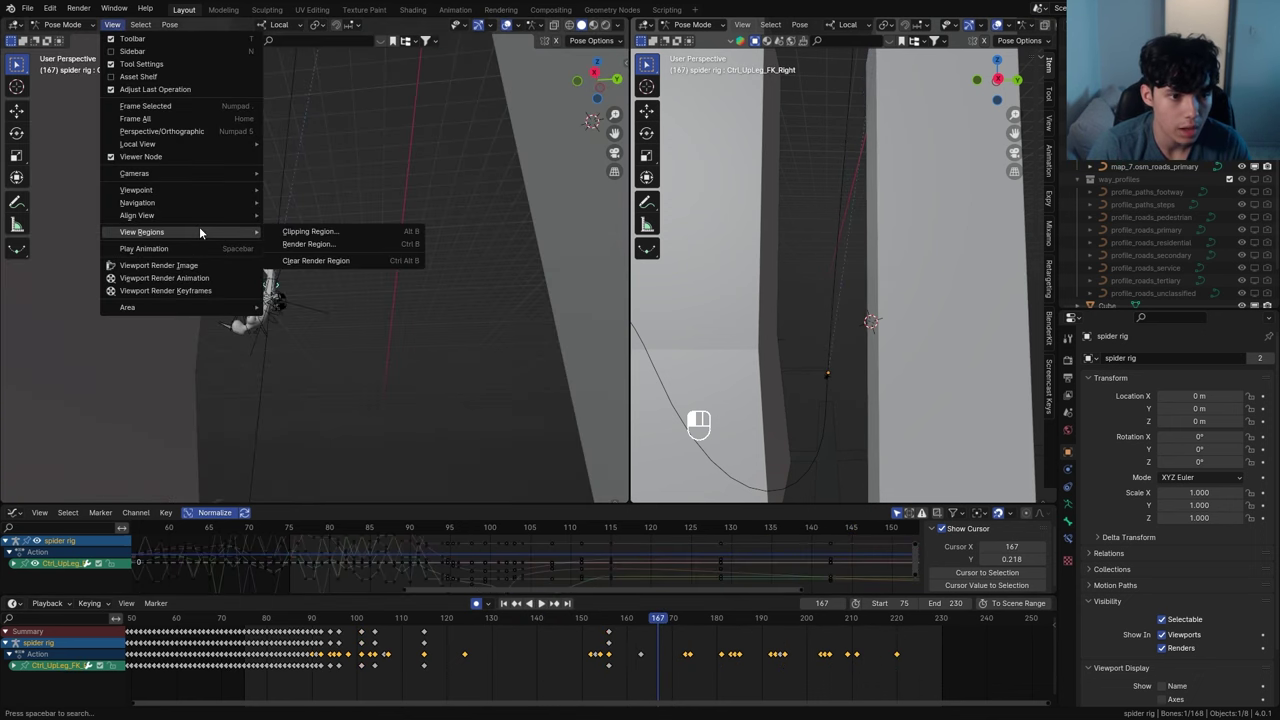
Swing the right upper-leg FK control forward about its local X axis at frame 181
left_click_drag(702, 635, 718, 642)
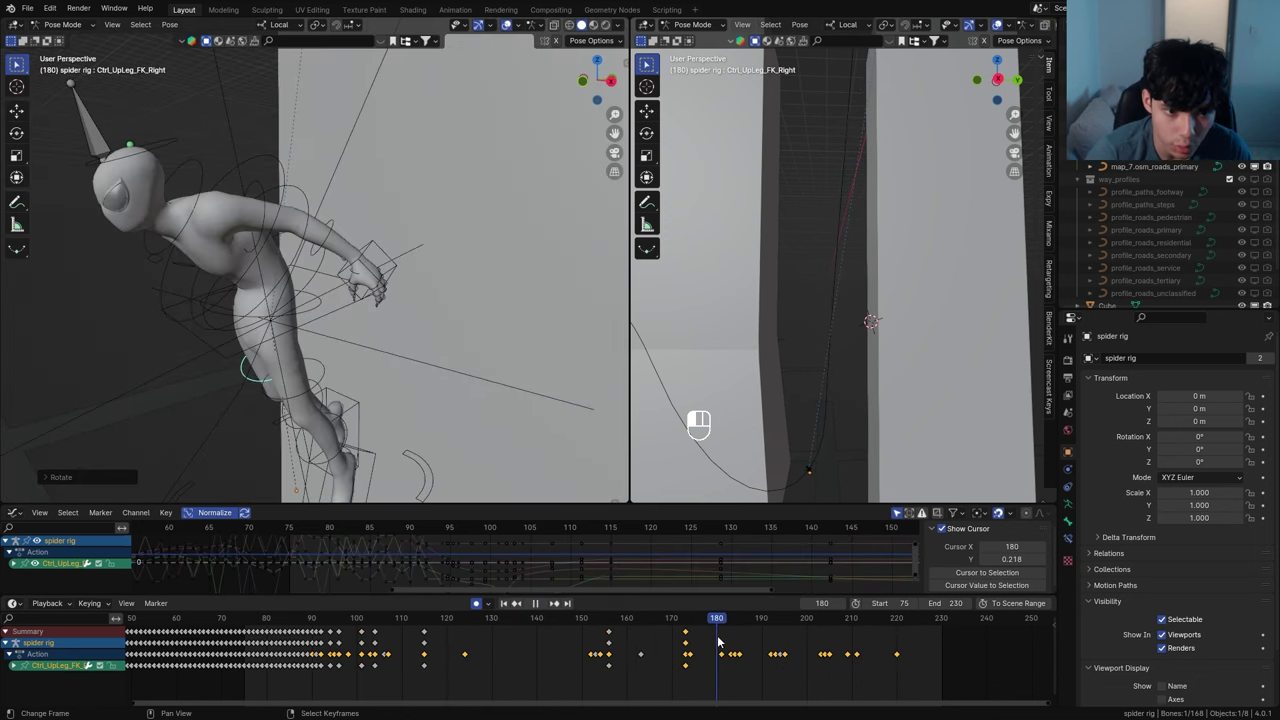
left_click_drag(718, 642, 721, 642)
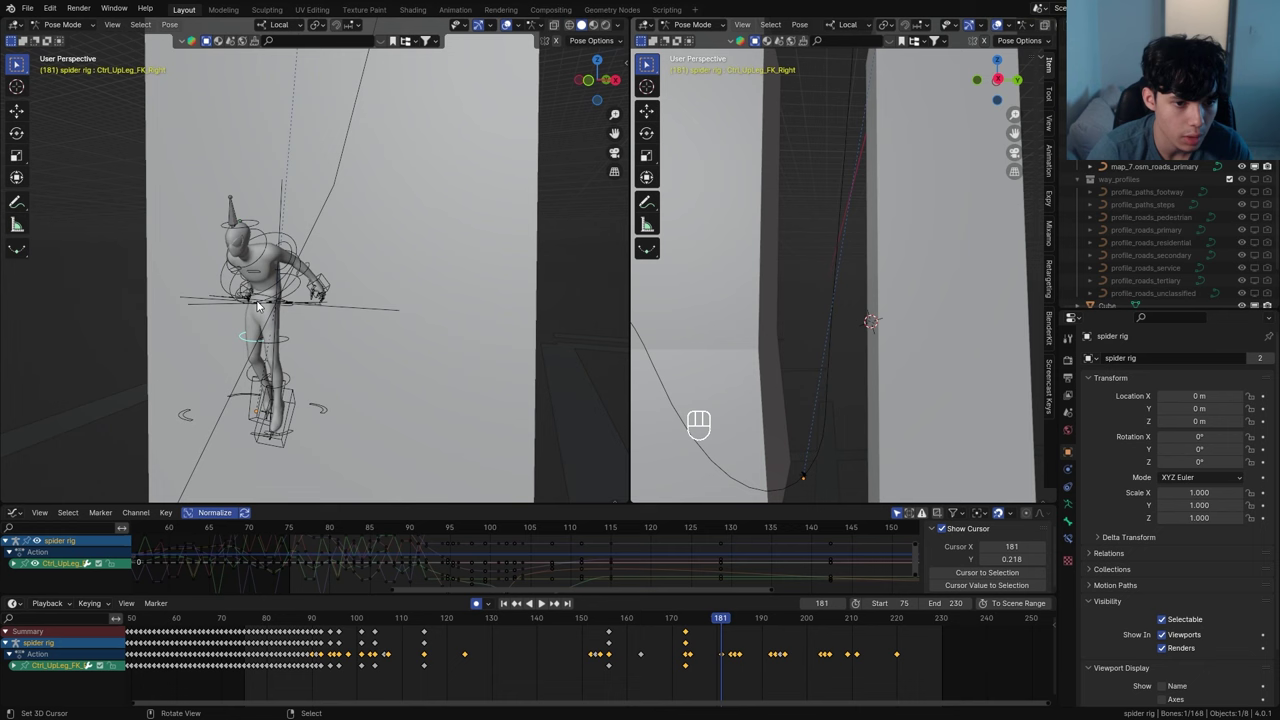
middle_click_drag(345, 306, 229, 303)
key("r")
key("x")
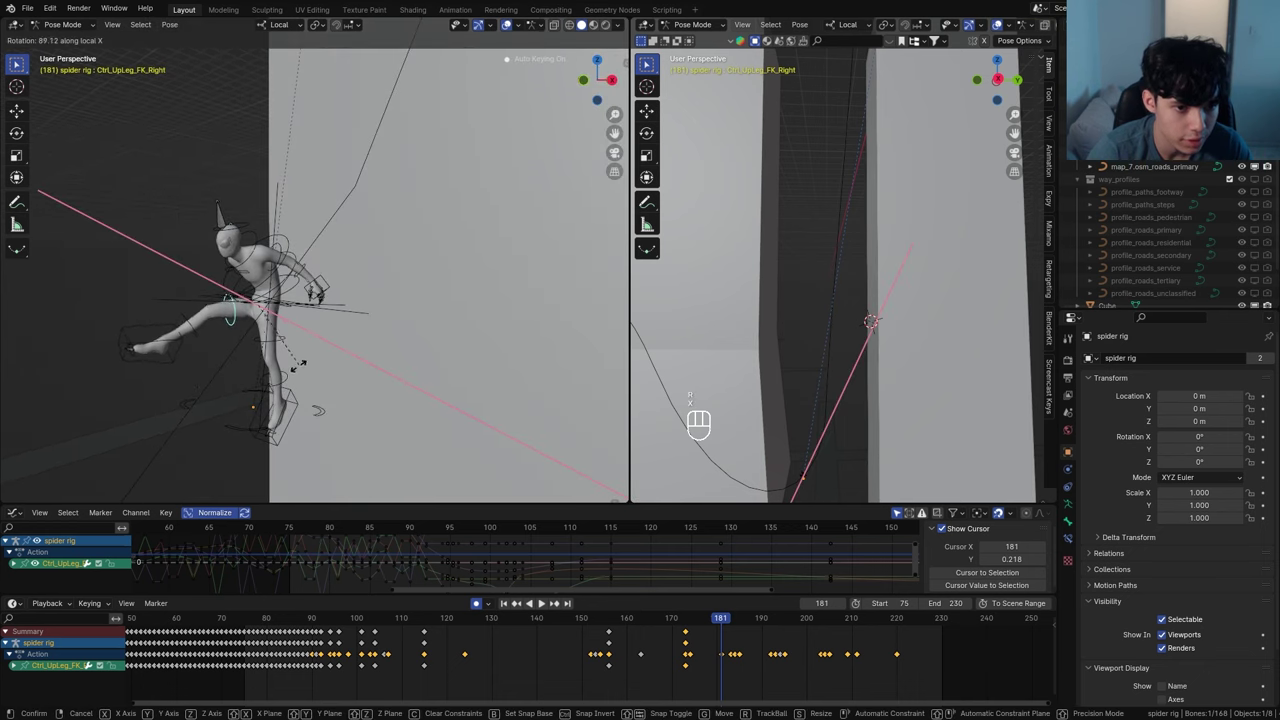
left_click(278, 412)
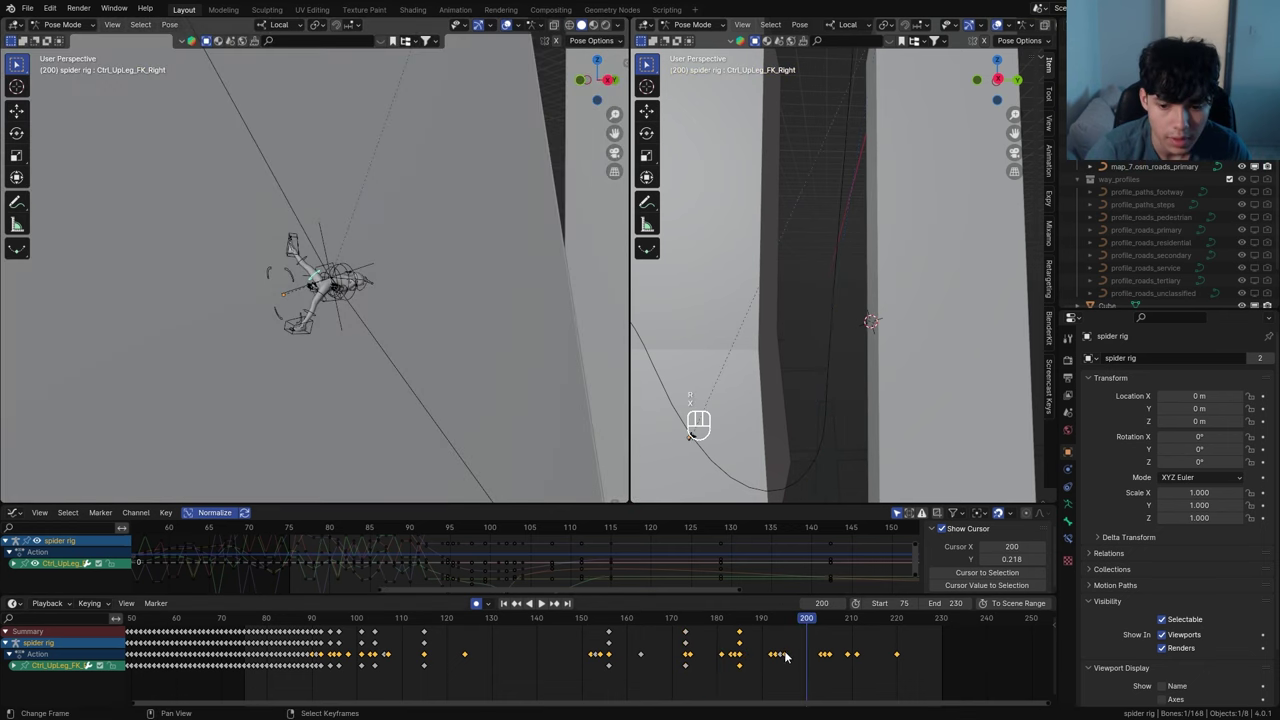
Rotate the left upper-leg FK control about the Z axis where the swing reaches its lowest point, near frame 183
left_click_drag(786, 657, 822, 648)
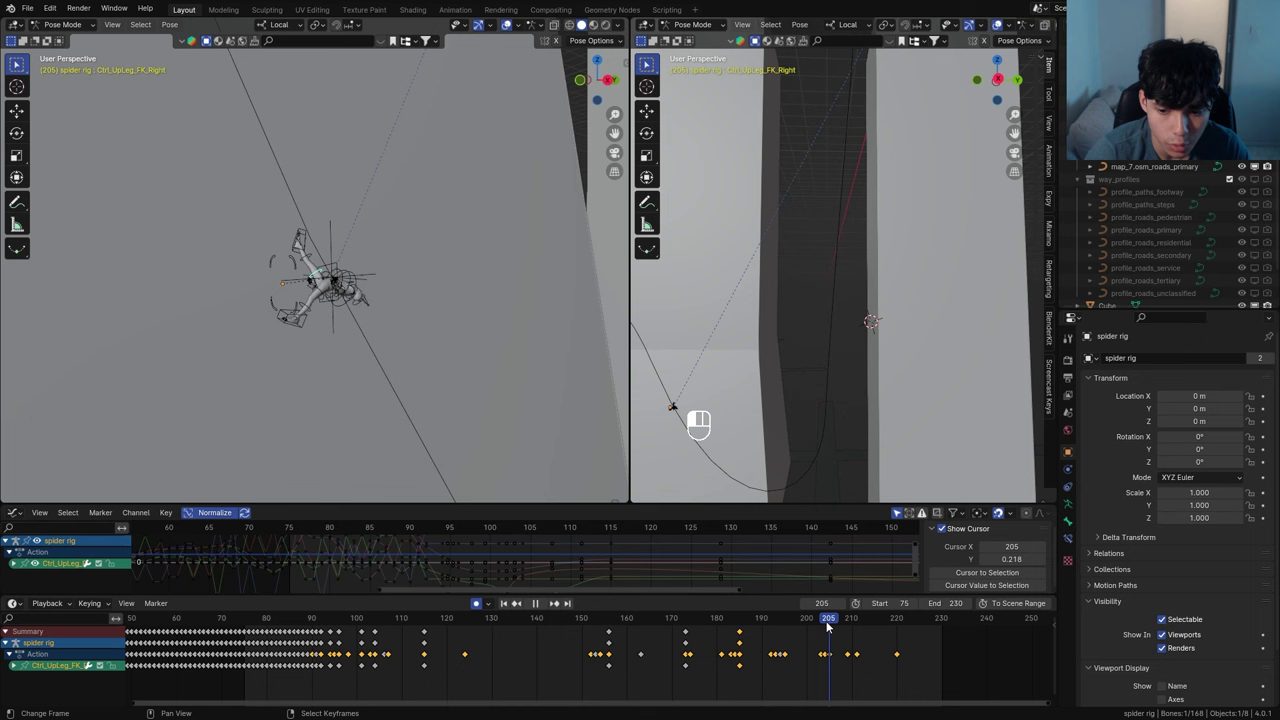
scroll(333, 284, "up", 12)
mouse_move(712, 624)
left_mouse_down()
mouse_move(733, 633)
mouse_move(694, 634)
mouse_move(731, 637)
left_mouse_up()
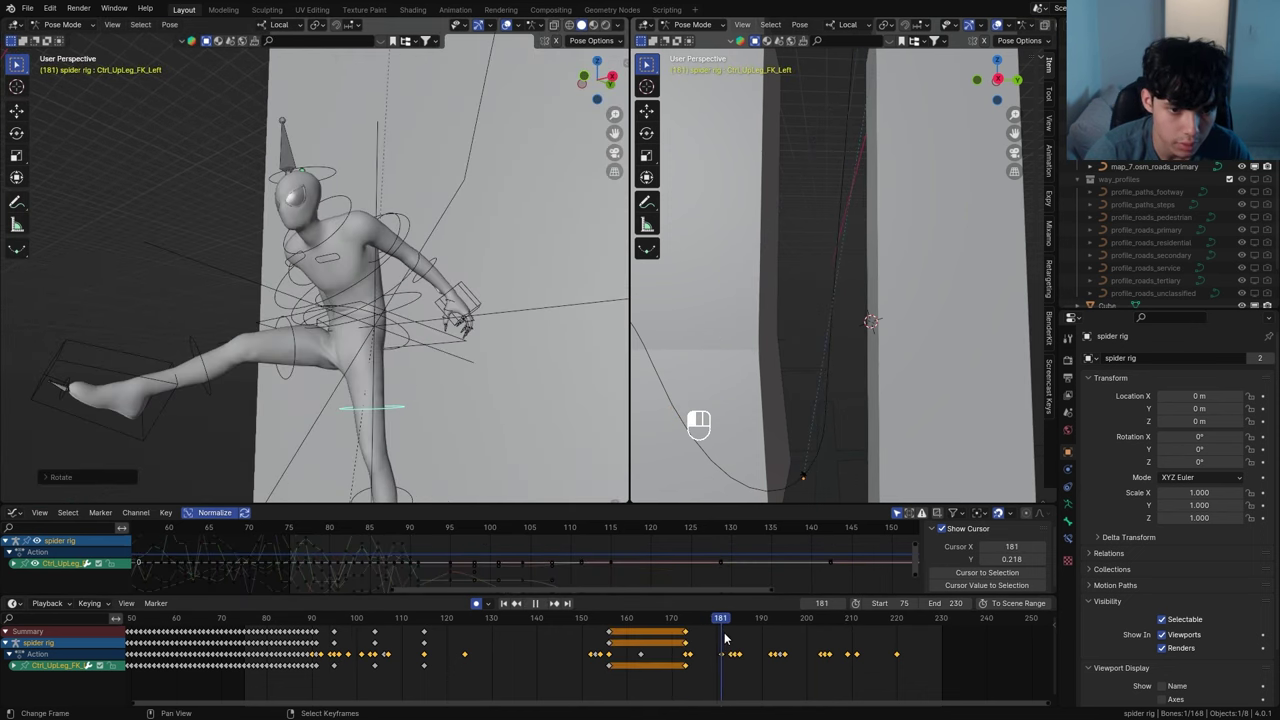
key("r")
key("z")
key("z")
left_click(427, 258)
Rotate the left lower-leg FK control about its local X axis at frame 183, and check the leg's motion up to frame 199
left_click(416, 345)
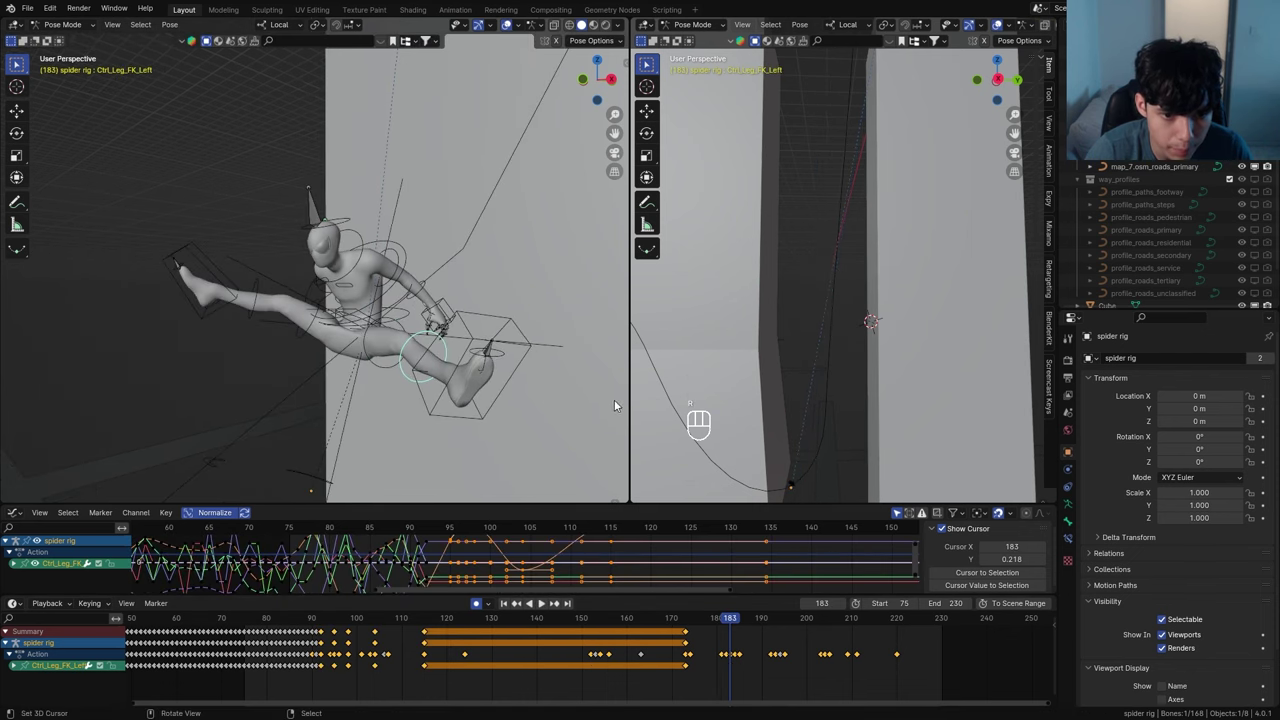
key("r")
key("x")
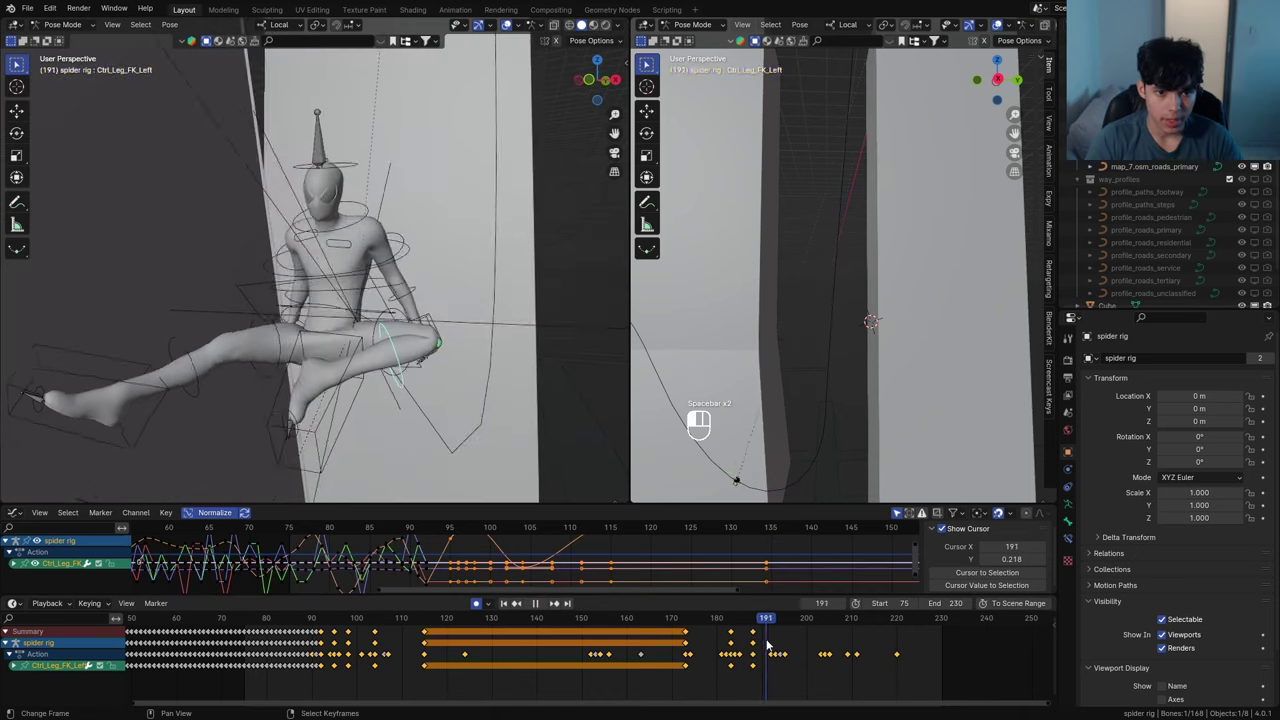
left_click_drag(767, 645, 801, 646)
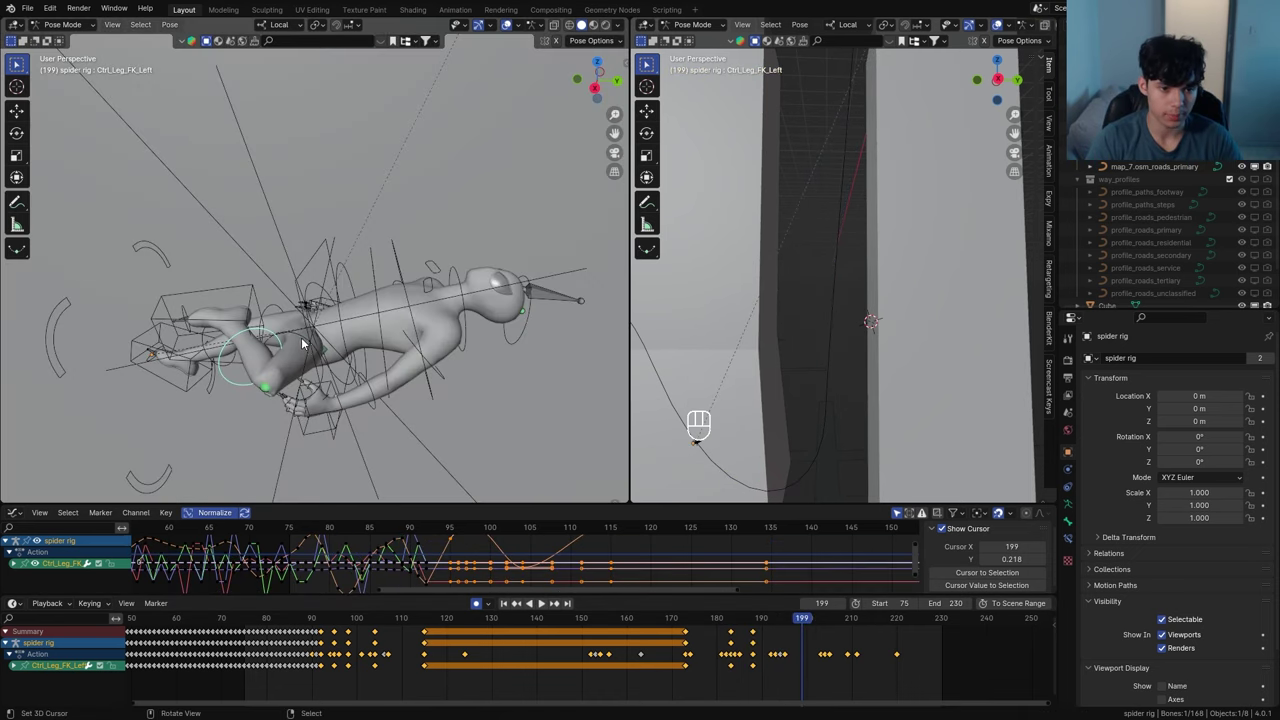
Rotate the left upper-leg FK control about its local X axis at frame 199
left_click(304, 344)
key("r")
key("x")
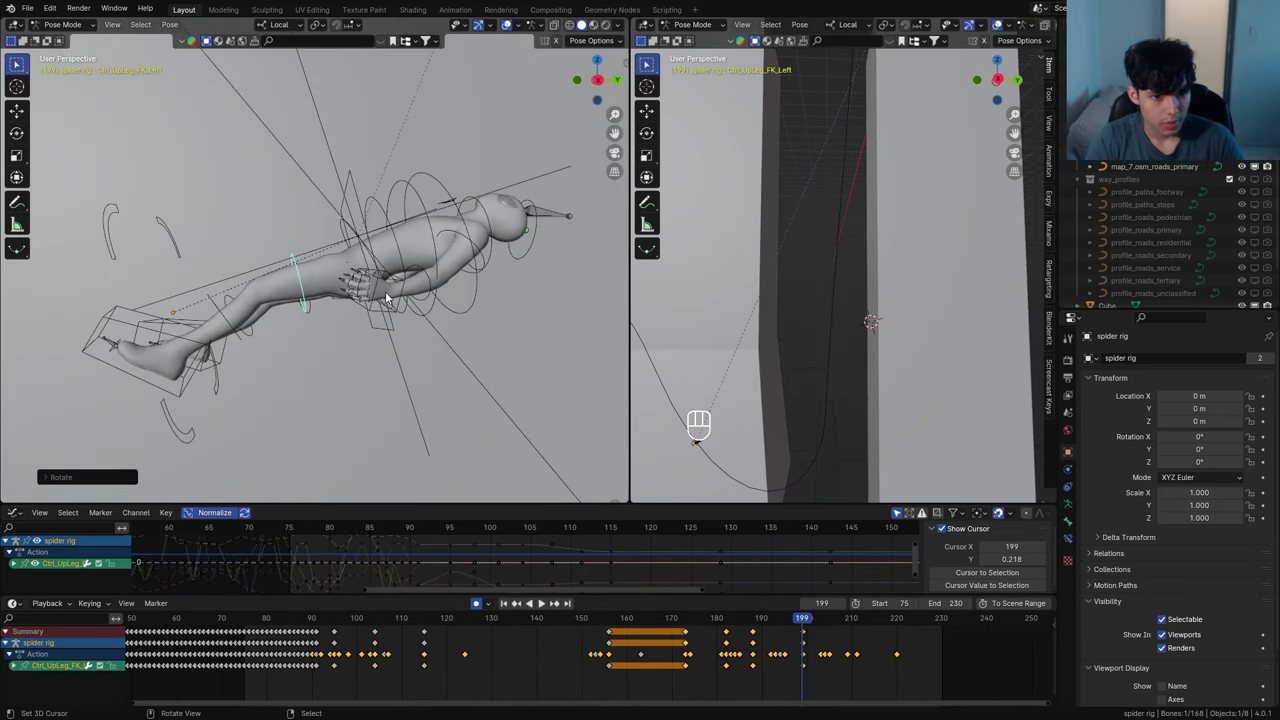
key("r")
key("x")
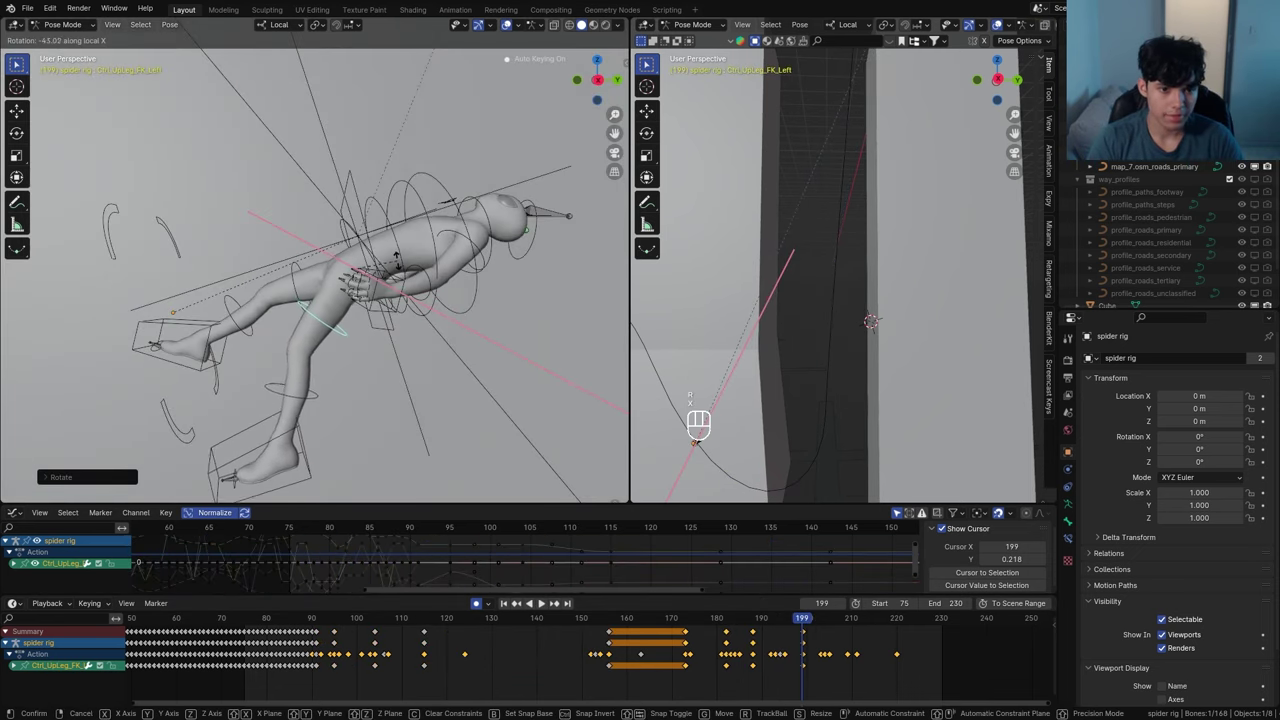
left_click(388, 252)
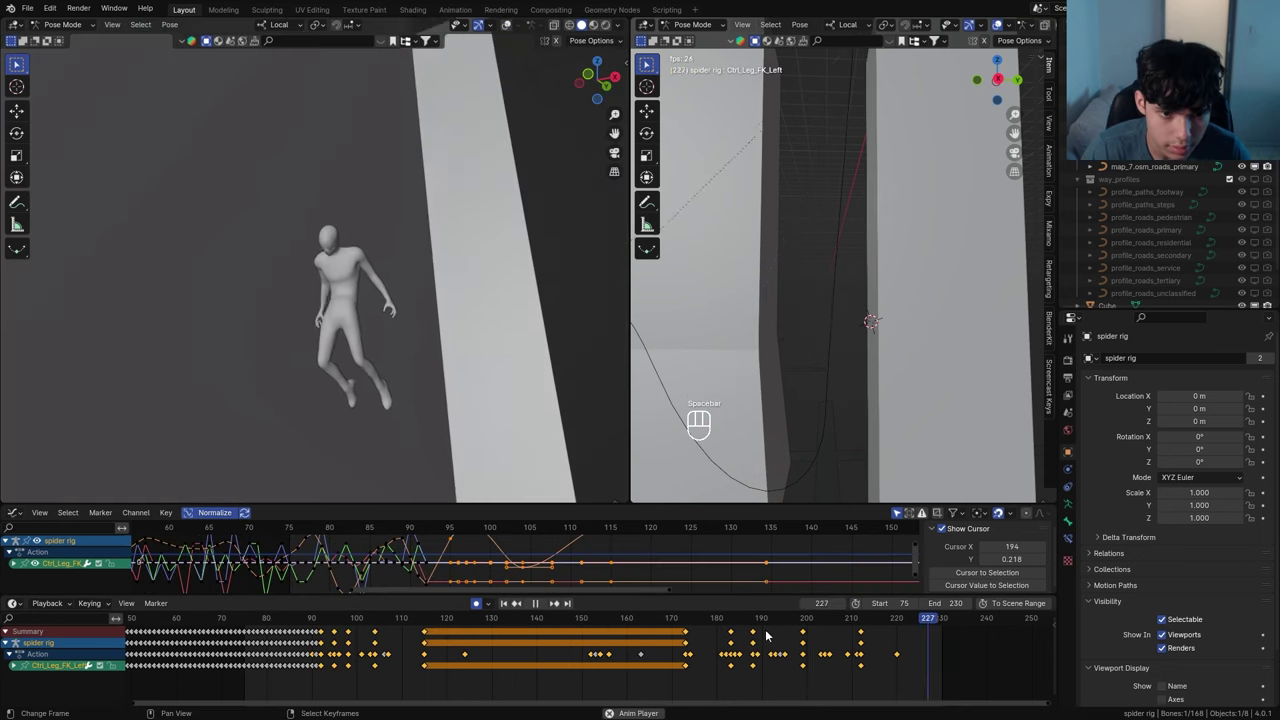
Review the leg motion up to frame 225, and rotate the right upper-leg FK control about its local X axis there
left_click(574, 636)
key("space")
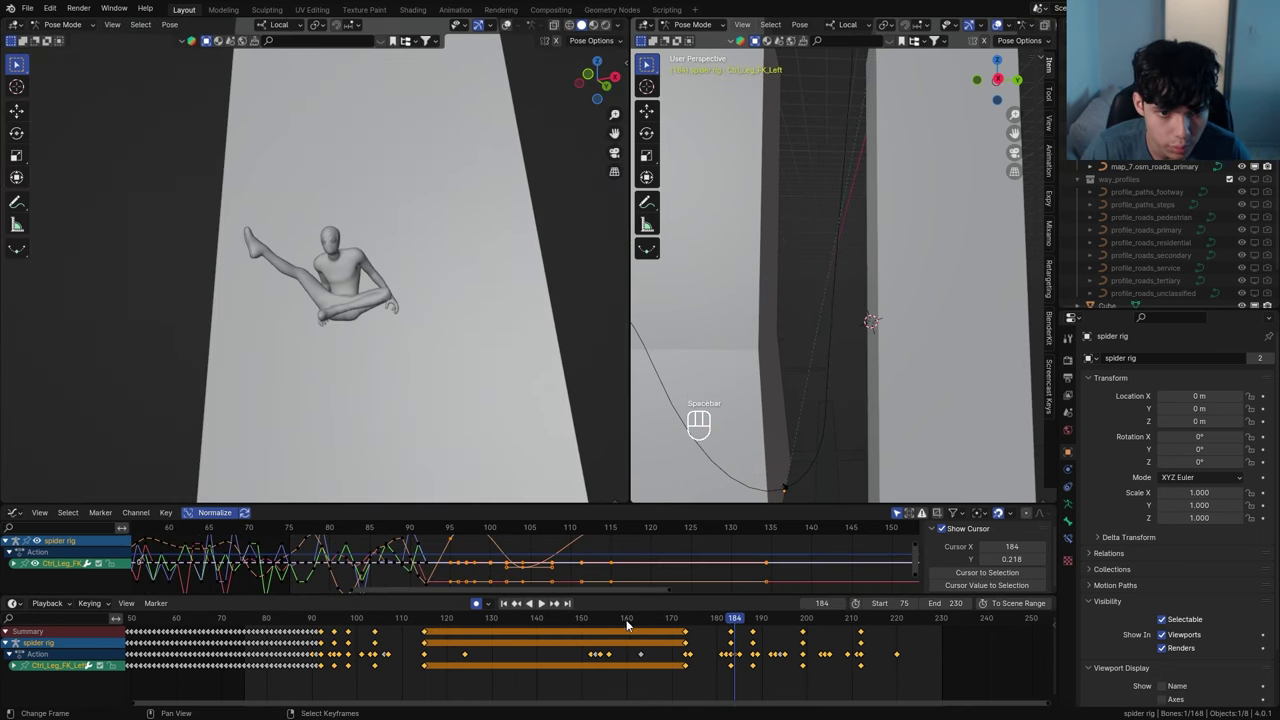
left_click_drag(733, 619, 892, 620)
middle_click_drag(750, 408, 862, 434, "shift")
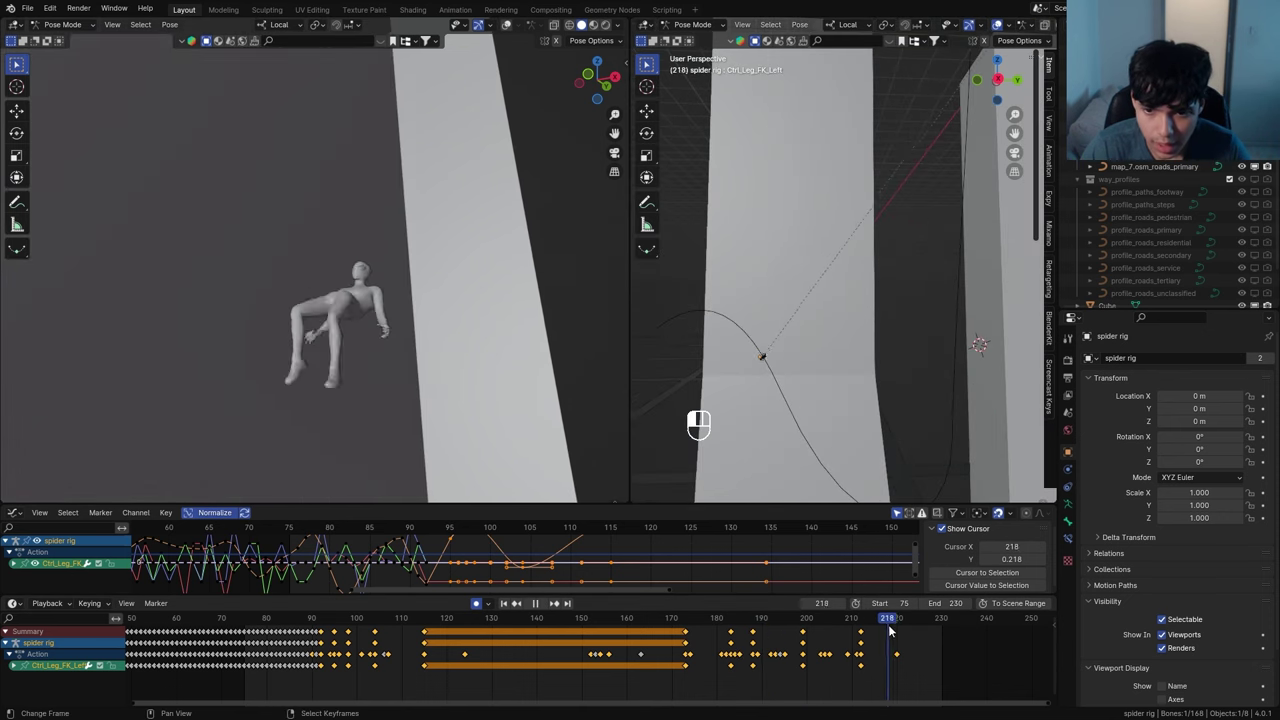
left_click_drag(889, 628, 919, 636)
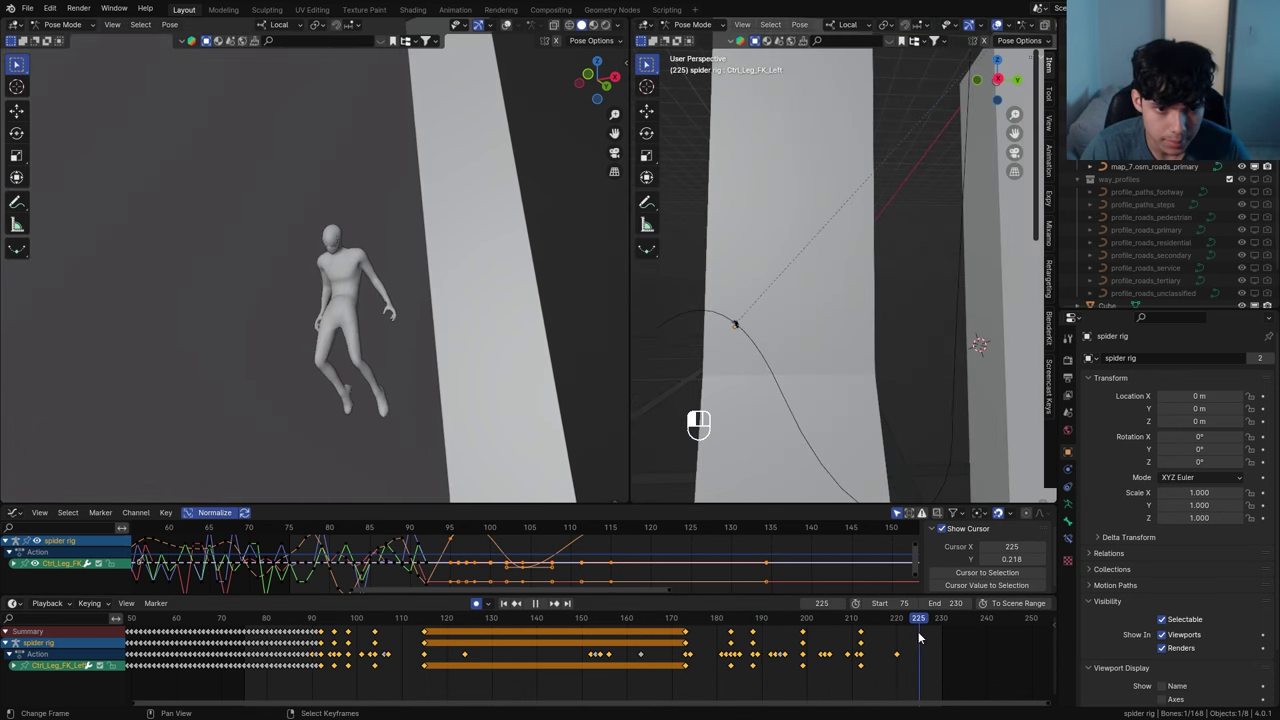
left_click(332, 342)
scroll(332, 342, "up", 4)
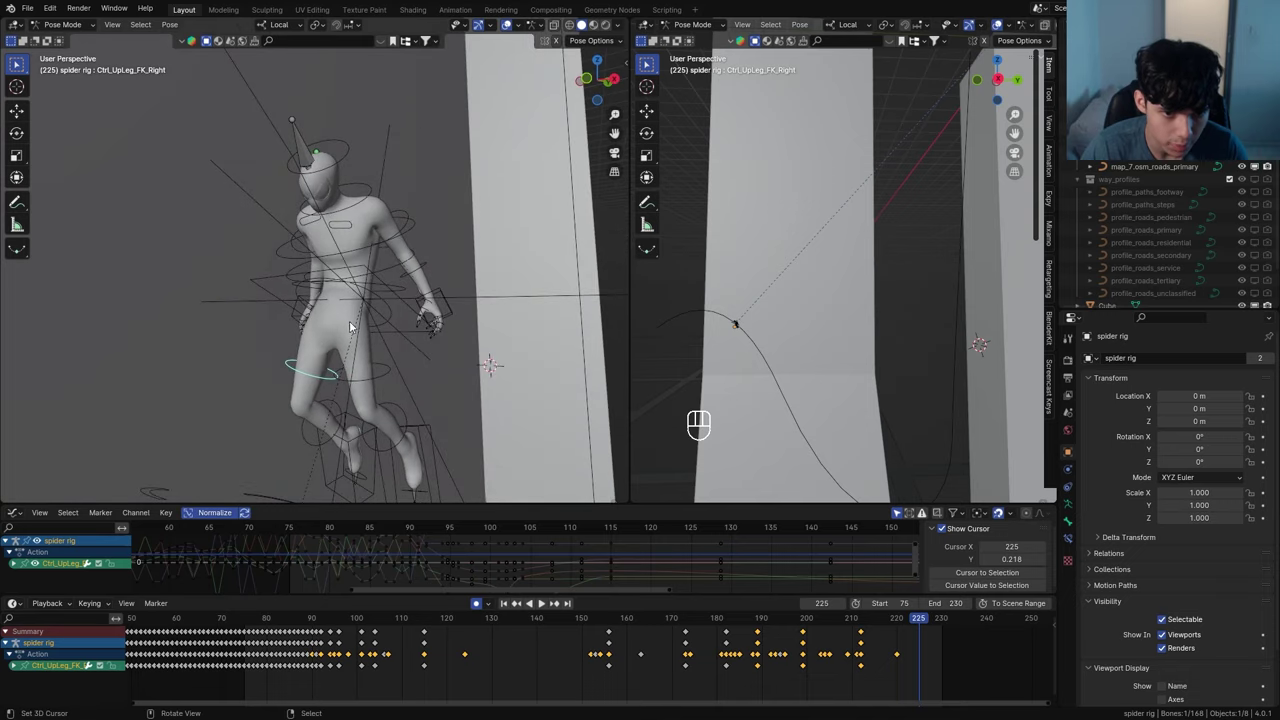
key("r")
key("x")
key("x")
left_click(290, 340)
Tuck the legs upward at frame 225, refining the right upper-leg FK control about its local X and Z axes
middle_click_drag(290, 340, 430, 335)
key("r")
key("x")
left_click(325, 310)
key("r")
key("z")
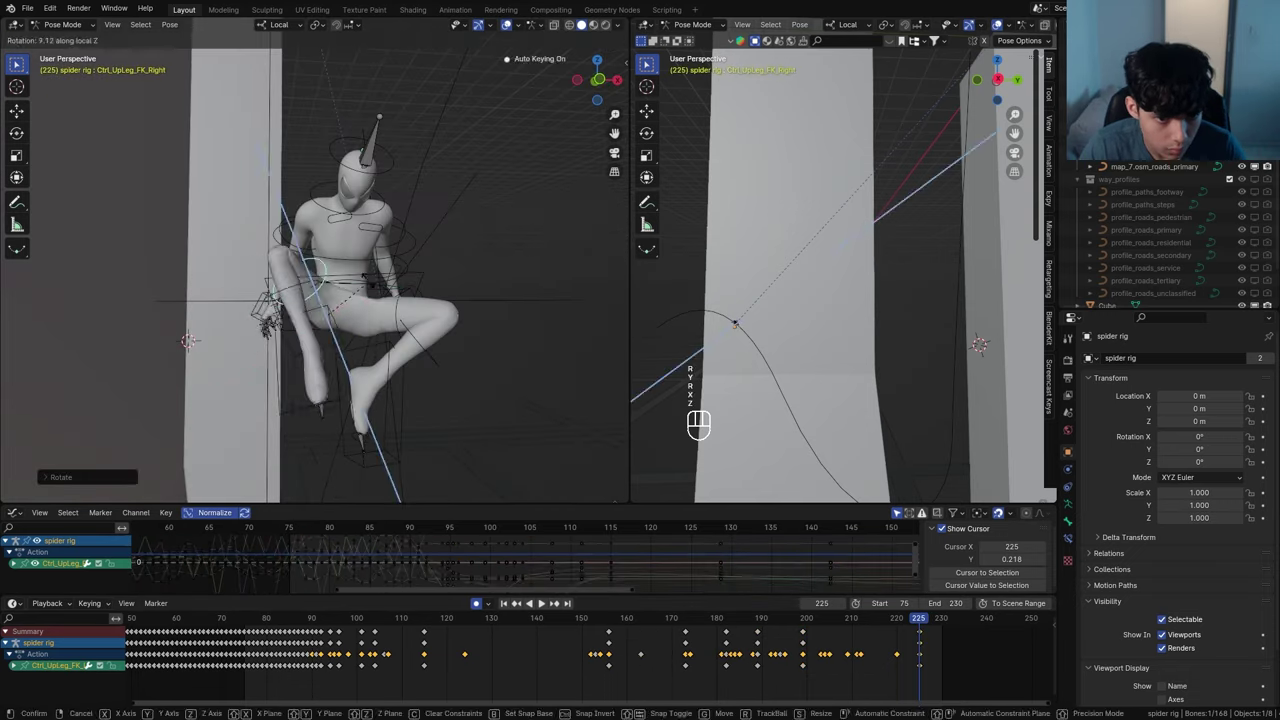
left_click(380, 325)
key("r")
key("r")
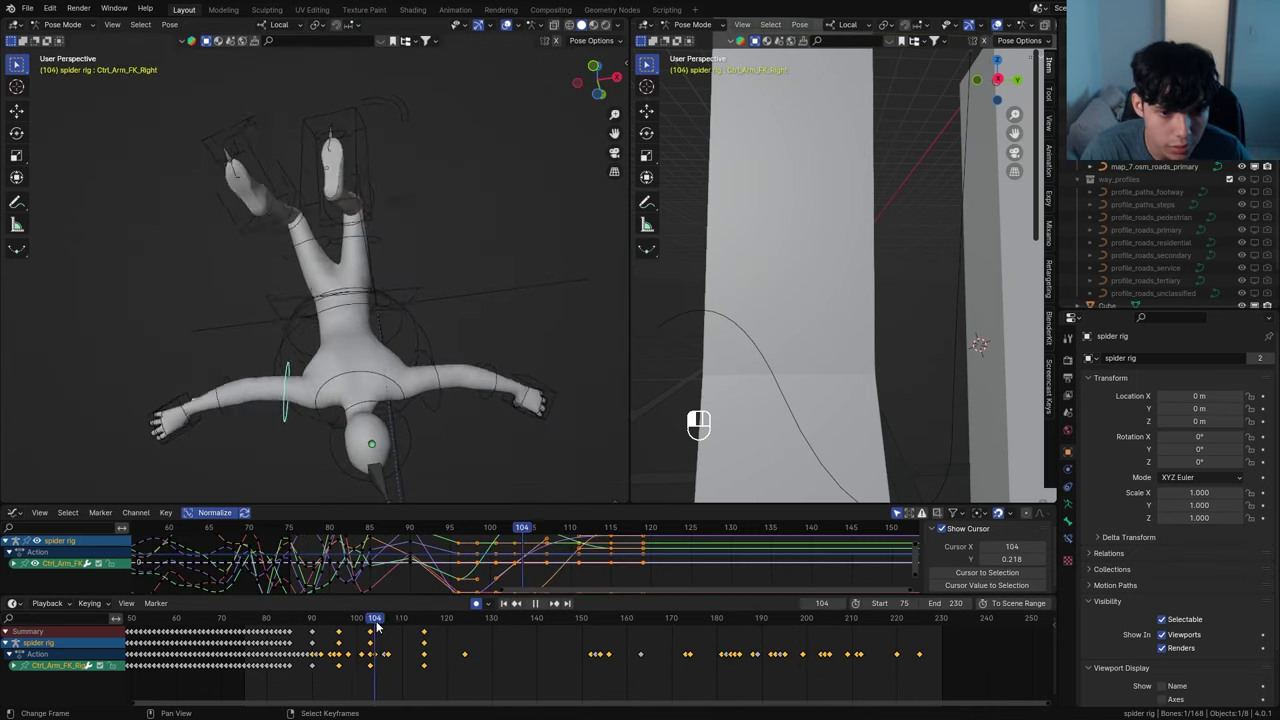
Rotate the left arm FK control about its local X axis at frame 126, and check the arms' motion up to frame 163
left_click_drag(375, 621, 424, 638)
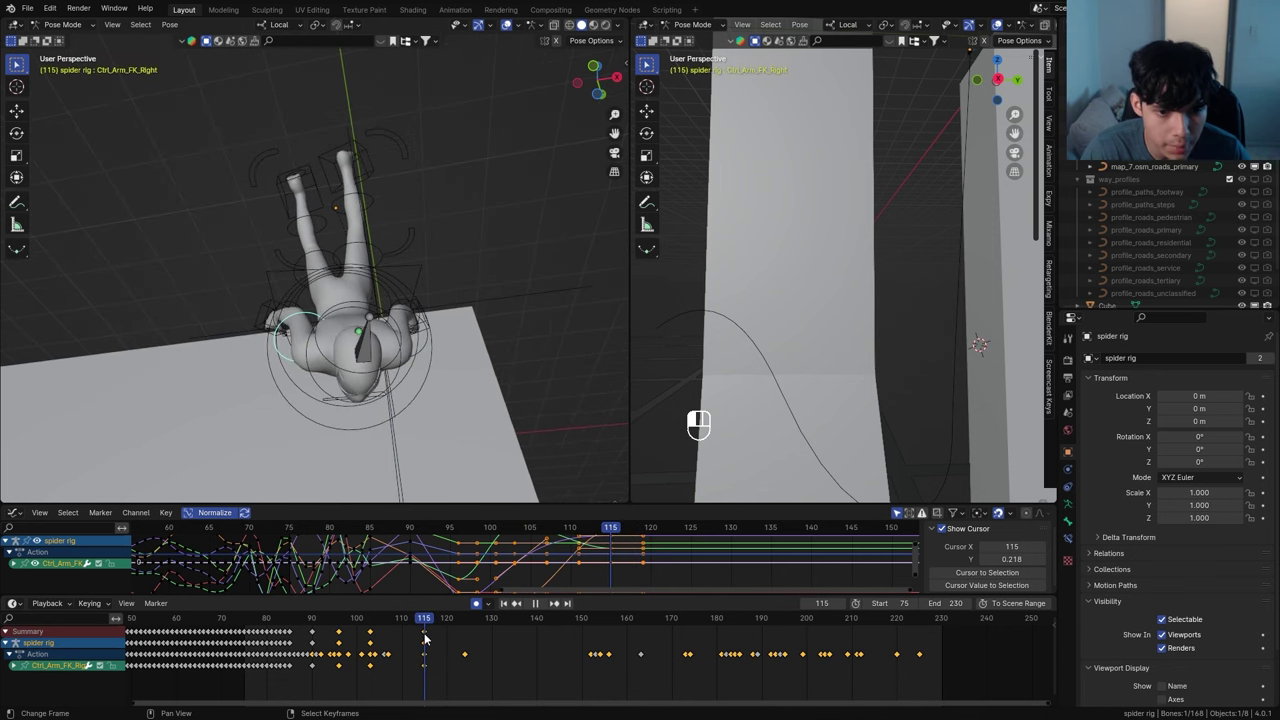
middle_click_drag(359, 343, 312, 338)
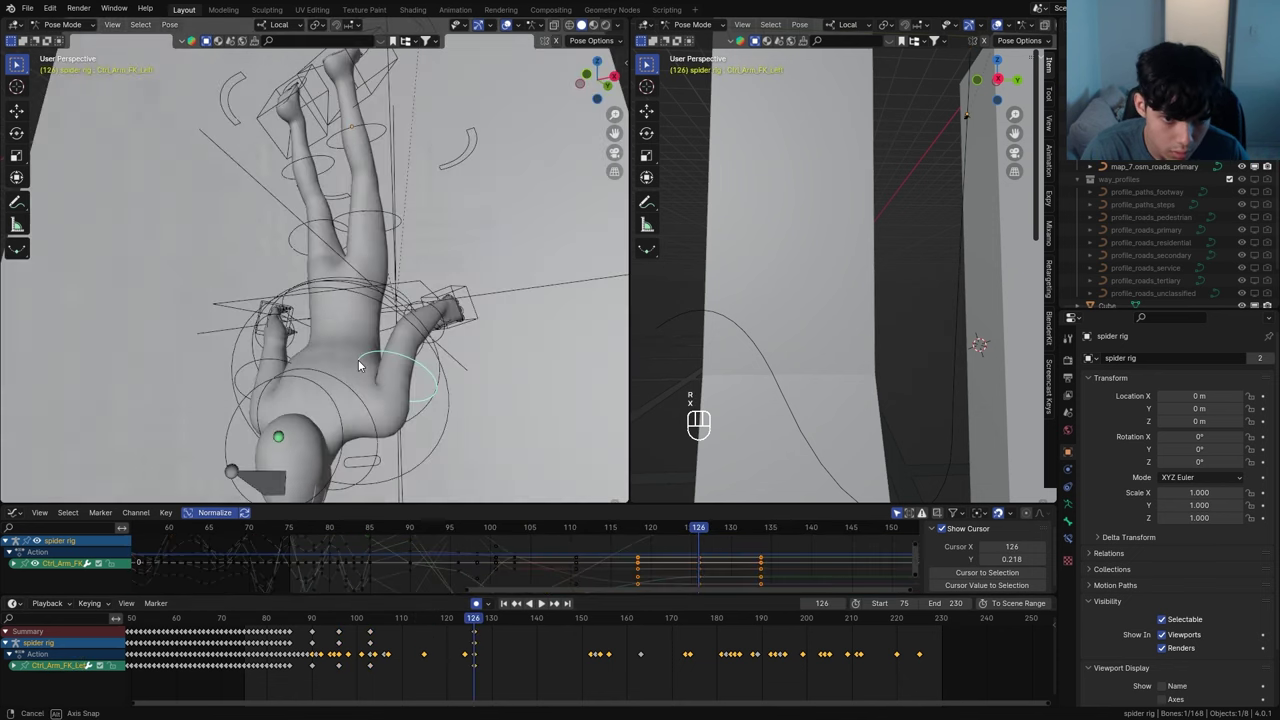
middle_click_drag(360, 363, 317, 300)
left_click_drag(564, 629, 569, 629)
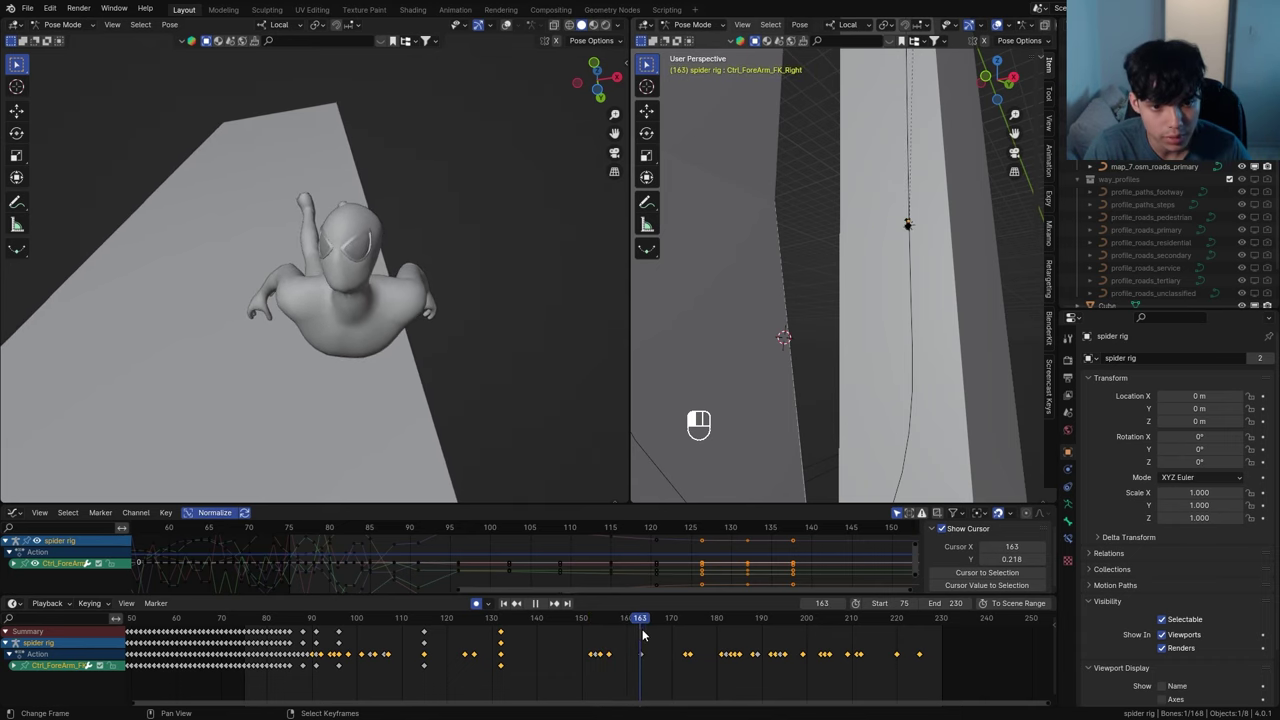
left_click_drag(639, 636, 610, 632)
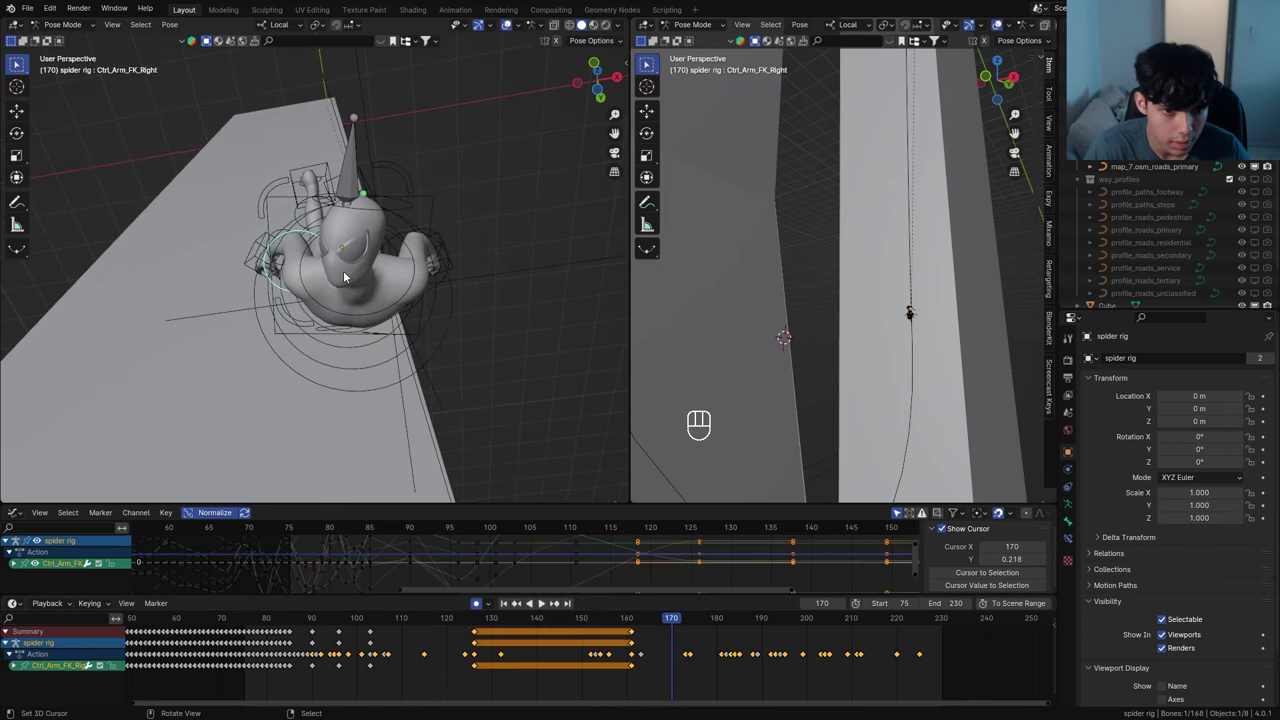
Extend the right arm outward at frame 170 by rotating its upper-arm FK control about the local Z and X axes
key("r")
key("z")
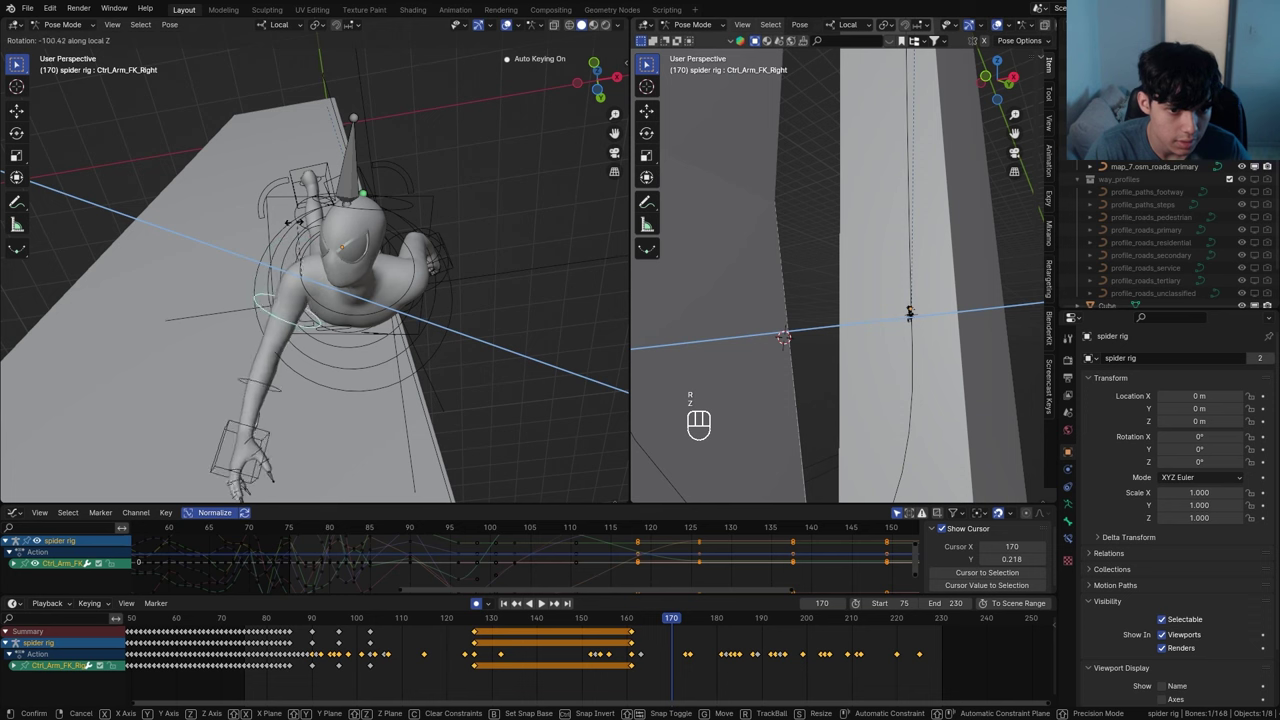
left_click(281, 247)
key("r")
key("x")
left_click(384, 273)
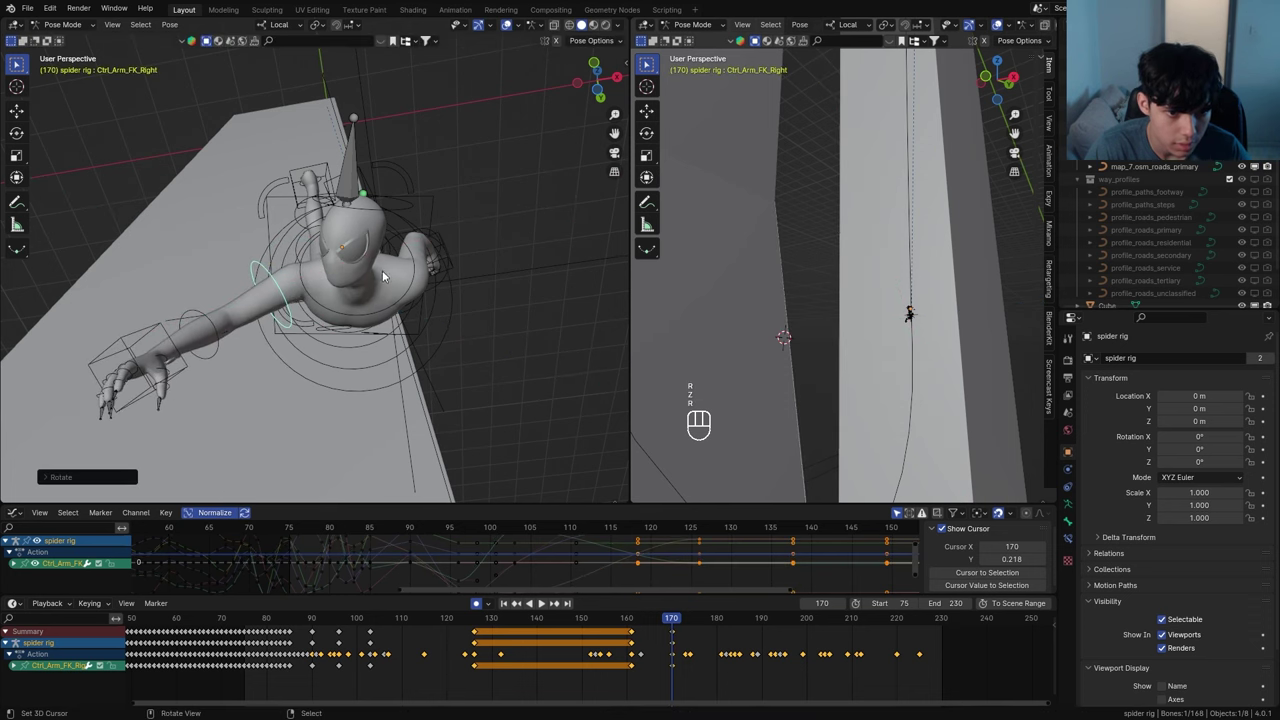
key("r")
left_click(390, 280)
Bend the right forearm FK control about its local Z axis at frame 170, checking the reach from frame 162
left_click_drag(671, 618, 657, 618)
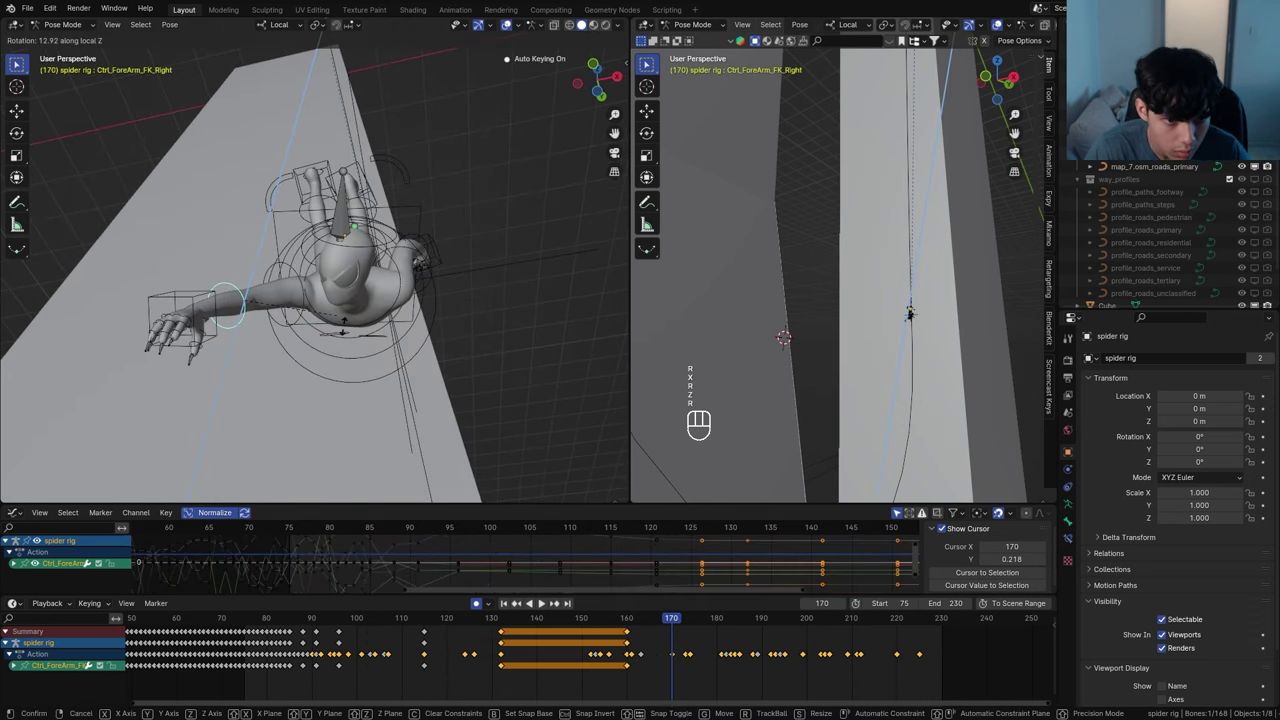
left_click(372, 330)
left_click_drag(667, 645, 641, 648)
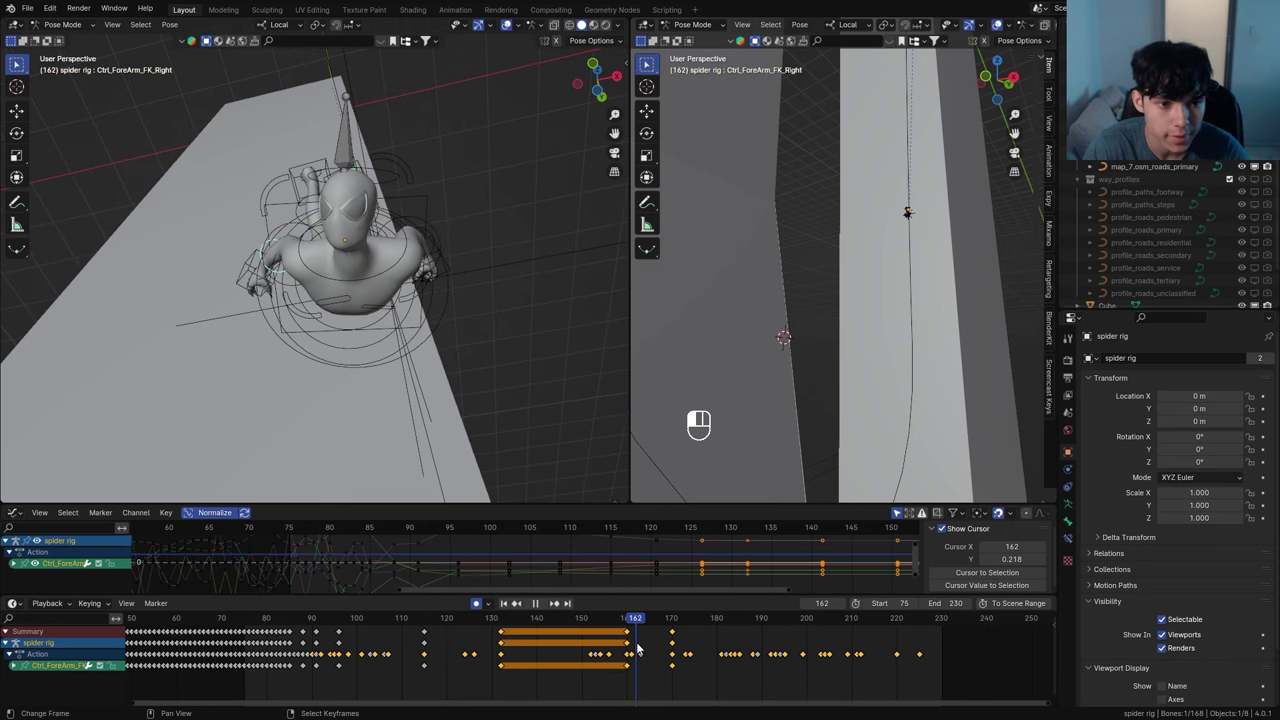
key("r")
key("z")
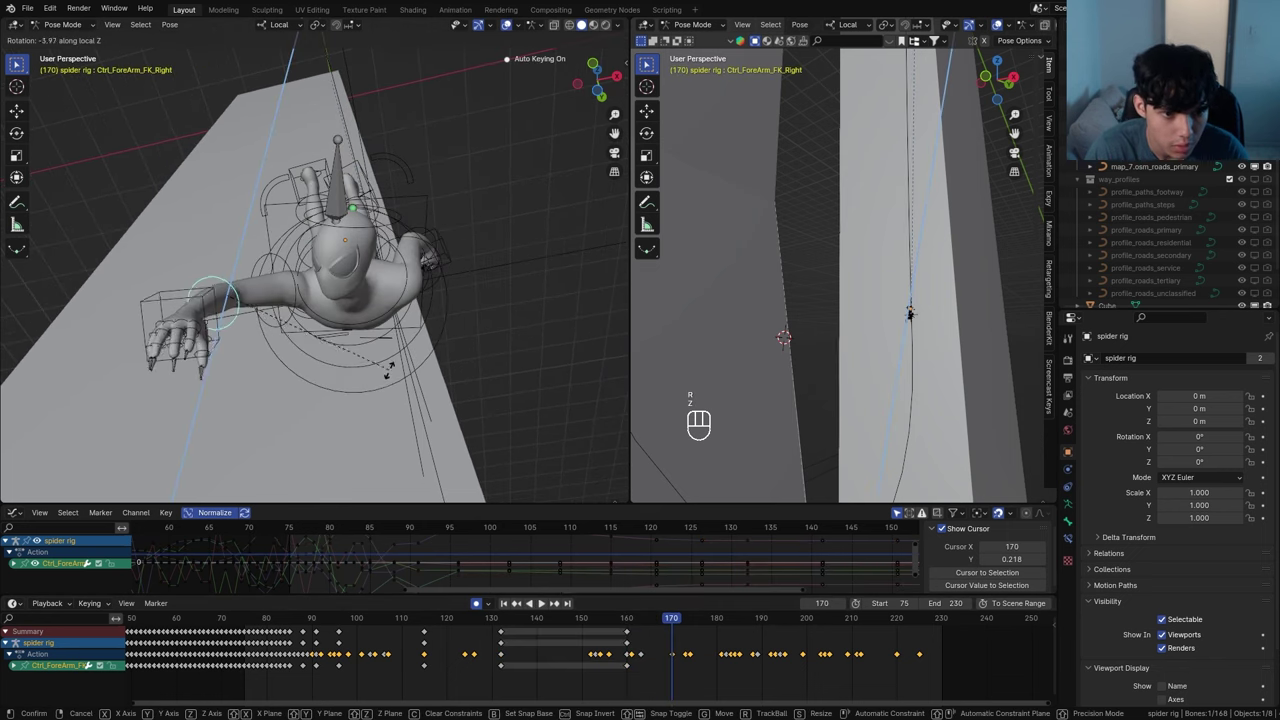
left_click(382, 293)
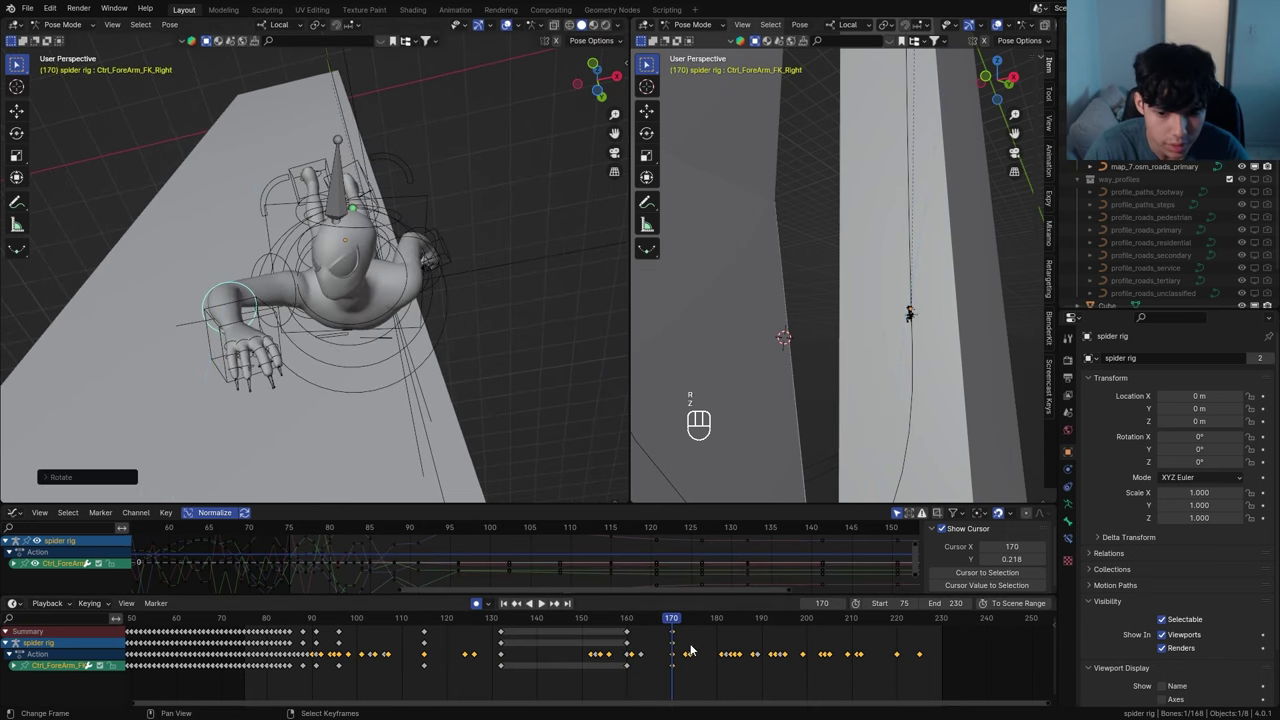
Rotate the right arm FK control about its local Z axis at frame 174 and play back the reach
left_click_drag(671, 622, 686, 631)
key("r")
key("z")
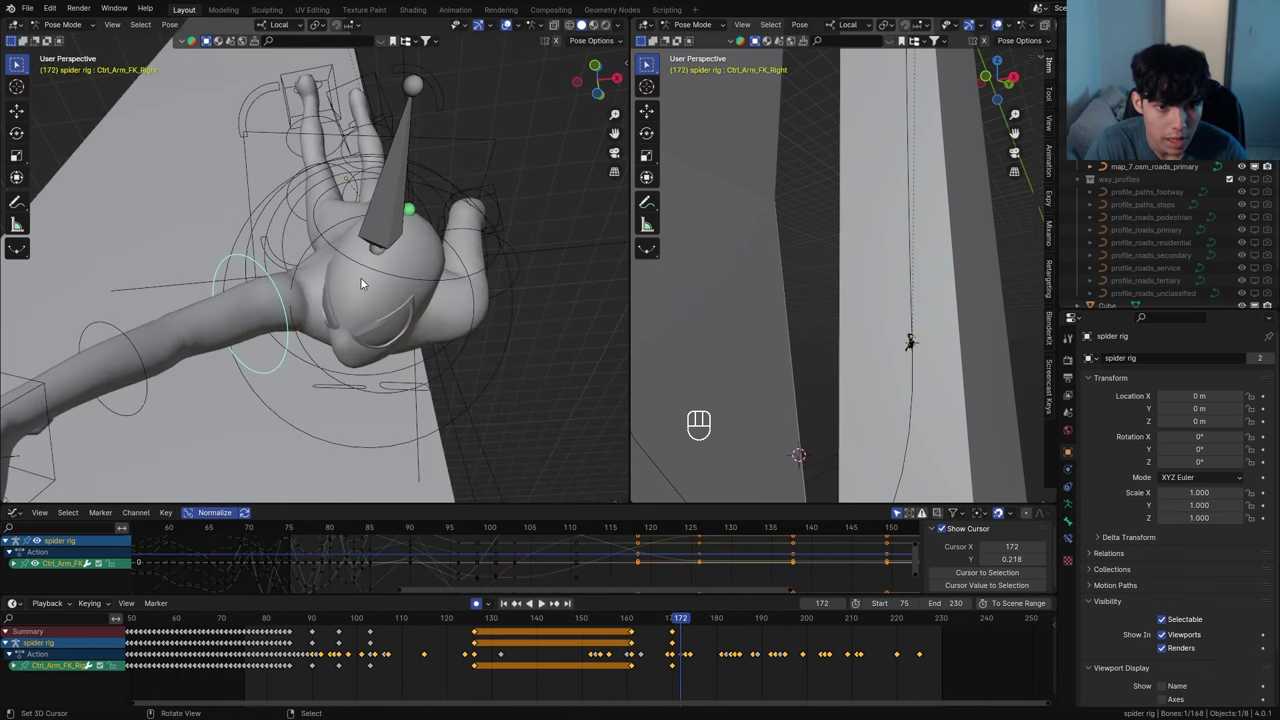
scroll(360, 279, "down", 3)
middle_click_drag(371, 294, 430, 318)
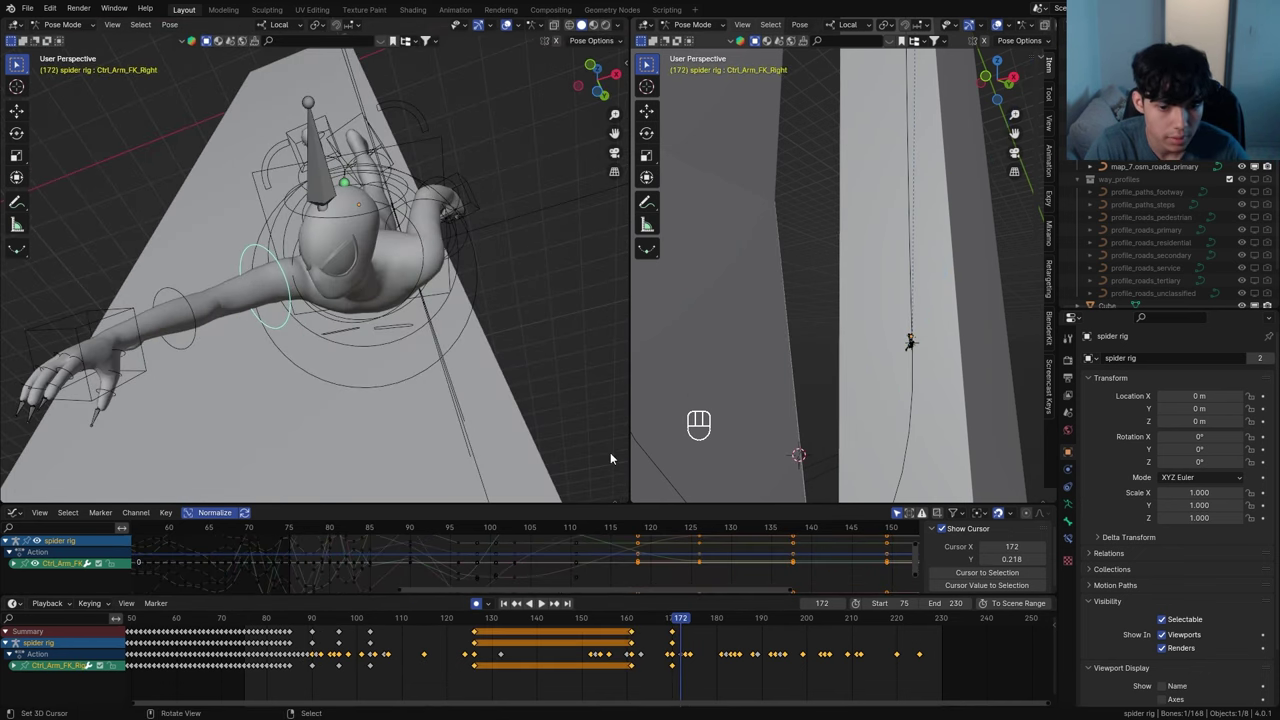
key("space")
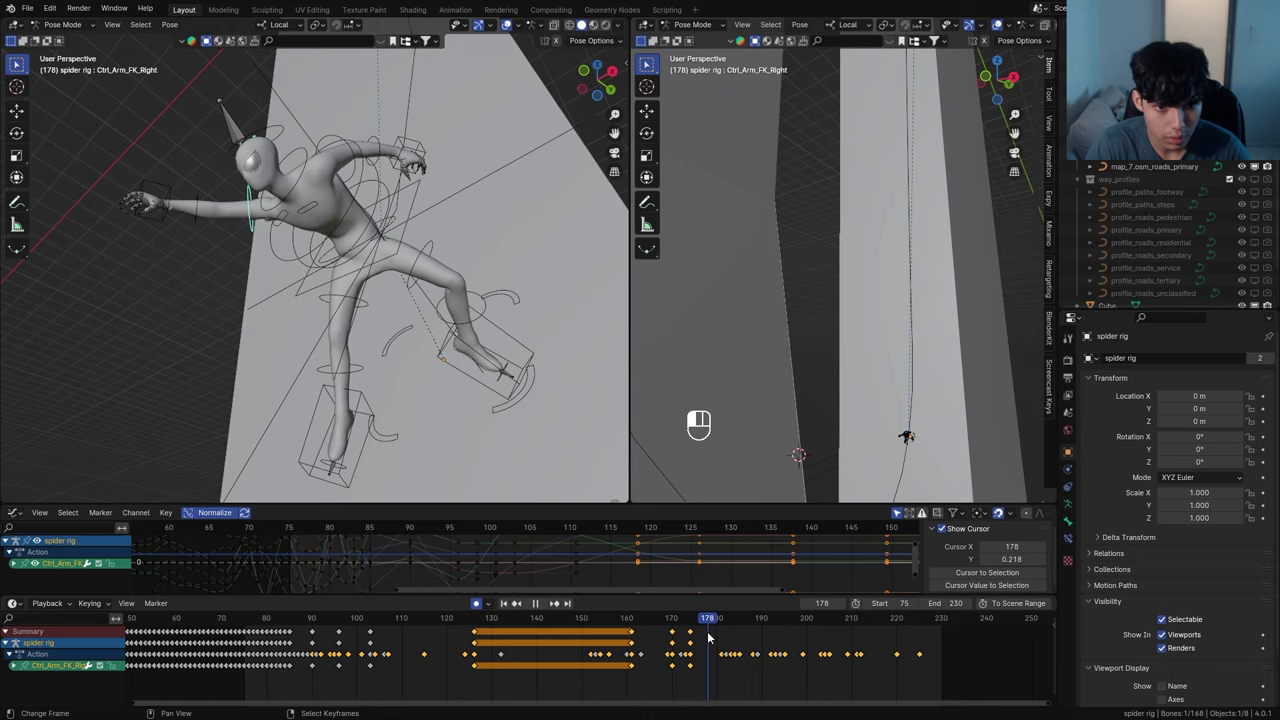
Swing the right arm FK control about its local X axis at frame 179
left_click_drag(697, 637, 708, 637)
key("r")
key("x")
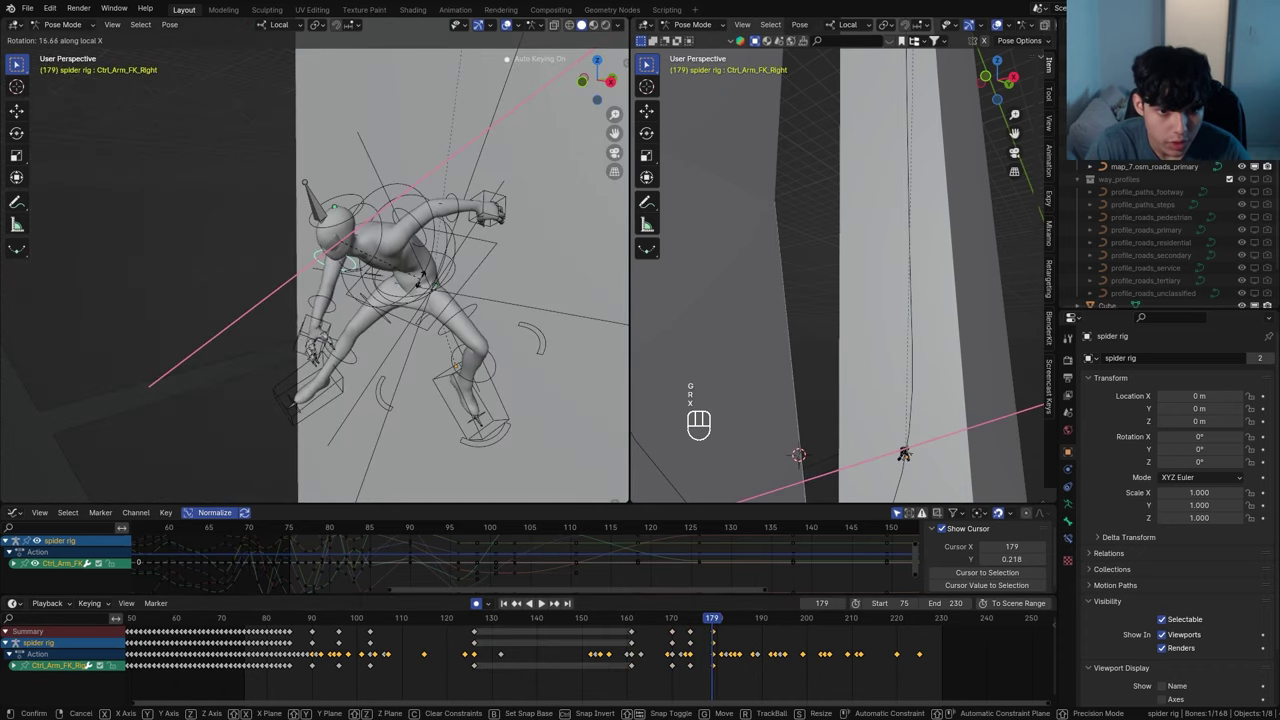
left_click(394, 268)
scroll(394, 268, "down", 6)
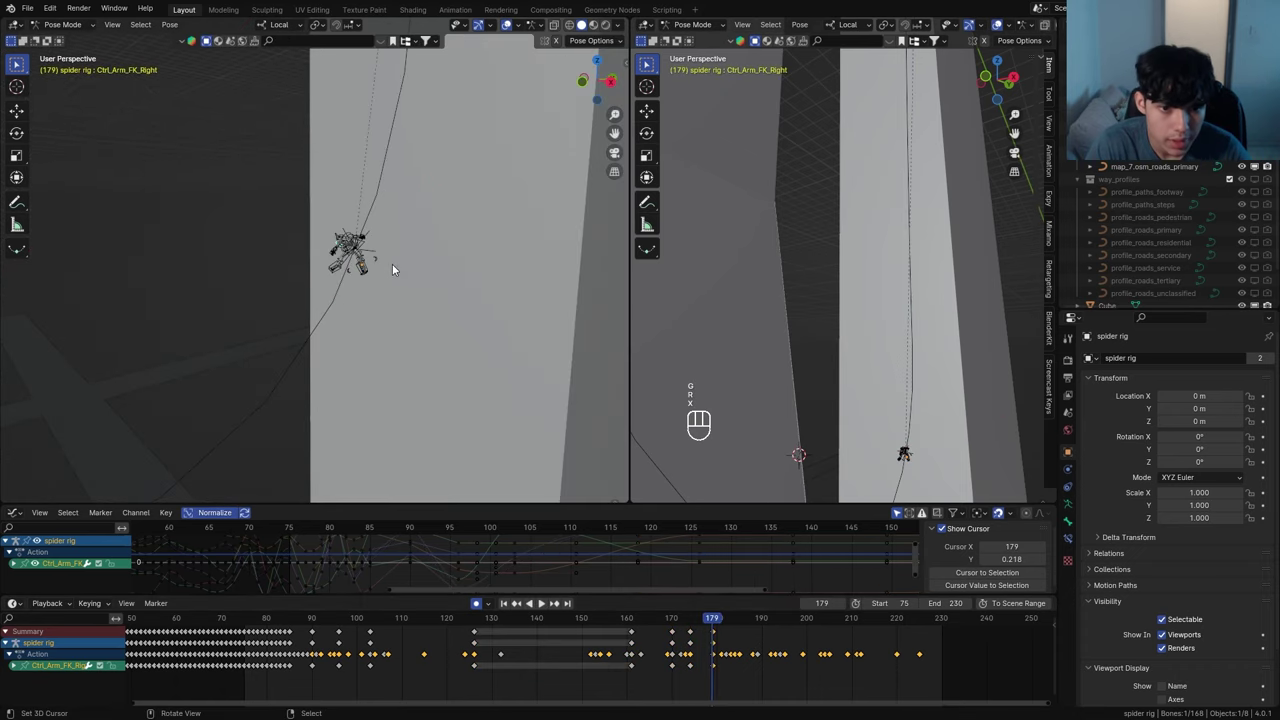
Rotate the right arm FK control at frames 186 and 192, turning it about its local X axis at frame 192
scroll(369, 267, "up", 8)
middle_click_drag(368, 268, 513, 347)
left_click_drag(757, 638, 822, 655)
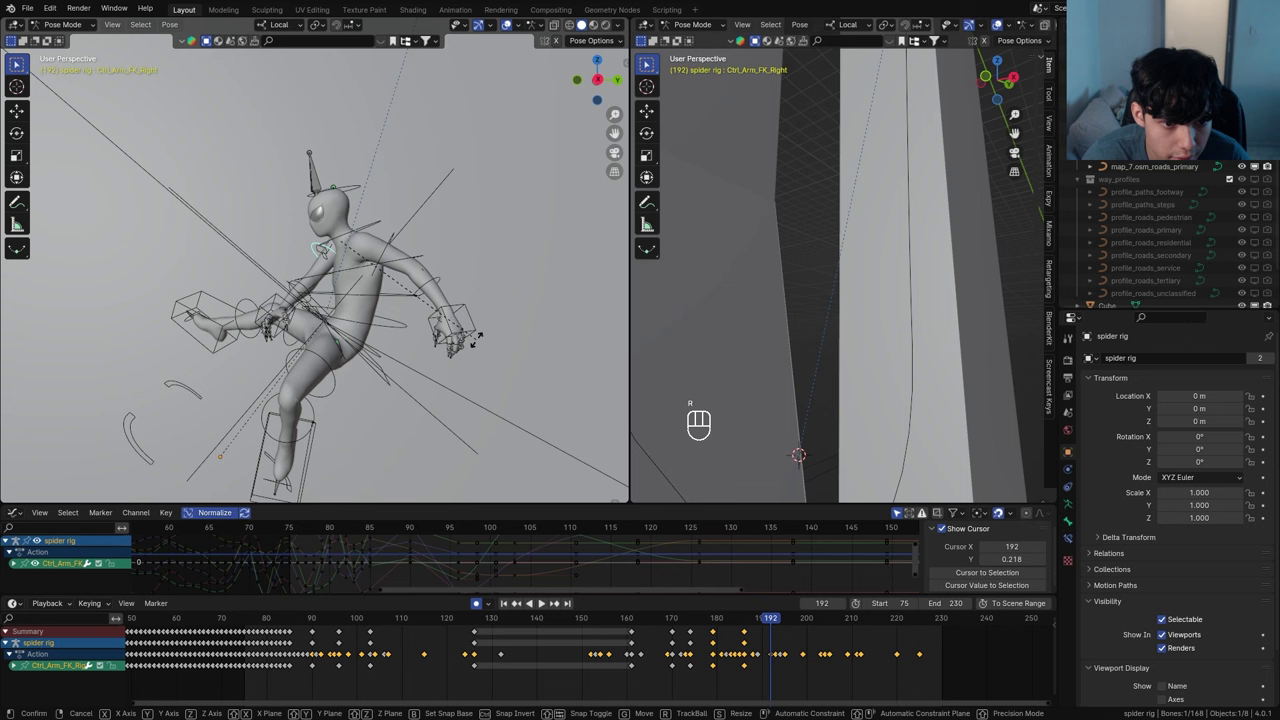
key("x")
left_click(468, 331)
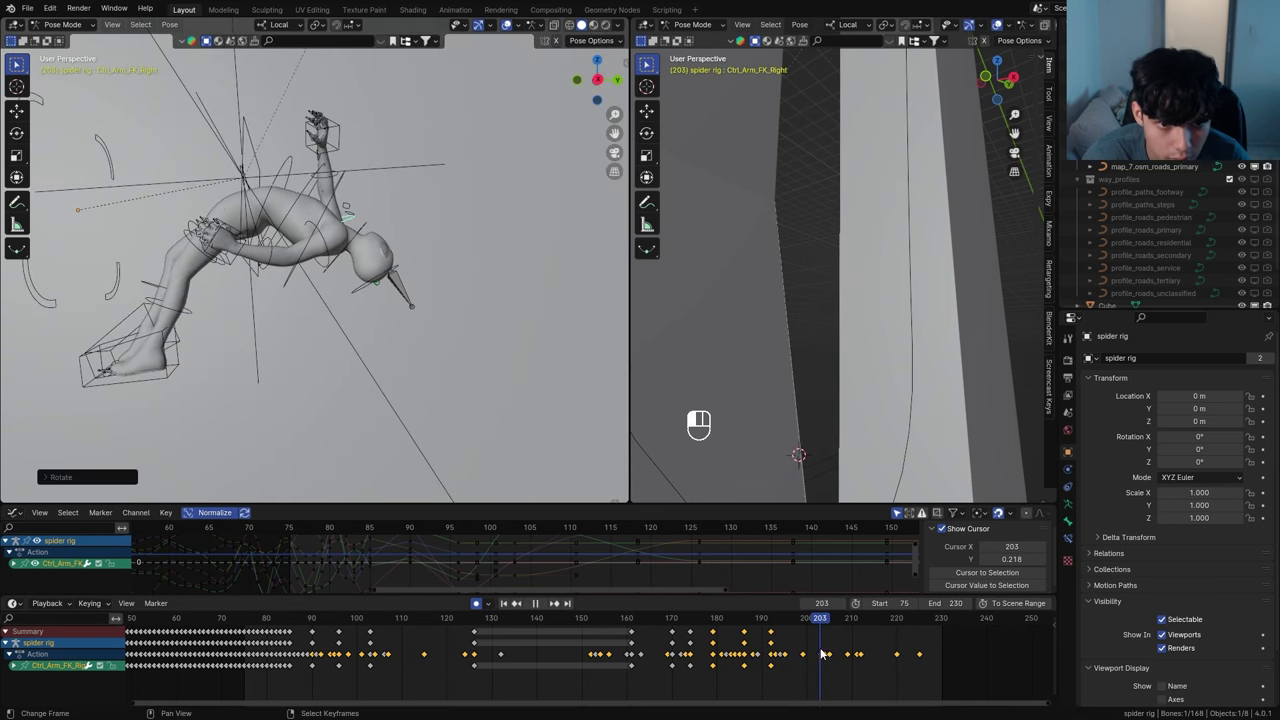
Rotate the right arm FK control about its local Z axis at frame 203, and scrub through its motion from frame 171
key("x")
right_click(289, 226)
middle_click_drag(289, 226, 489, 274)
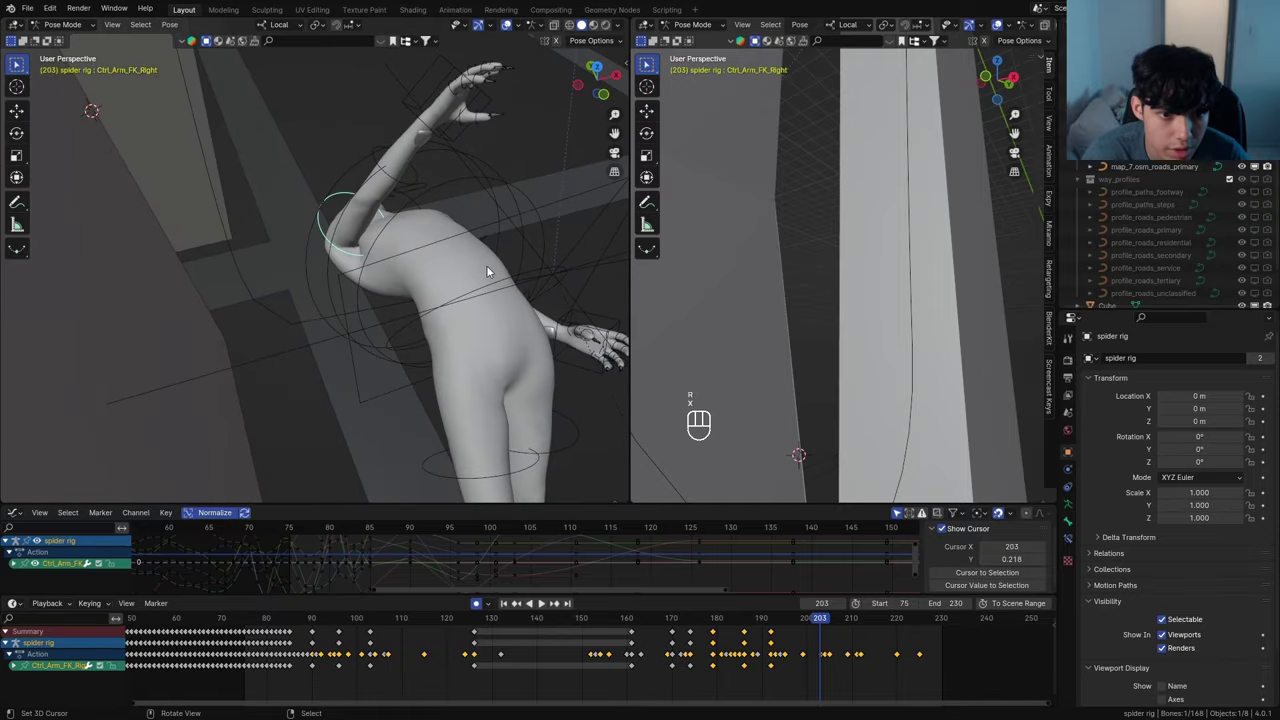
key("r")
key("z")
left_click(415, 187)
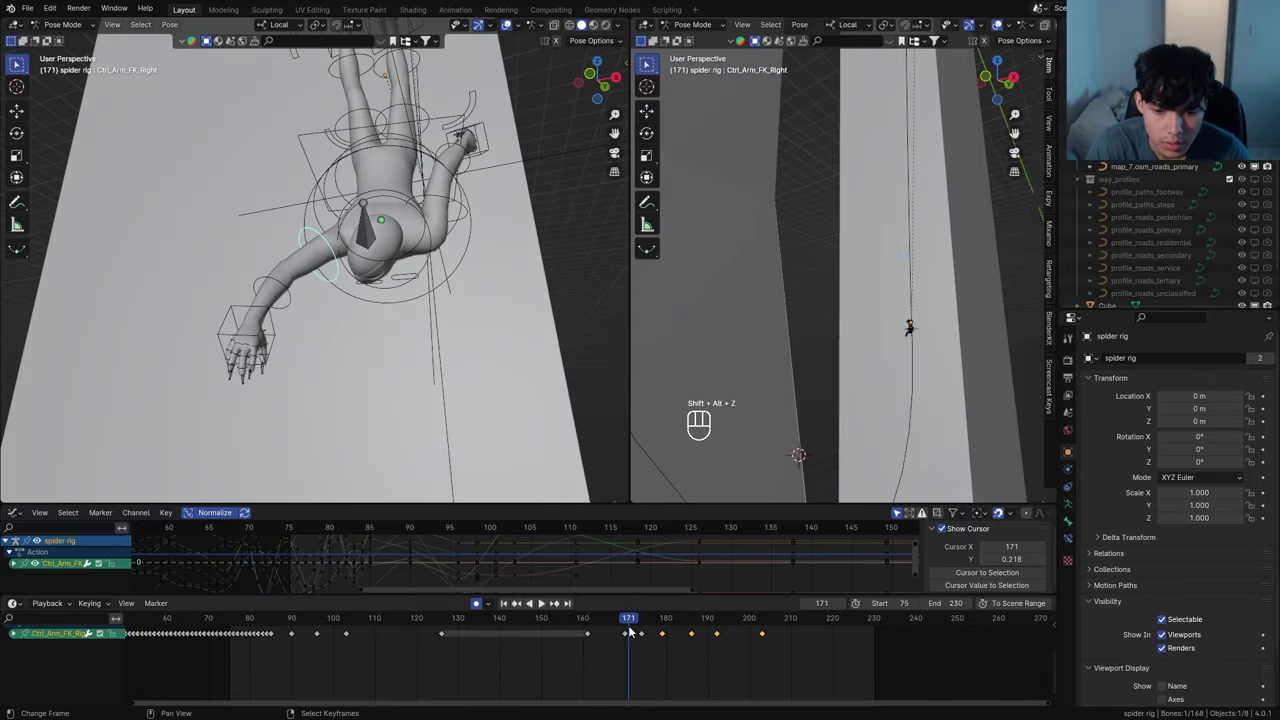
left_click_drag(630, 632, 757, 630)
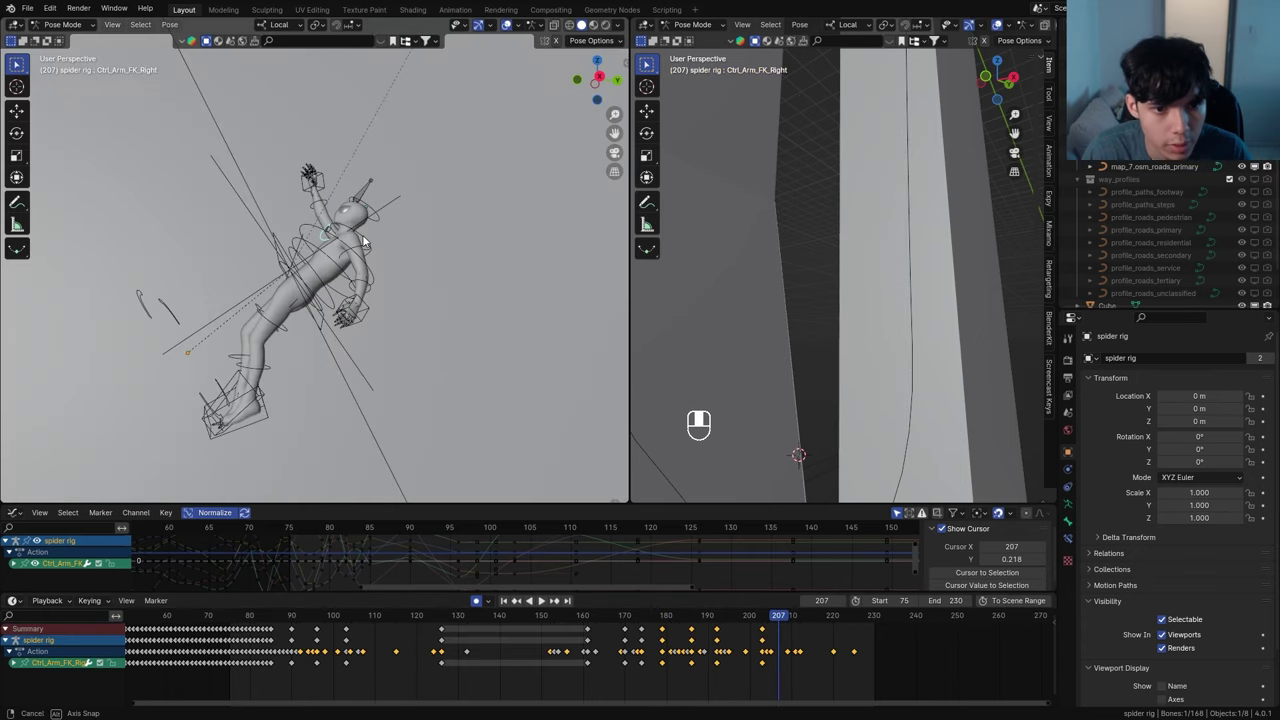
Adjust the raised right arm at frame 207 with FK rotations about the local X and Z axes
middle_click_drag(365, 242, 466, 188)
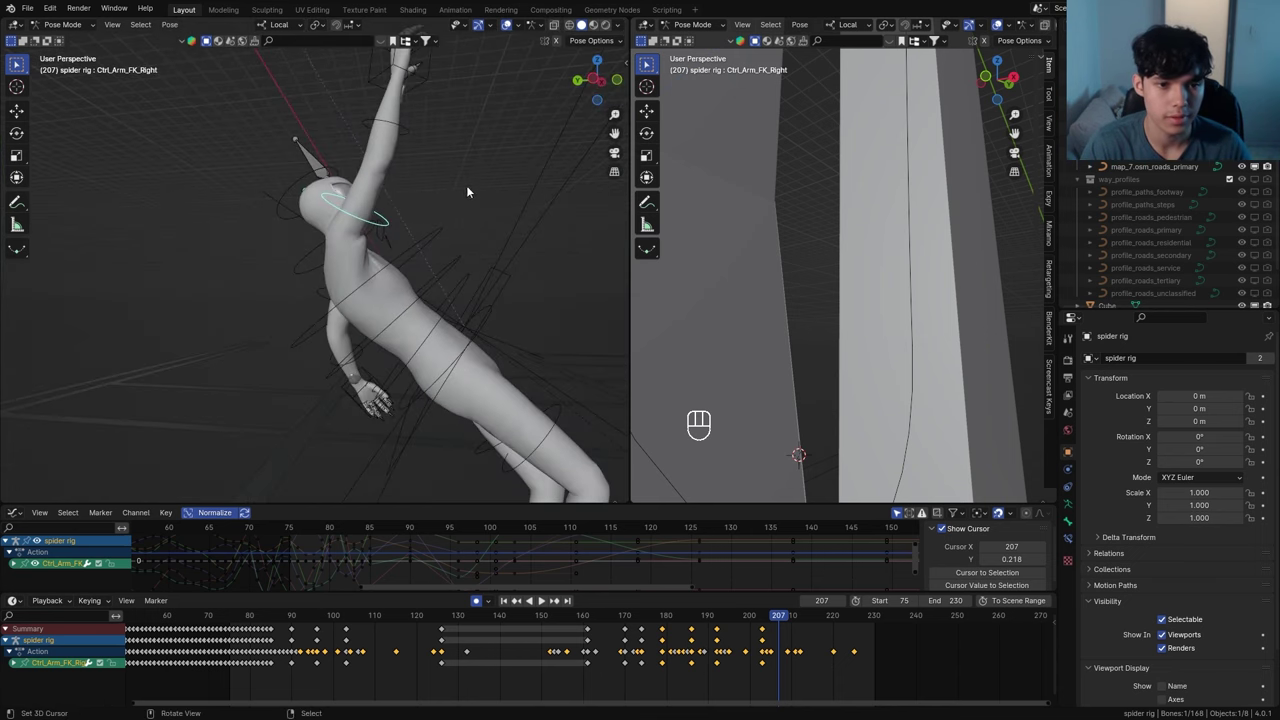
key("r")
key("x")
left_click(393, 248)
middle_click_drag(391, 247, 438, 148)
left_click(383, 159)
key("r")
key("z")
Rotate the left arm FK control about its local Y axis at frame 183 and its local Z axis at frame 190
left_click_drag(508, 621, 545, 625)
left_click_drag(546, 626, 558, 626)
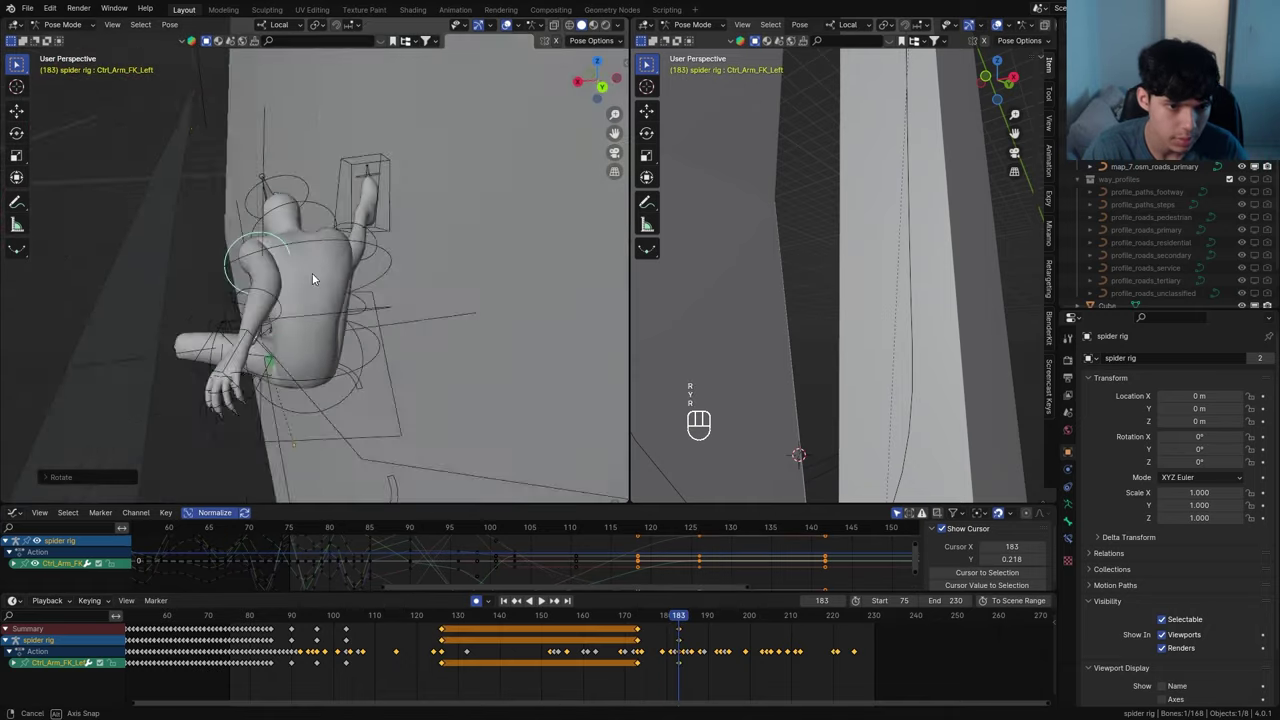
key("r")
key("z")
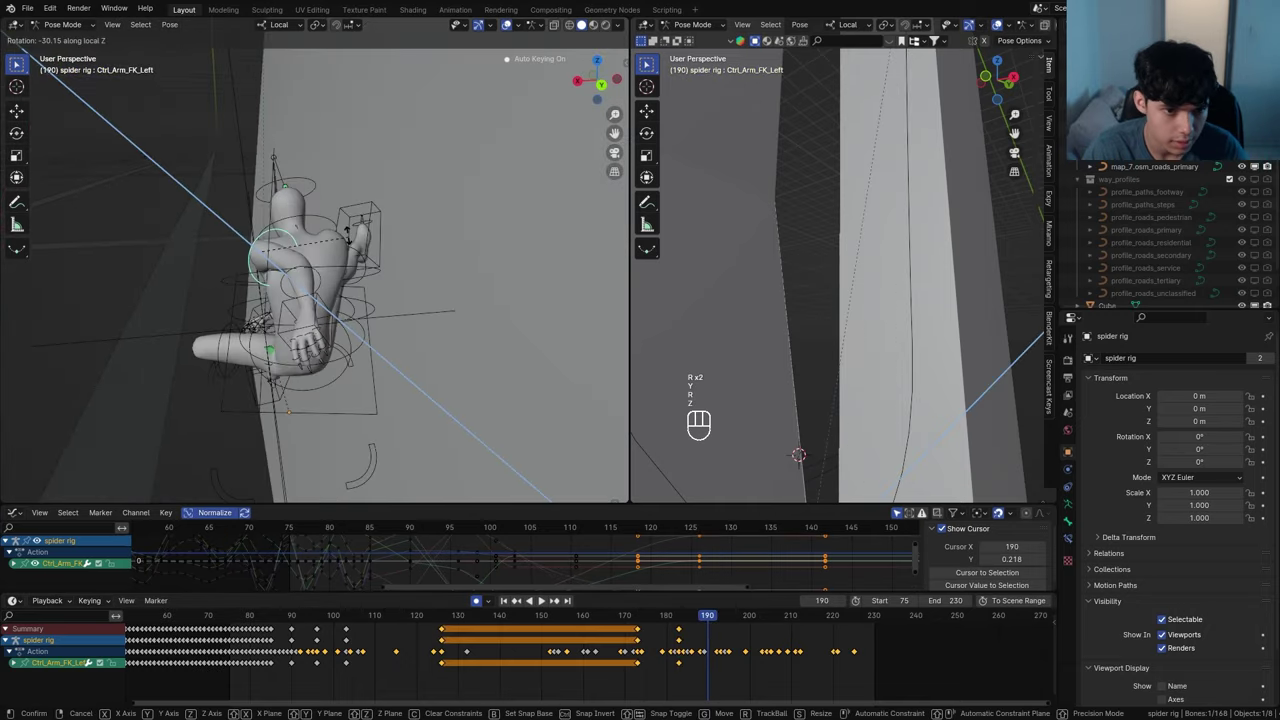
left_click(347, 235)
left_click_drag(711, 632, 738, 641)
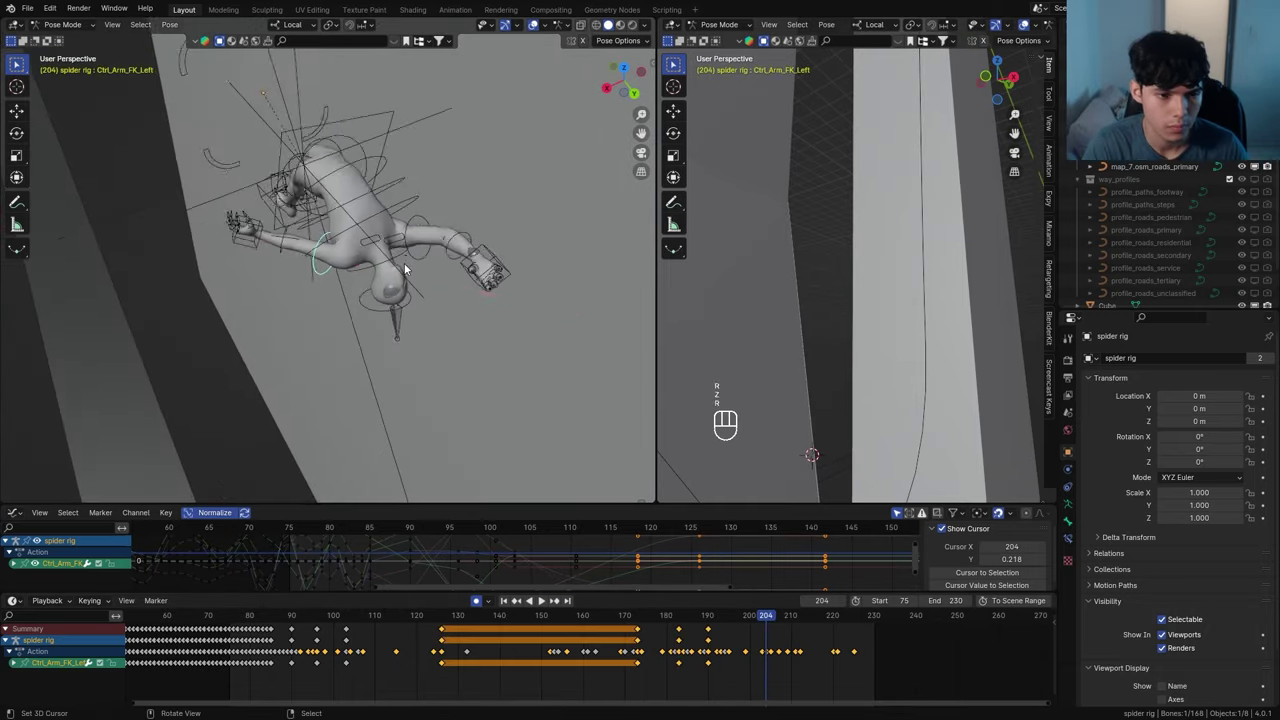
Rotate the head control about its local X axis at frame 230 and play back the animation
middle_click_drag(392, 268, 386, 202)
middle_click_drag(386, 270, 347, 300)
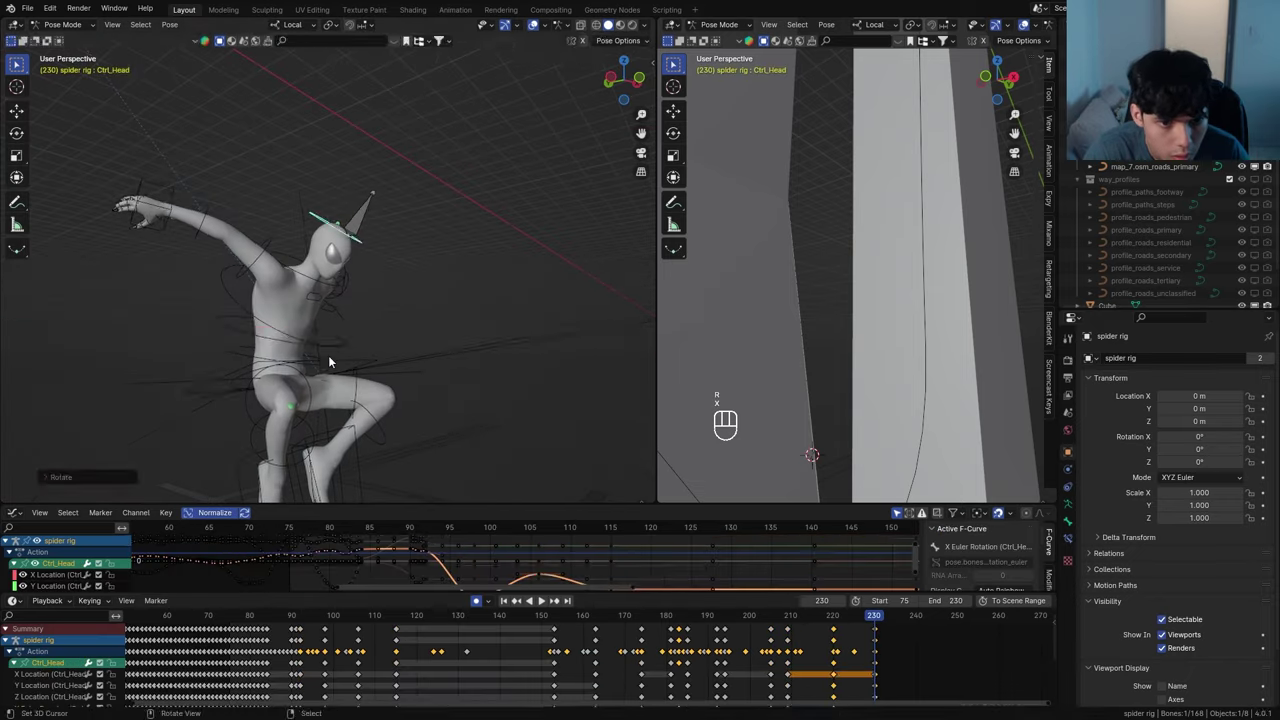
key("space")
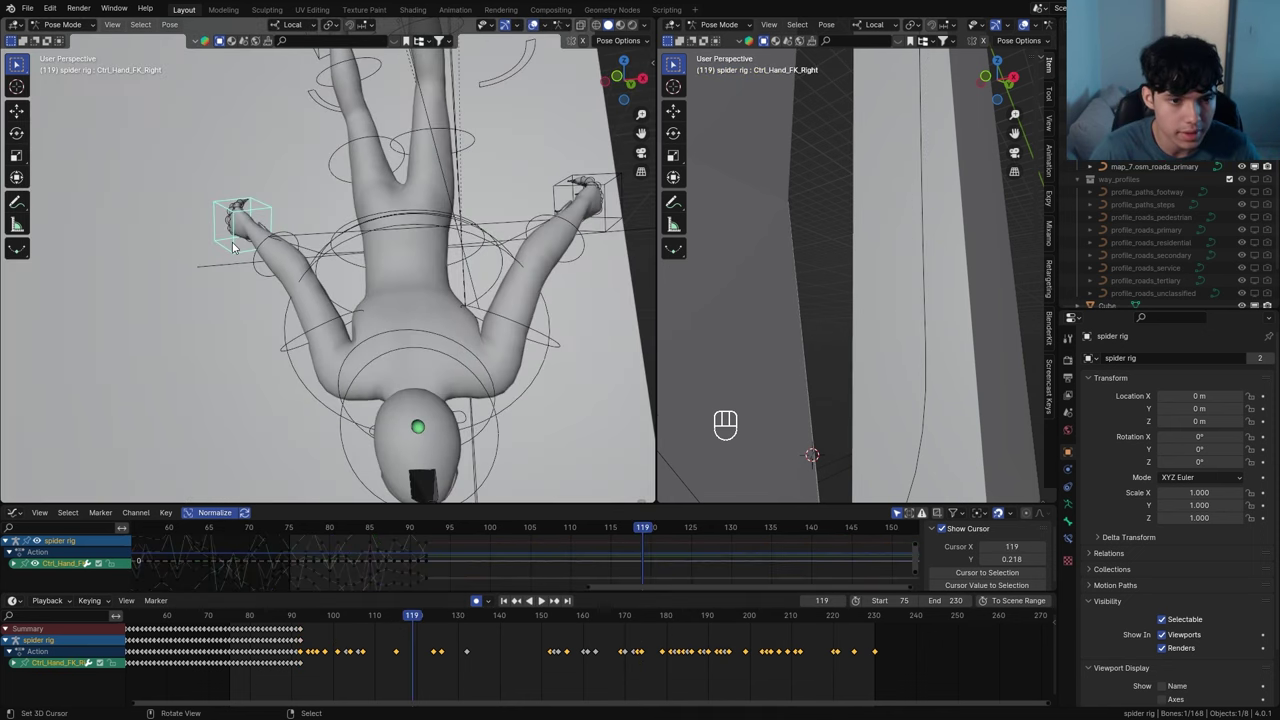
Rotate the right hand FK control about its local Z axis at frame 172
left_click_drag(428, 623, 435, 623)
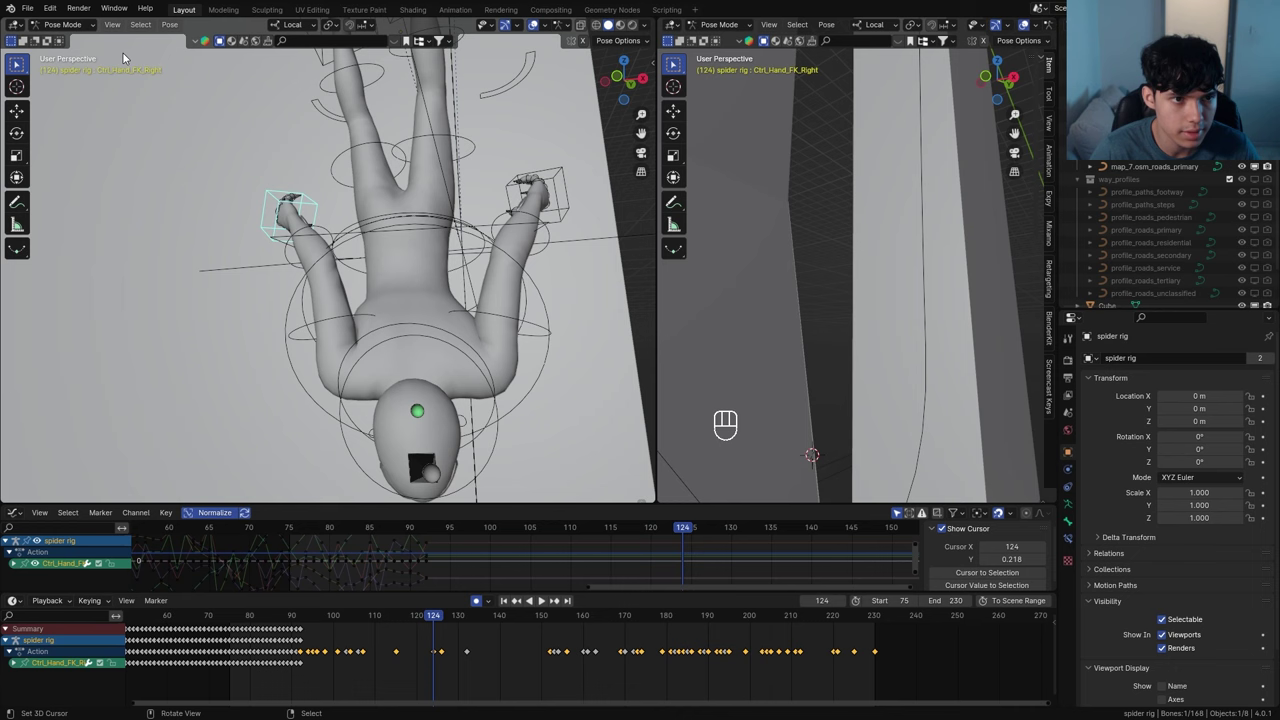
left_click(112, 24)
mouse_move(170, 220)
left_click(320, 290)
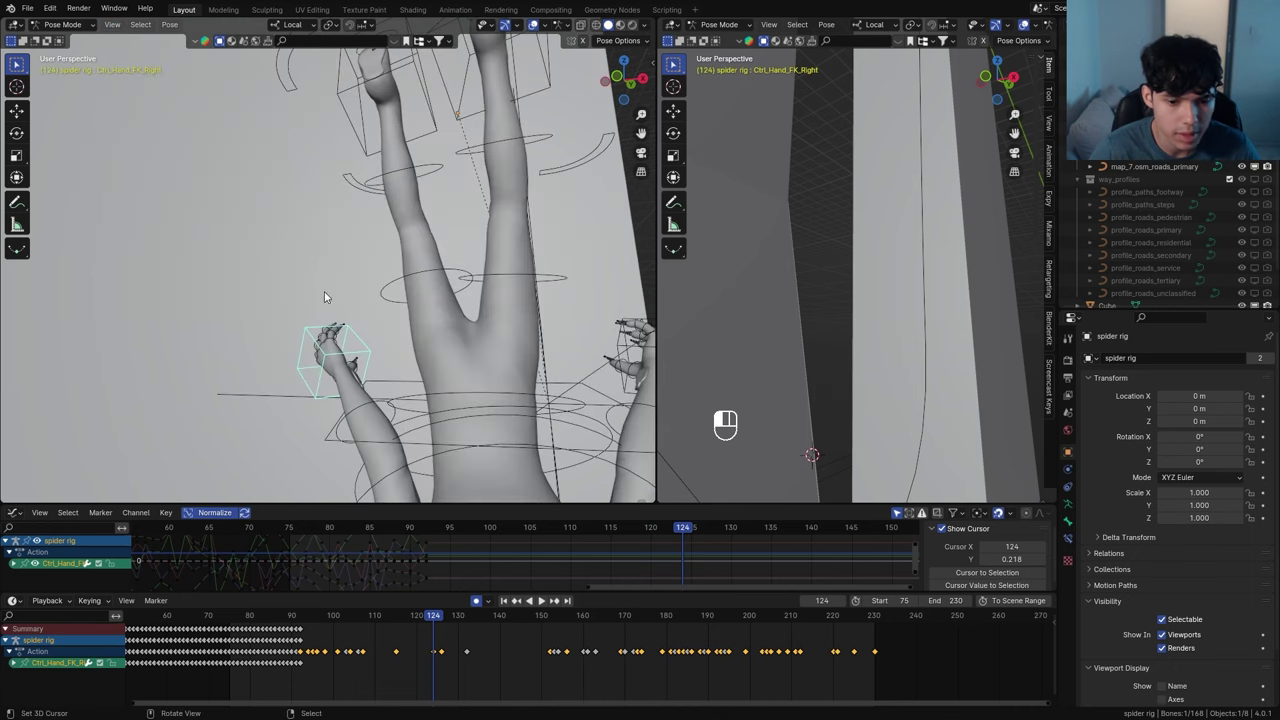
left_click_drag(411, 675, 610, 620)
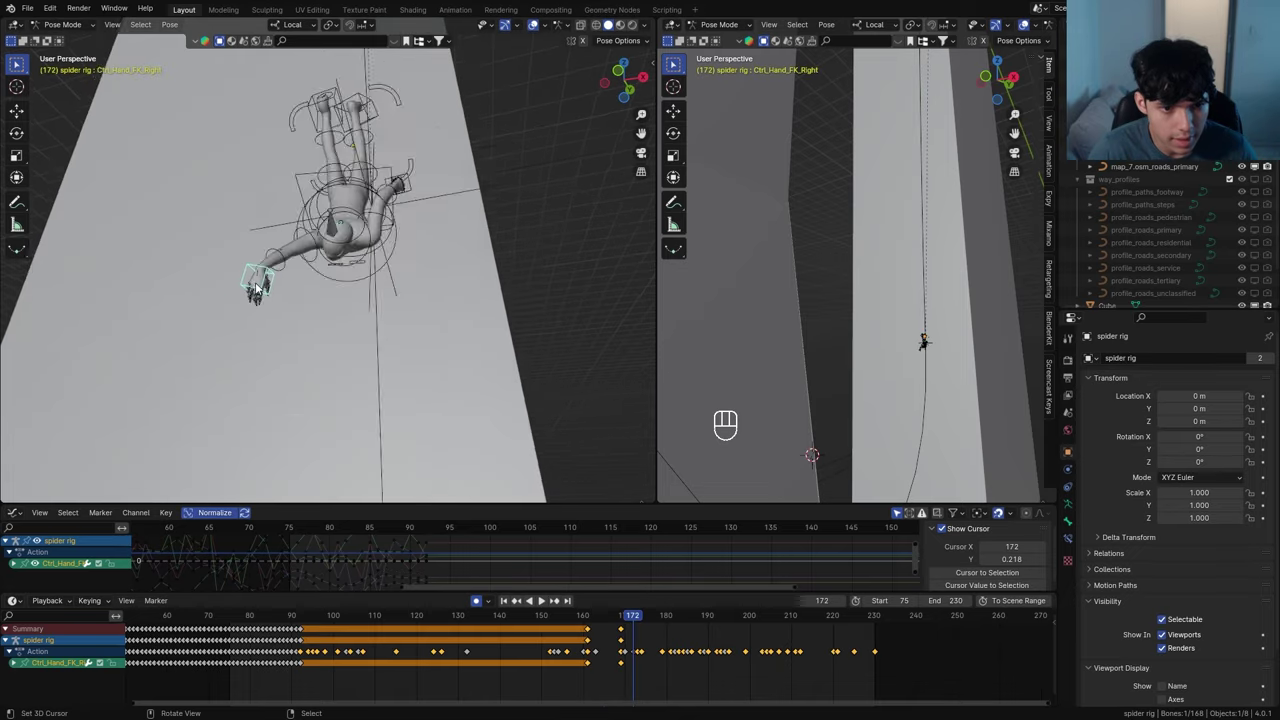
scroll(256, 288, "up", 6)
key("r")
key("z")
key("z")
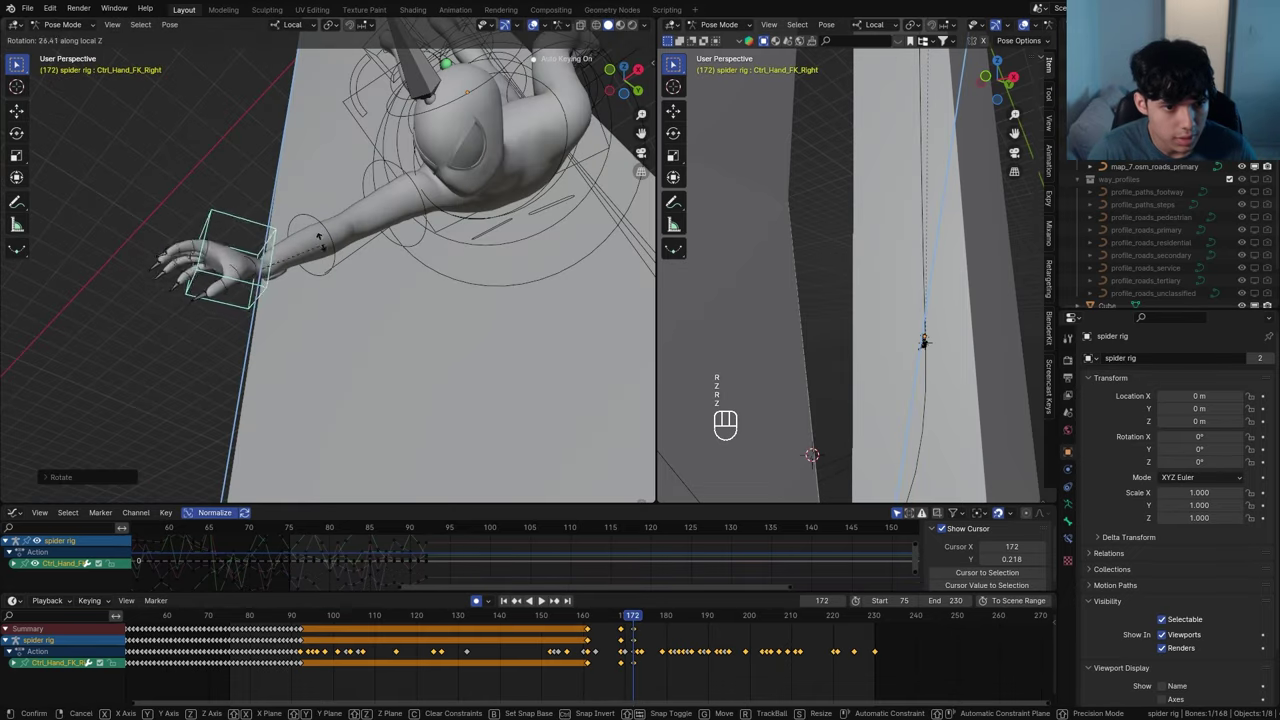
left_click(307, 250)
left_click(316, 235)
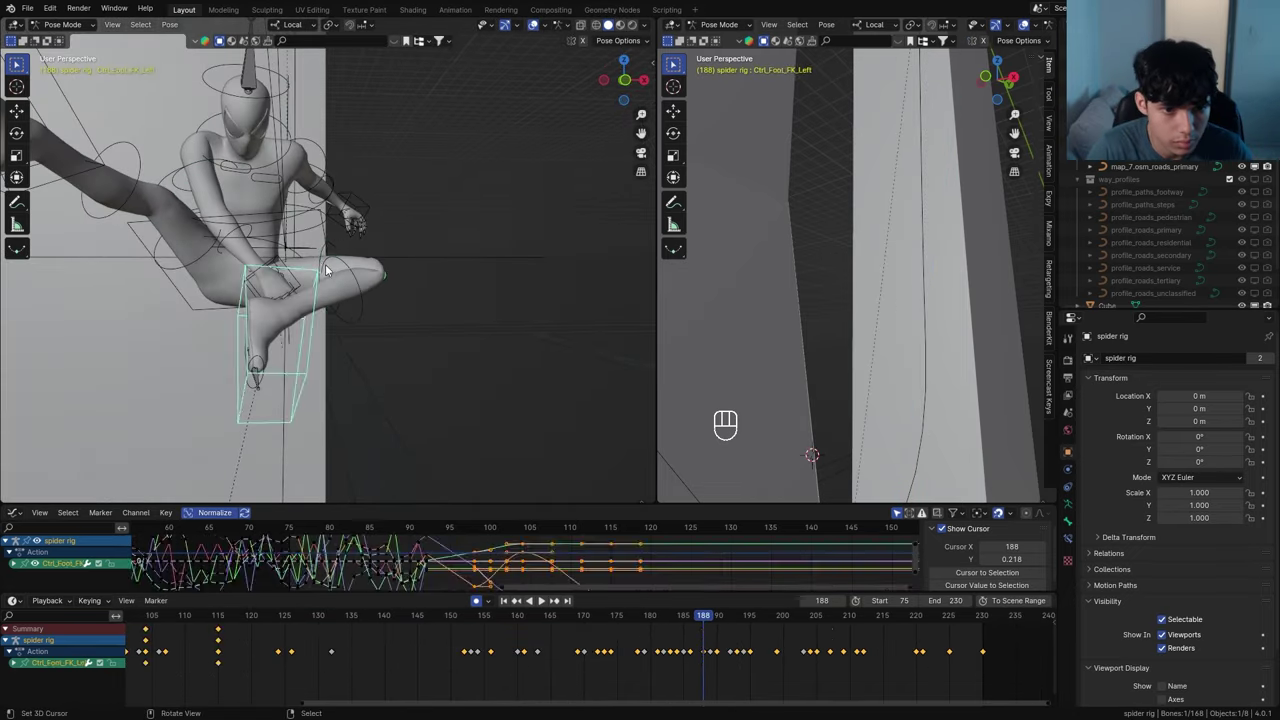
Rotate the left hand FK control about its local Z and Y axes at frame 184
left_click_drag(706, 617, 665, 632)
key("space")
key("space")
key("space")
key("shift+alt+z")
left_click(435, 310)
left_click_drag(492, 616, 509, 642)
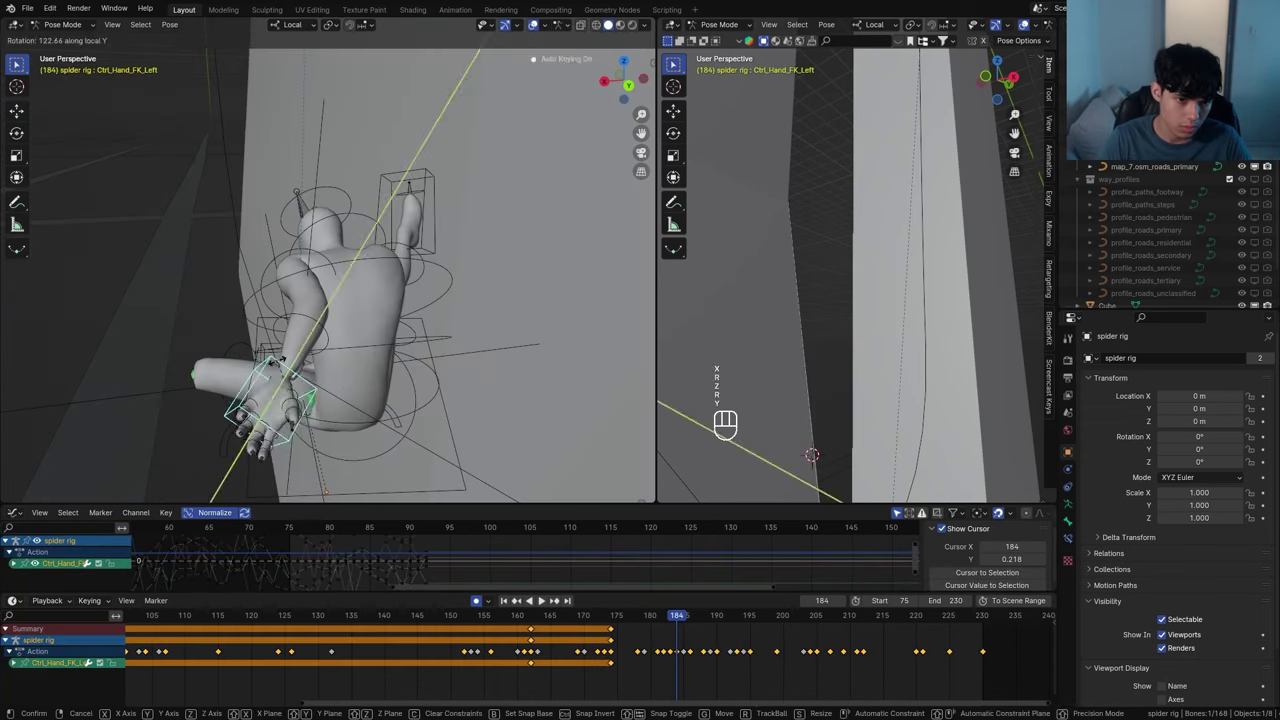
left_click(316, 355)
key("r")
key("y")
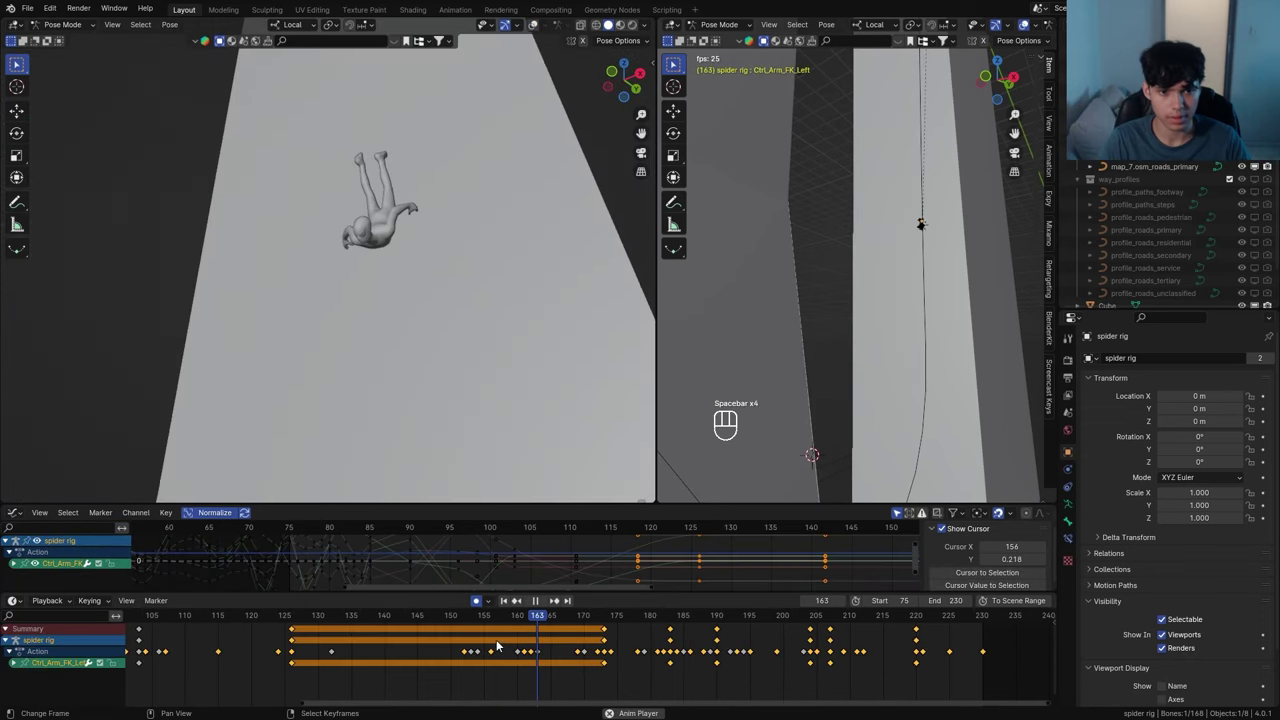
Play back and scrub through the dive to check the adjusted hand motion
key("space")
key("space")
left_click_drag(496, 635, 430, 636)
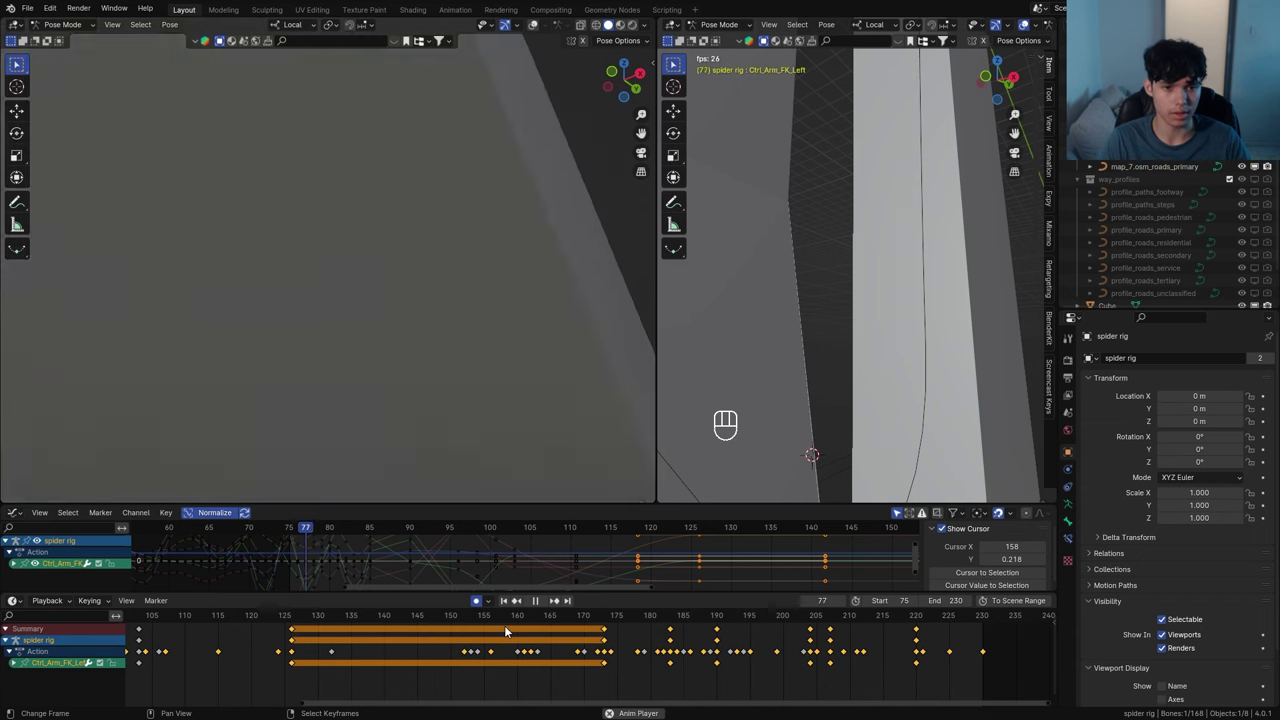
key("space")
left_click_drag(508, 632, 674, 636)
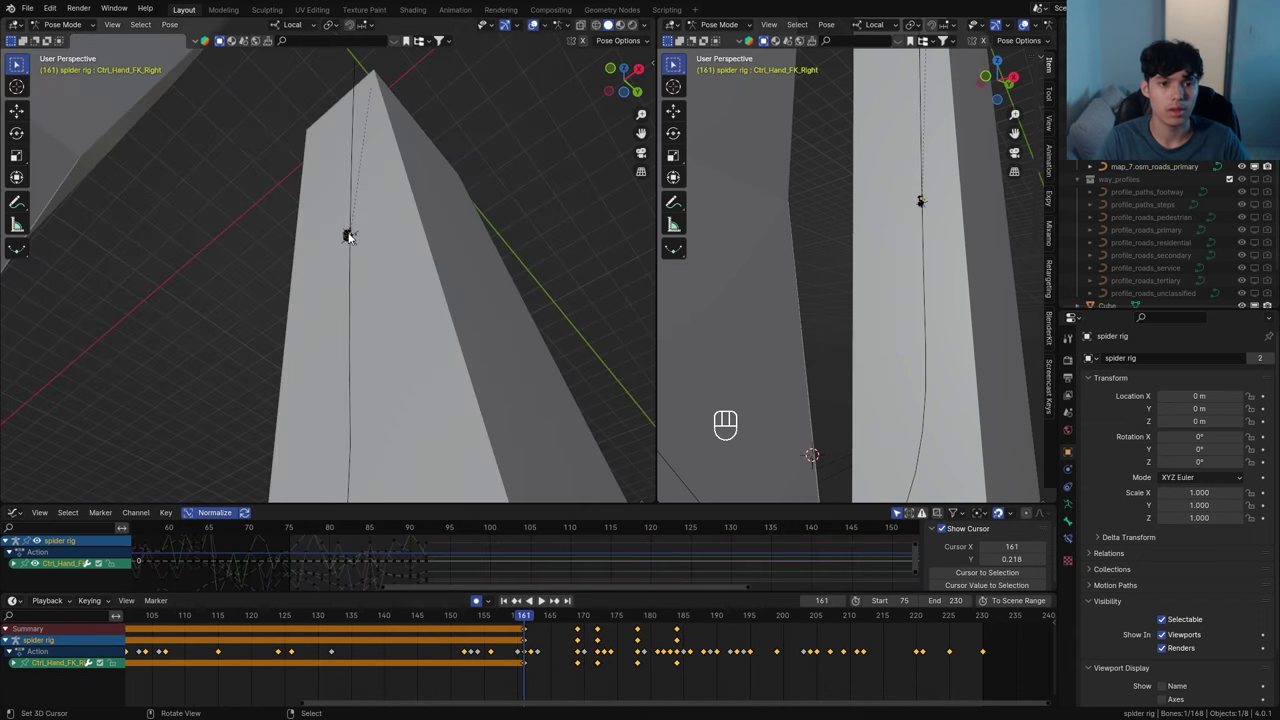
Select all finger and thumb controls of the right hand and keyframe them at frame 165
scroll(355, 238, "down", 8)
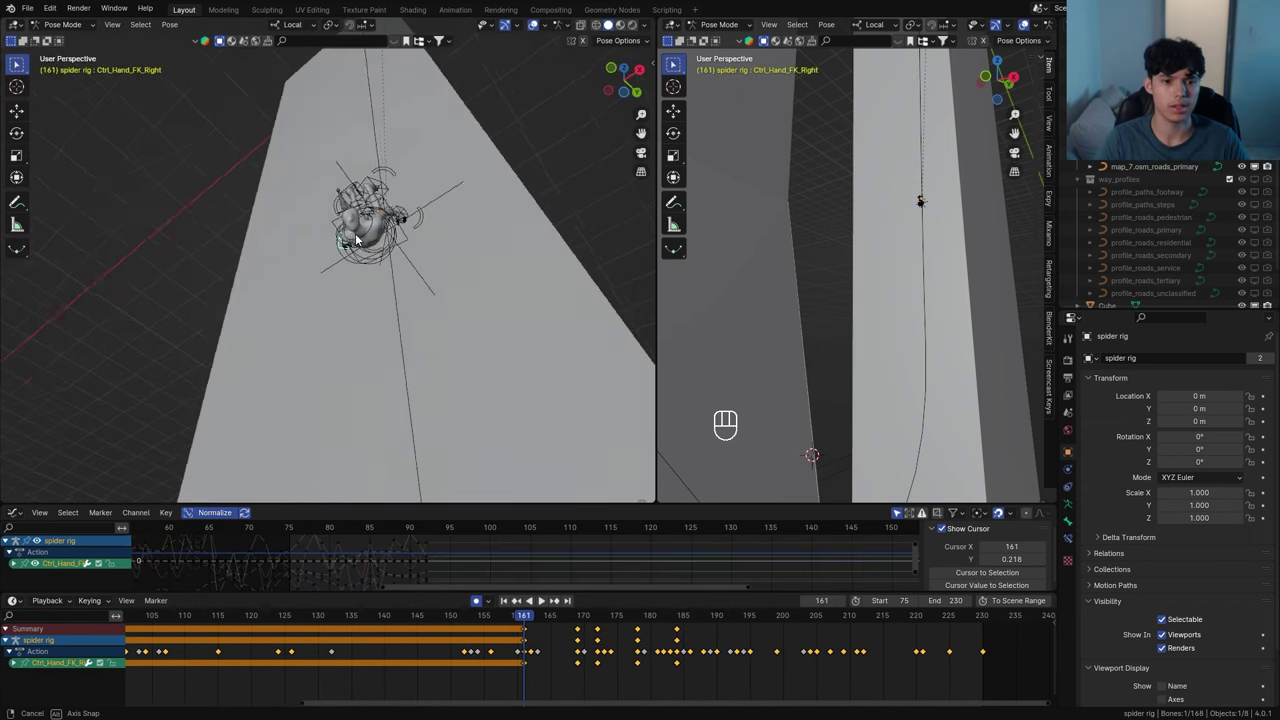
scroll(375, 241, "up", 2)
left_click_drag(532, 640, 577, 637)
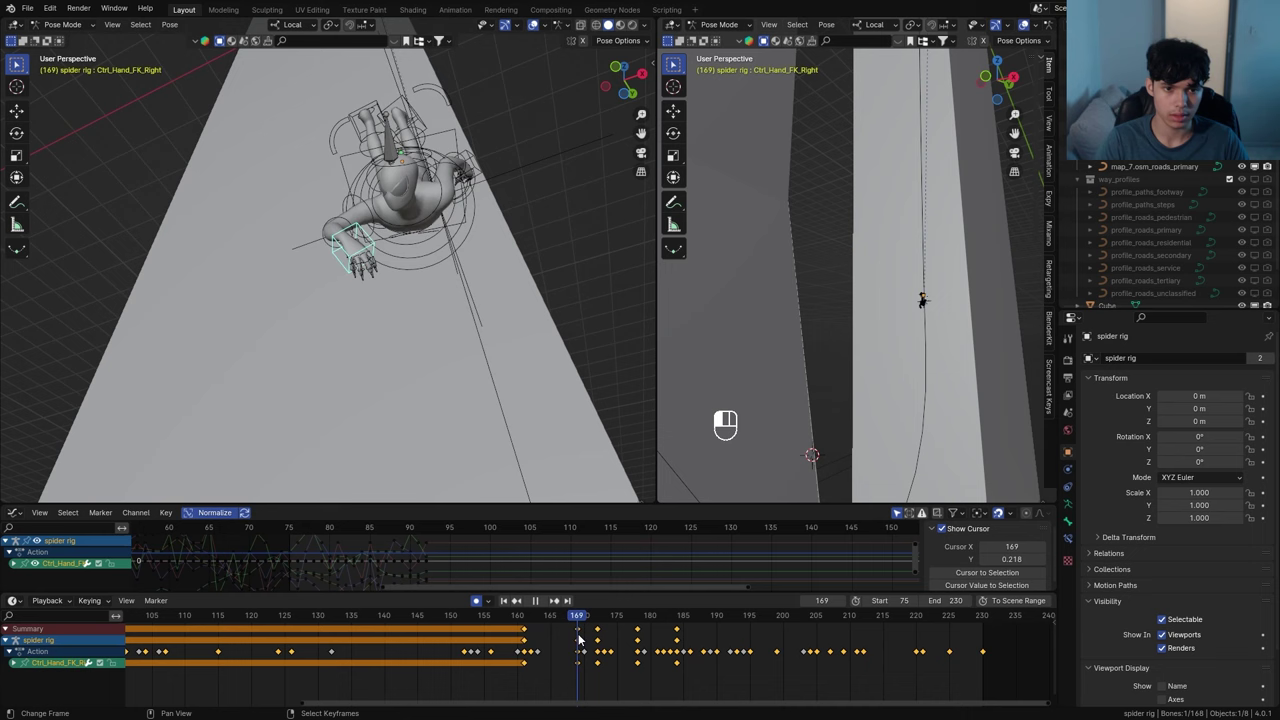
key("KP_Decimal")
middle_click_drag(387, 260, 272, 322)
left_click(270, 328)
left_click(270, 328, "shift")
left_click(271, 355, "shift")
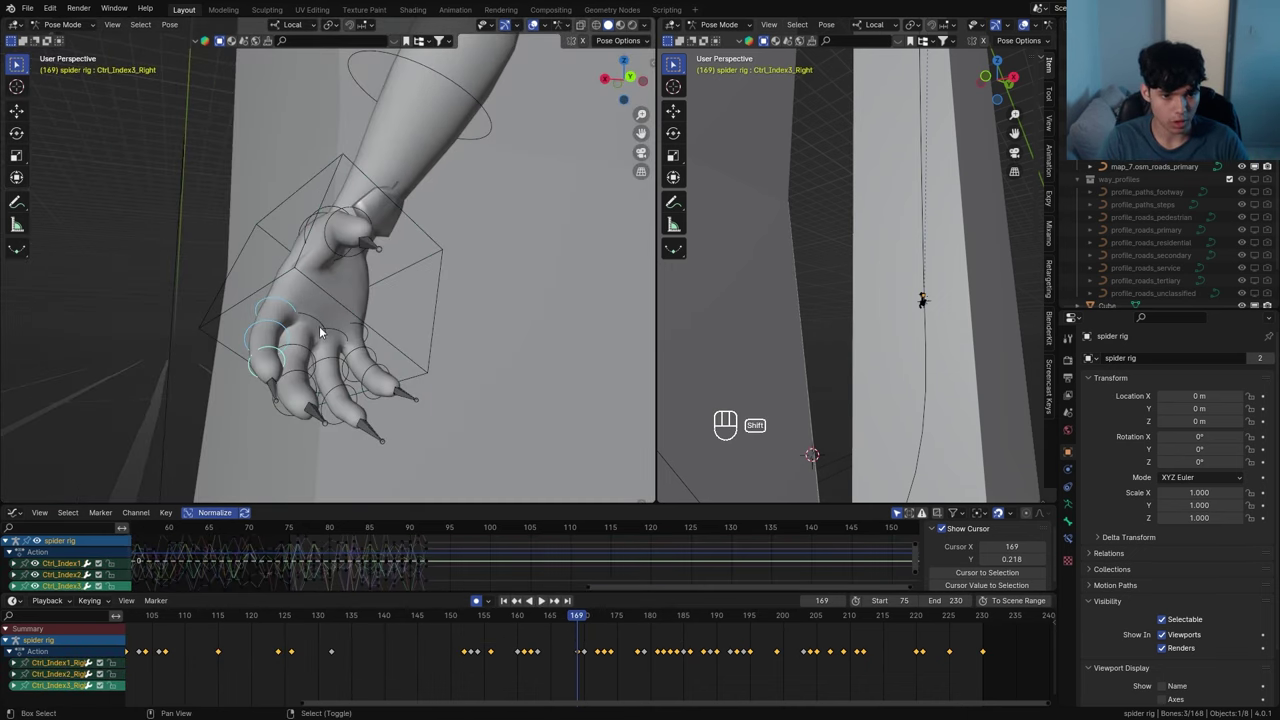
left_click(323, 332, "shift")
left_click(349, 349, "shift")
middle_click_drag(349, 349, 358, 239)
left_click(358, 239, "shift")
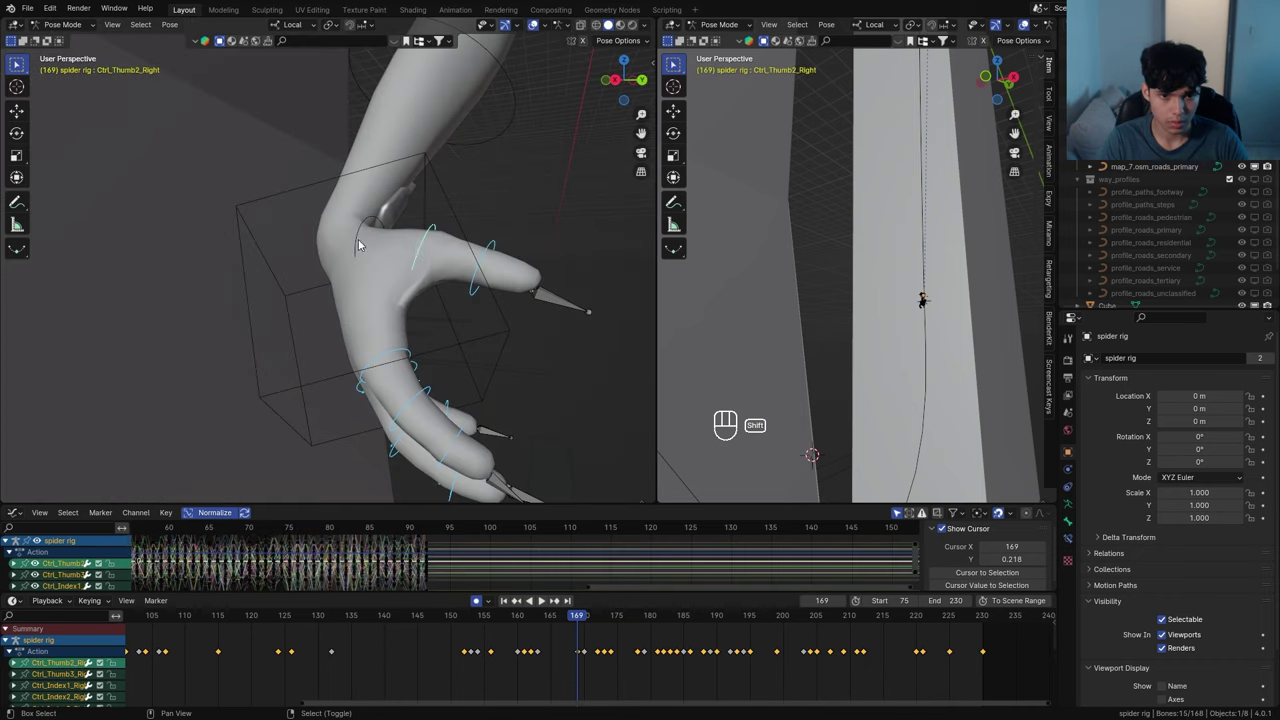
middle_click_drag(450, 215, 490, 240)
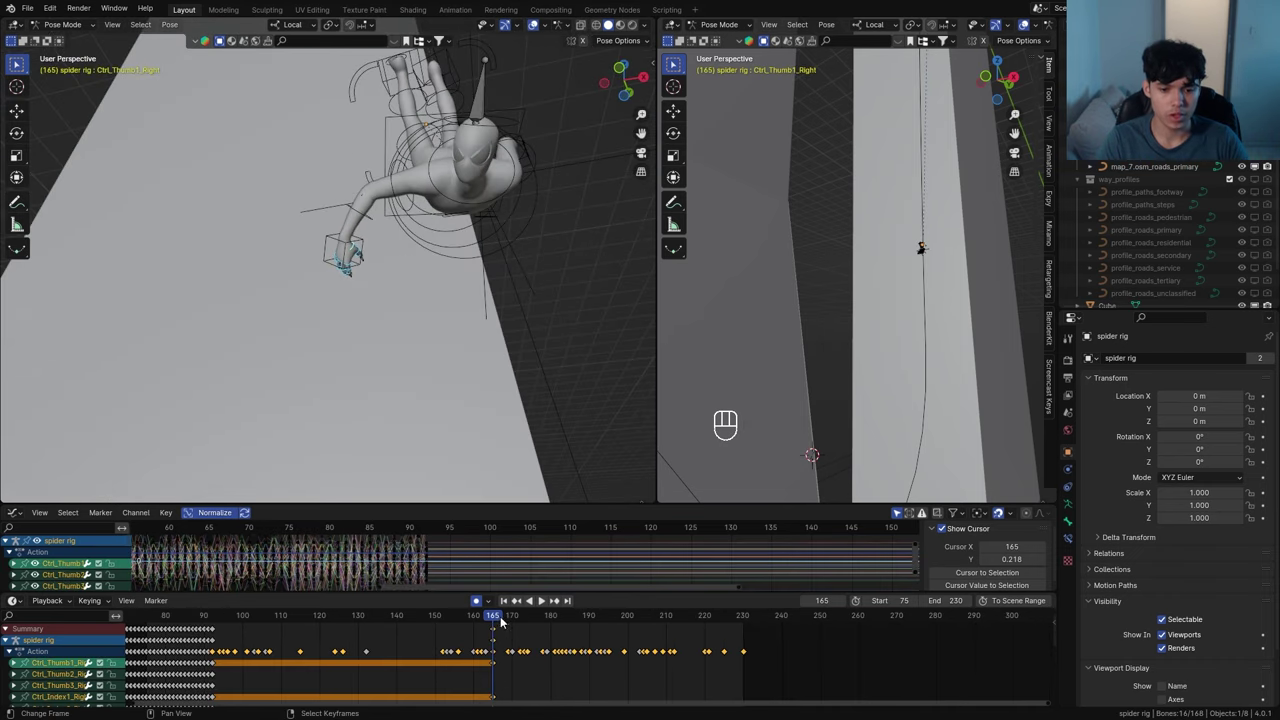
Curl the right hand's ring finger at frame 169 by rotating its control about the local X axis
key("space")
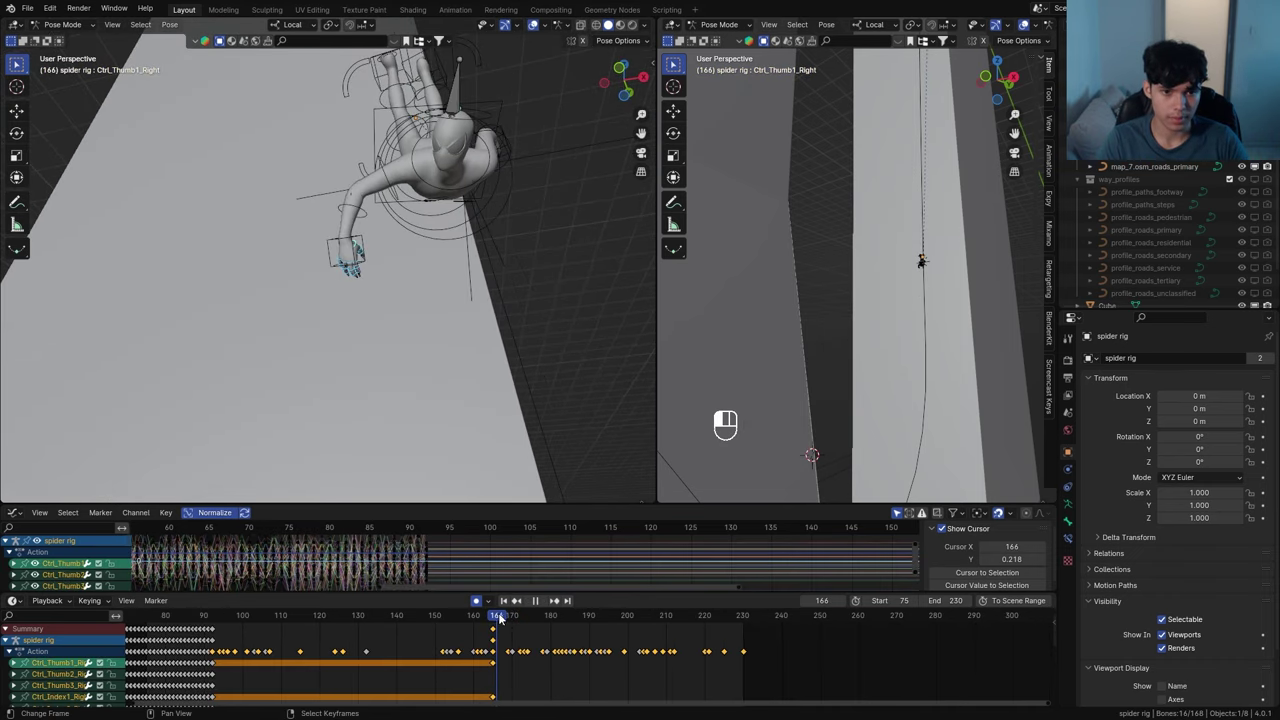
left_click_drag(512, 622, 508, 622)
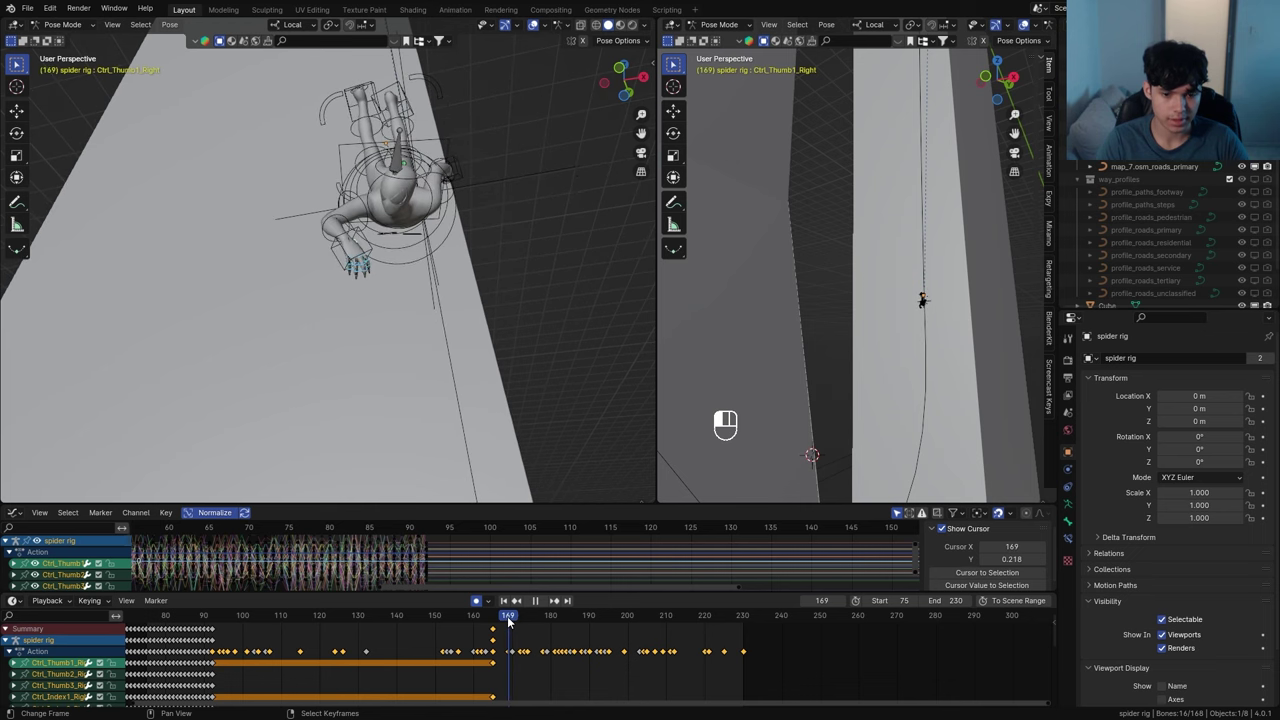
scroll(340, 249, "up", 6)
middle_click_drag(360, 266, 575, 350)
scroll(349, 323, "up", 3)
left_click(347, 322)
key("r")
key("x")
left_click(318, 335)
Curl the right hand's middle finger at frame 169 with local X rotations of its controls
left_click(257, 384)
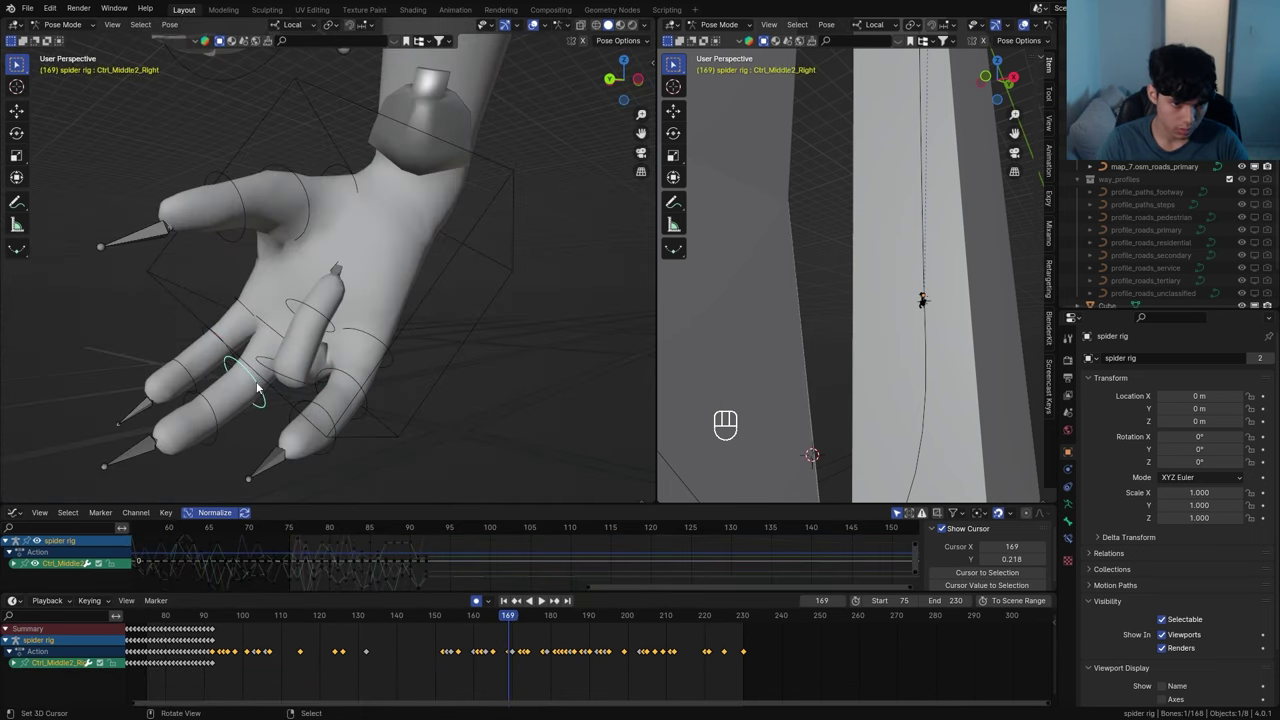
key("r")
key("x")
left_click(274, 345)
middle_click_drag(274, 343, 322, 316)
left_click(297, 340)
left_click(396, 345)
key("r")
key("x")
Rotate the right thumb's base control about its local X axis at frame 169, and key the held finger pose at frame 174
middle_click_drag(220, 340, 330, 260)
left_click(357, 186)
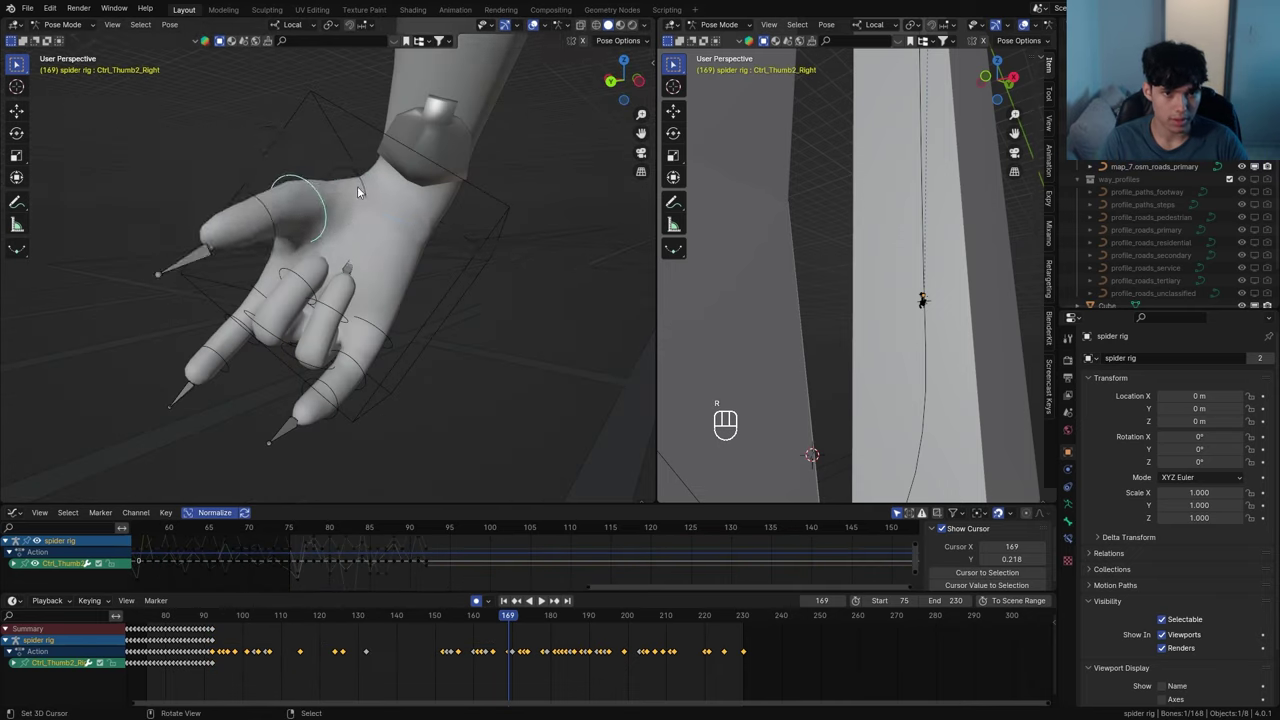
key("r")
key("x")
left_click(528, 626)
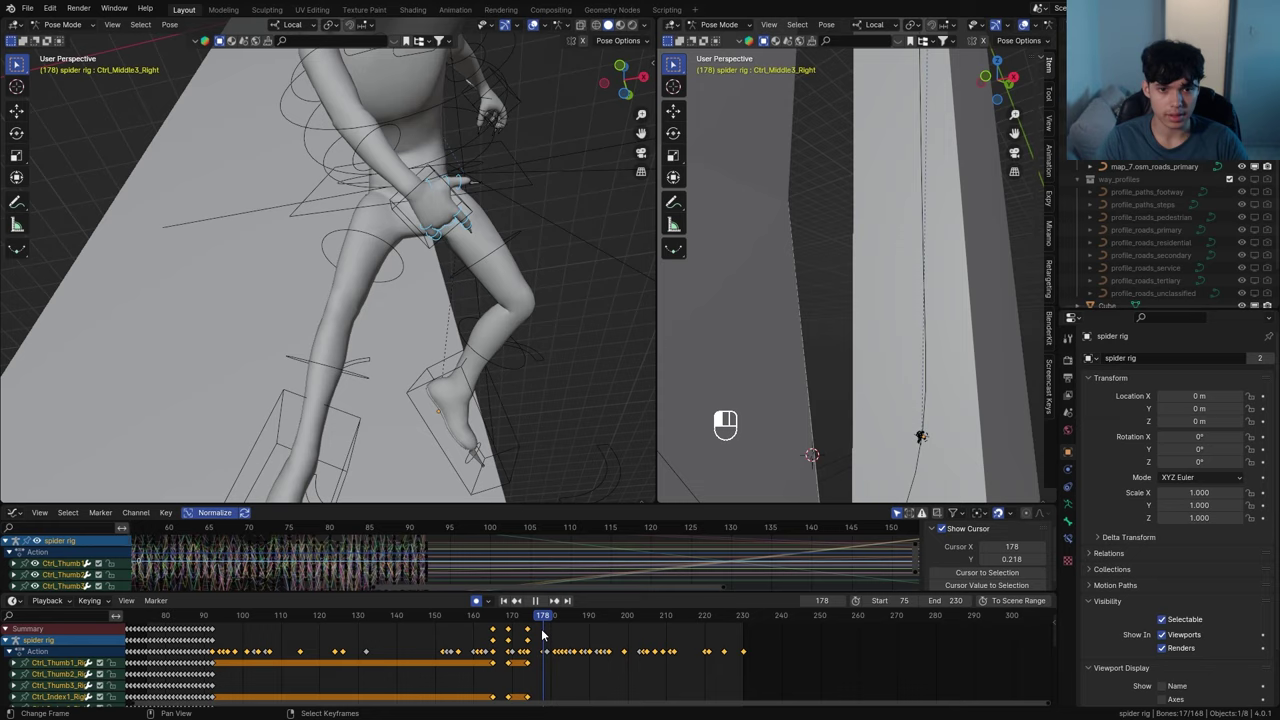
Curl the right hand into a fist at frame 177, rotating the thumb's base control about its local Z axis
scroll(443, 245, "up", 4)
middle_click_drag(443, 245, 337, 296)
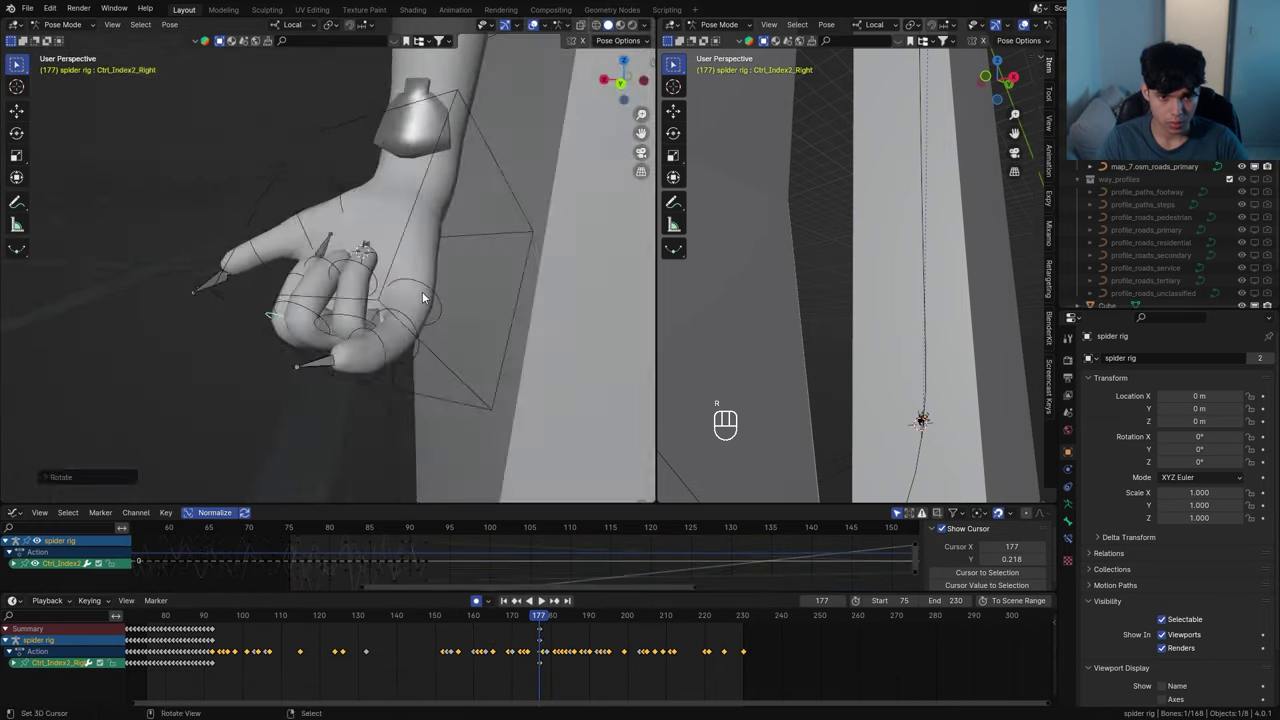
middle_click_drag(423, 297, 450, 262)
key("r")
left_click(389, 223)
left_click(427, 243)
key("r")
key("z")
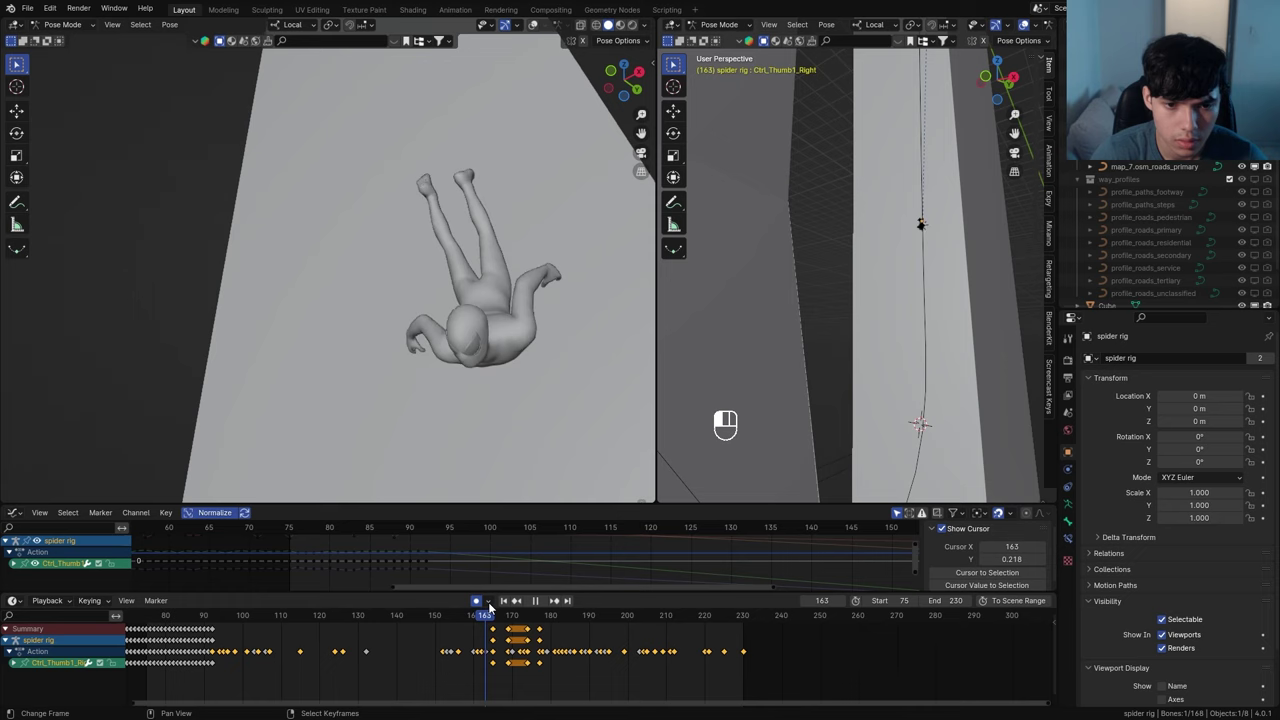
Scrub and play back the animation from frame 163 to 220 to examine the right hand's finger poses
left_click_drag(490, 608, 531, 607)
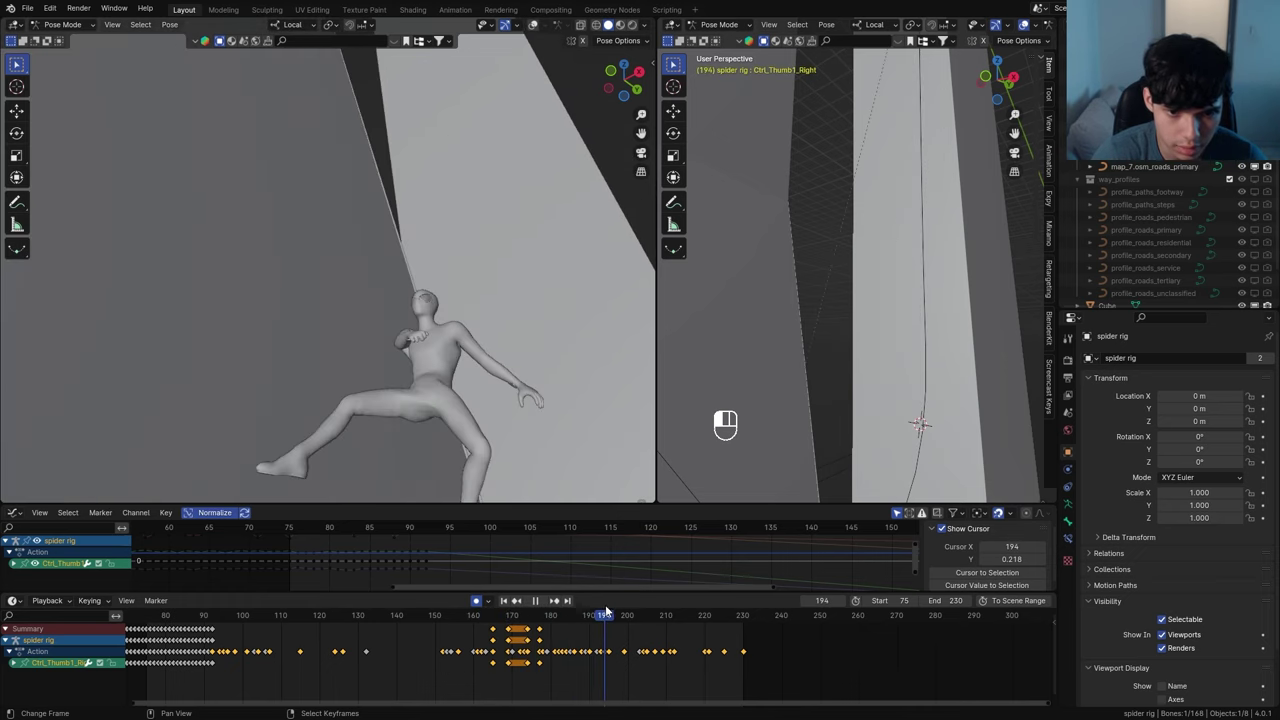
key("space")
key("space")
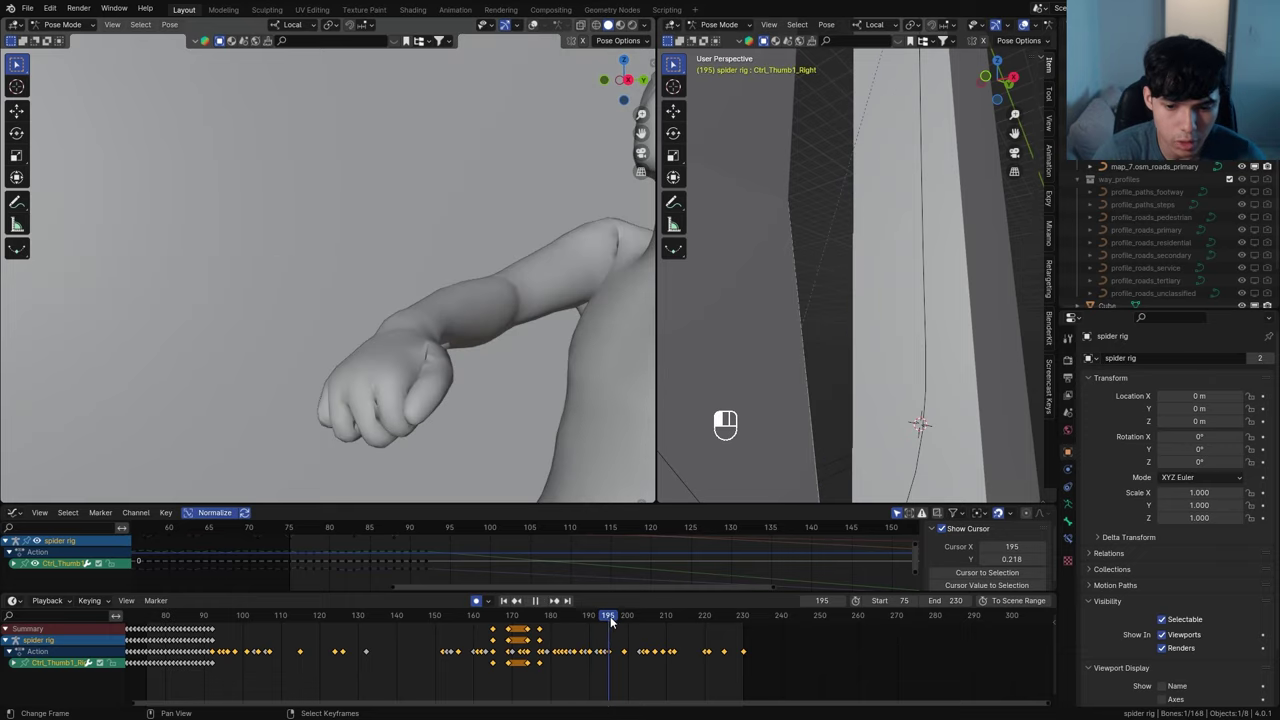
key("space")
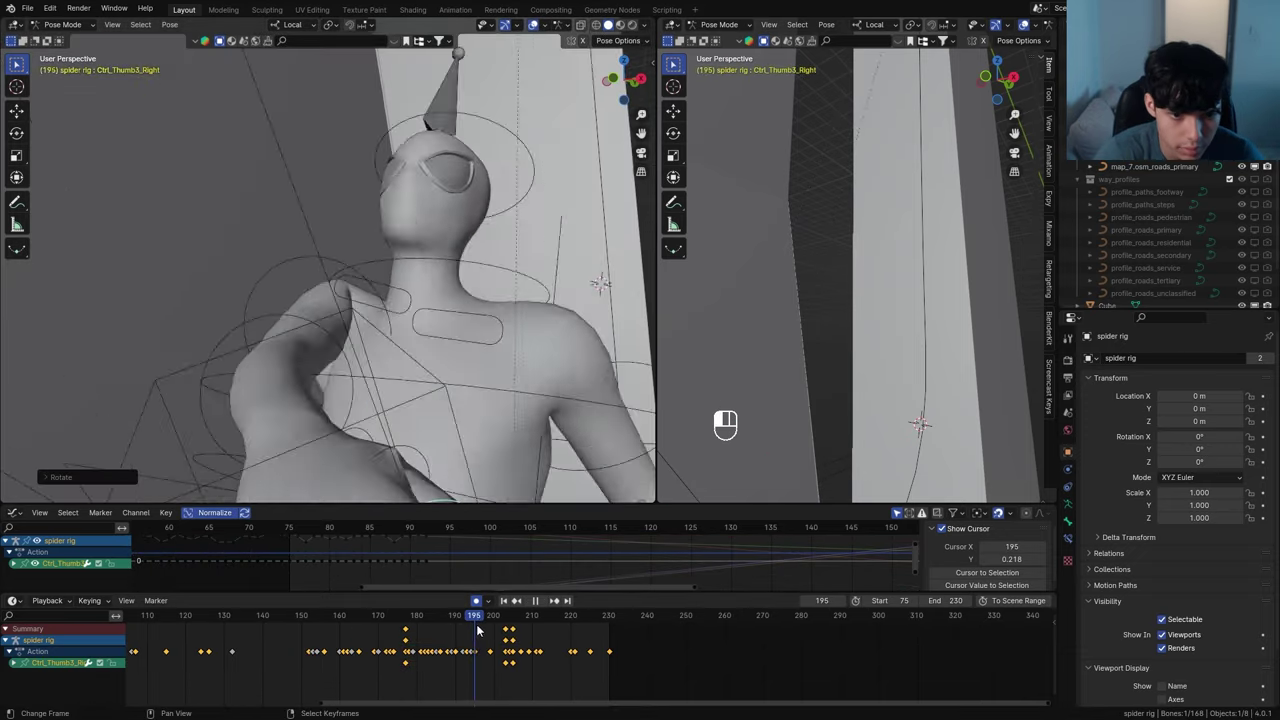
left_click_drag(479, 629, 522, 642)
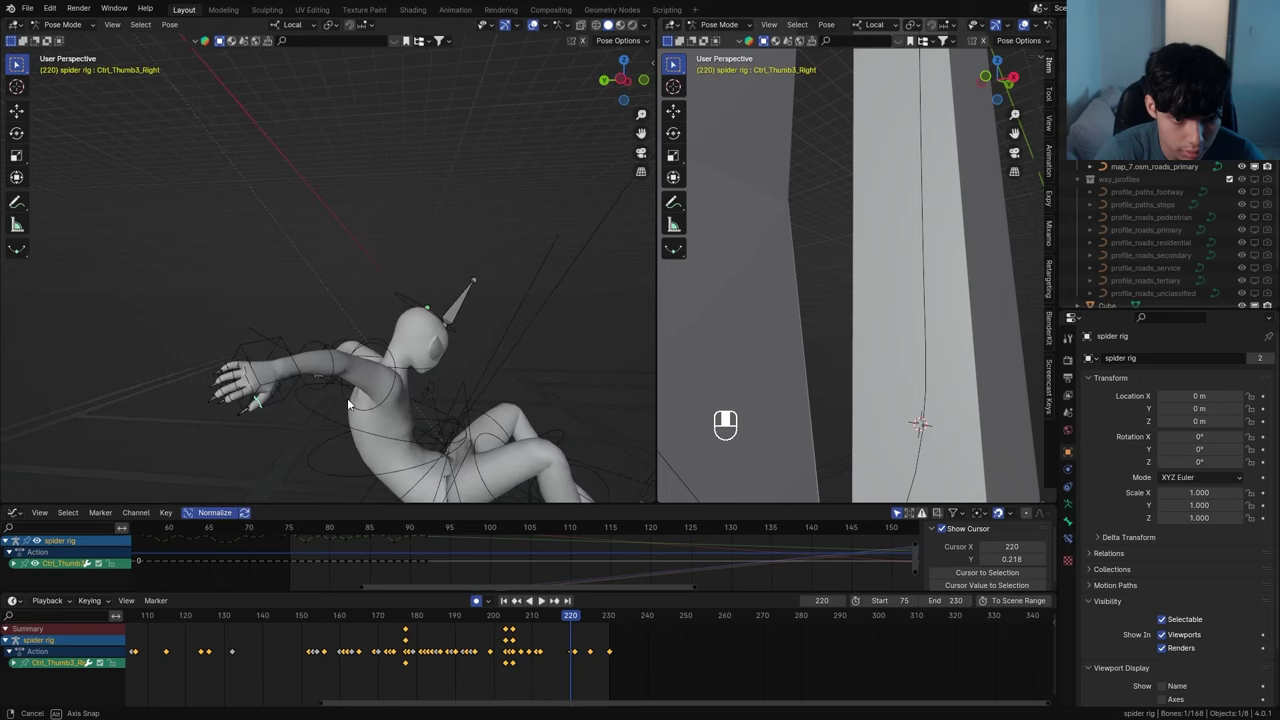
middle_click_drag(347, 398, 490, 378)
scroll(380, 410, "up", 6)
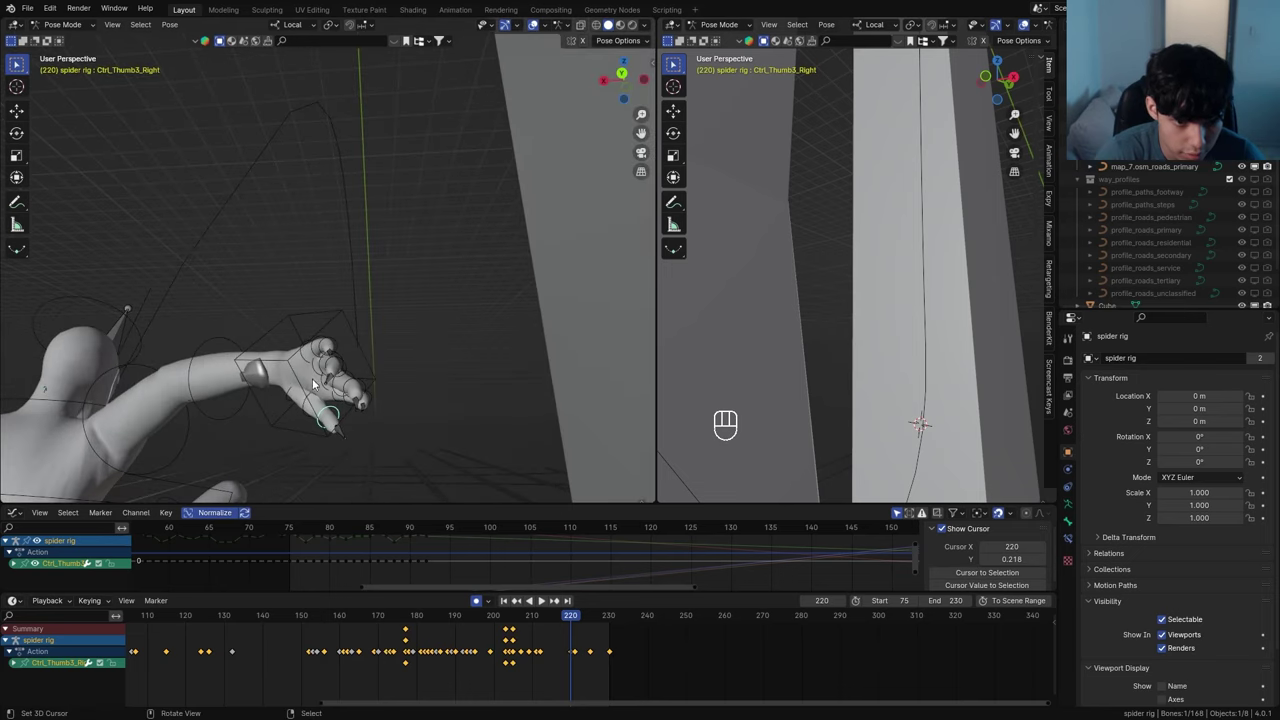
scroll(380, 410, "down", 3)
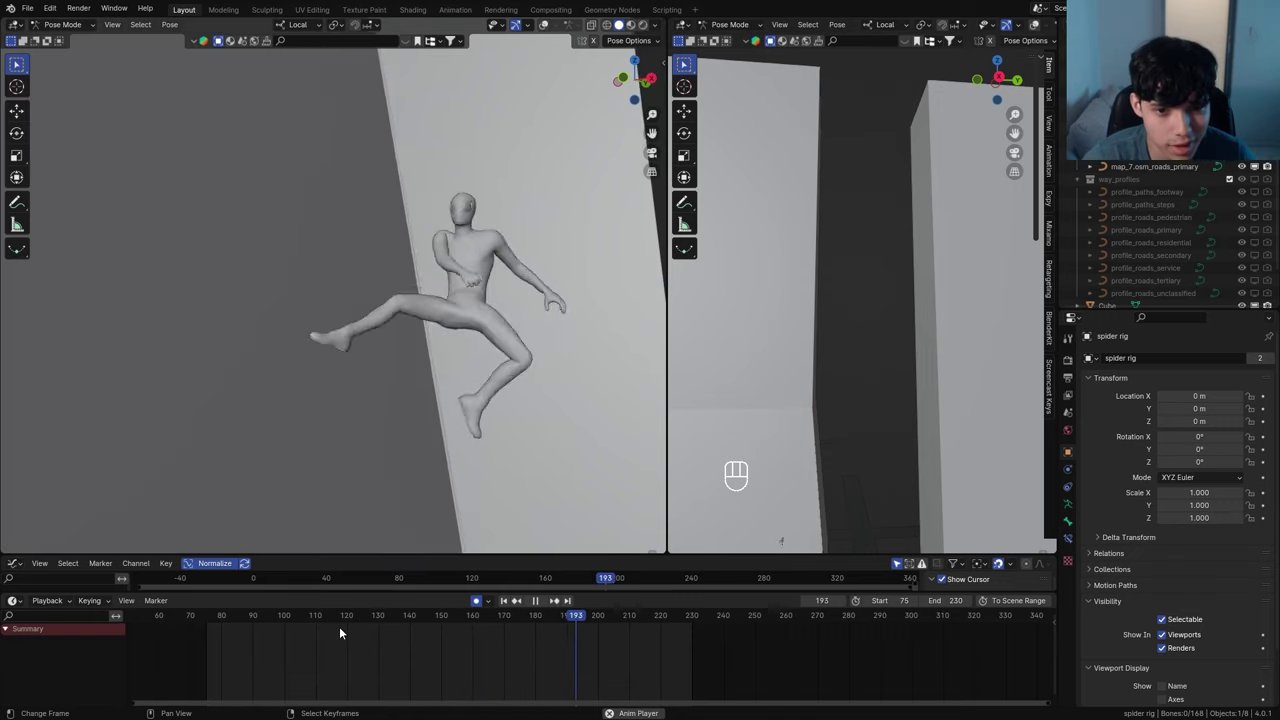
Enlarge the graph editor, and select the right upper leg FK control at frame 115 with the viewport overlays shown
key("Escape")
middle_click_drag(494, 298, 395, 342)
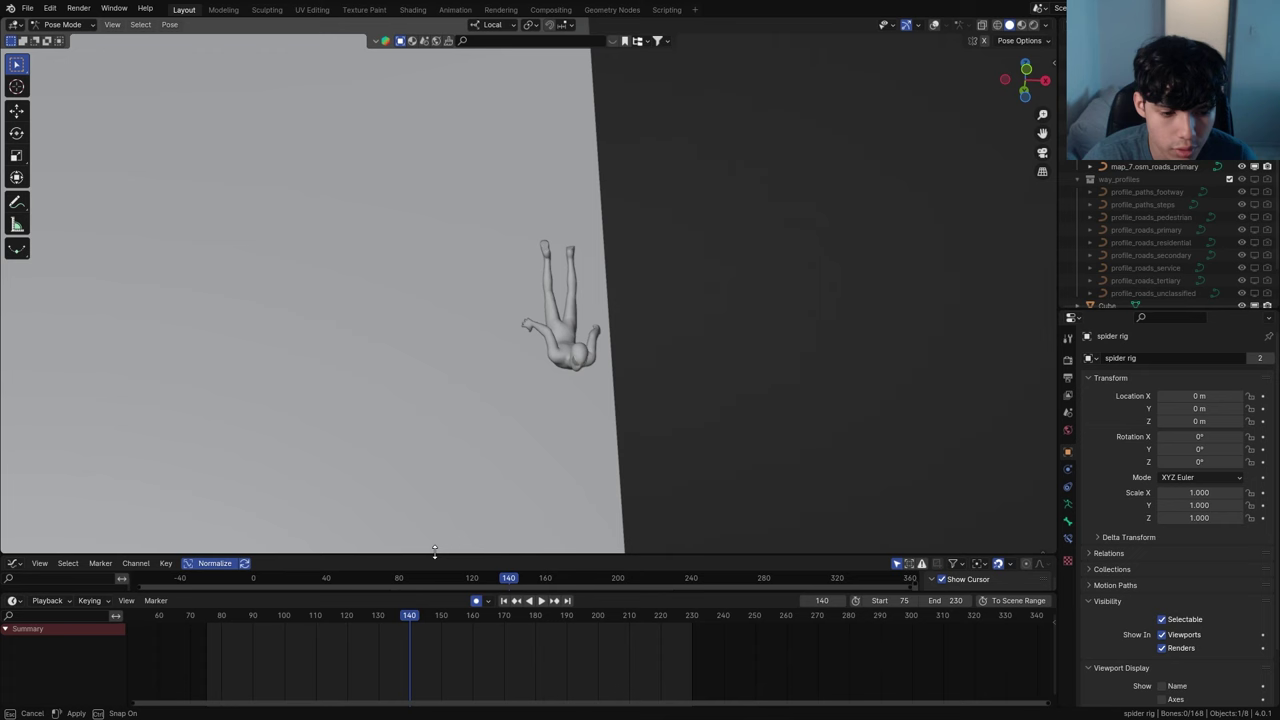
left_click_drag(434, 550, 441, 467)
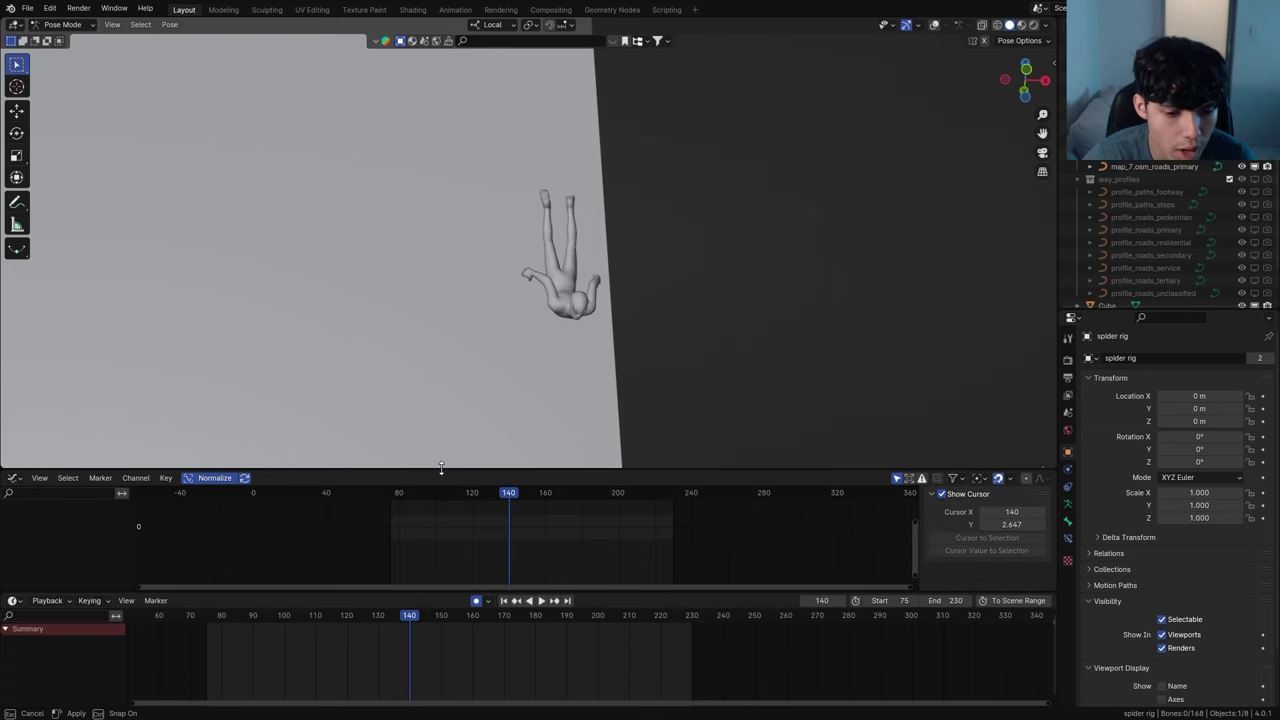
key("alt+shift+z")
scroll(534, 314, "up", 5)
right_click(513, 230)
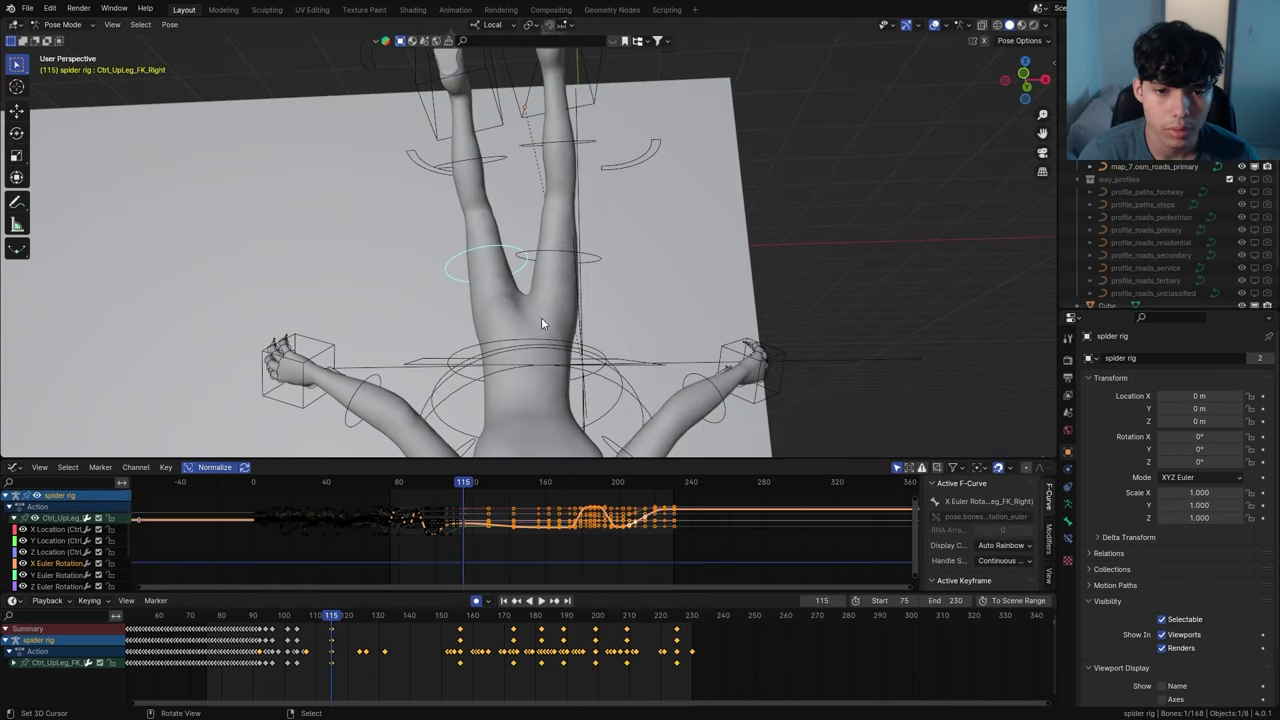
key("r")
key("x")
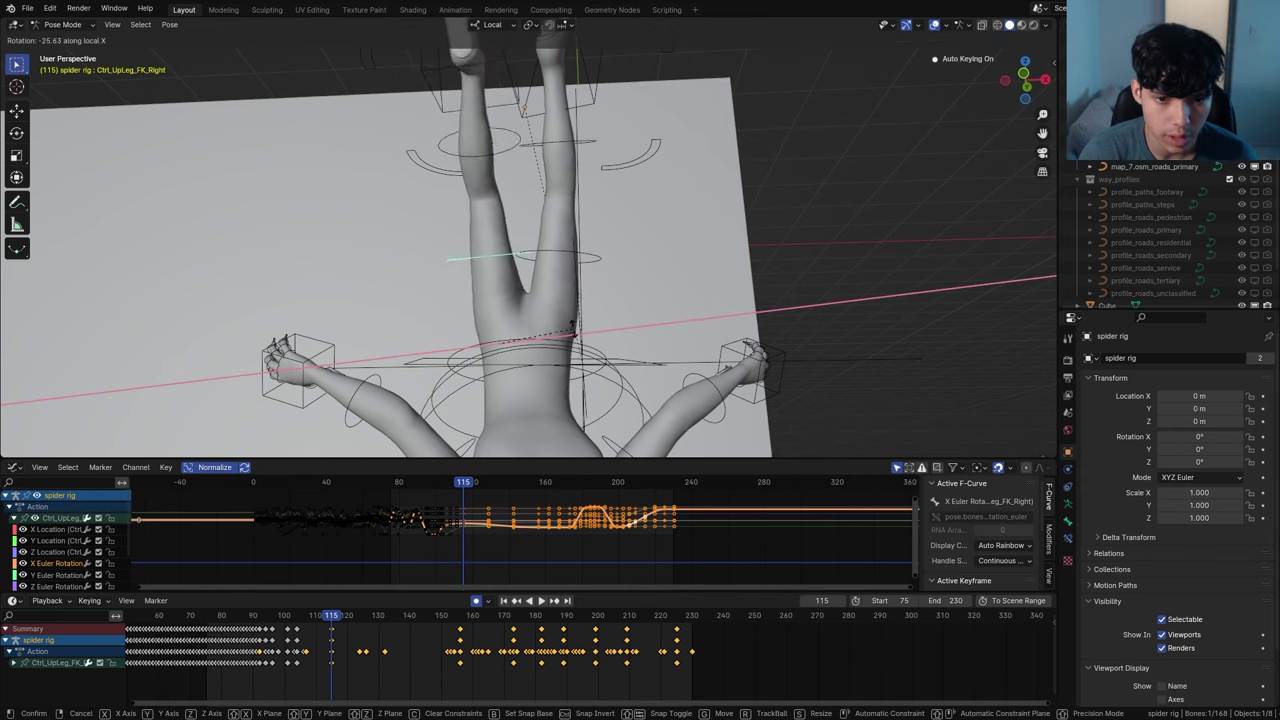
key("z")
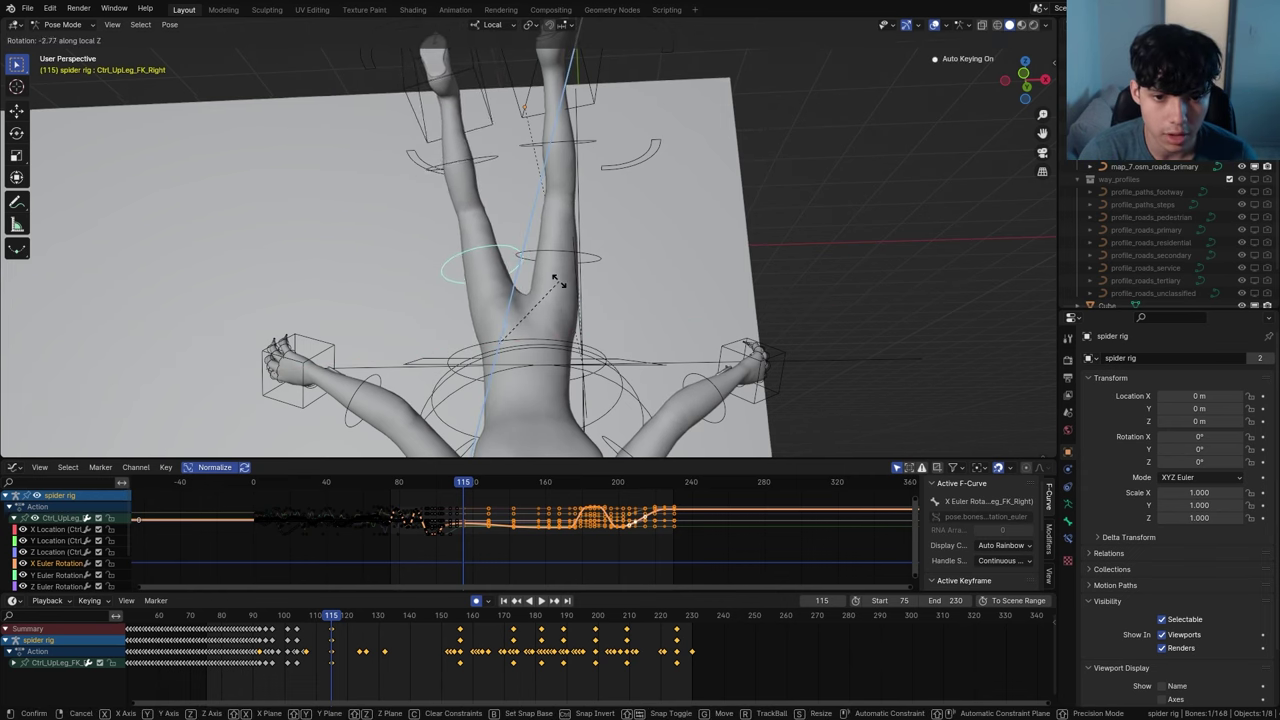
key("Escape")
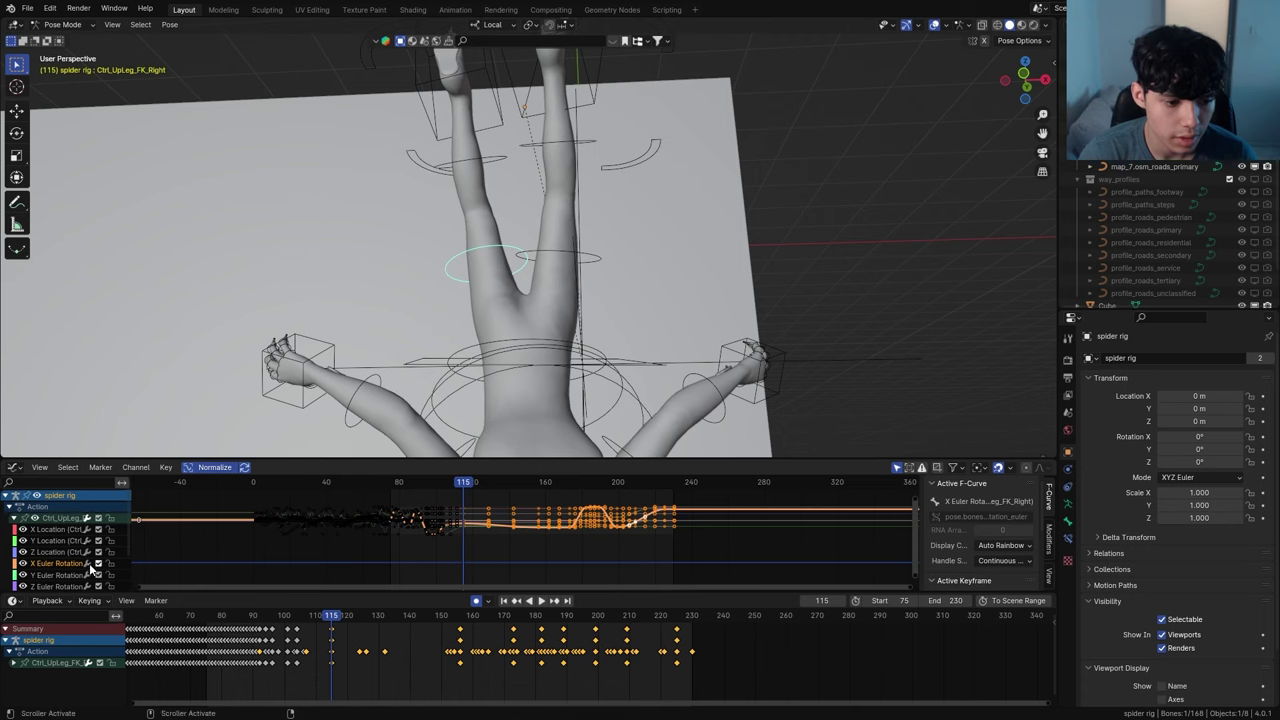
Add a Noise modifier to the X Euler Rotation curve of the right upper leg FK control
scroll(90, 568, "down", 1)
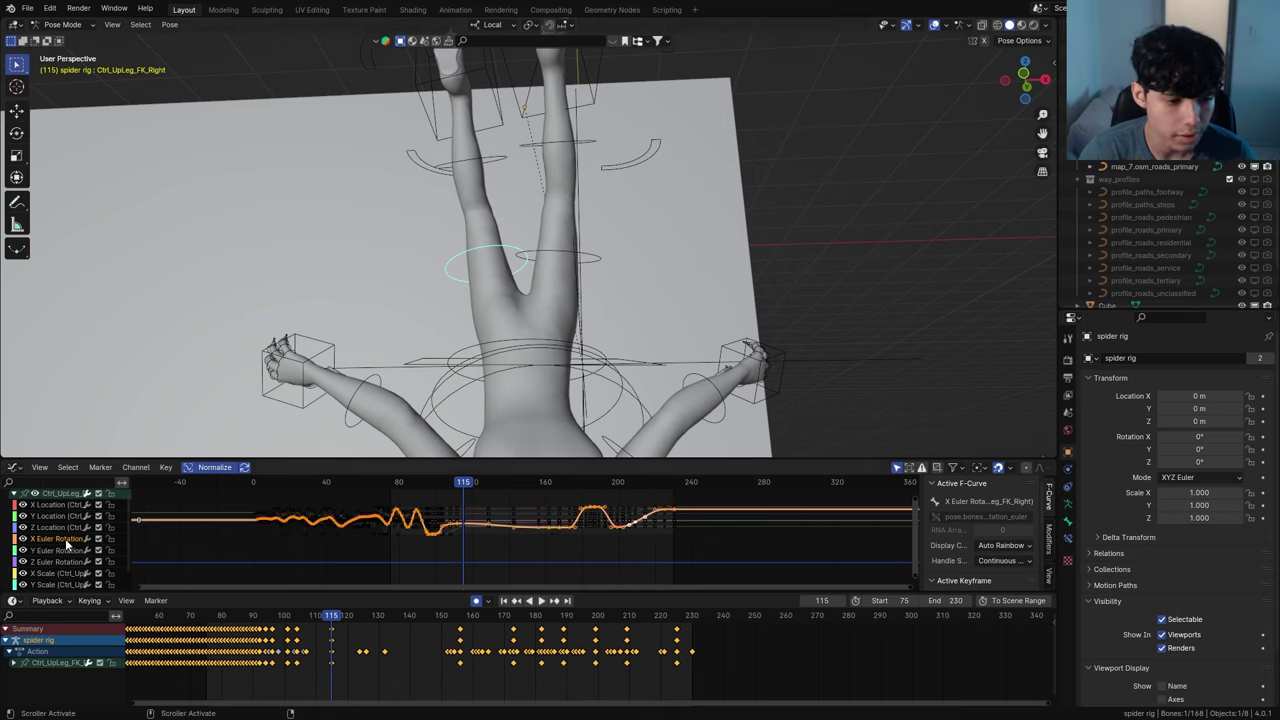
left_click(1049, 540)
left_click(981, 487)
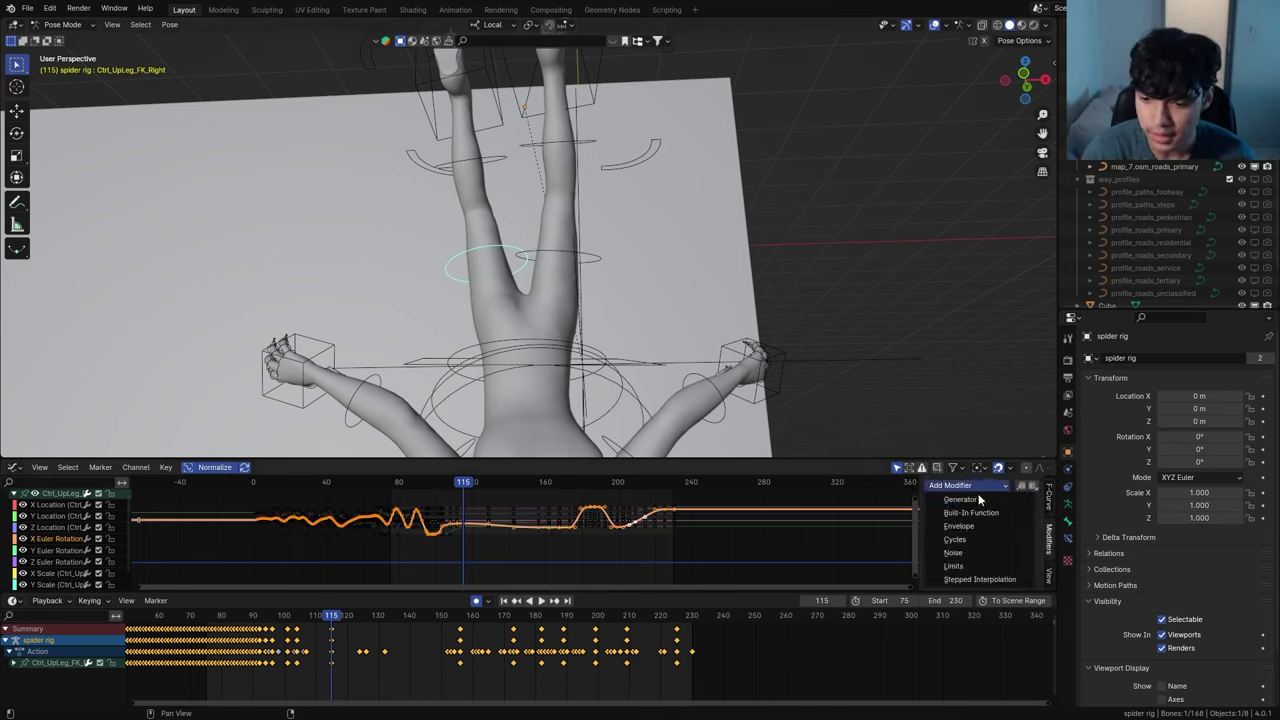
left_click(954, 553)
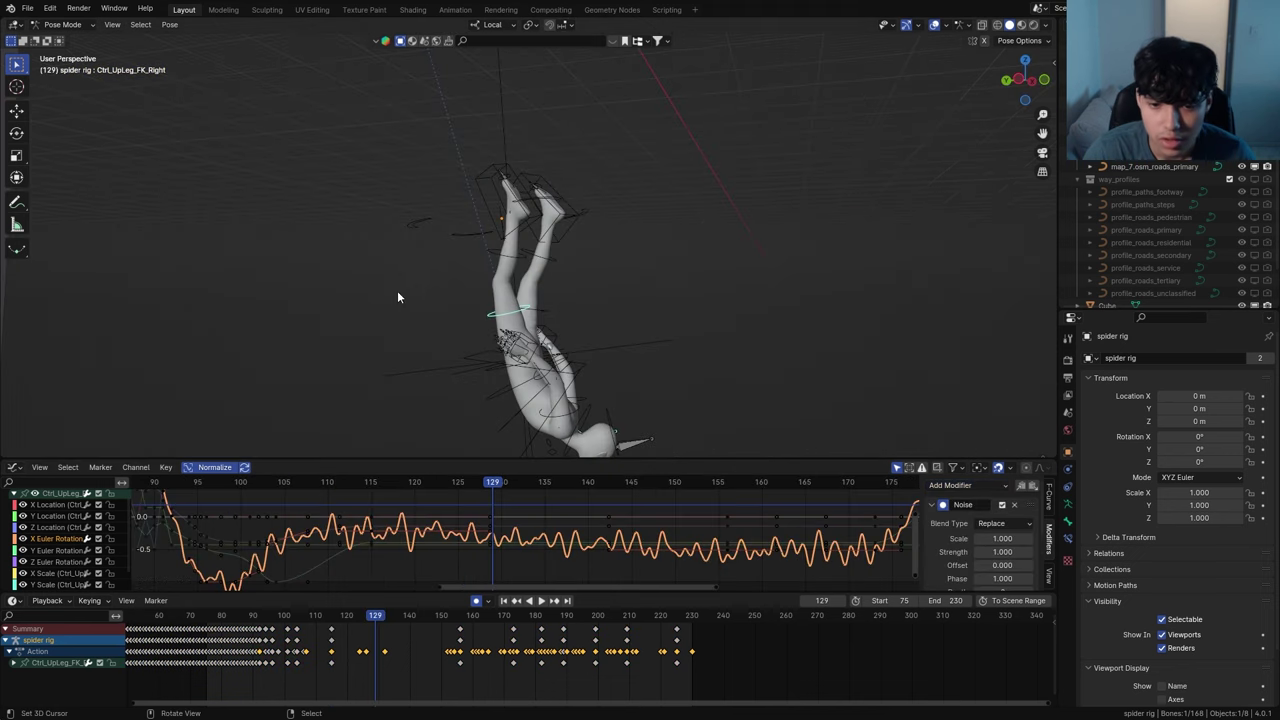
Set the Noise modifier's scale to 14.4 and strength to 0.3, and play back the leg motion
left_click(1000, 564)
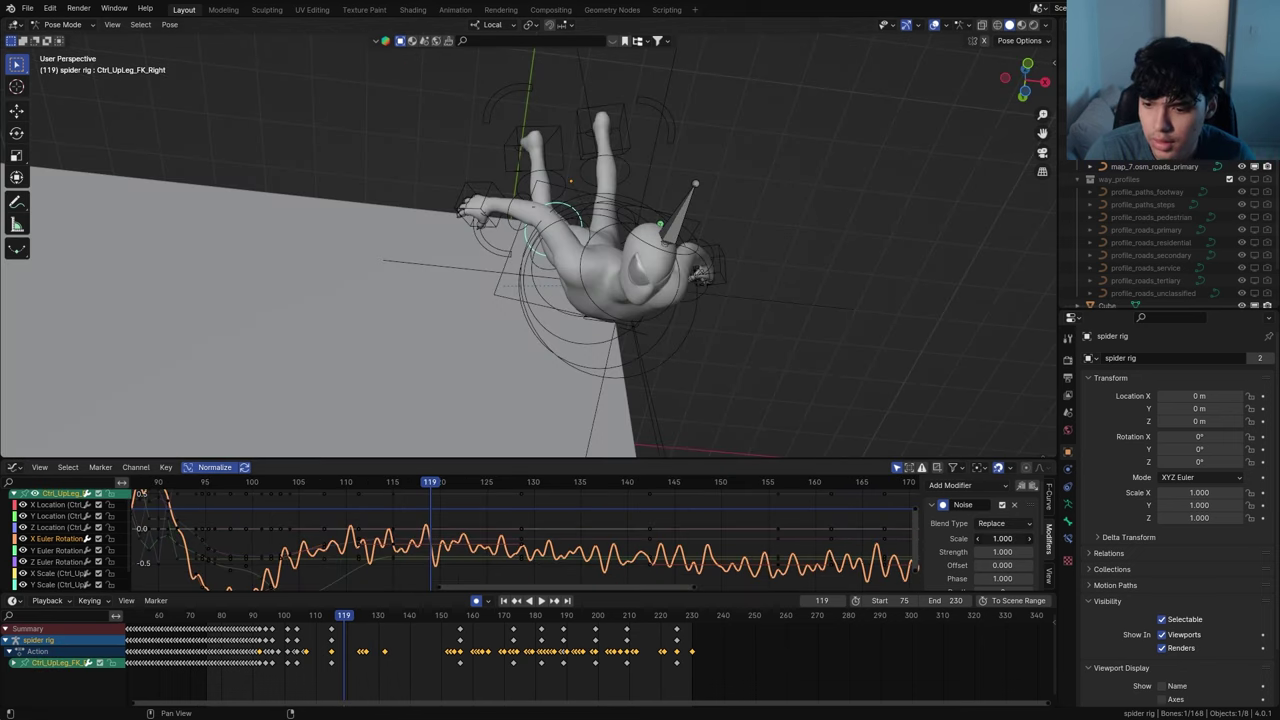
left_click_drag(1002, 538, 1095, 538)
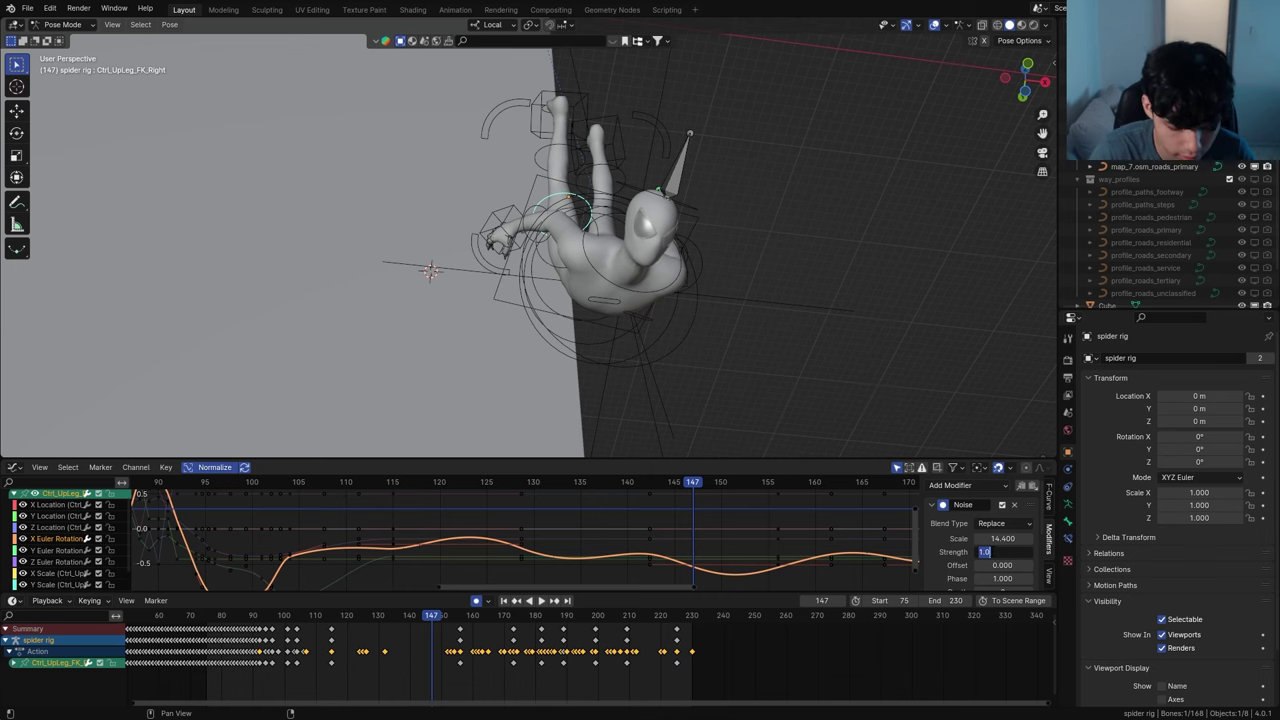
type("0.3")
key("Return")
key("space")
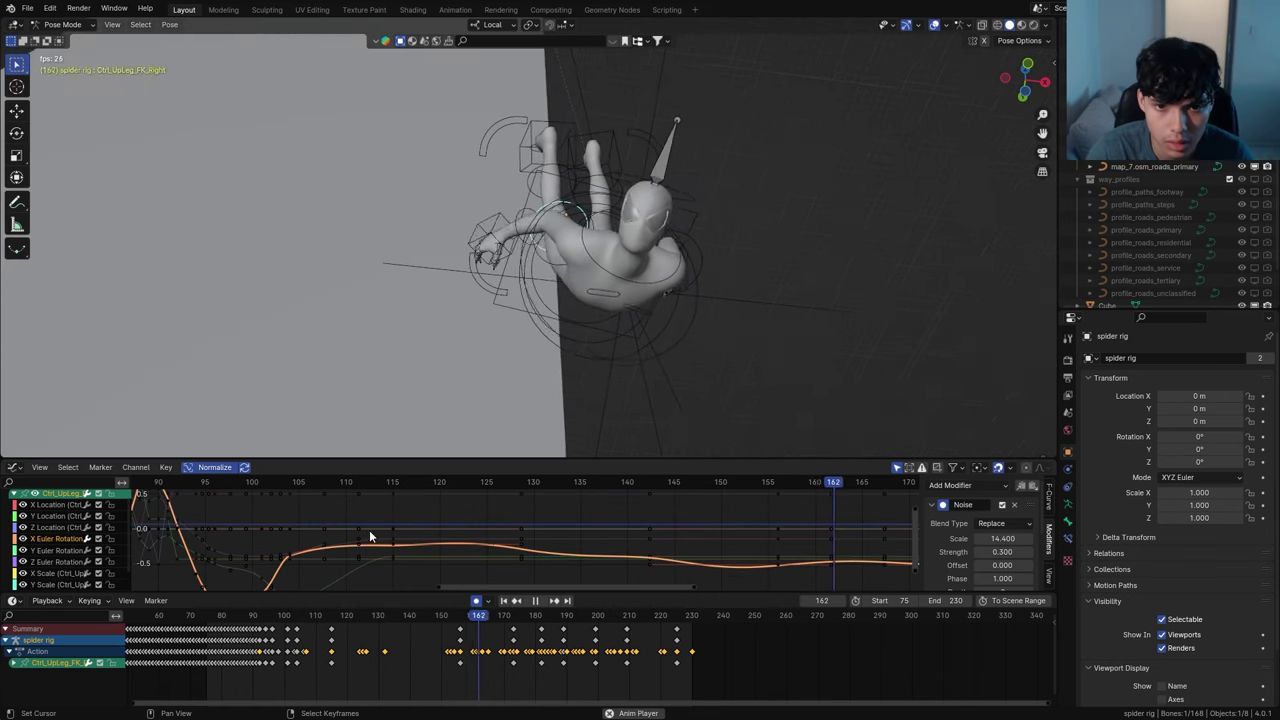
key("space")
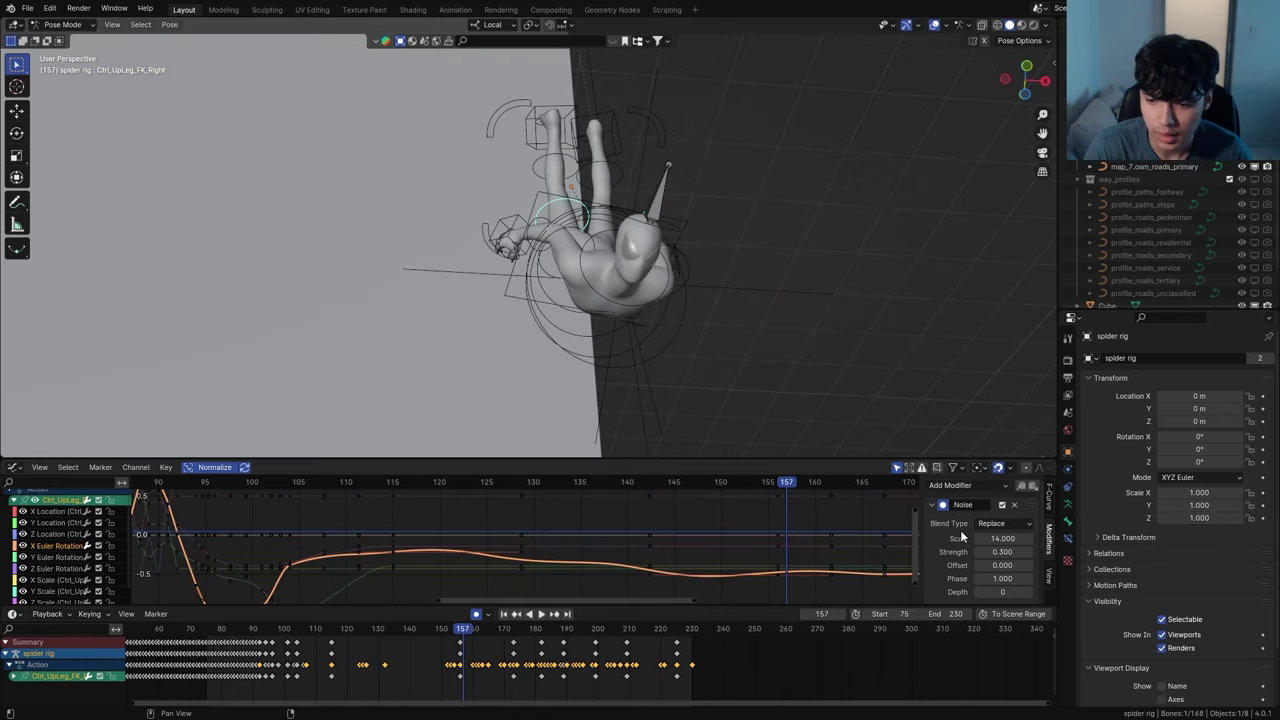
Restrict the Noise modifier to frames 115 to 175 with a blend in of 28.6 and blend out of 43.7, and play back
scroll(960, 530, "down", 3)
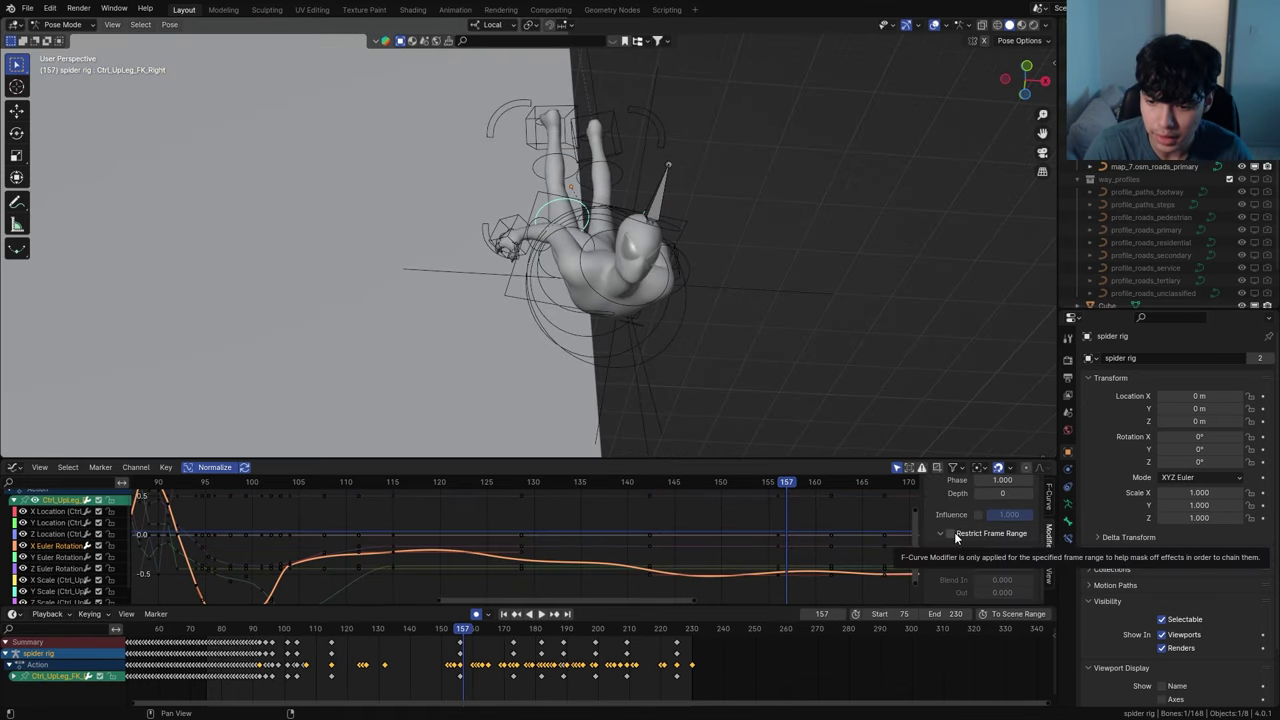
left_click(951, 534)
left_click_drag(240, 488, 391, 508)
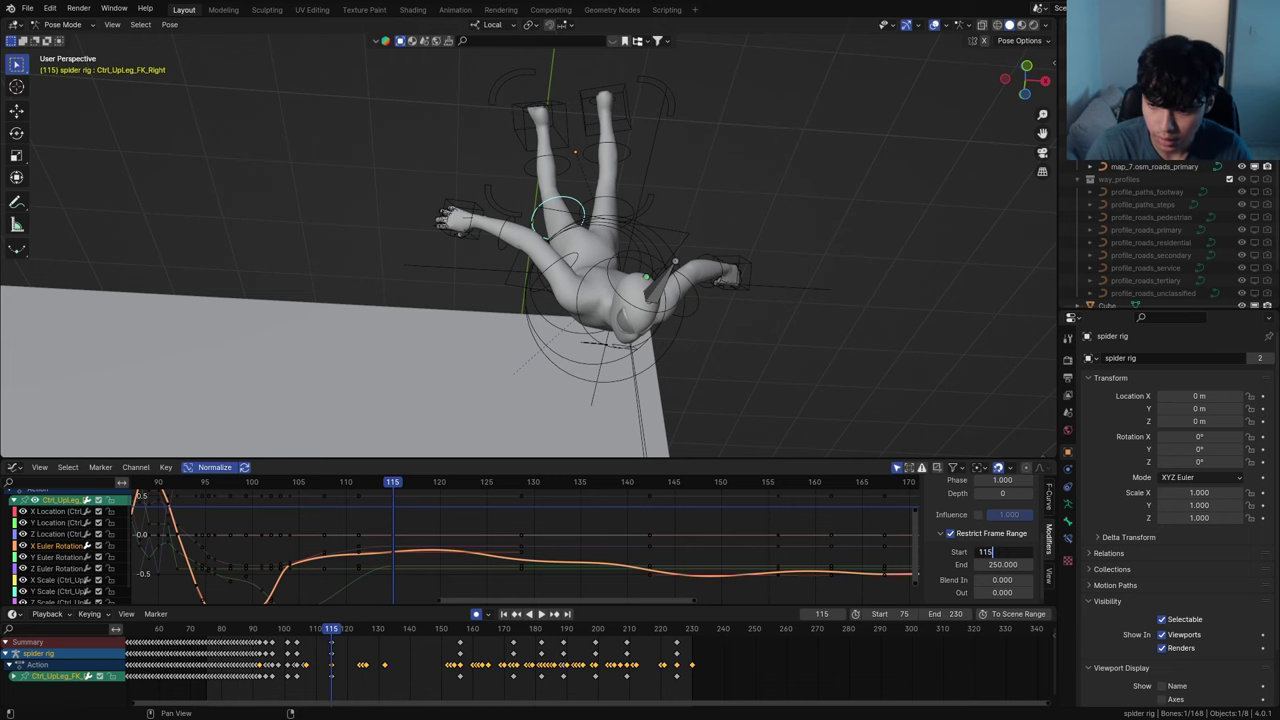
left_click_drag(725, 499, 749, 503)
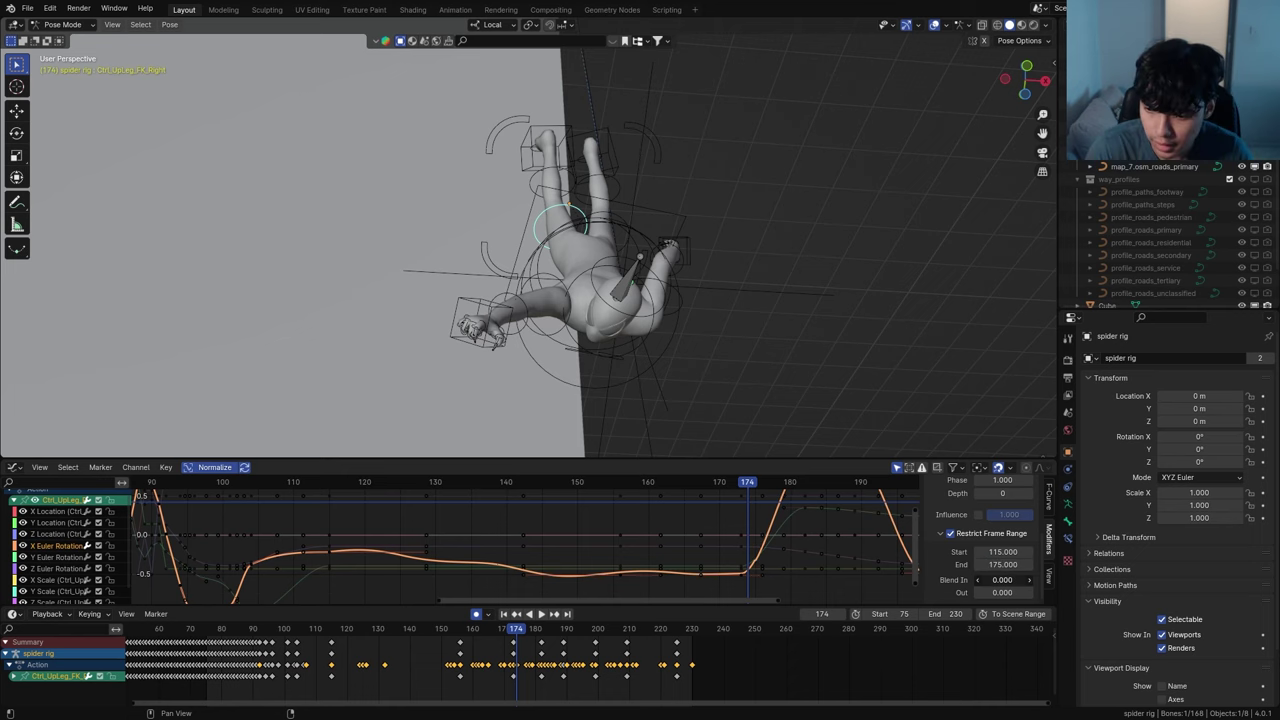
left_click_drag(1005, 580, 1030, 580)
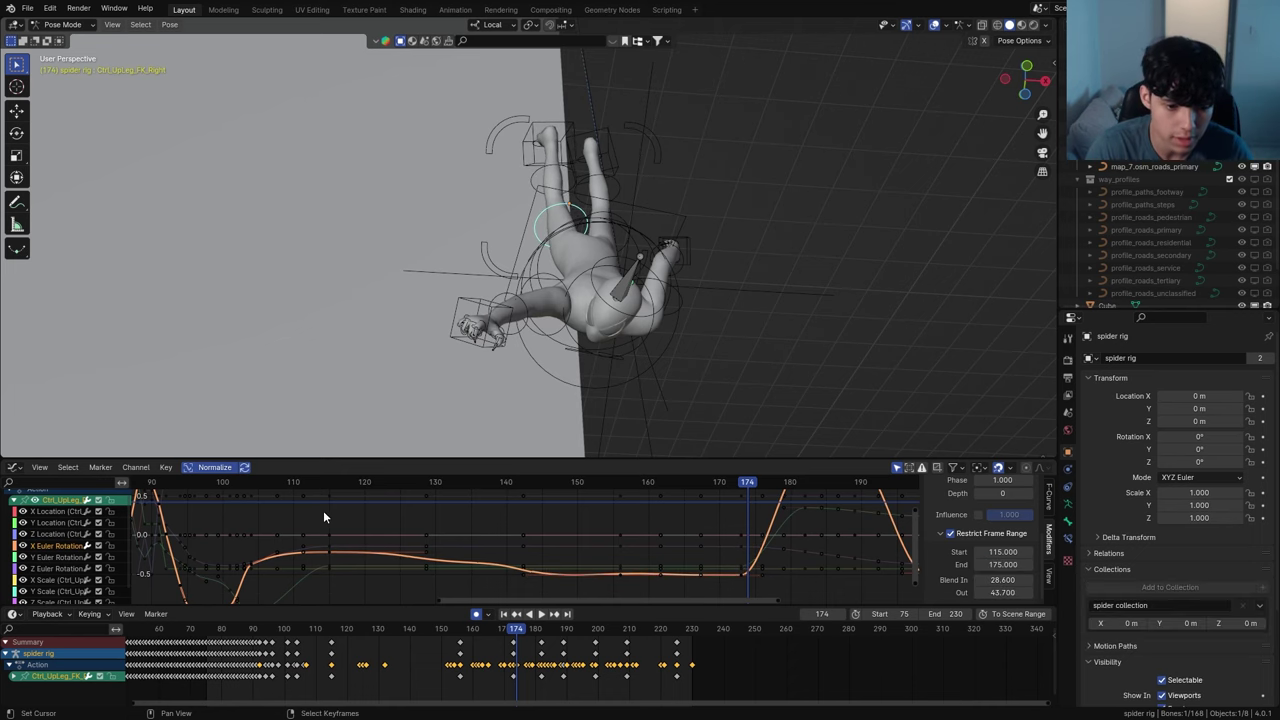
key("space")
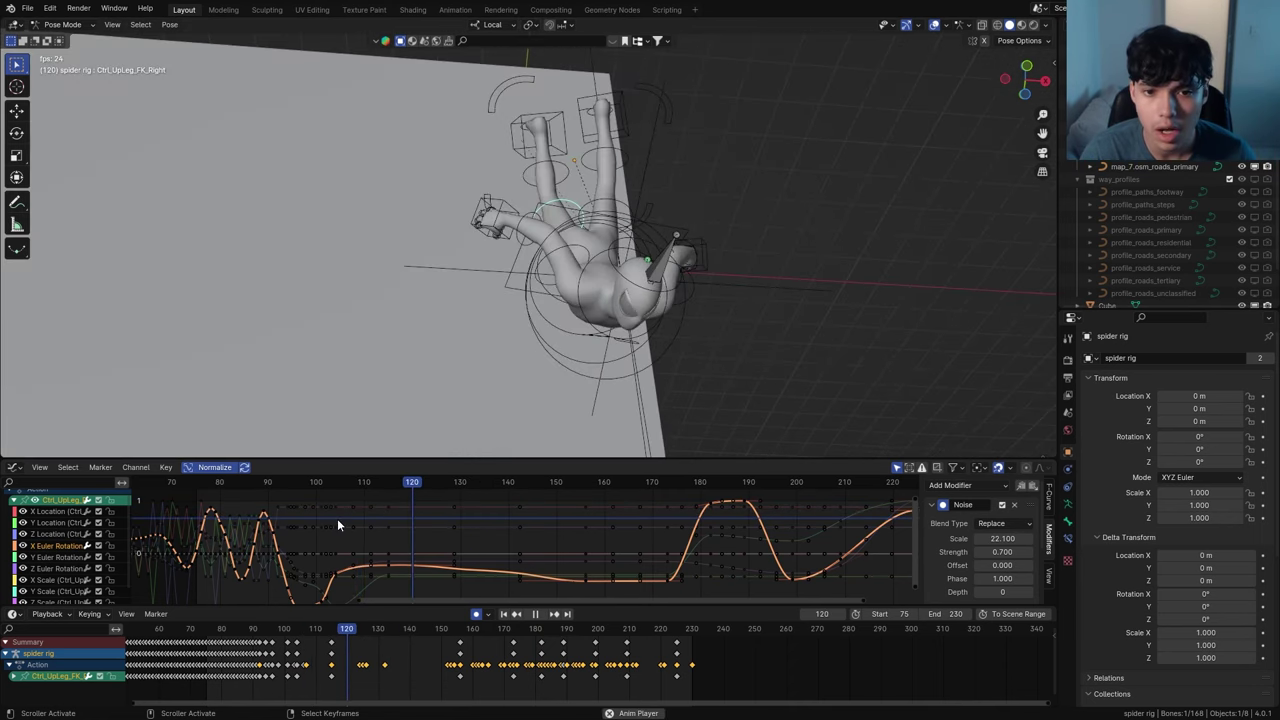
key("space")
Copy the Noise modifier from the right upper leg's X rotation curve to its Z Euler Rotation curve
middle_click_drag(950, 372, 633, 352)
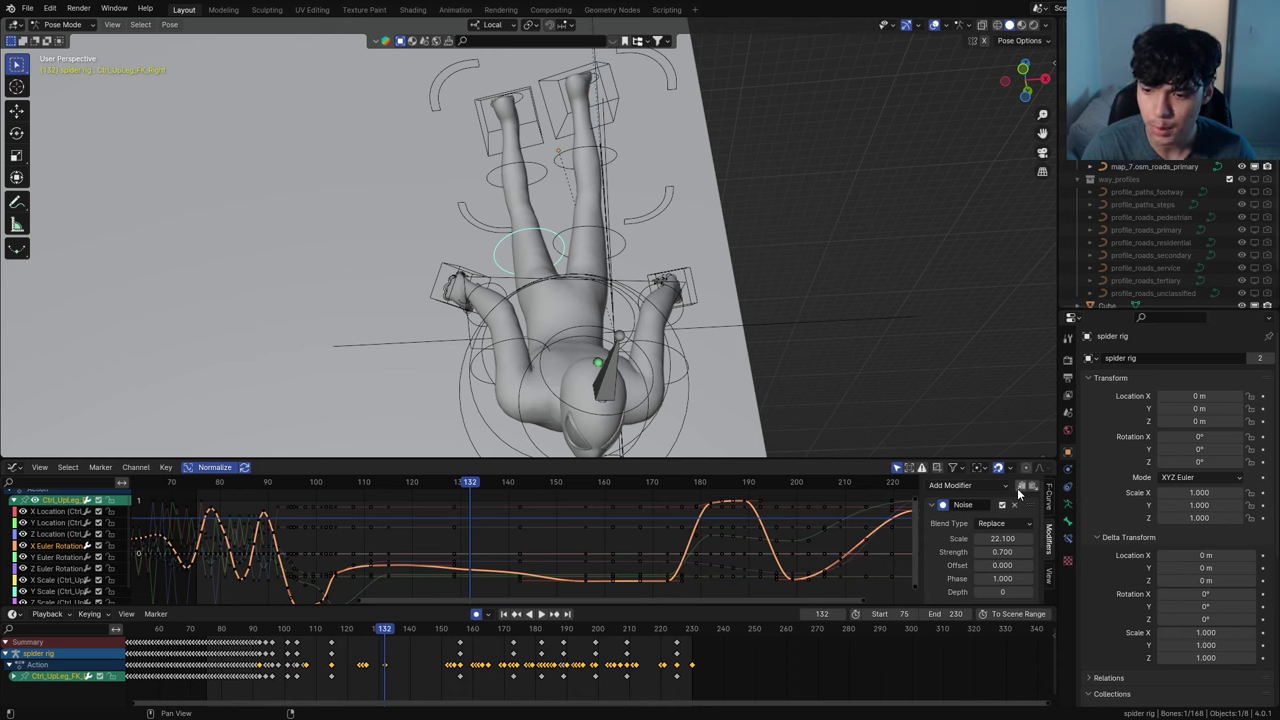
left_click(51, 568)
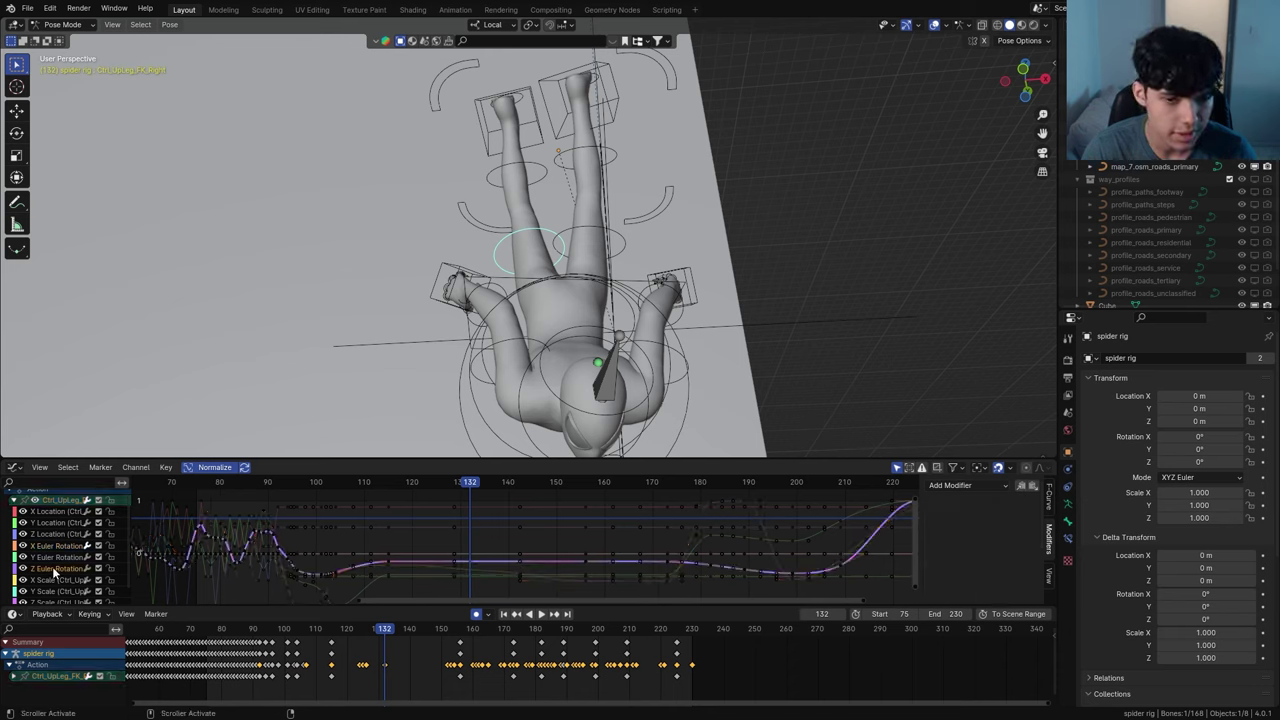
key("r")
key("z")
left_click(1040, 503)
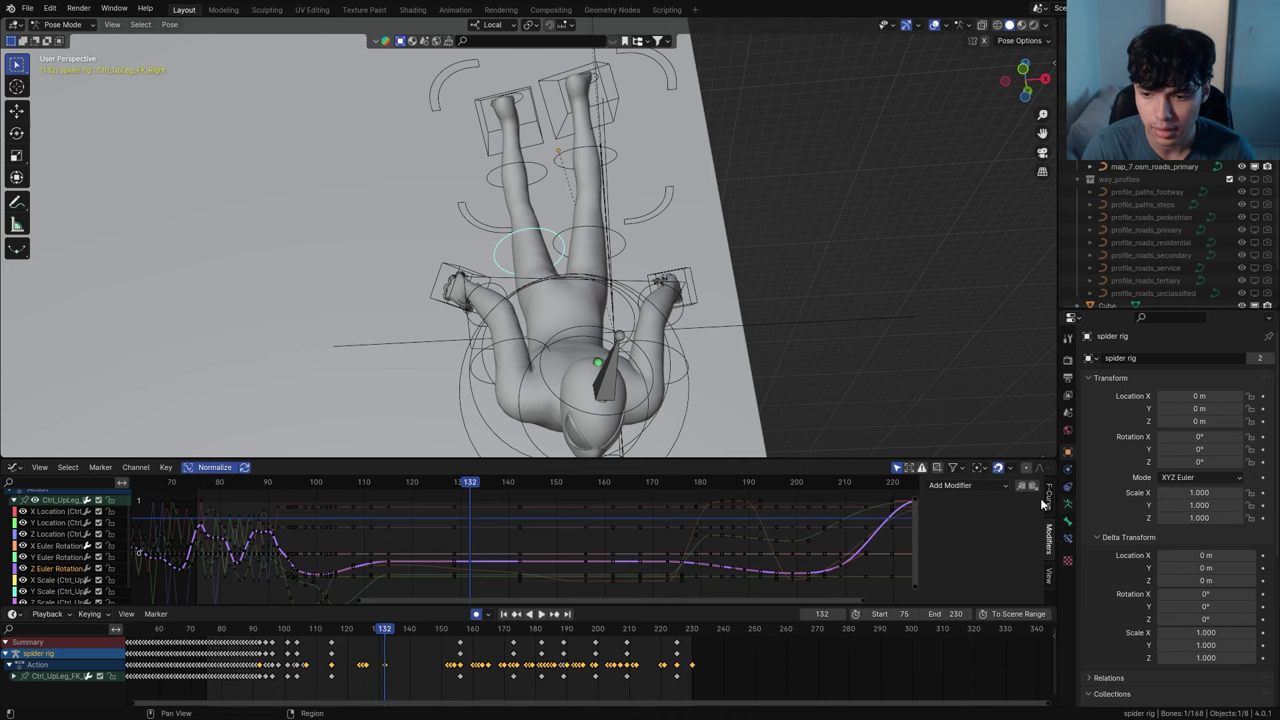
left_click(1033, 487)
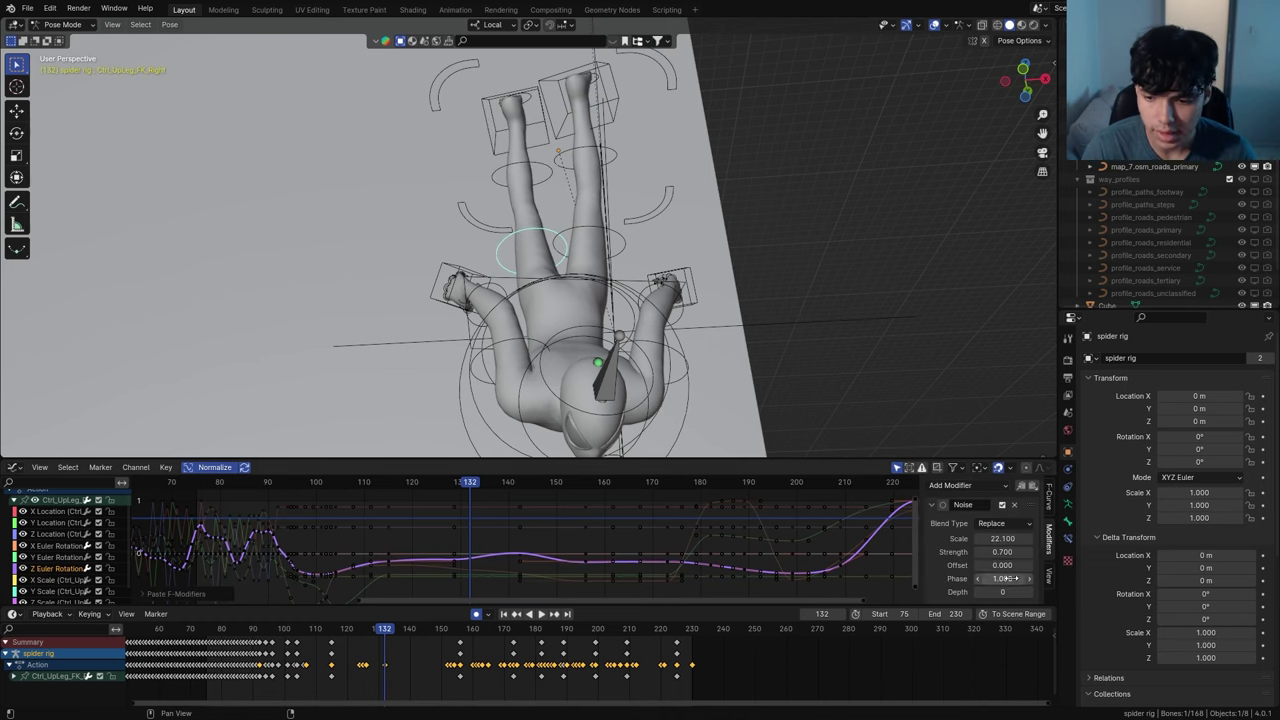
Set the Z rotation Noise modifier's offset to 30, scale to 19.1 and strength to 0.65
left_click_drag(1010, 566, 1210, 566)
left_click_drag(1002, 538, 985, 538)
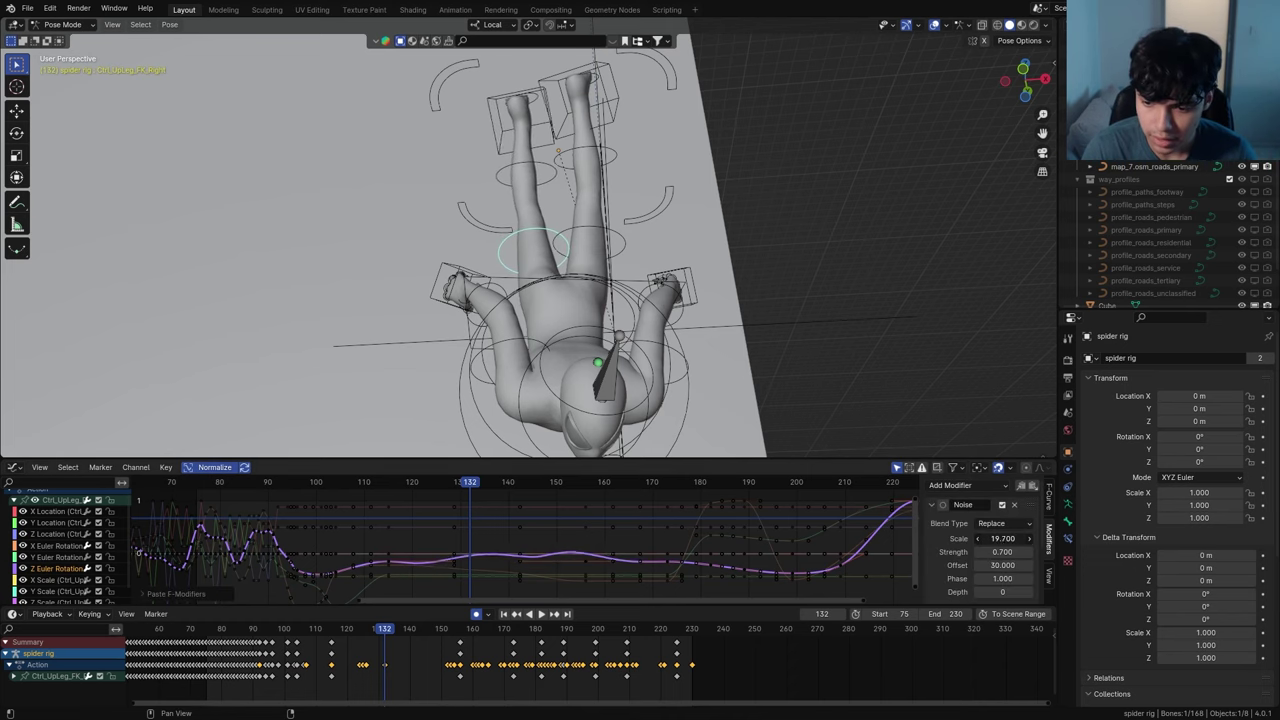
left_click_drag(1002, 552, 996, 552)
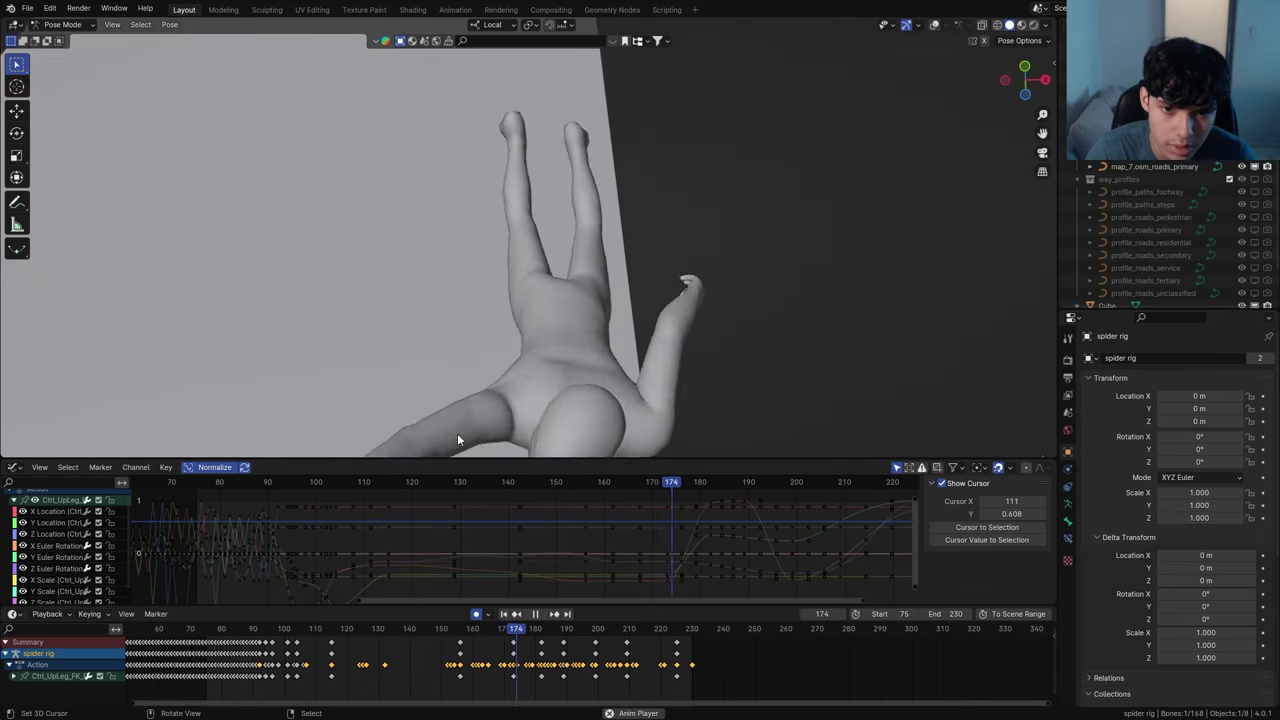
key("alt+shift+z")
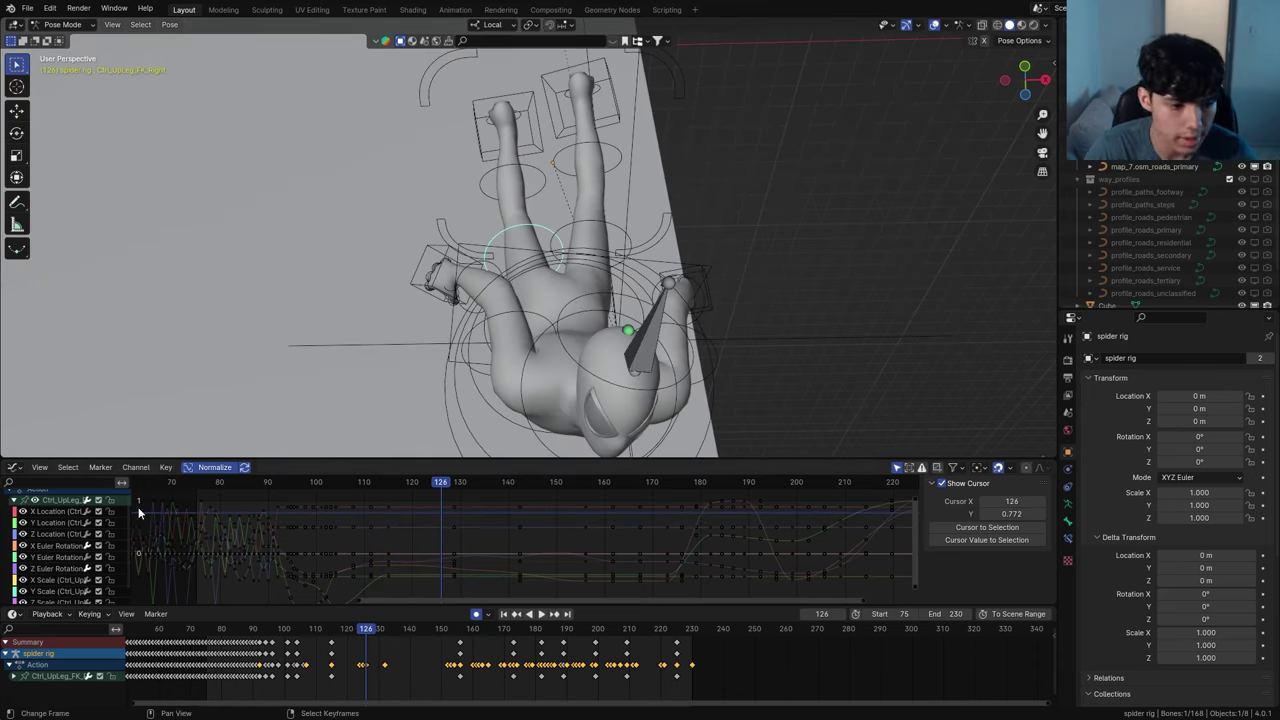
Copy the right upper leg's X and Z rotation Noise modifiers to the matching curves of the left upper leg FK control
left_click(208, 553)
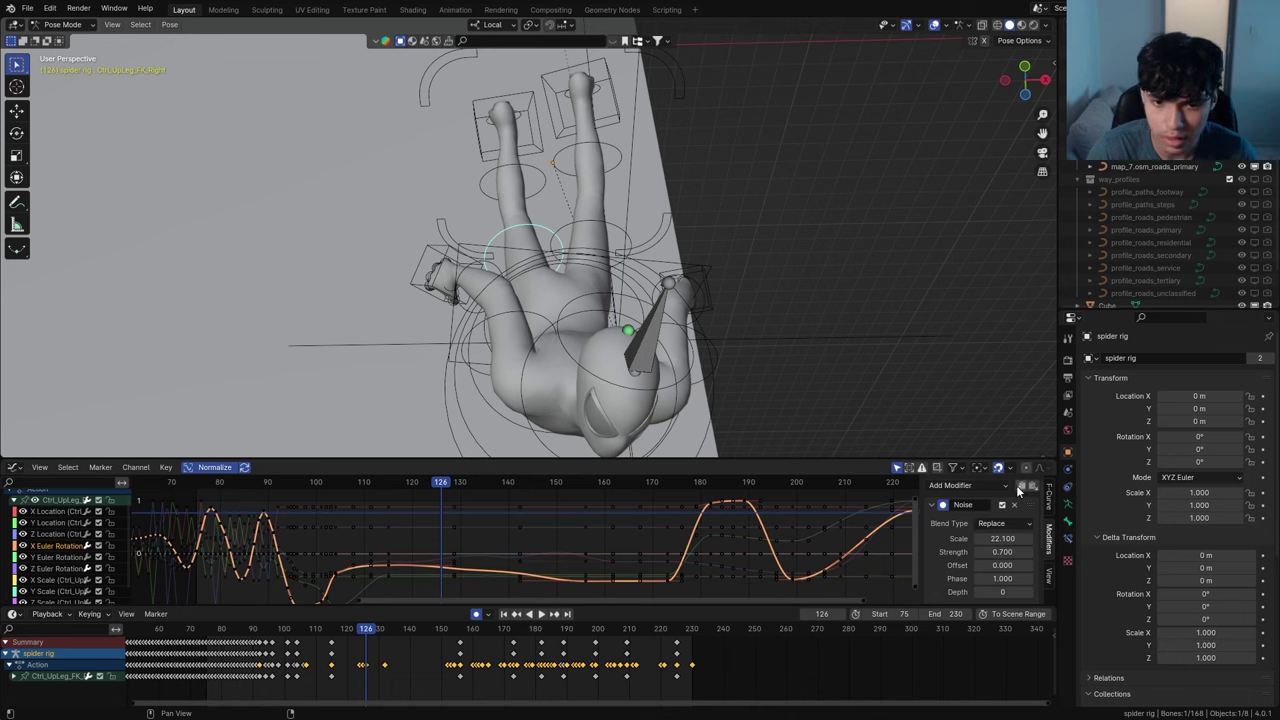
left_click(614, 231)
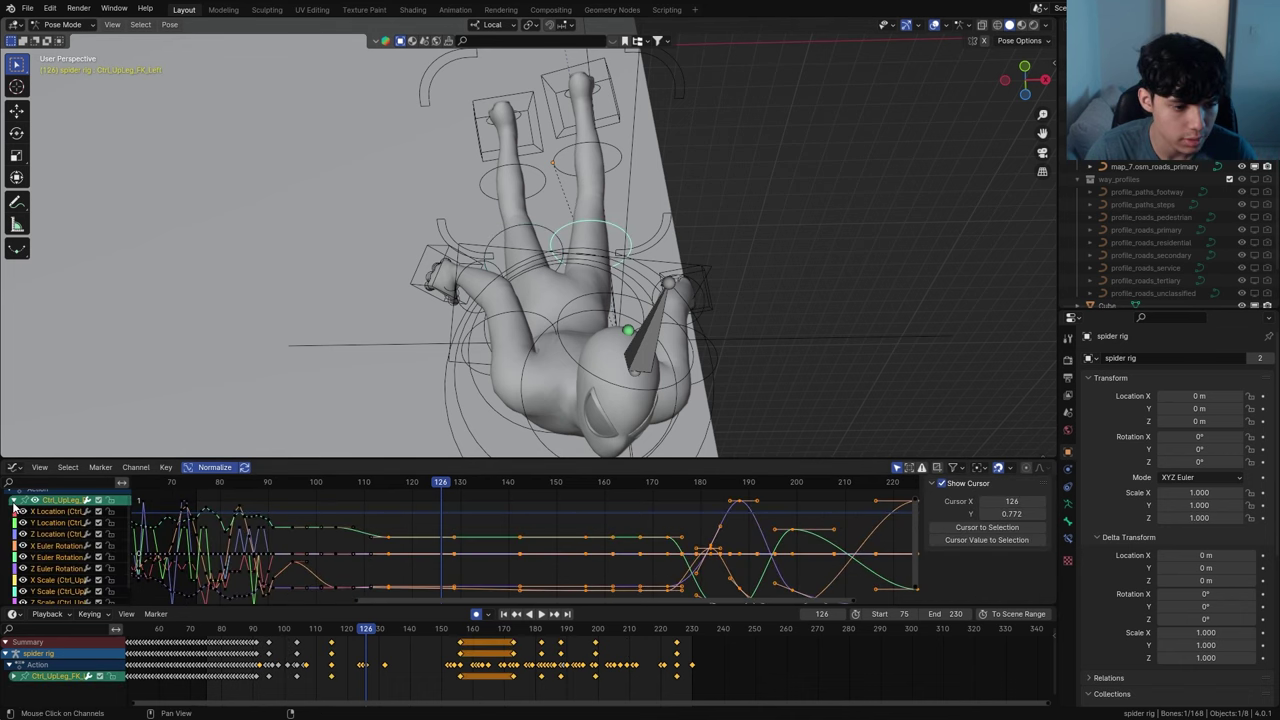
left_click(47, 547)
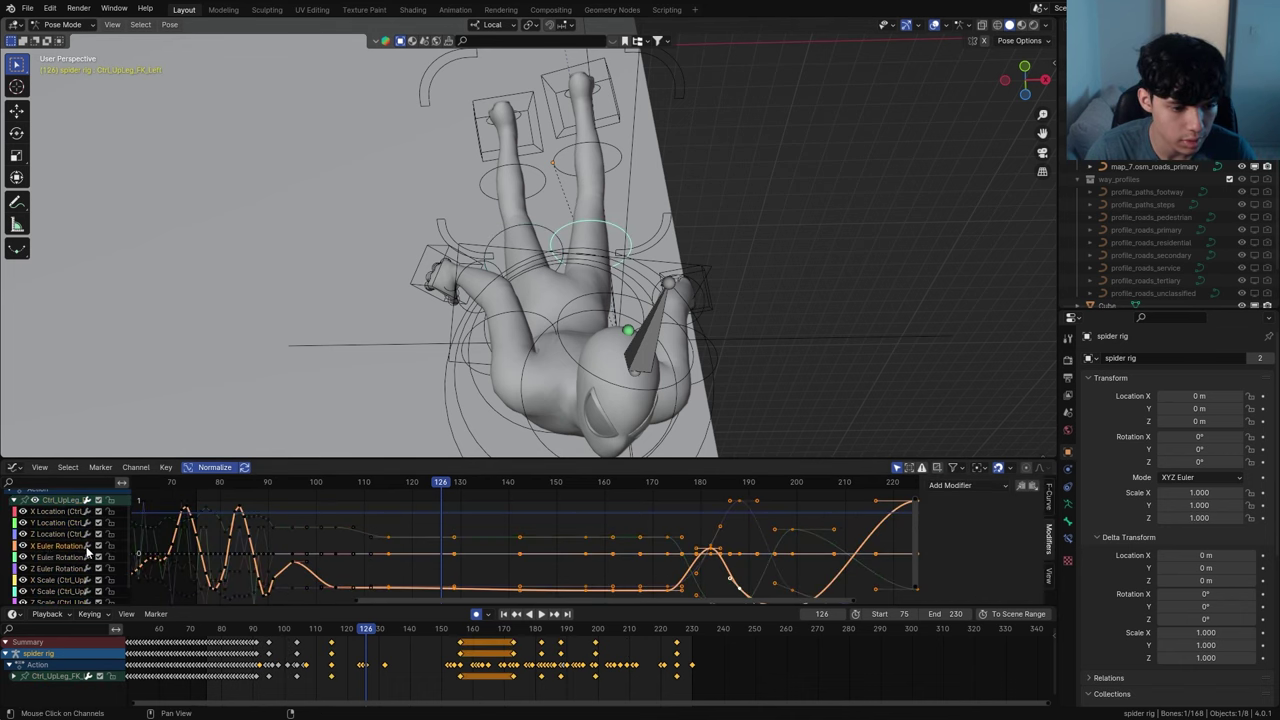
left_click(1033, 487)
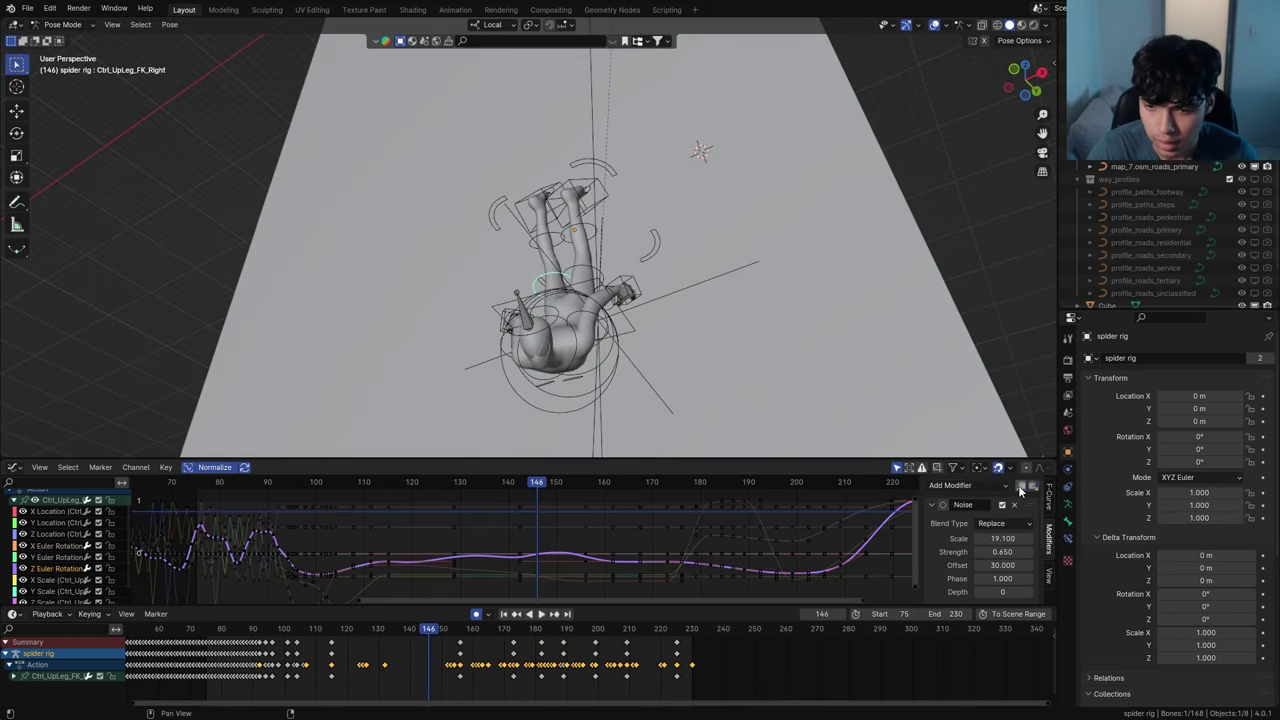
left_click(580, 270)
left_click(57, 568)
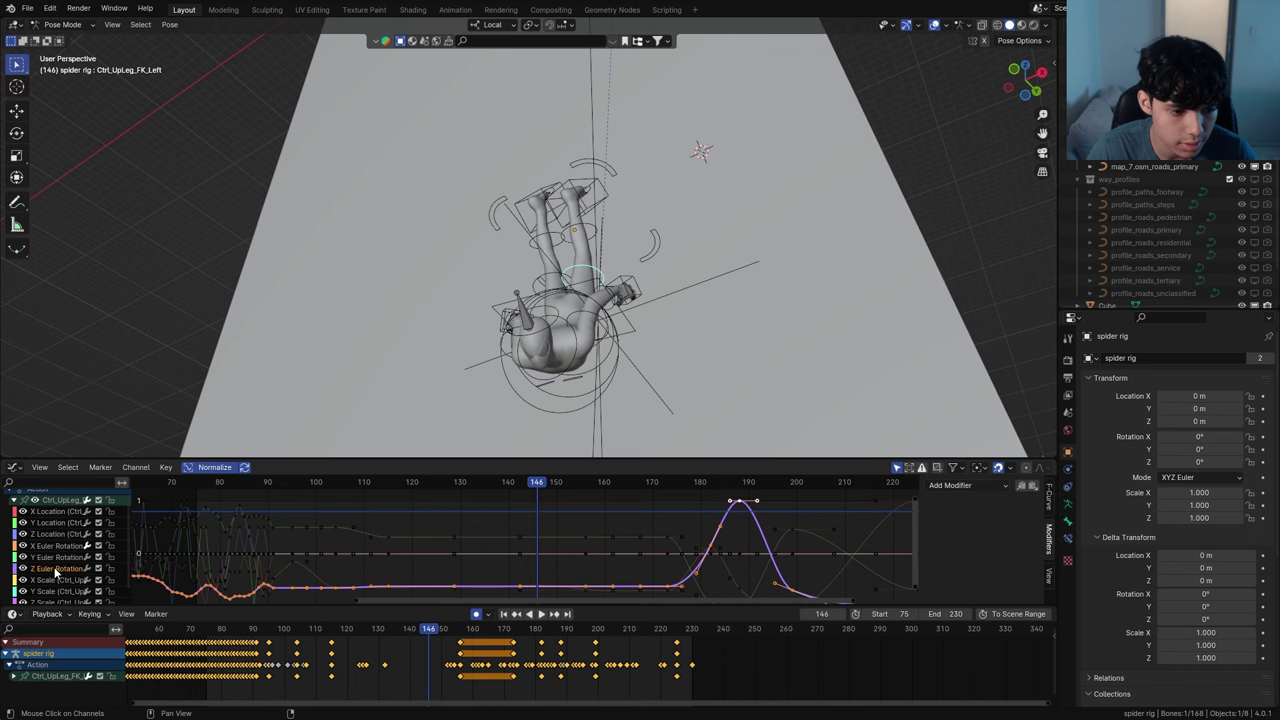
left_click(1032, 487)
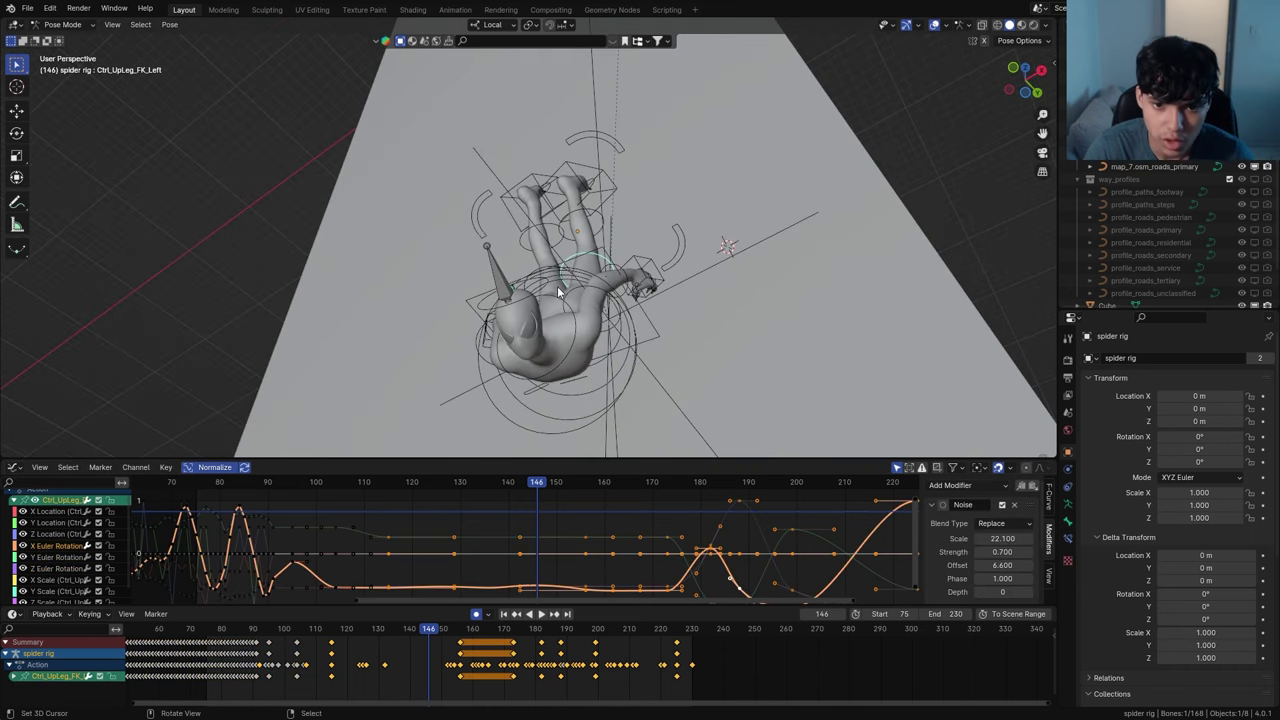
Select the Z Euler Rotation curve of the right upper leg FK control
scroll(560, 290, "down", 10)
scroll(572, 308, "up", 9)
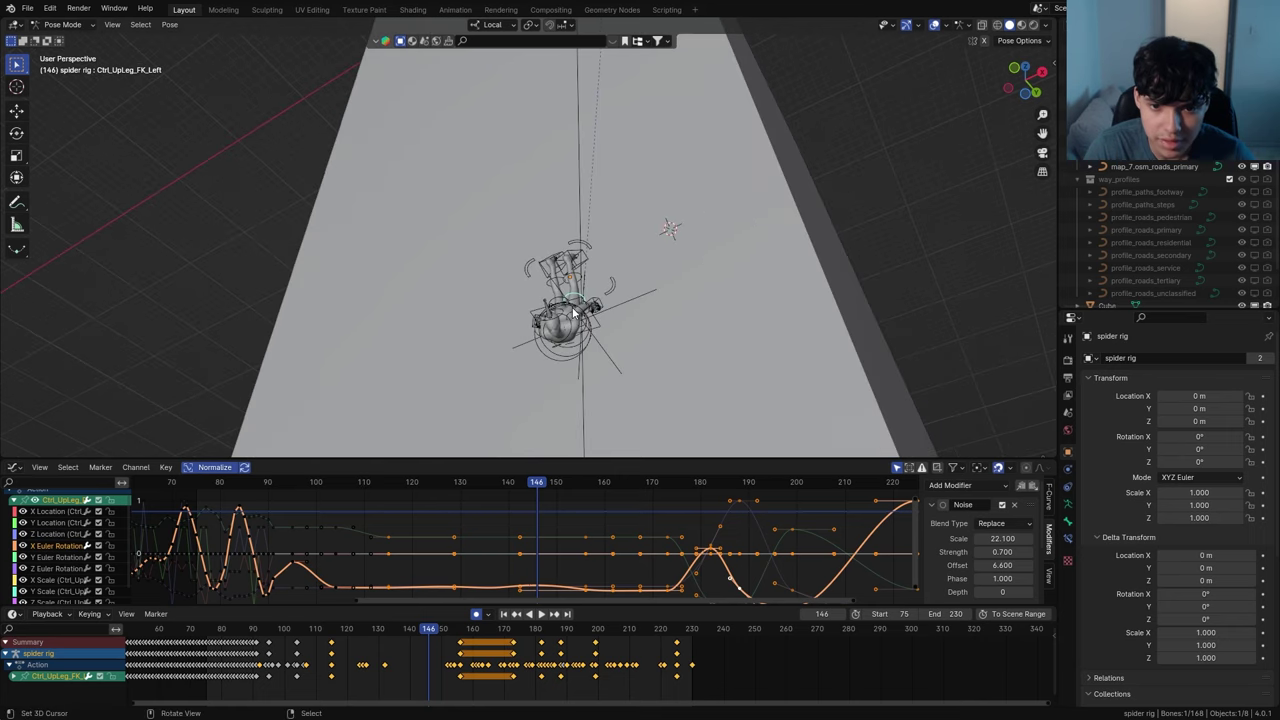
middle_click_drag(573, 313, 563, 316)
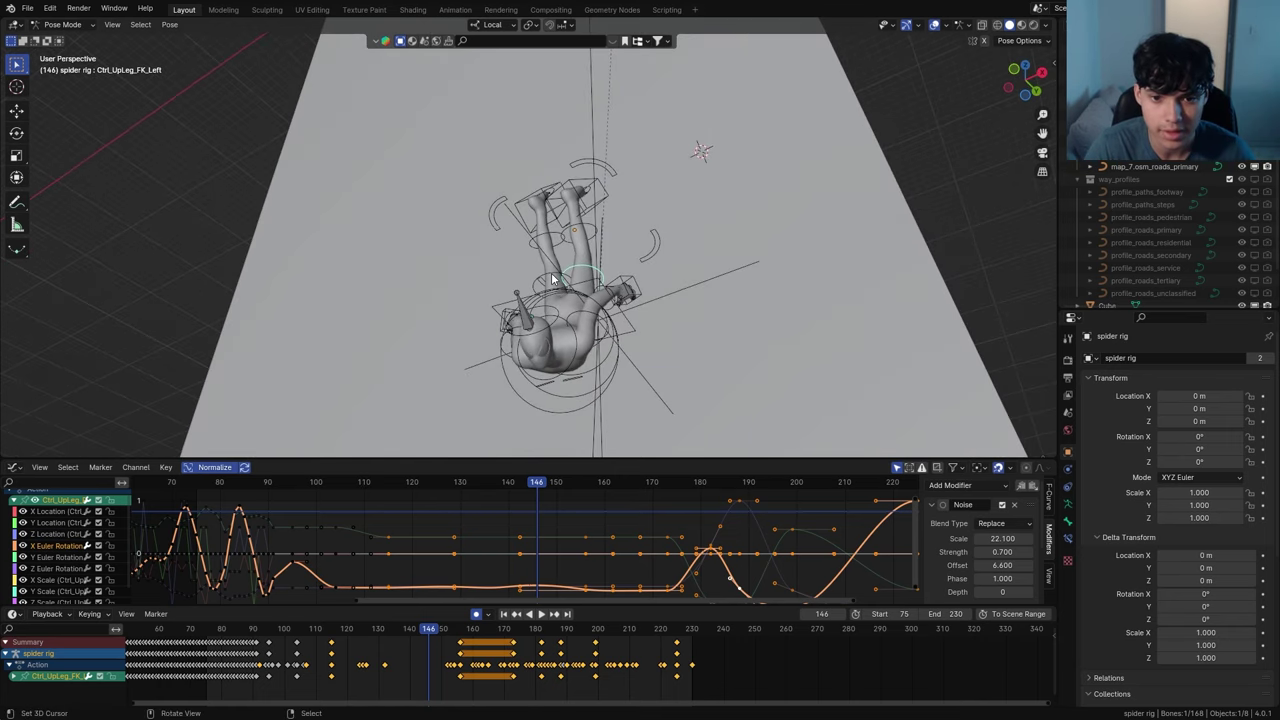
left_click(551, 280)
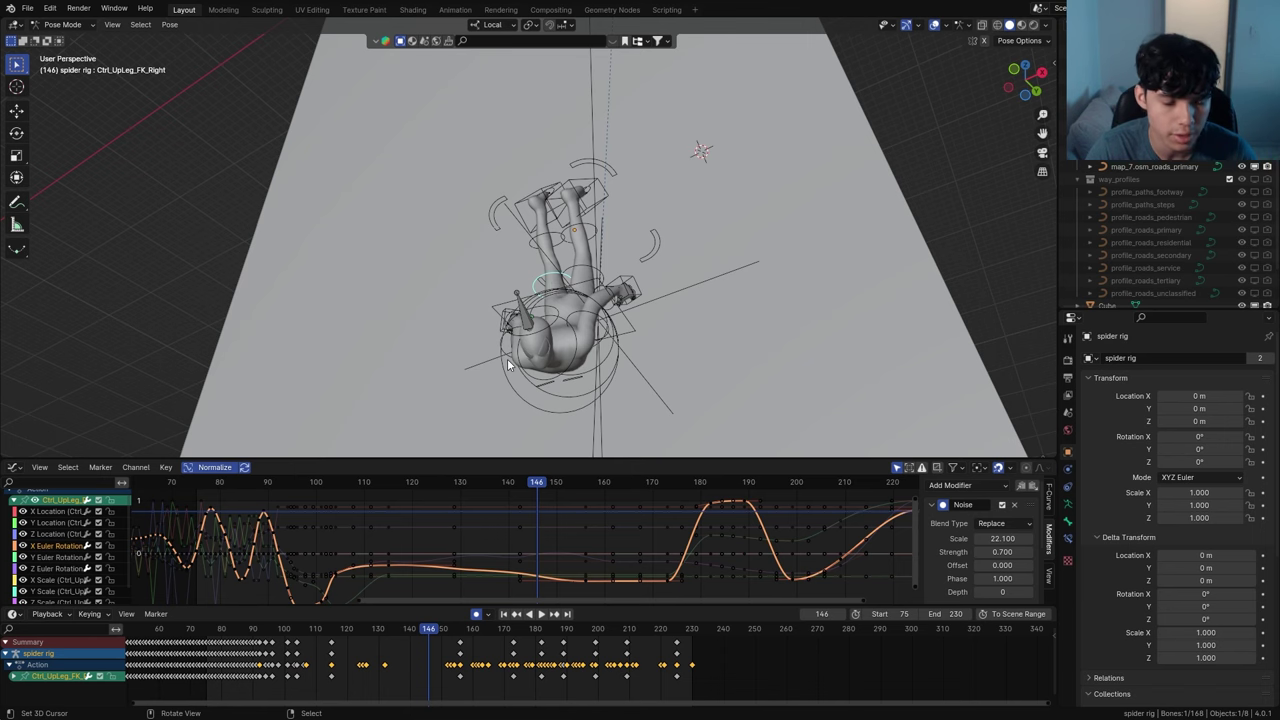
left_click(53, 567)
Play back the dive with the viewport overlays hidden to examine the noise motion of both legs
key("space")
key("shift+alt+z")
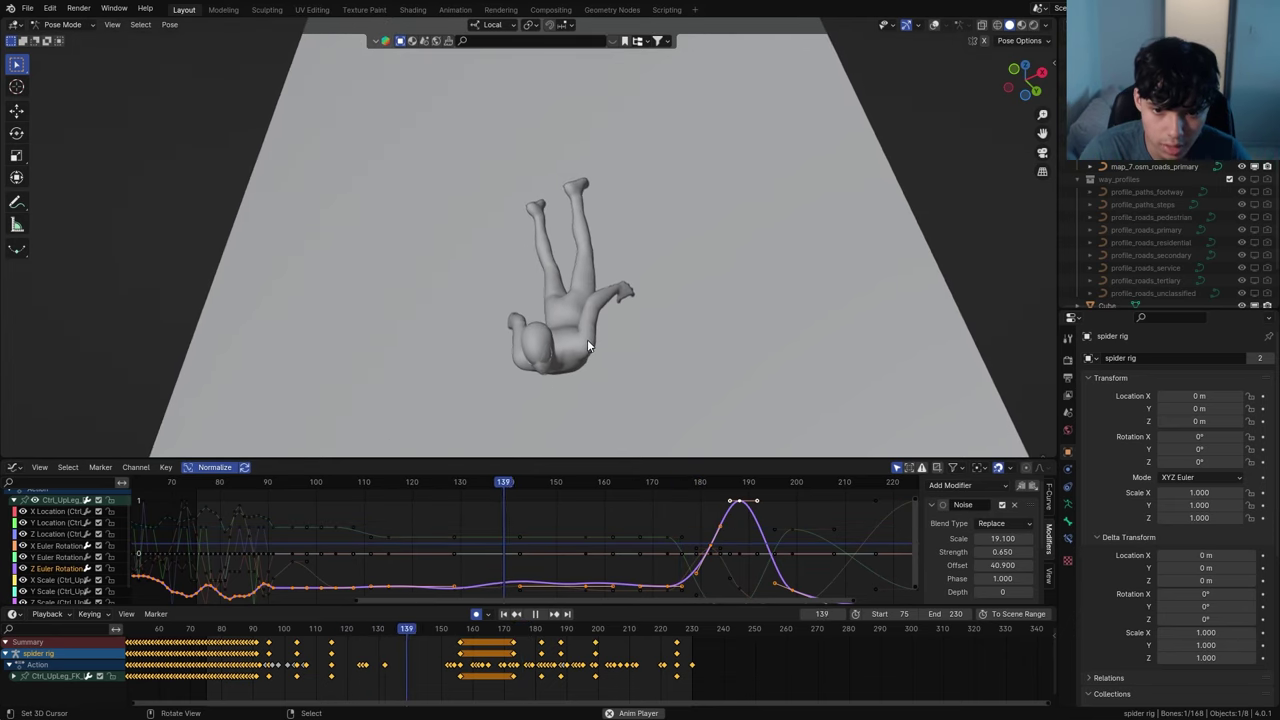
key("space")
key("shift+alt+z")
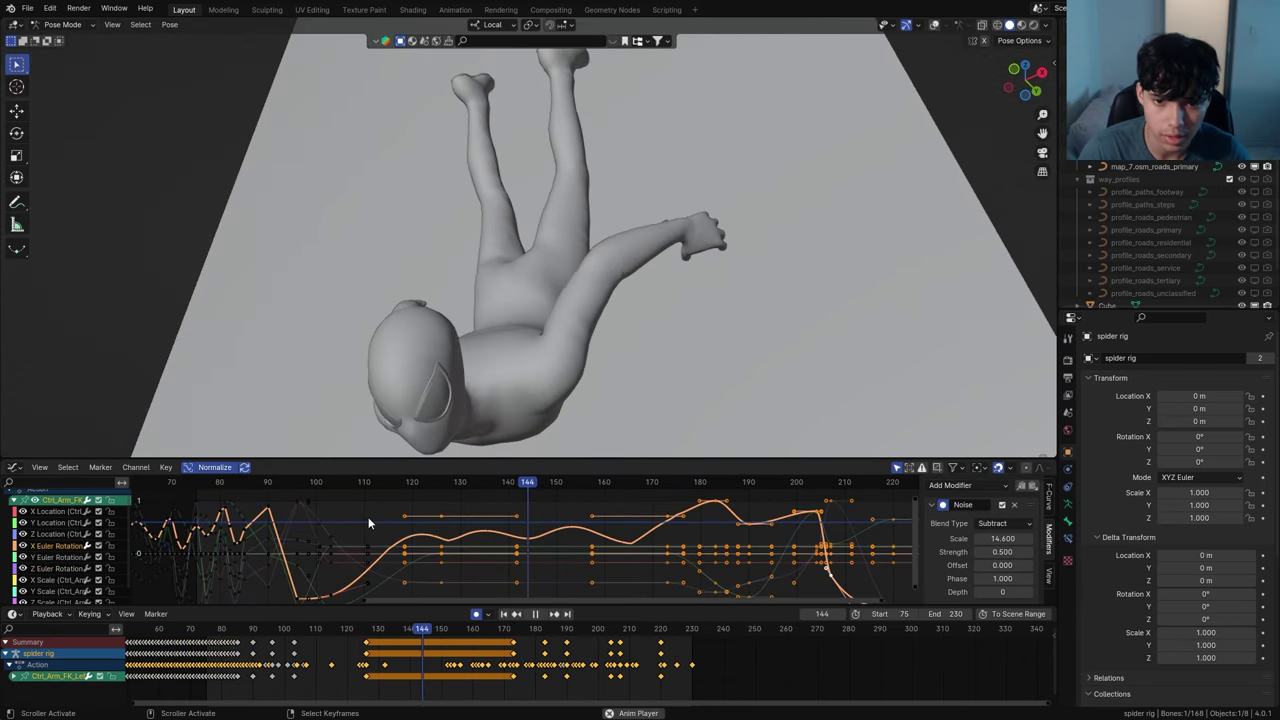
Copy the Noise modifier from the left arm FK control's X rotation curve to its Z Euler Rotation curve
key("space")
key("shift+alt+z")
left_click(60, 568)
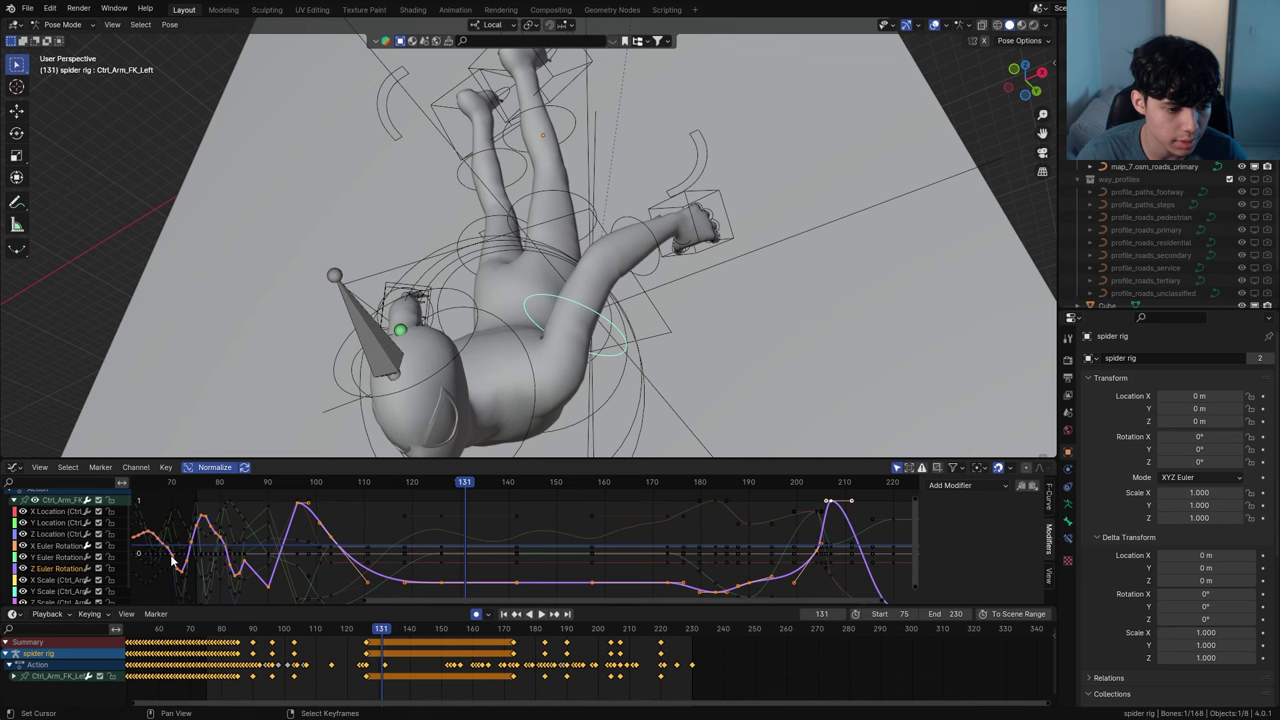
left_click(1034, 485)
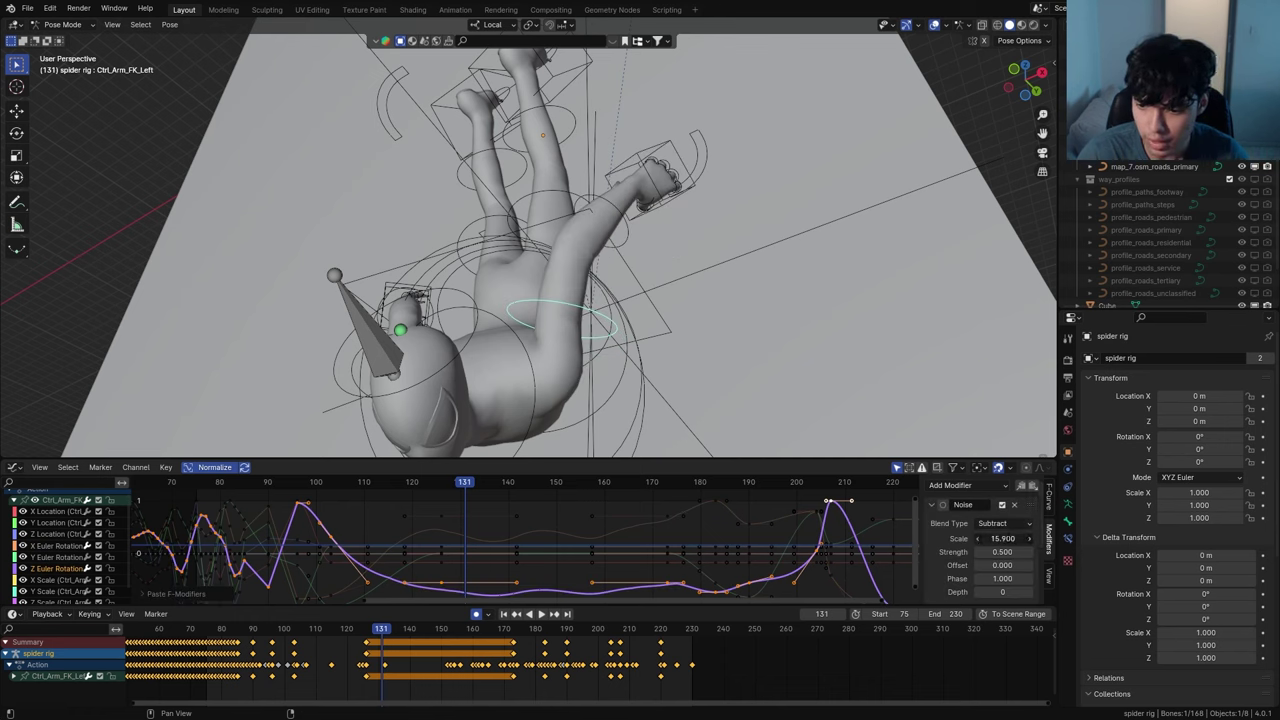
Set the left arm's Z rotation Noise modifier to scale 17.5, strength 0.35, offset 14 and blend type Replace
left_click_drag(1007, 538, 1027, 538)
left_click_drag(1006, 552, 1026, 552)
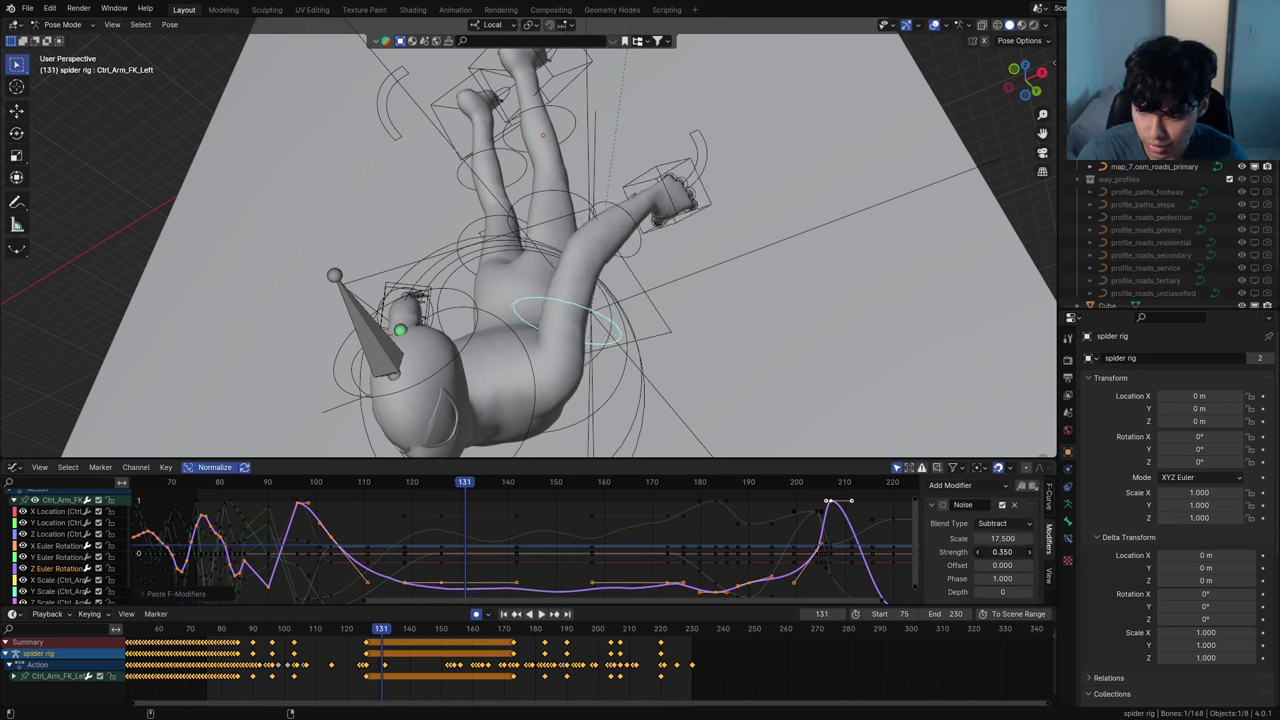
left_click(1004, 524)
left_click(1002, 551)
left_click(1003, 524)
left_click(995, 538)
Scrub and play back the dive from around frame 118 to examine the left arm's noise motion
right_click_drag(450, 538, 394, 507, "shift")
key("space")
key("space")
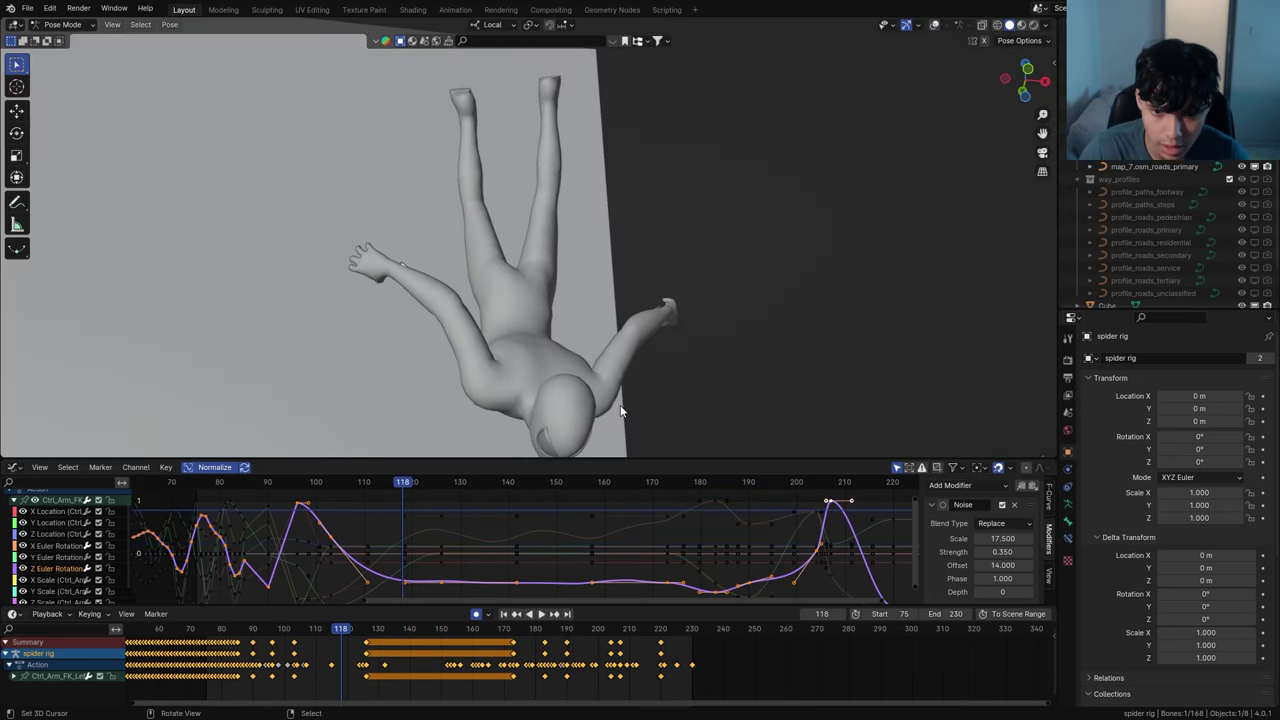
key("shift+alt+z")
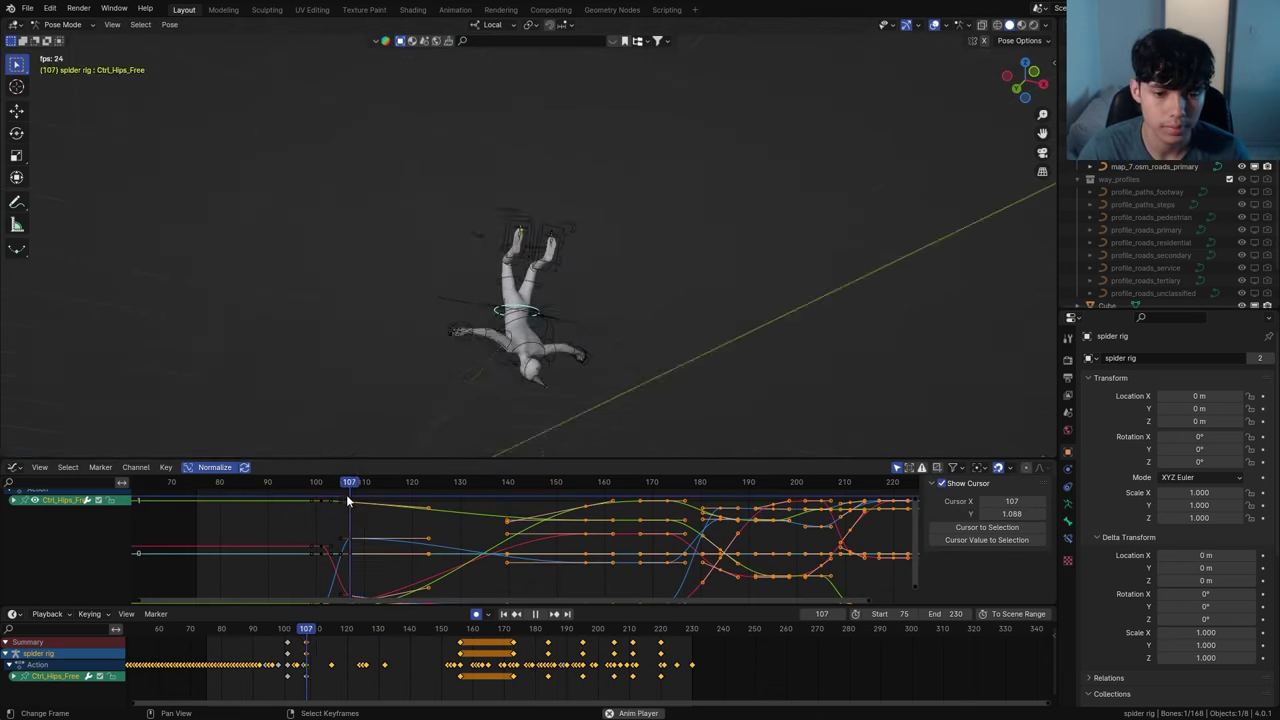
Try a trackball rotation of the free hips control at frame 143
middle_click_drag(490, 330, 519, 358)
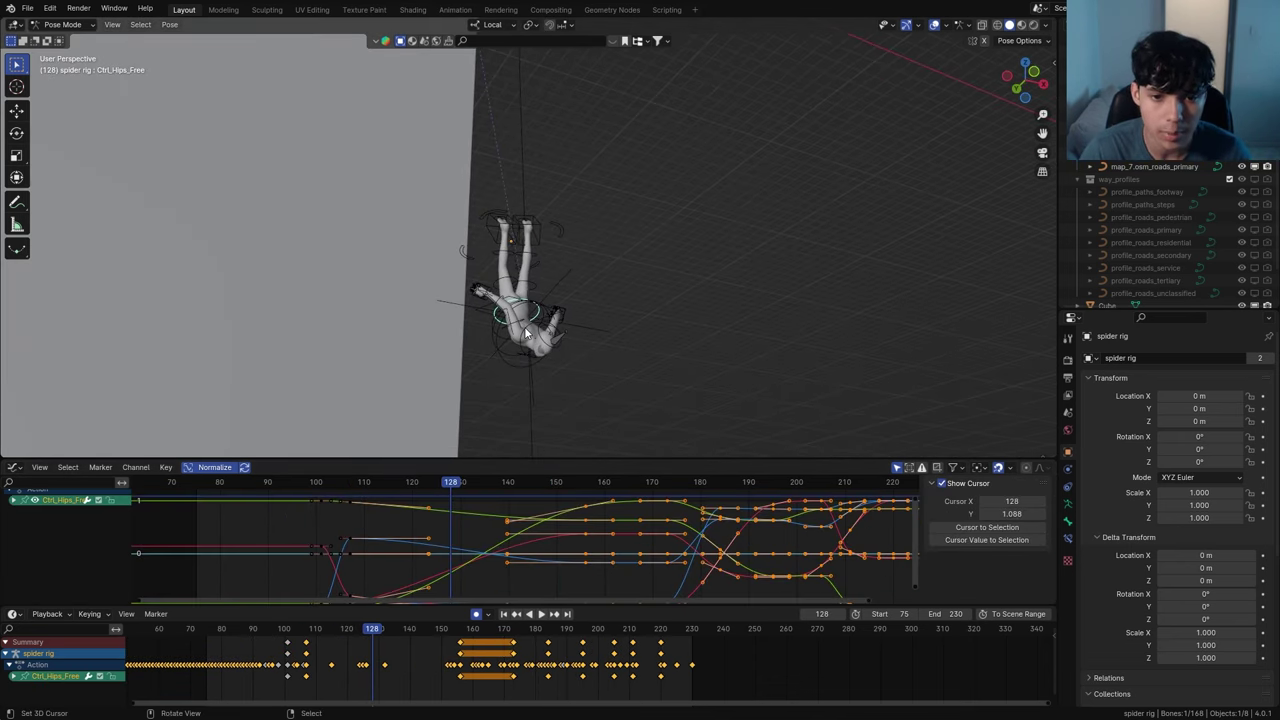
scroll(525, 333, "up", 3)
left_click_drag(466, 549, 522, 520)
key("r")
key("r")
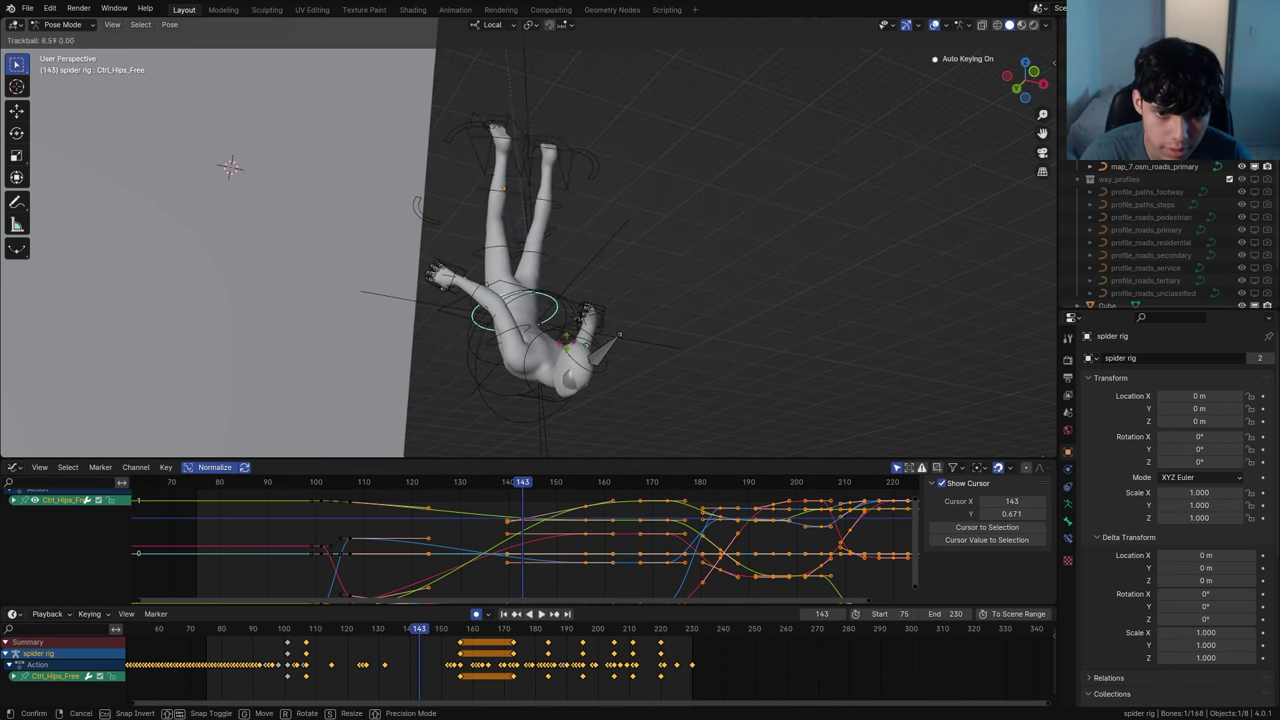
key("Return")
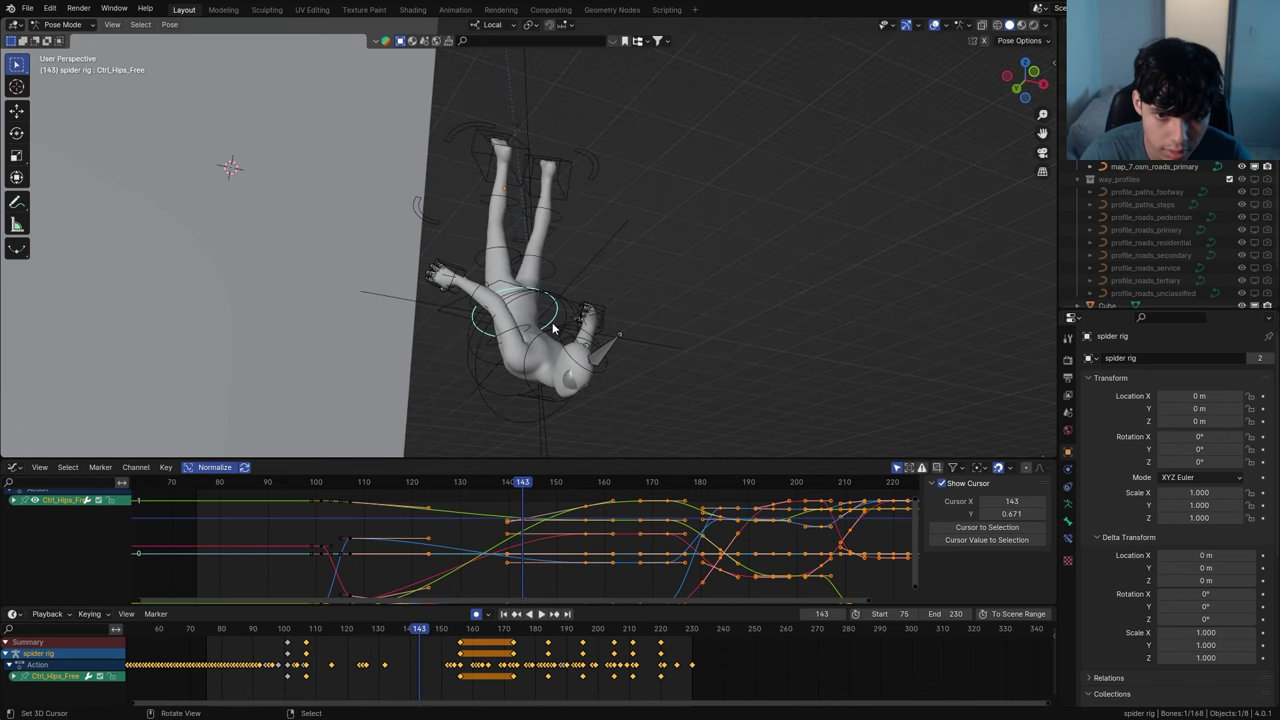
Play back the swing animation and stop on frame 172, where the arm reaches out for the web shot
key("alt+a")
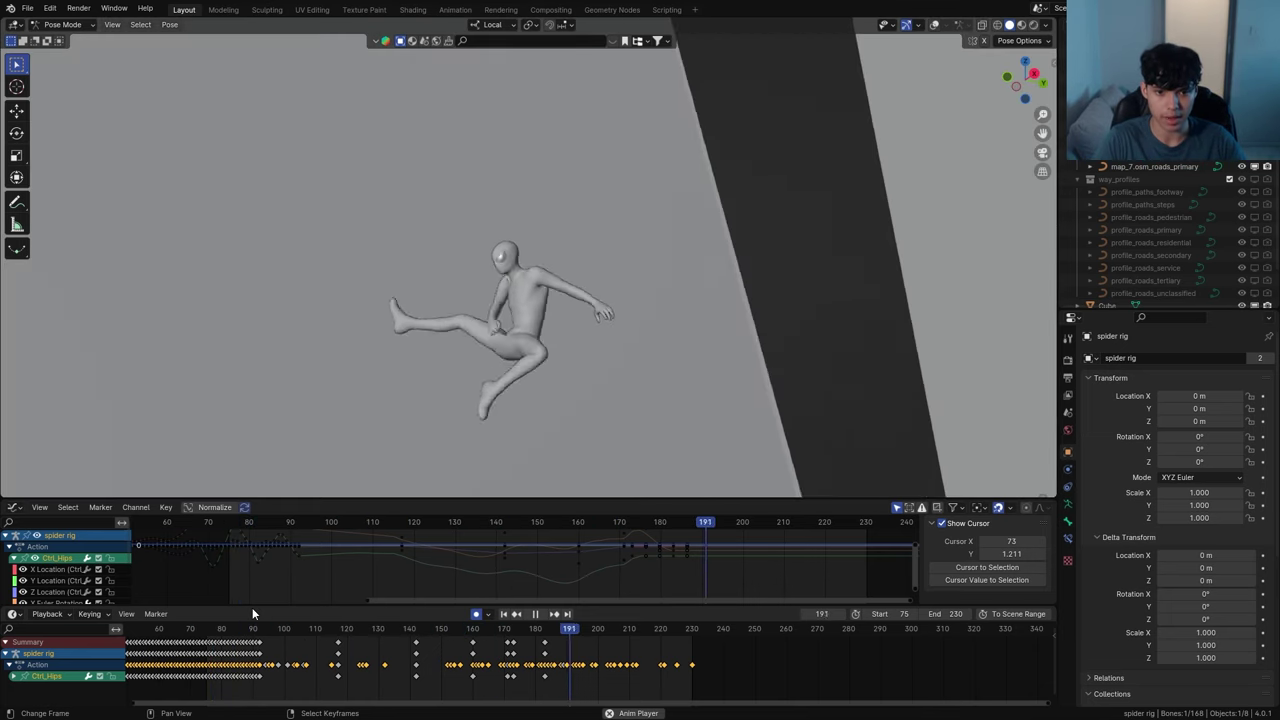
left_click_drag(505, 630, 507, 630)
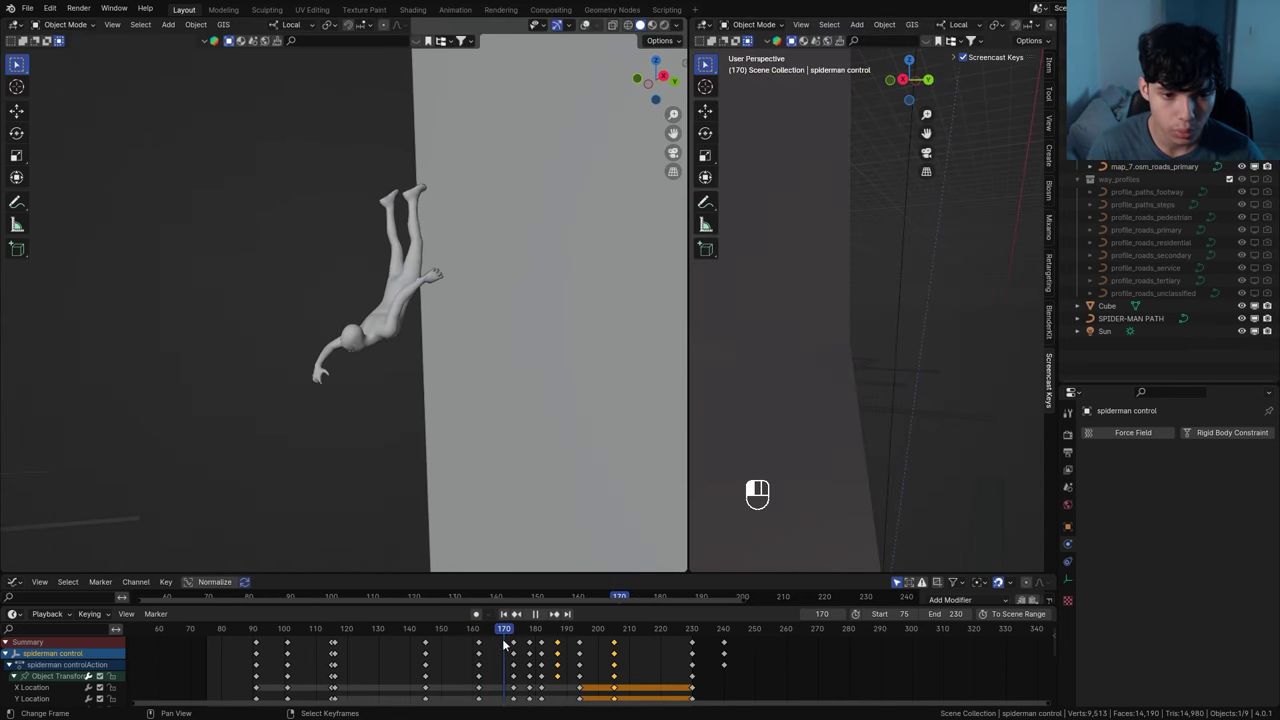
left_click_drag(508, 643, 512, 643)
middle_click_drag(377, 406, 416, 320)
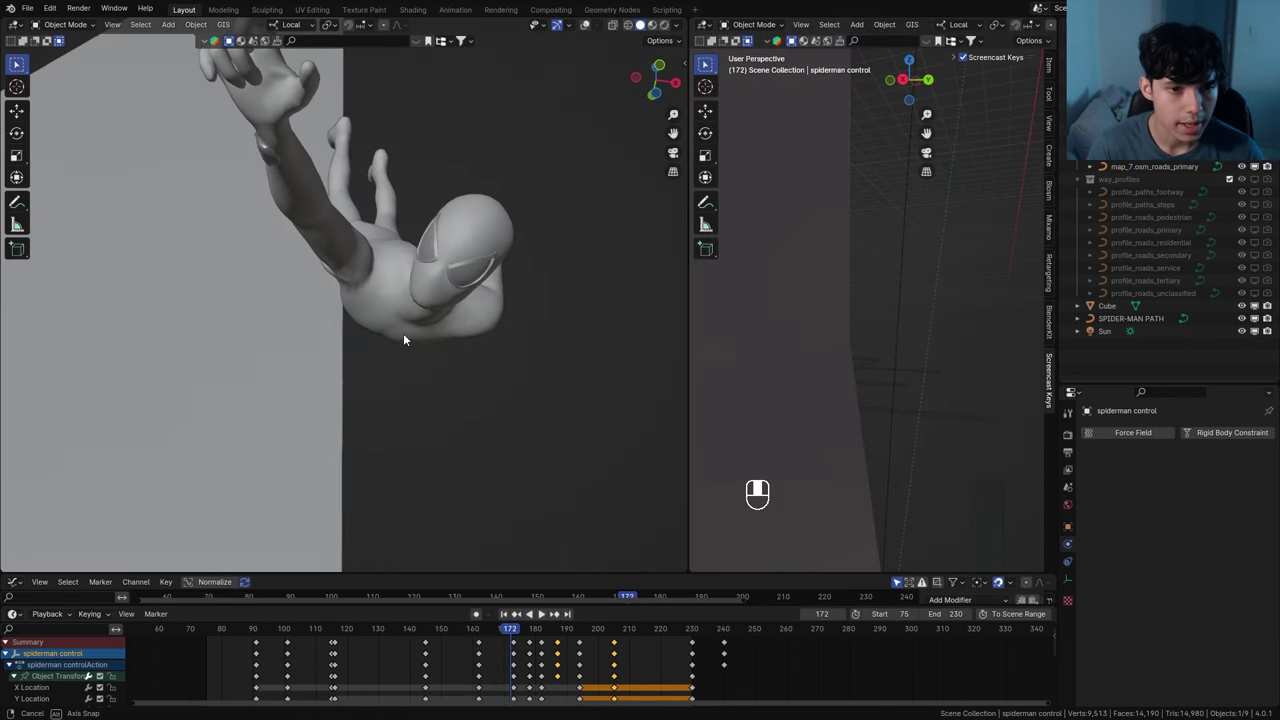
scroll(408, 336, "down", 2)
scroll(416, 320, "down", 3)
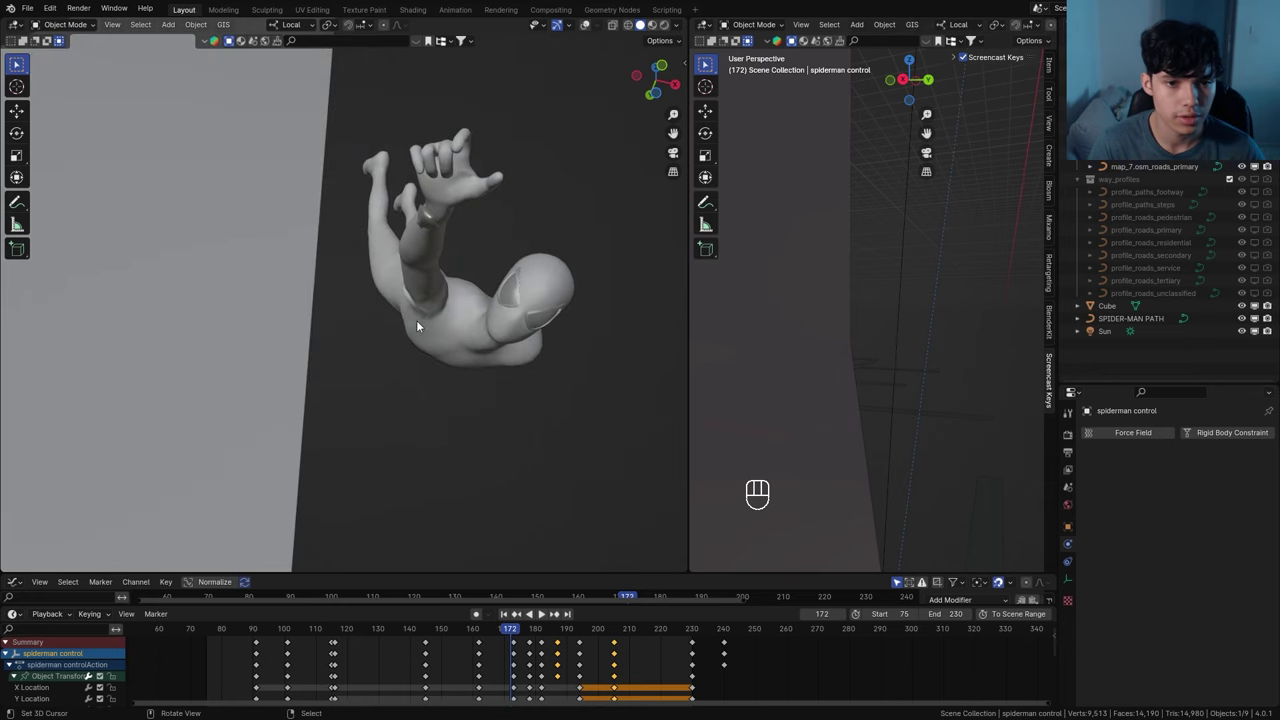
Add a mesh plane at the outstretched hand with the viewport overlays shown, and name it web
key("shift+alt+z")
middle_click_drag(427, 214, 468, 372)
key("shift+a")
mouse_move(474, 369)
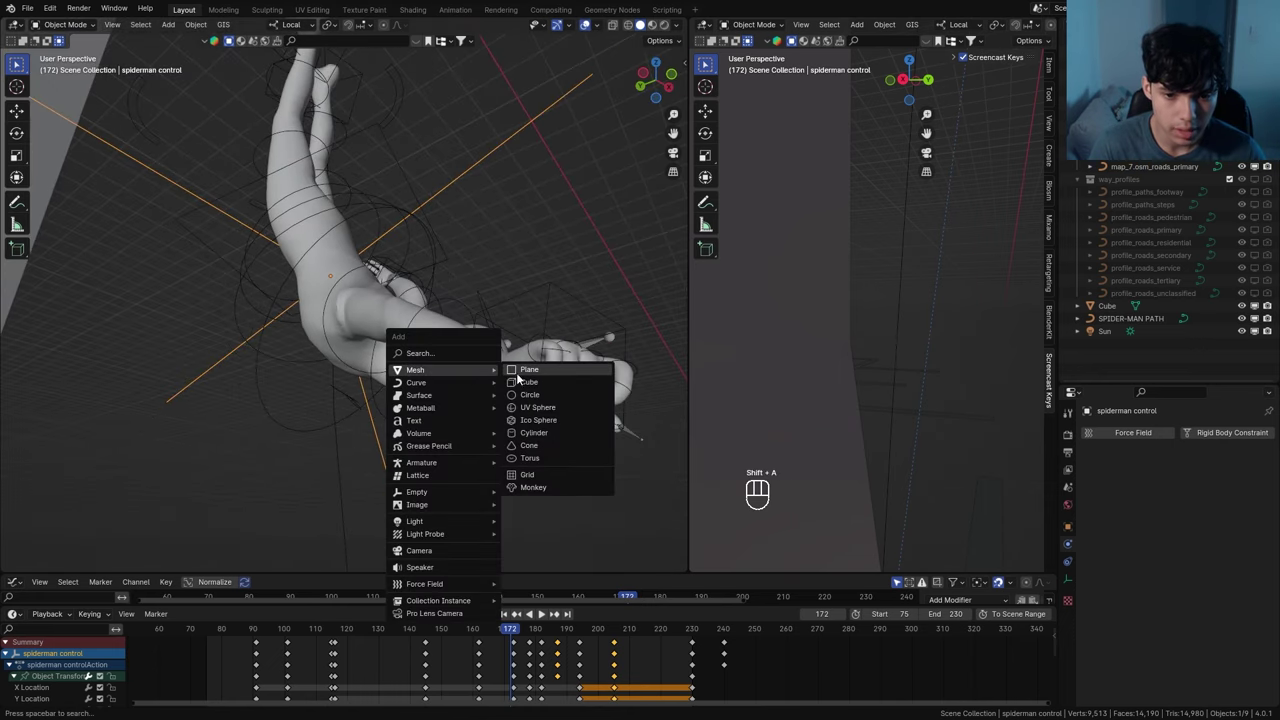
left_click(522, 377)
double_click(1101, 320)
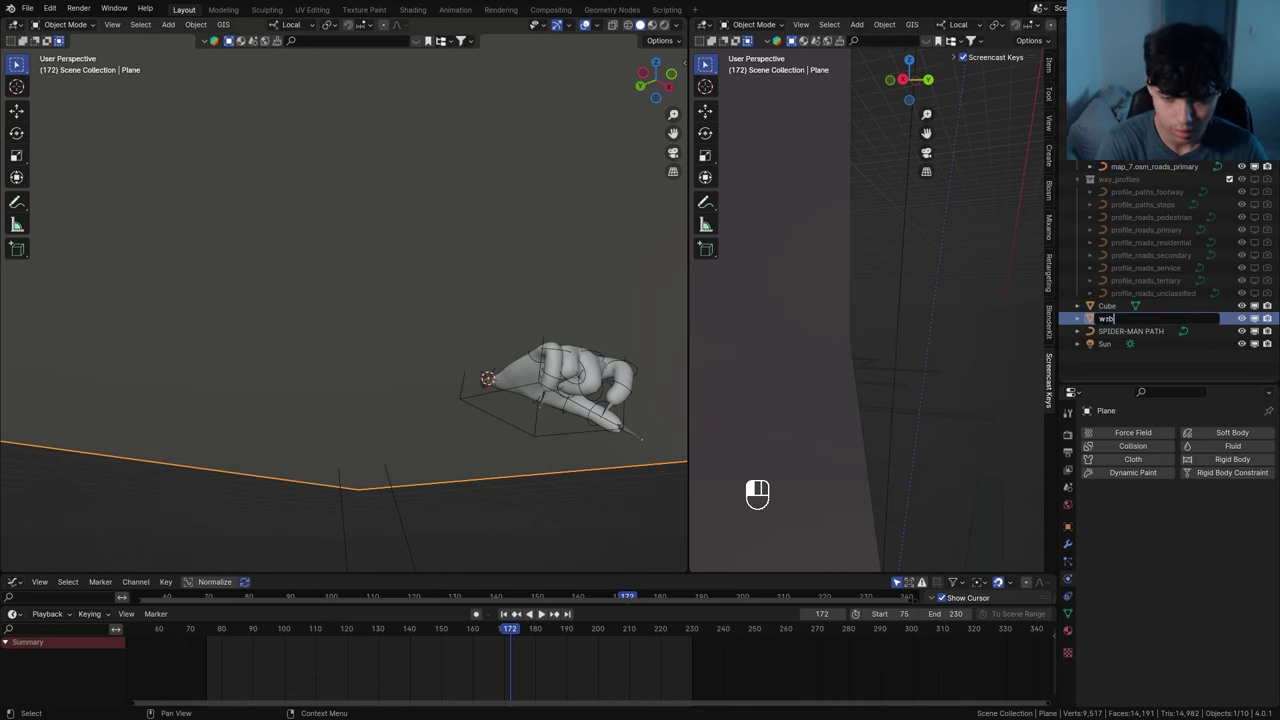
type("web")
key("Return")
Delete two adjacent vertices of the web plane so that only a single edge remains
key("Tab")
middle_click_drag(474, 303, 360, 330)
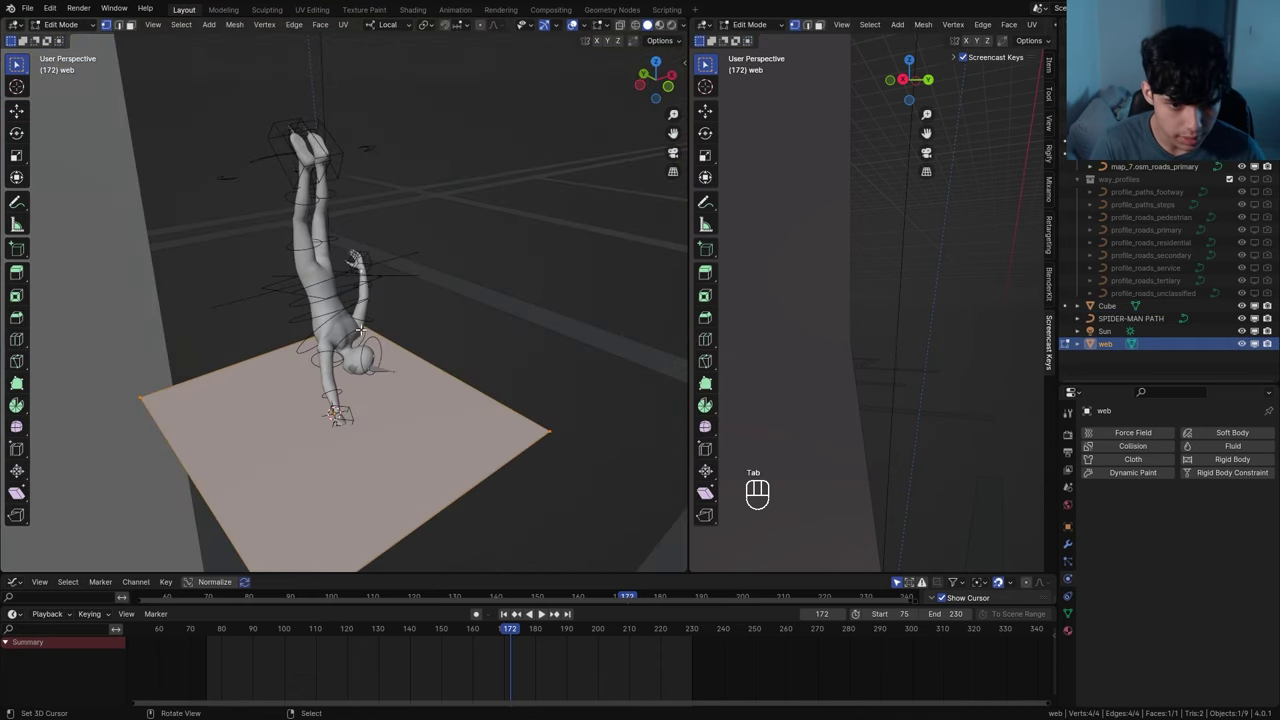
left_click(529, 438)
key("x")
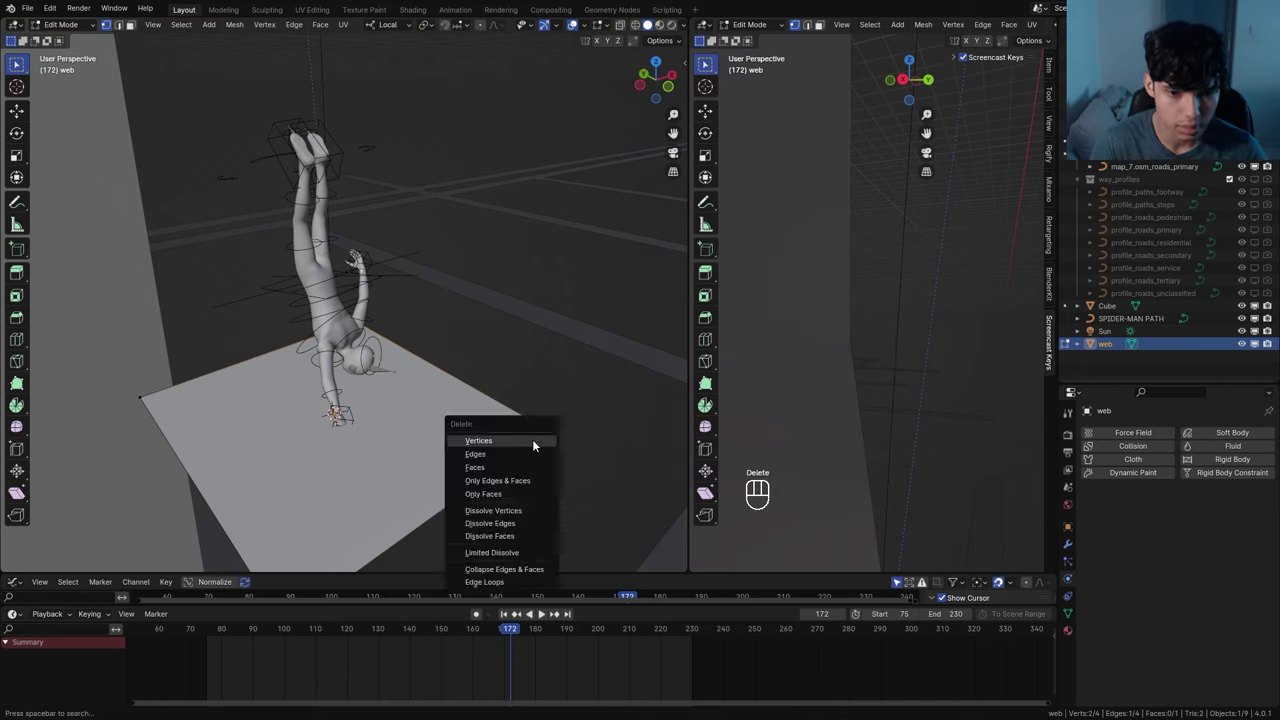
left_click(532, 439)
Snap one end vertex of the web edge to the 3D cursor at the outstretched hand's wrist
left_click(136, 400)
middle_click_drag(220, 424, 274, 334, "shift")
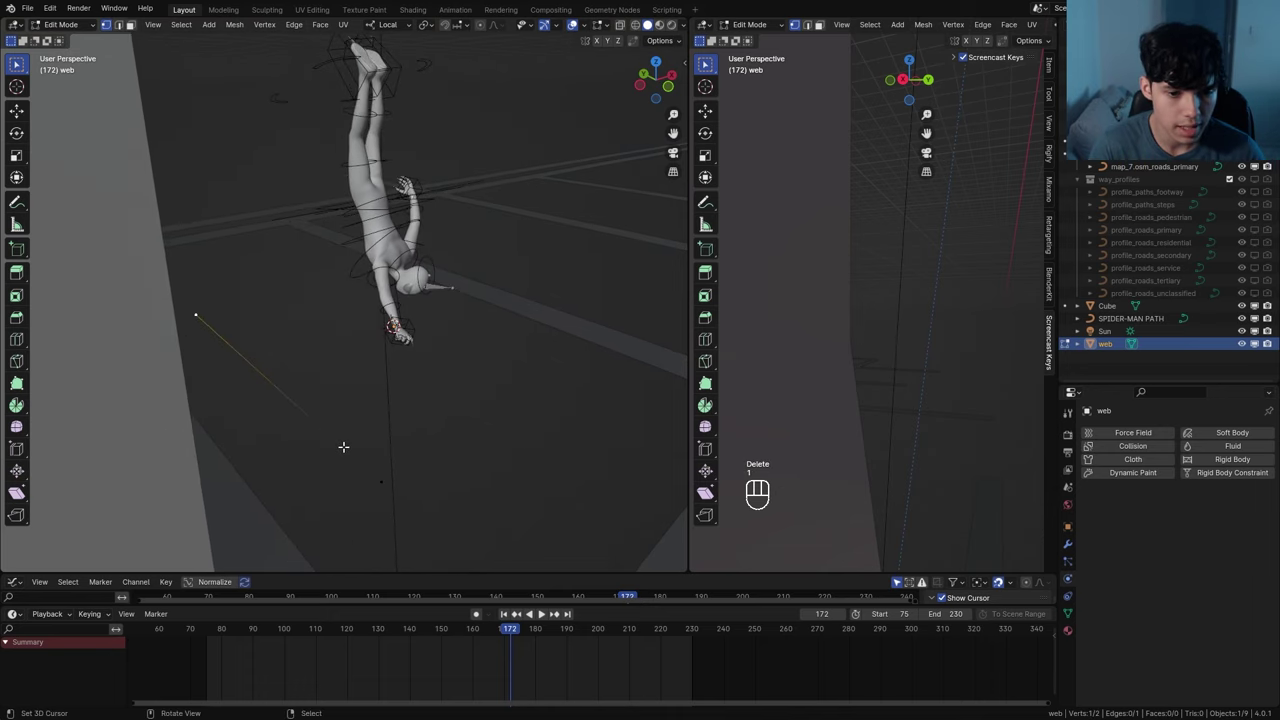
left_click(380, 474, "shift")
middle_click_drag(377, 440, 348, 140)
scroll(367, 217, "up", 5)
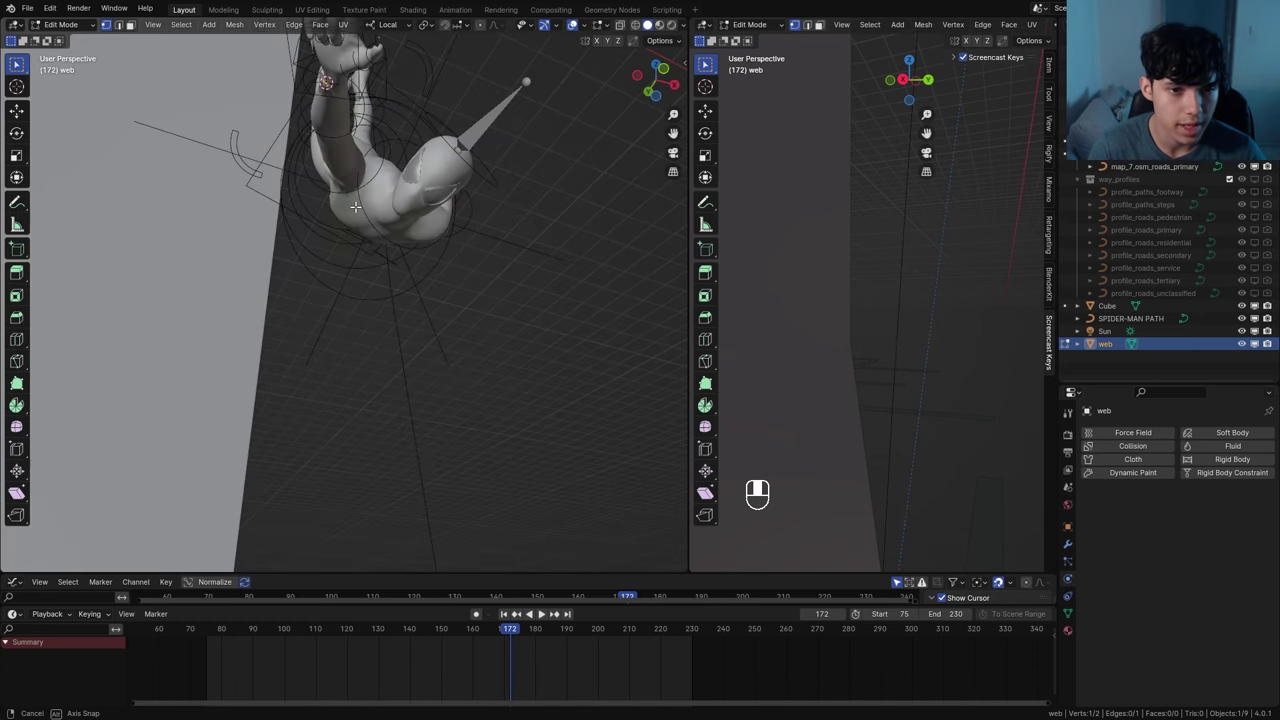
scroll(345, 115, "up", 1)
middle_click_drag(340, 97, 362, 193, "shift")
key("shift+s")
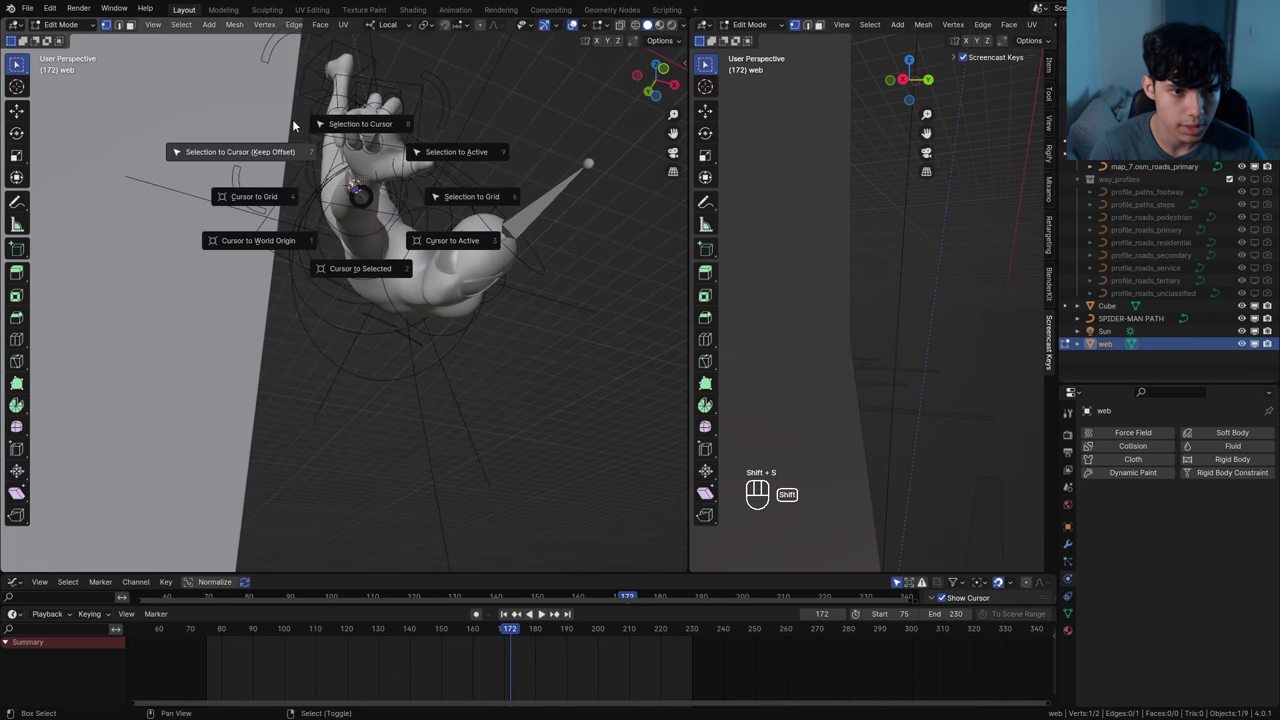
left_click(293, 126)
middle_click_drag(293, 128, 322, 132)
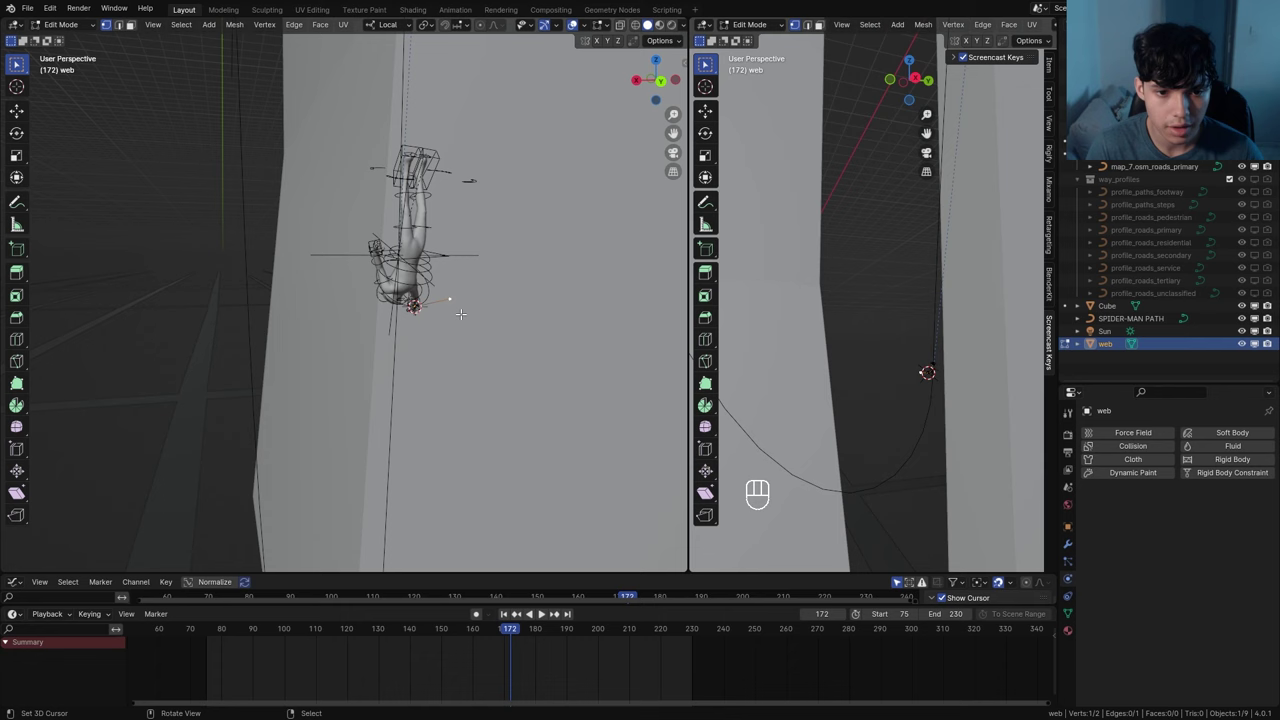
key("g")
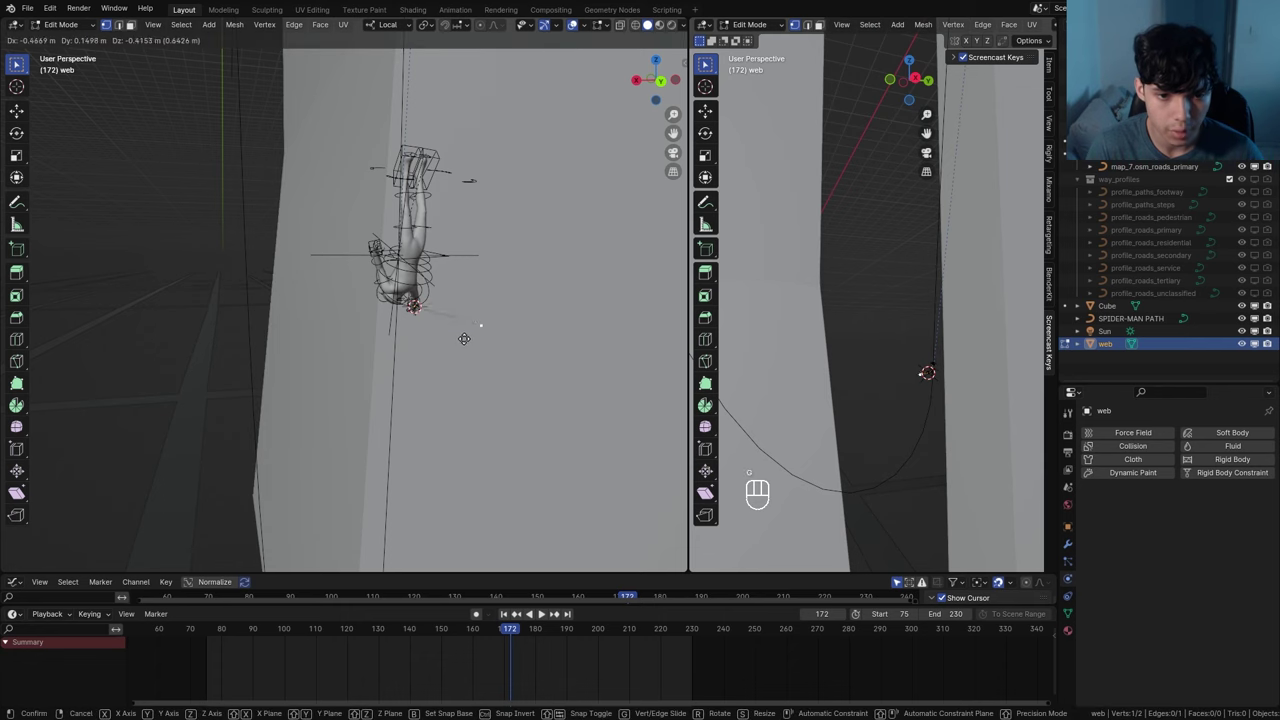
right_click(463, 337)
scroll(420, 334, "down", 4)
middle_click_drag(405, 333, 466, 329)
key("g")
right_click(328, 450)
Place the 3D cursor on the building's vertical corner and snap the web's other end vertex to it
middle_click_drag(876, 393, 823, 399, "shift")
scroll(838, 398, "up", 1)
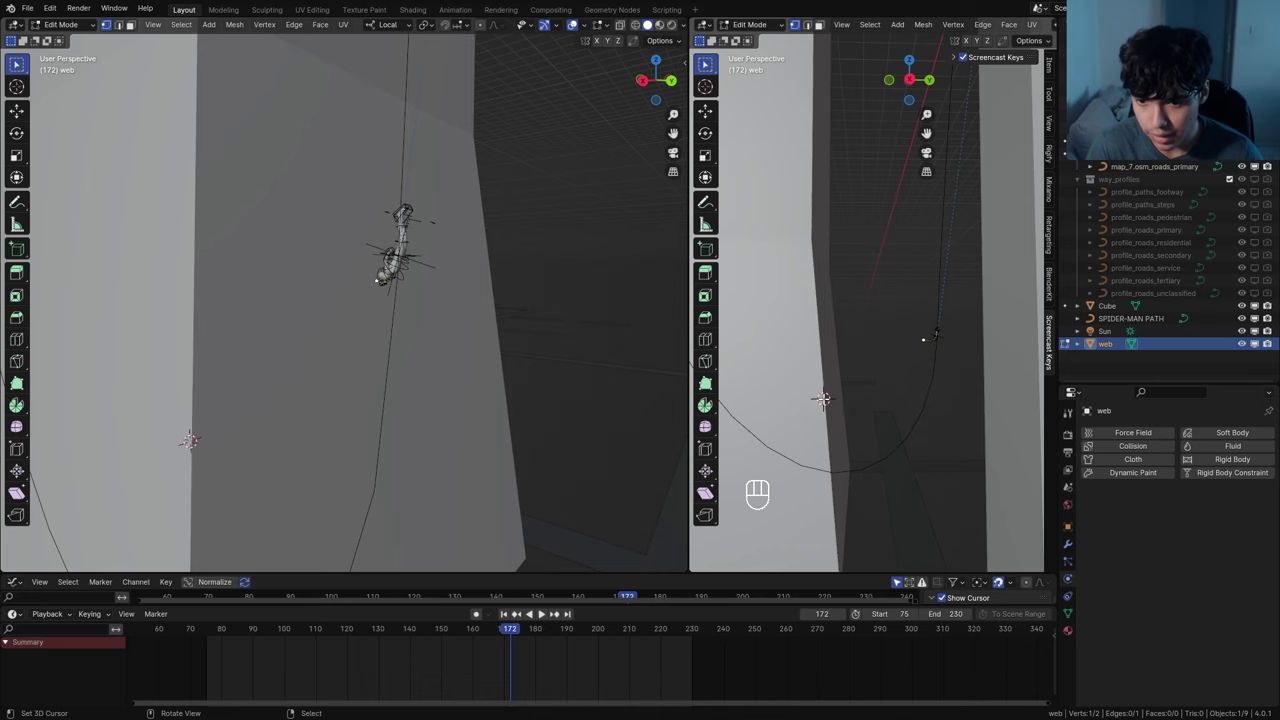
mouse_move(823, 399)
middle_mouse_down()
mouse_move(874, 403)
mouse_move(846, 389)
mouse_move(821, 398)
middle_mouse_up()
left_click(821, 398)
key("shift+s")
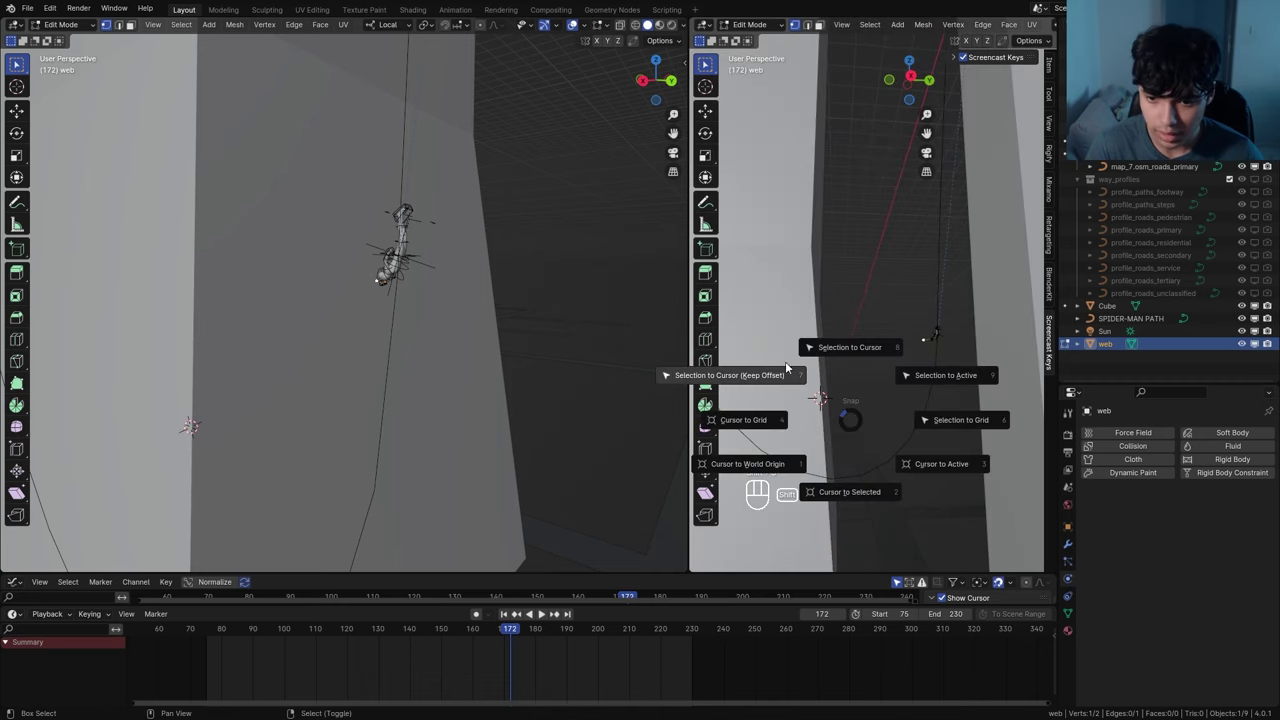
left_click(791, 349)
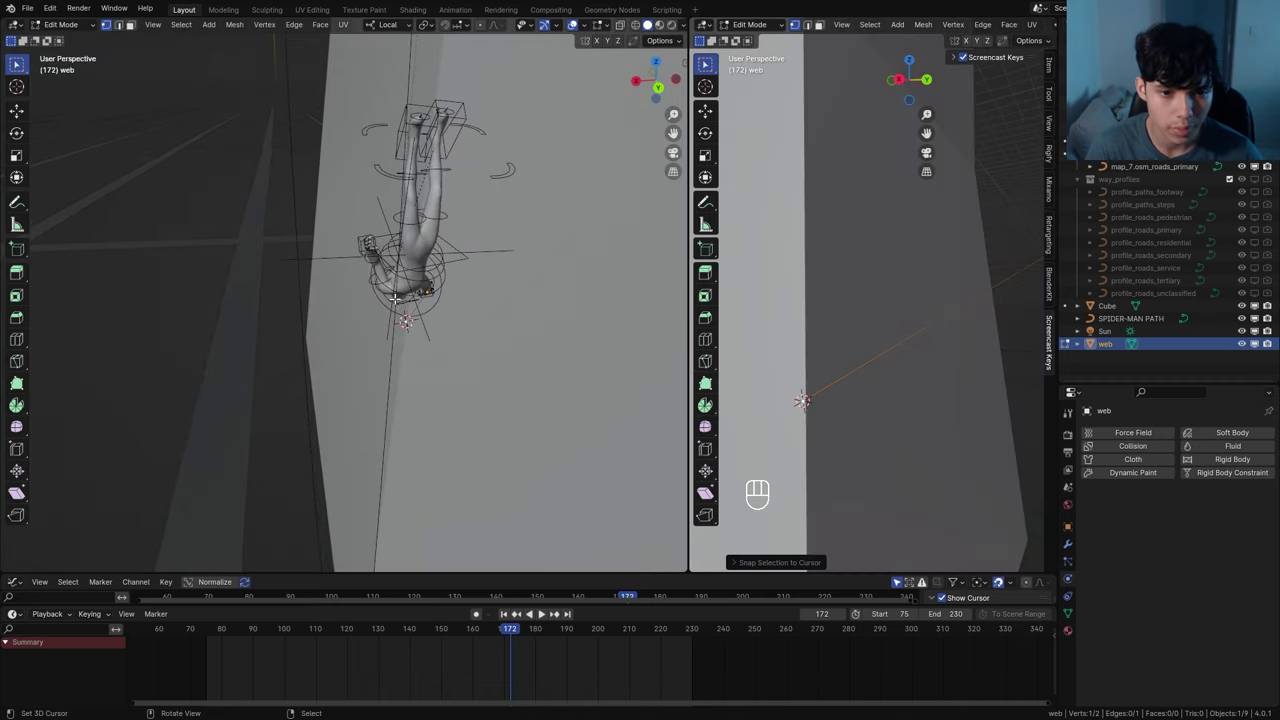
Subdivide the whole web edge with 10 cuts between the hand and the building
scroll(395, 299, "up", 3)
middle_click_drag(395, 299, 340, 371)
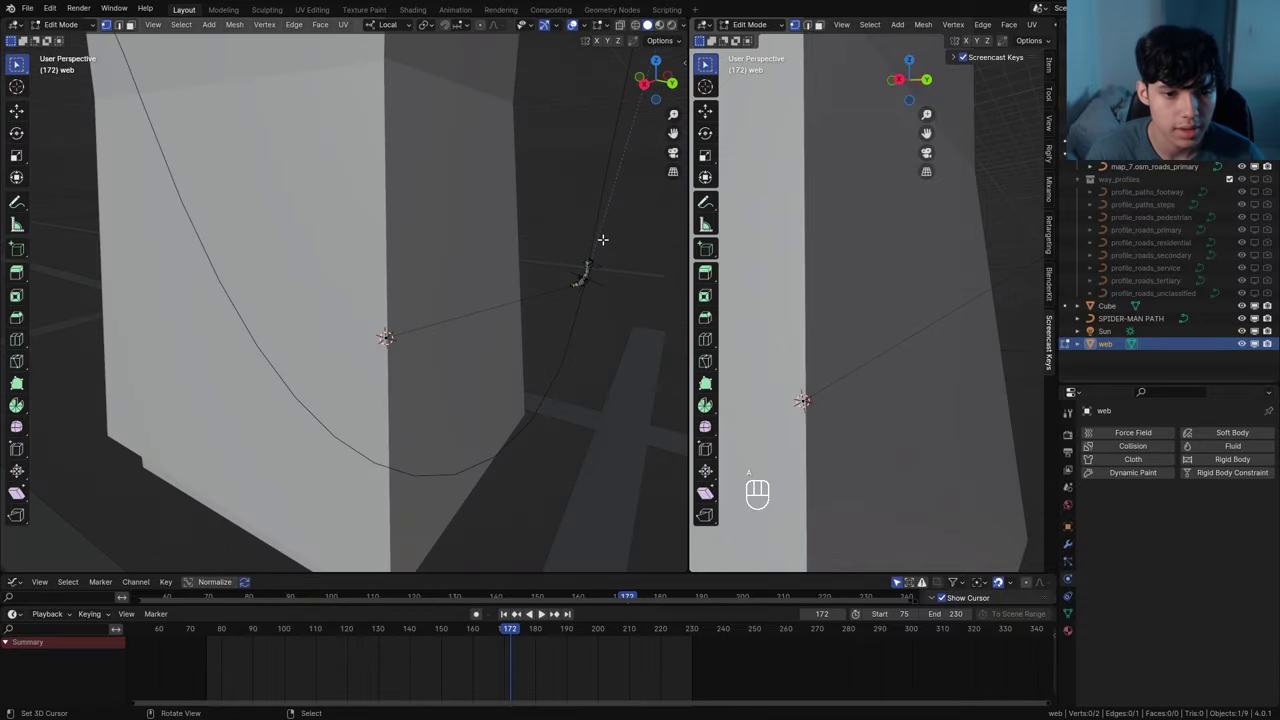
key("a")
key("a")
left_click(293, 24)
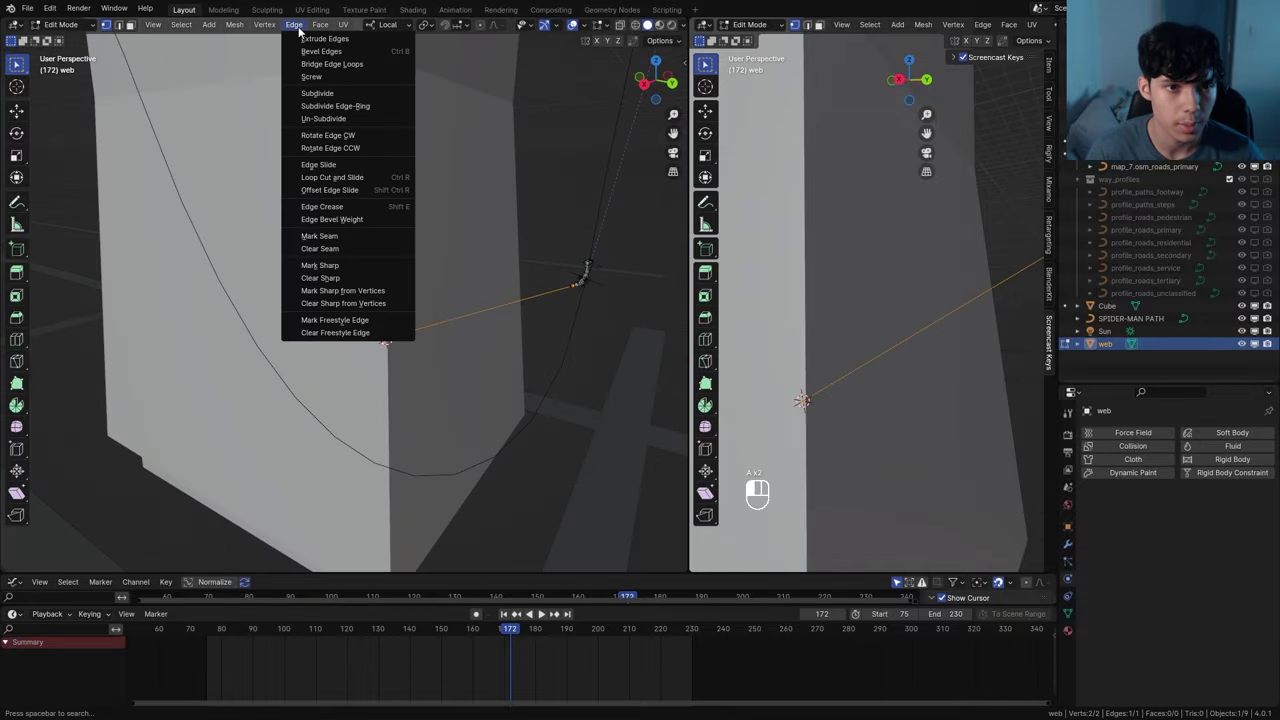
left_click(324, 92)
left_click_drag(172, 479, 192, 479)
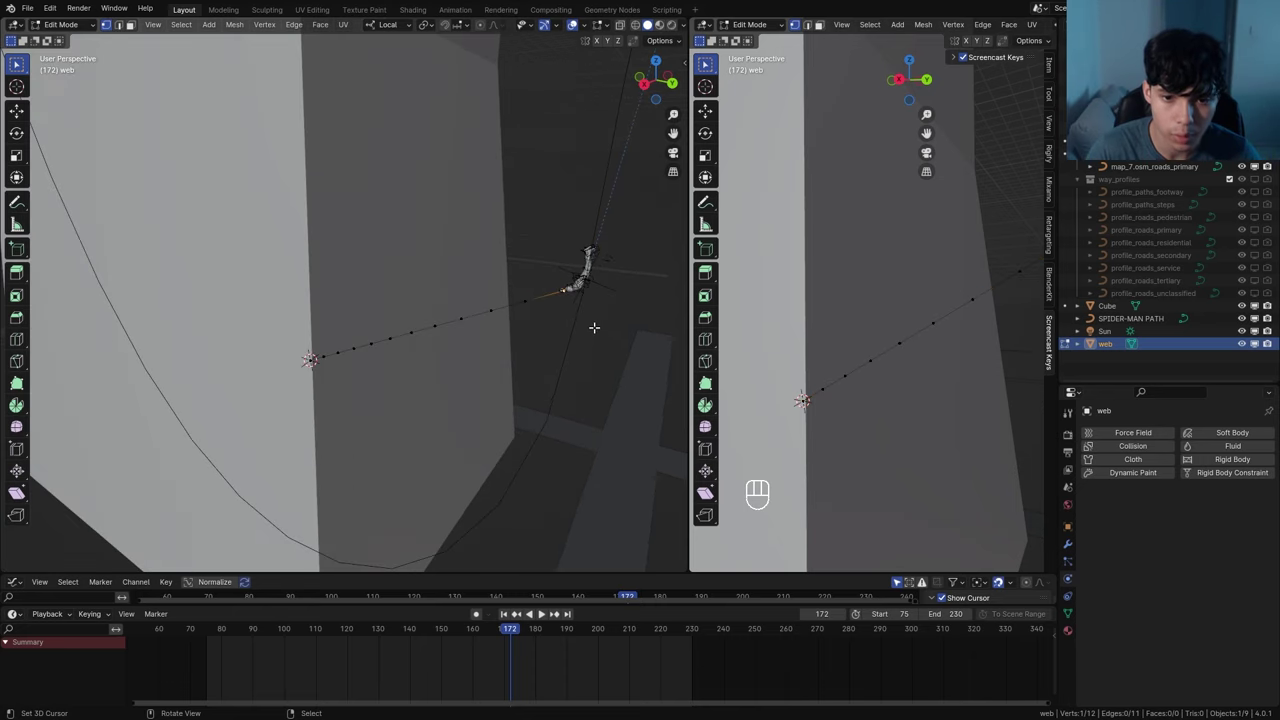
Hook the web's vertex at the hand and its vertex at the building each to a new object
key("ctrl+h")
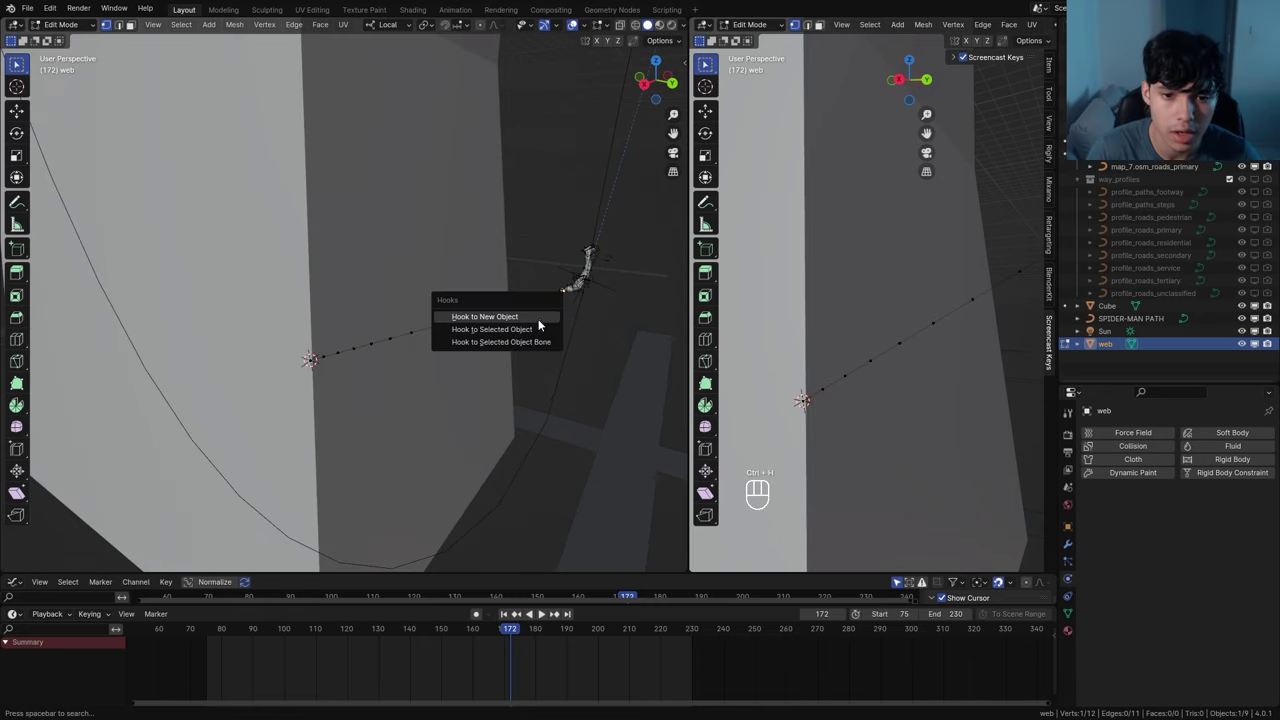
left_click(538, 317)
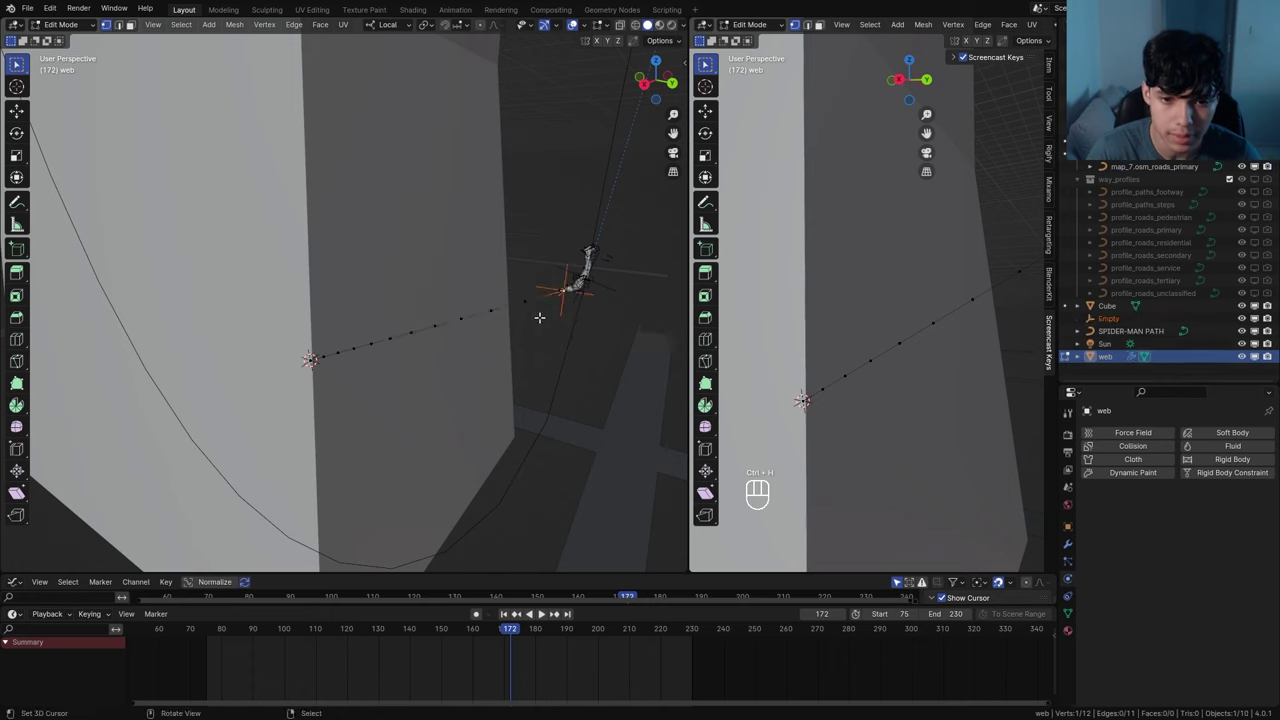
key("ctrl+h")
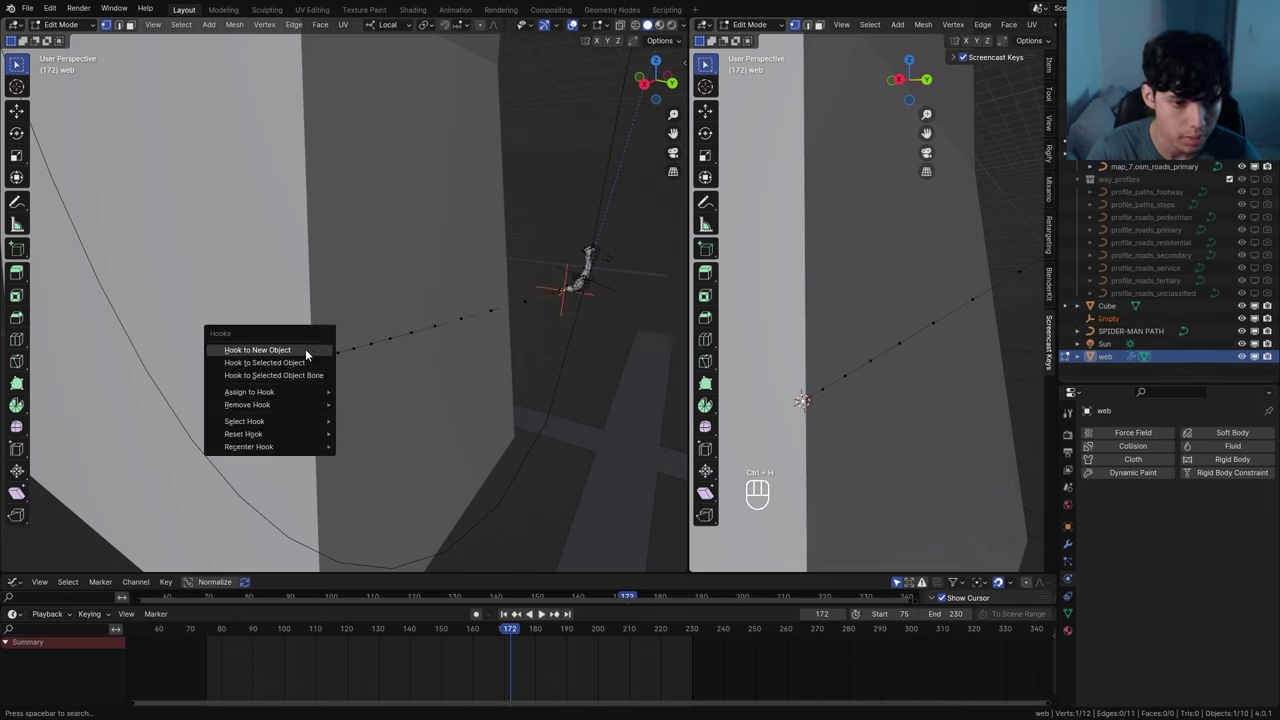
left_click(307, 355)
key("Tab")
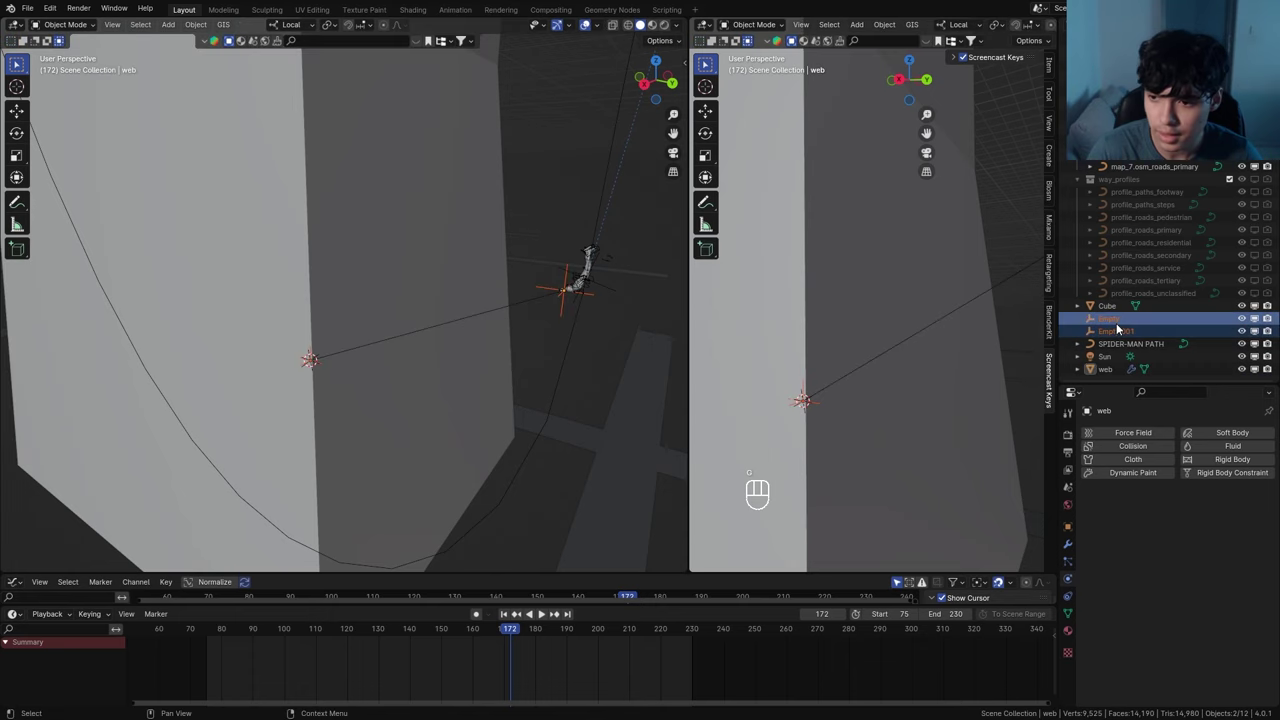
Try moving both hook empties together to test how they pull the web's ends
left_click(1115, 321)
left_click(1118, 330, "shift")
key("g")
key("g")
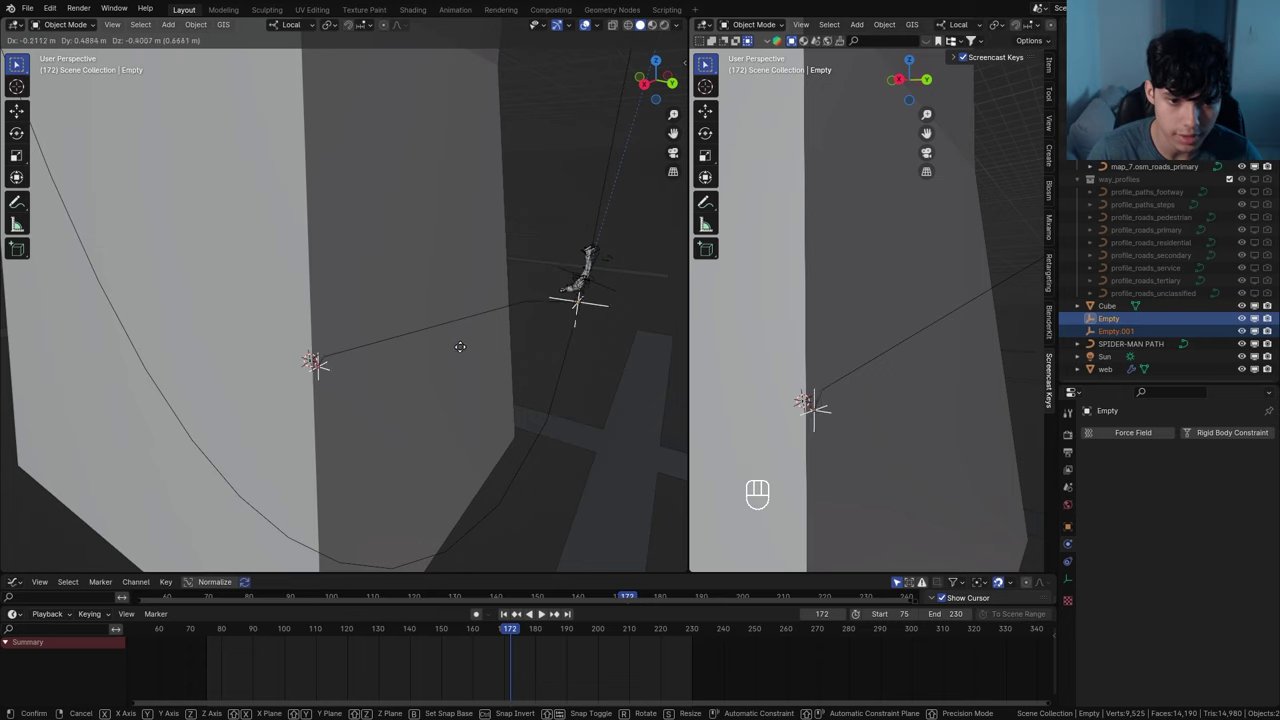
Rename the hook empty at the hand as web start and the one at the building as web end
double_click(1110, 319)
key("BackSpace")
type("we")
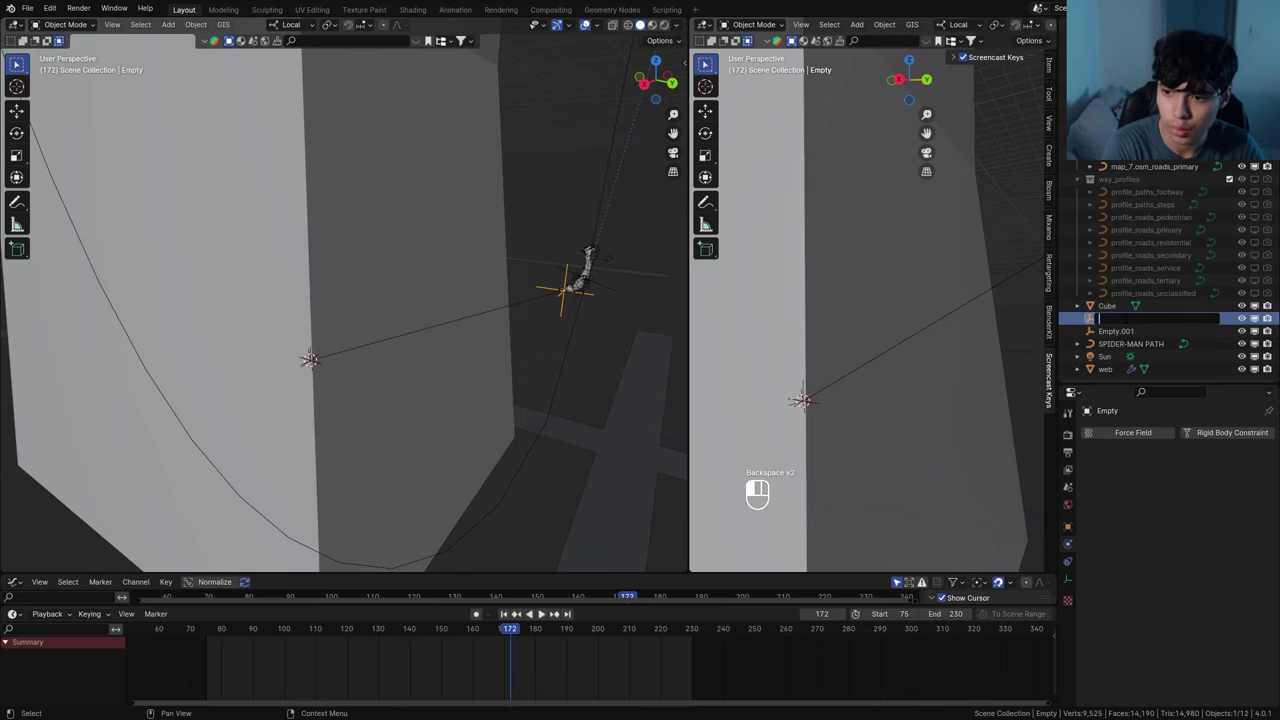
type("b start")
key("Return")
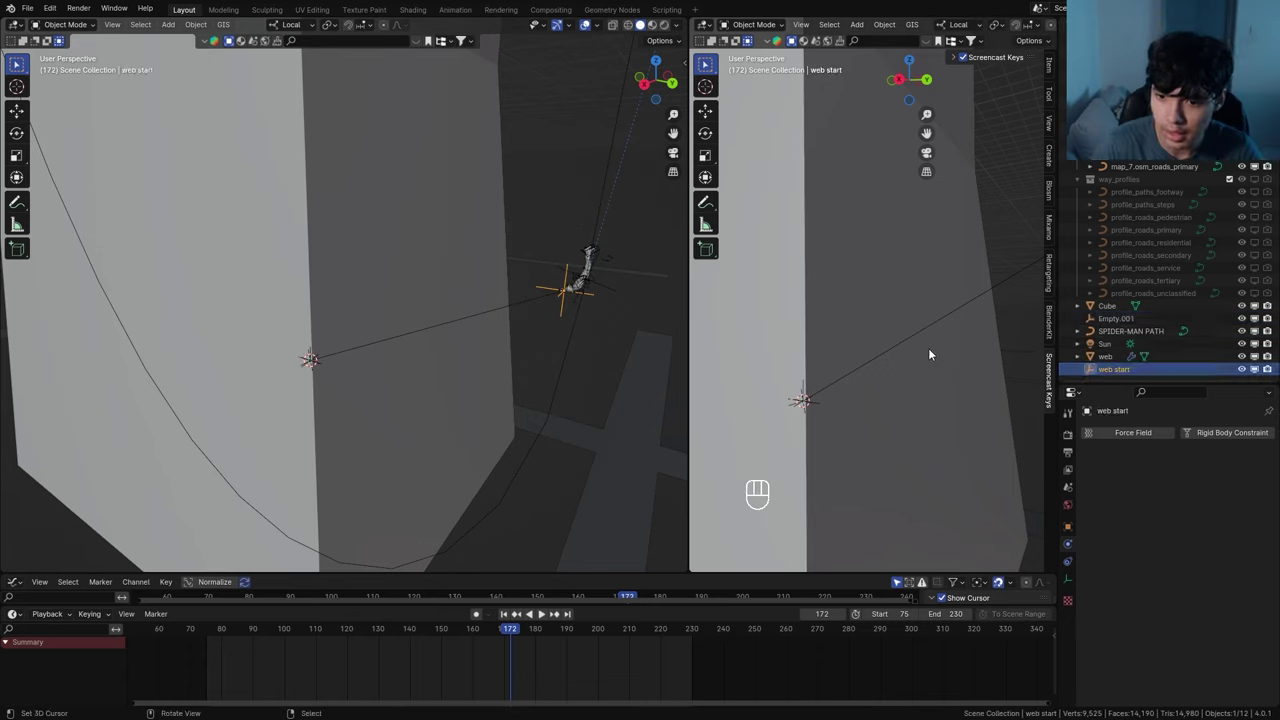
left_click(810, 405)
double_click(1130, 319)
type("web end")
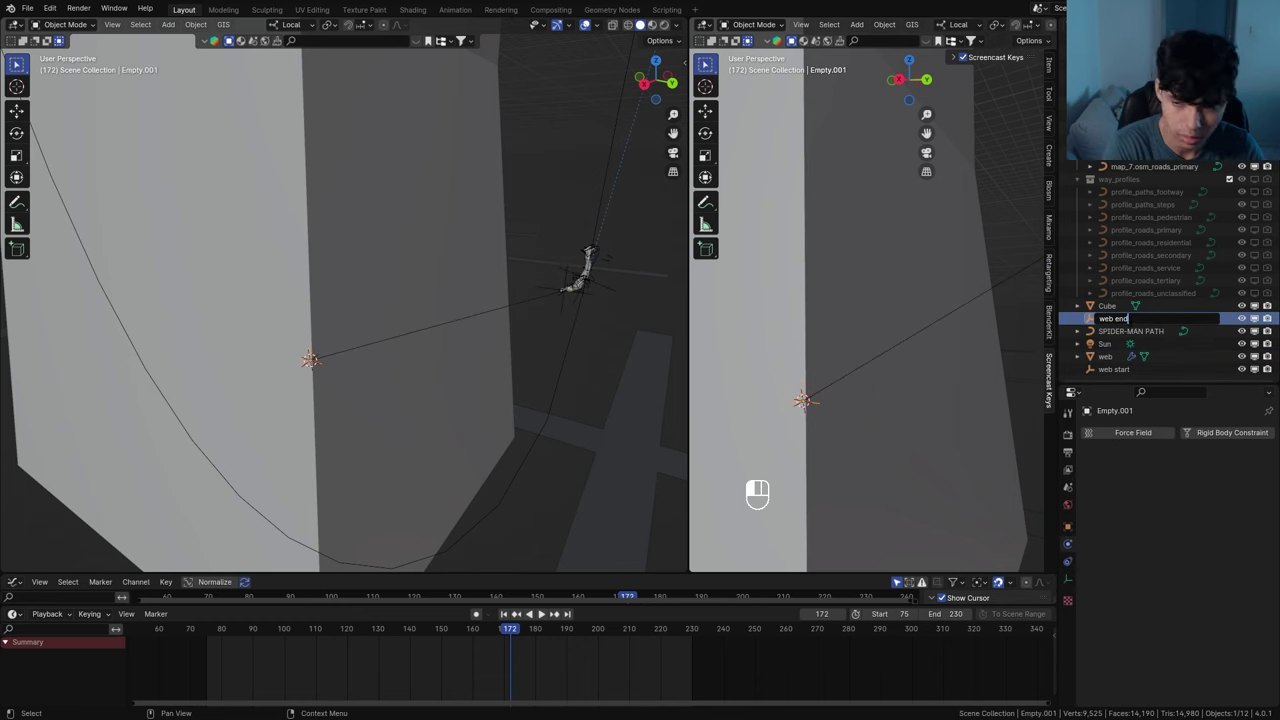
key("Return")
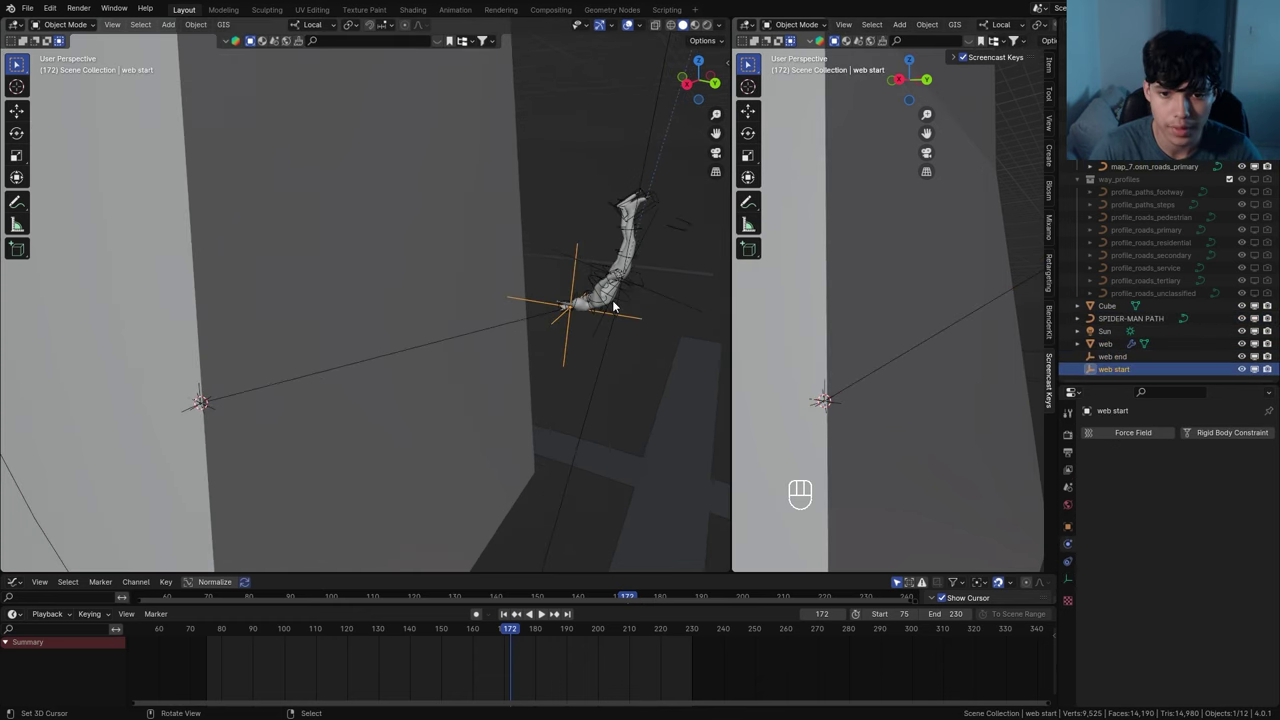
Step back and forth through the frames after 172 to examine the web start empty against the moving hand
middle_click_drag(612, 306, 642, 295)
key("Right")
key("Right")
key("Left")
key("Left")
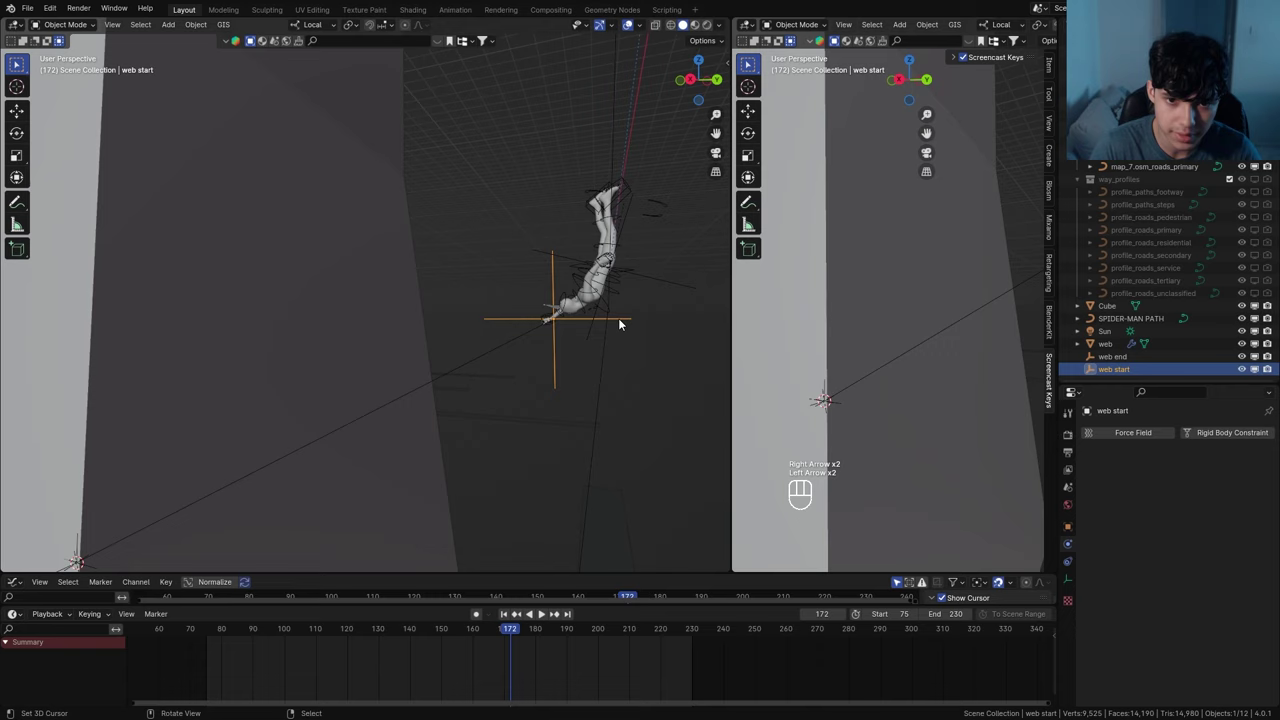
key("Right")
key("Right")
key("Right")
key("Right")
key("Left")
key("Left")
key("Left")
key("Left")
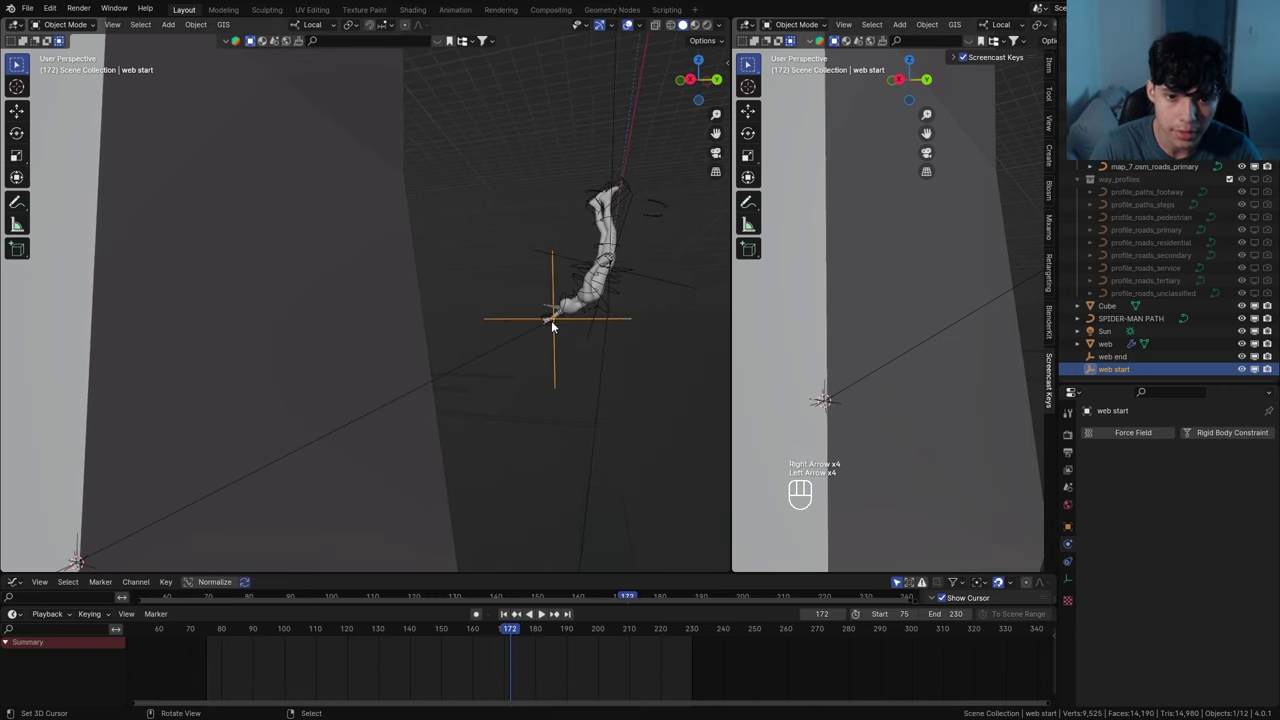
scroll(552, 320, "up", 5)
scroll(546, 330, "down", 4)
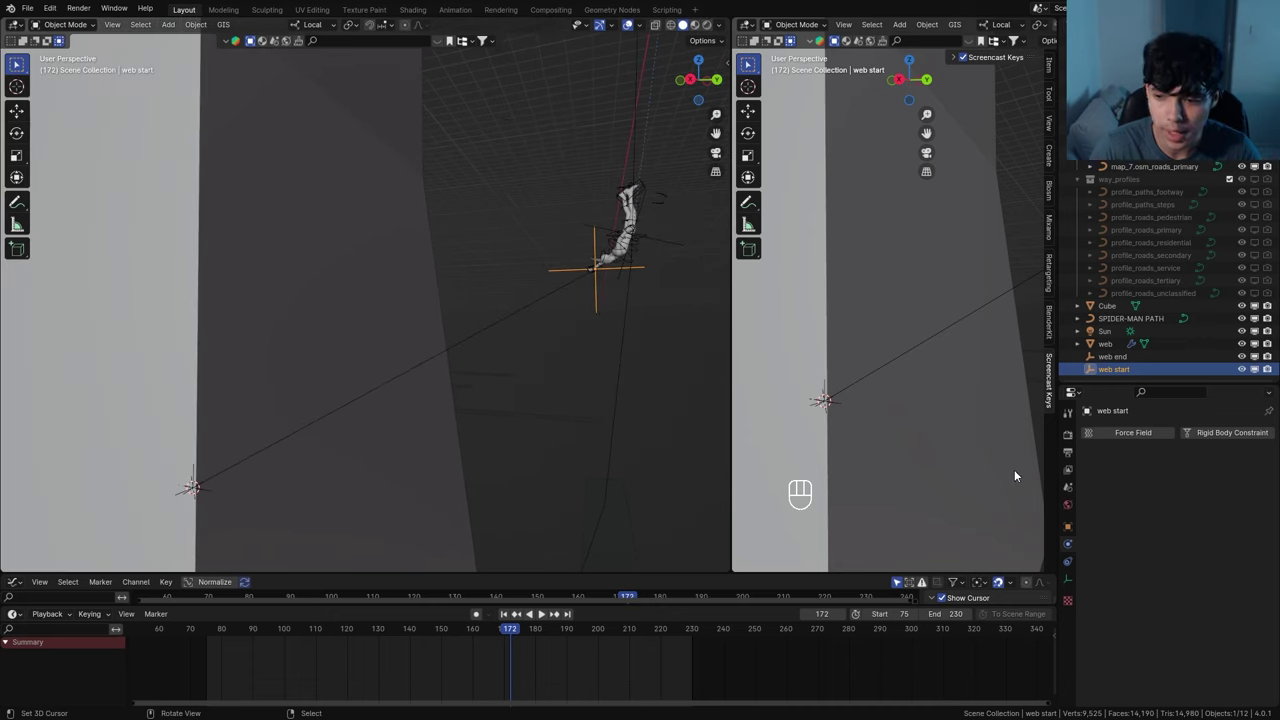
Add a Child Of constraint to web start targeting the spider rig's Ctrl_Hand_FK_Right bone
left_click(1068, 562)
left_click(1144, 434)
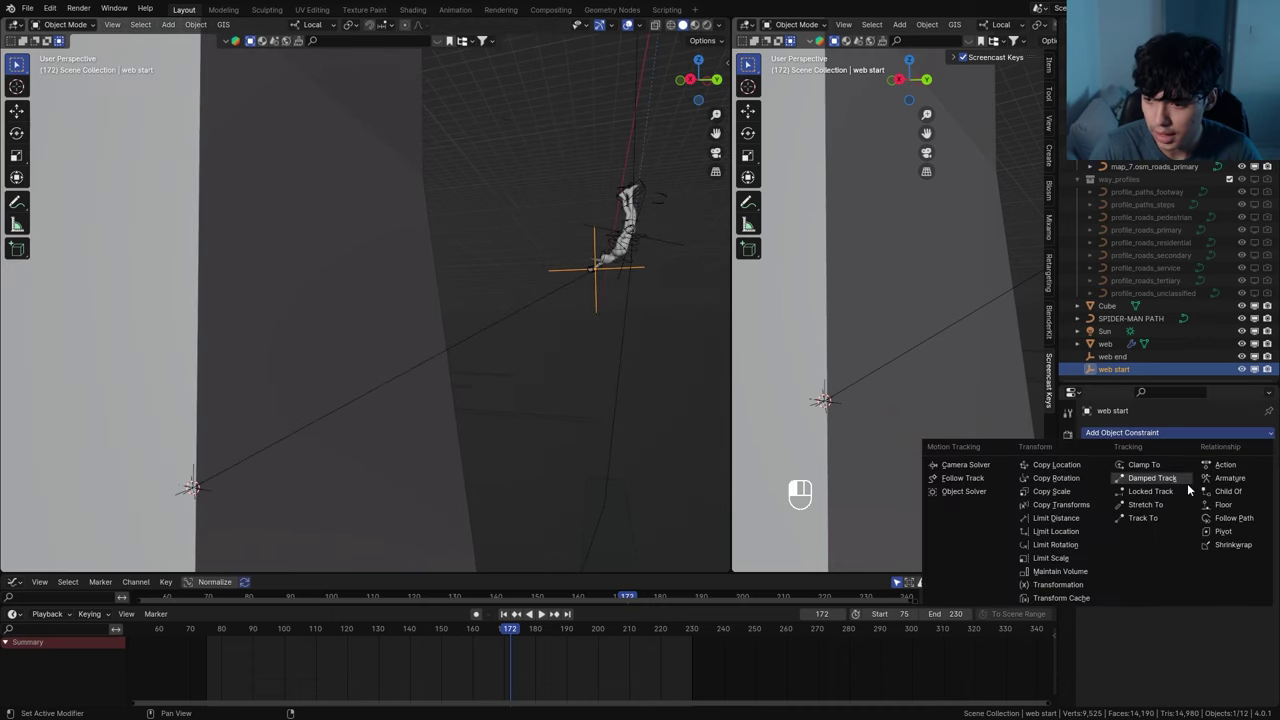
left_click(1221, 490)
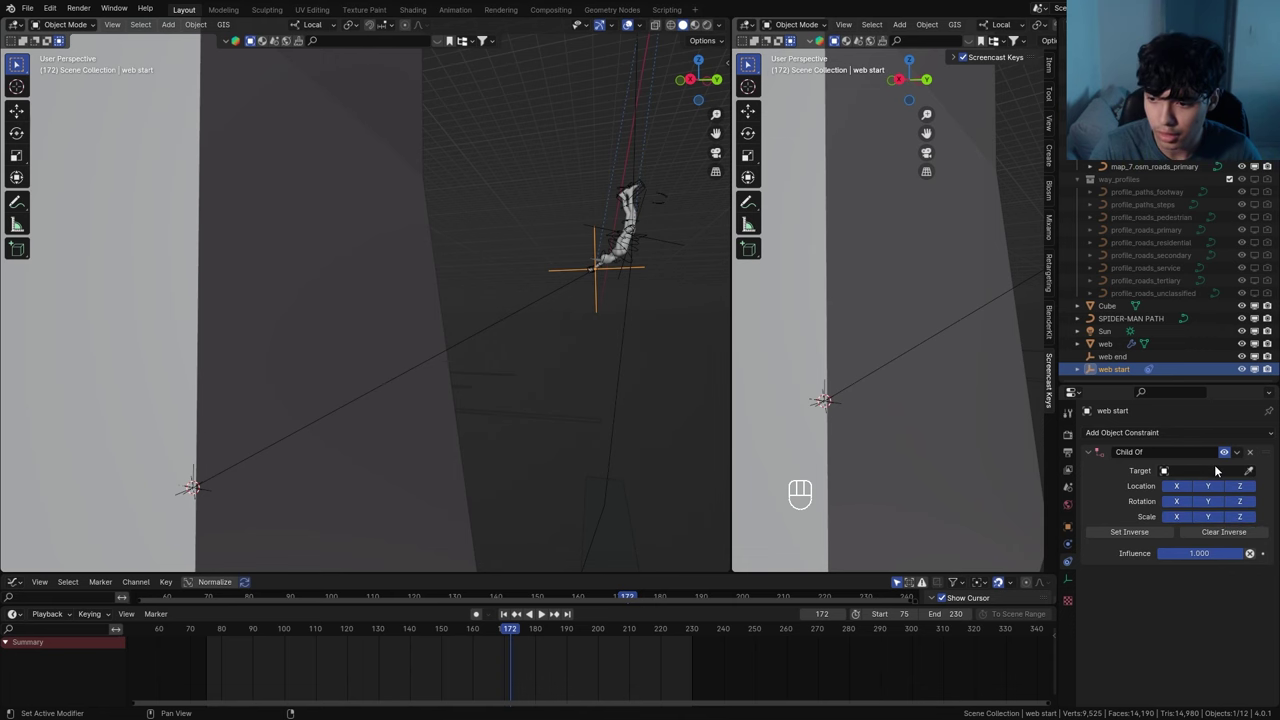
left_click(1216, 470)
type("spid")
left_click(1201, 485)
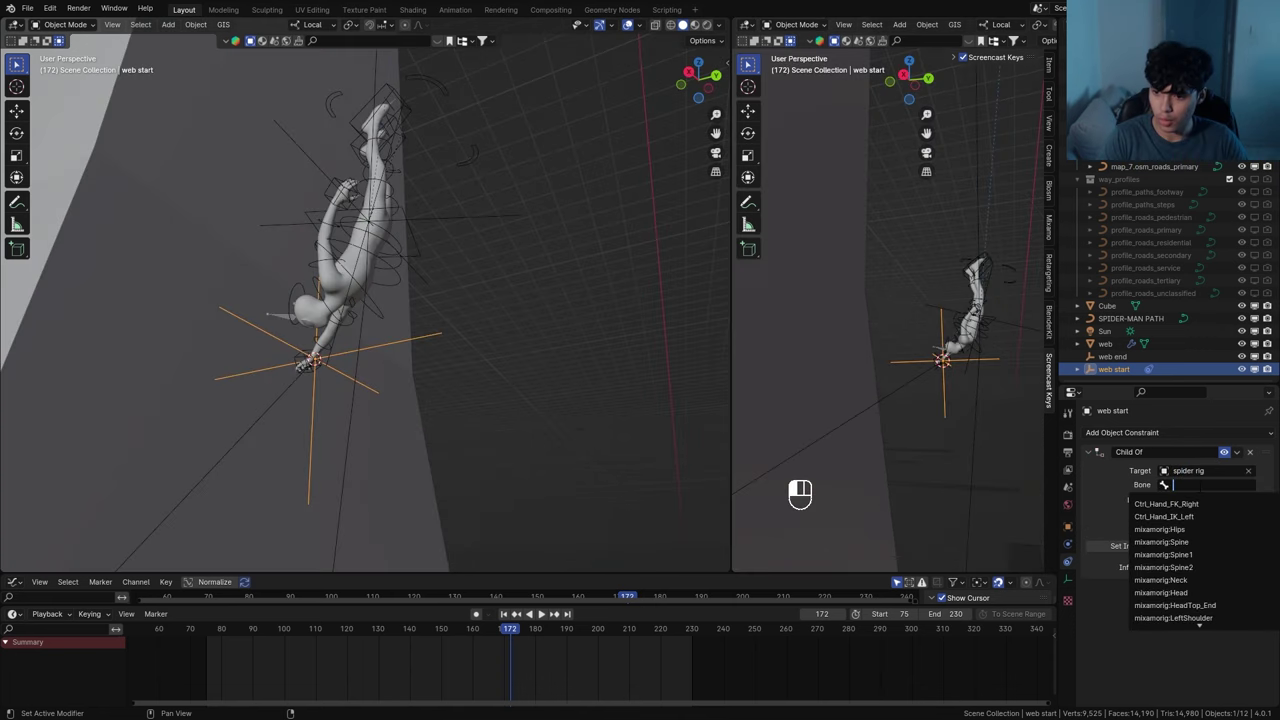
type("hand")
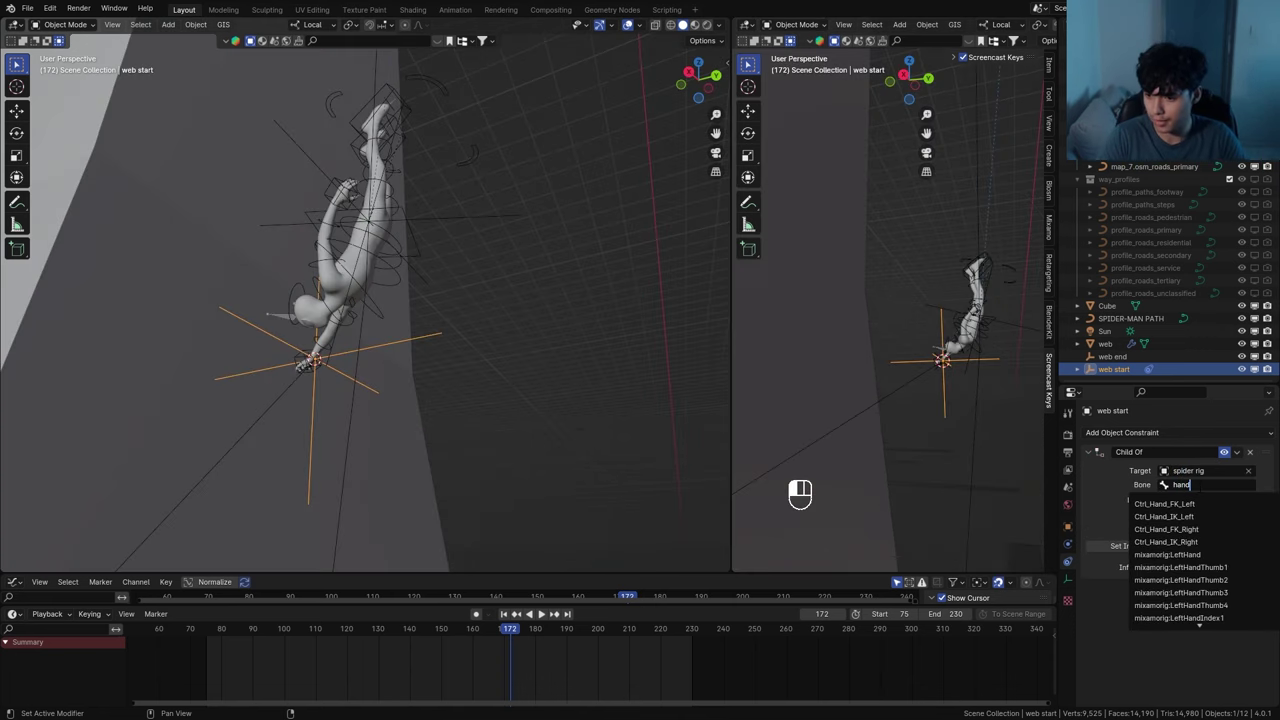
left_click(1166, 529)
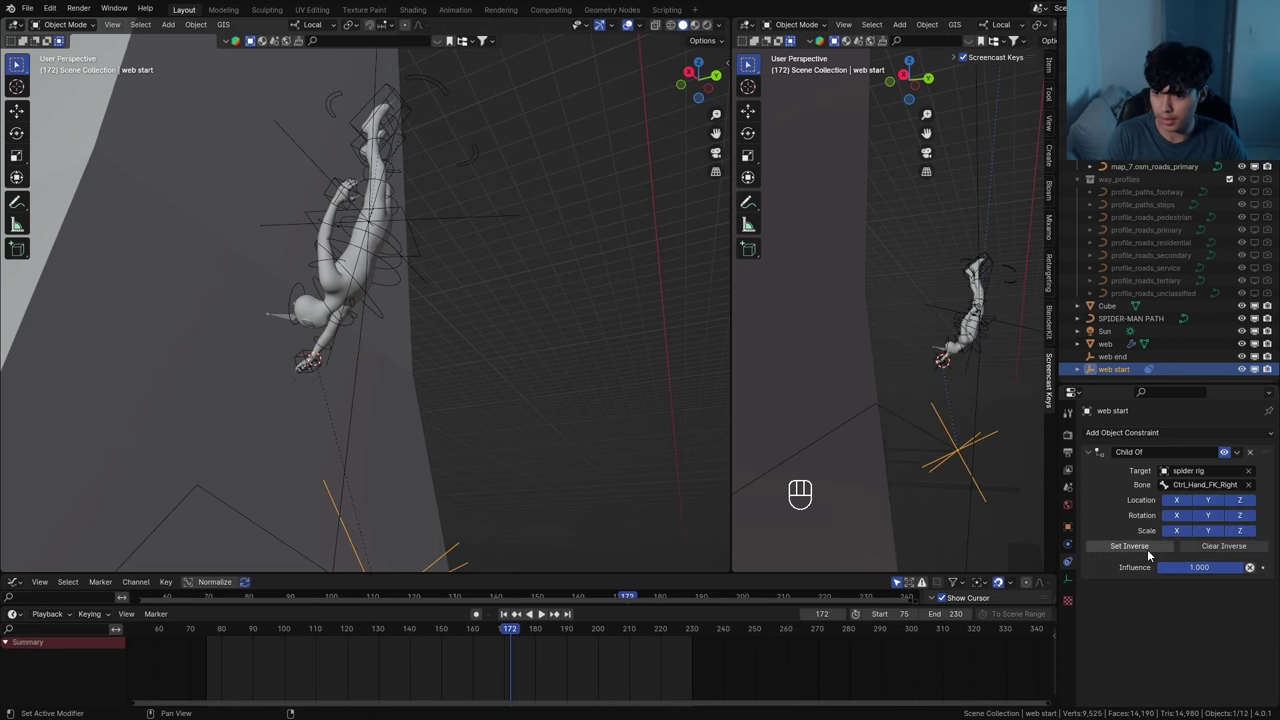
Set the inverse of web start's Child Of constraint and run through the frames around 172 to check the web against the hand
left_click(1150, 546)
key("space")
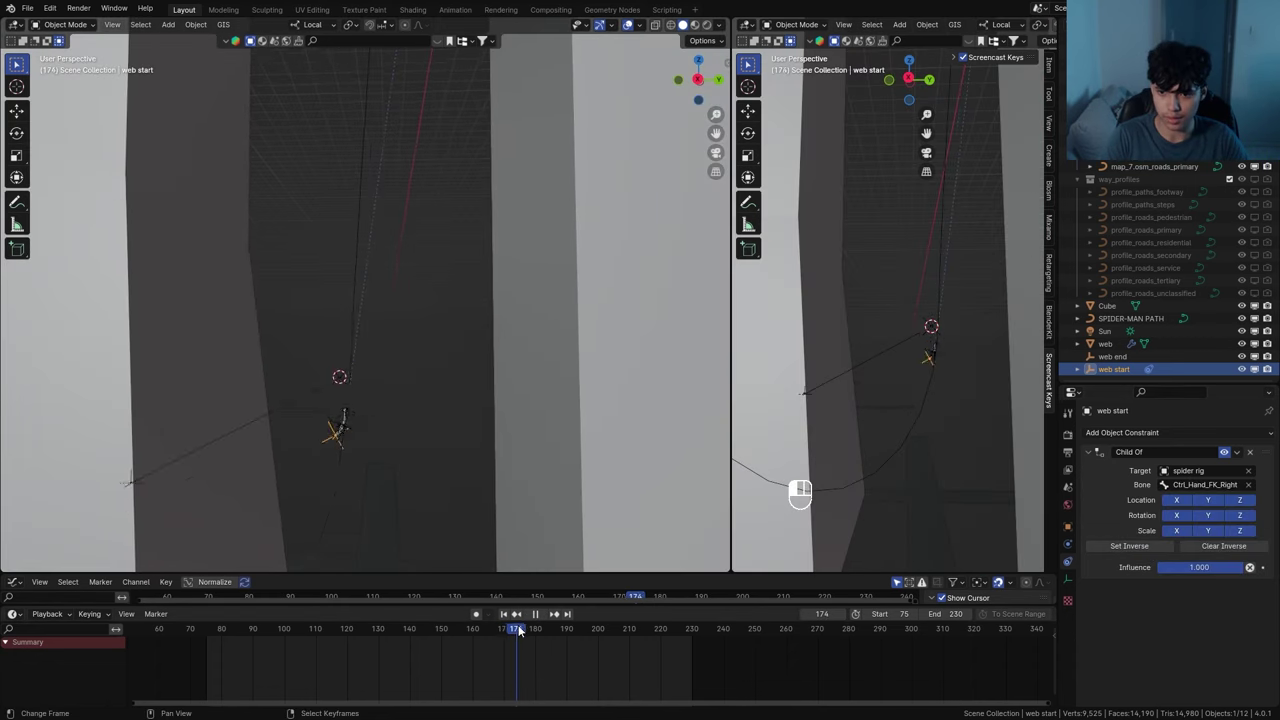
mouse_move(518, 629)
left_mouse_down()
mouse_move(508, 632)
mouse_move(528, 637)
mouse_move(509, 634)
left_mouse_up()
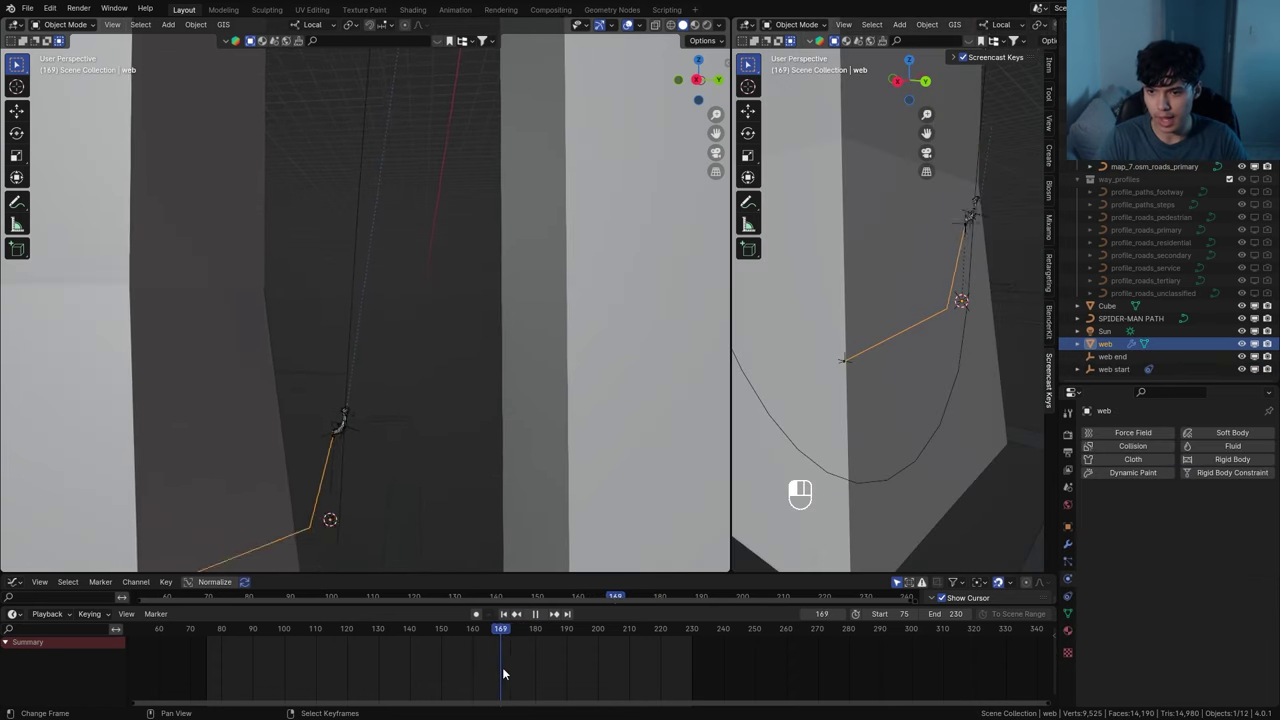
mouse_move(503, 668)
left_mouse_down()
mouse_move(532, 667)
mouse_move(480, 677)
mouse_move(512, 680)
left_mouse_up()
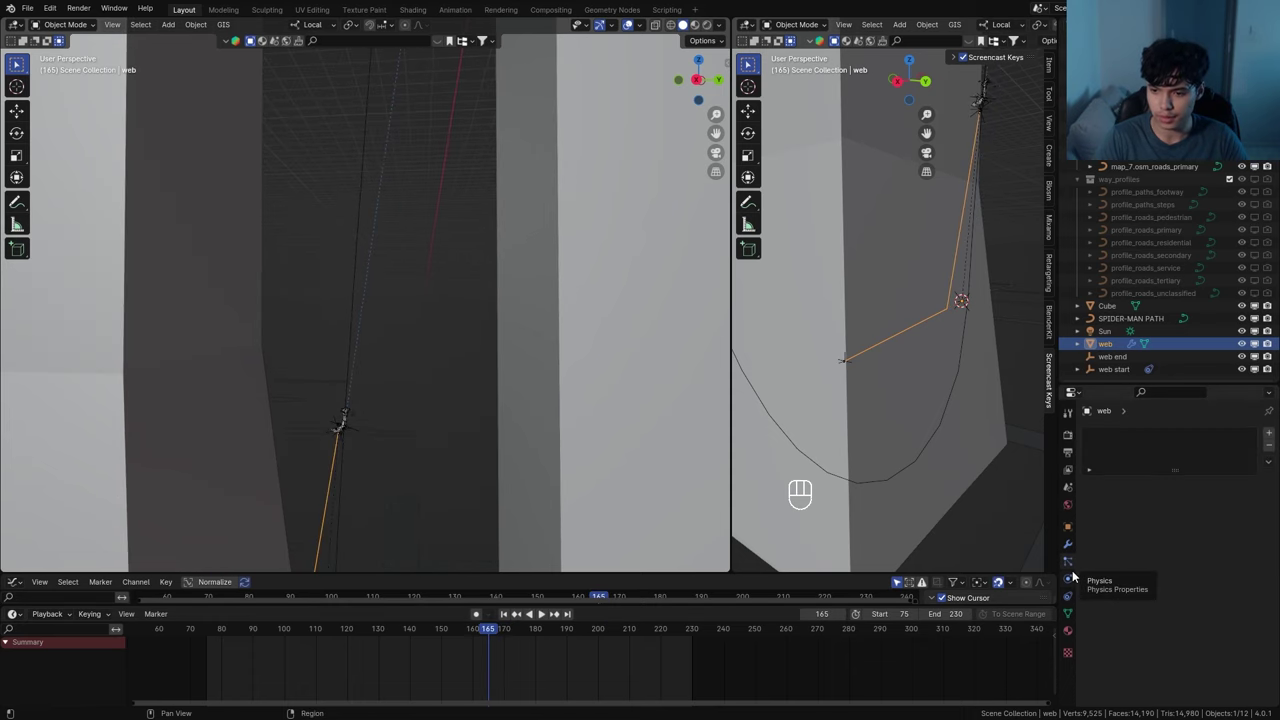
Add cloth physics to the web with its simulation starting at frame 172, and play the swing to test it
left_click(1068, 577)
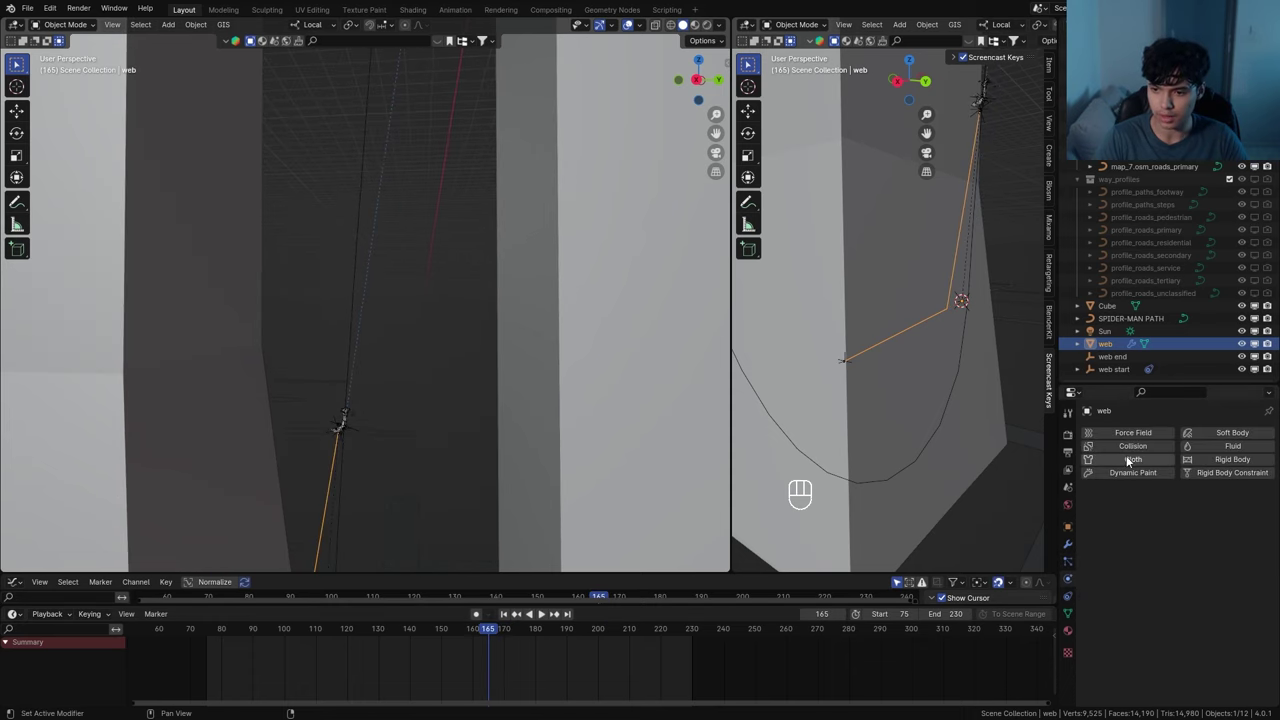
left_click(1130, 460)
scroll(1134, 505, "down", 10)
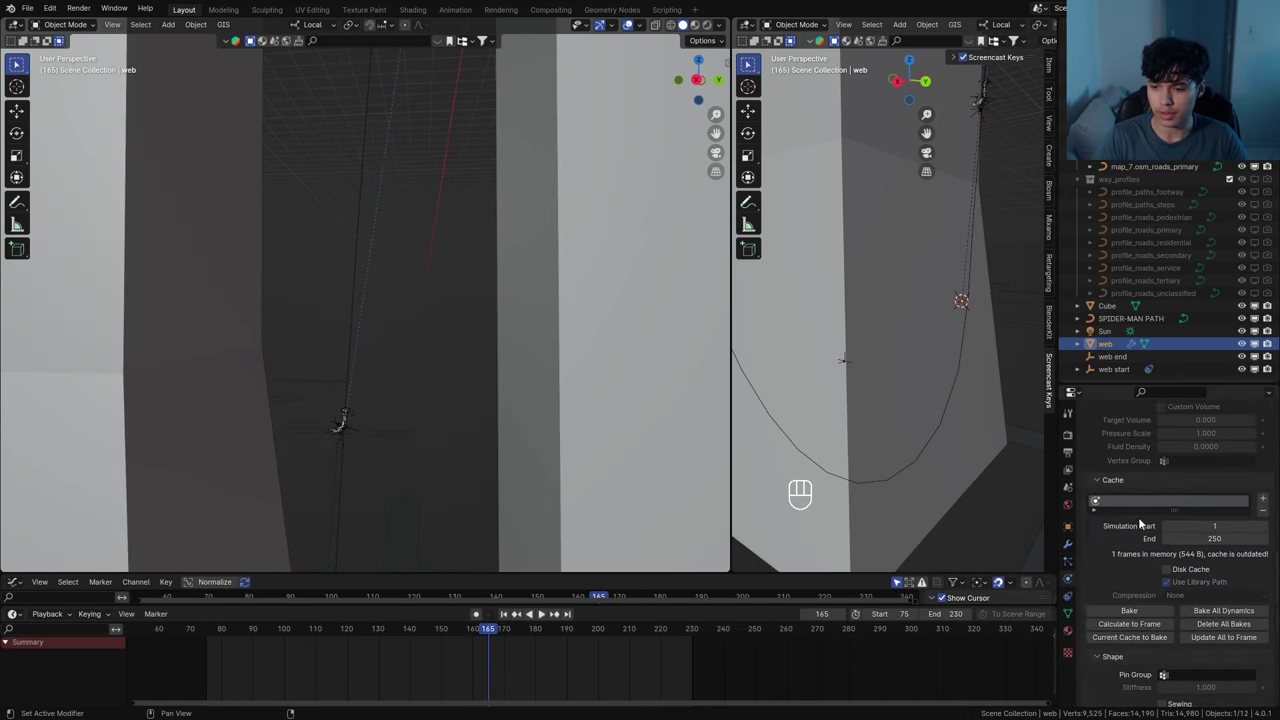
left_click(1214, 452)
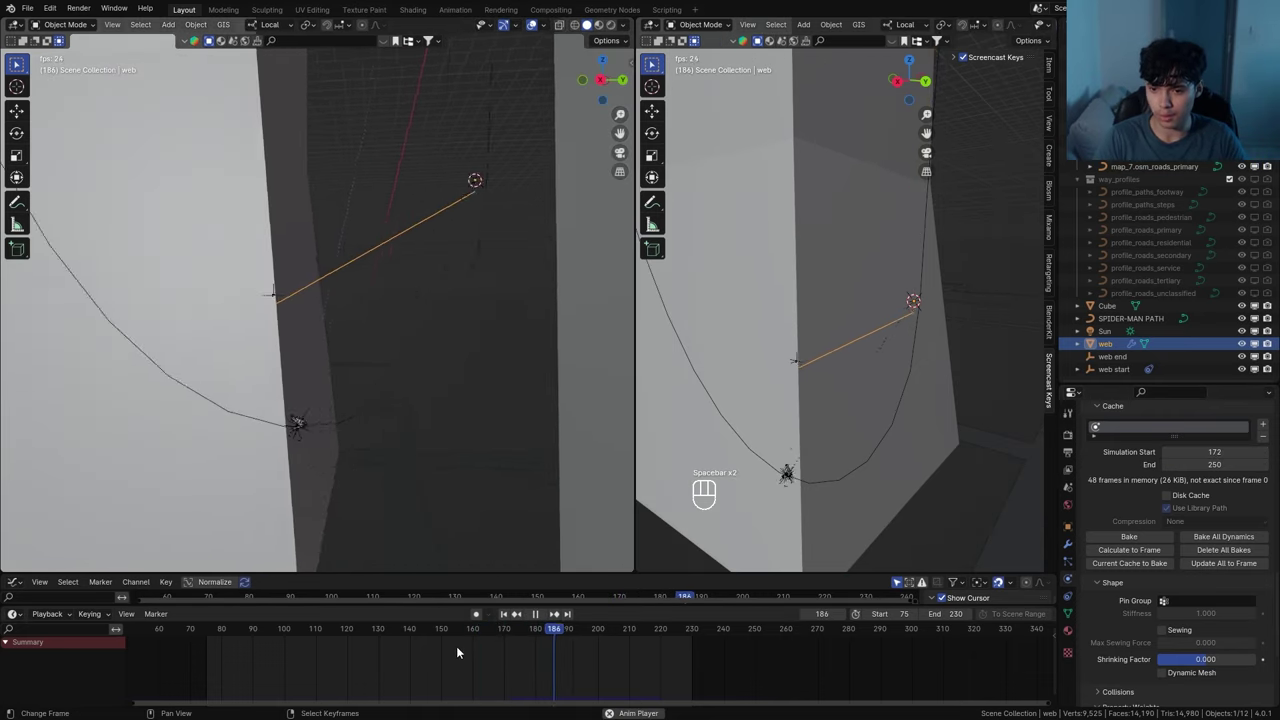
key("space")
mouse_move(505, 638)
left_mouse_down()
mouse_move(530, 642)
mouse_move(519, 636)
left_mouse_up()
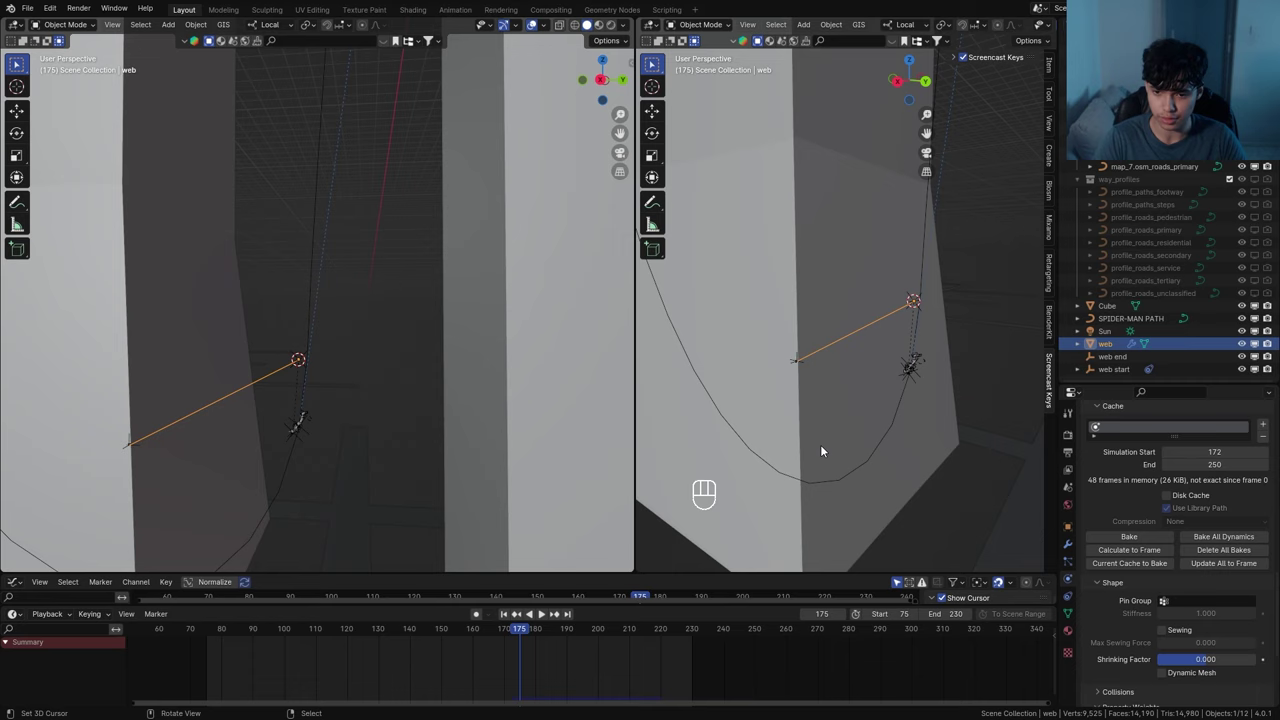
Create a vertex group named pin on the web and assign its two end vertices to it
left_click(1067, 614)
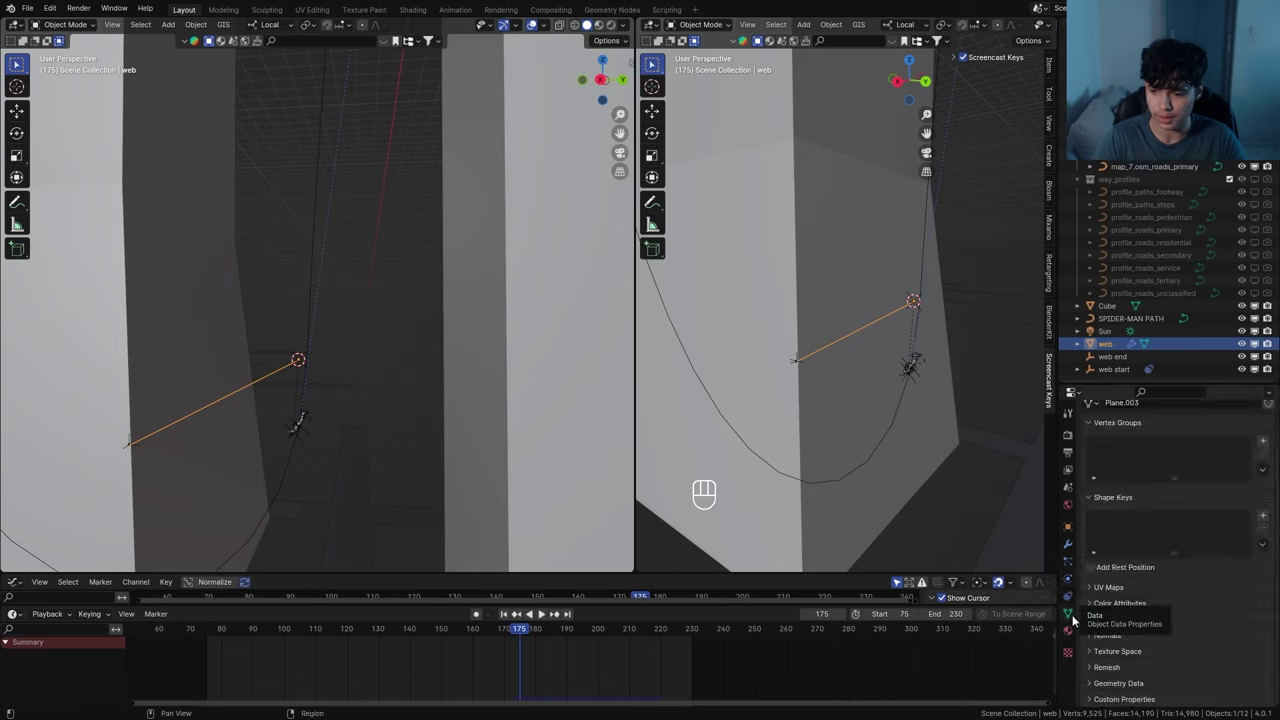
left_click(1263, 442)
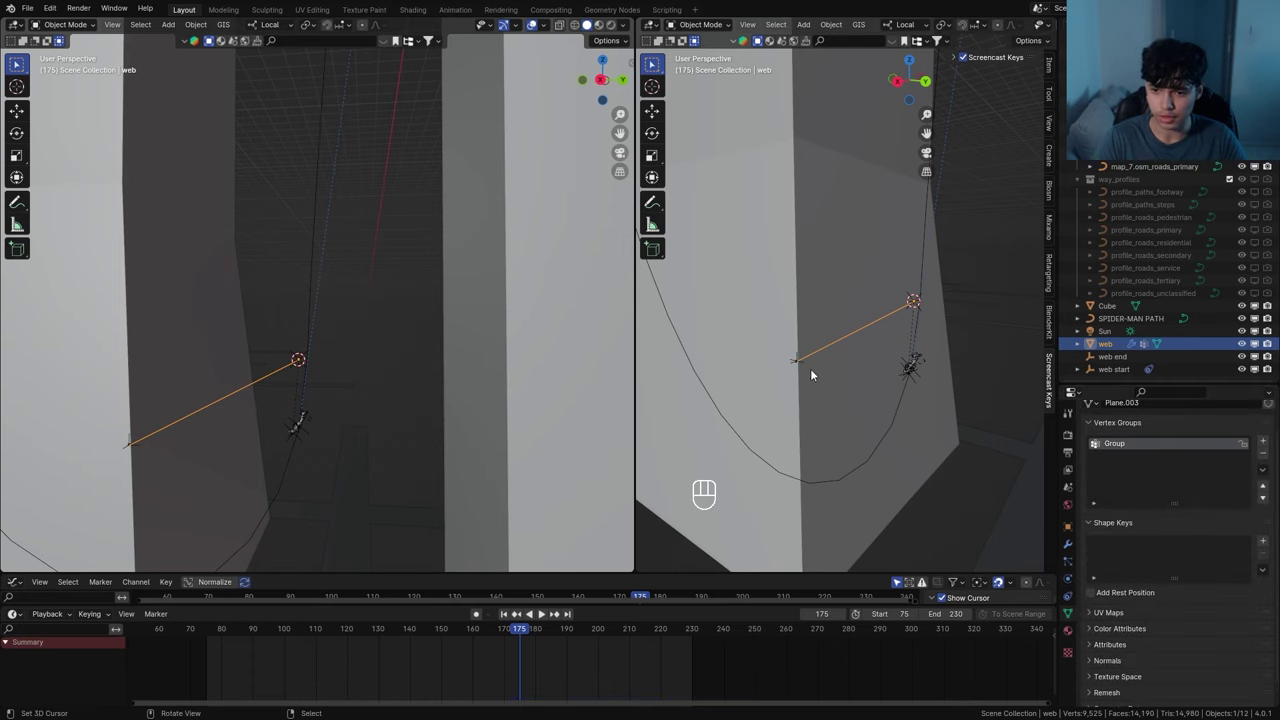
key("Tab")
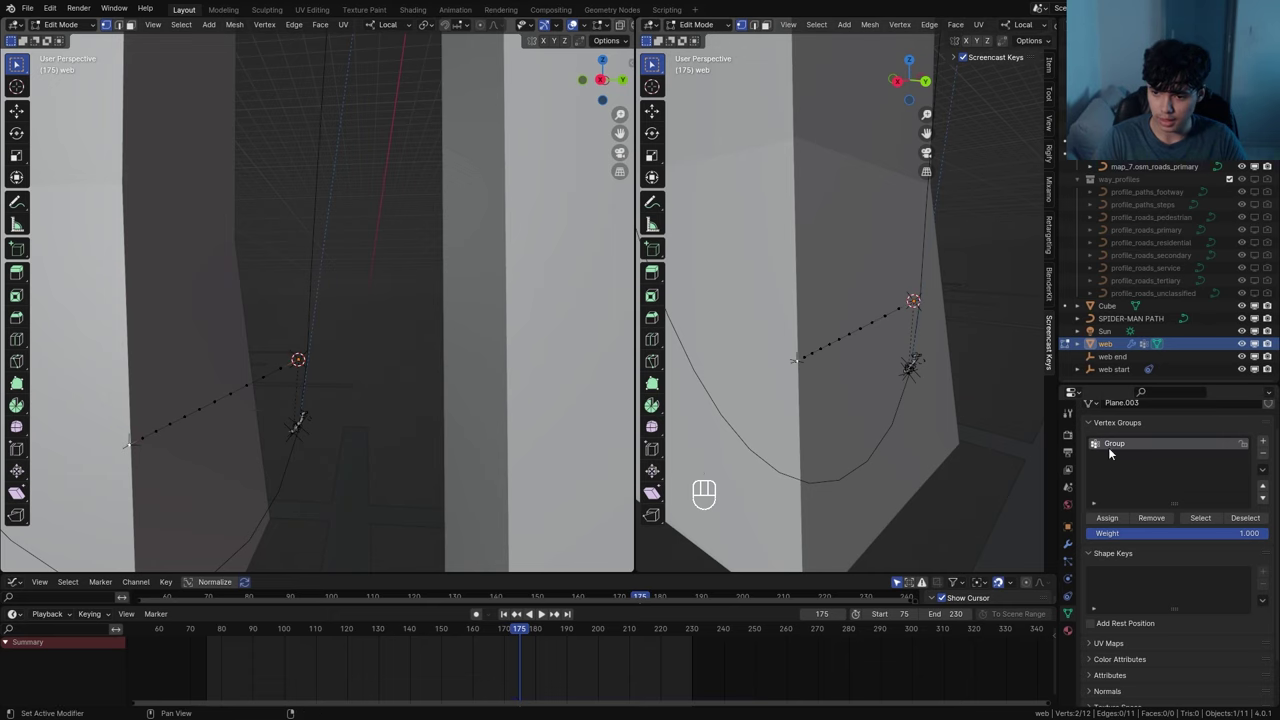
key("Tab")
Set the web cloth's Pin Group to pin in its Shape settings
left_click(1069, 580)
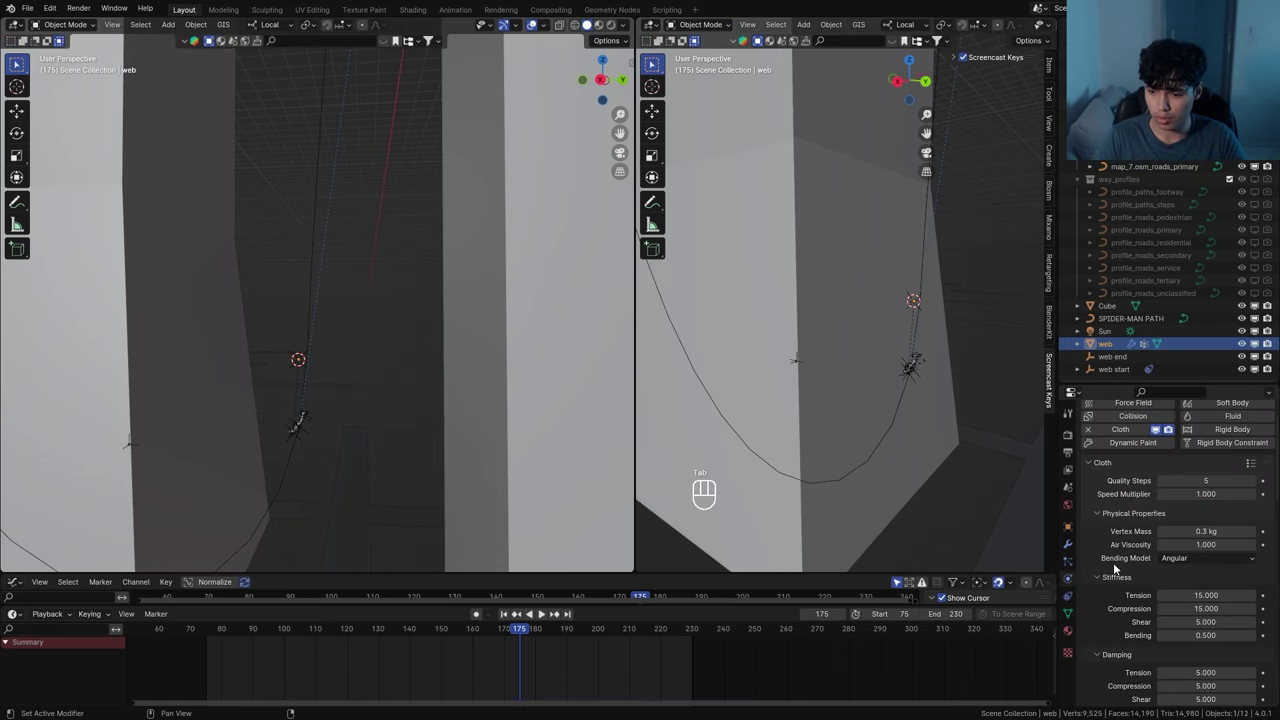
scroll(1113, 562, "down", 10)
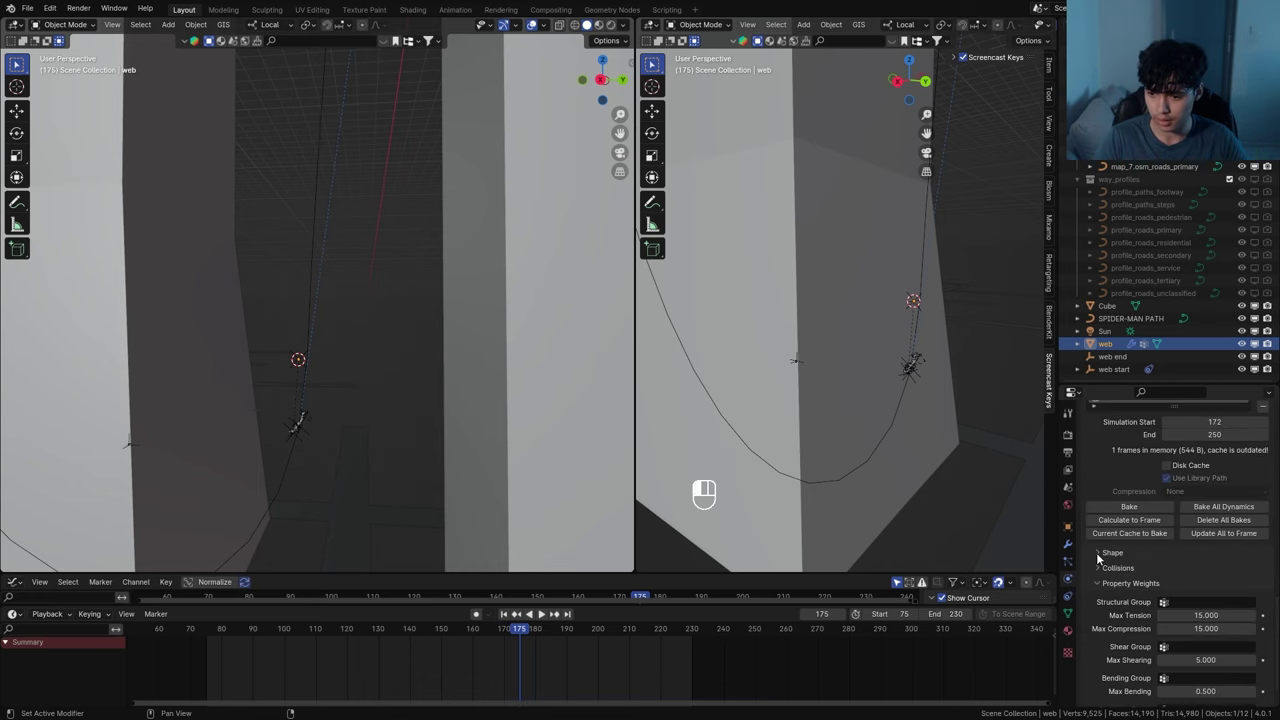
left_click(1096, 552)
left_click(1210, 570)
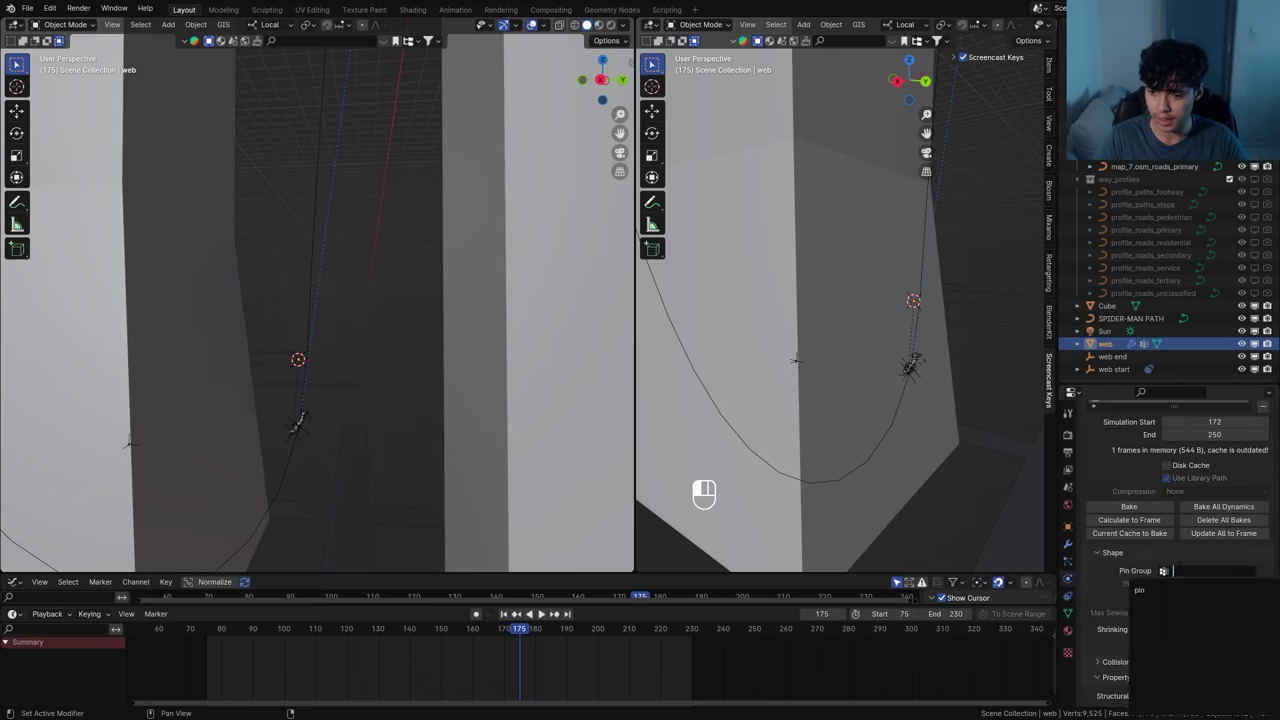
left_click(1140, 590)
Play the swing to test the pinned web and adjust the cloth's Shrinking Factor
key("space")
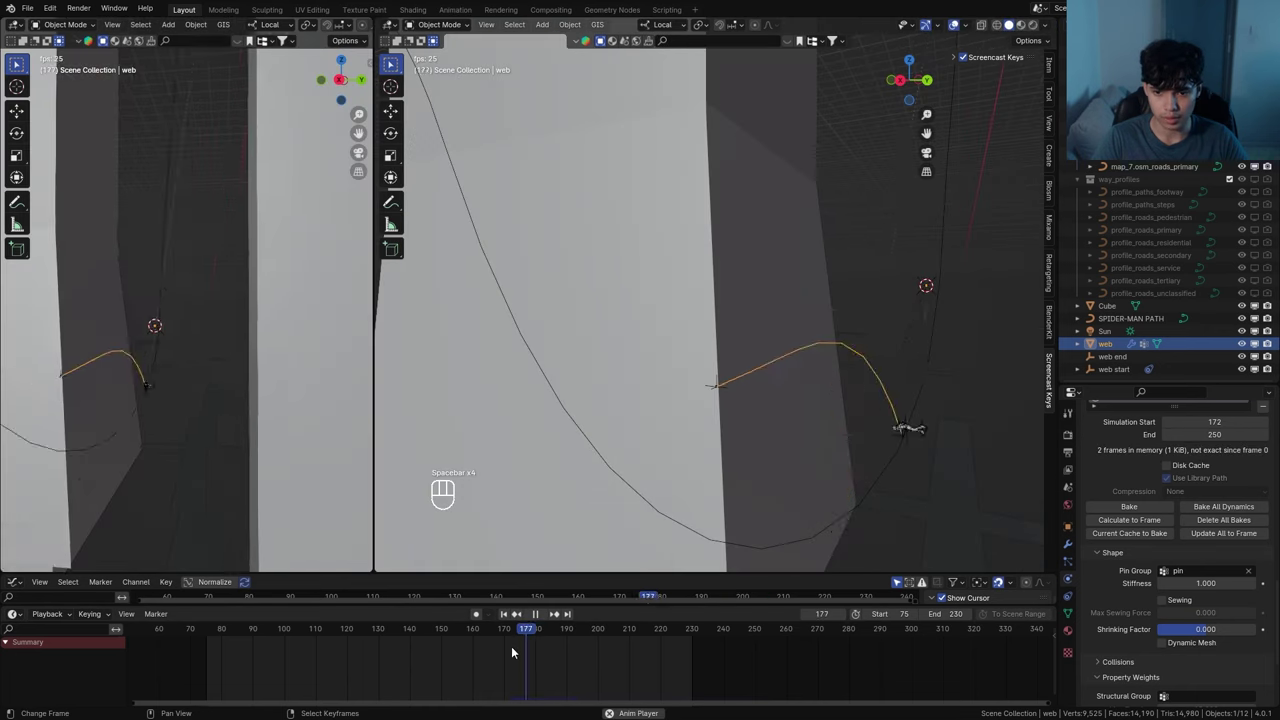
key("space")
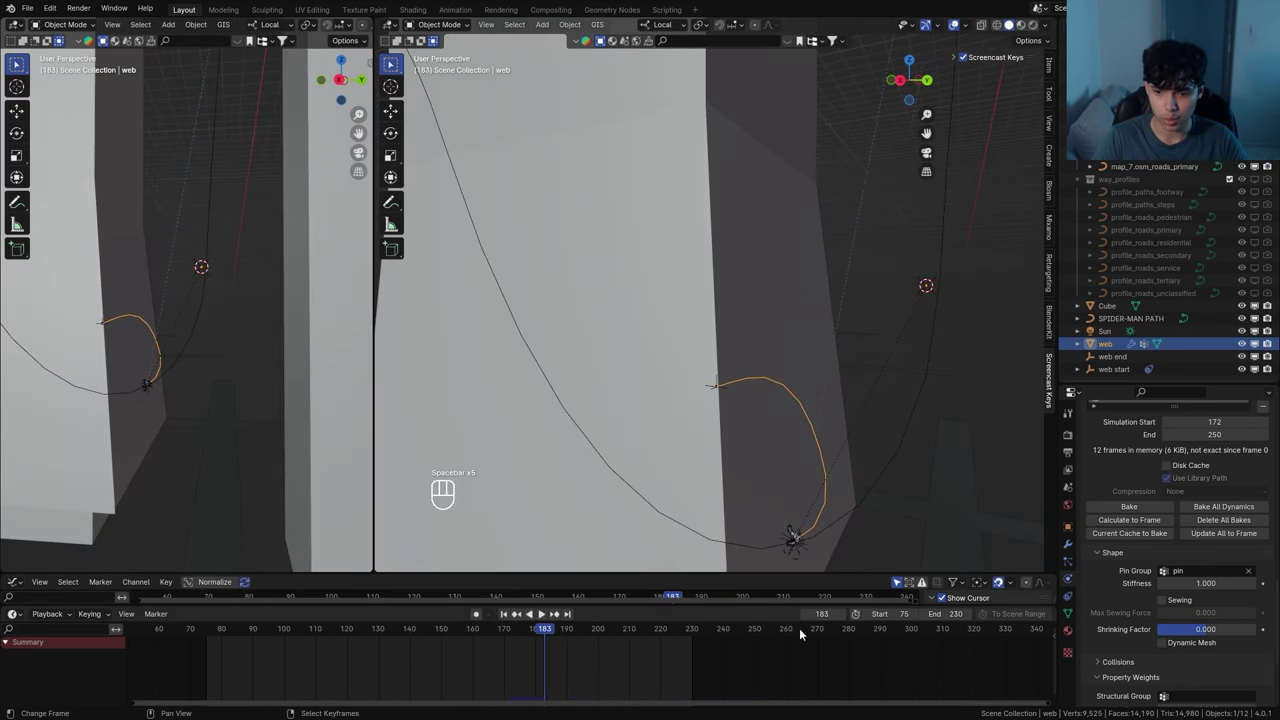
scroll(1133, 596, "down", 1)
left_click_drag(1133, 596, 1212, 604)
Run the swing on to frame 201 and try lowering the influence of web start's Child Of constraint
key("space")
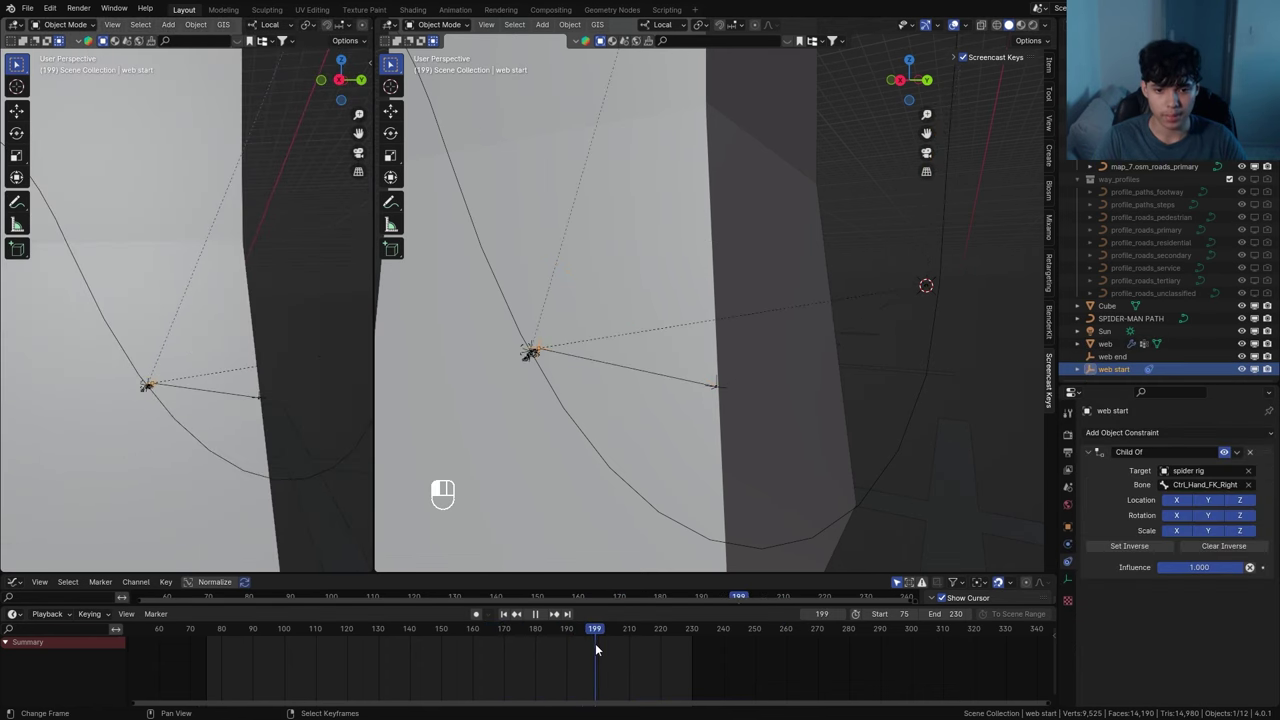
key("space")
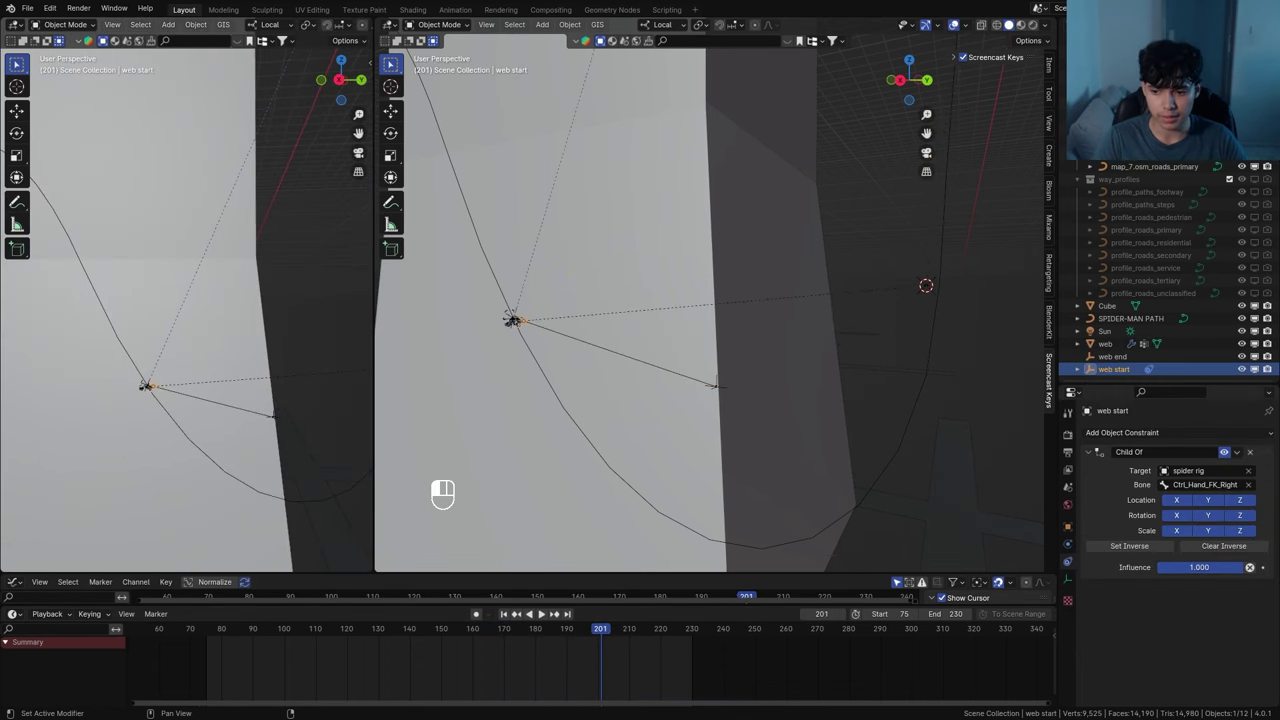
left_click_drag(1199, 567, 1165, 567)
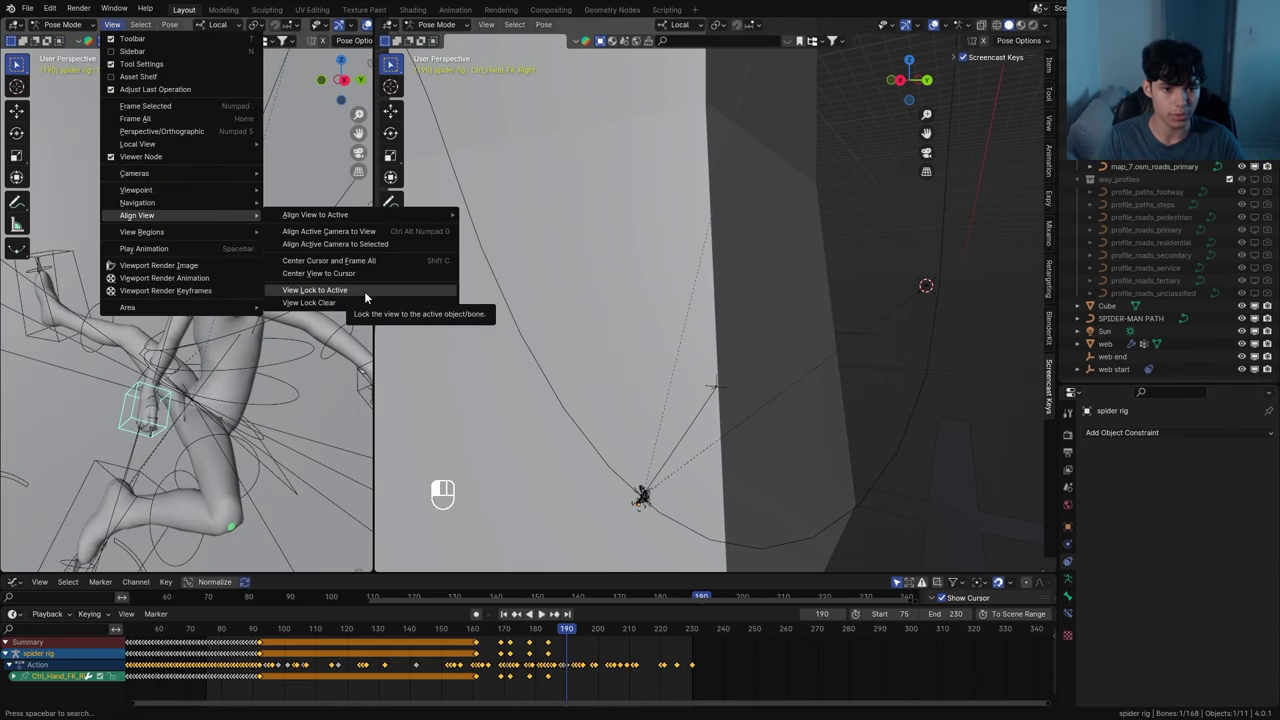
Lock the view to the Ctrl_Hand_FK_Right bone, return to Object Mode and go to the web's release at frame 203
left_click(364, 292)
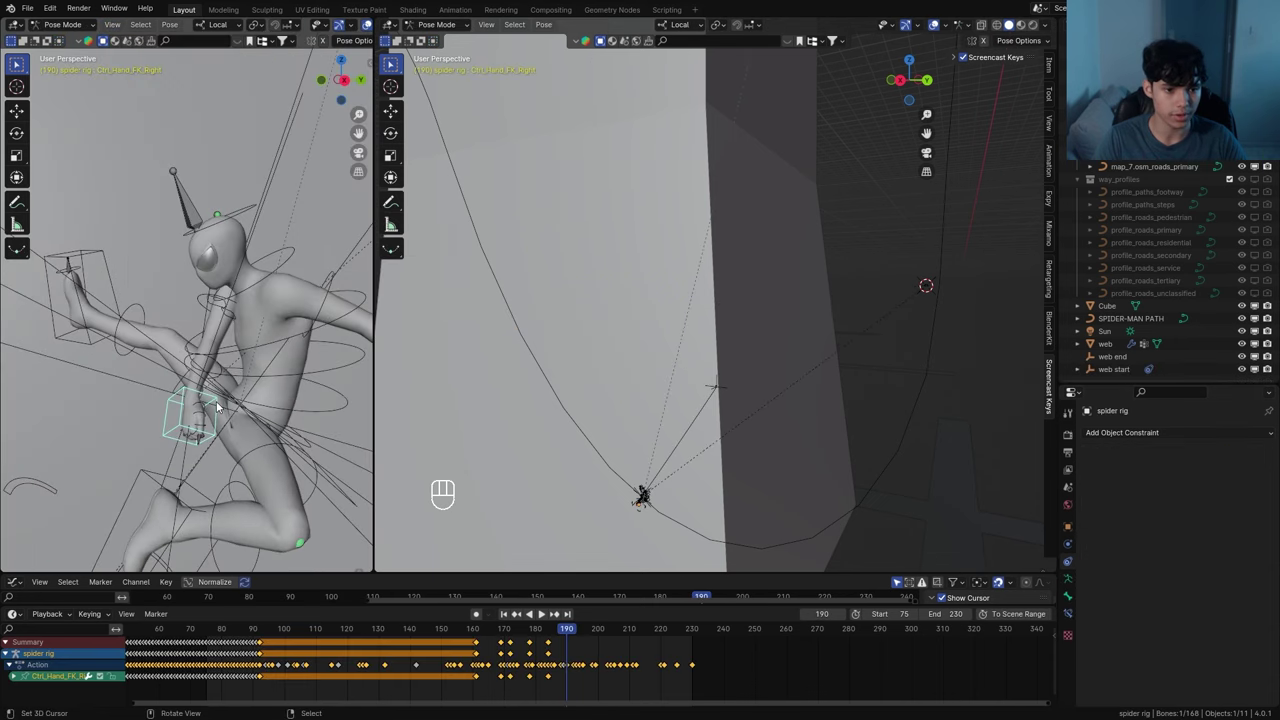
left_click(77, 27)
left_click(76, 40)
left_click_drag(567, 627, 594, 622)
key("Left")
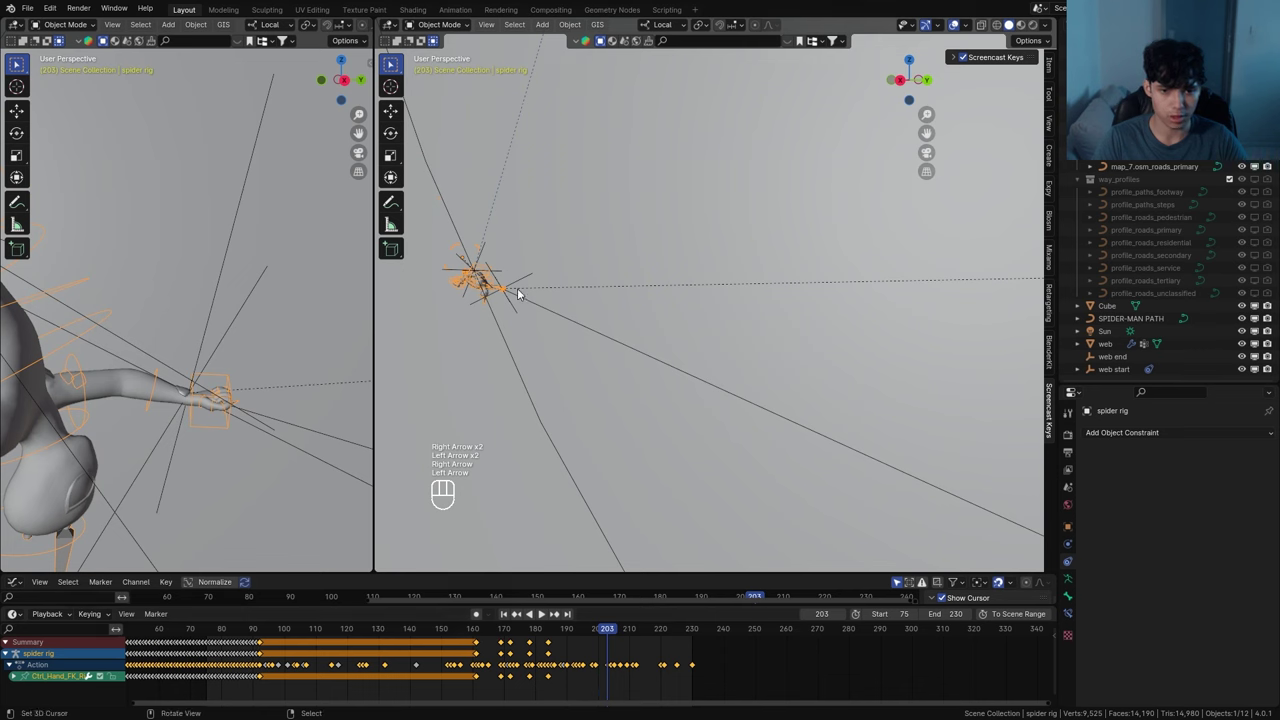
Keyframe web start's Child Of influence at 1.000 on frame 203 and at 0.000 on frame 204
left_click(515, 288)
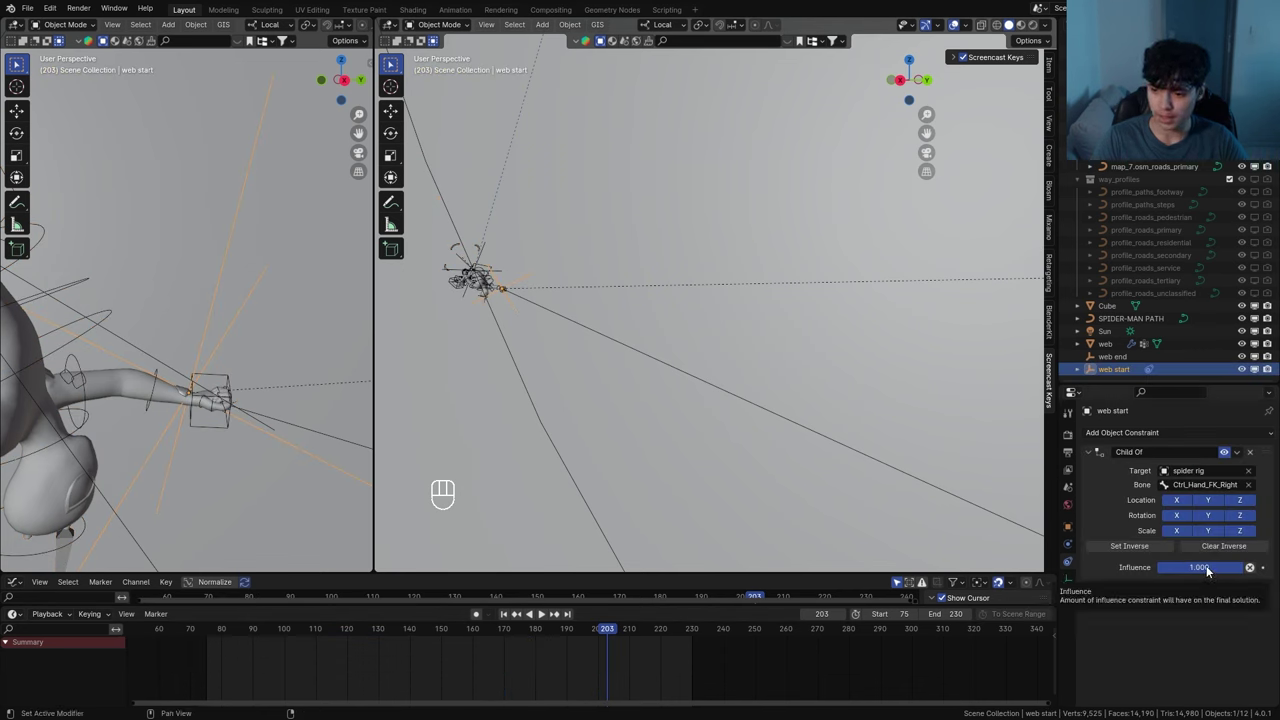
key("i")
key("Right")
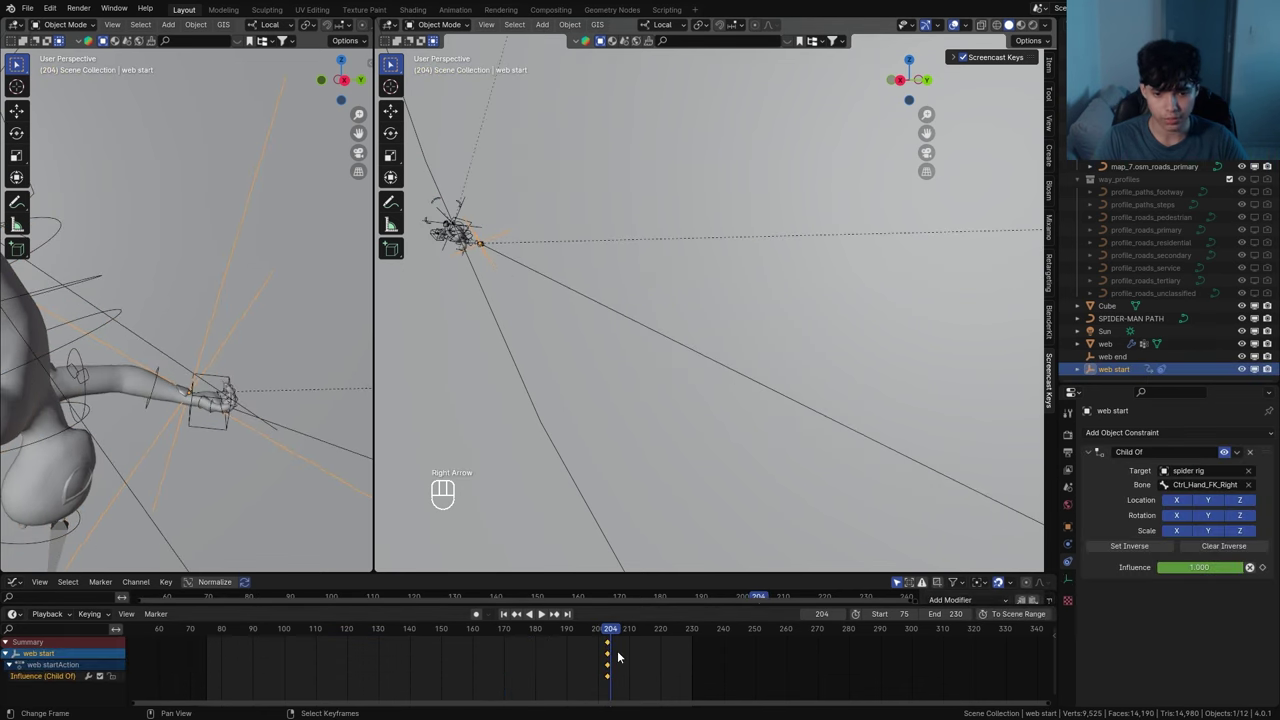
left_click_drag(1236, 567, 1152, 567)
key("i")
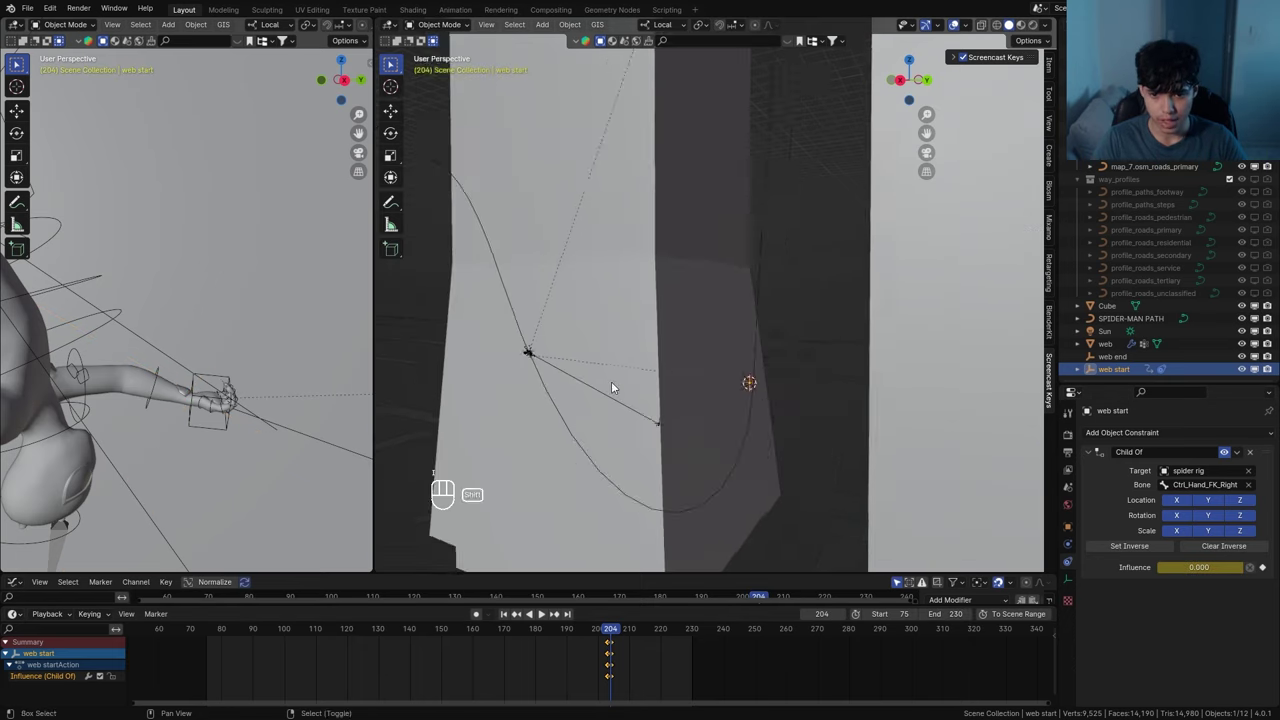
scroll(615, 382, "up", 2)
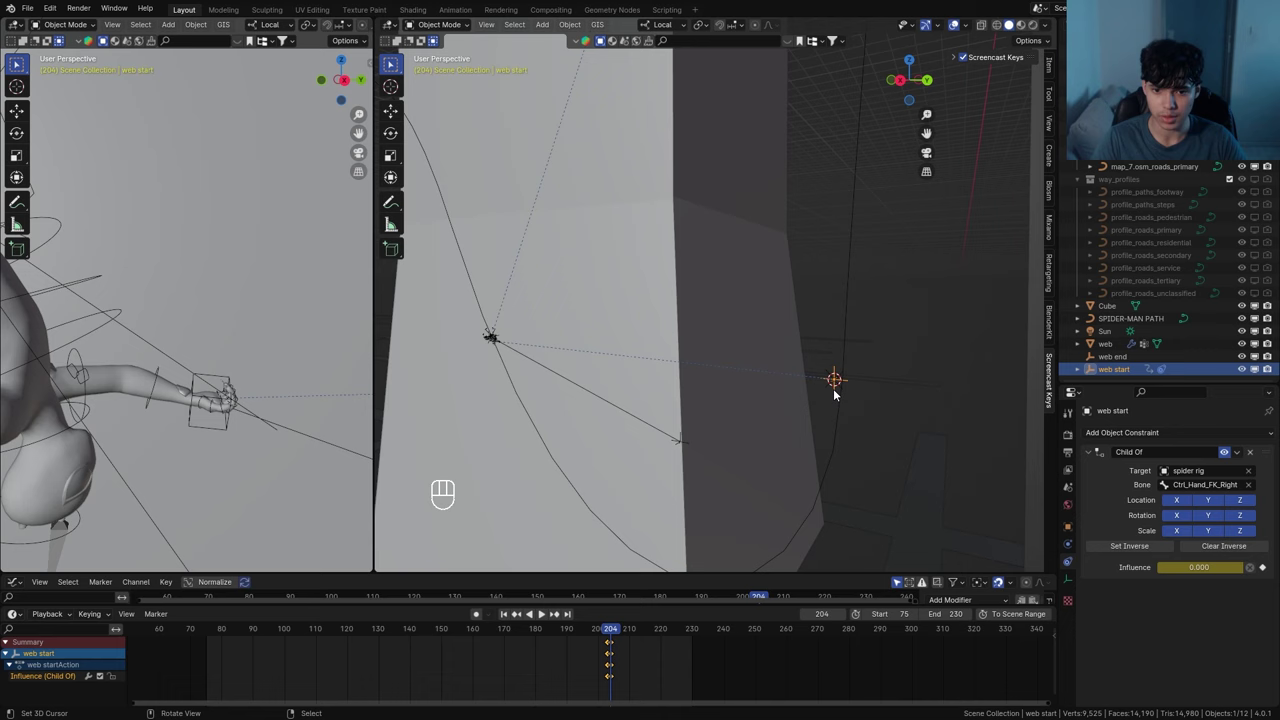
Scrub across the release and keyframe web start's location at frame 203
left_click_drag(584, 636, 610, 658)
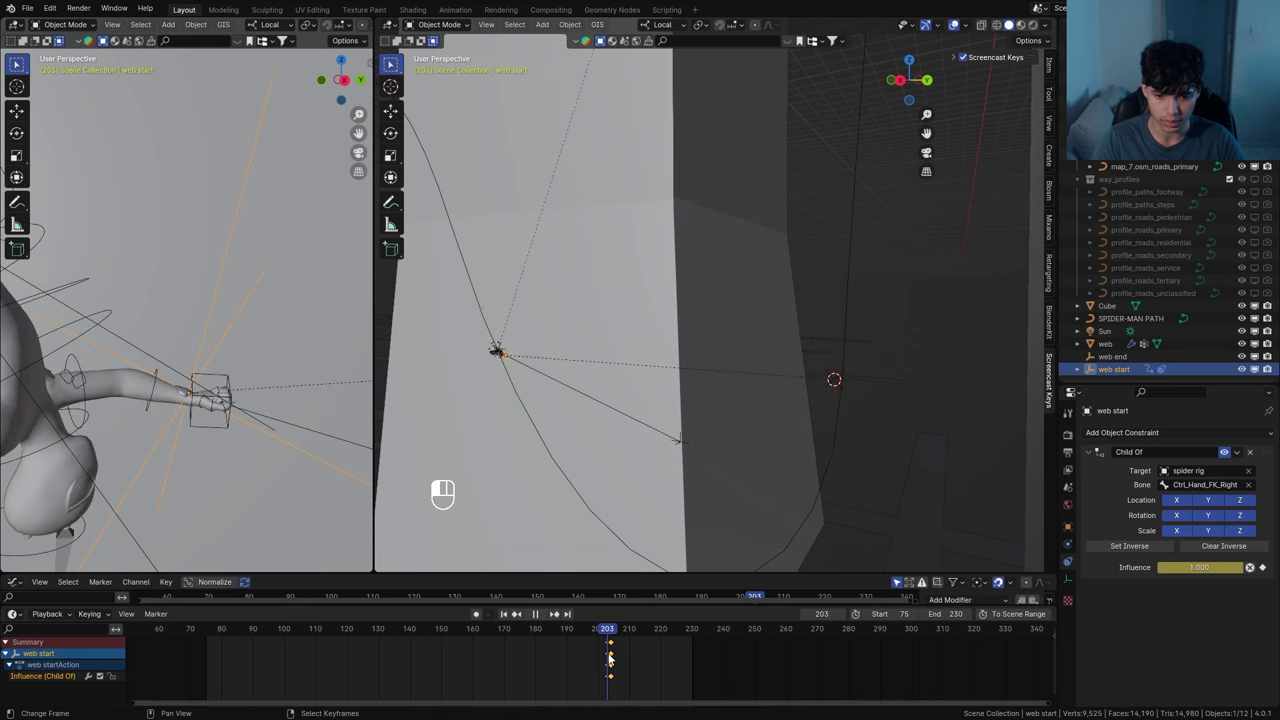
left_click(1067, 526)
key("i")
Snap the 3D cursor to web start at frame 203 and snap web start to that cursor at frame 204
key("Right")
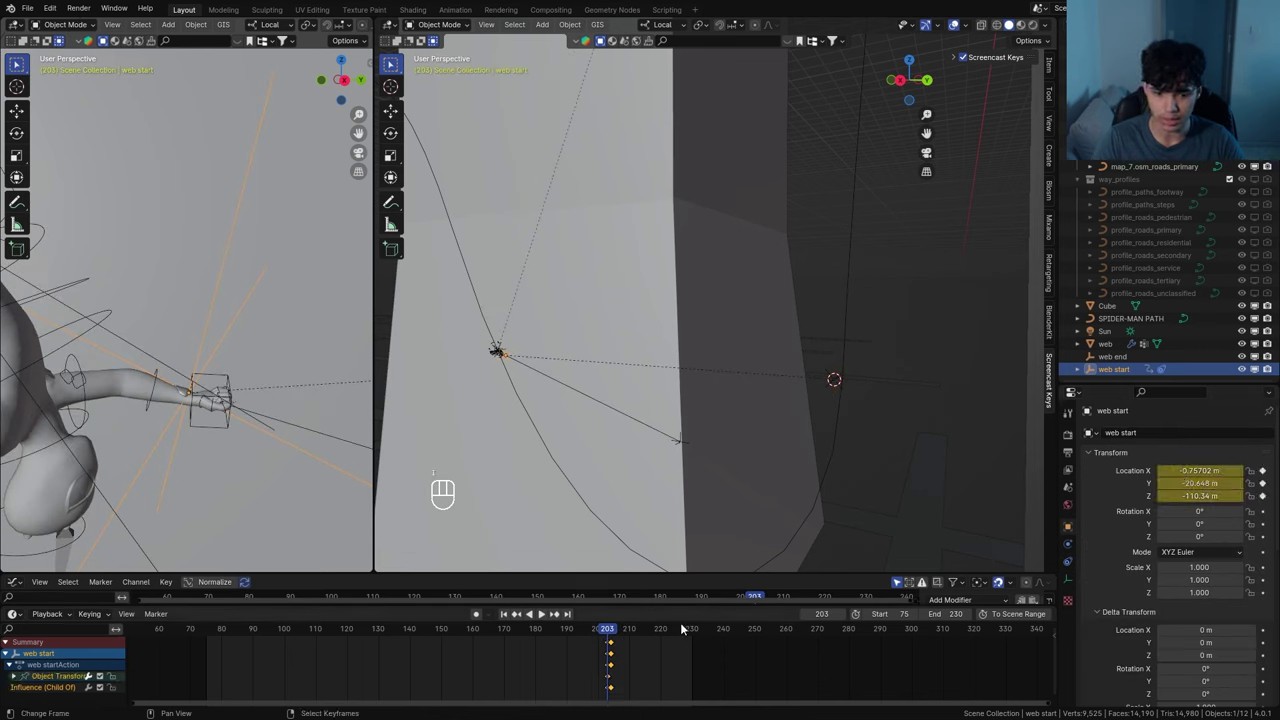
key("Left")
key("shift+s")
left_click(486, 449)
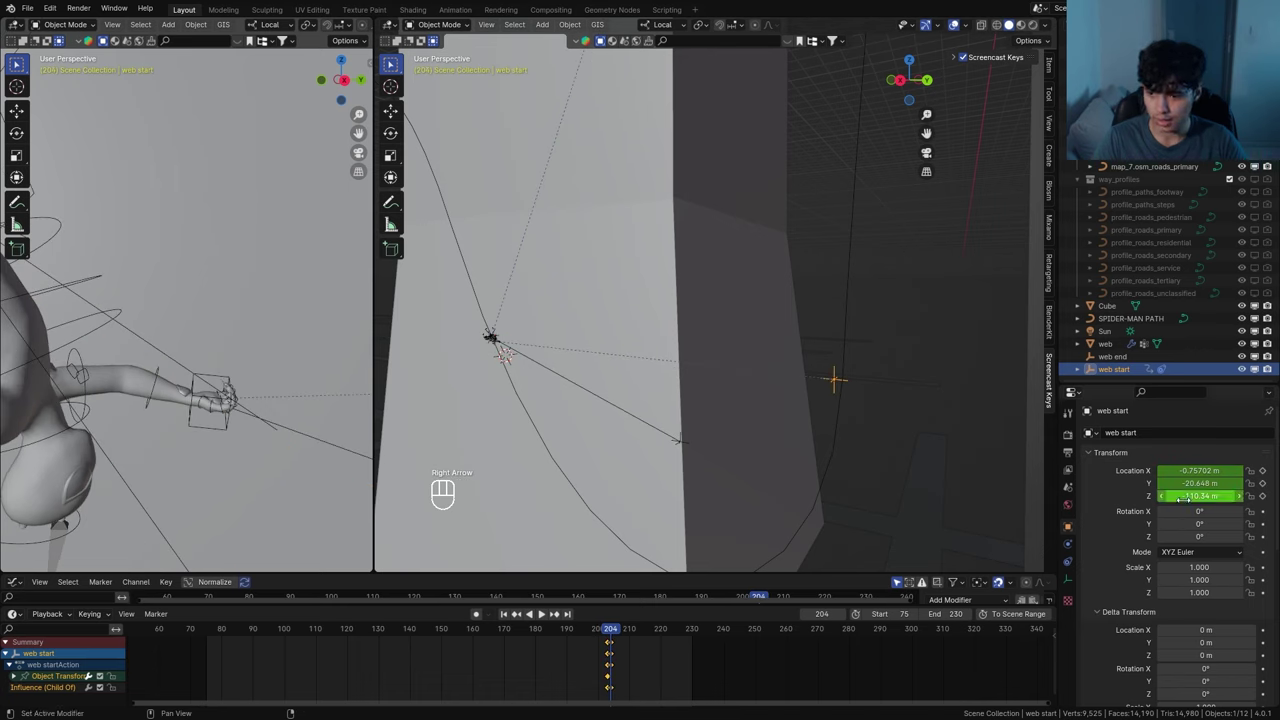
key("shift+s")
left_click(465, 369)
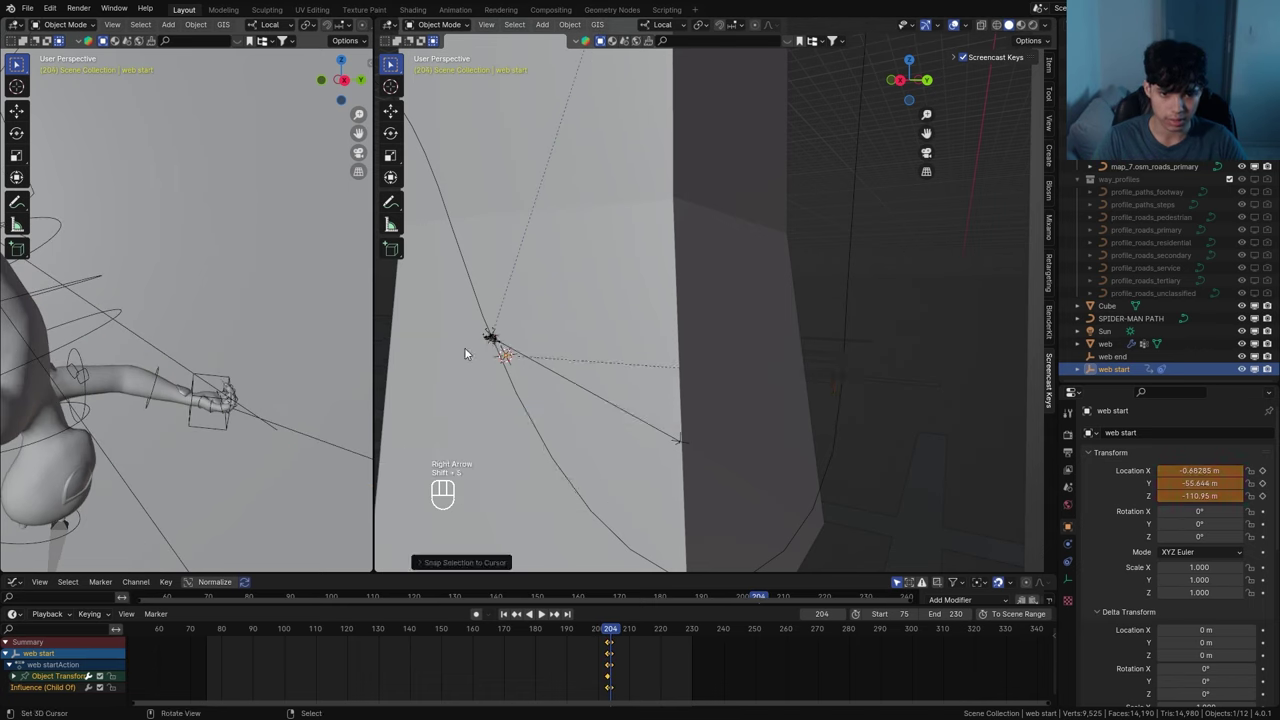
Move web start a little below the hand at frame 204, to a Z location of about -113 m
key("g")
left_click(557, 401)
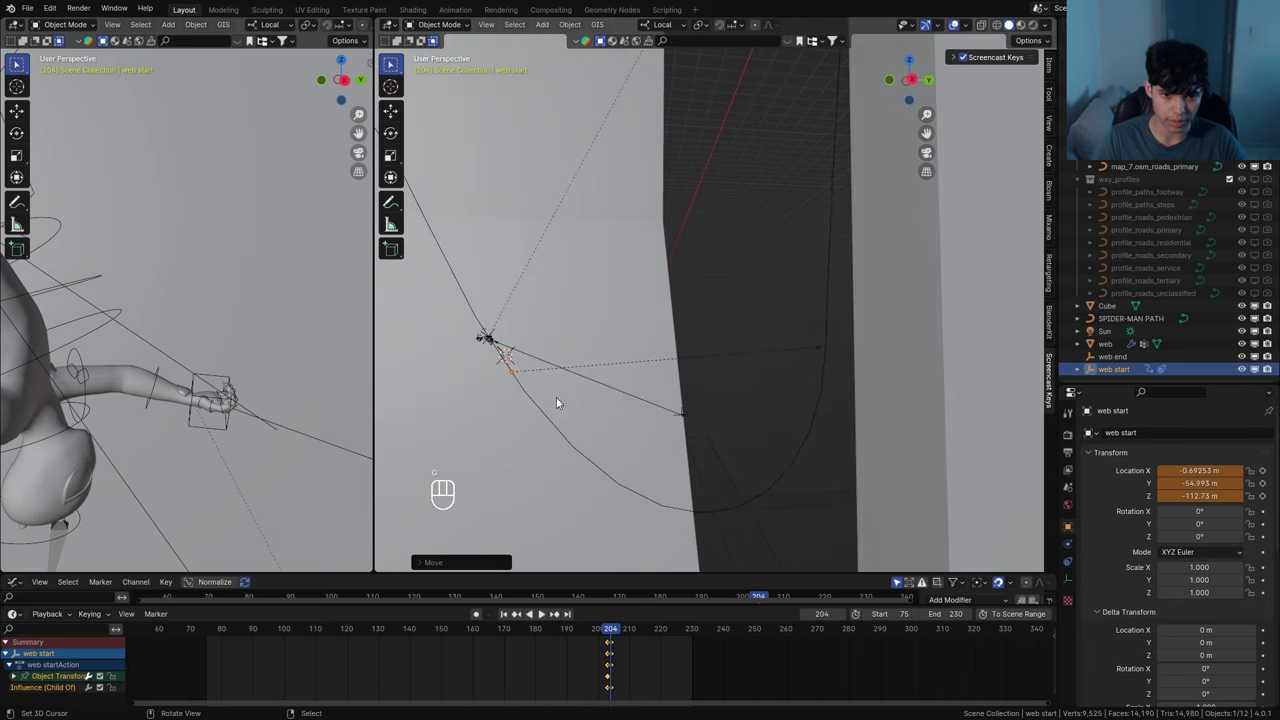
middle_click_drag(557, 403, 463, 395)
key("g")
left_click(449, 402)
middle_click_drag(449, 403, 408, 404)
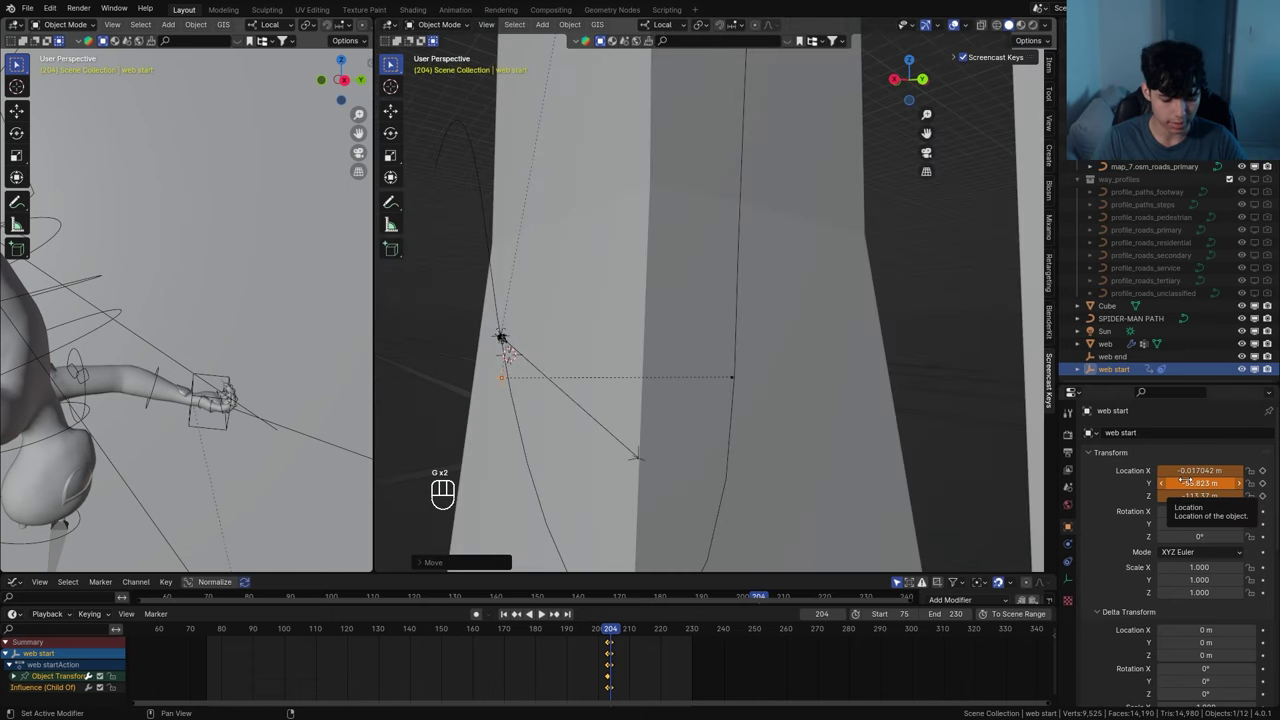
Keyframe web start's location at frame 204 and play and scrub through the release from the hand
key("i")
left_click(566, 644)
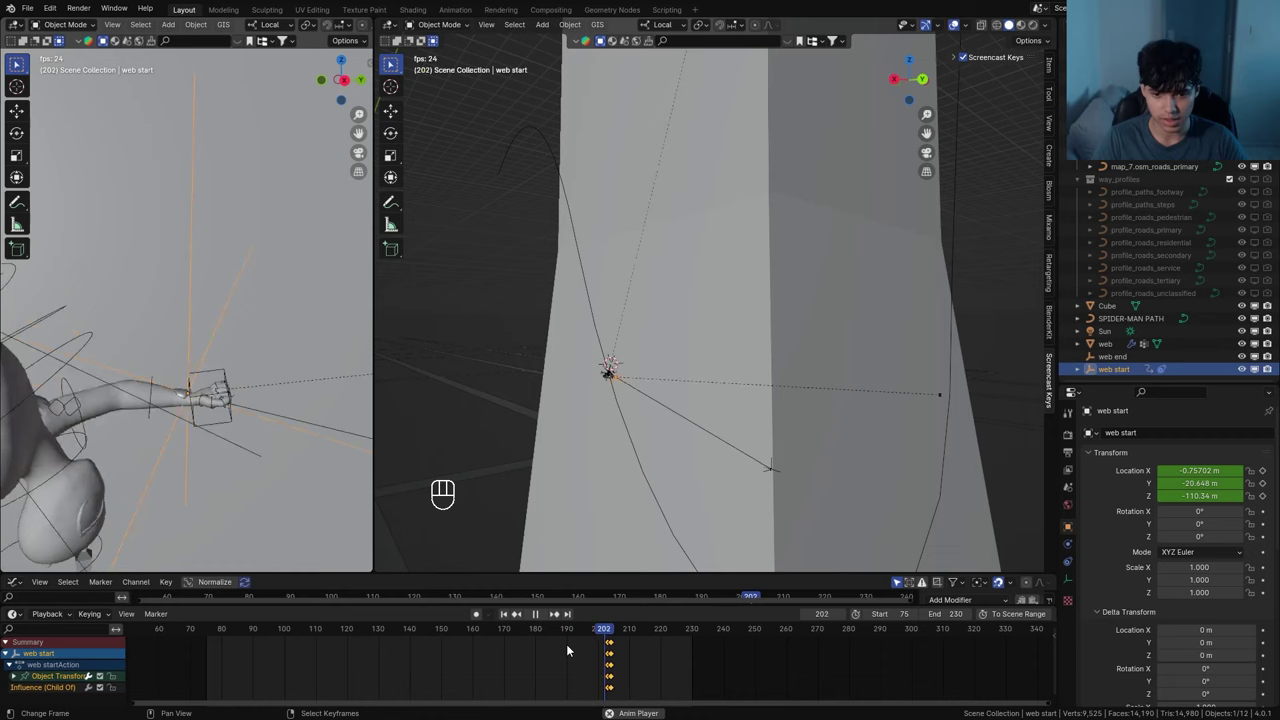
key("space")
left_click_drag(593, 645, 609, 642)
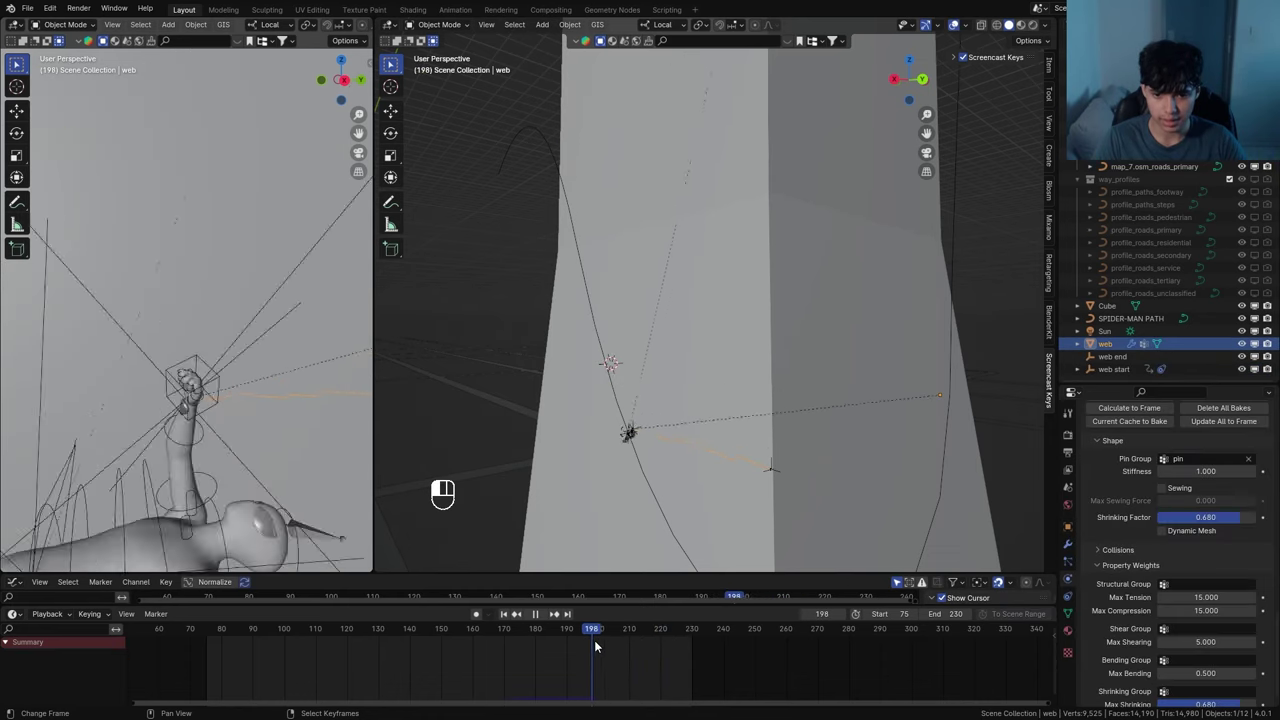
left_click_drag(595, 642, 605, 643)
Keyframe the web cloth's Shrinking Factor at 0.680 on frame 203, lower it at frame 204 and play the release
key("ctrl+z")
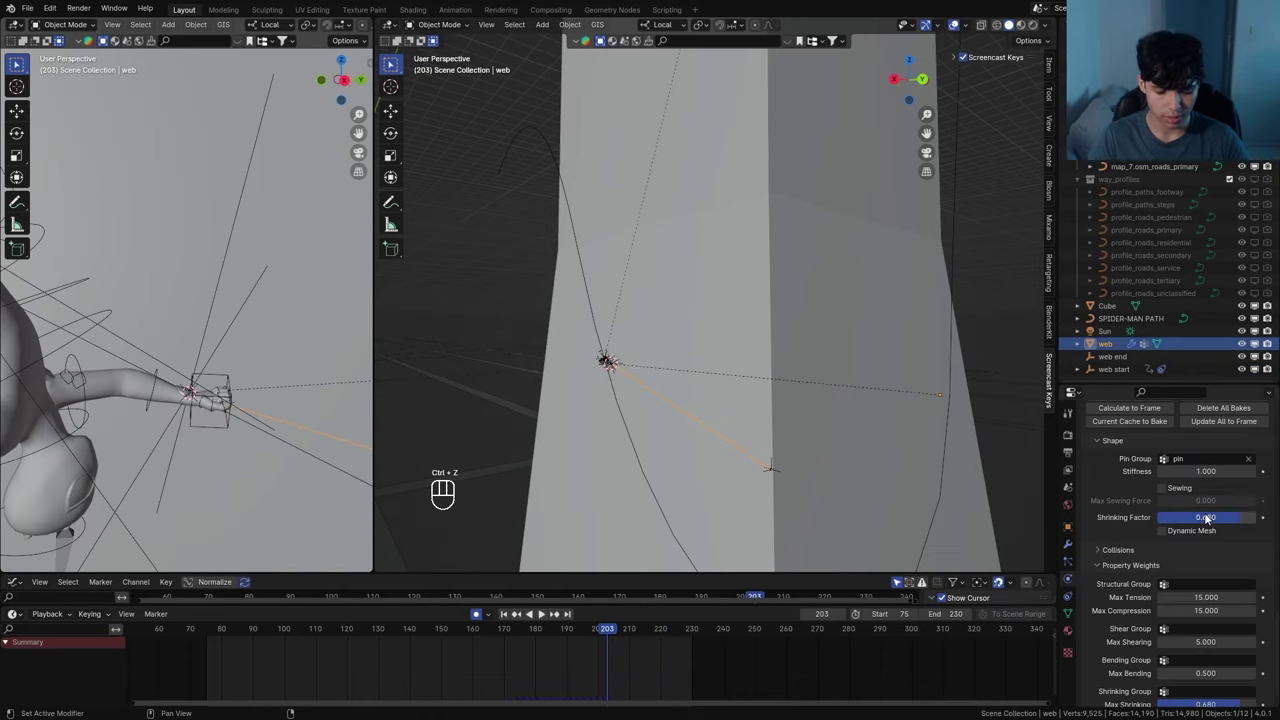
key("i")
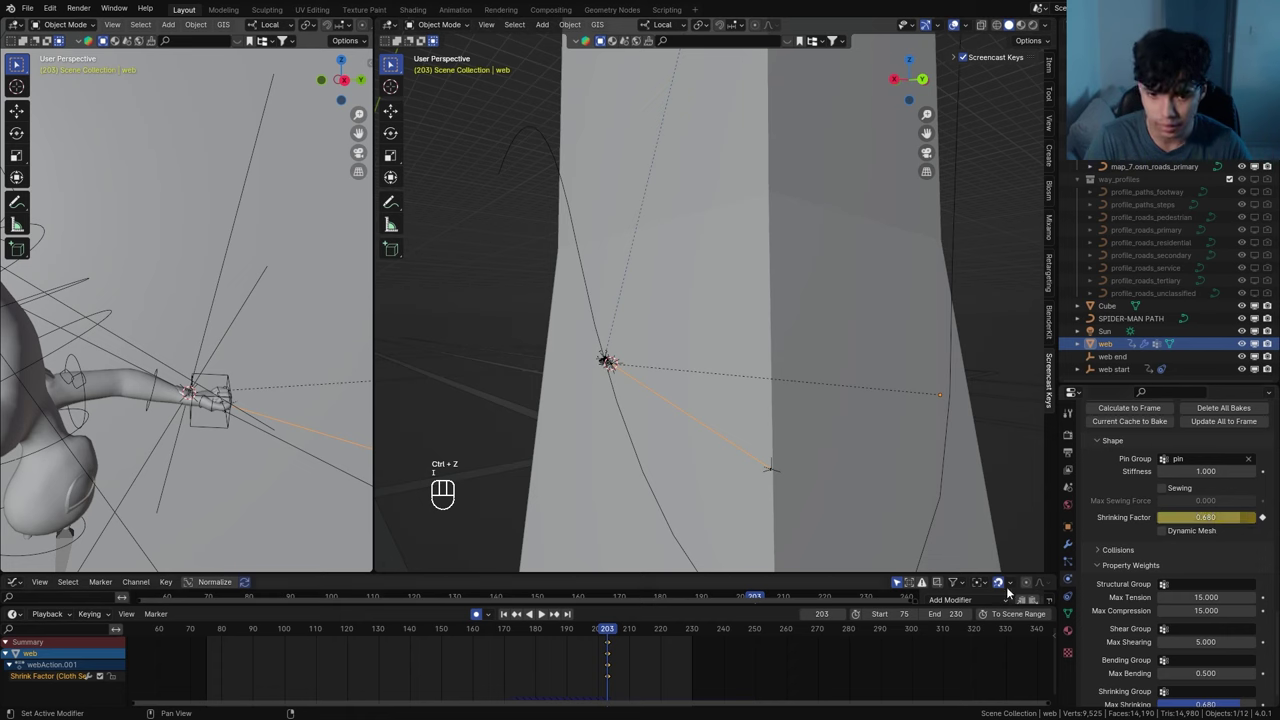
key("Right")
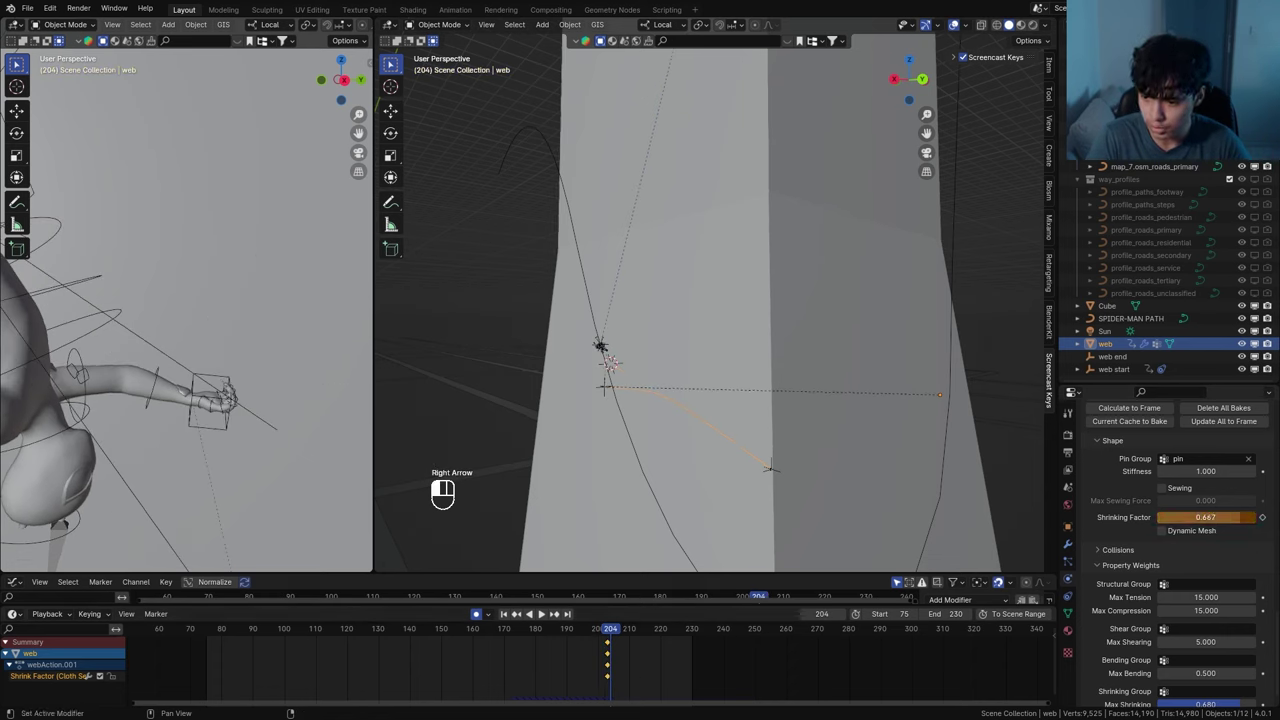
key("space")
key("space")
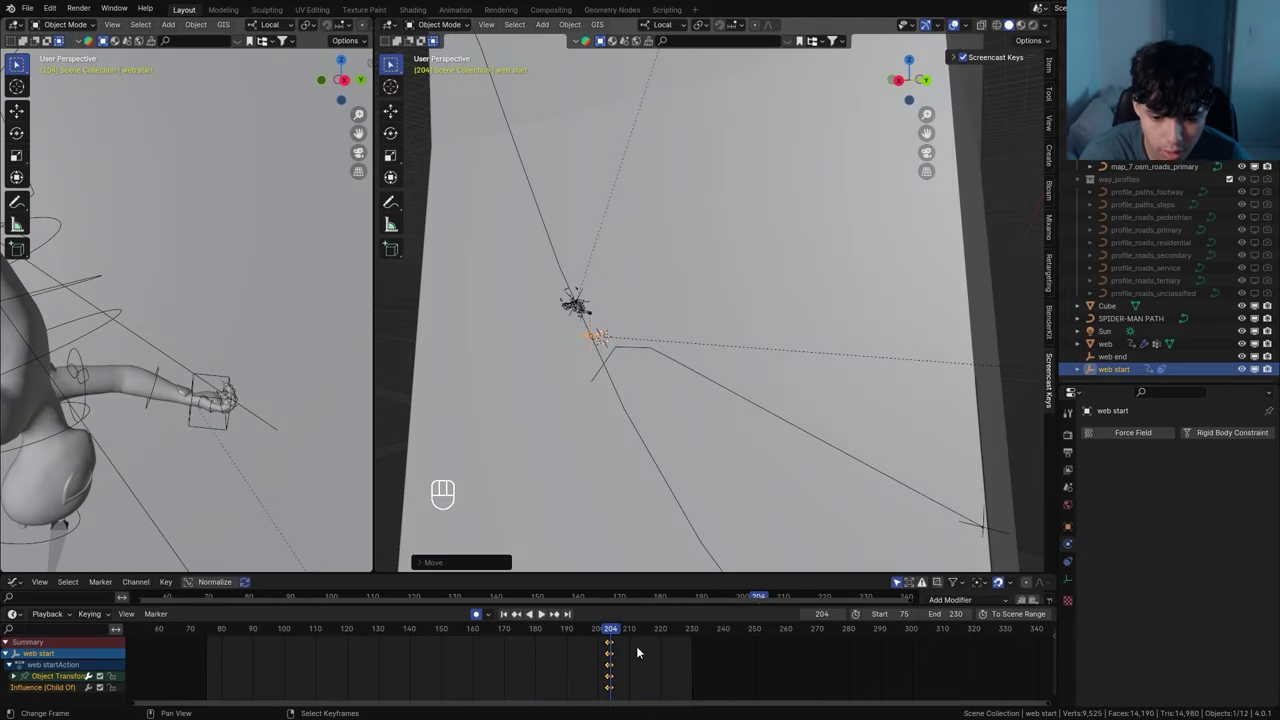
Set the web cloth's Tension stiffness to 15.300 and replay the swing through the release
left_click_drag(636, 652, 694, 637)
key("ctrl+z")
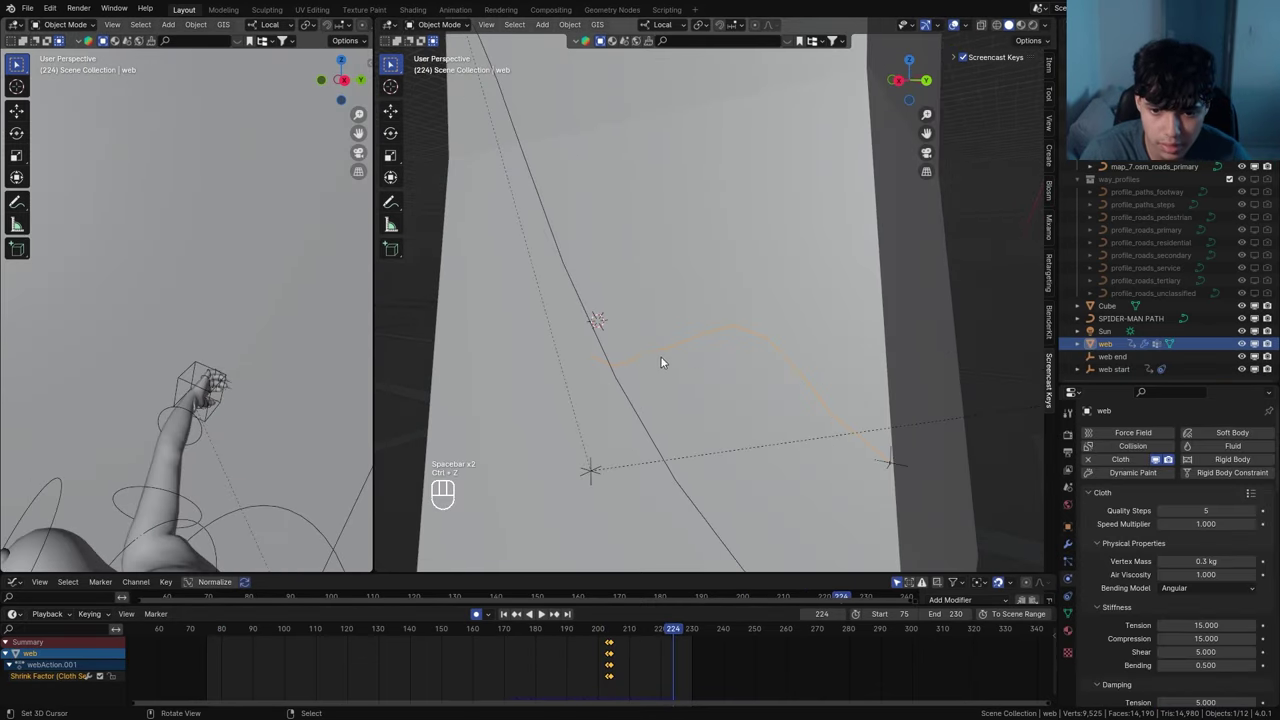
scroll(1102, 597, "down", 3)
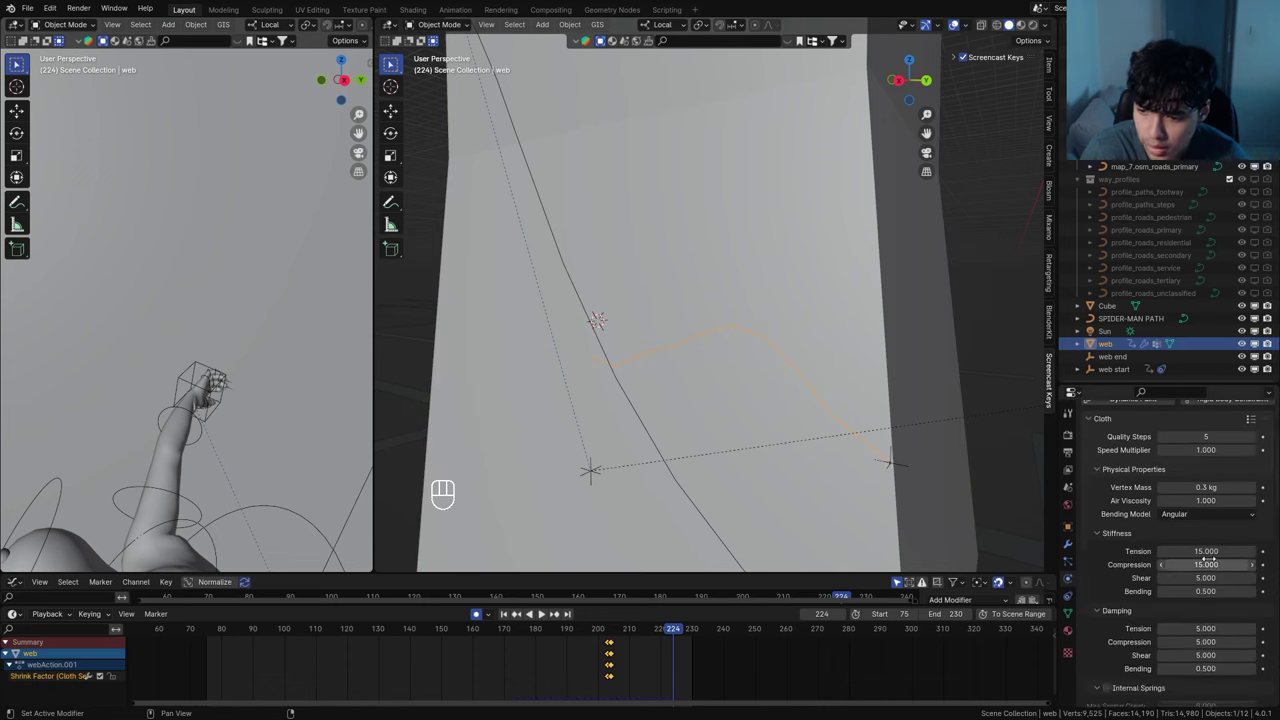
left_click_drag(1195, 551, 1203, 551)
left_click(536, 664)
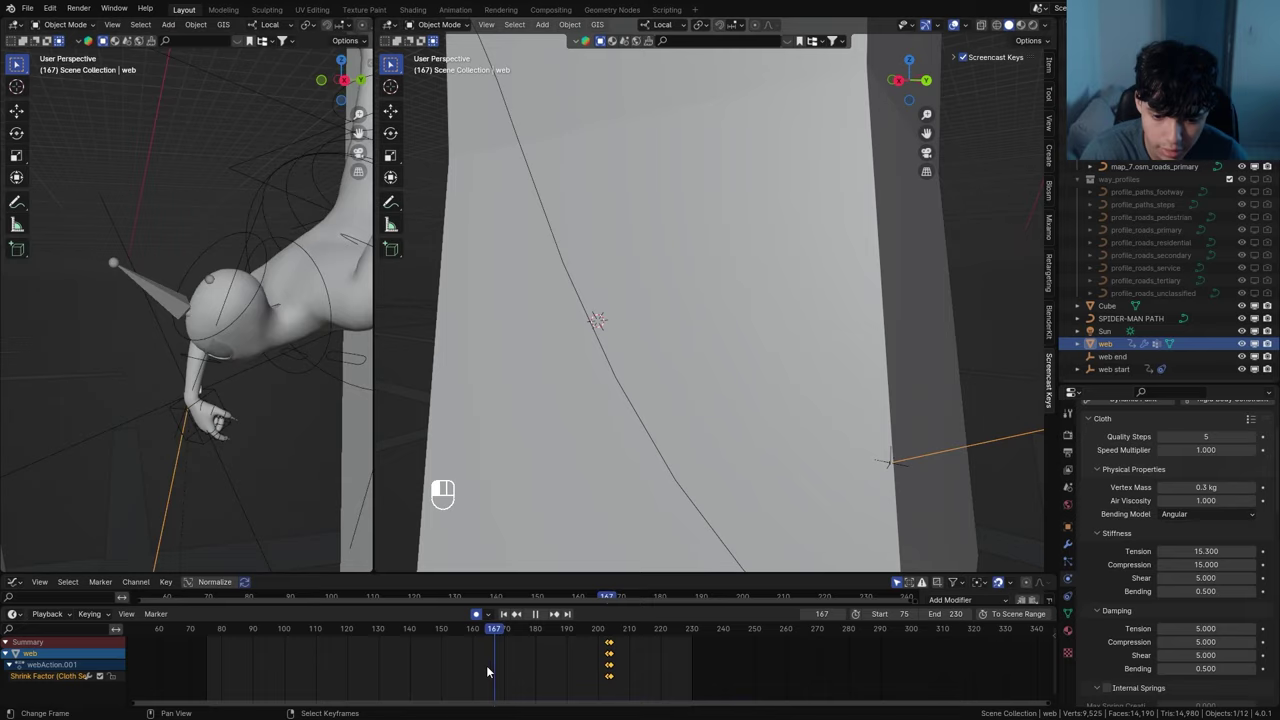
key("shift+alt+z")
key("shift+alt+z")
key("shift+alt+z")
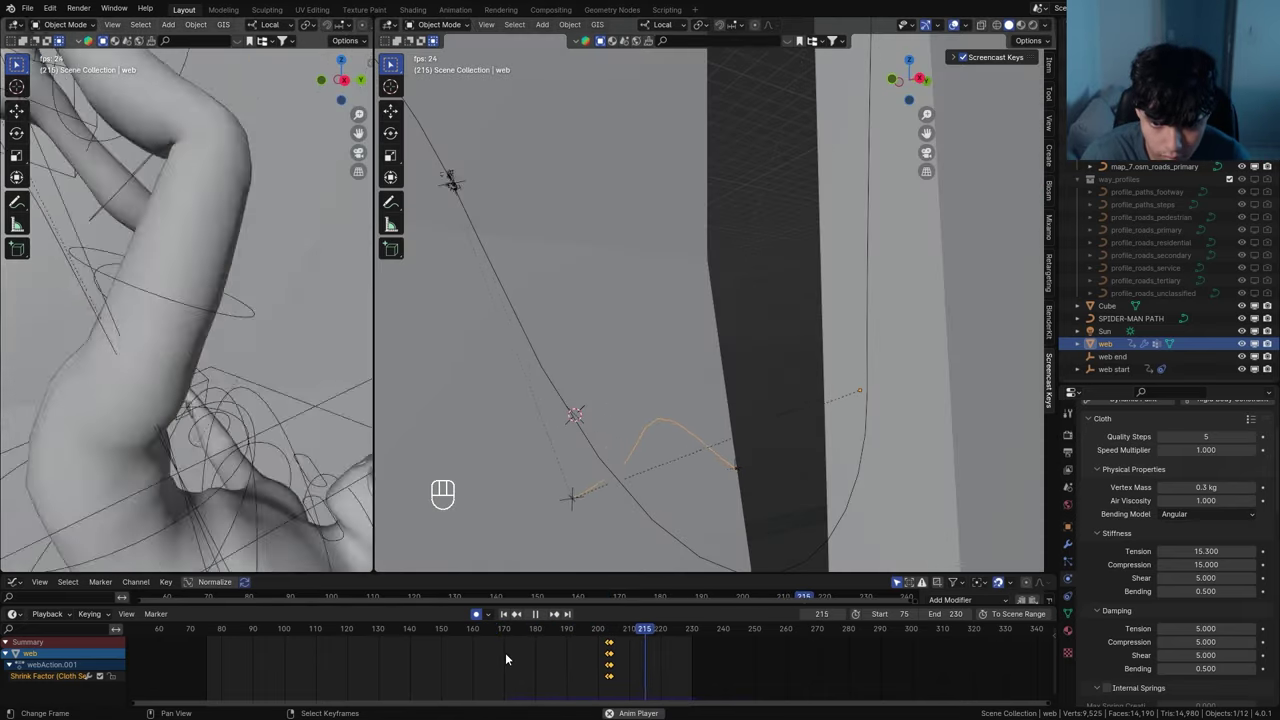
left_click_drag(505, 652, 512, 700)
Keyframe the web's viewport and render visibility as enabled on frame 172 and disabled on frame 171
left_click_drag(1155, 385, 1152, 444)
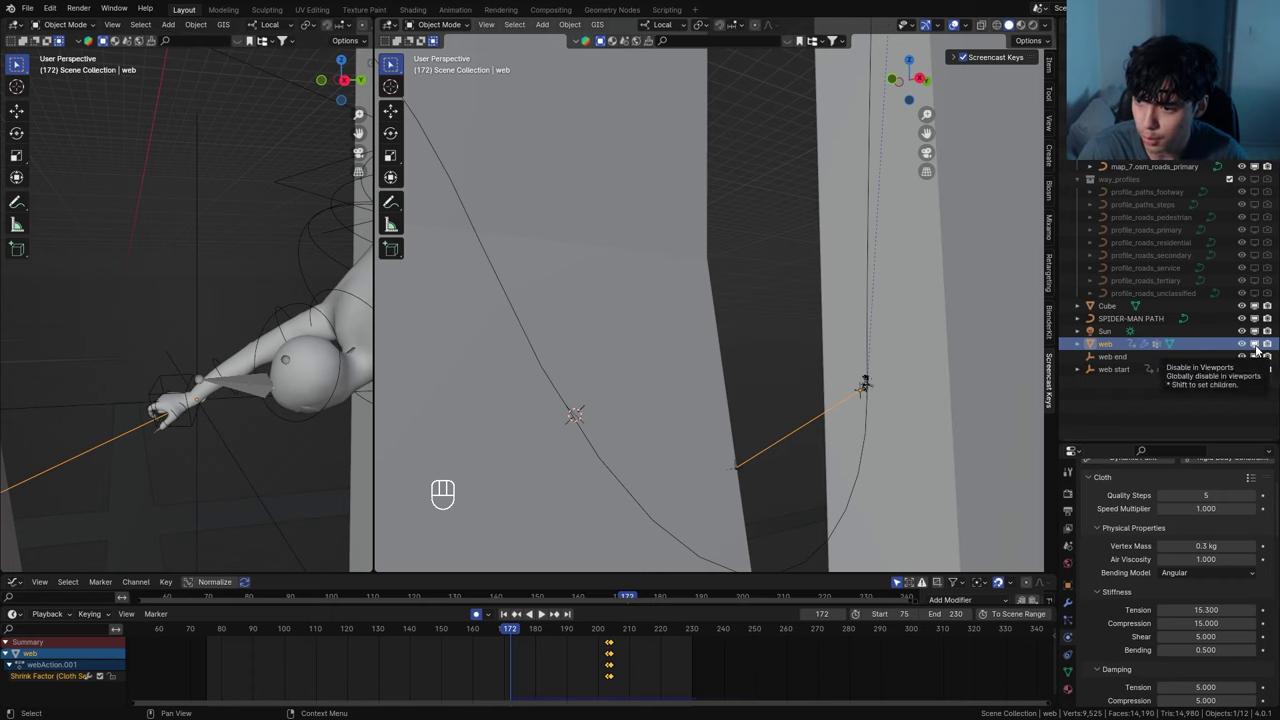
key("i")
key("i")
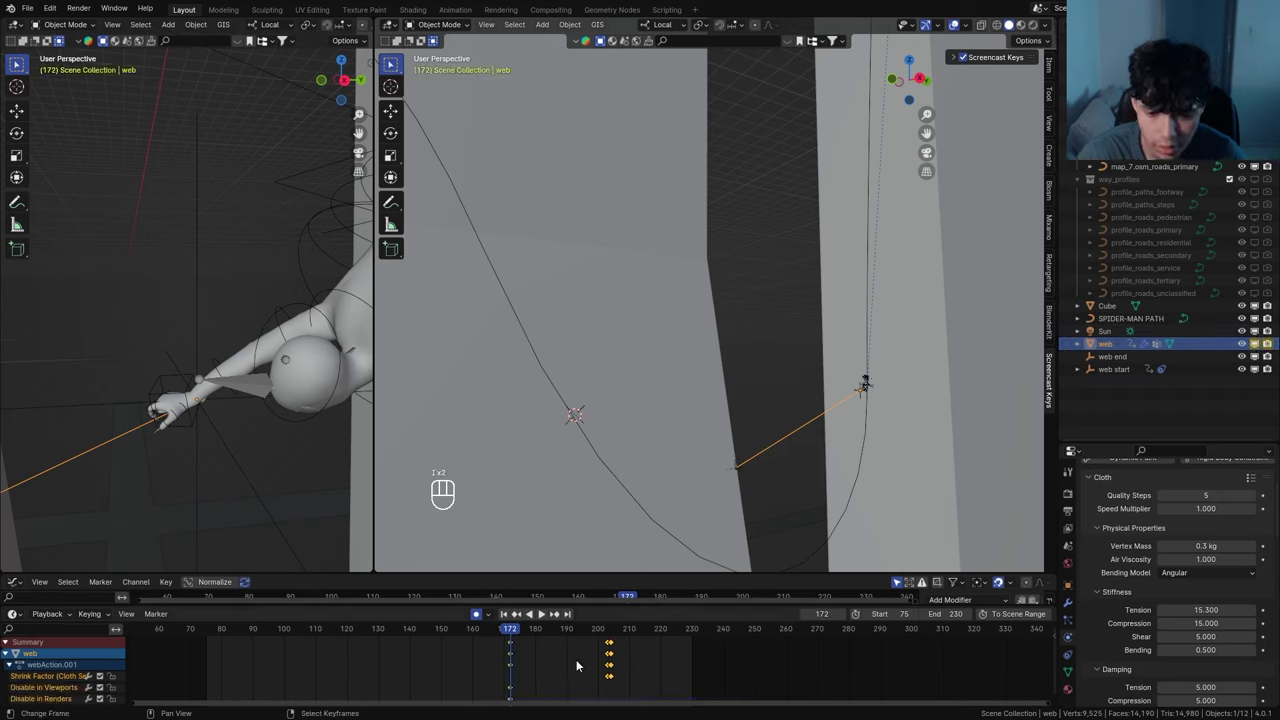
key("Left")
left_click(1255, 344)
left_click(1267, 344)
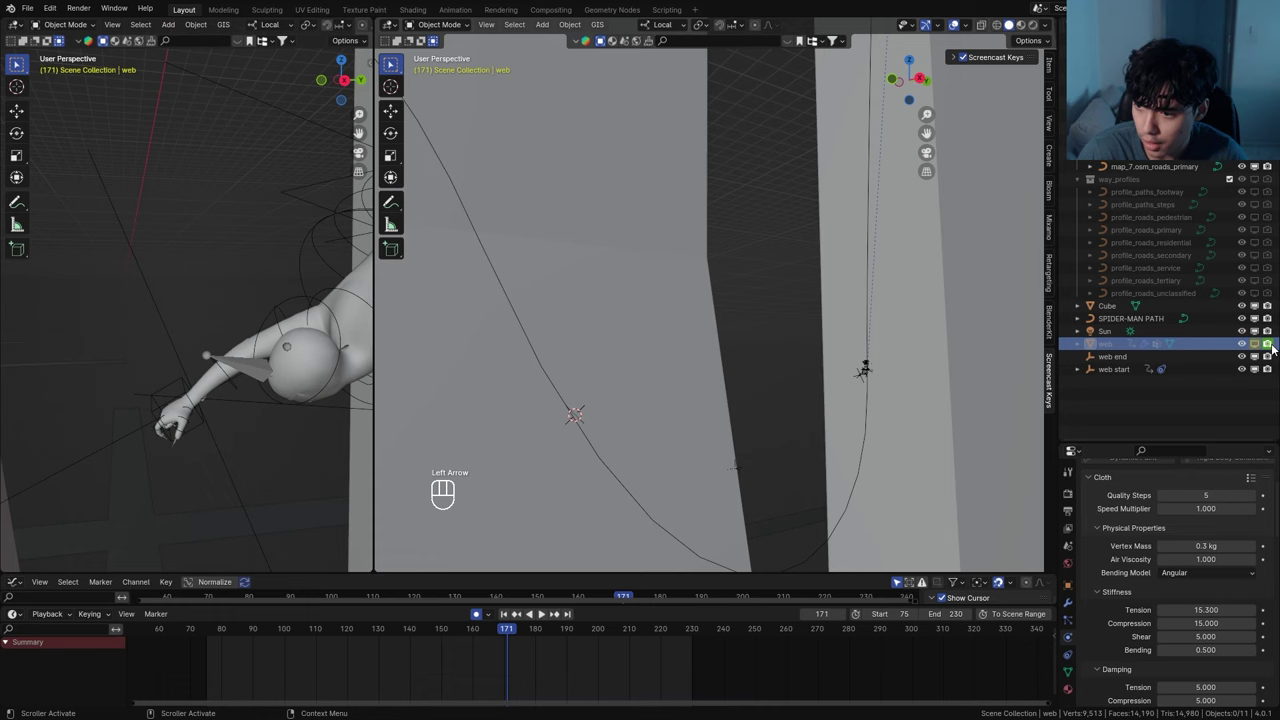
Play and step back and forth around frames 171 and 172 to check when the web appears
key("space")
left_click(466, 632)
key("space")
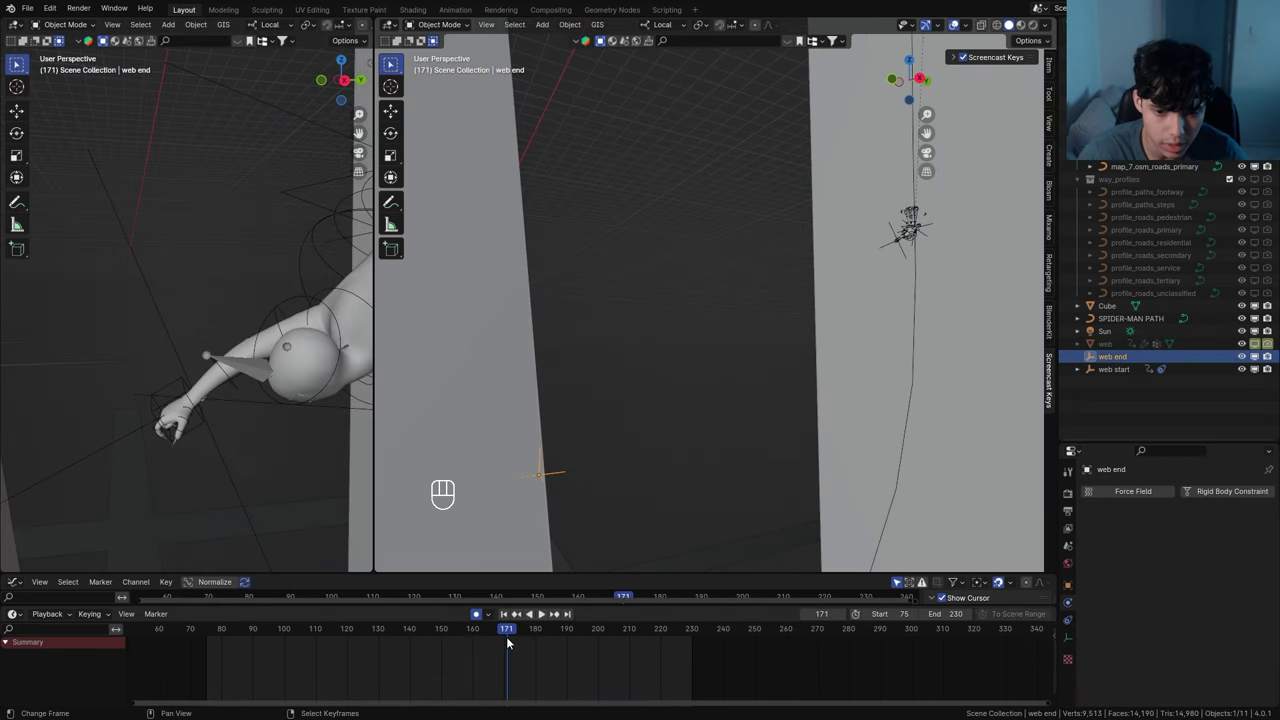
key("space")
key("space")
left_click_drag(509, 639, 511, 652)
key("Right")
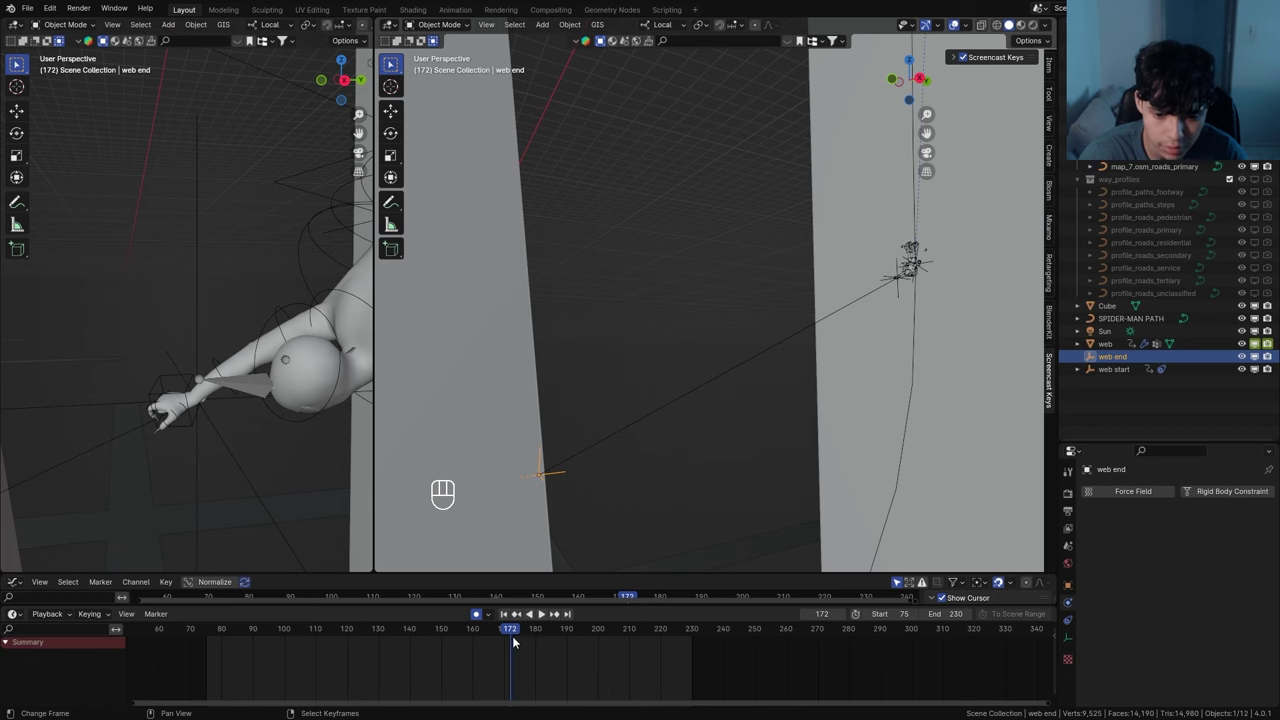
key("Left")
key("Right")
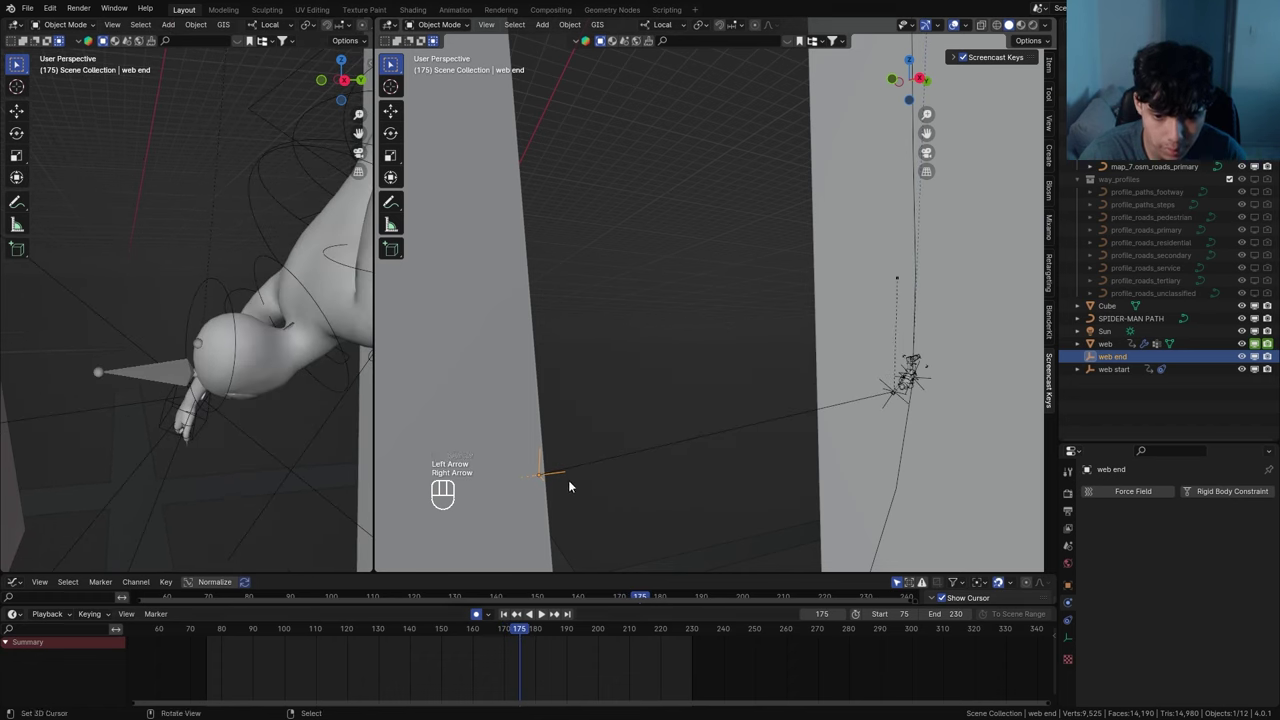
Keyframe web end's location on the building at frame 175 and go back to frame 172
left_click(1068, 584)
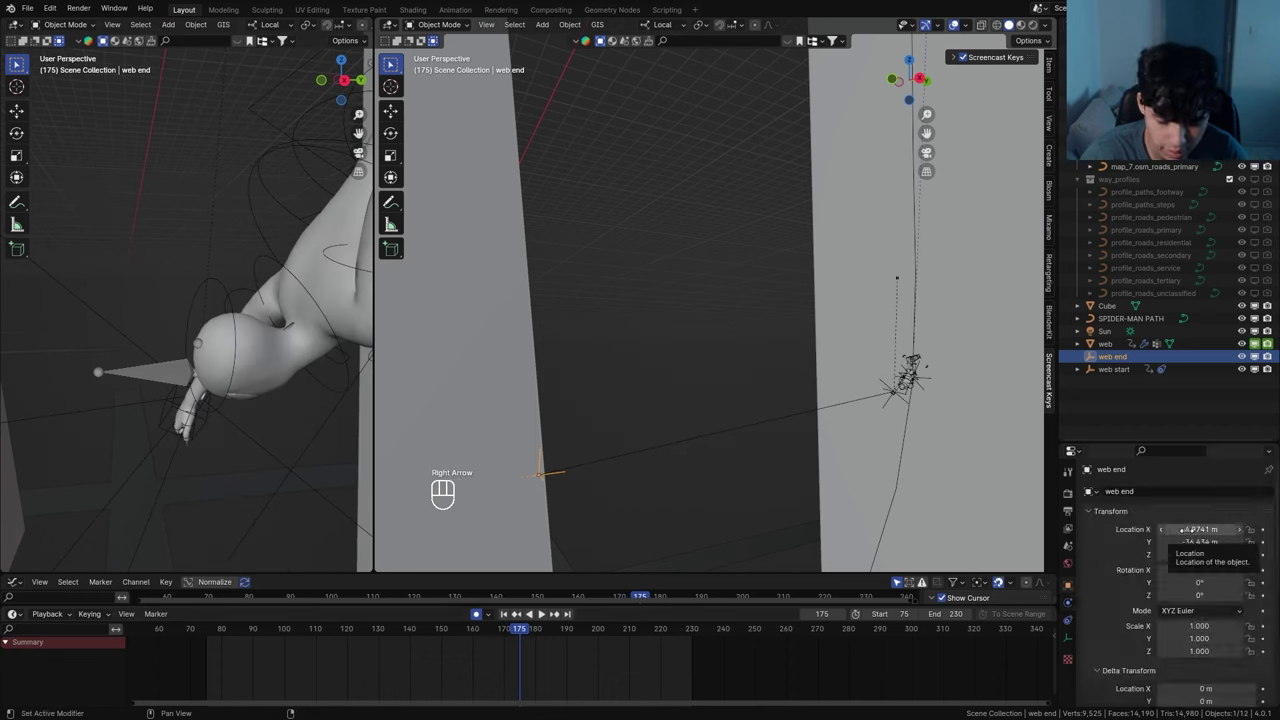
key("i")
key("Left")
key("Left")
key("Left")
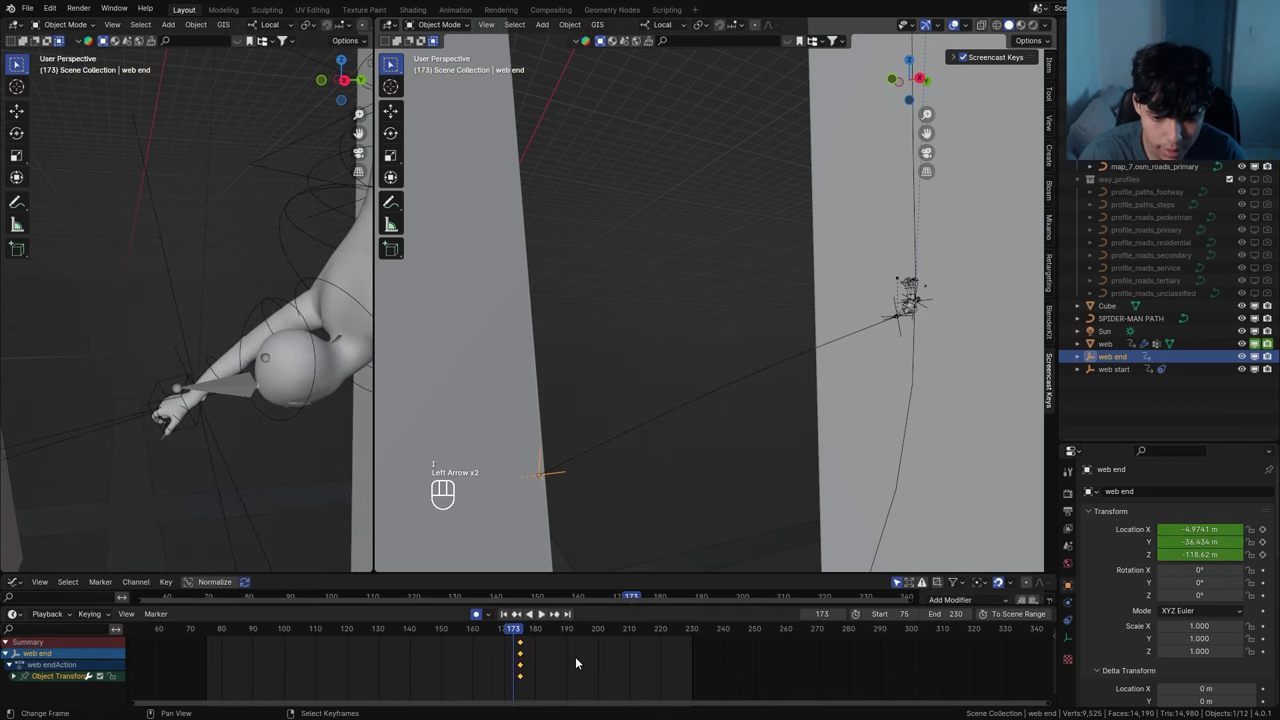
Snap web end to the 3D cursor at the hand on frame 172 and move it a little below the hand
key("shift+s")
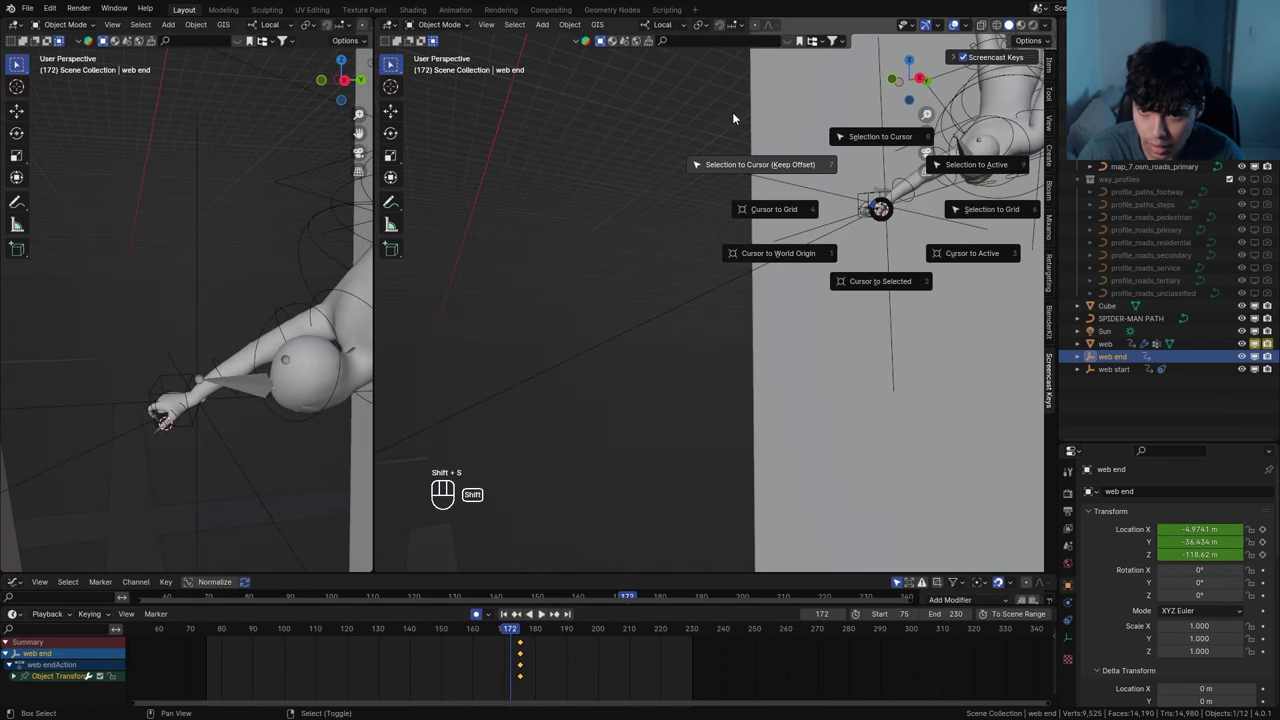
left_click(880, 137)
middle_click_drag(858, 241, 806, 261)
key("g")
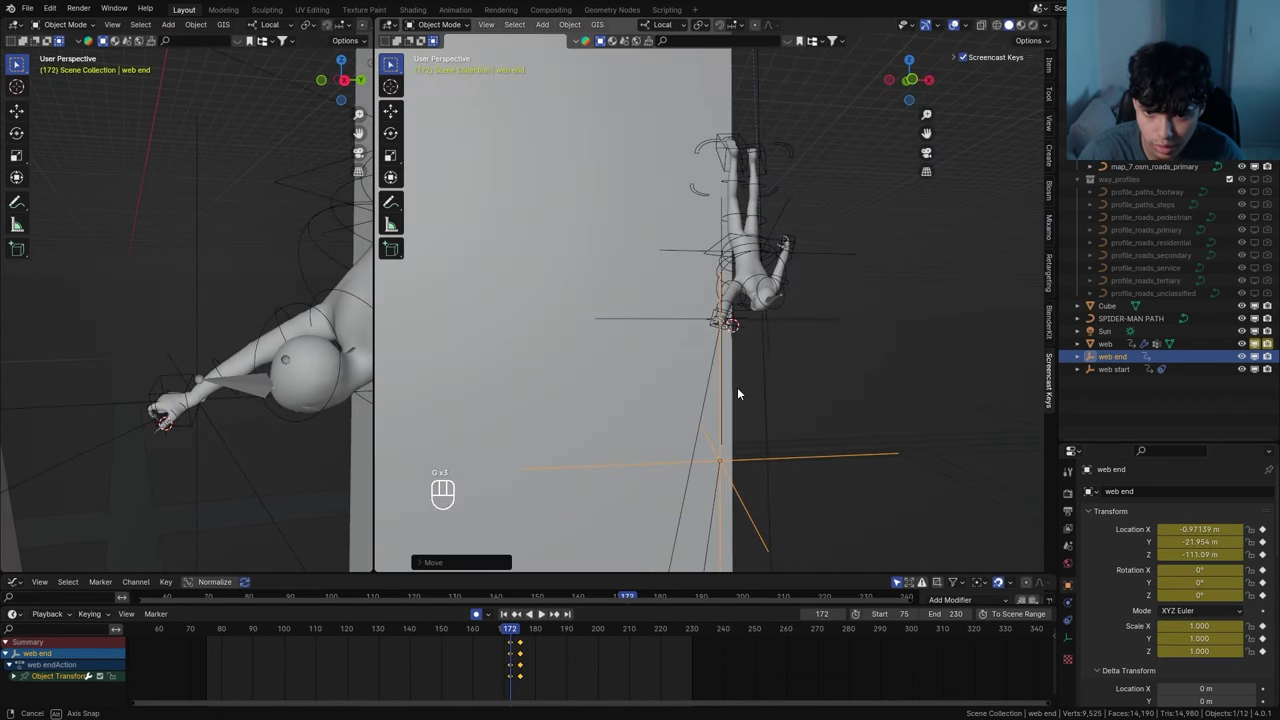
middle_click_drag(737, 387, 830, 396)
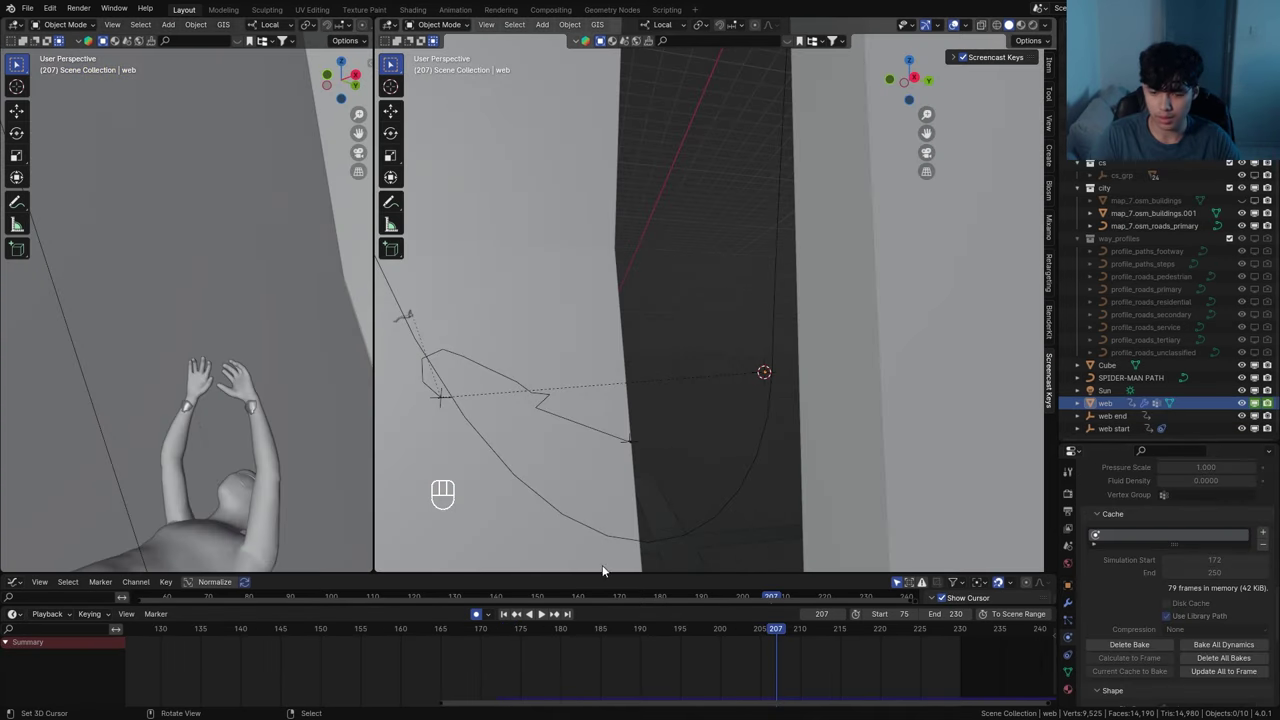
Add a Screw modifier to the web after the Cloth modifier and set its angle to 0.03°
left_click(1068, 602)
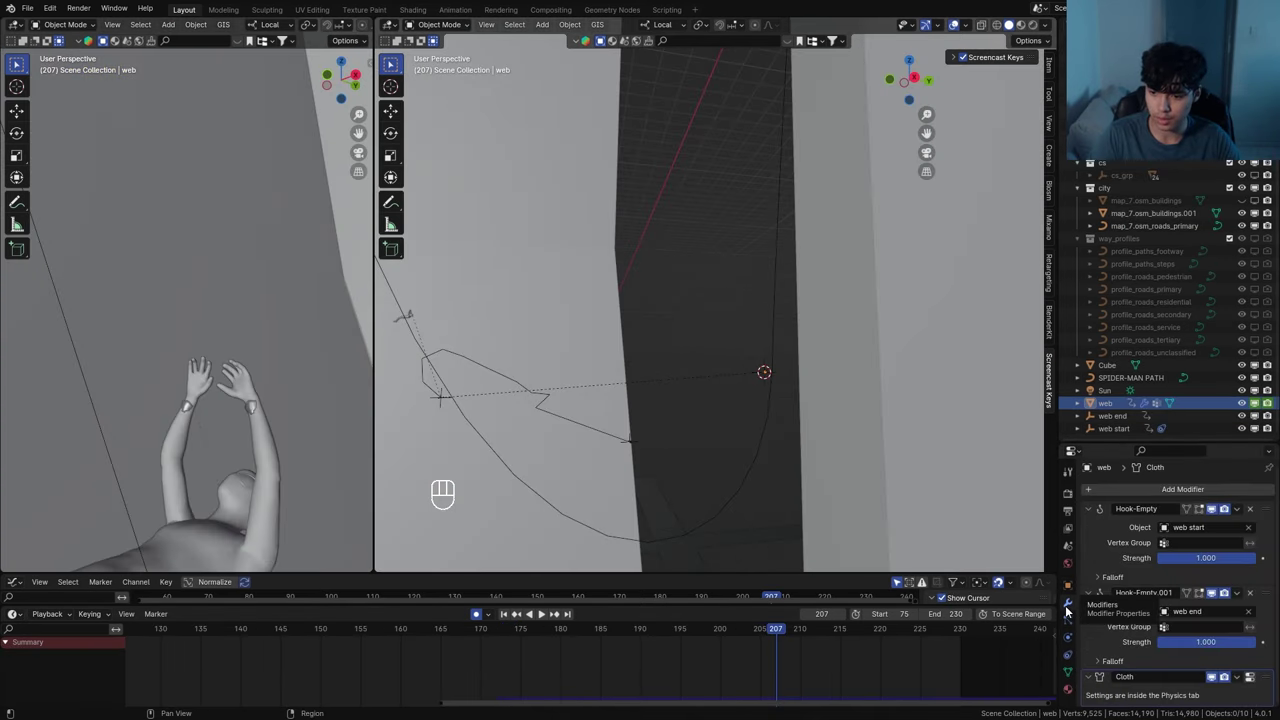
key("shift+a")
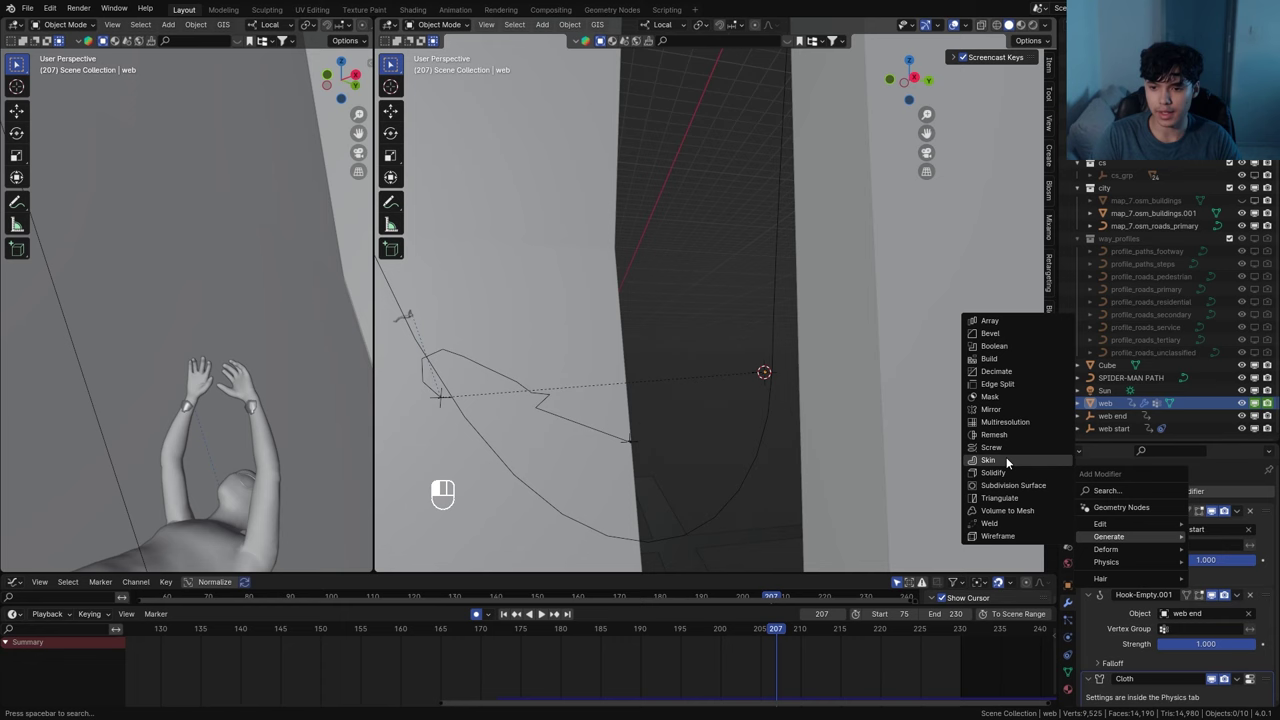
left_click(1008, 455)
scroll(1178, 629, "down", 3)
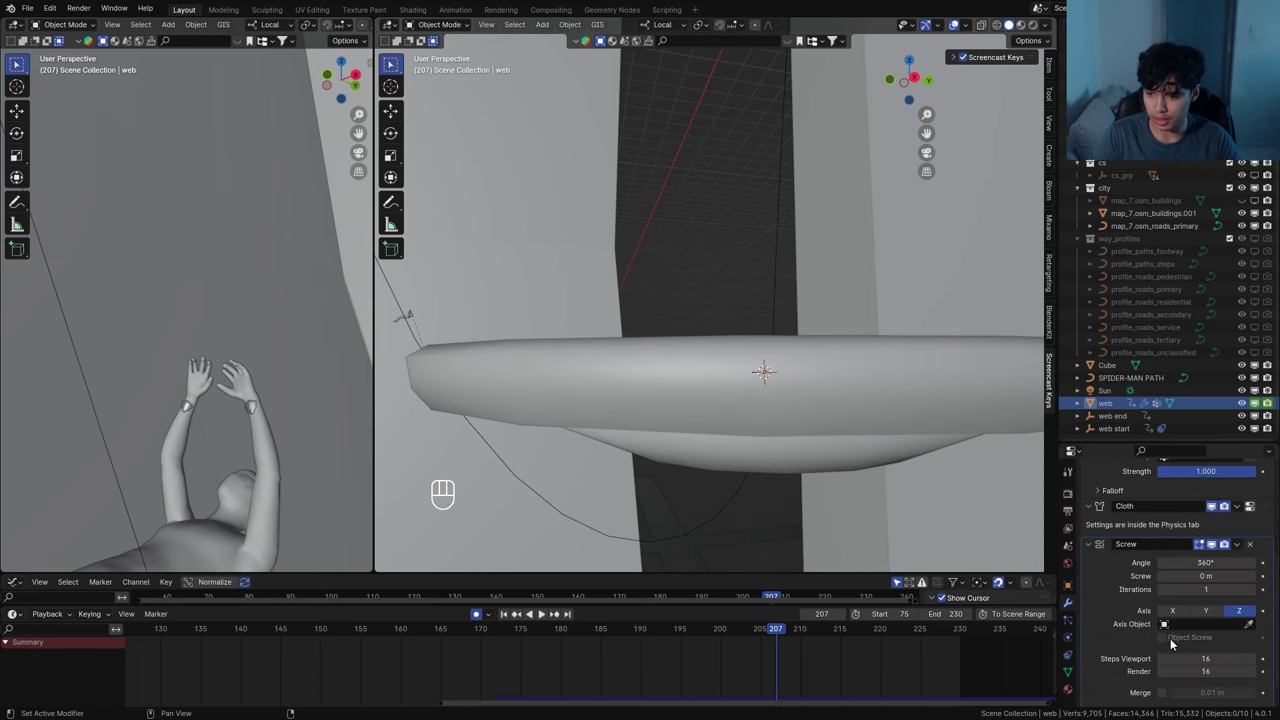
left_click(1200, 562)
type("0")
key("Return")
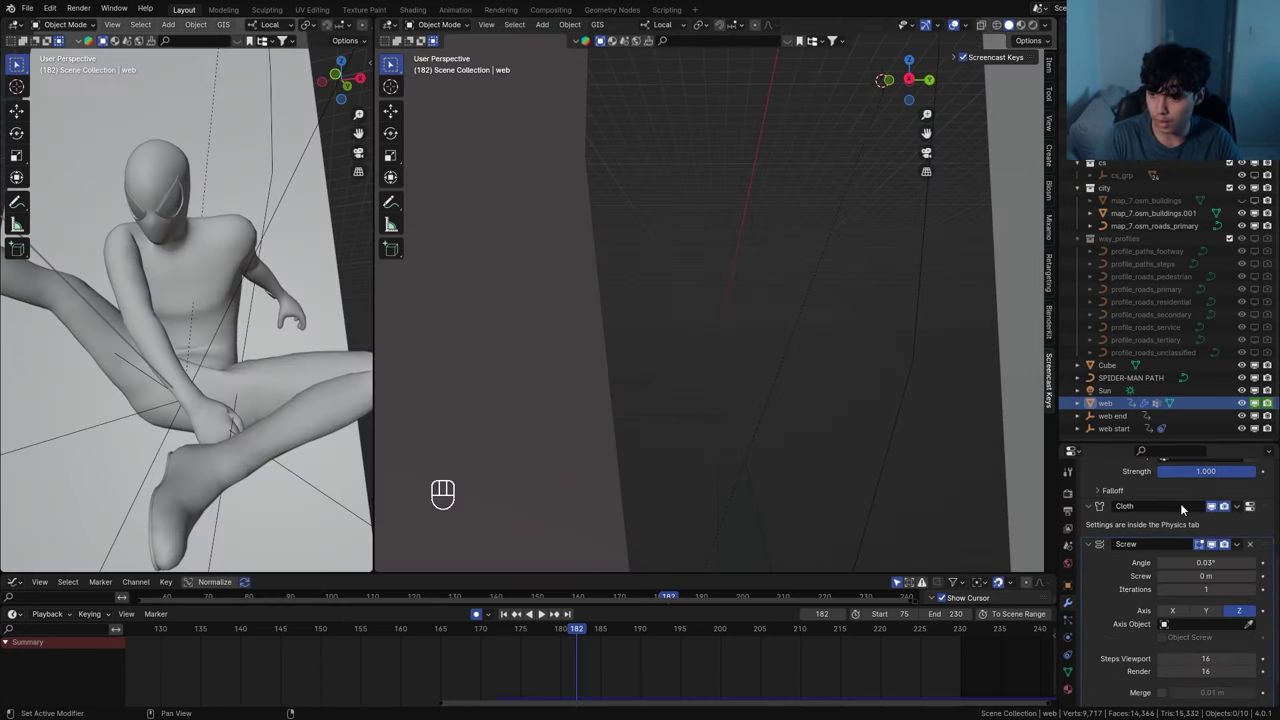
Add a Solidify modifier to the web after the Screw modifier
scroll(1182, 508, "up", 4)
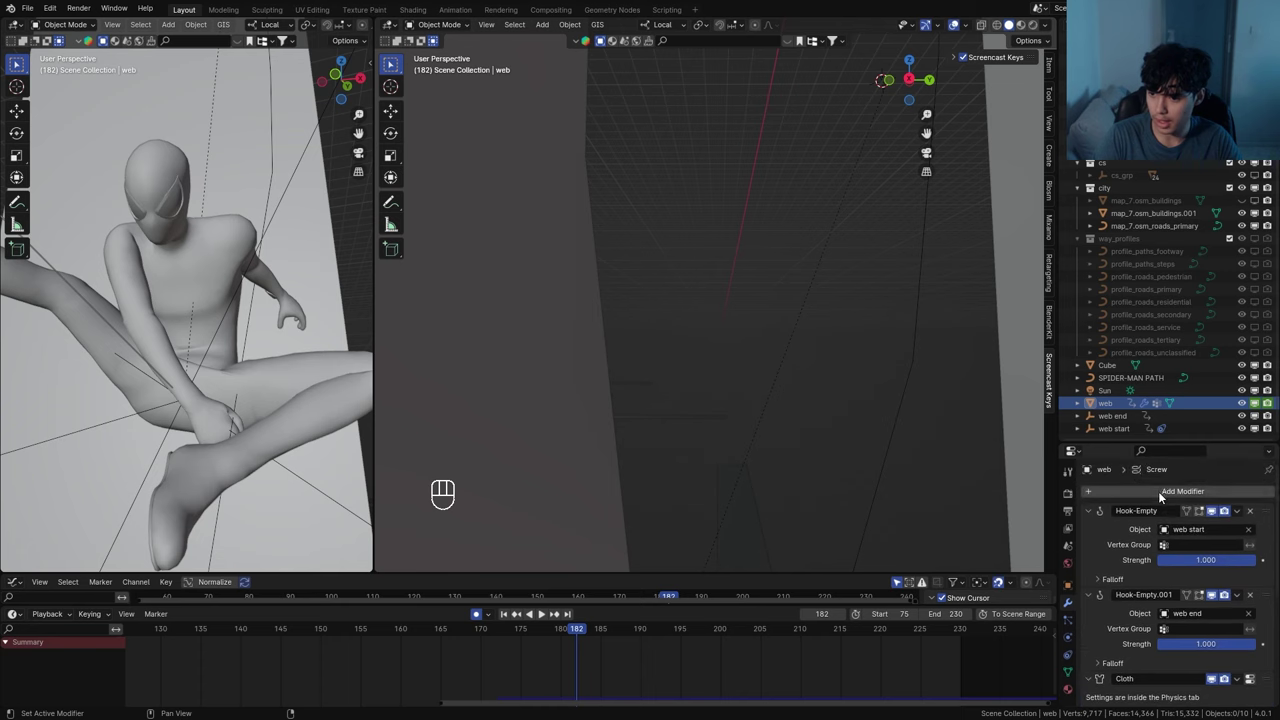
left_click(1168, 484)
left_click(1010, 441)
scroll(1113, 512, "down", 10)
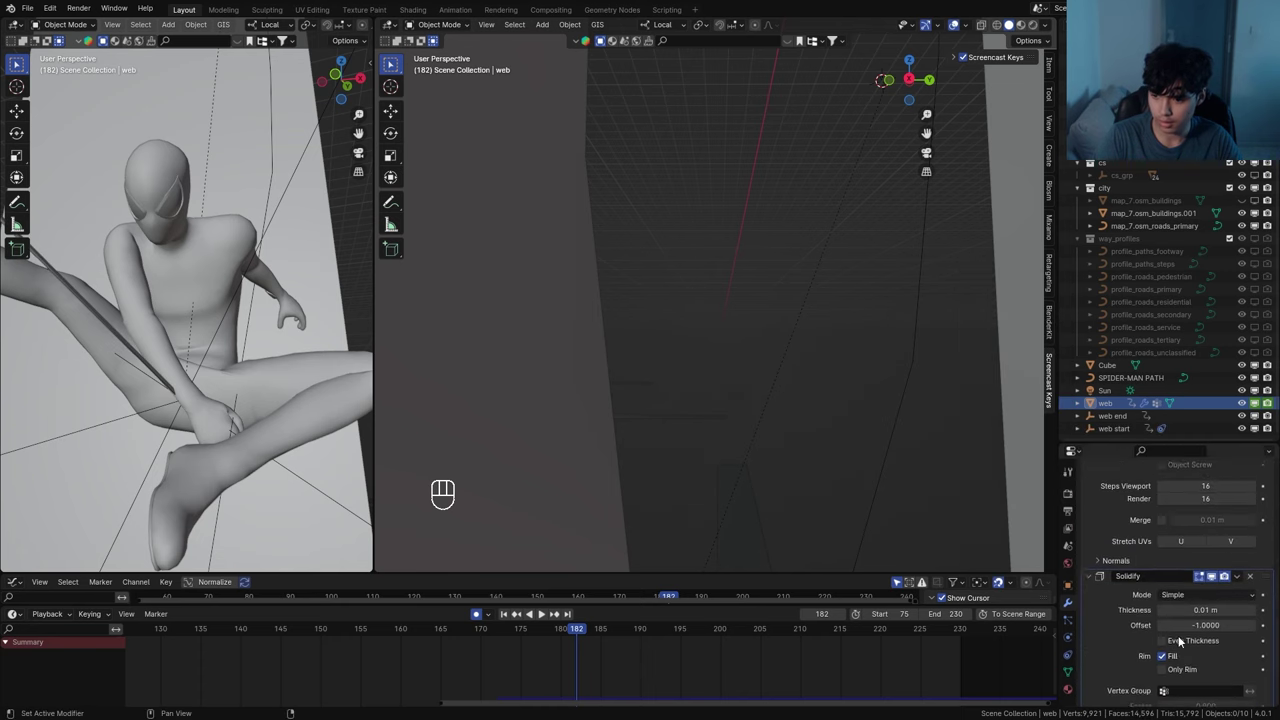
Add a Subdivision Surface modifier to the web strand
middle_click_drag(300, 455, 96, 374)
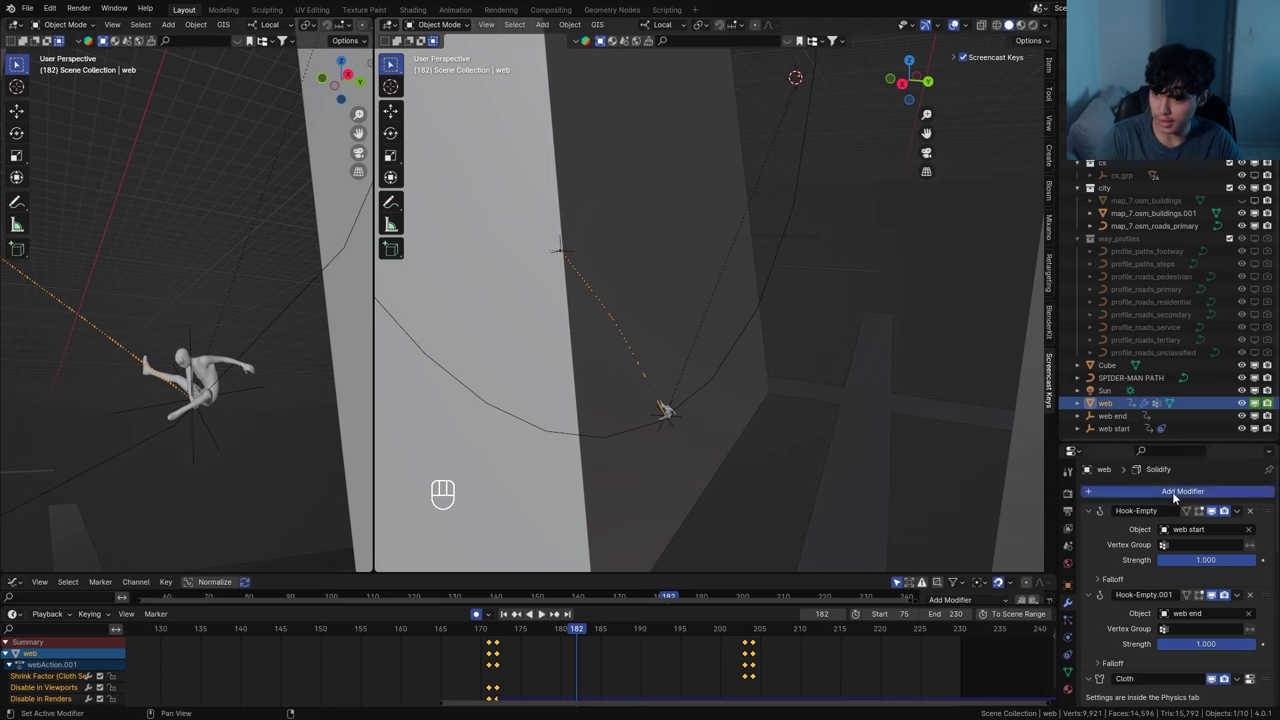
left_click(1172, 493)
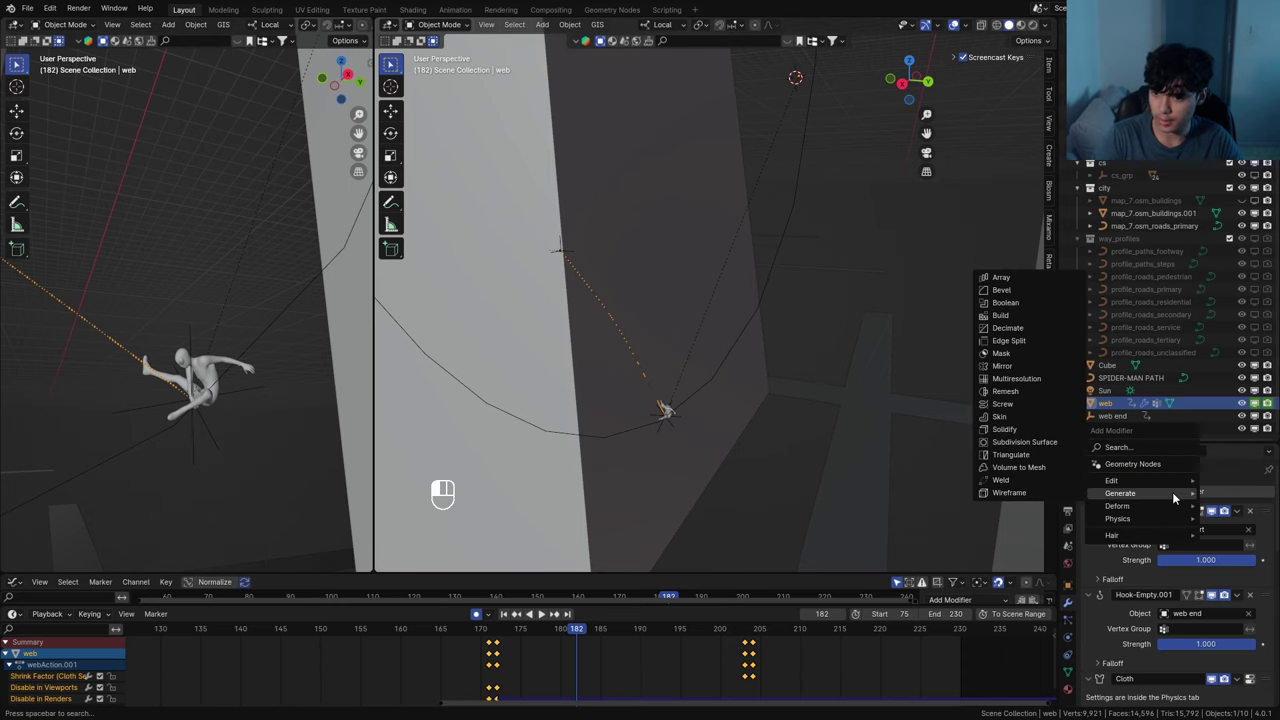
left_click(1012, 443)
Scrub and replay the dive and swing to examine the web strand at the hand and the motion along the path
left_click_drag(564, 646, 664, 646)
middle_click_drag(521, 367, 690, 412, "shift")
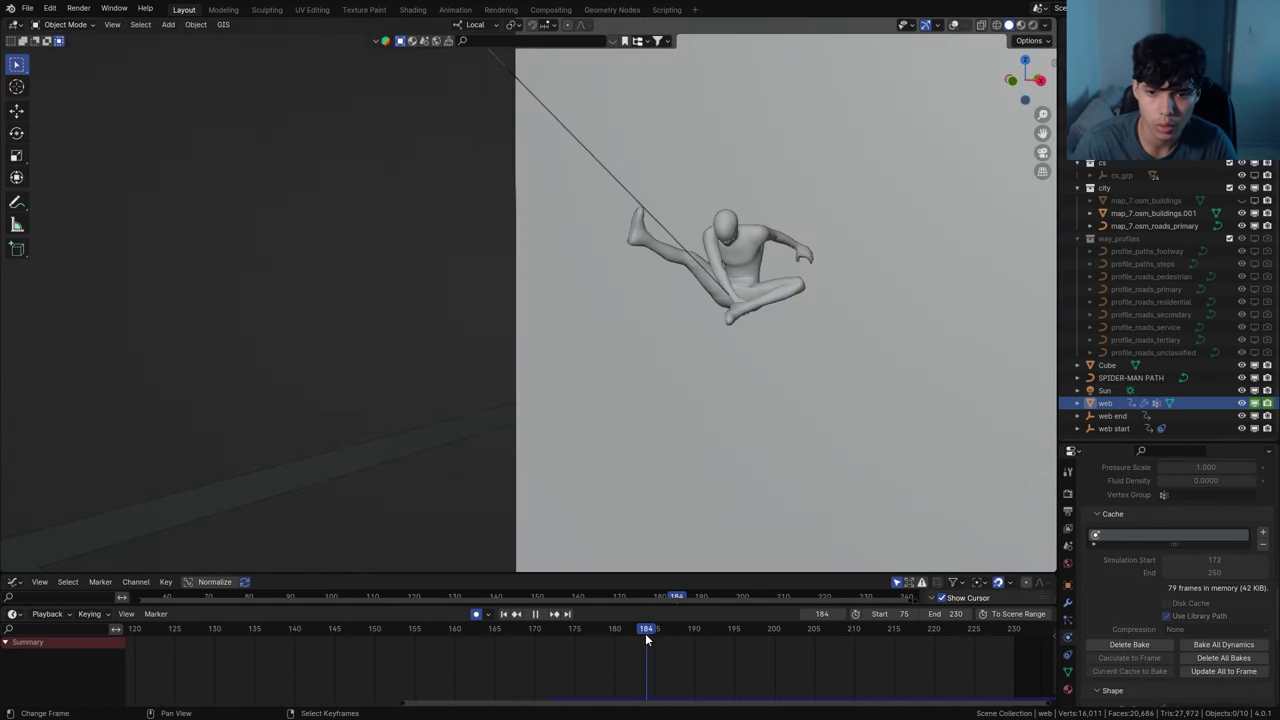
left_click_drag(645, 635, 676, 645)
left_click_drag(676, 645, 686, 645)
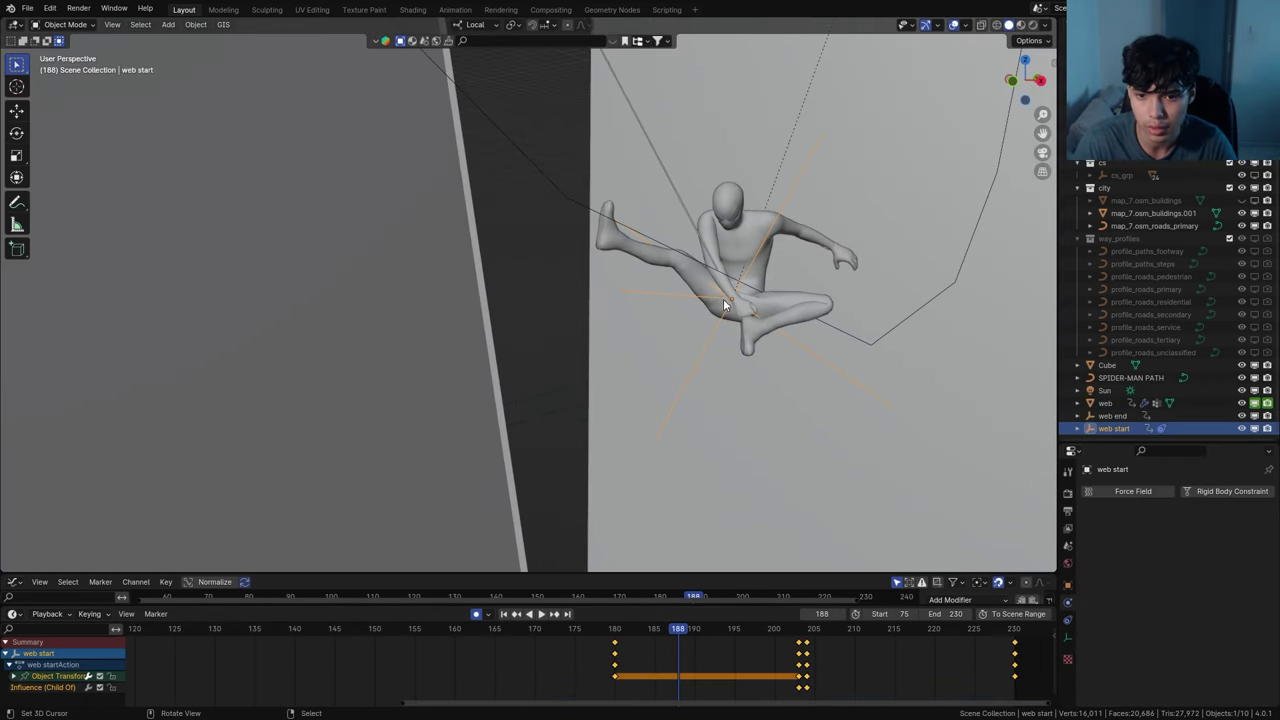
middle_click_drag(530, 268, 700, 300)
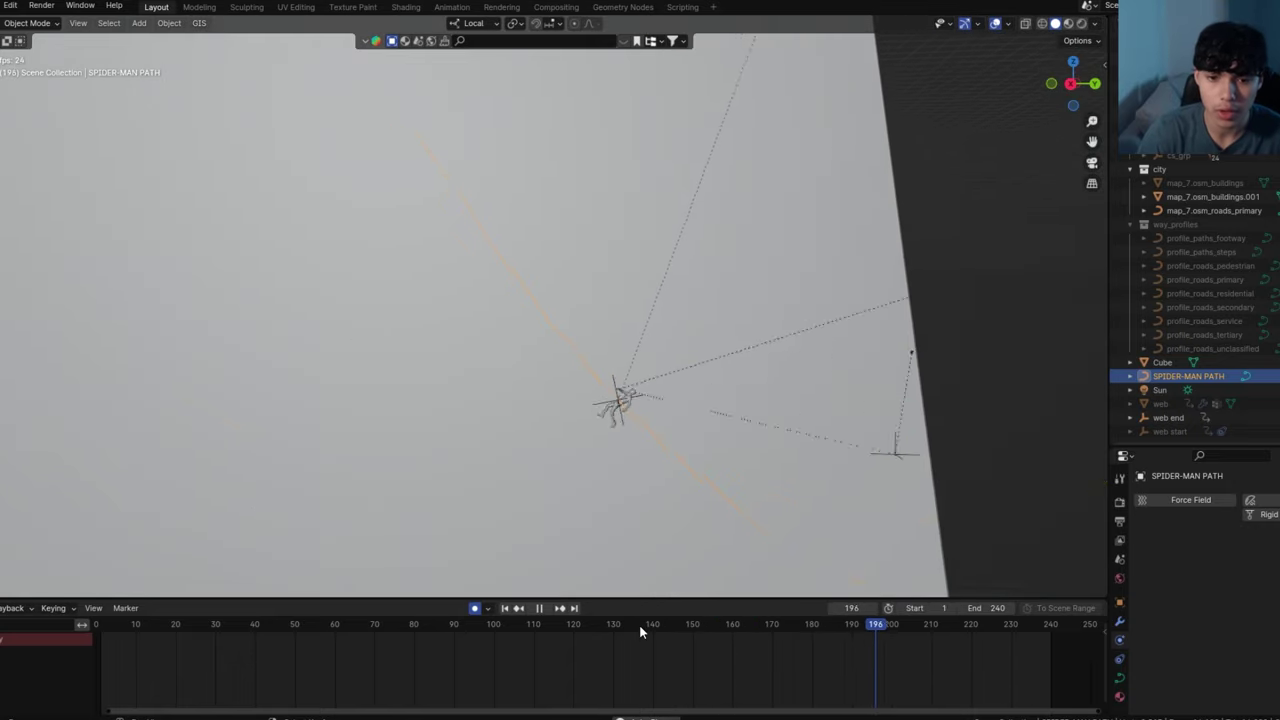
left_click(720, 630)
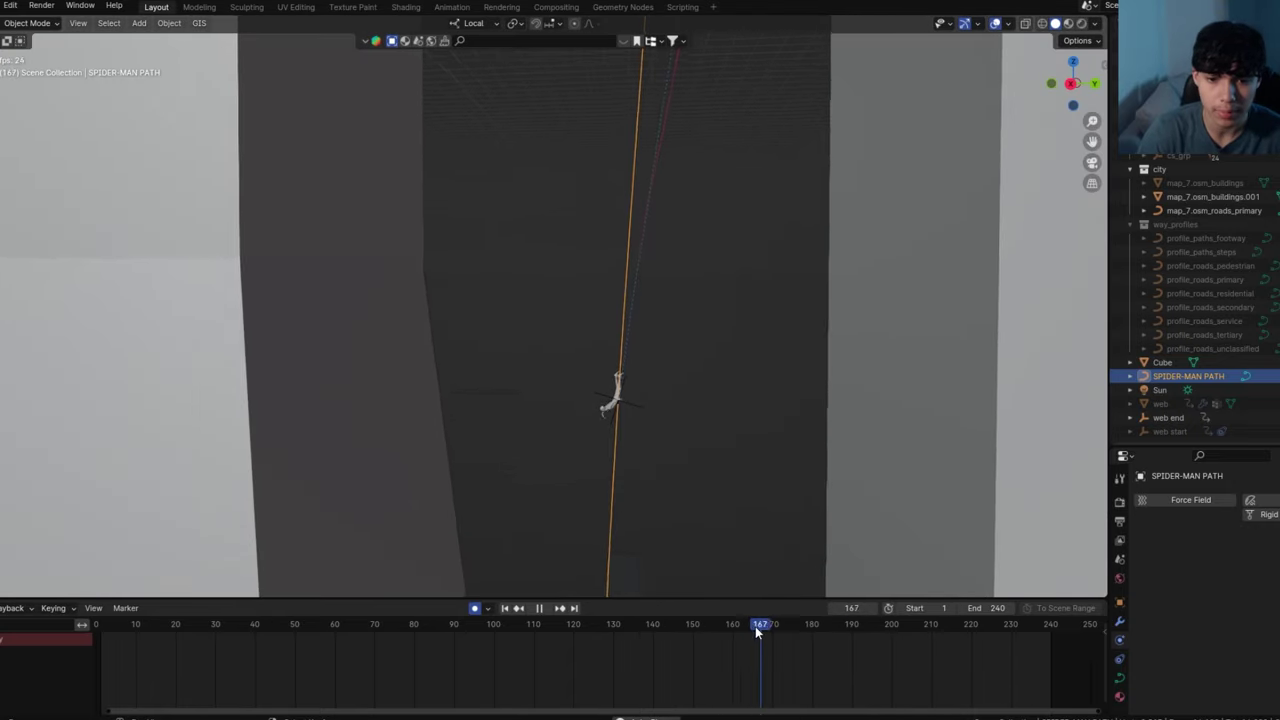
key("space")
left_click_drag(767, 627, 724, 634)
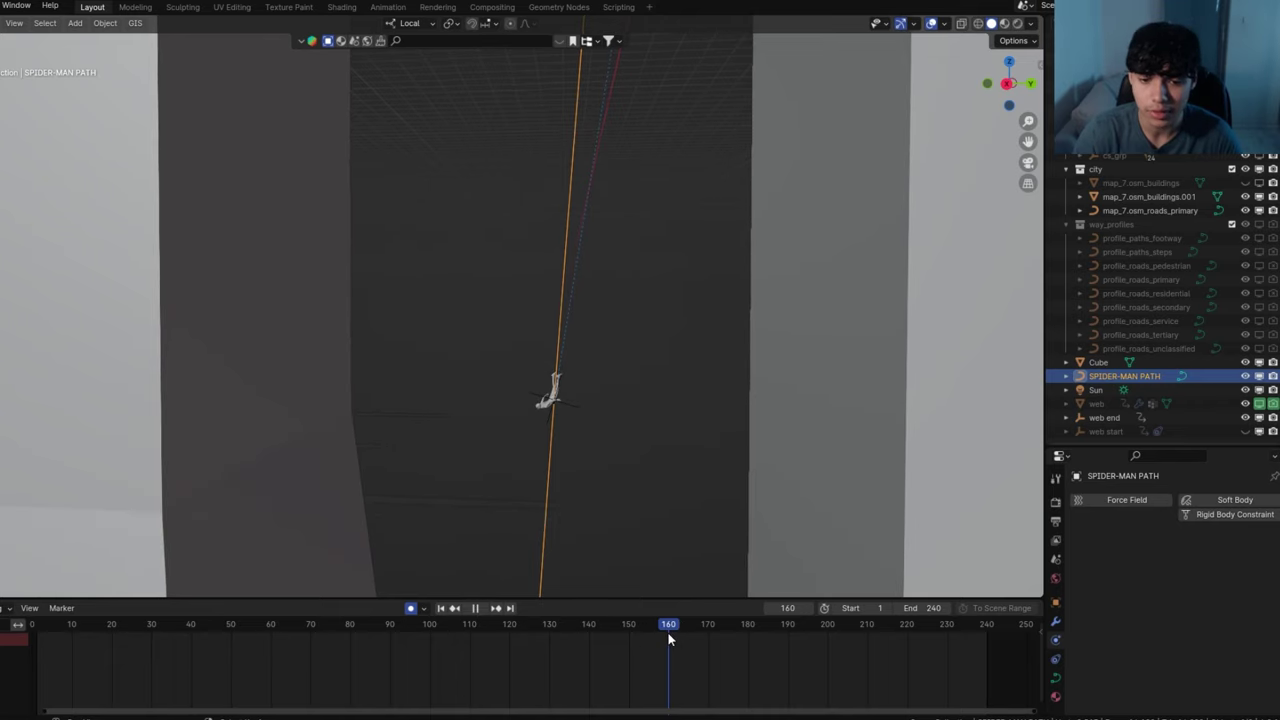
key("space")
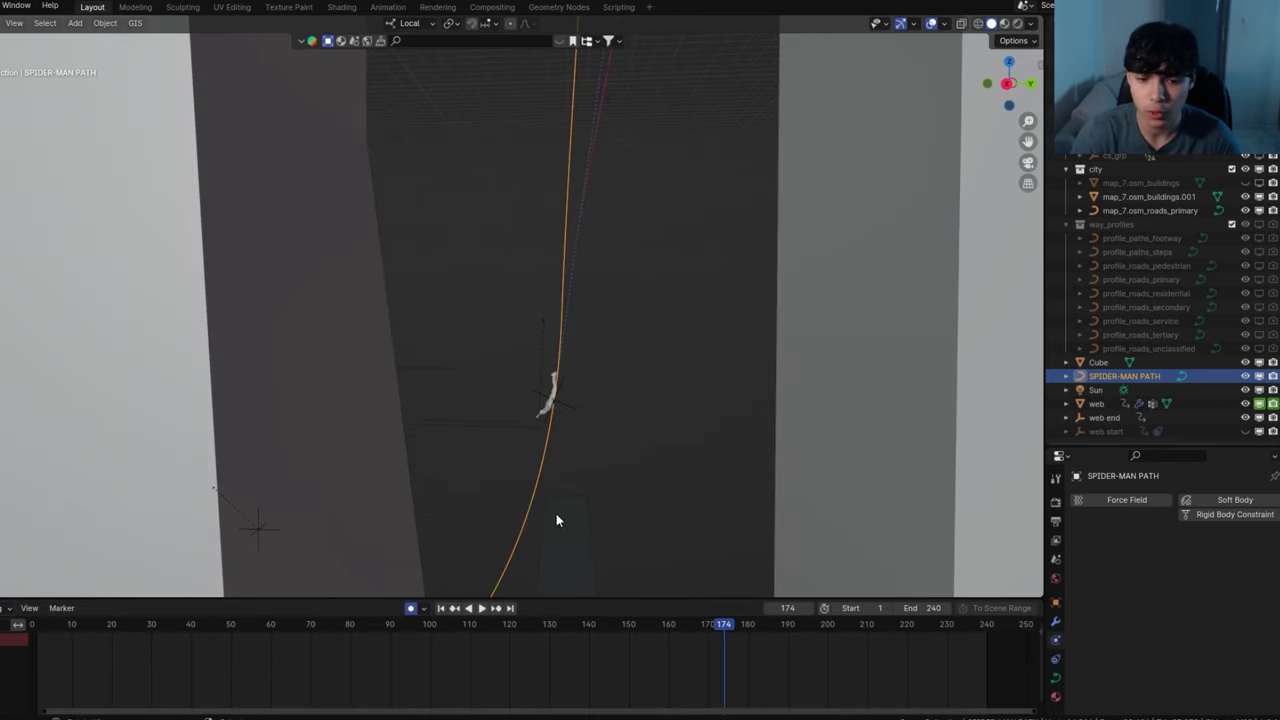
Show the SPIDER-MAN PATH curve's control points and inspect the lower bend of the swing
scroll(463, 442, "down", 6)
middle_click_drag(463, 442, 576, 432, "shift")
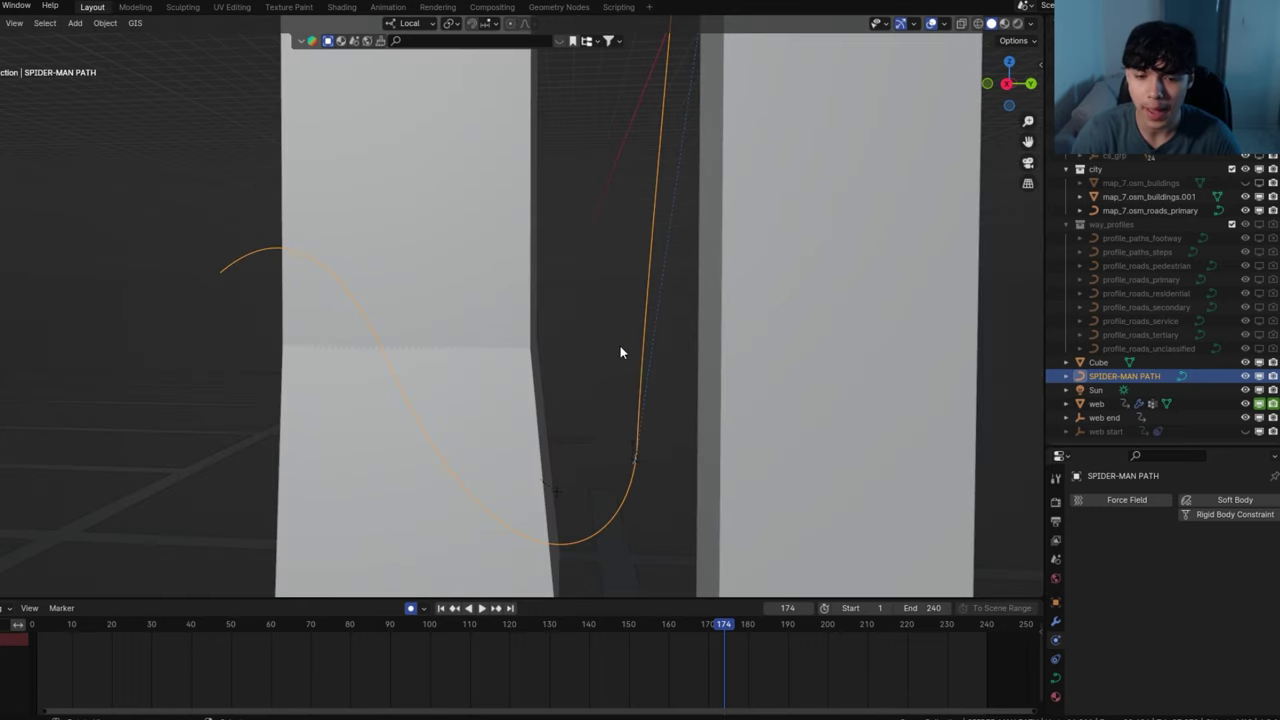
key("Tab")
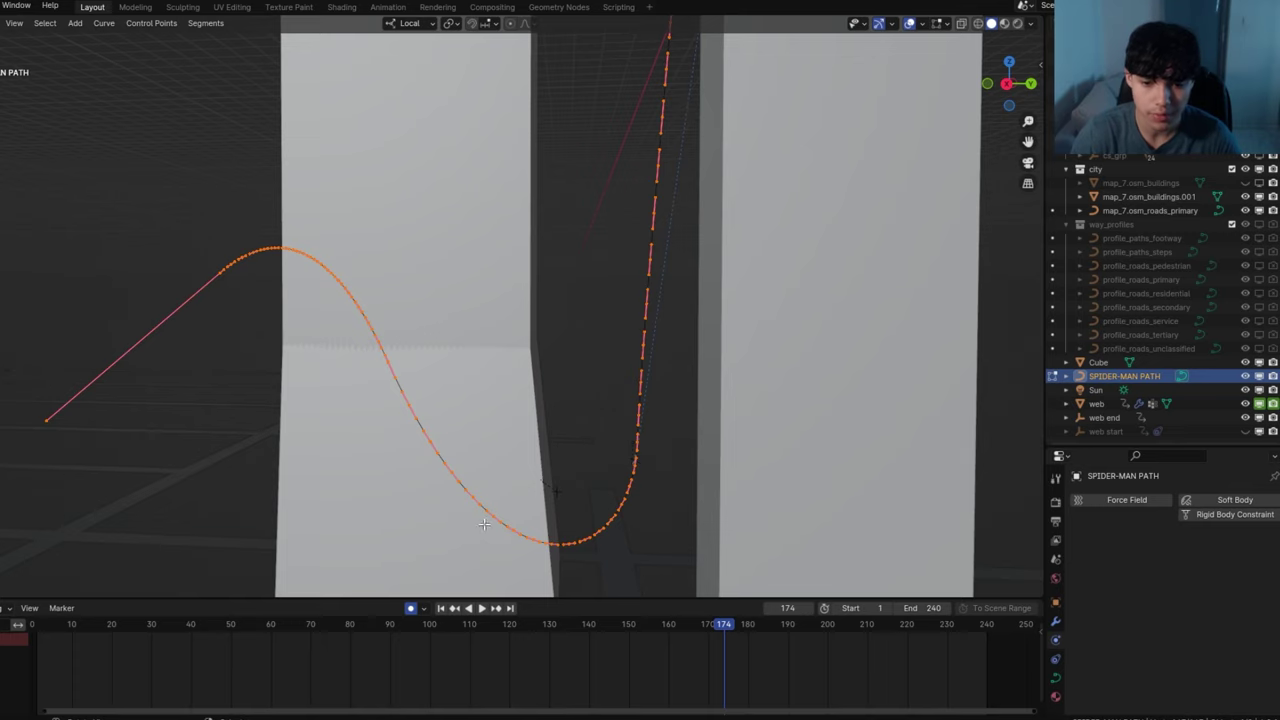
middle_click_drag(652, 434, 766, 155)
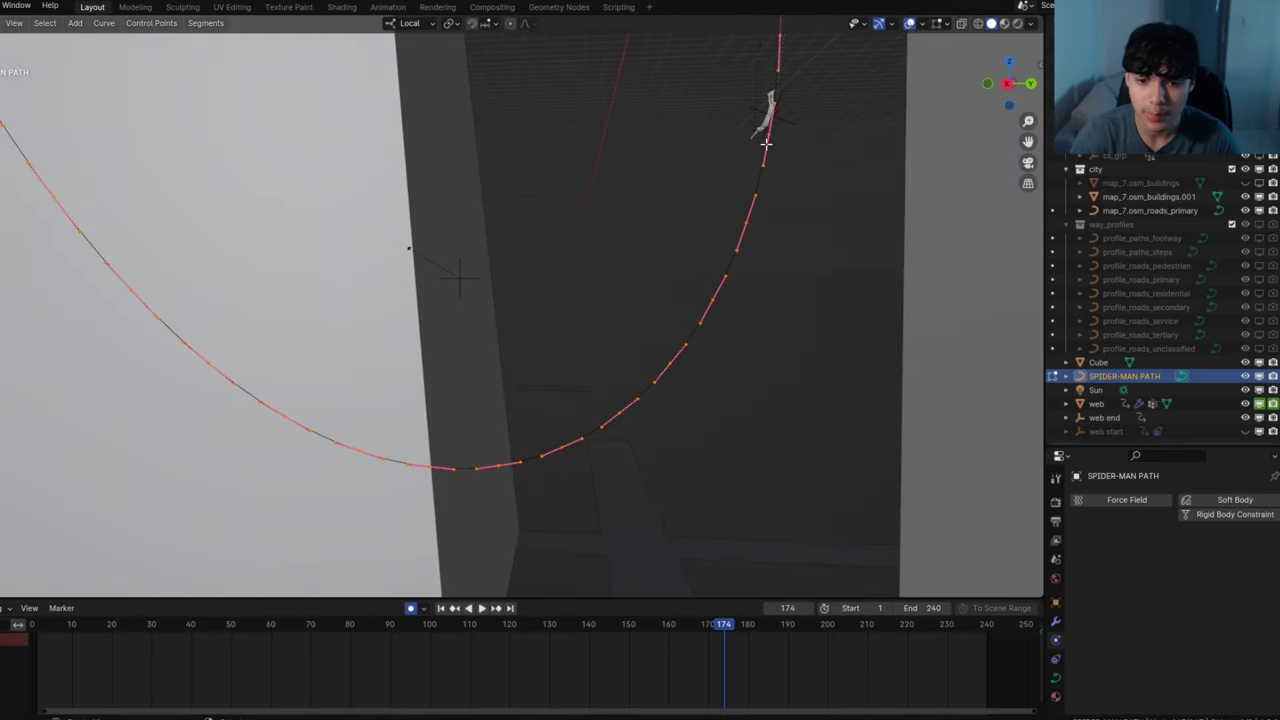
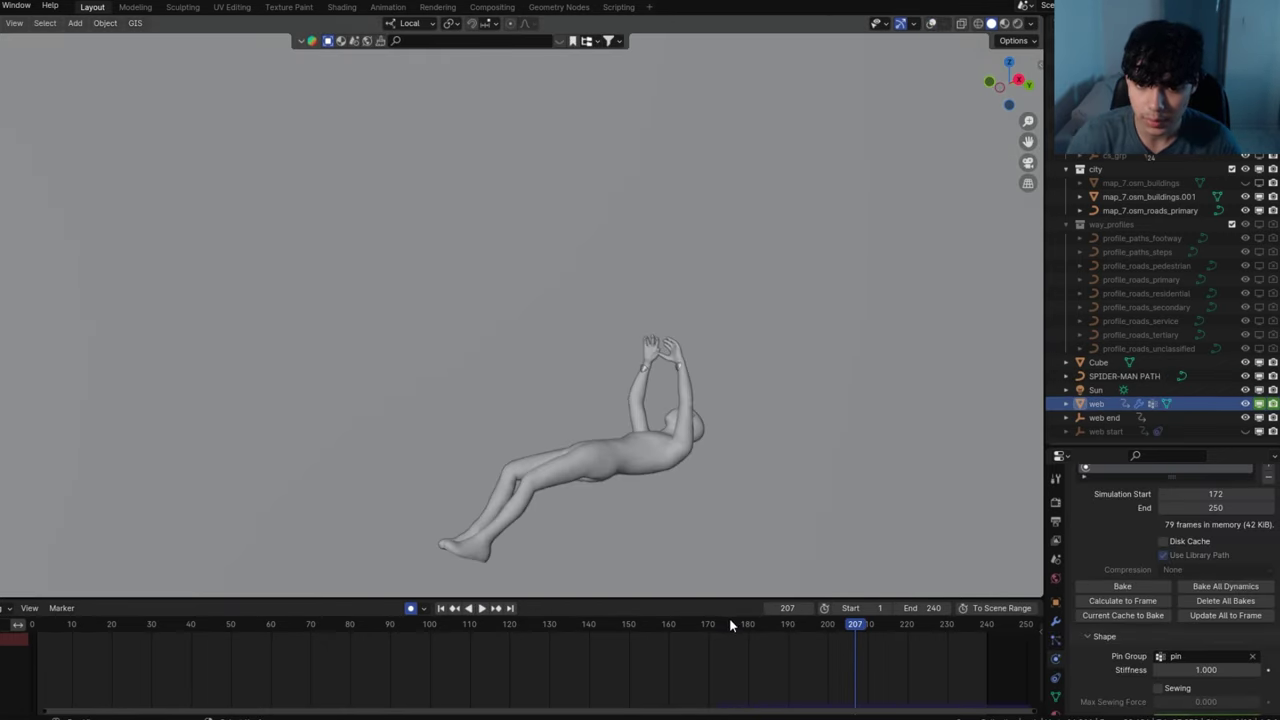
Replay the swing and examine the hero's pose and web strand against the rendered buildings at frame 187
left_click(783, 626)
key("space")
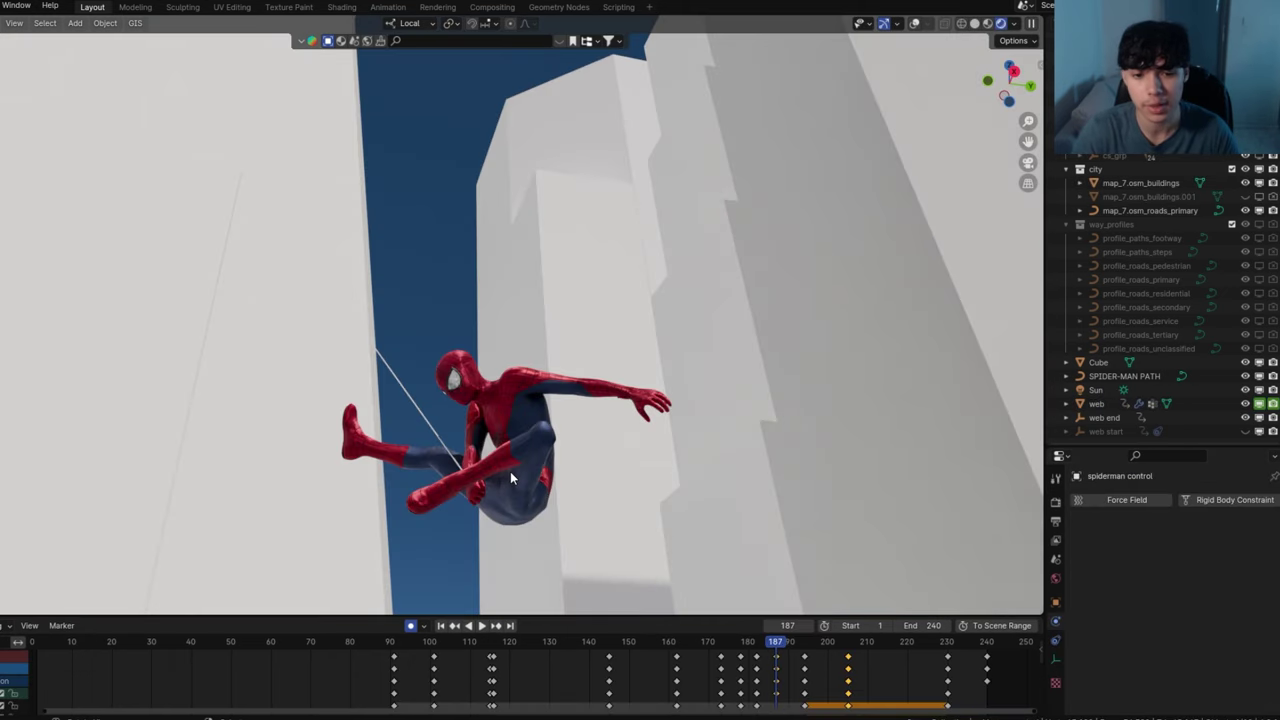
middle_click_drag(510, 471, 484, 453)
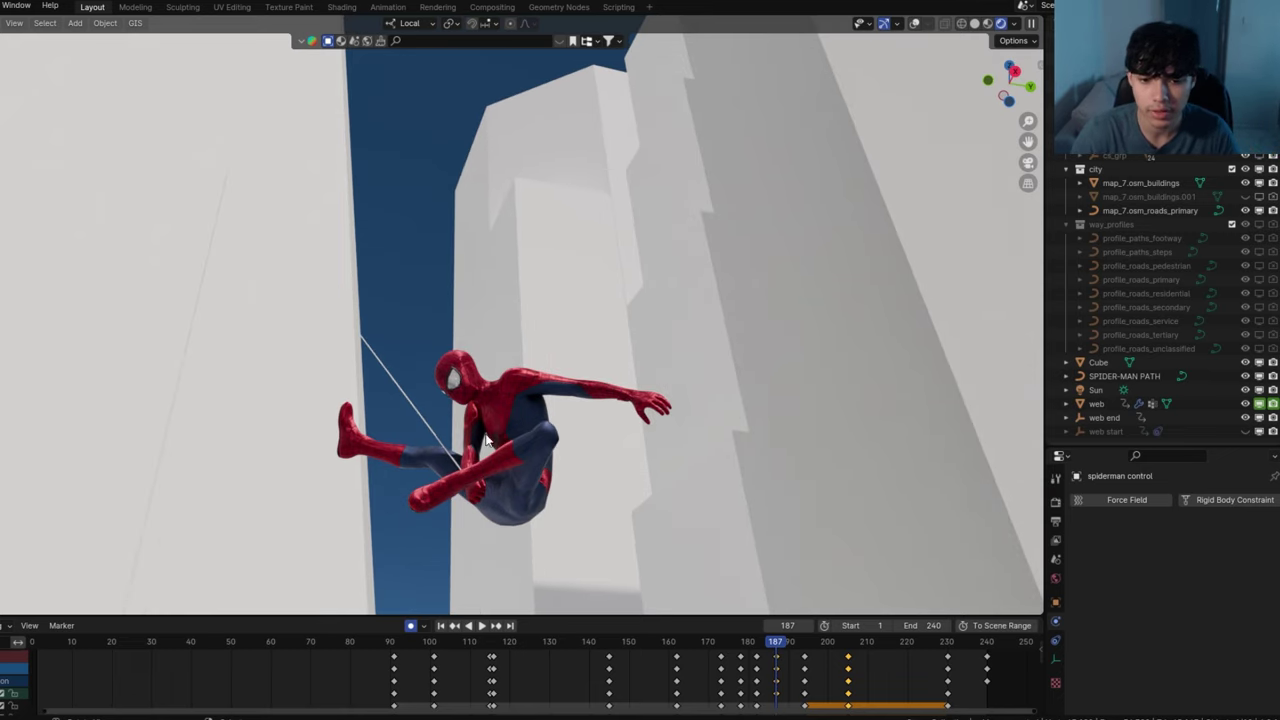
scroll(488, 436, "up", 1)
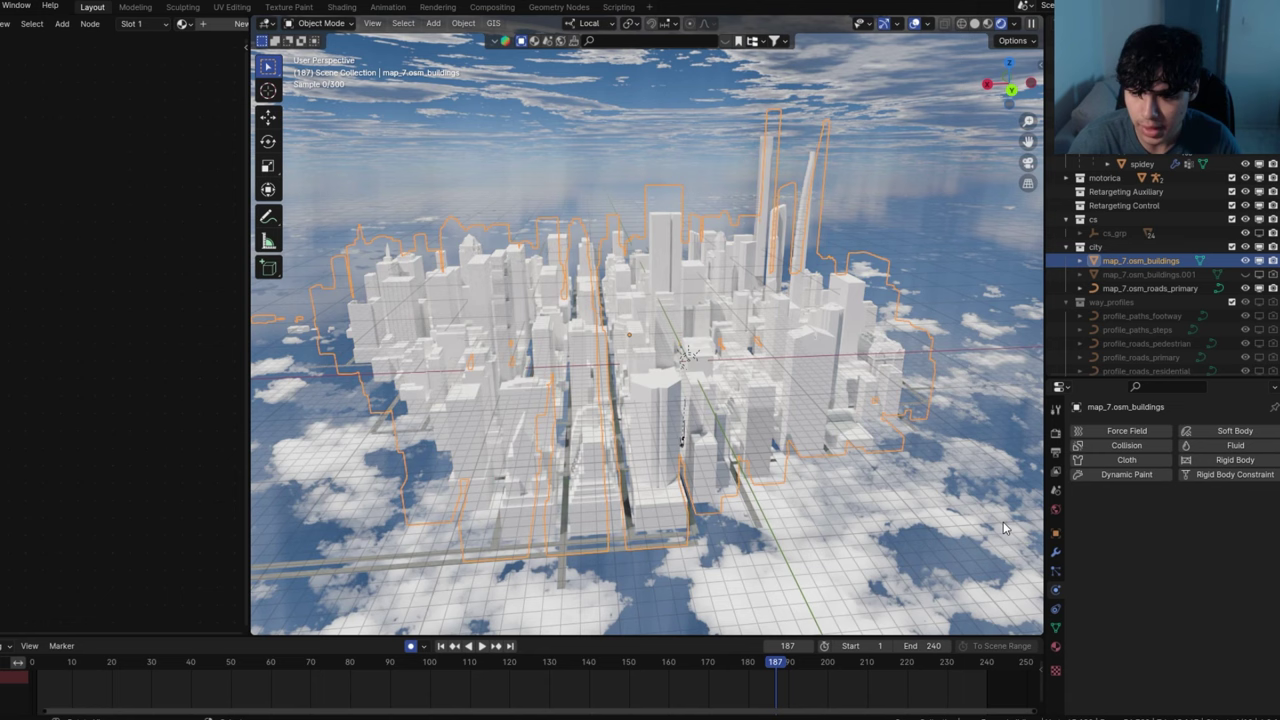
Make the "size" UV map of the map_7.osm_buildings mesh active for rendering
scroll(1003, 521, "up", 2)
left_click(1057, 627)
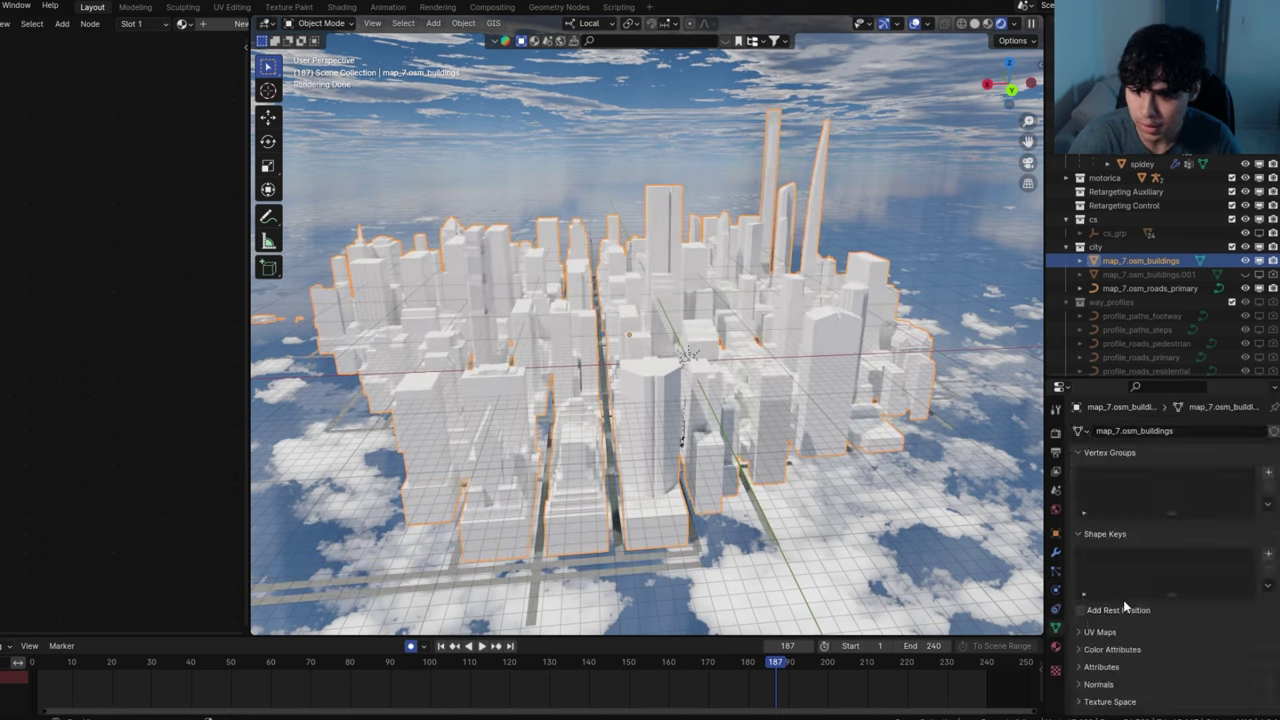
scroll(1088, 601, "down", 2)
left_click(1088, 585)
scroll(1088, 585, "down", 1)
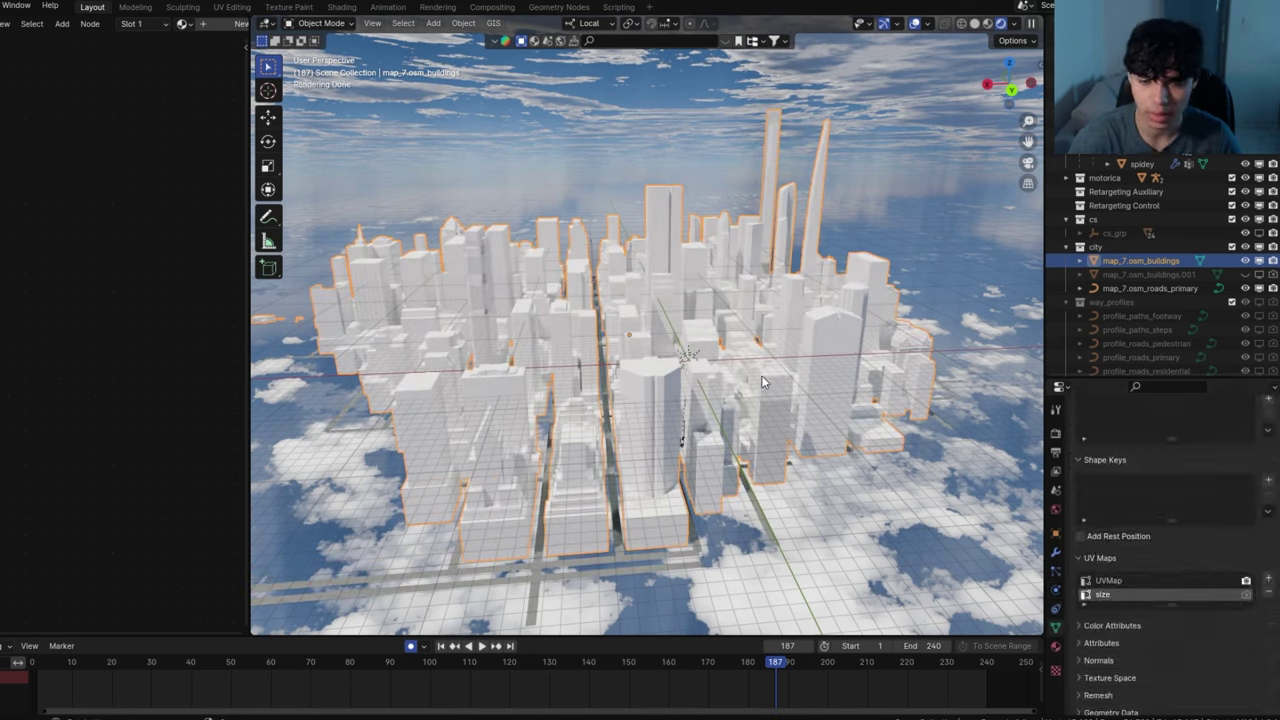
left_click(1246, 595)
scroll(707, 407, "up", 3)
scroll(678, 409, "down", 1)
scroll(554, 381, "down", 3)
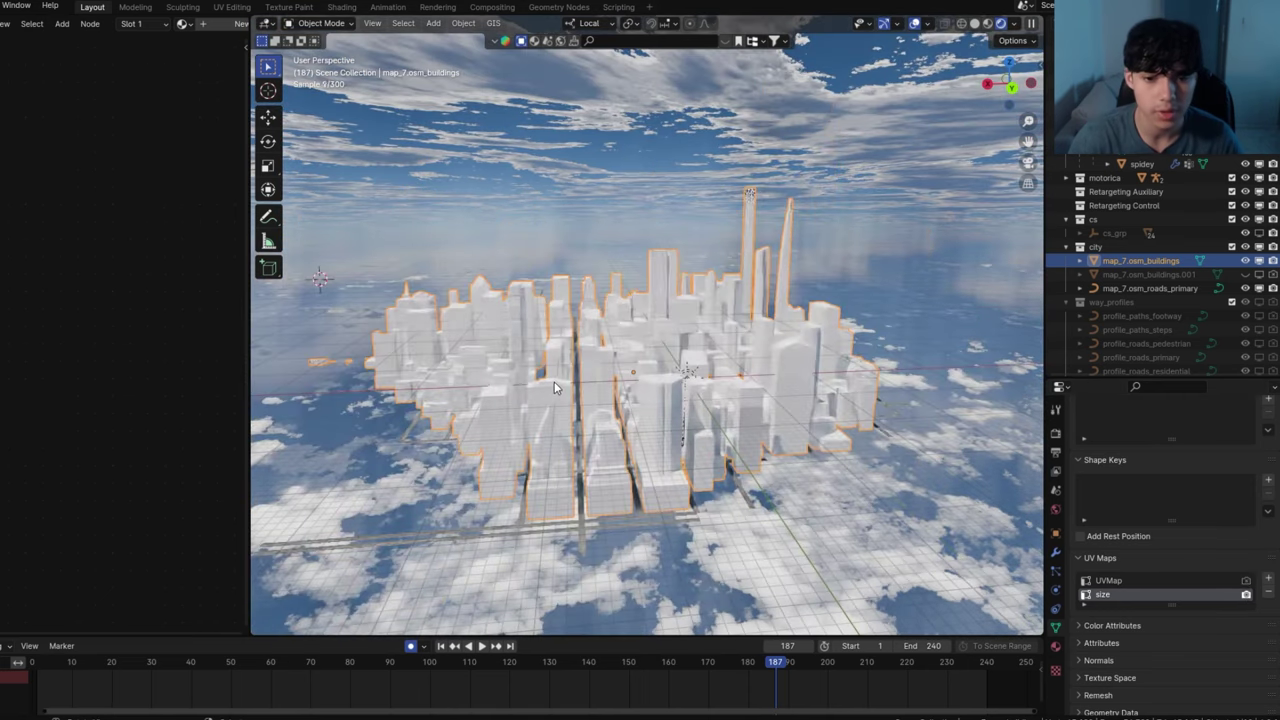
scroll(700, 390, "up", 3)
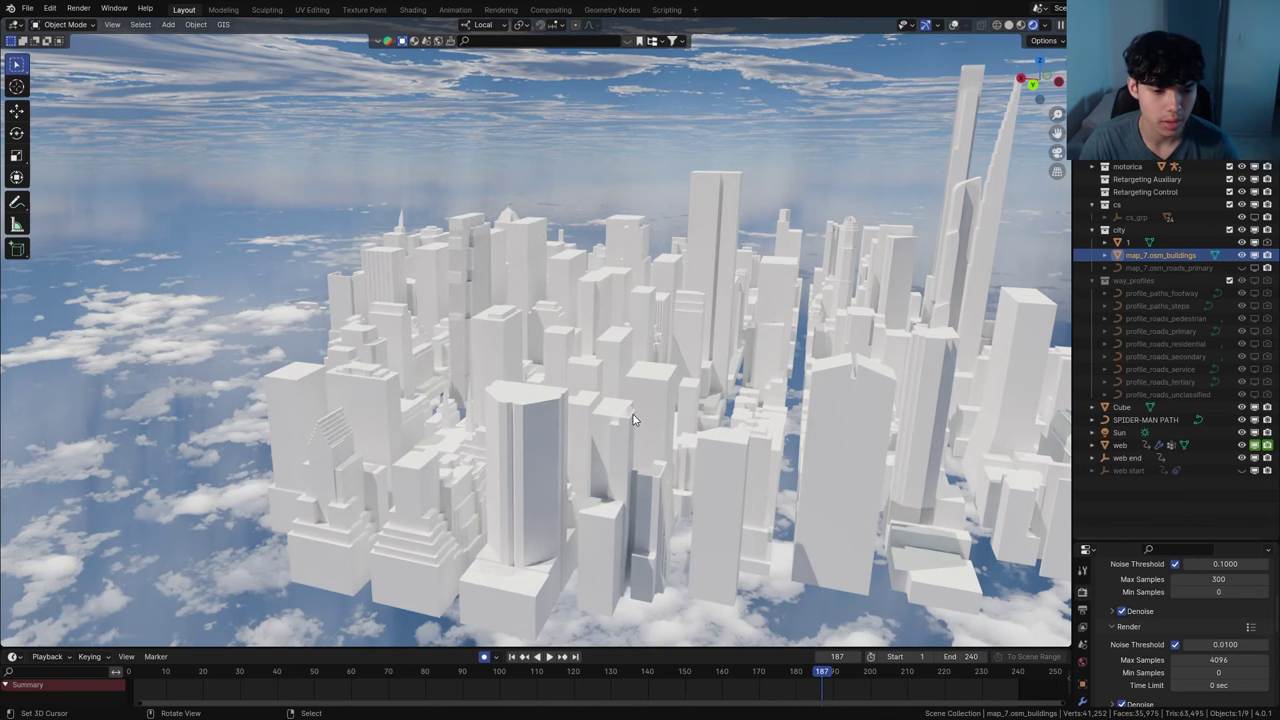
Separate the whole map_7.osm_buildings mesh by loose parts into individual building objects
middle_click_drag(633, 418, 631, 409)
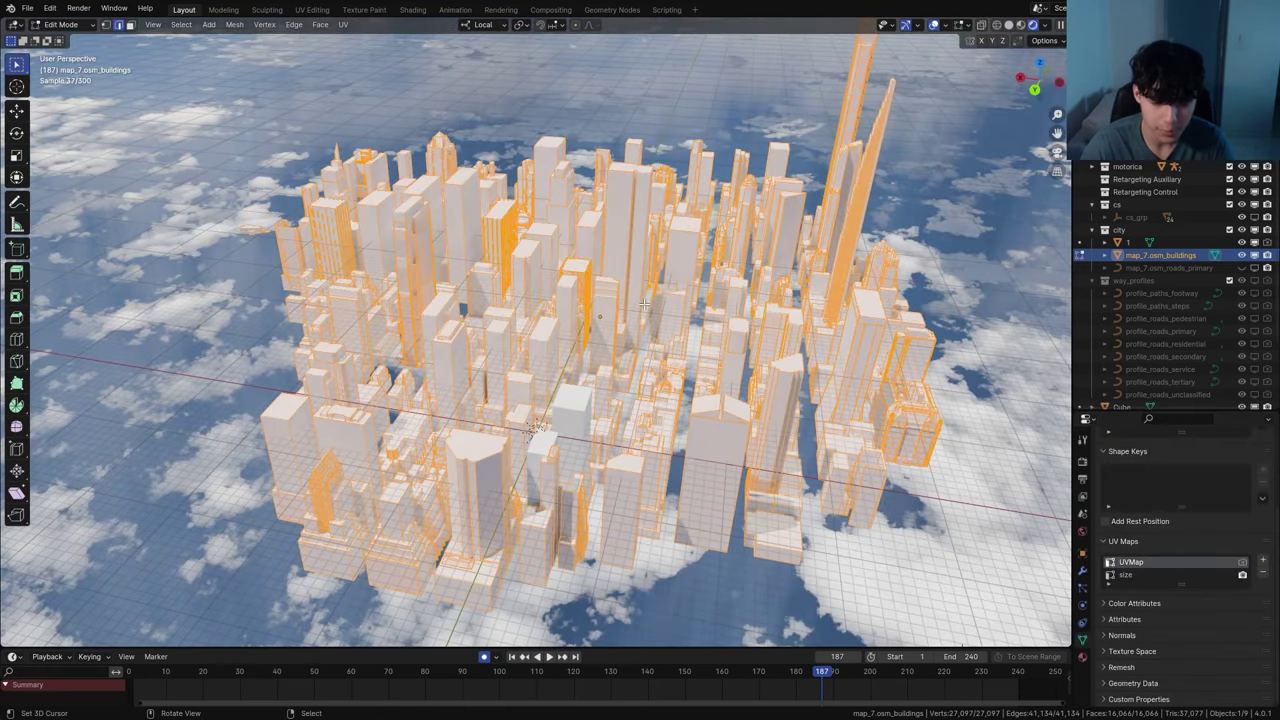
key("p")
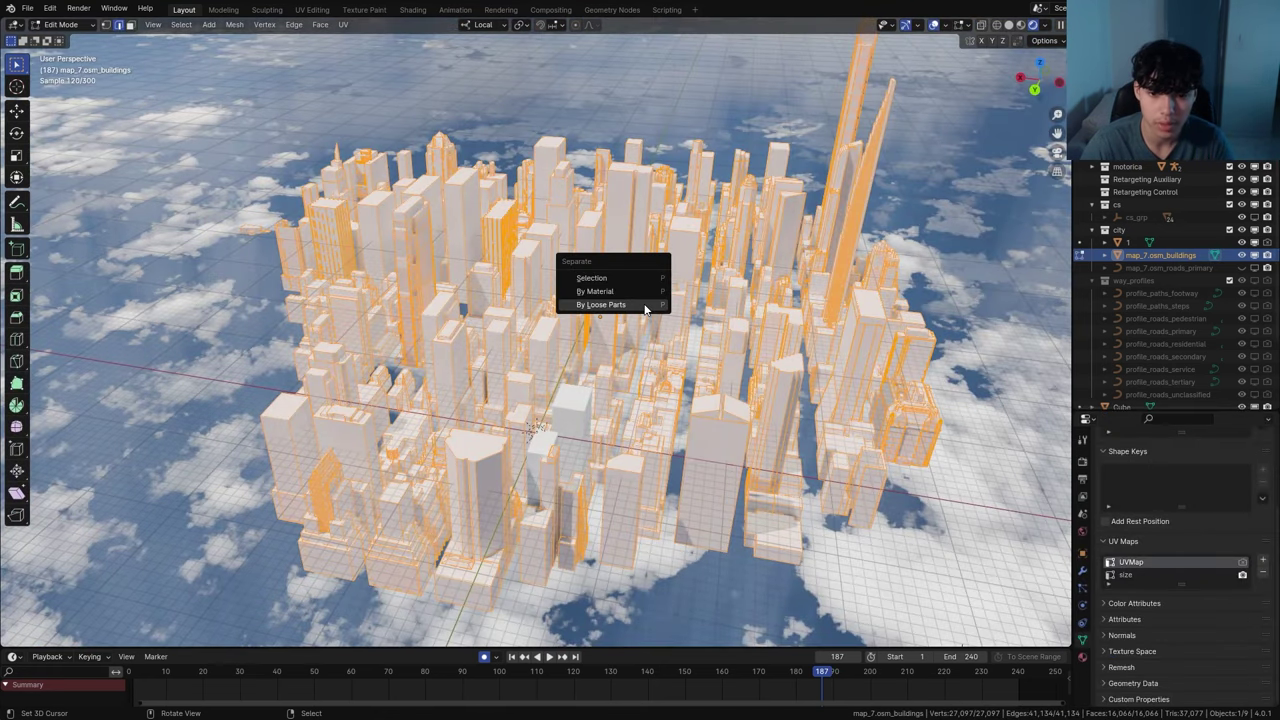
left_click(646, 306)
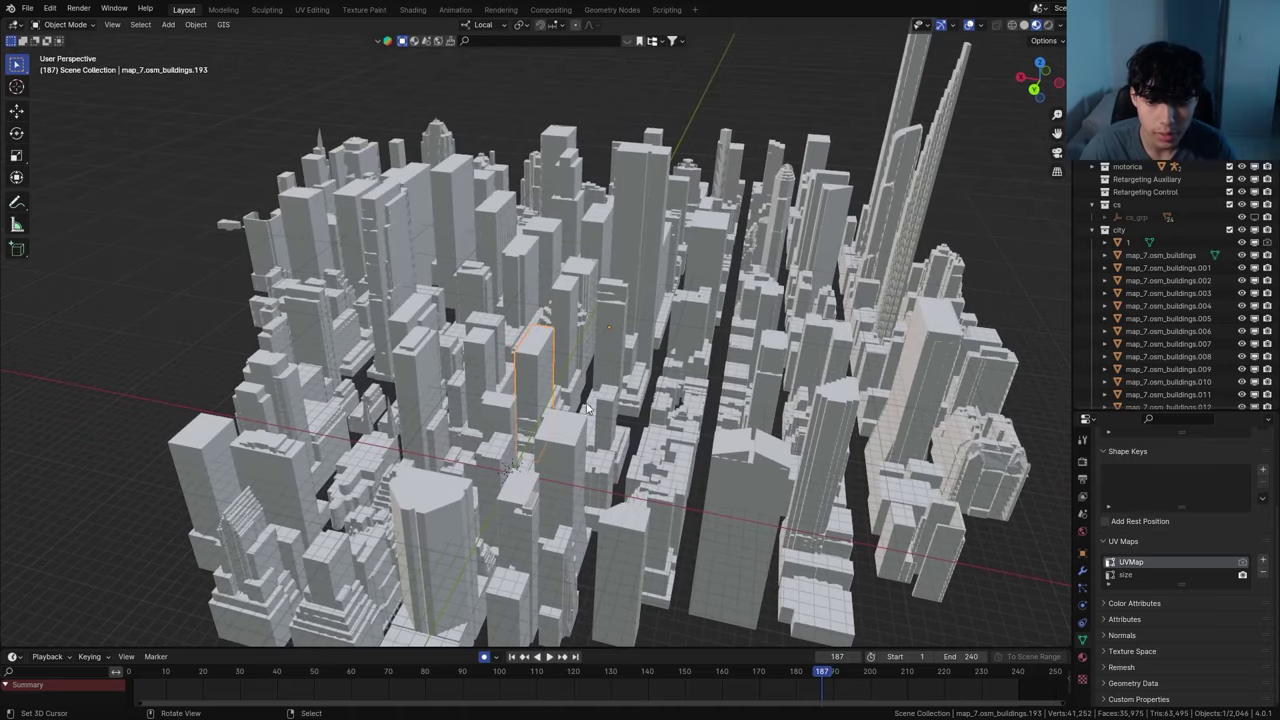
middle_click_drag(587, 408, 667, 434)
scroll(546, 406, "up", 3)
right_click(549, 405)
left_click_drag(1272, 172, 1272, 316)
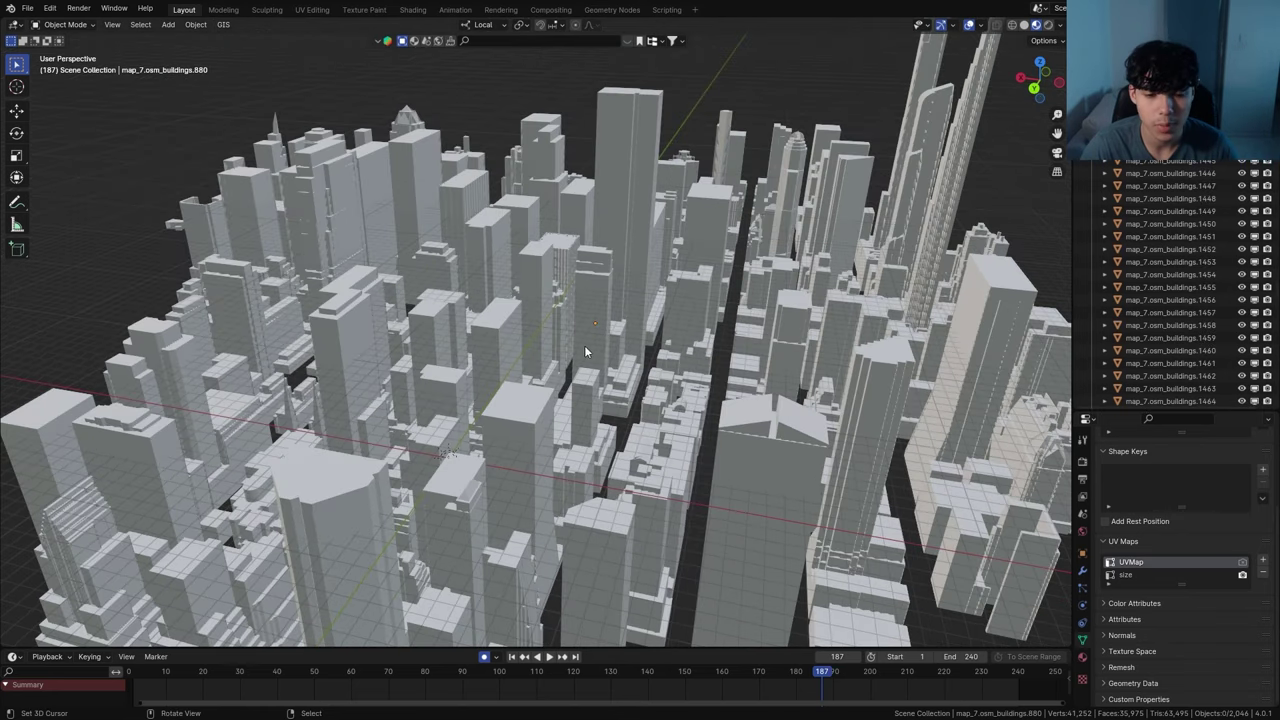
scroll(537, 396, "down", 2)
Select the group of individual buildings around the swing path, leaving them in their original positions
left_click(528, 400)
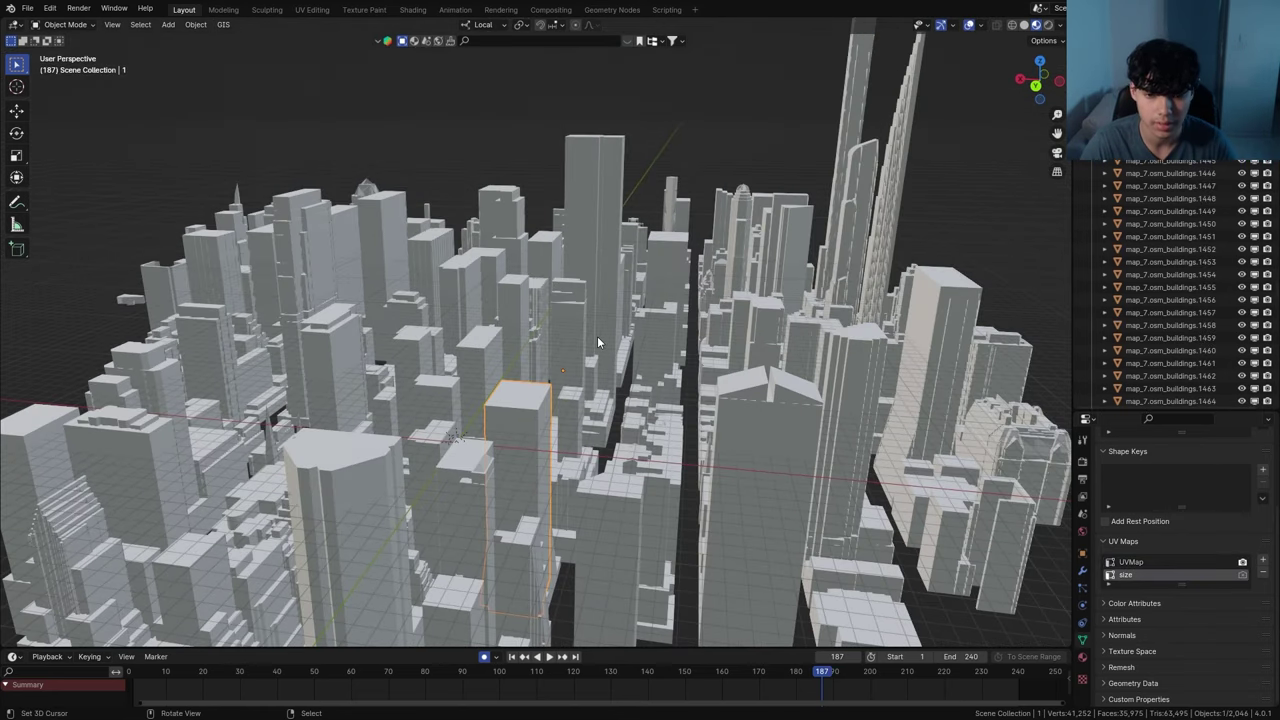
middle_click_drag(598, 337, 602, 385)
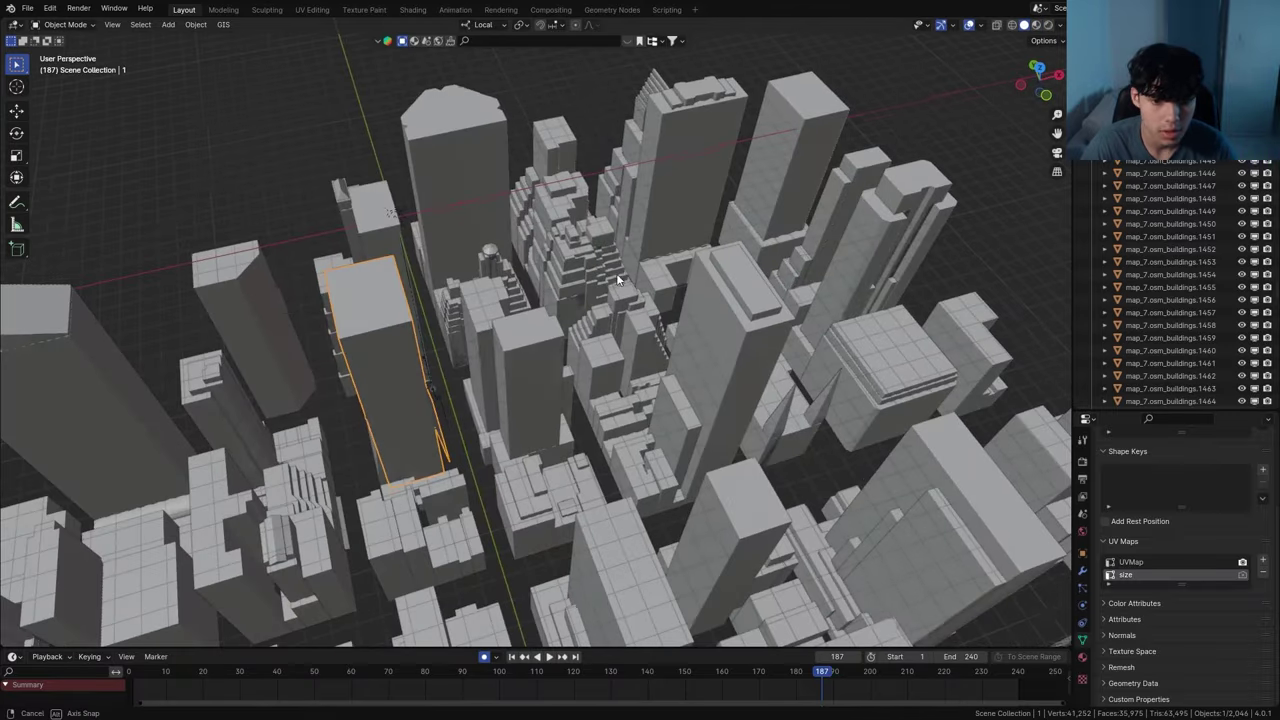
scroll(492, 348, "up", 2)
right_click(508, 350, "shift")
middle_click_drag(444, 190, 542, 346)
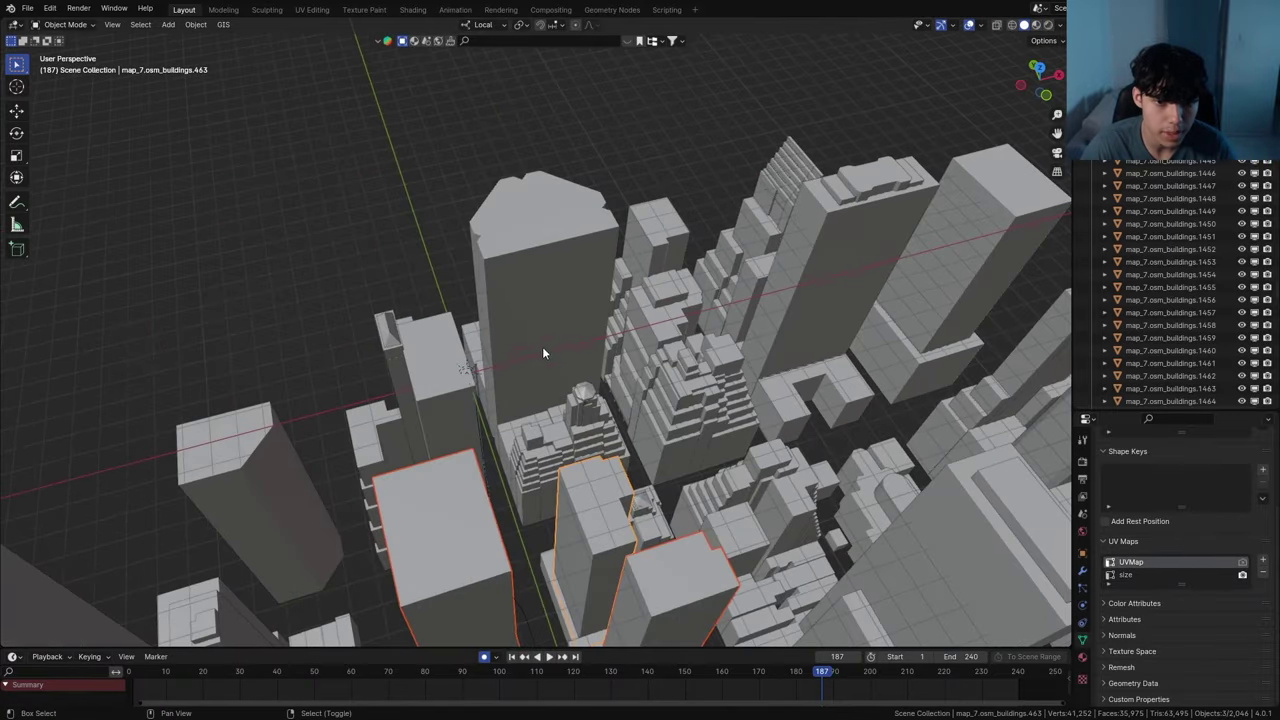
left_click(552, 352, "shift")
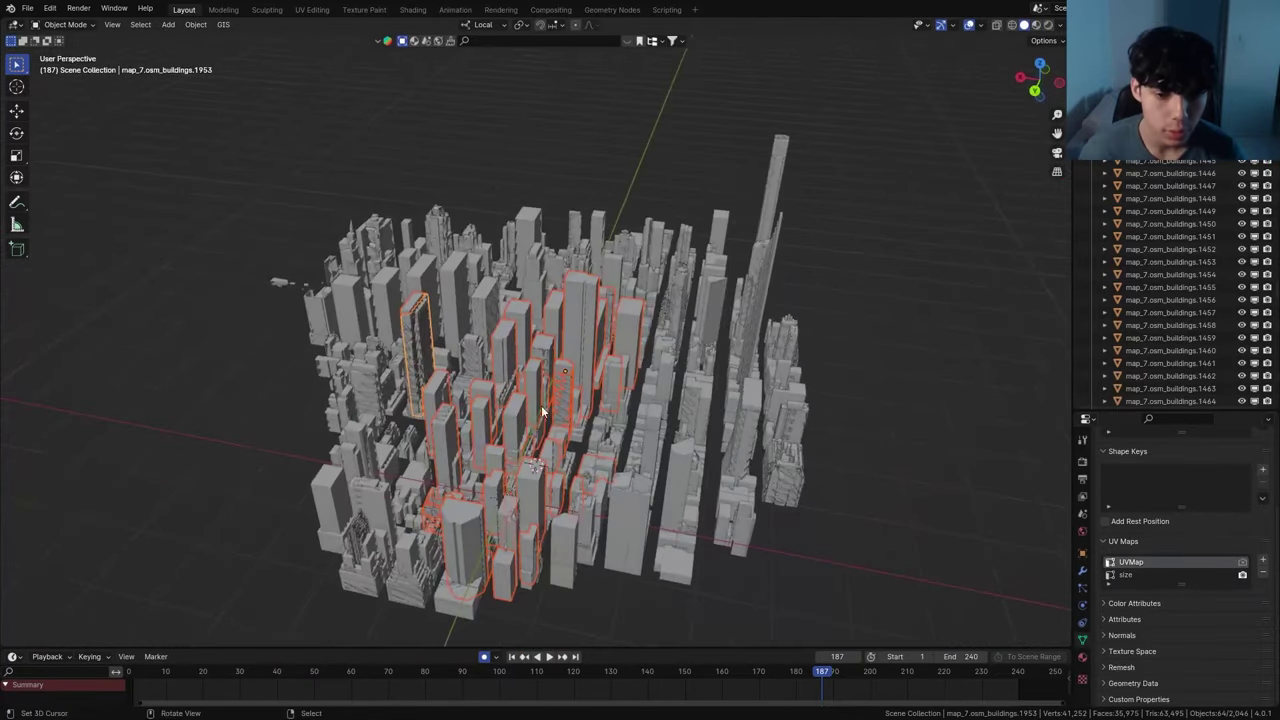
scroll(532, 412, "up", 2)
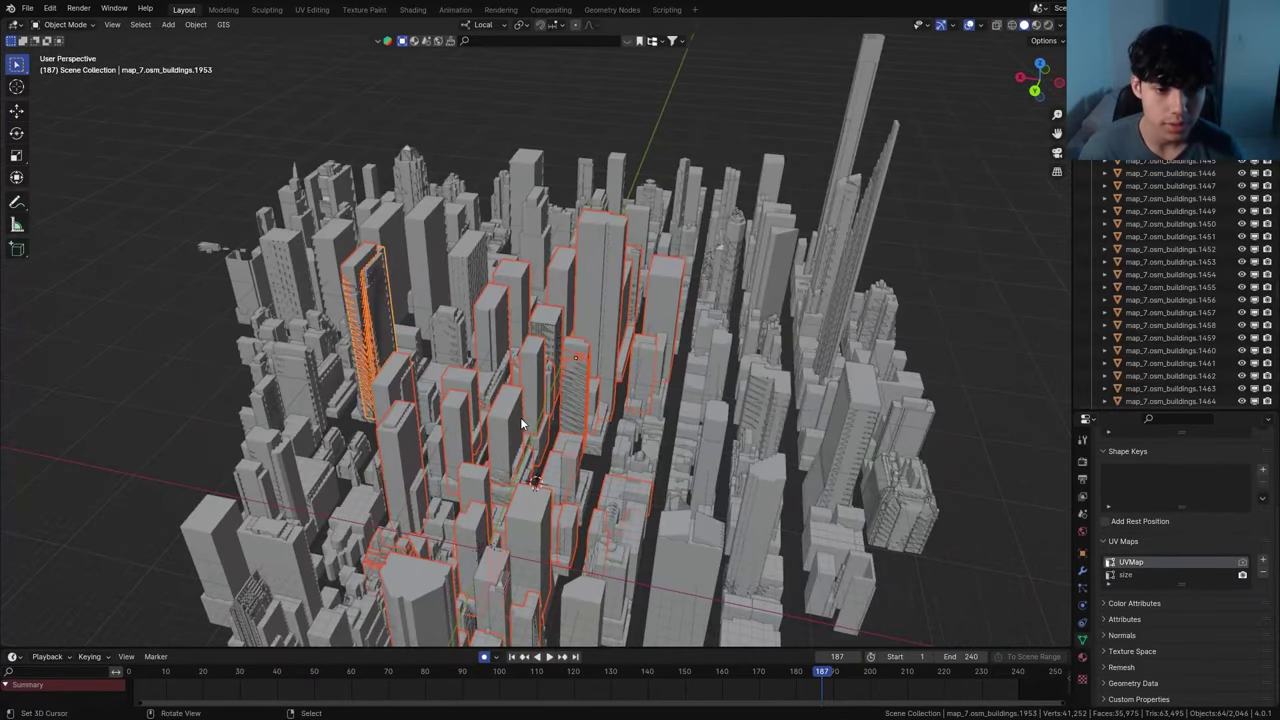
middle_click_drag(566, 400, 608, 286)
scroll(522, 484, "up", 3)
scroll(585, 428, "up", 5)
scroll(566, 345, "down", 5)
scroll(505, 368, "up", 3)
middle_click_drag(503, 361, 607, 444)
scroll(496, 434, "up", 3)
key("g")
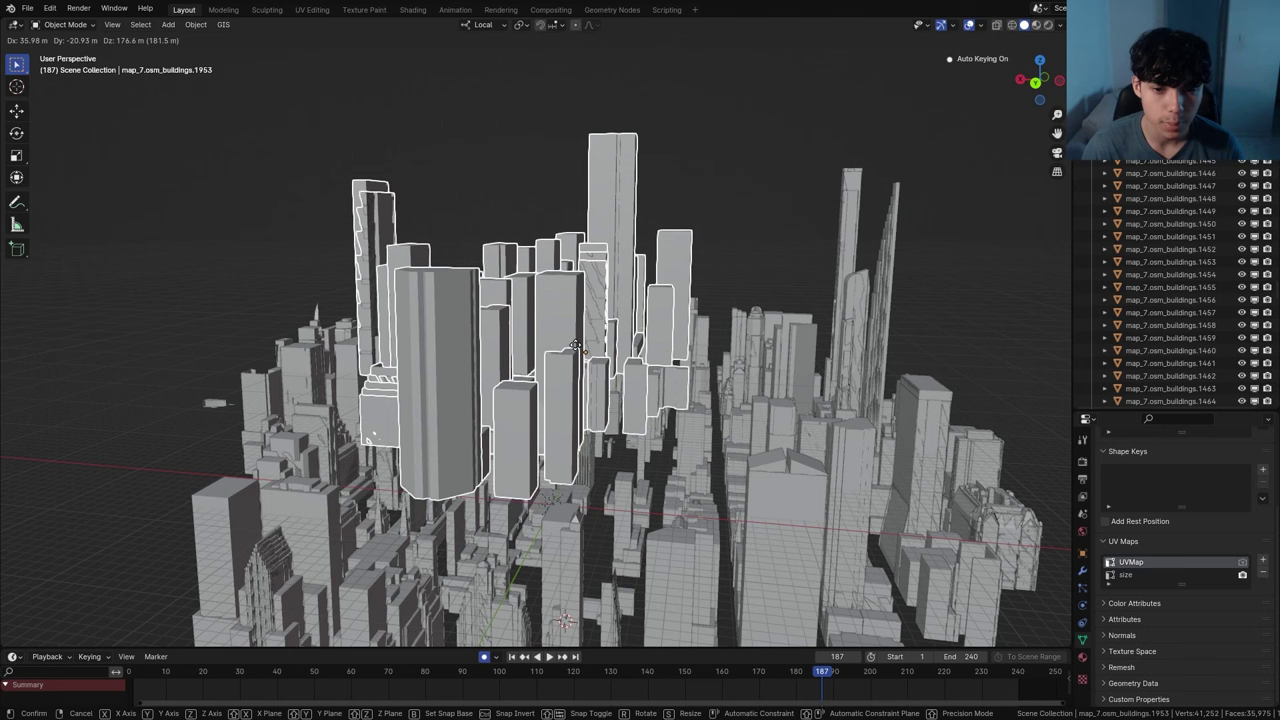
right_click(576, 344)
Move the selected buildings to a new collection named "scene buildings" and exclude the city collection from the view layer
key("m")
left_click(576, 345)
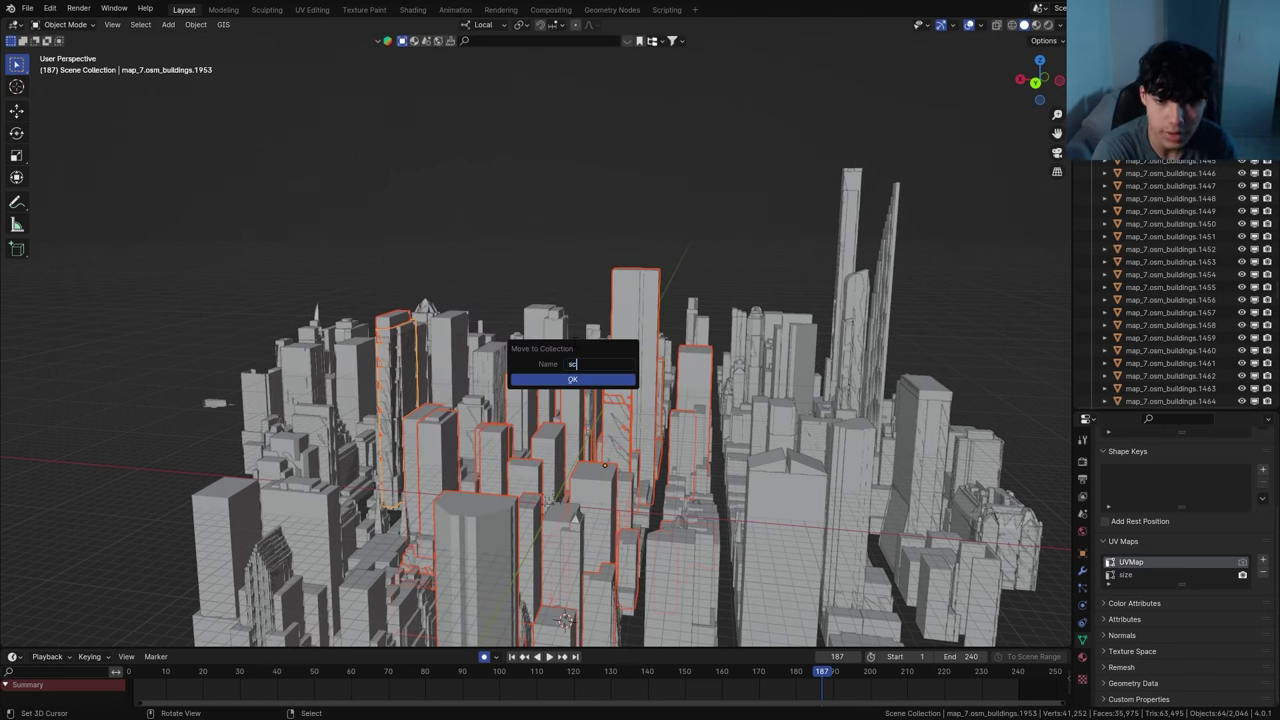
type("scene buildings")
key("Return")
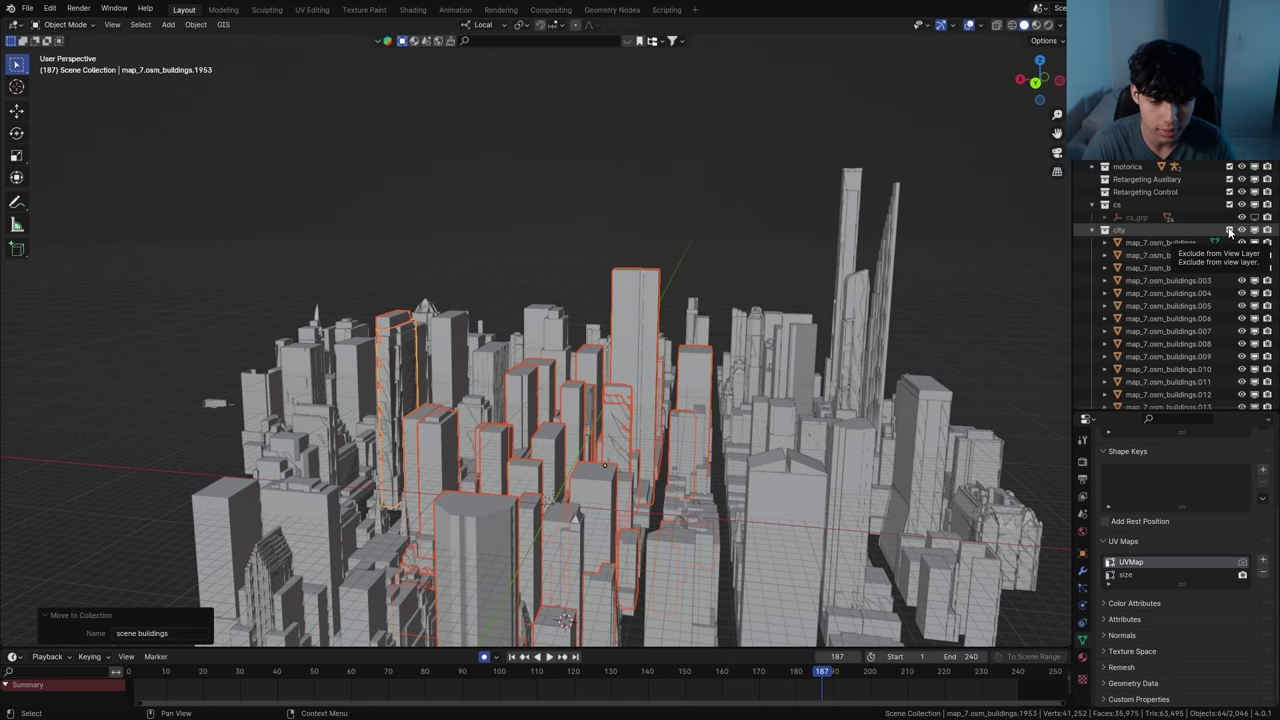
left_click(1229, 231)
mouse_move(500, 405)
middle_mouse_down()
mouse_move(483, 380)
mouse_move(518, 401)
mouse_move(563, 374)
mouse_move(513, 383)
middle_mouse_up()
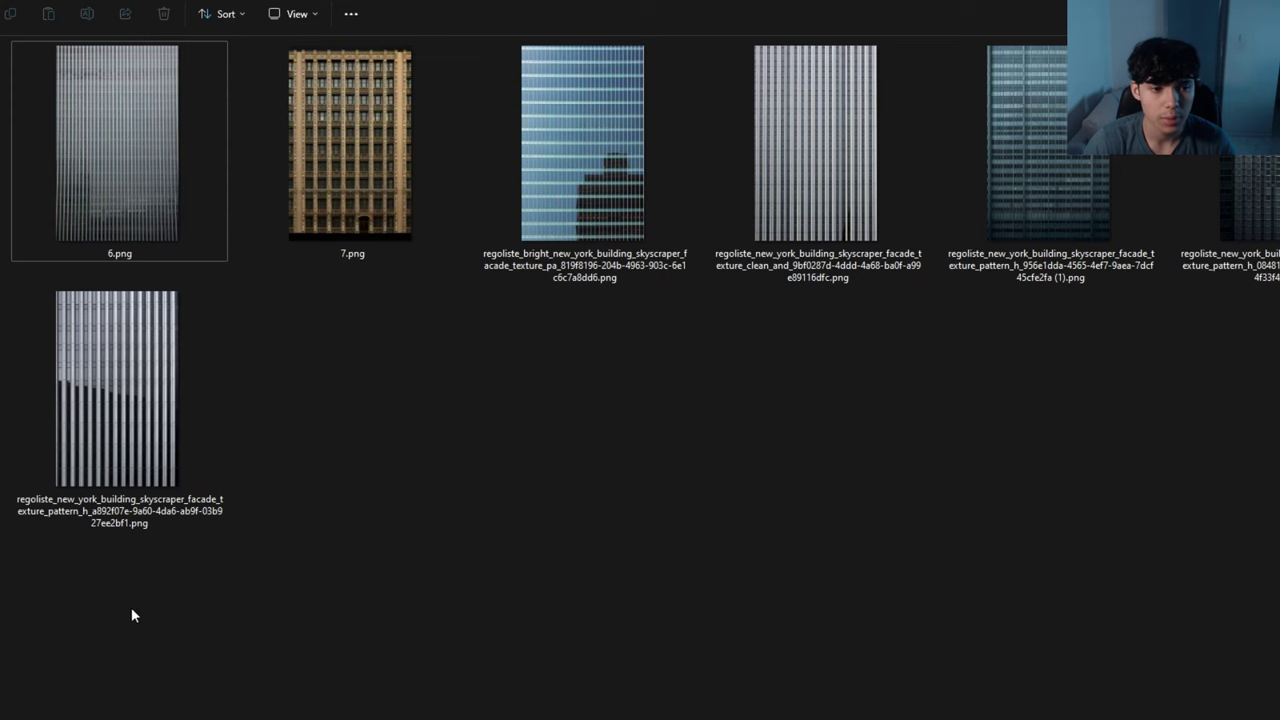
Review the skyscraper facade images in the file browser and the Midjourney prompts for such textures in Discord
mouse_move(86, 606)
left_mouse_down()
mouse_move(1275, 229)
mouse_move(100, 600)
left_mouse_up()
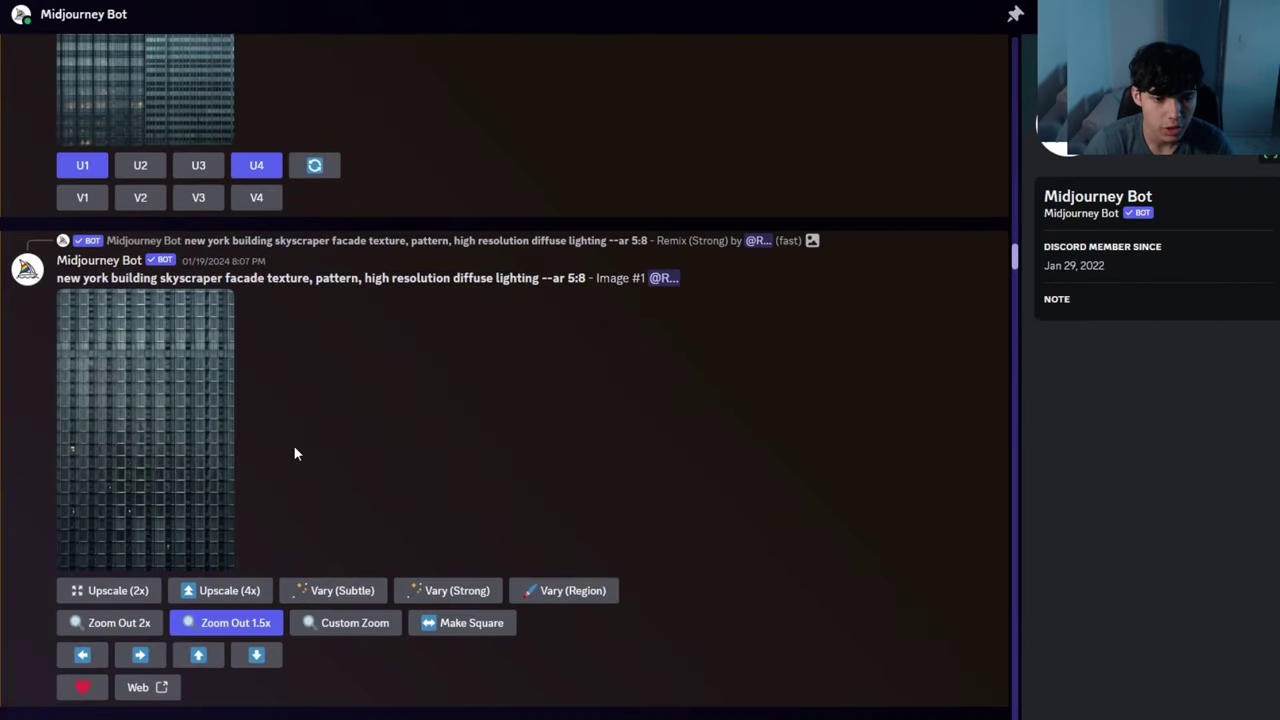
scroll(290, 440, "up", 10)
scroll(290, 440, "down", 15)
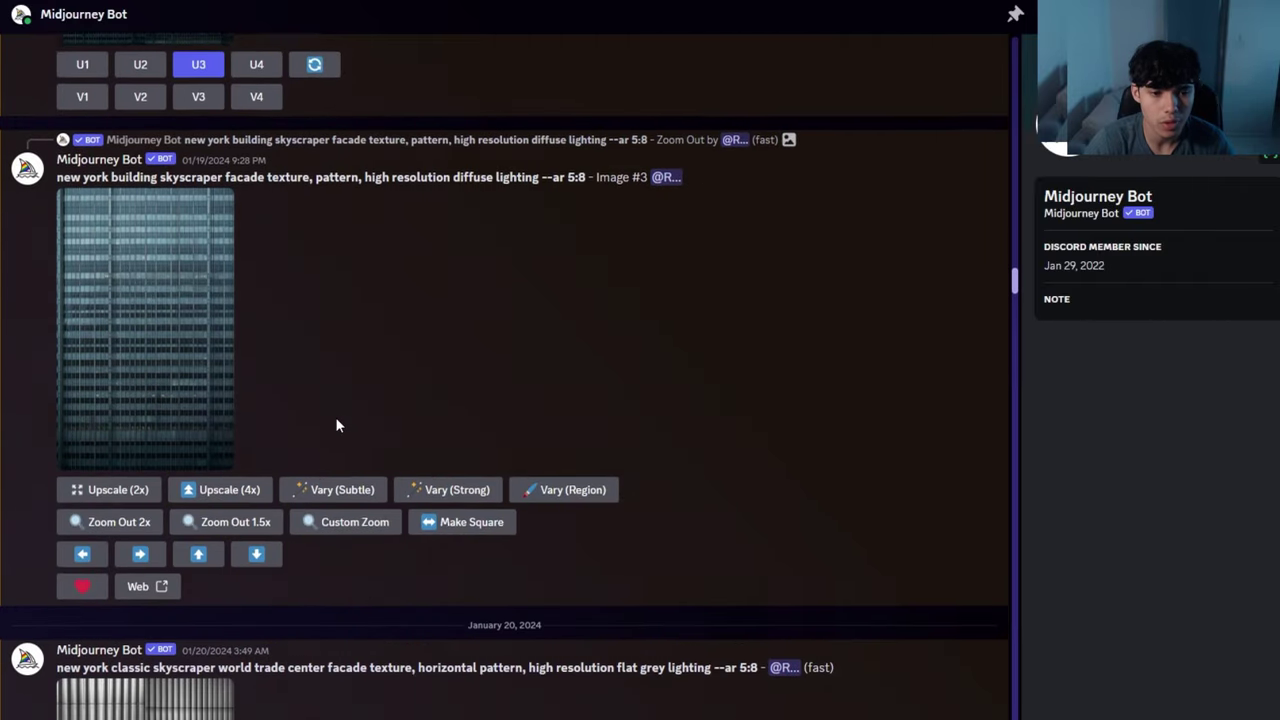
scroll(321, 442, "down", 10)
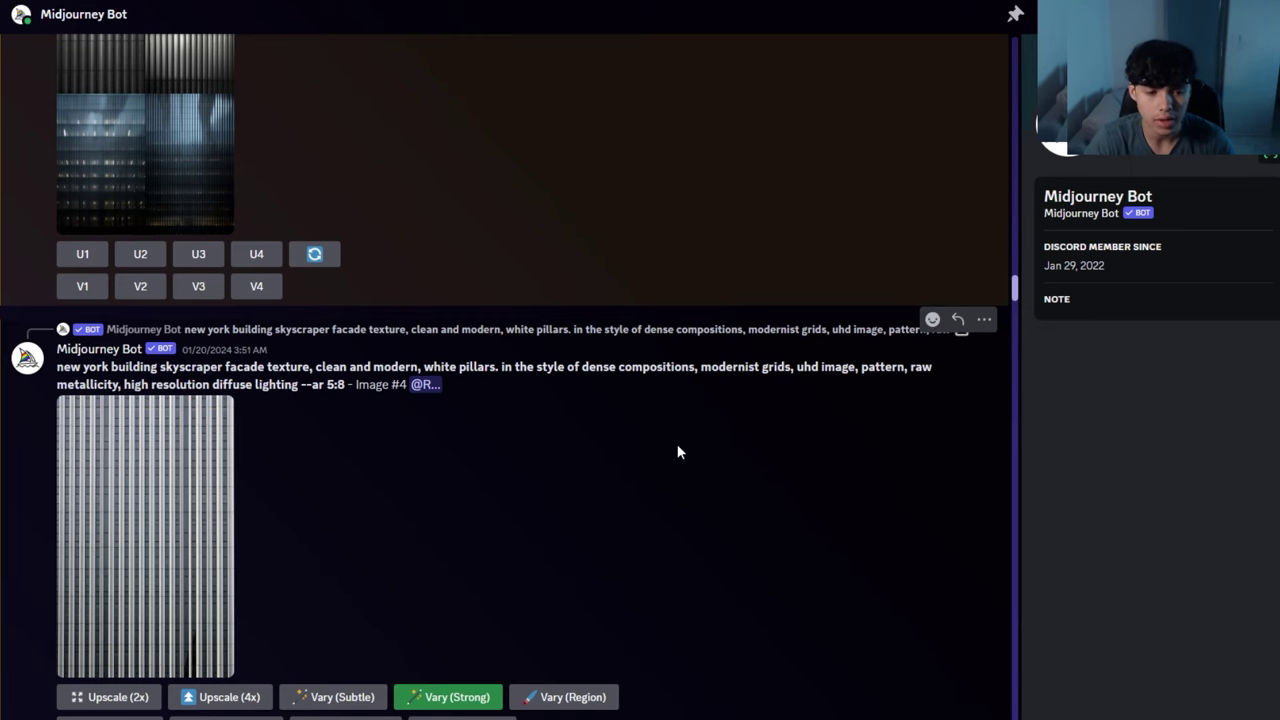
scroll(650, 455, "down", 1)
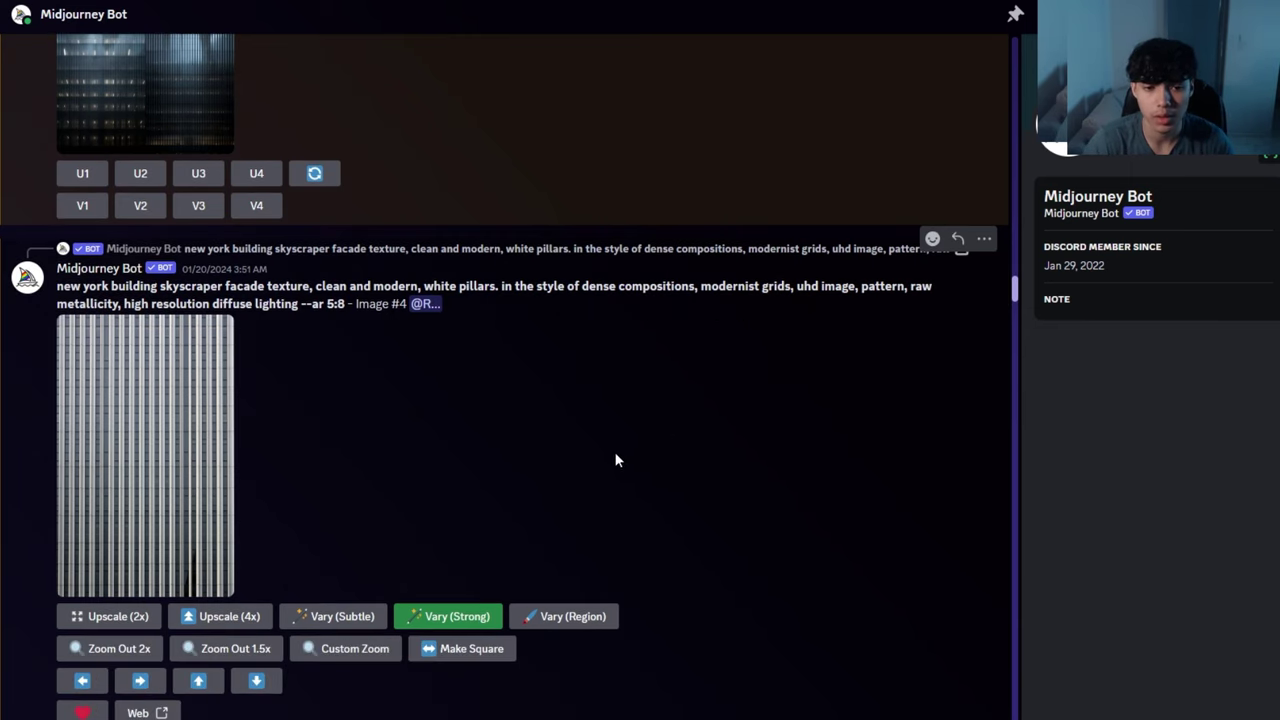
scroll(614, 450, "down", 1)
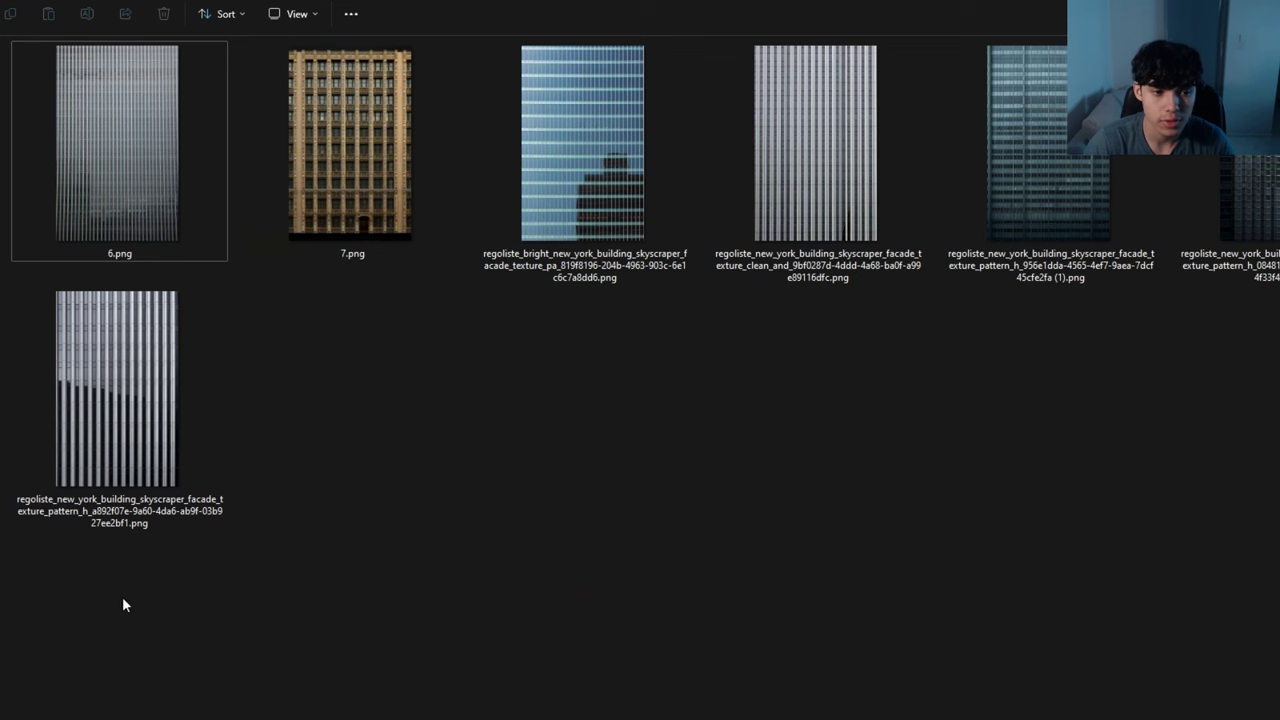
left_click_drag(116, 596, 1279, 248)
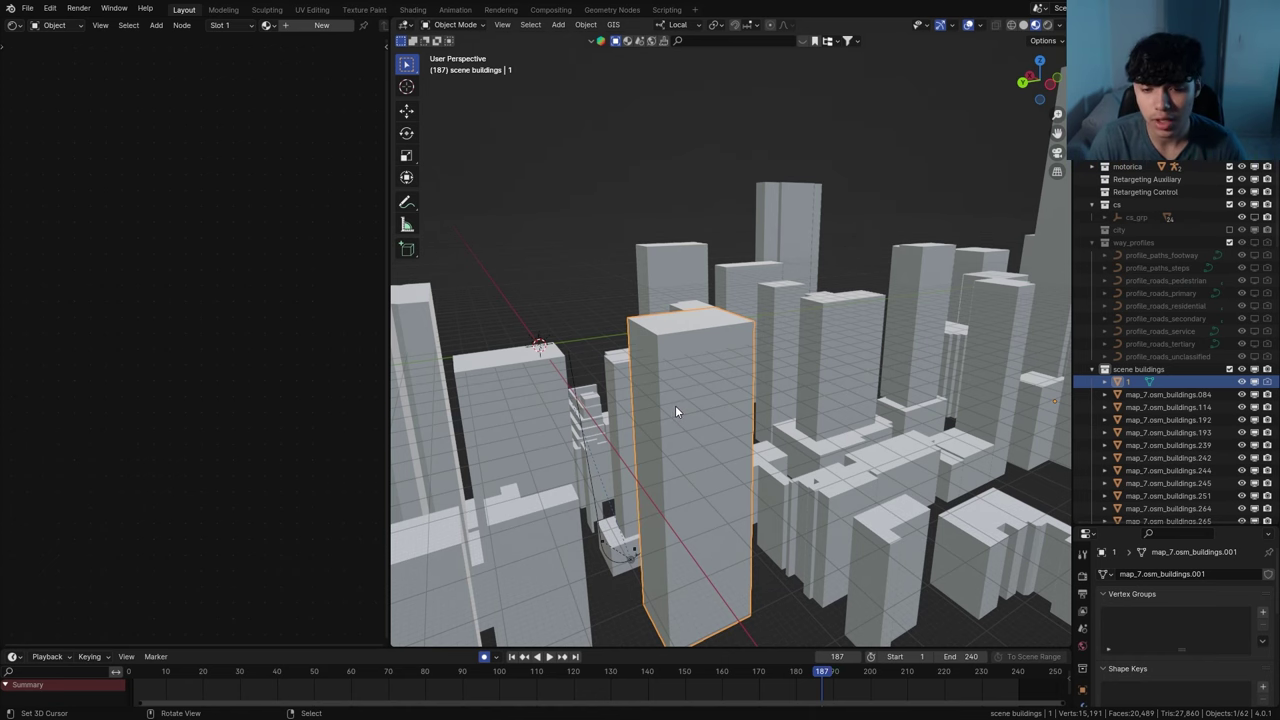
Create a new material named "building 1" on building object 1 and load 6.png as its image texture
middle_click_drag(676, 410, 715, 345)
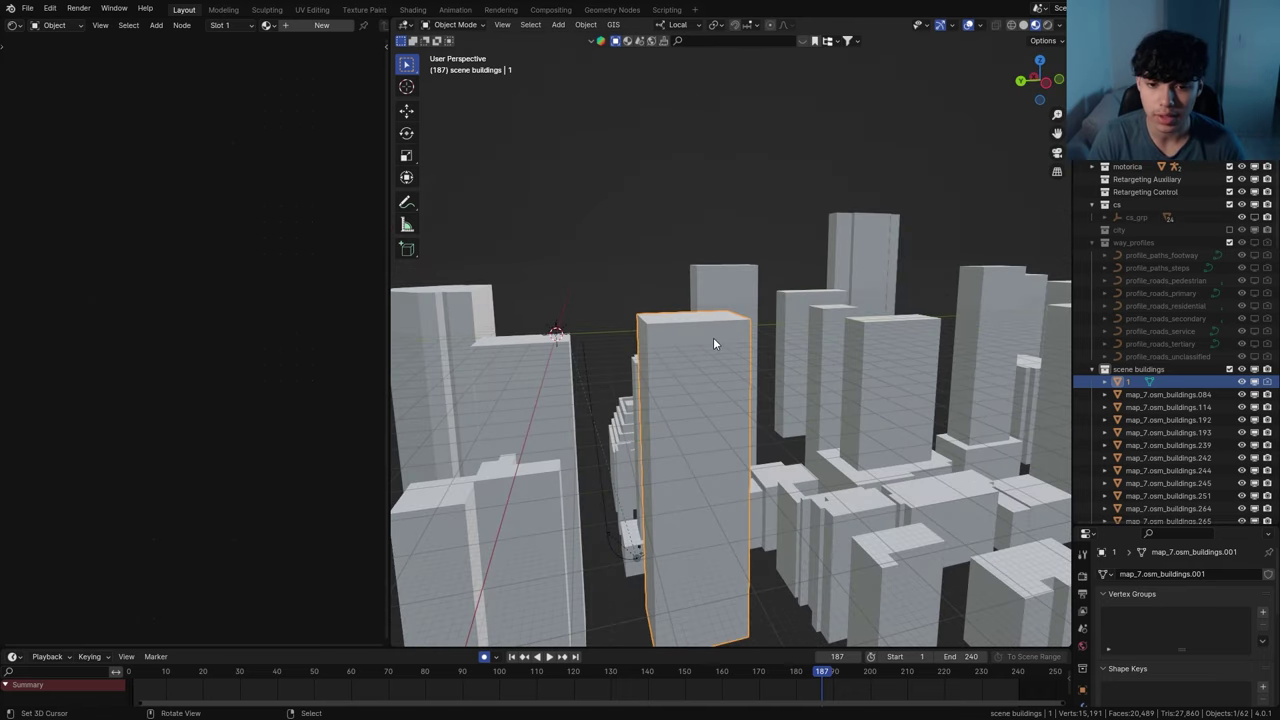
middle_click_drag(713, 337, 769, 349)
scroll(714, 350, "up", 3)
scroll(757, 356, "down", 2)
scroll(771, 342, "up", 3)
left_click(320, 26)
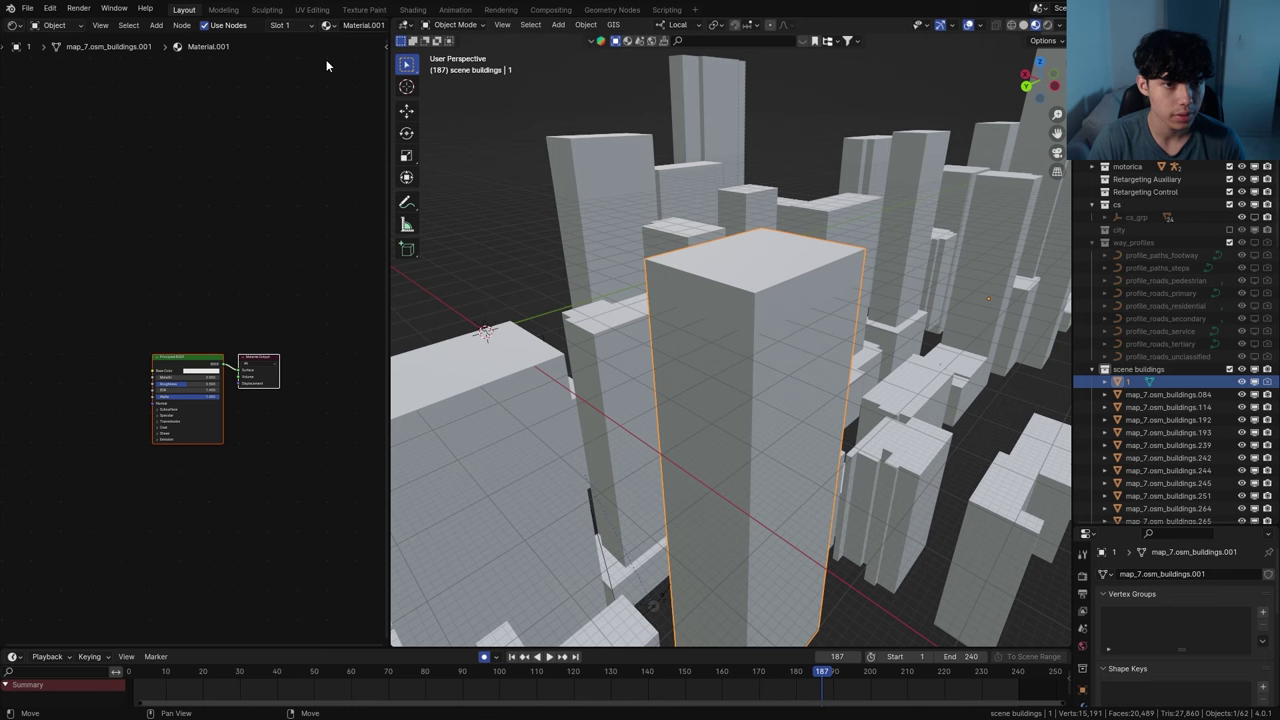
type("buildi")
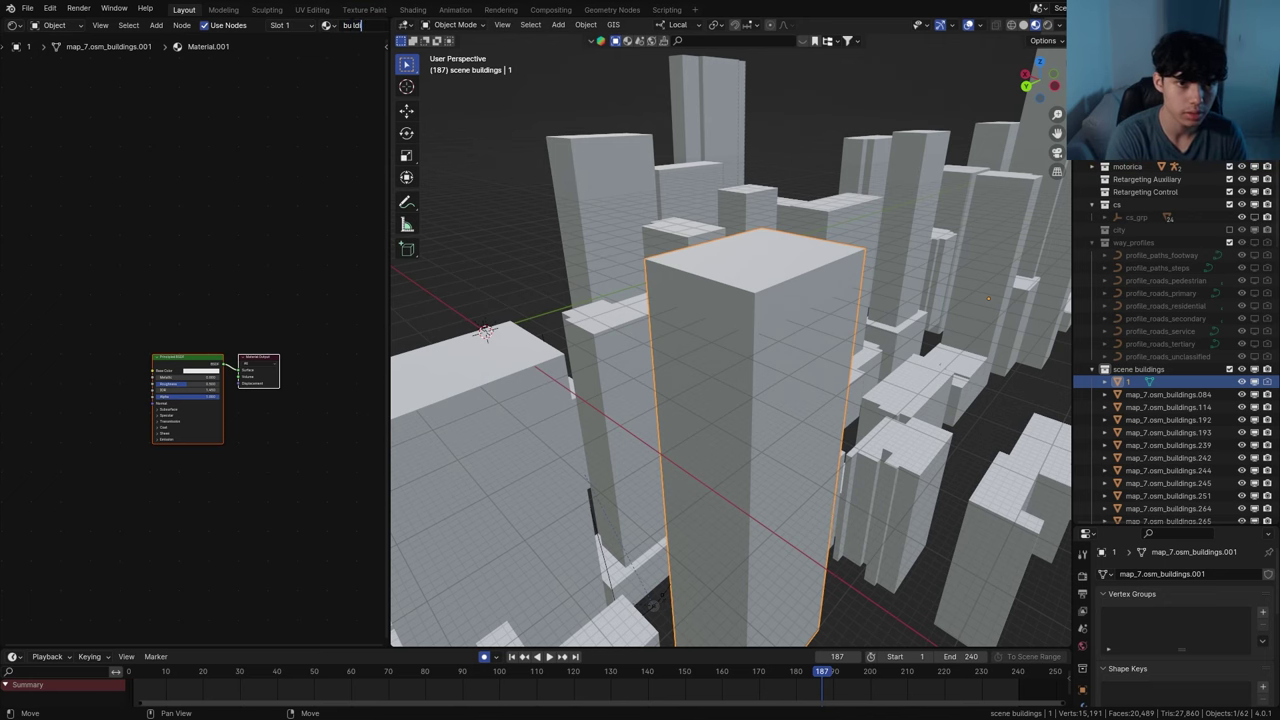
type("ng 1")
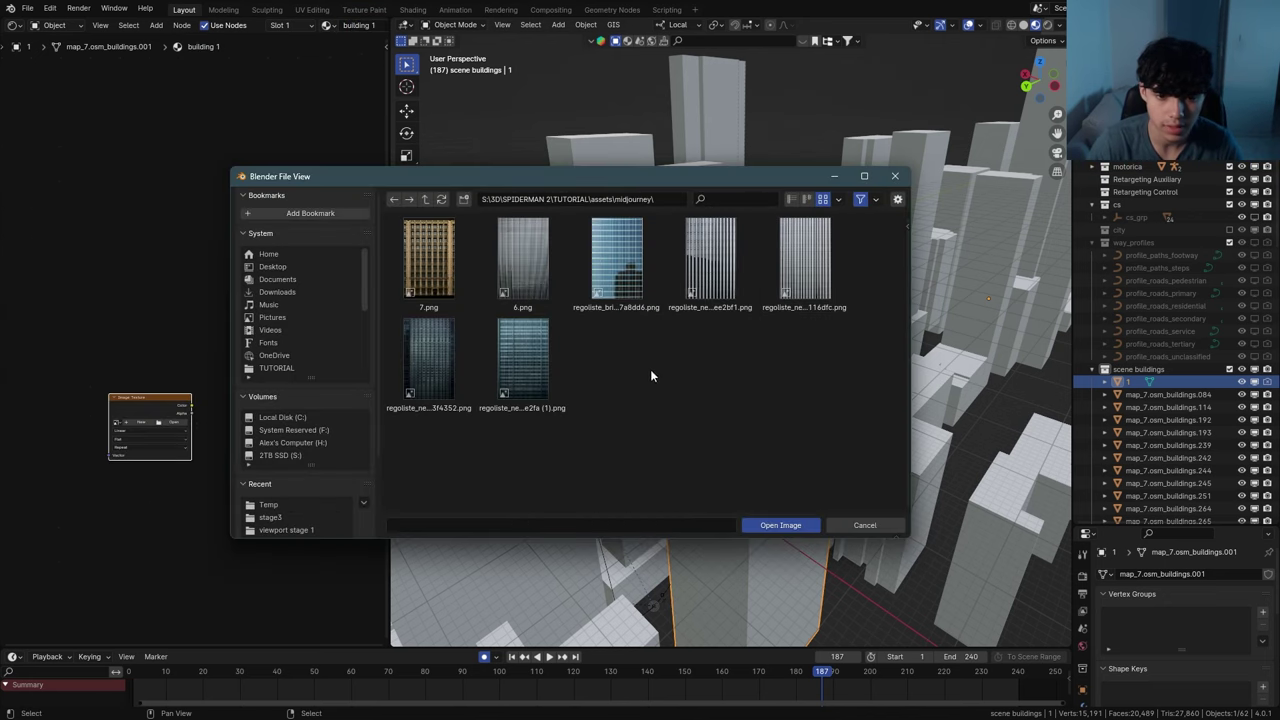
double_click(522, 258)
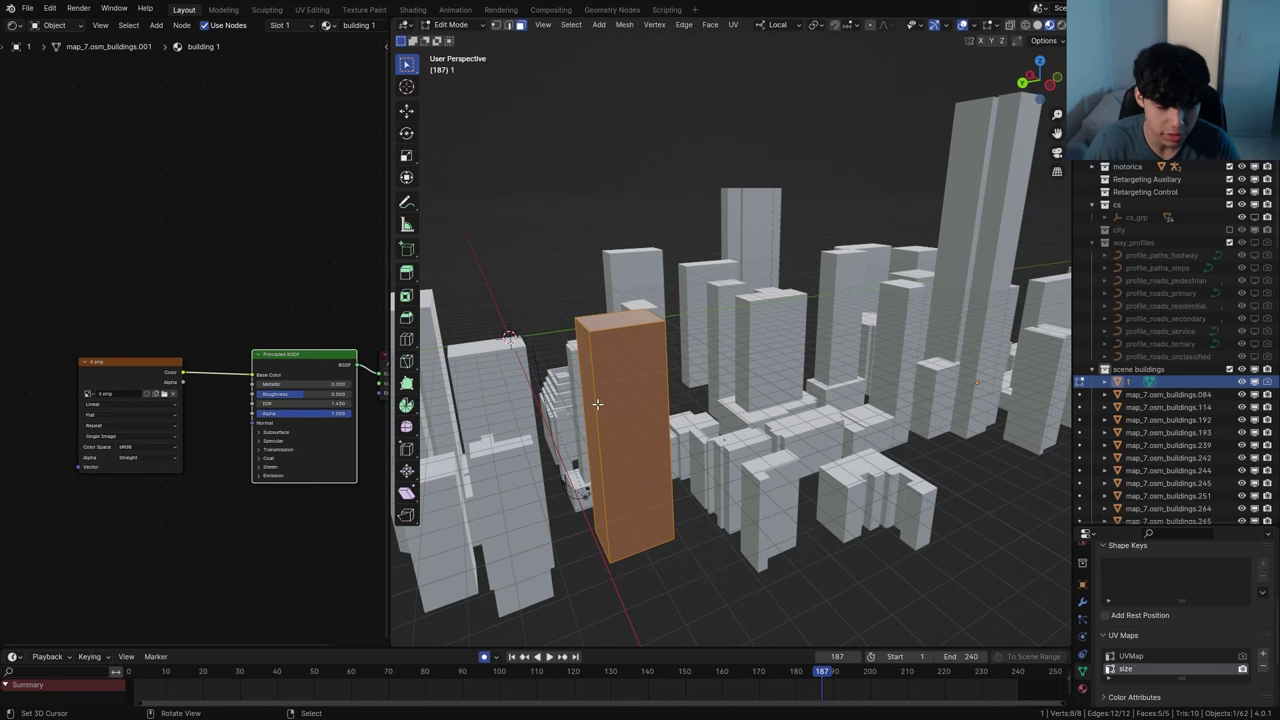
Unwrap all faces of the building and show a UV Editor in a separate area above the shader nodes
key("u")
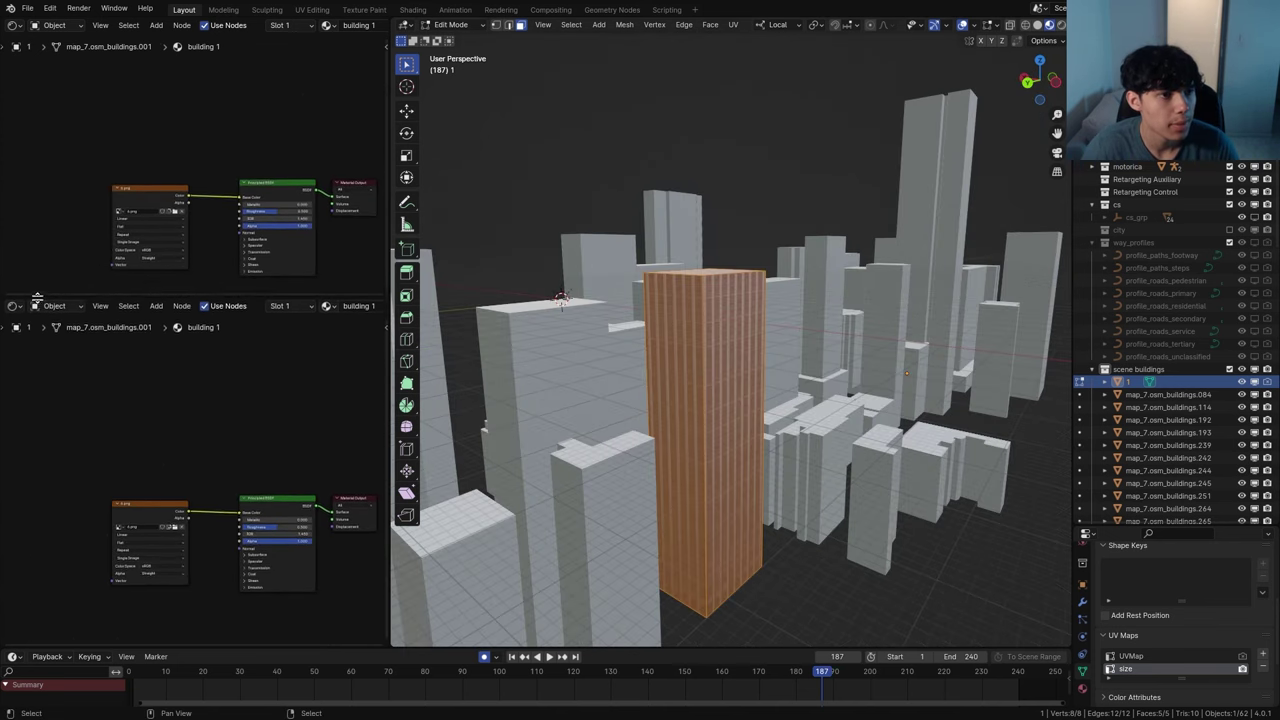
left_click_drag(37, 300, 37, 322)
left_click(14, 25)
left_click(14, 25)
left_click(14, 25)
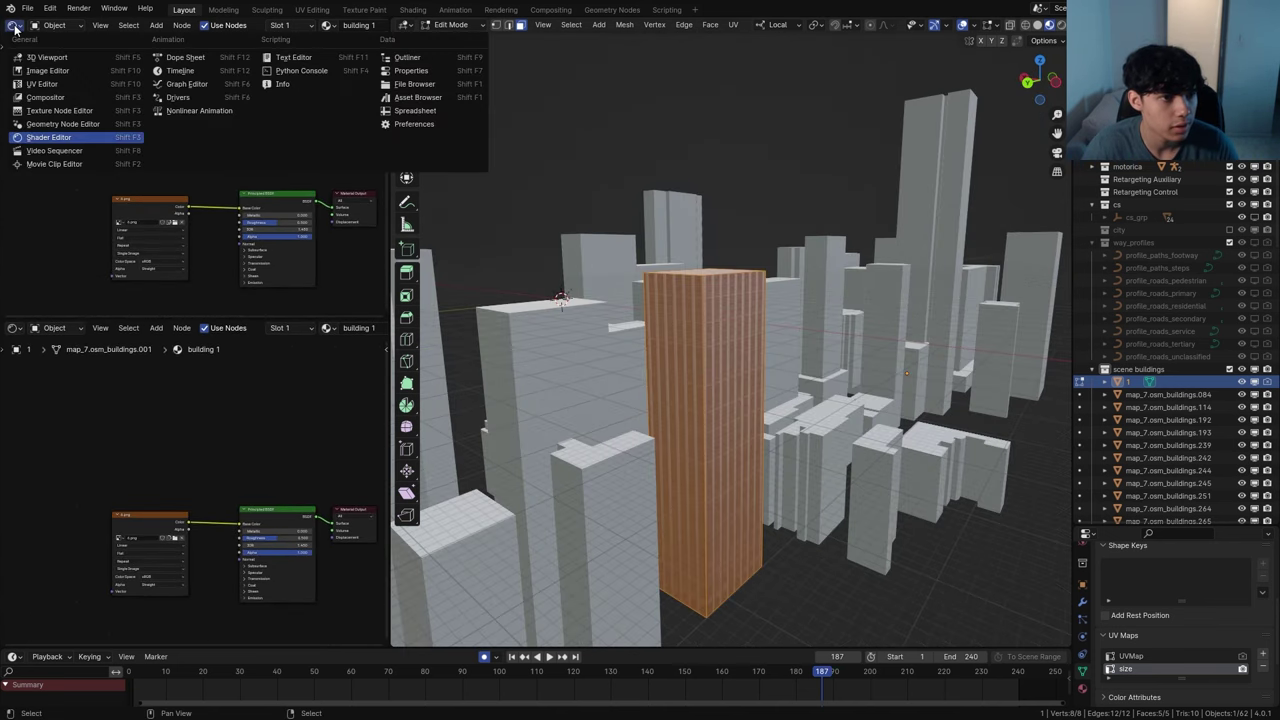
left_click(40, 84)
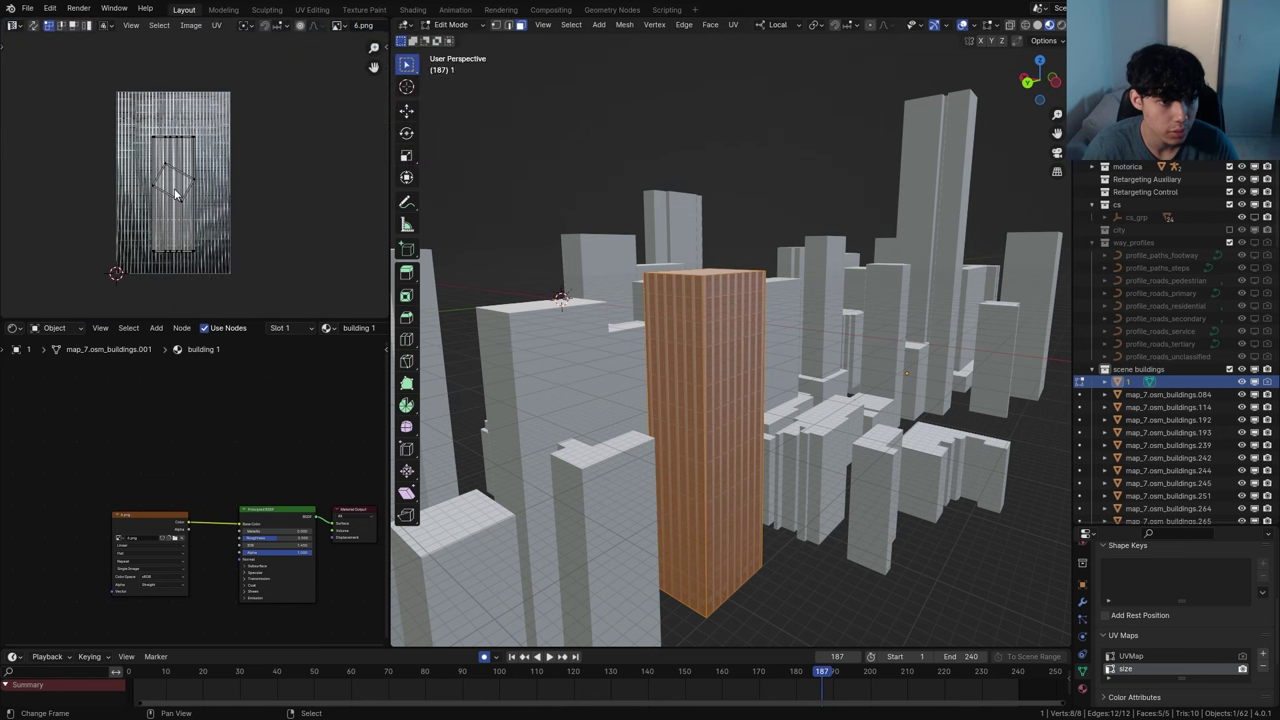
Enlarge the building's UVs over the facade image, fitting their height to the image and widening them horizontally
middle_click_drag(712, 342, 704, 369)
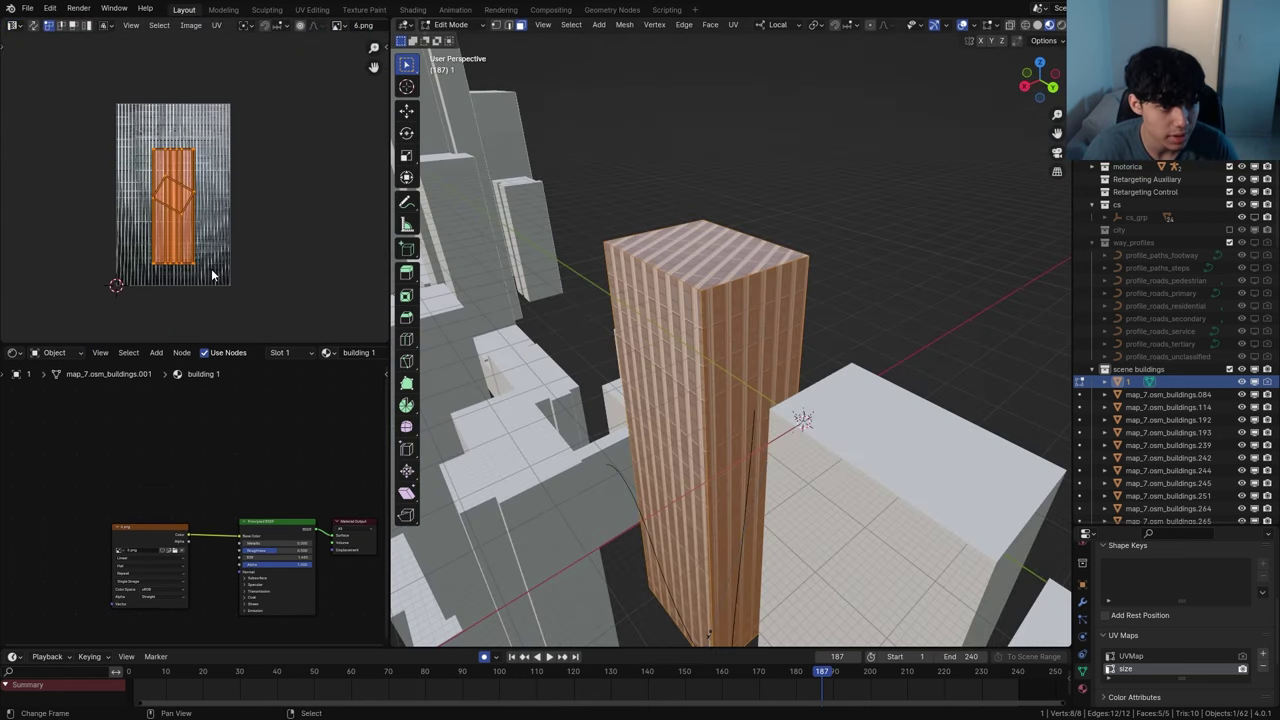
key("s")
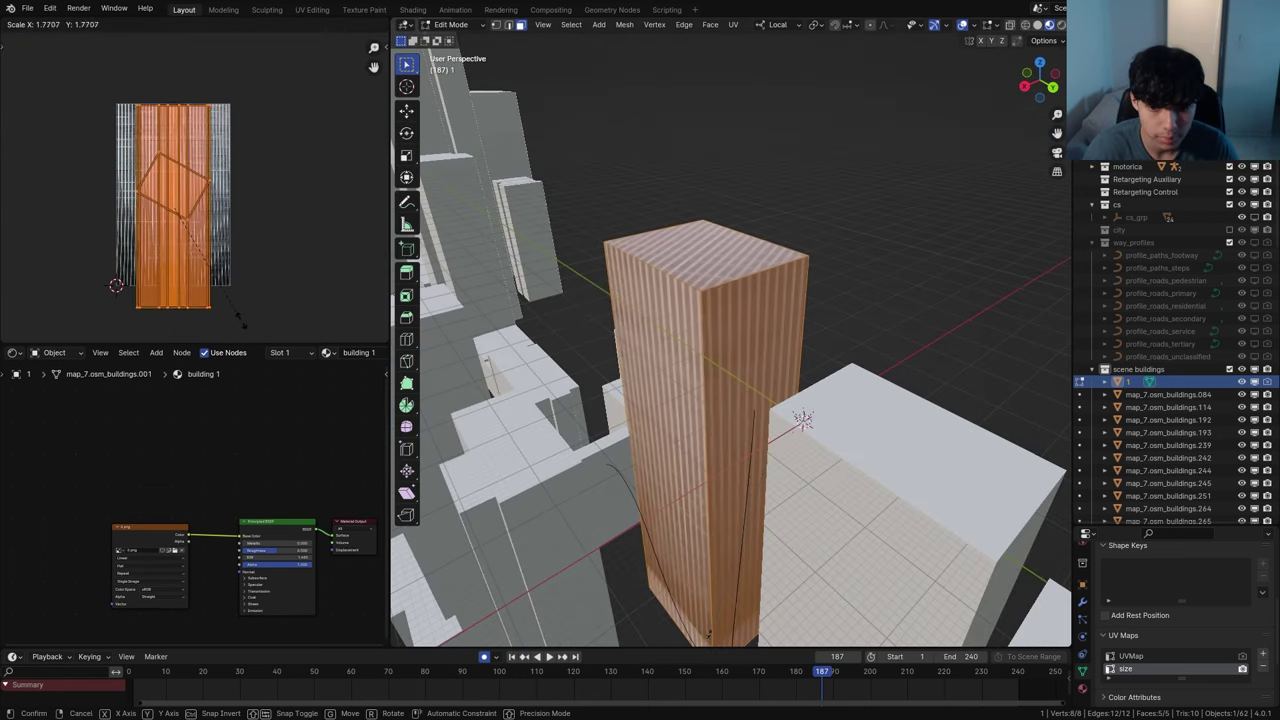
left_click(257, 40)
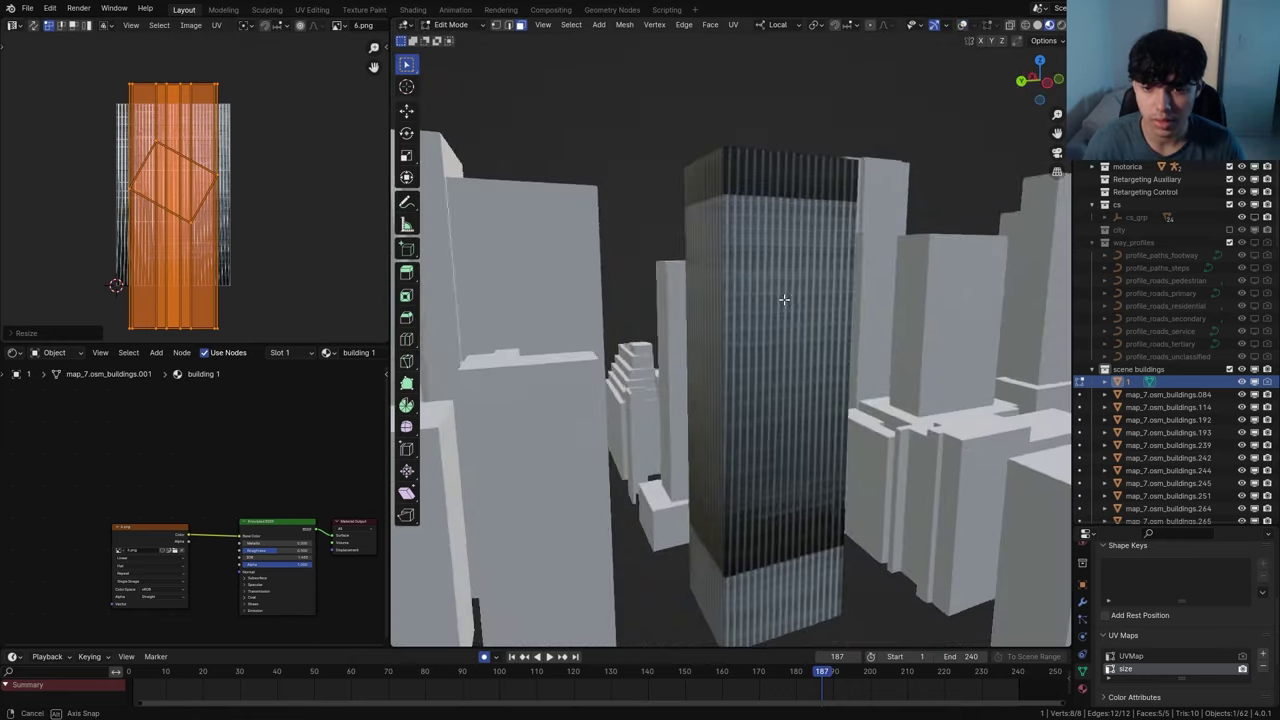
mouse_move(784, 300)
middle_mouse_down()
mouse_move(814, 318)
mouse_move(846, 310)
mouse_move(738, 314)
mouse_move(809, 306)
mouse_move(792, 296)
middle_mouse_up()
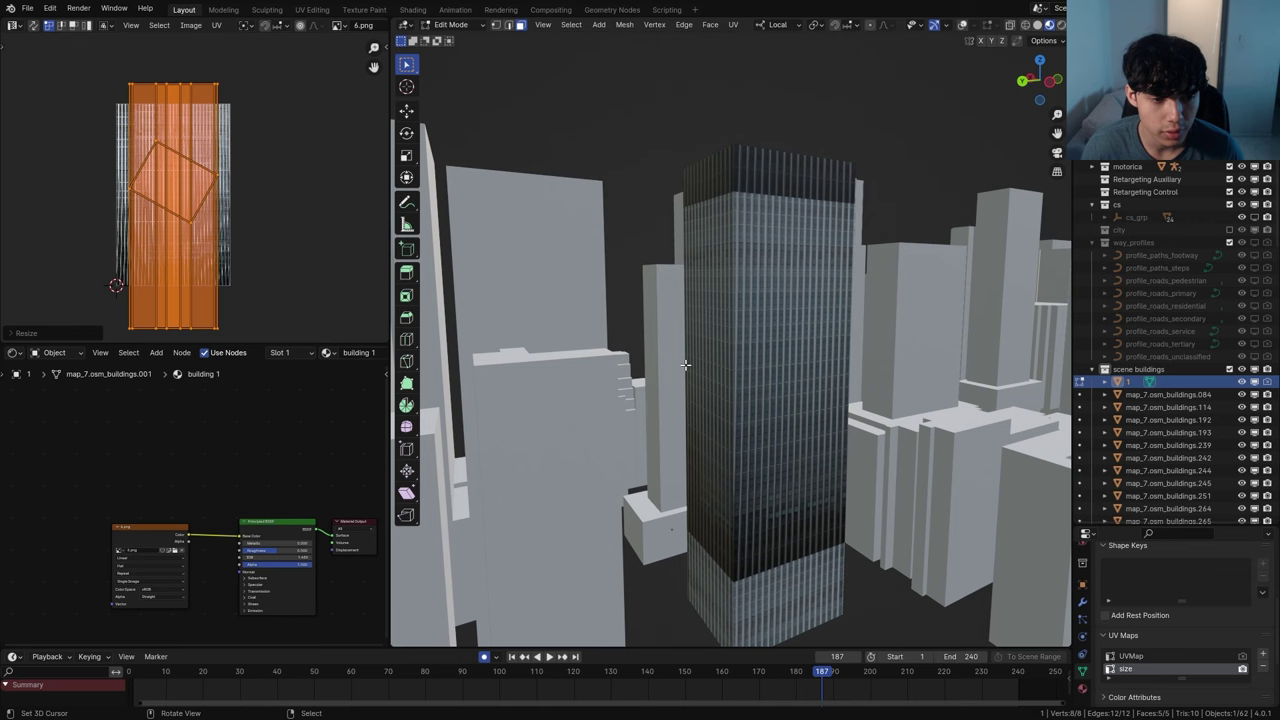
key("s")
key("y")
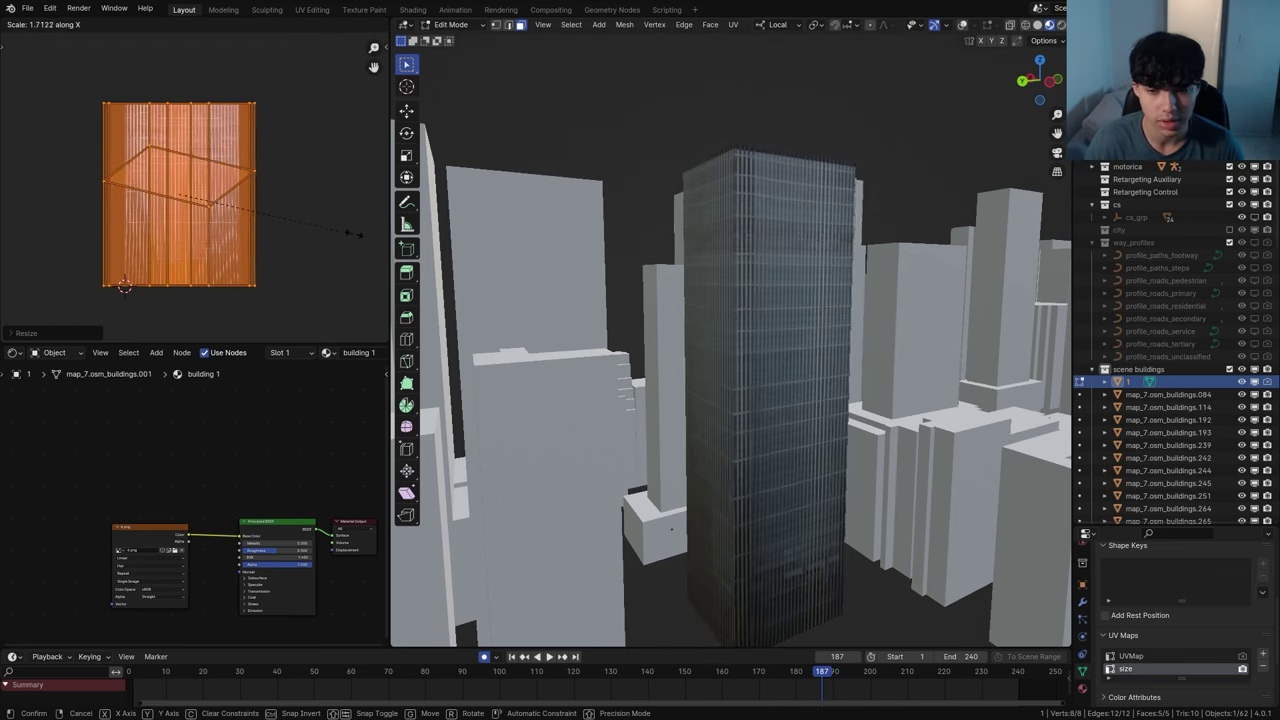
left_click(427, 250)
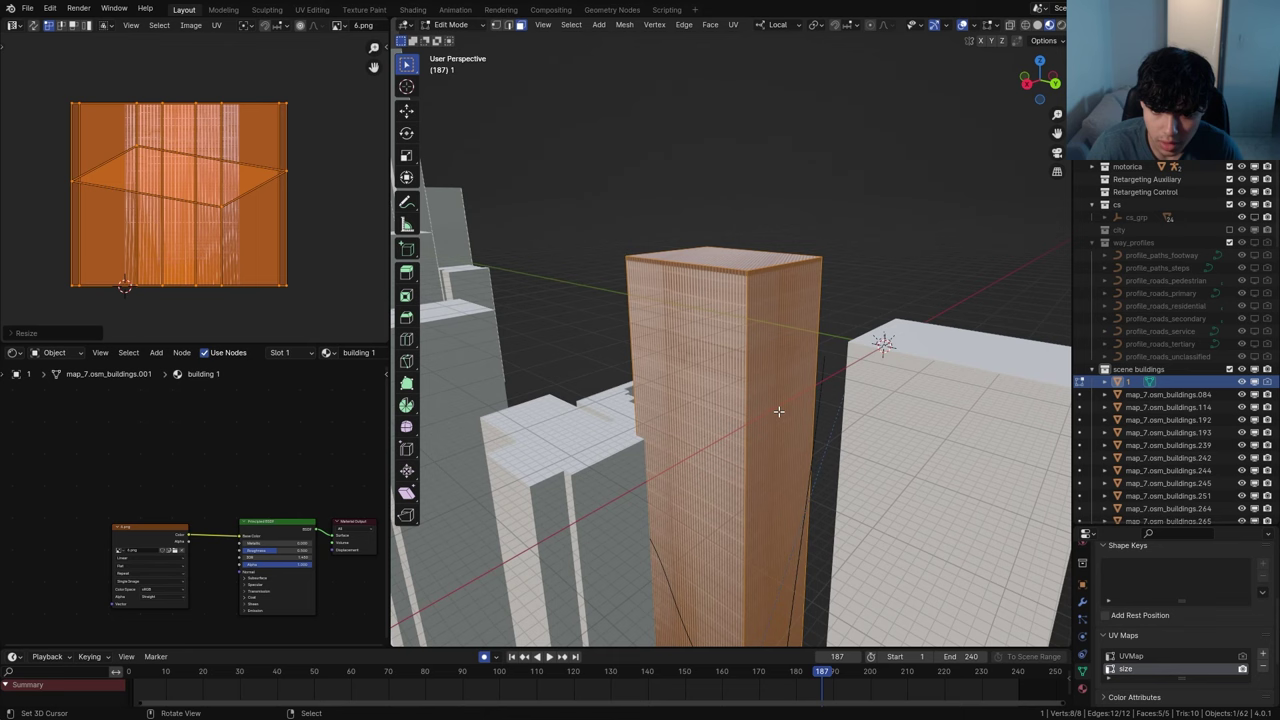
Add 33 evenly spaced horizontal loop cuts around the building without sliding them
middle_click_drag(800, 390, 814, 318)
scroll(782, 317, "up", 20)
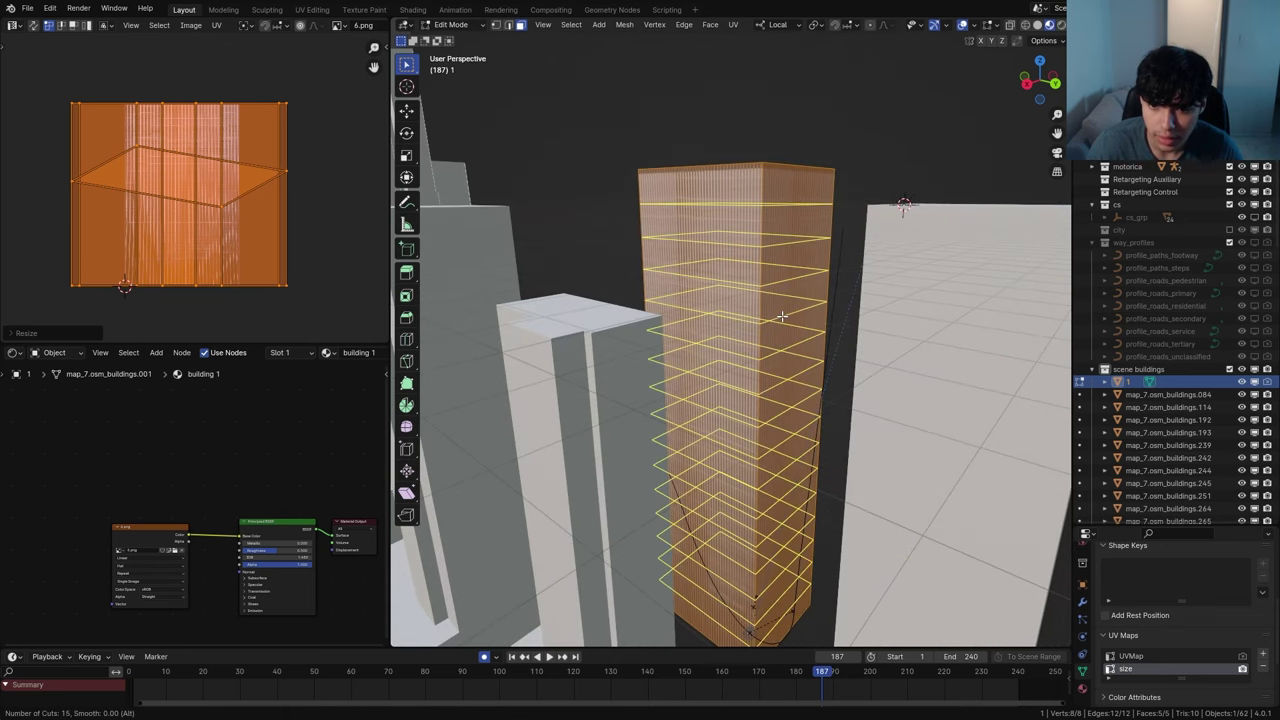
scroll(782, 317, "up", 2)
left_click(782, 316)
right_click(782, 316)
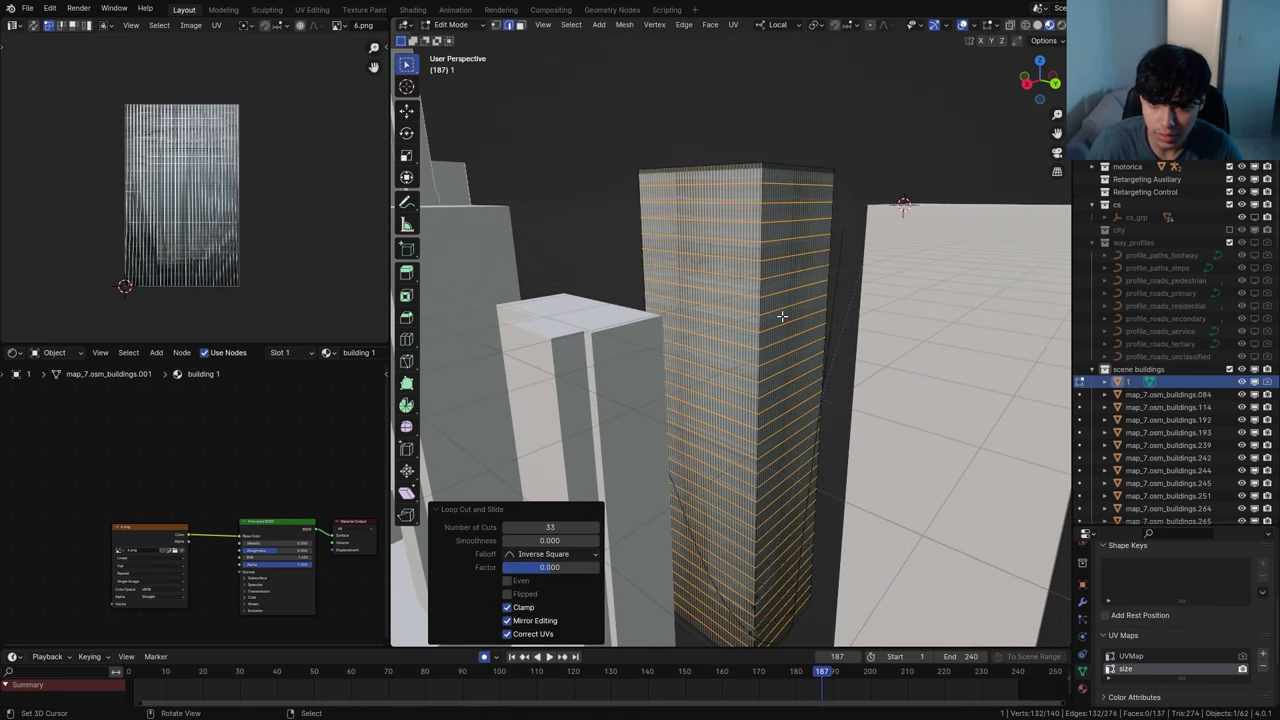
Bevel the horizontal loops into bands about 0.38 m wide and extrude the bands from the facade
scroll(783, 314, "up", 5)
key("ctrl+b")
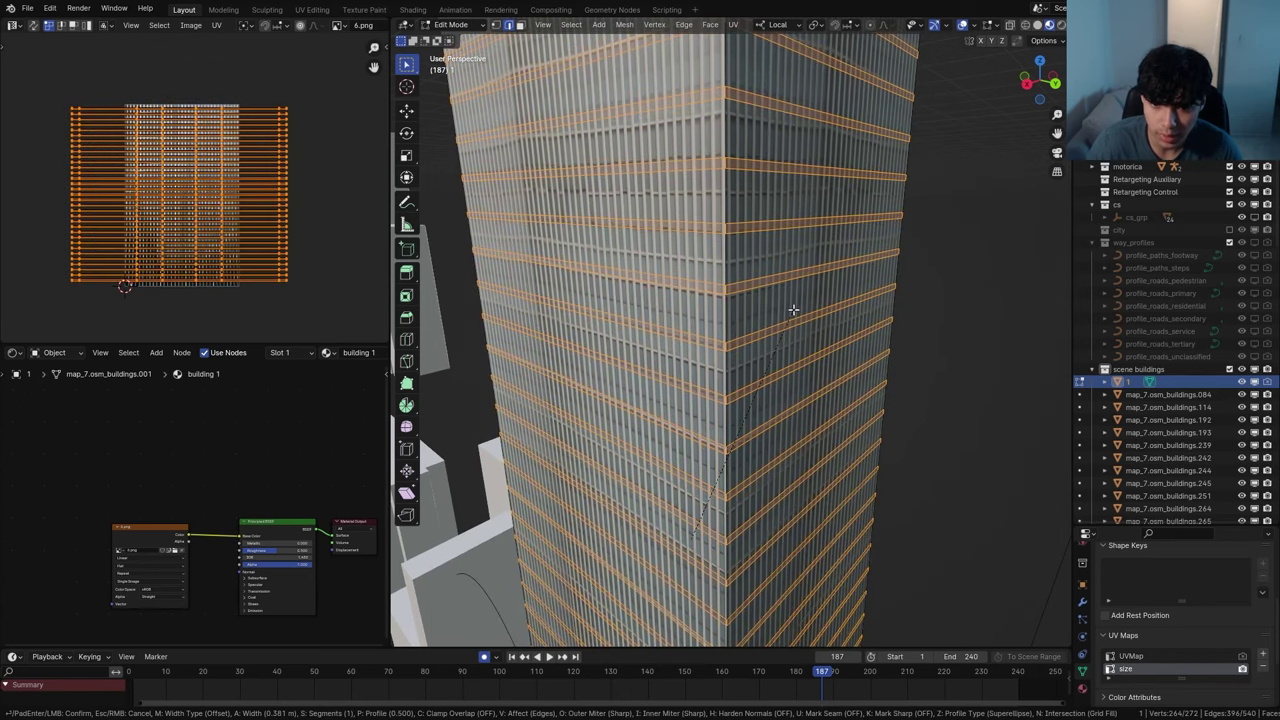
left_click(792, 308)
key("alt+e")
left_click(792, 321)
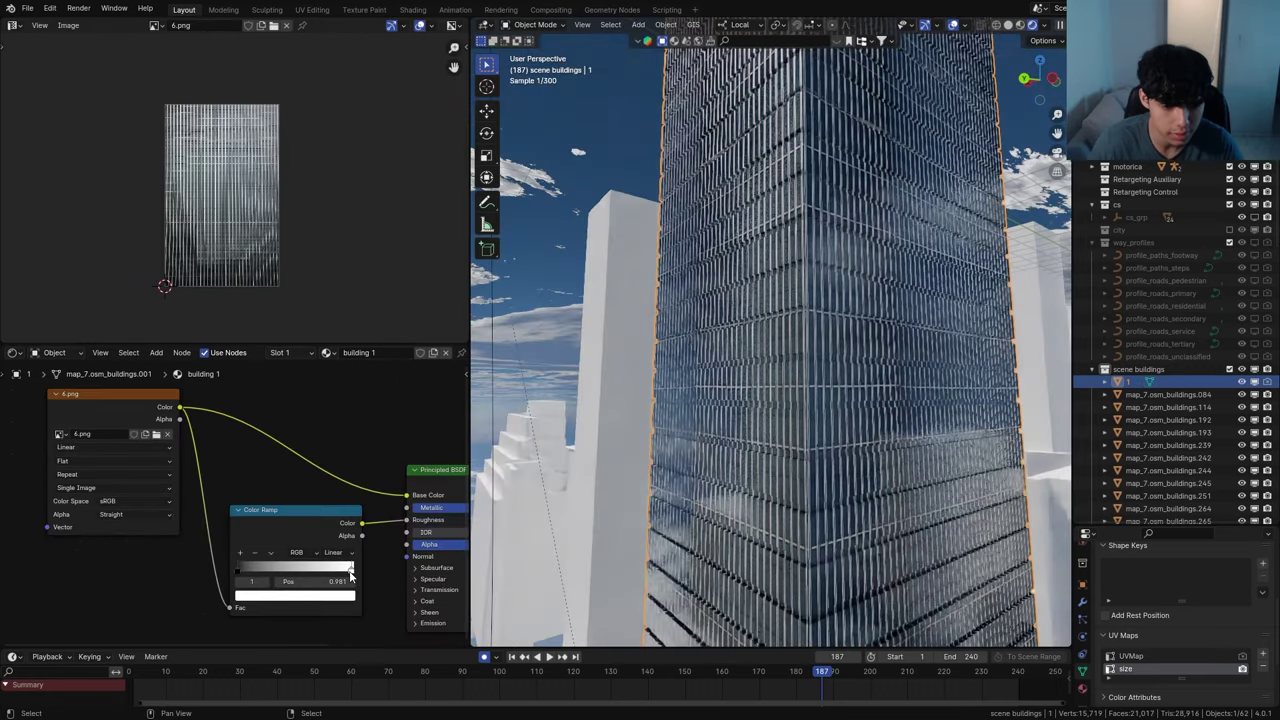
Increase the roughness contrast of the building 1 material by moving the Color Ramp's white stop inward and its black stop to 0.082
left_click_drag(300, 572, 249, 574)
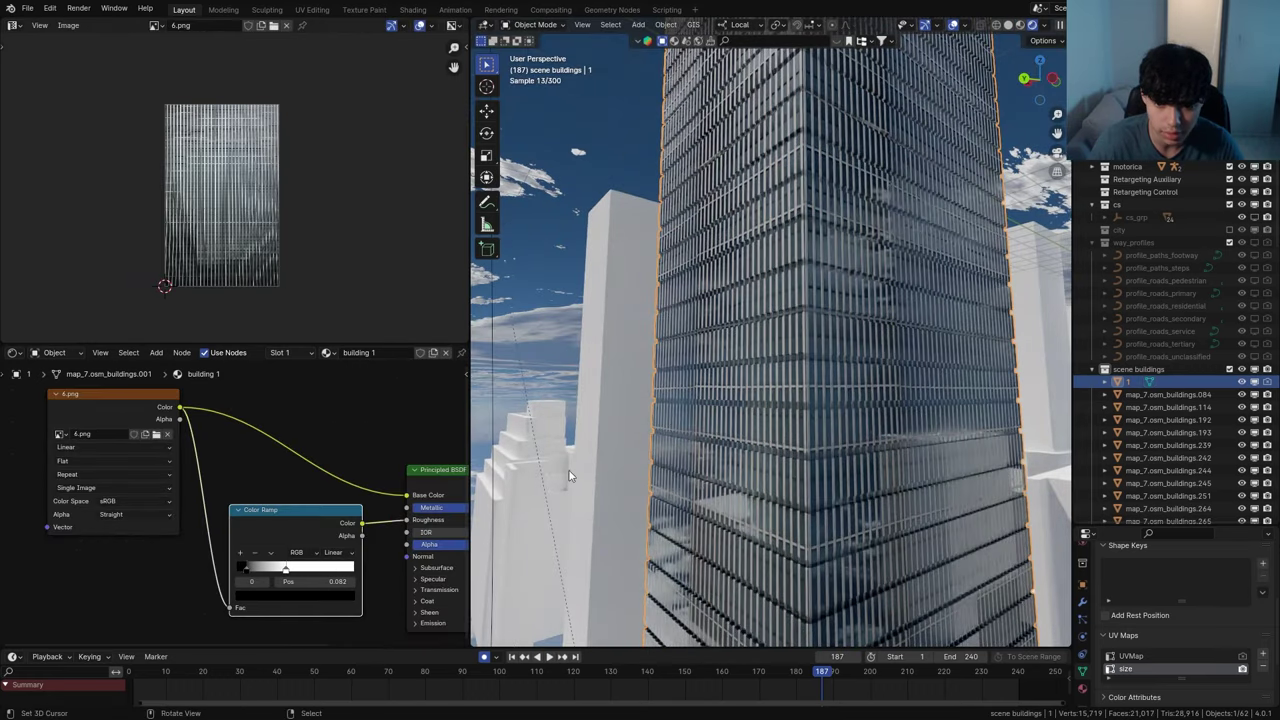
middle_click_drag(740, 390, 886, 386)
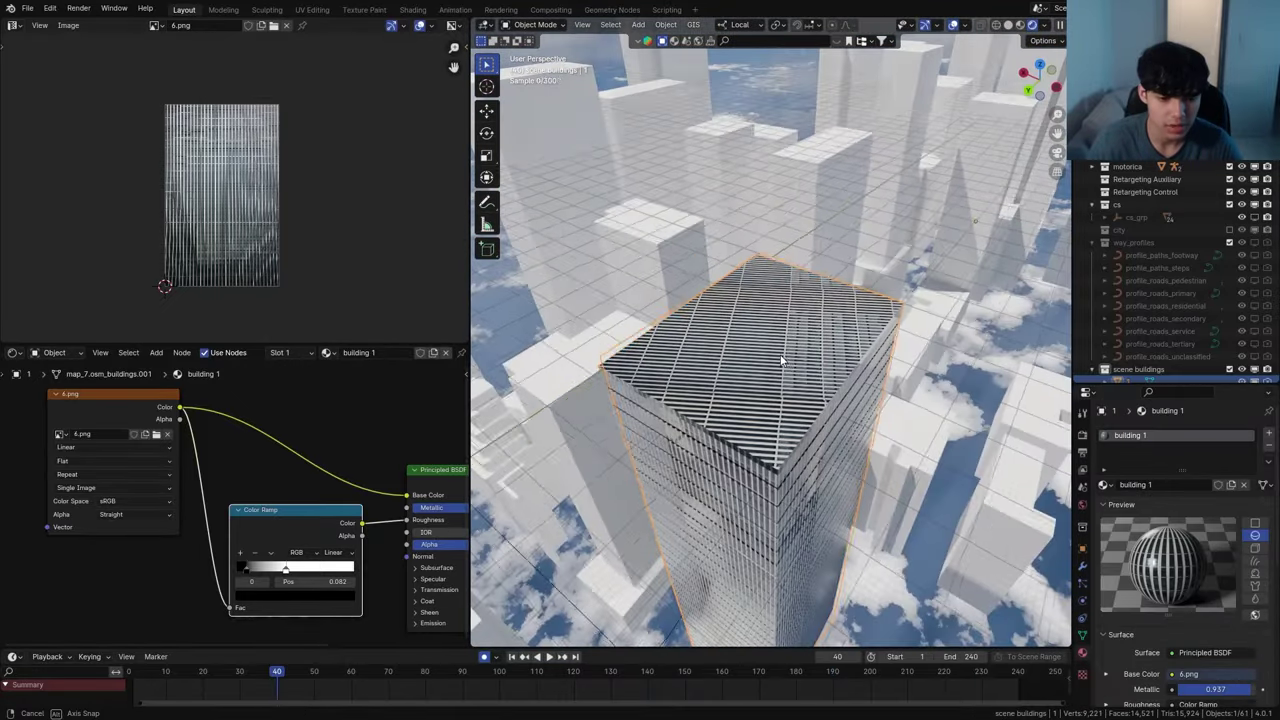
Select the roof face, add a second material slot with a new material named "concrete", and assign it to the face
key("Tab")
middle_click_drag(815, 362, 712, 306)
left_click(764, 344)
left_click(1268, 433)
left_click(1145, 521)
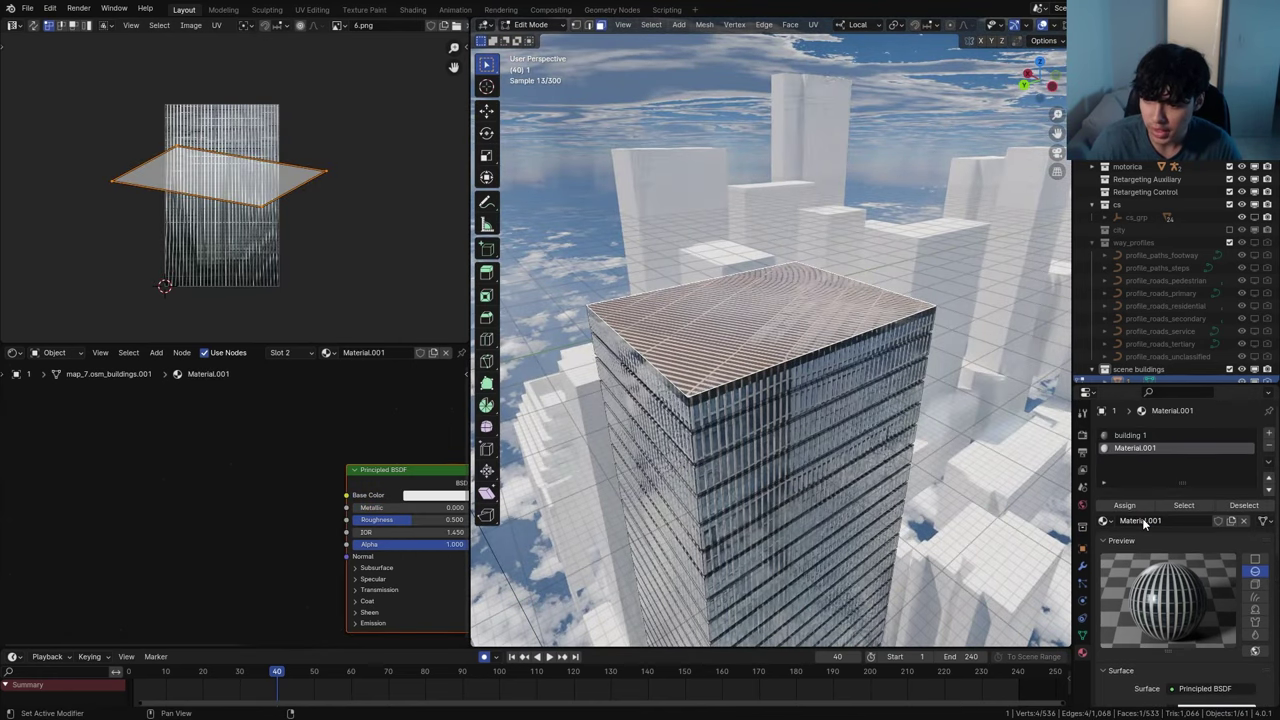
left_click(1132, 509)
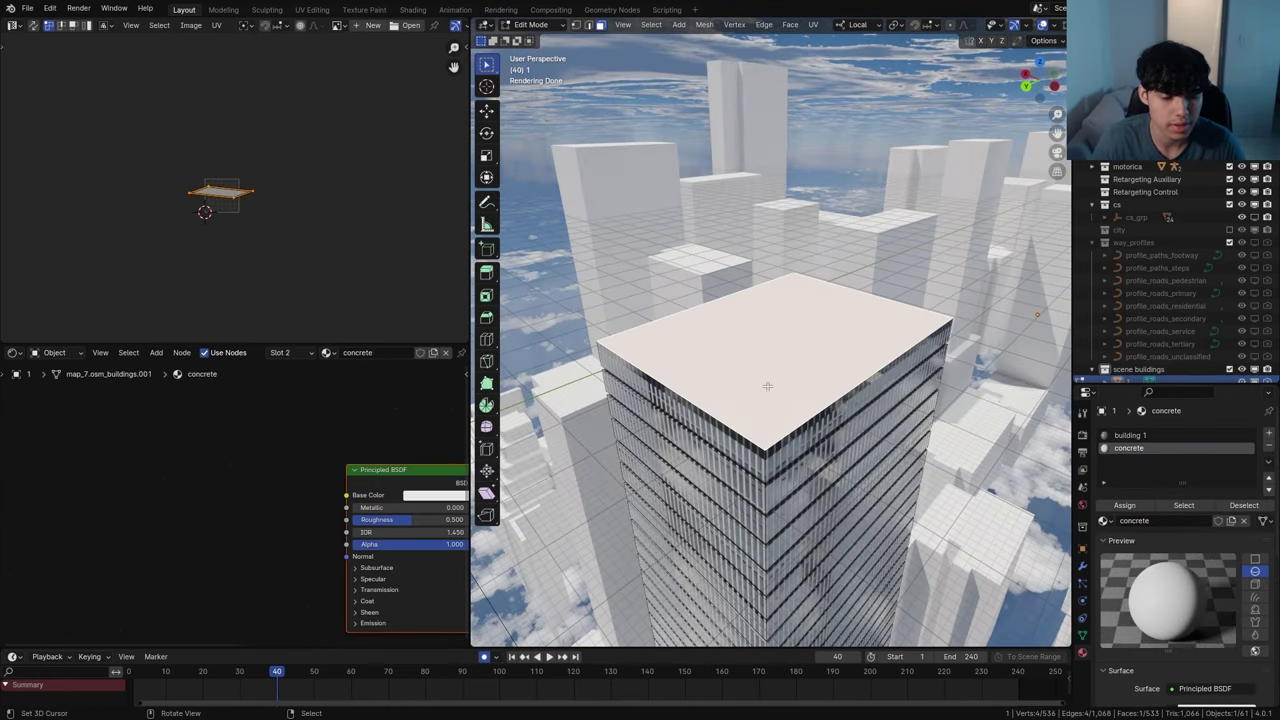
mouse_move(840, 383)
middle_mouse_down()
mouse_move(791, 390)
mouse_move(850, 396)
mouse_move(835, 398)
middle_mouse_up()
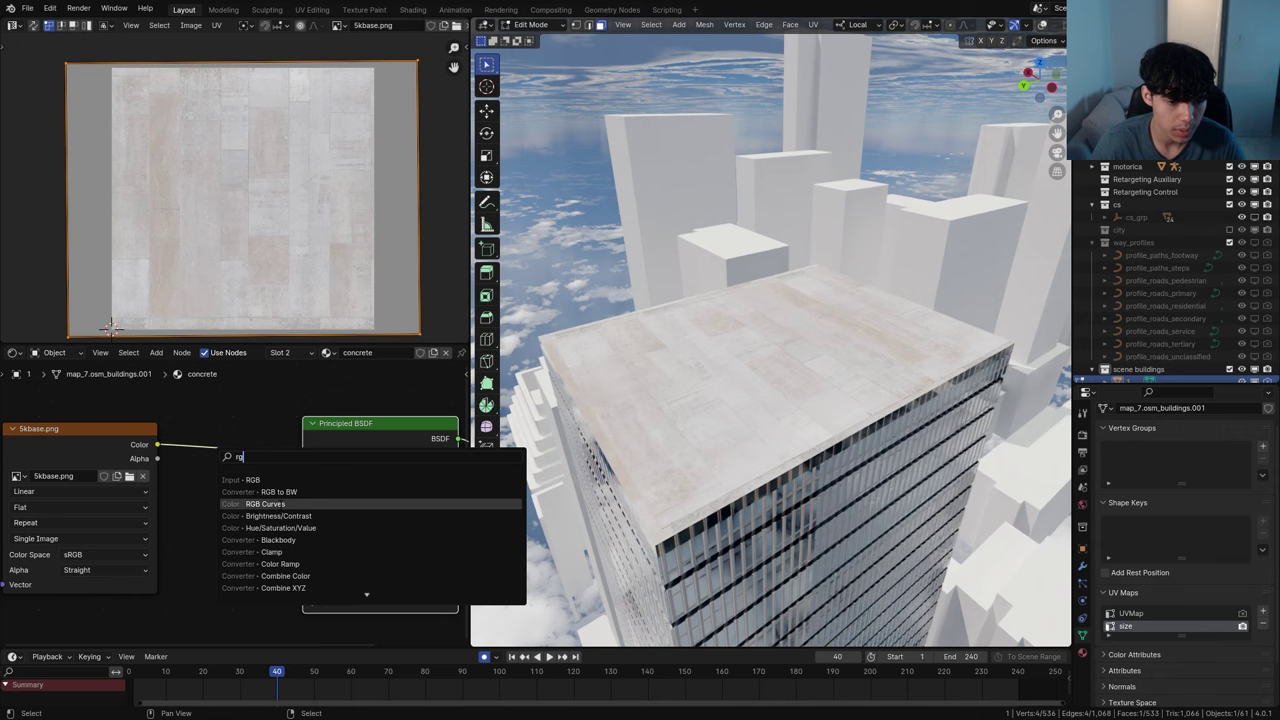
Insert an RGB Curves node between the concrete image texture and Base Color, and lower its curve to darken the roof
left_click(290, 480)
left_click(304, 504)
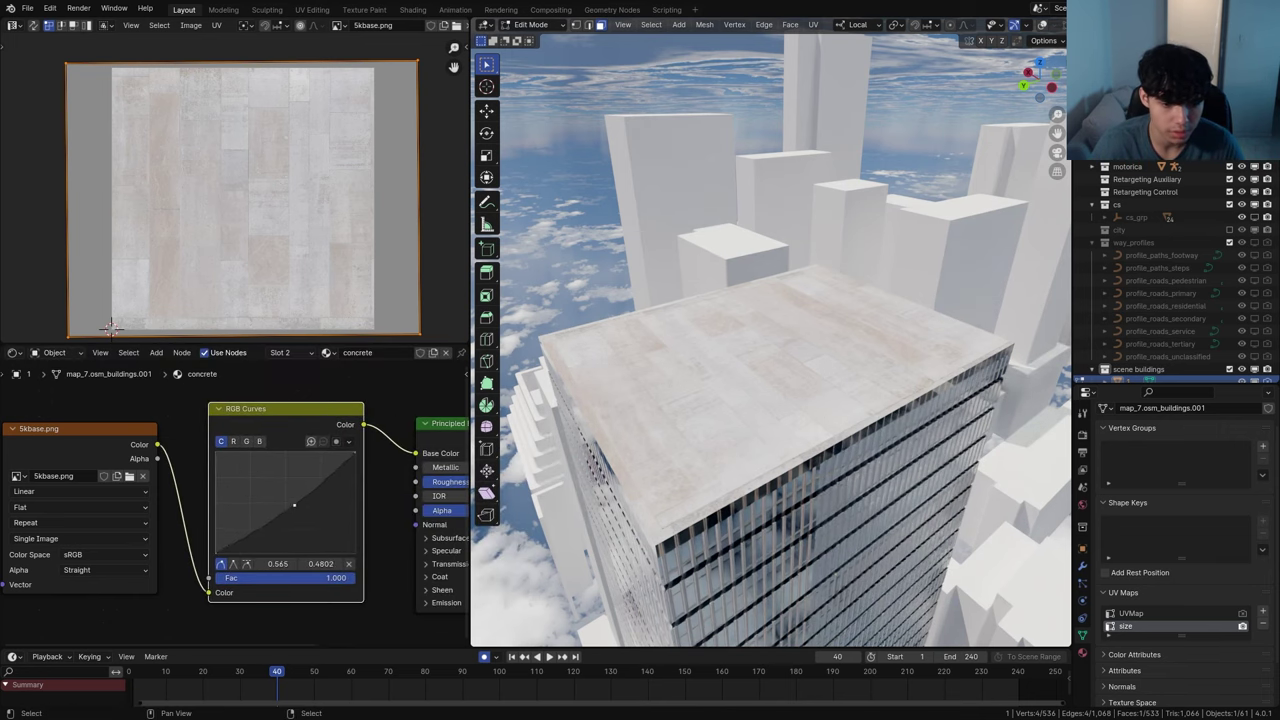
left_click_drag(314, 520, 321, 522)
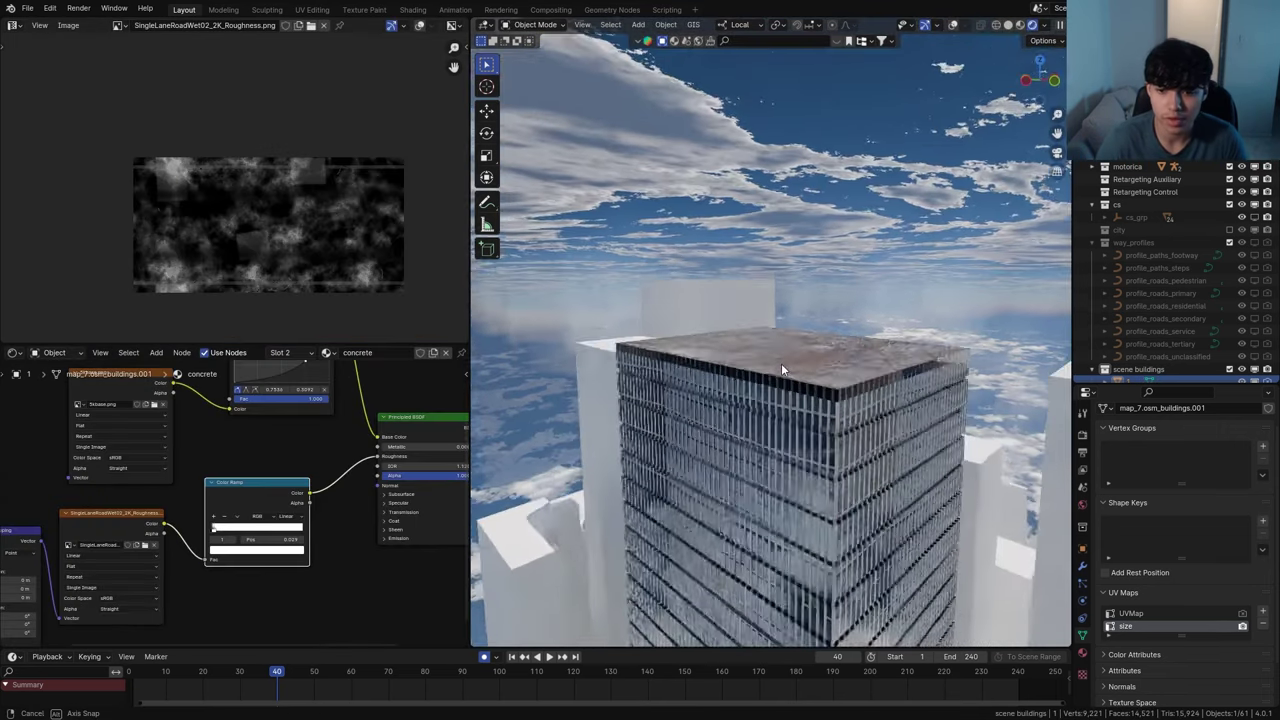
Add a Bump node to the concrete material
scroll(775, 344, "up", 7)
middle_click_drag(781, 366, 853, 446)
key("shift+a")
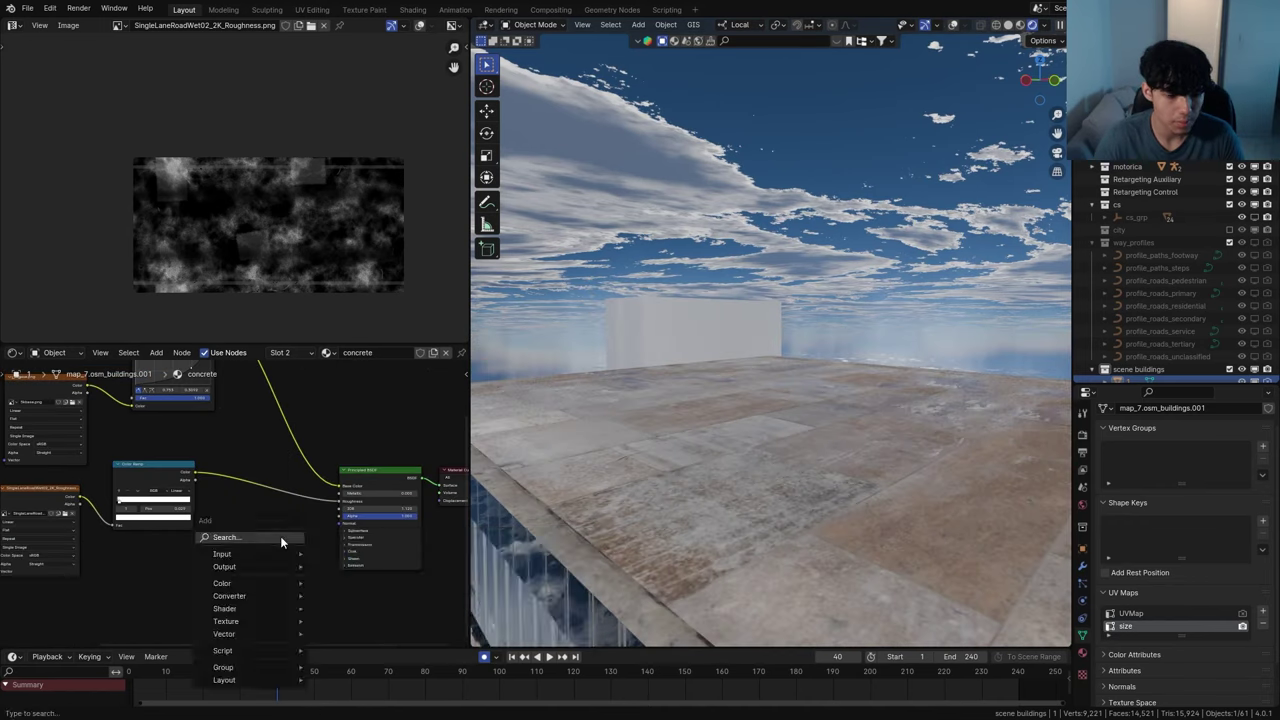
left_click(283, 538)
type("bum")
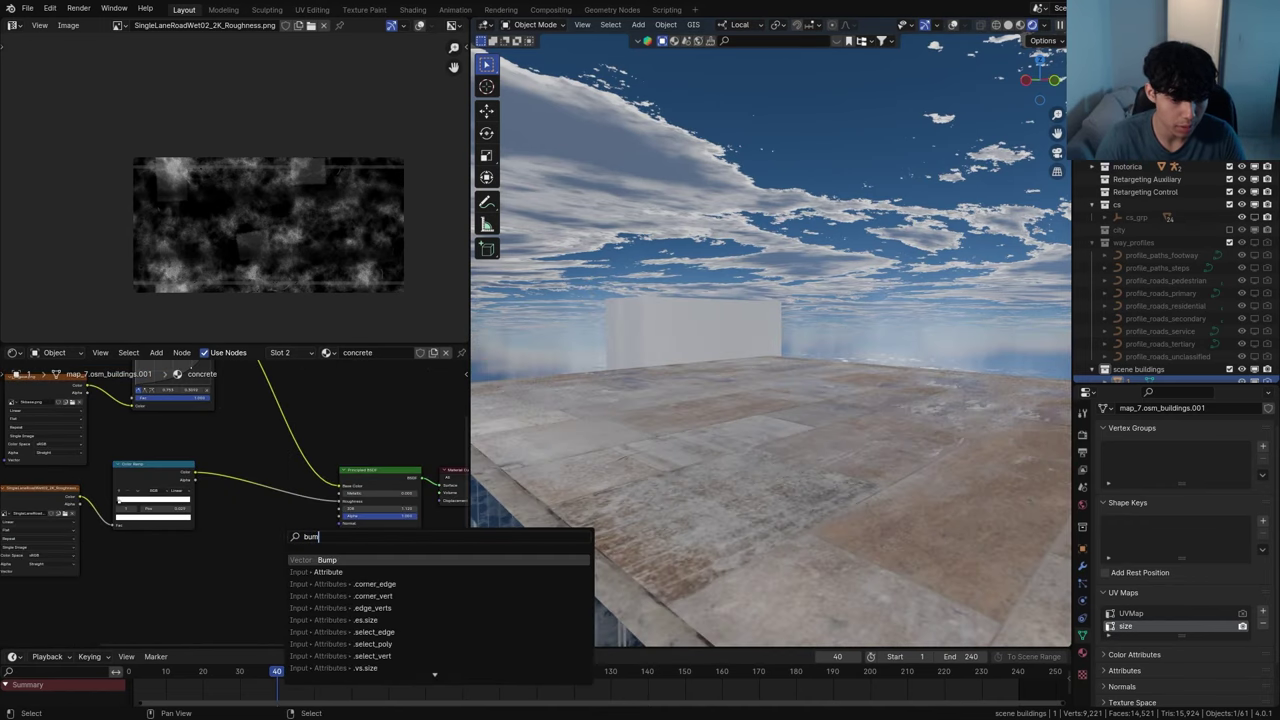
key("Return")
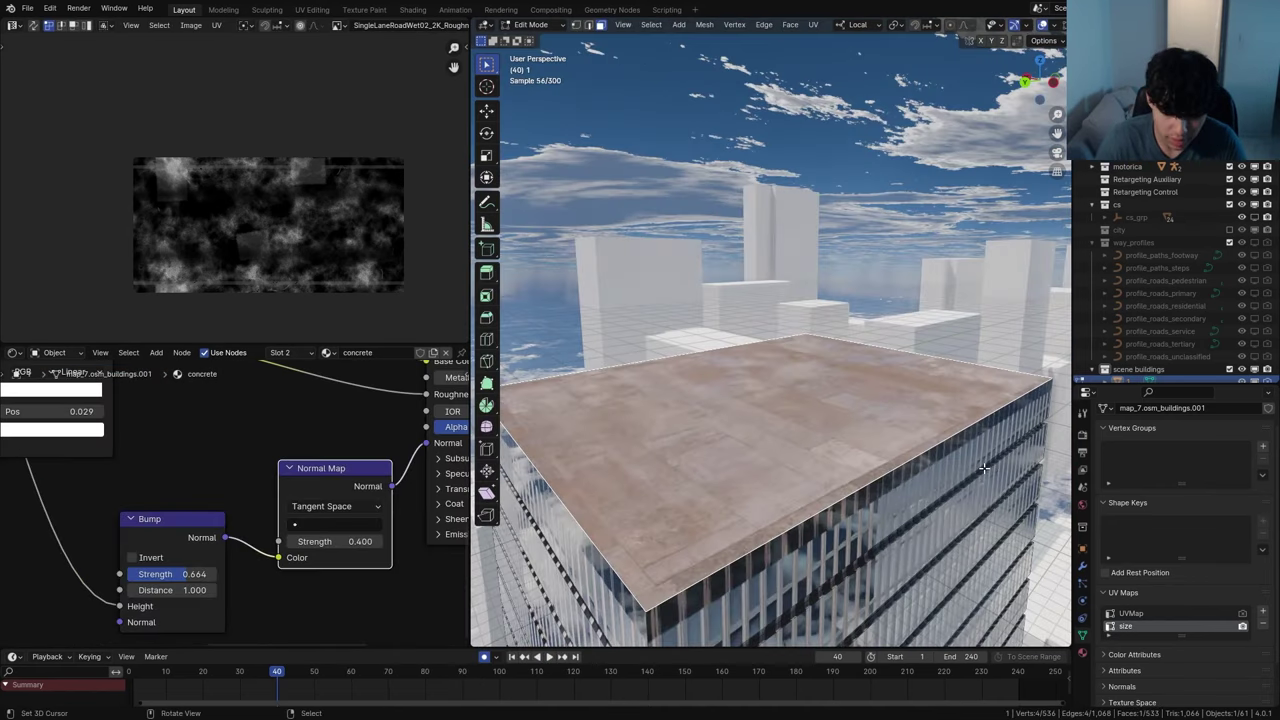
Inset the roof face by about 0.78 m to form a raised rim and unwrap the rim's inner walls
key("i")
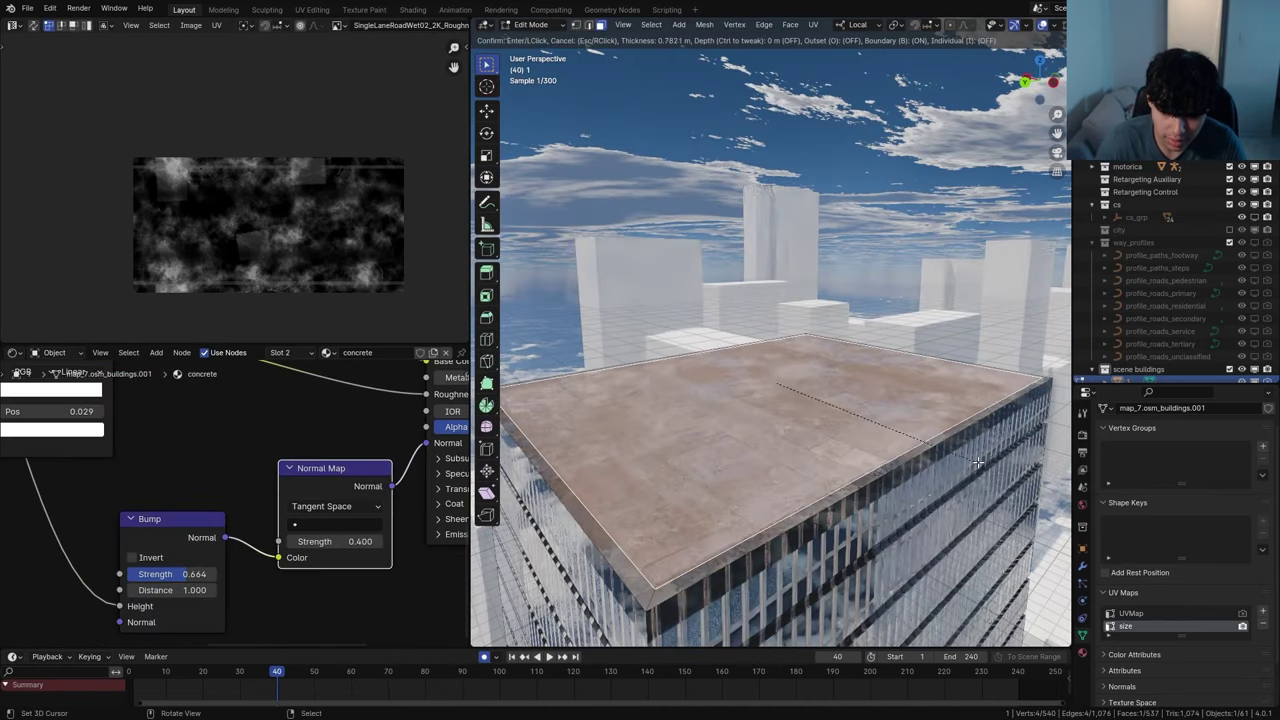
left_click(976, 460)
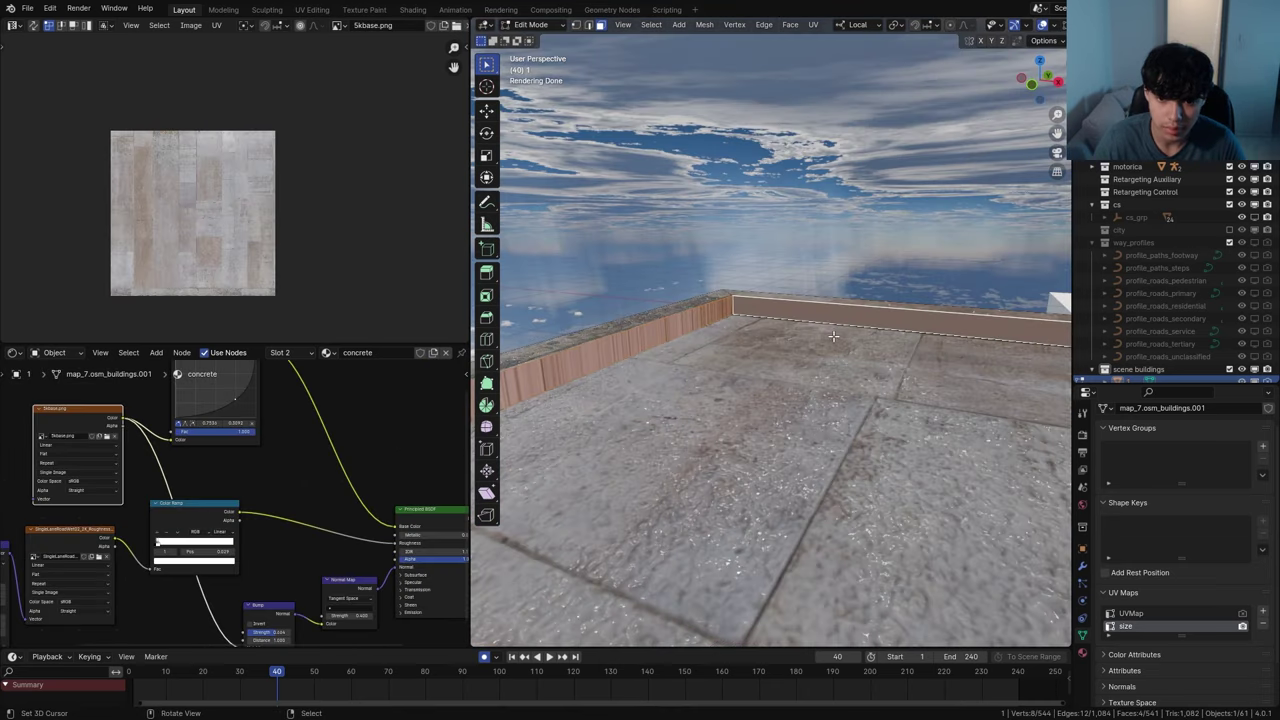
key("u")
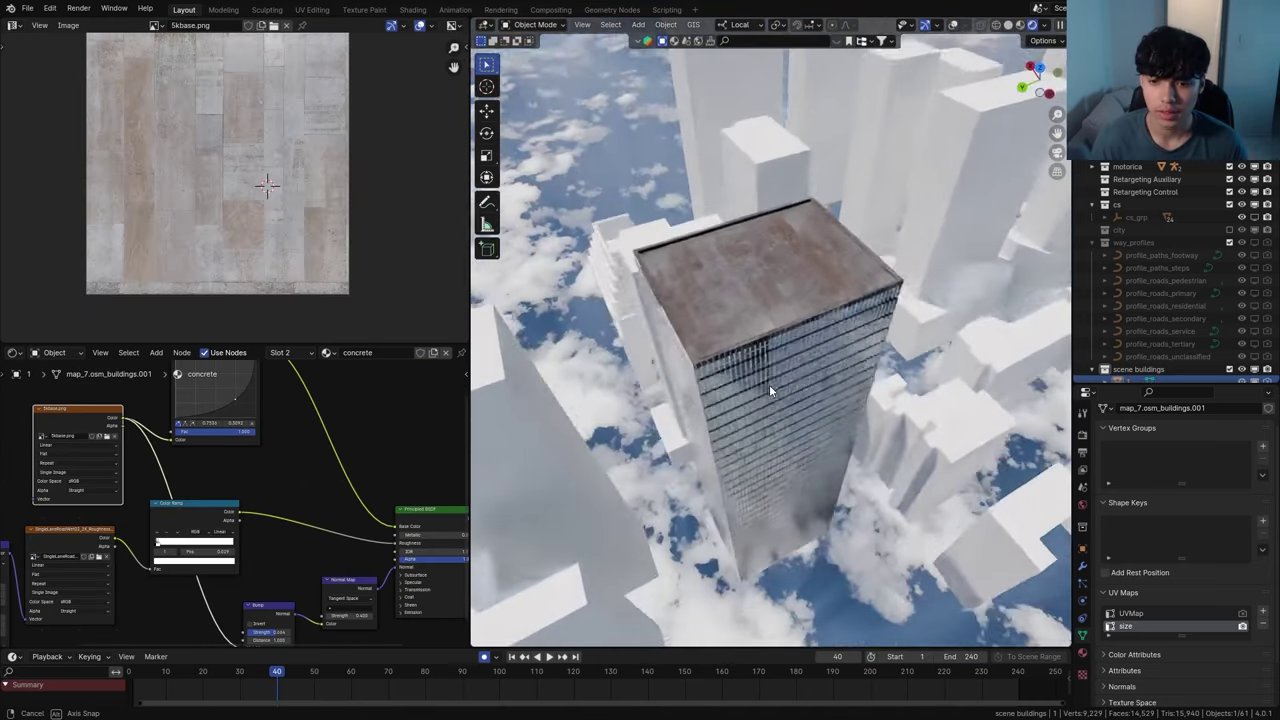
Examine the first textured building and the fully textured city block from street-facing, rooftop and overhead views
middle_click_drag(769, 384, 818, 349)
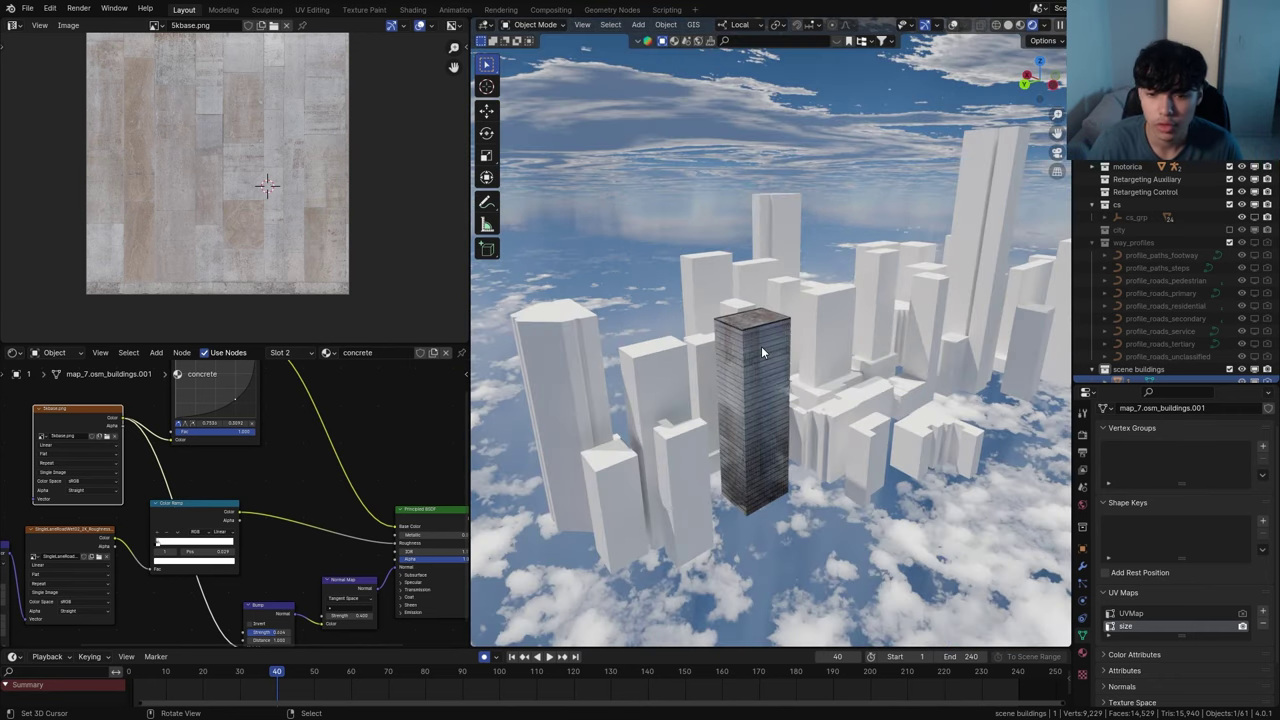
scroll(762, 350, "up", 5)
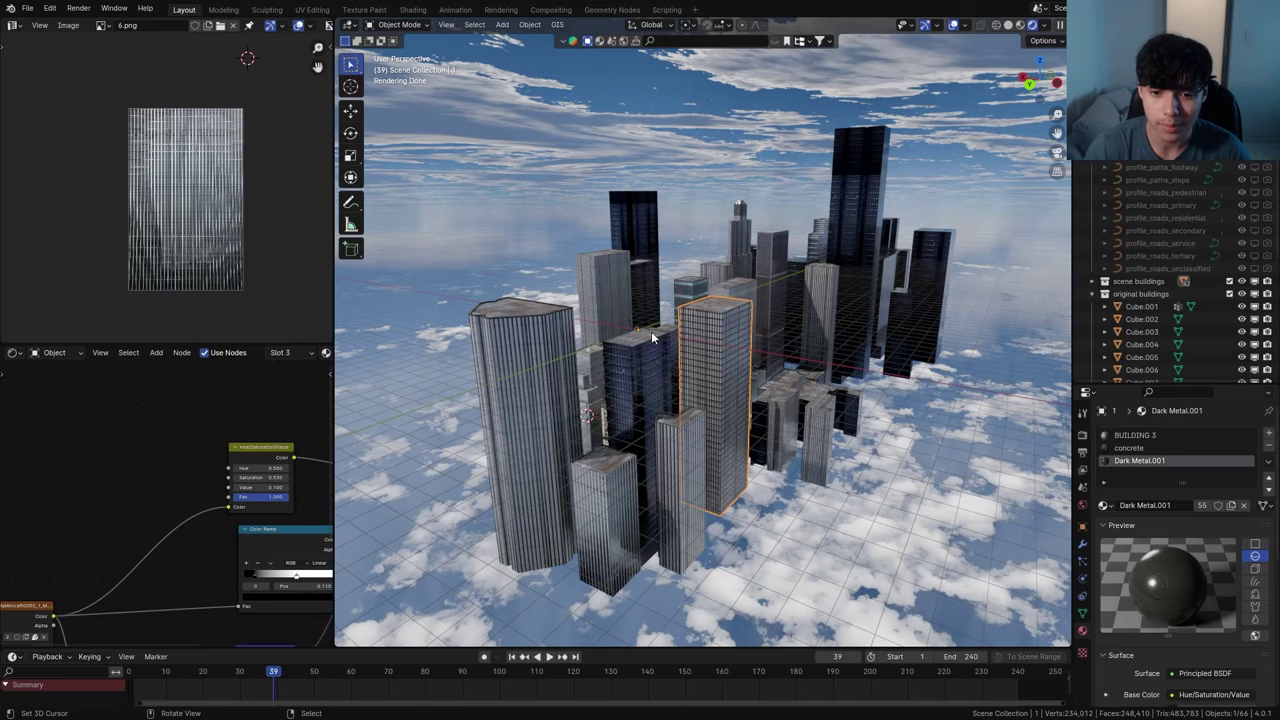
scroll(640, 336, "up", 8)
middle_click_drag(654, 324, 694, 320)
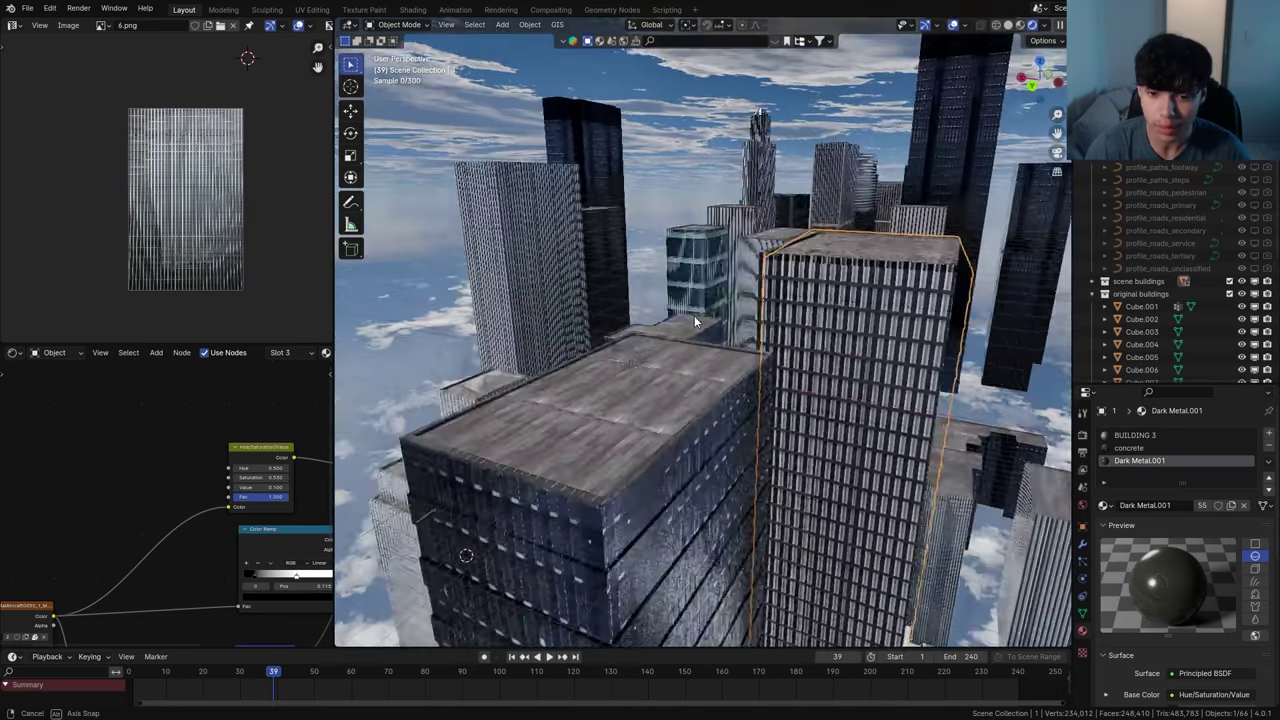
scroll(700, 330, "up", 4)
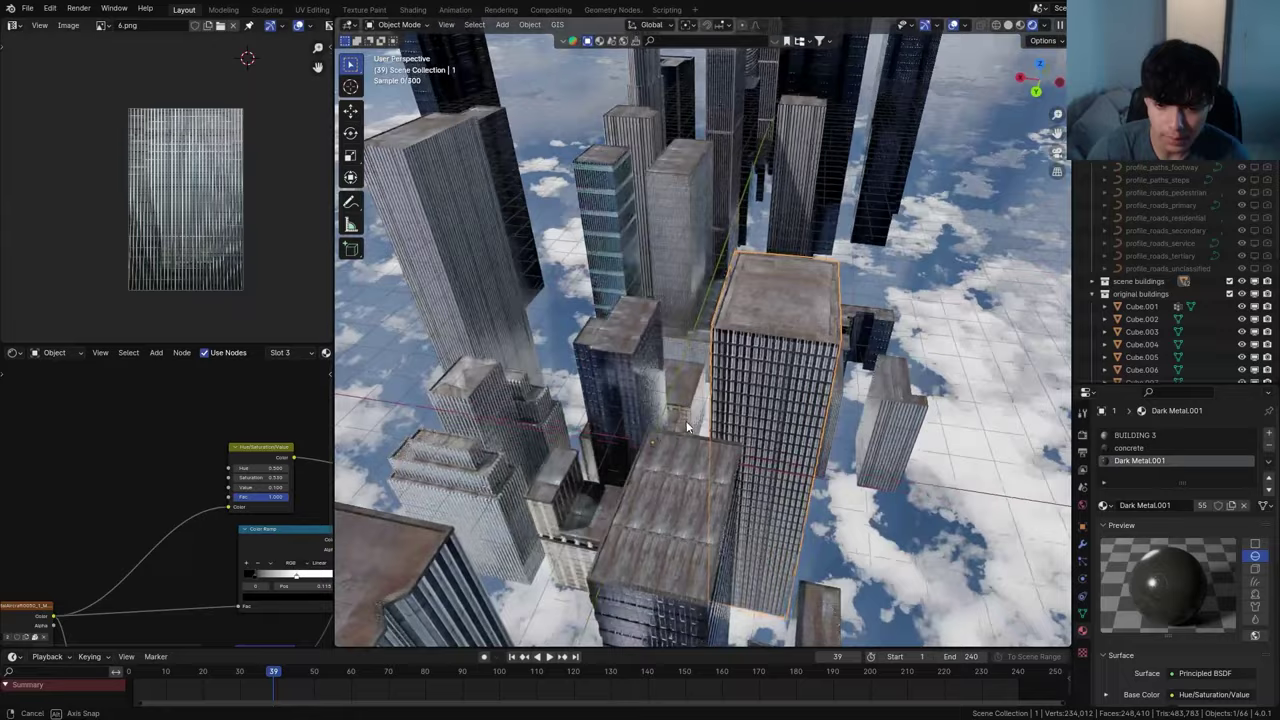
middle_click_drag(700, 385, 722, 449)
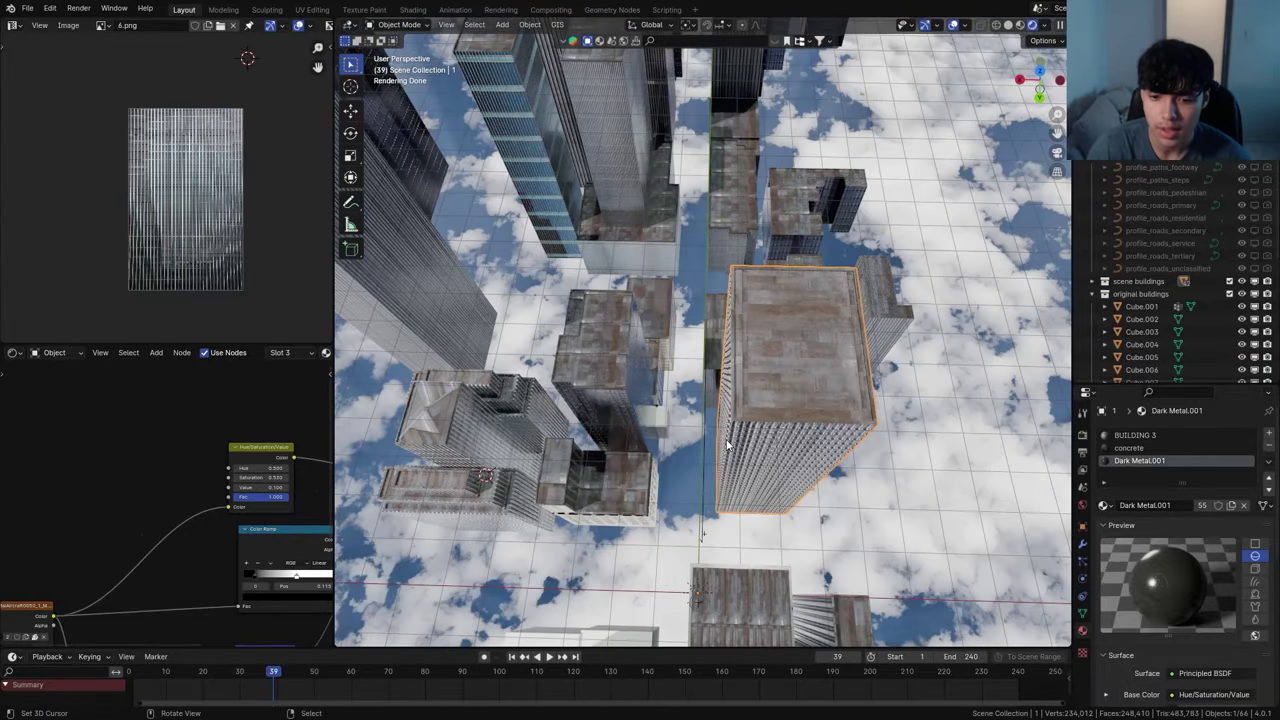
key("Delete")
middle_click_drag(728, 444, 800, 478)
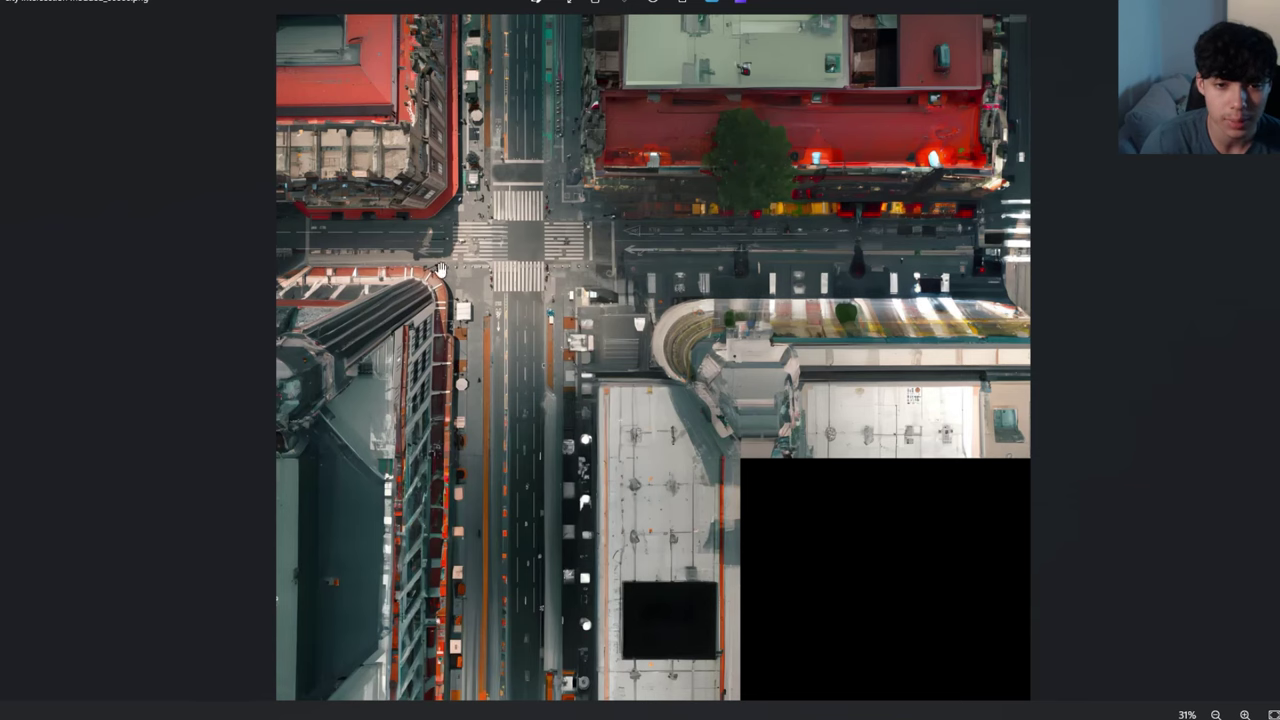
Inspect the generated top-down city intersection image in the image viewer, focusing on the crosswalks and surrounding roads
scroll(600, 279, "up", 1)
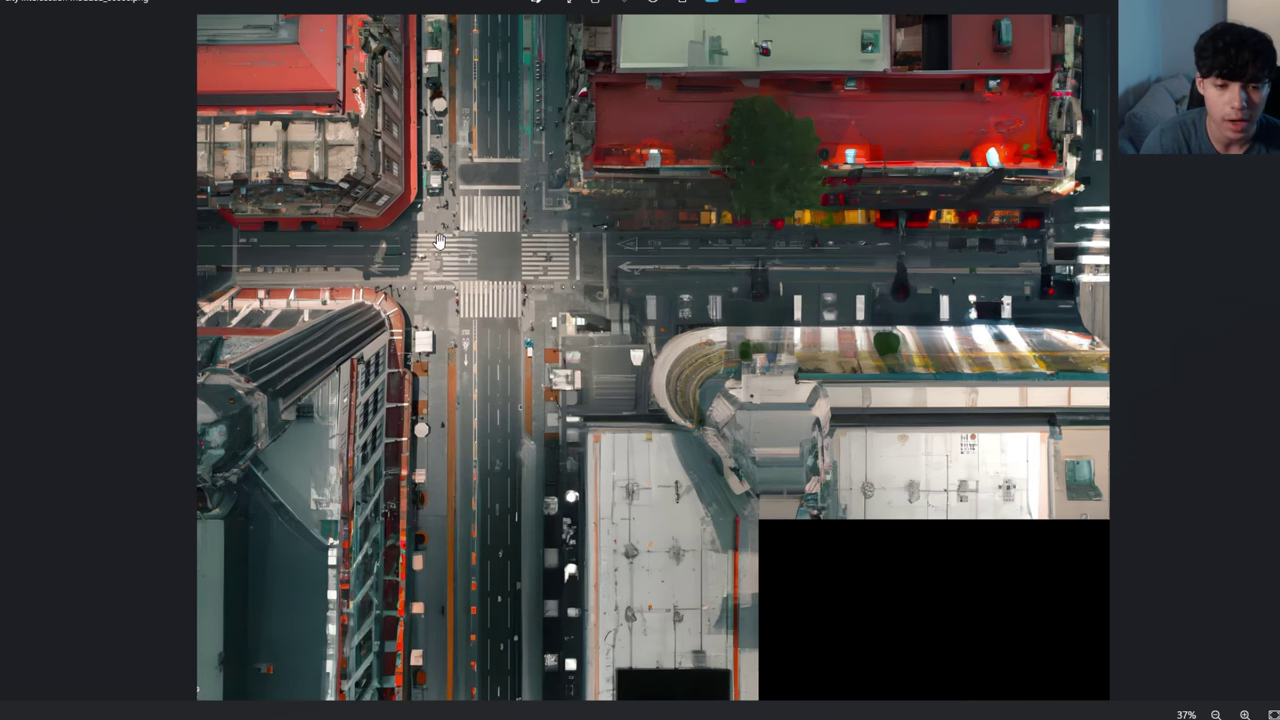
scroll(533, 266, "up", 1)
left_click_drag(512, 264, 510, 312)
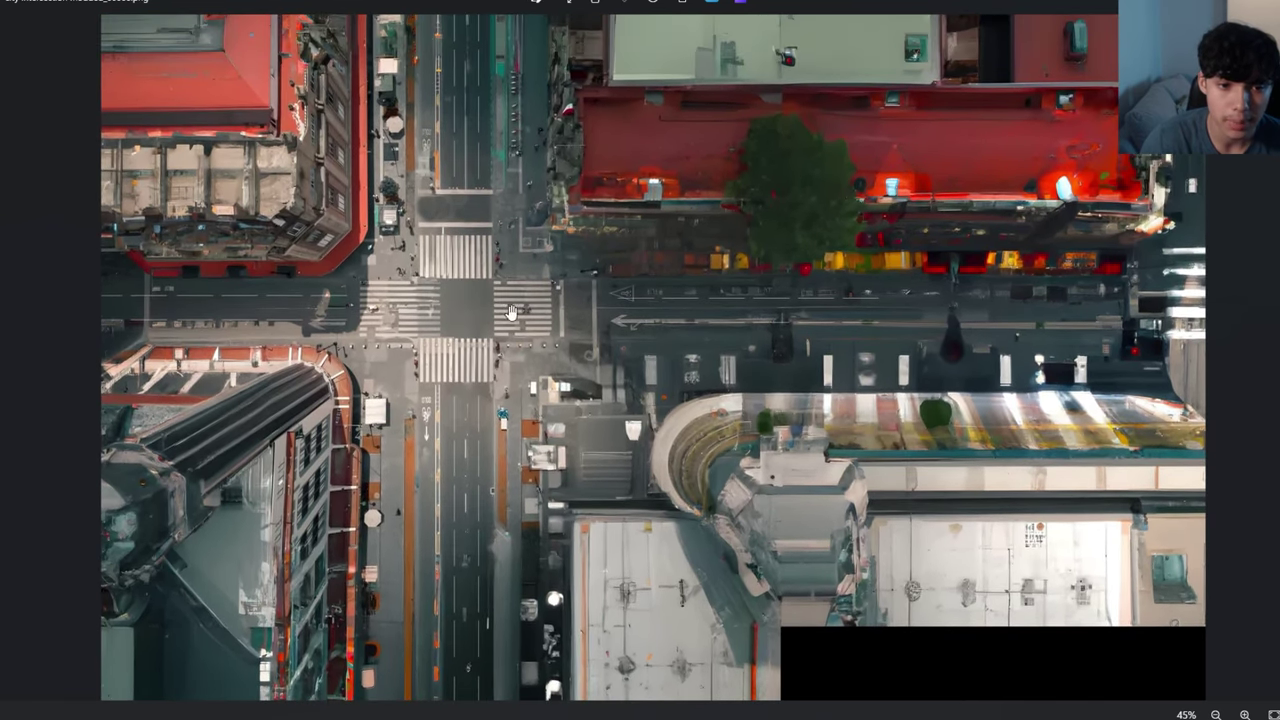
scroll(533, 338, "down", 2)
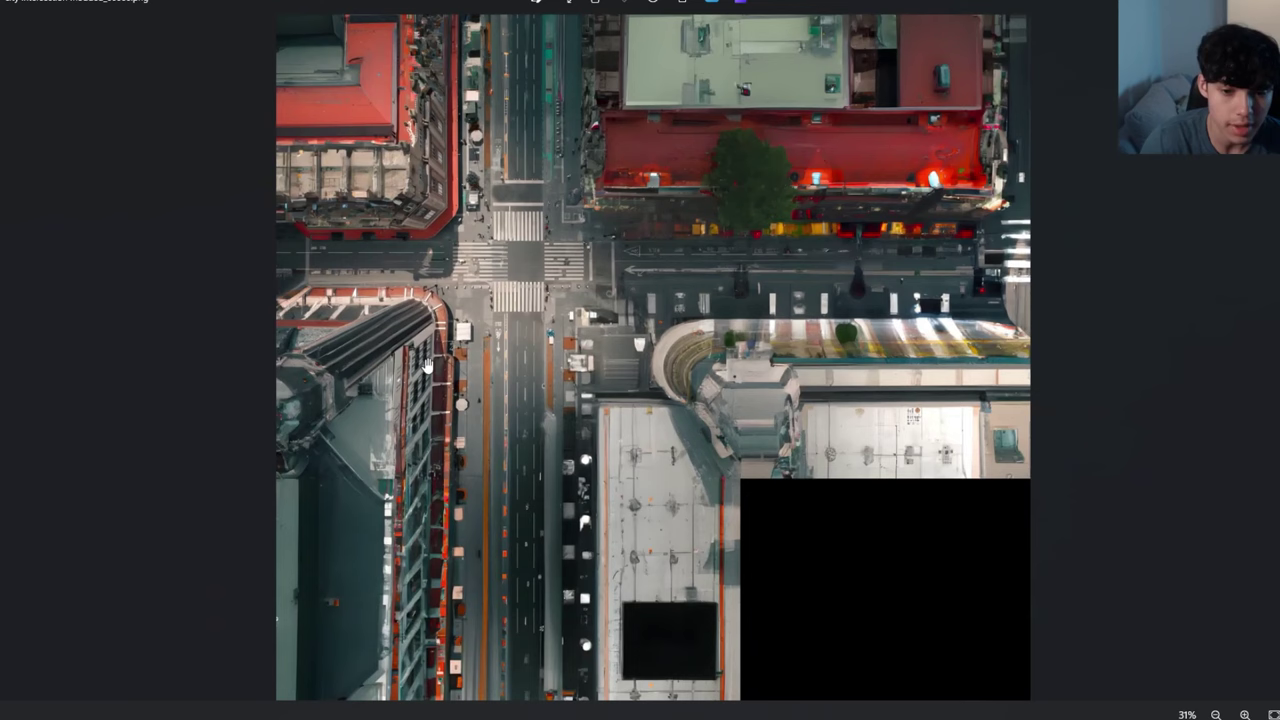
Compare the intersection's crosswalk area with the full street layout in the generated image
scroll(442, 322, "up", 1)
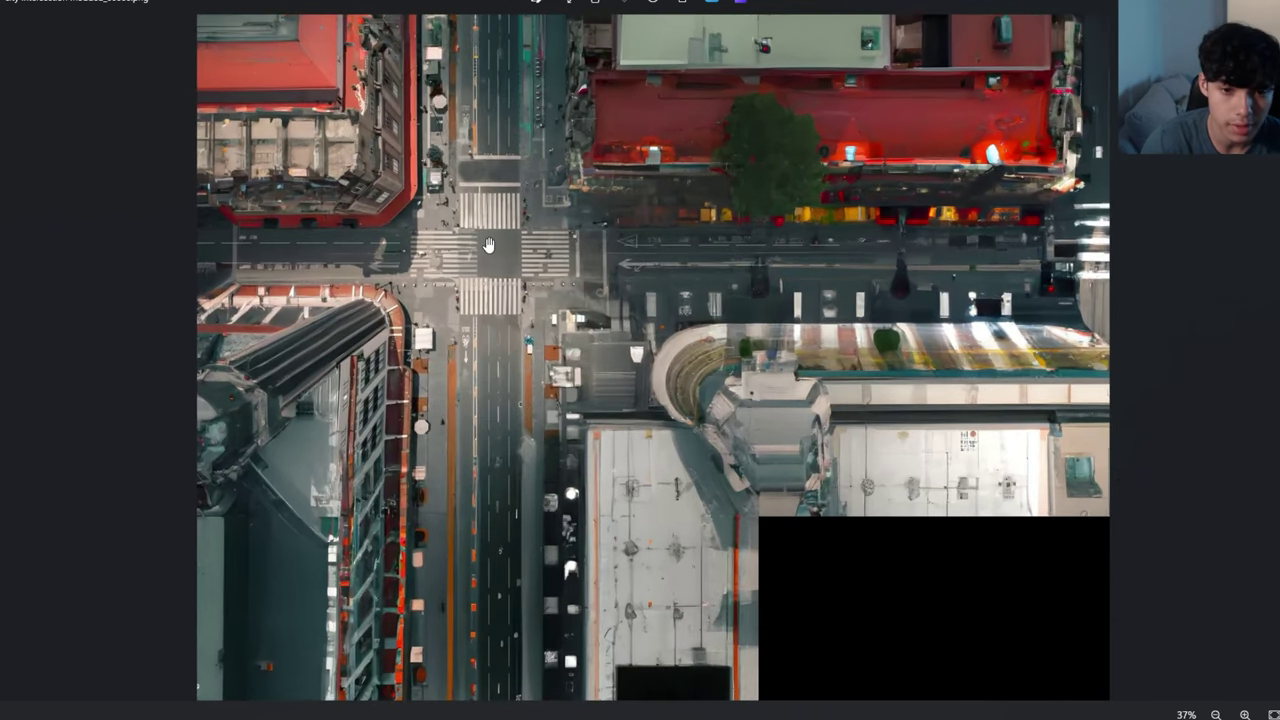
scroll(690, 434, "down", 1)
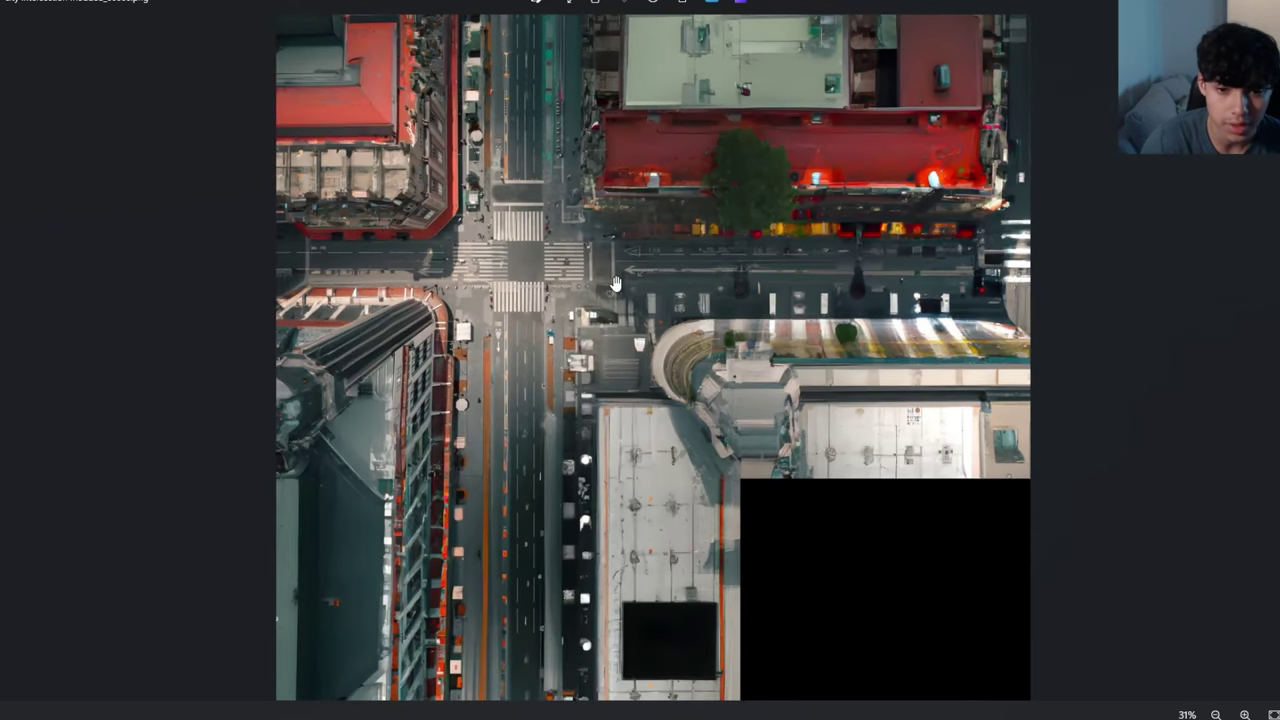
scroll(615, 285, "up", 2)
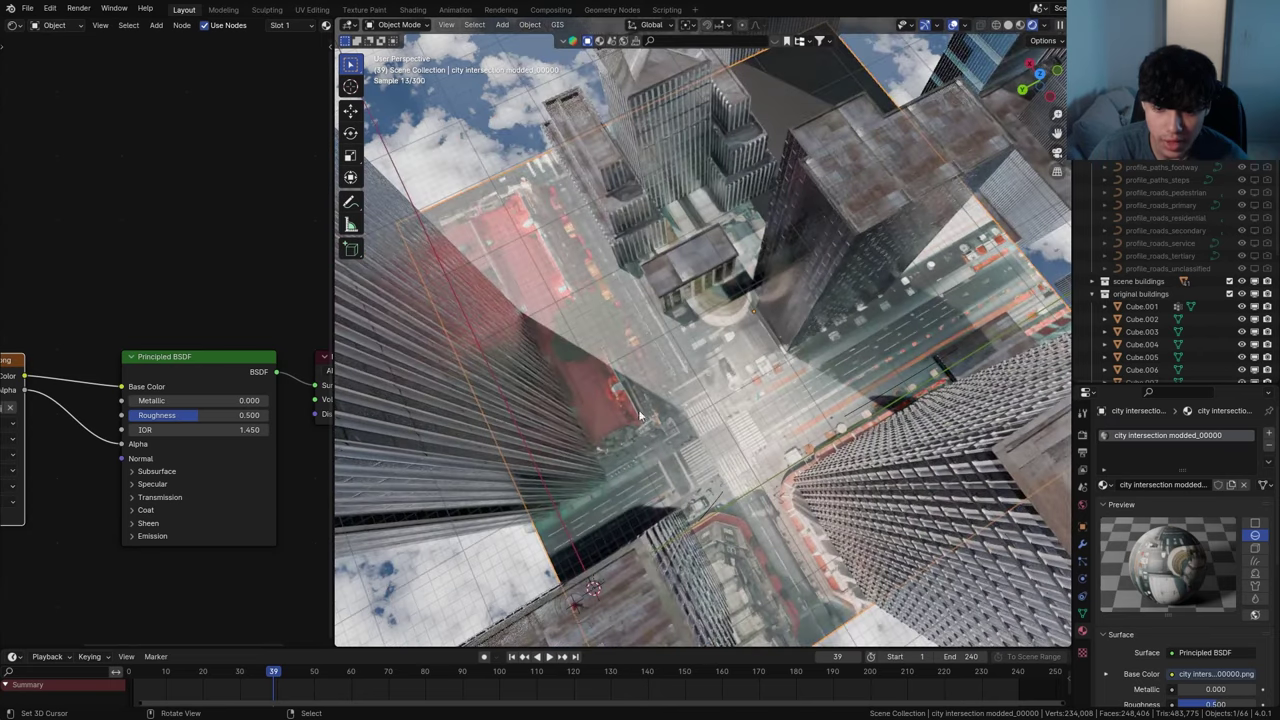
Duplicate the city intersection ground plane and move the copy about 6.73 m along Y to extend the streets
scroll(93, 370, "down", 2)
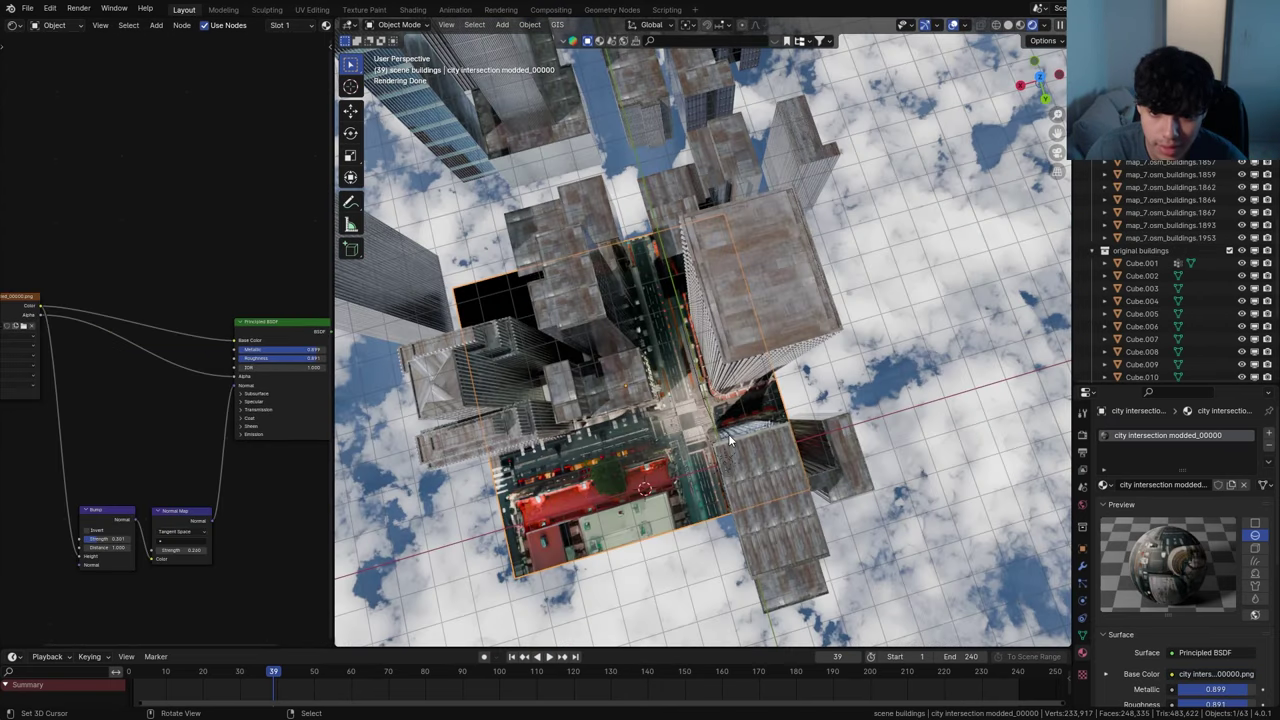
key("shift+d")
key("y")
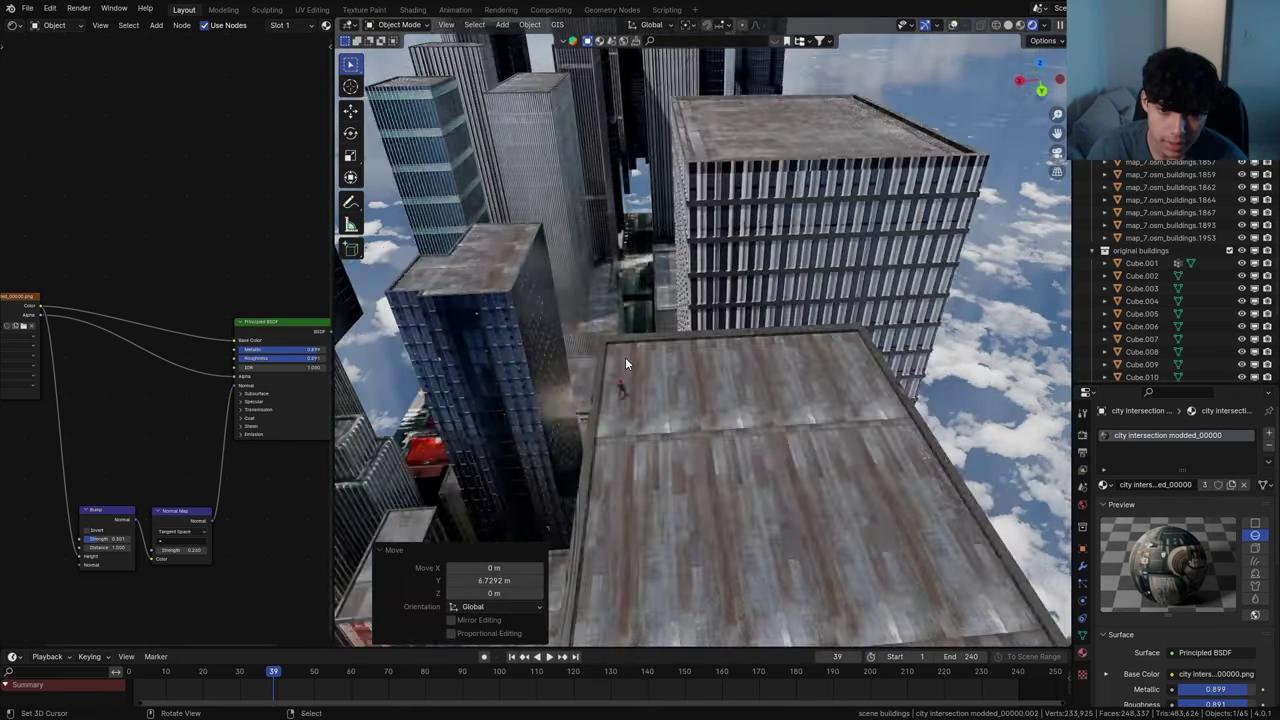
scroll(626, 345, "up", 5)
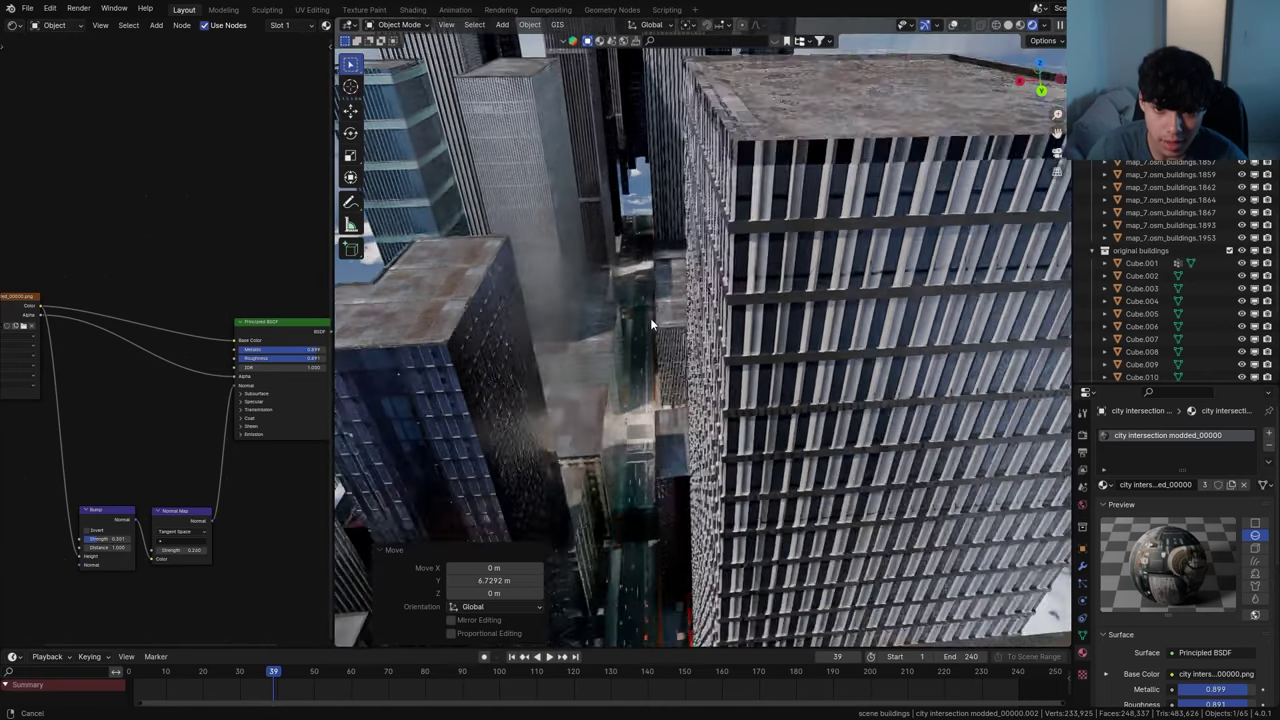
middle_click_drag(650, 318, 740, 450)
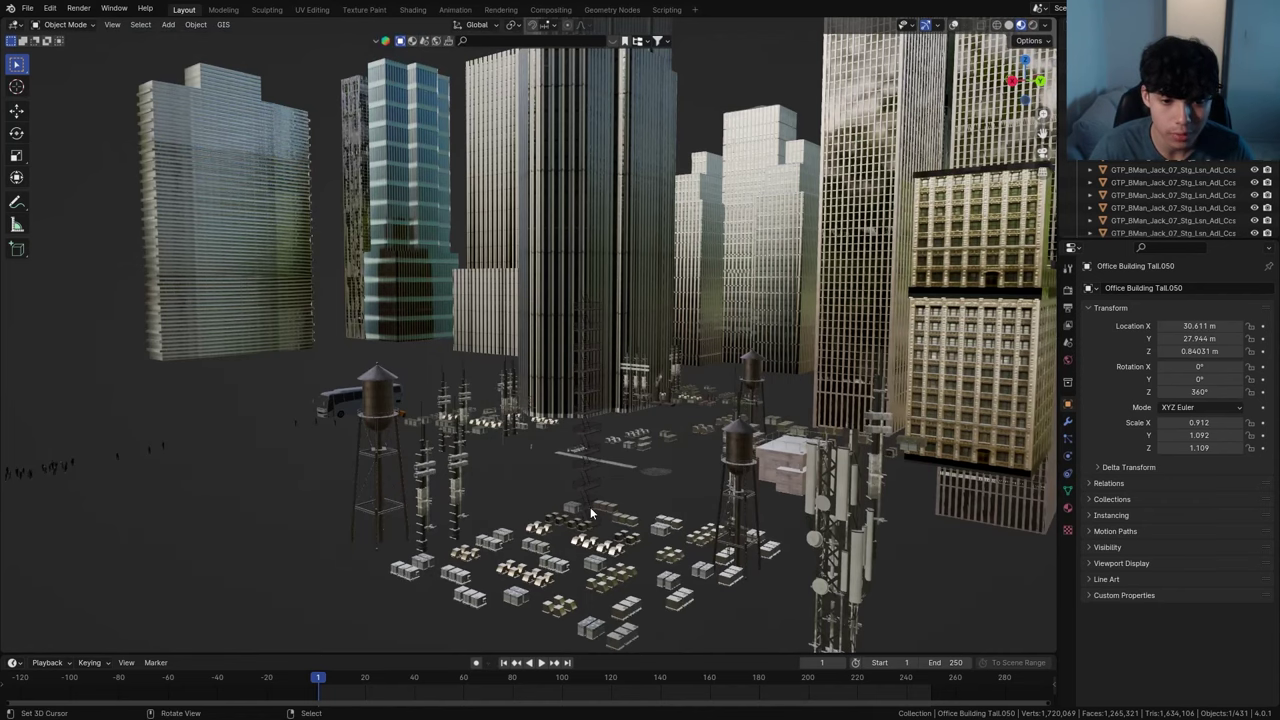
Switch to the city asset scene and examine its water towers, antennas, rooftop units, vehicles and office buildings
scroll(600, 460, "up", 3)
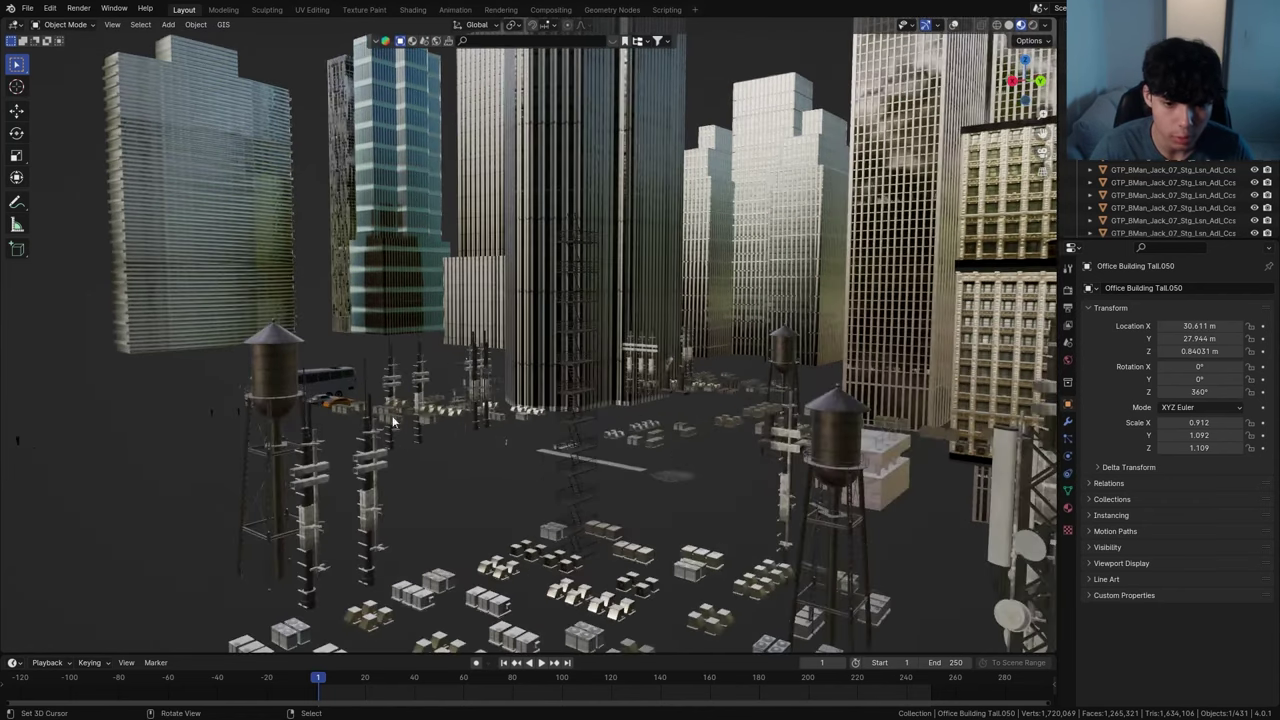
middle_click_drag(426, 396, 500, 471, "shift")
middle_click_drag(442, 442, 428, 488)
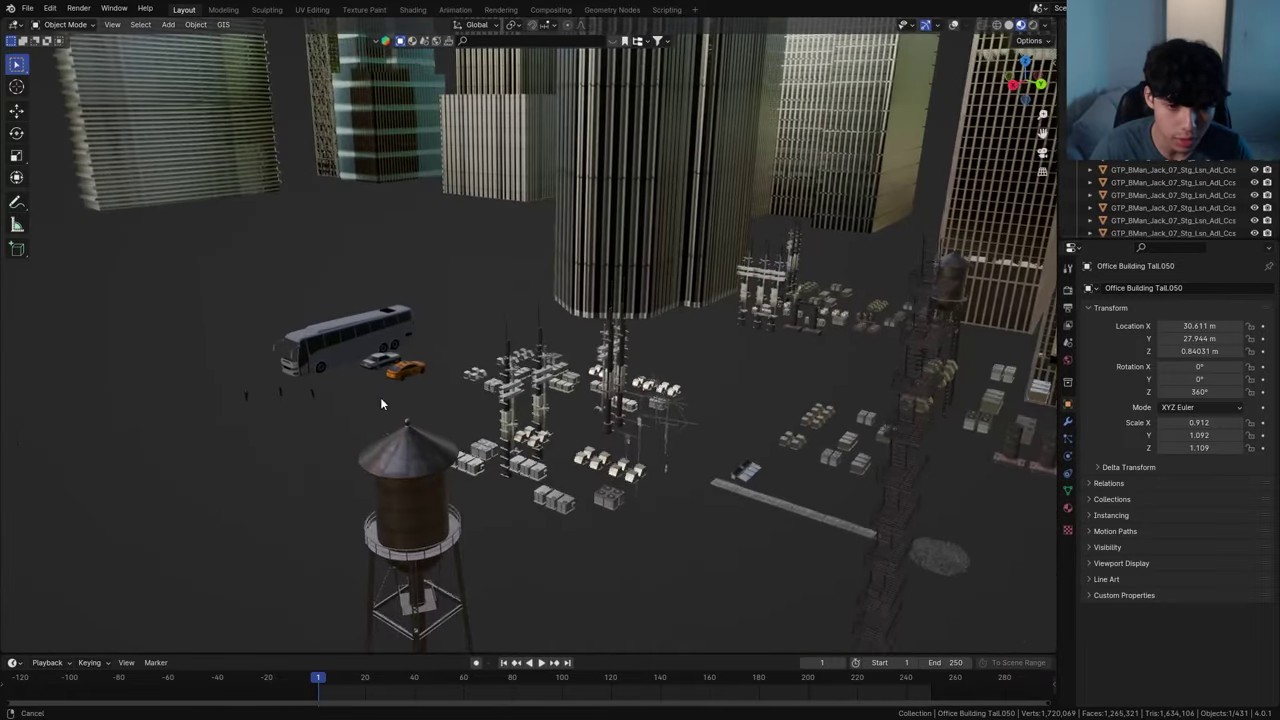
middle_click_drag(380, 330, 577, 443, "shift")
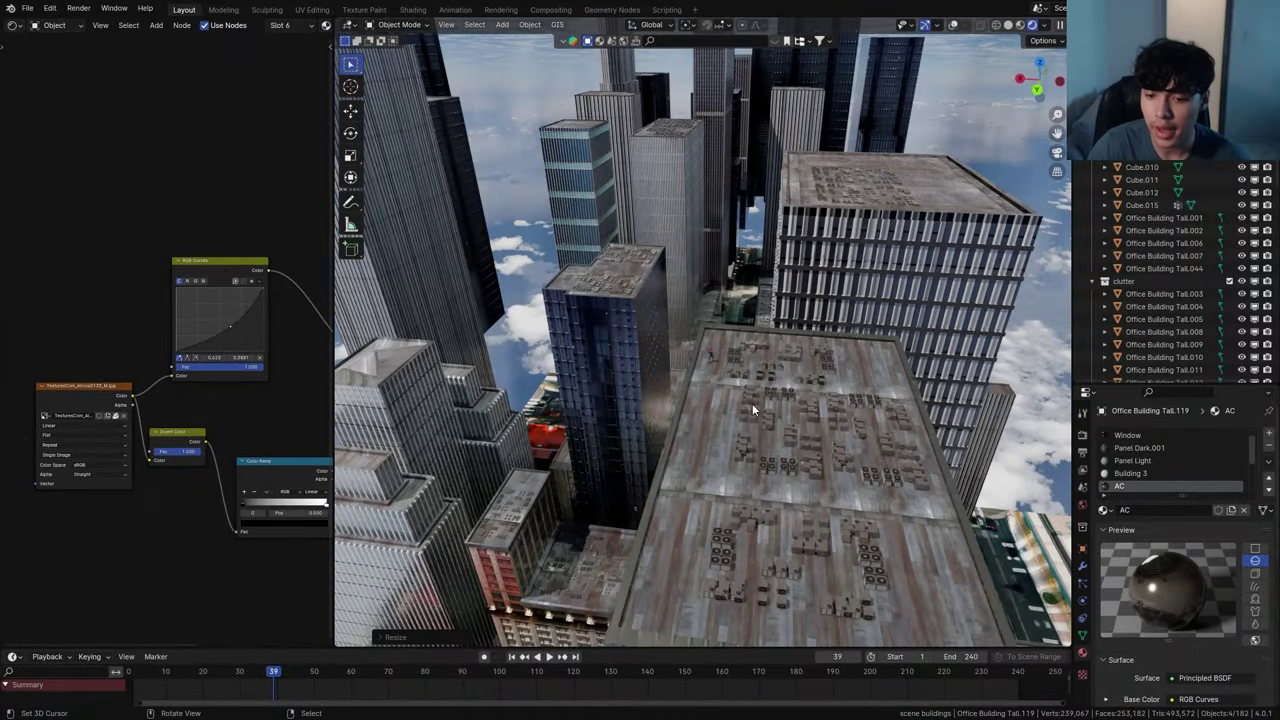
Examine the air-conditioning units spread over the main building's roof and the neighbouring rooftops
scroll(753, 410, "up", 8)
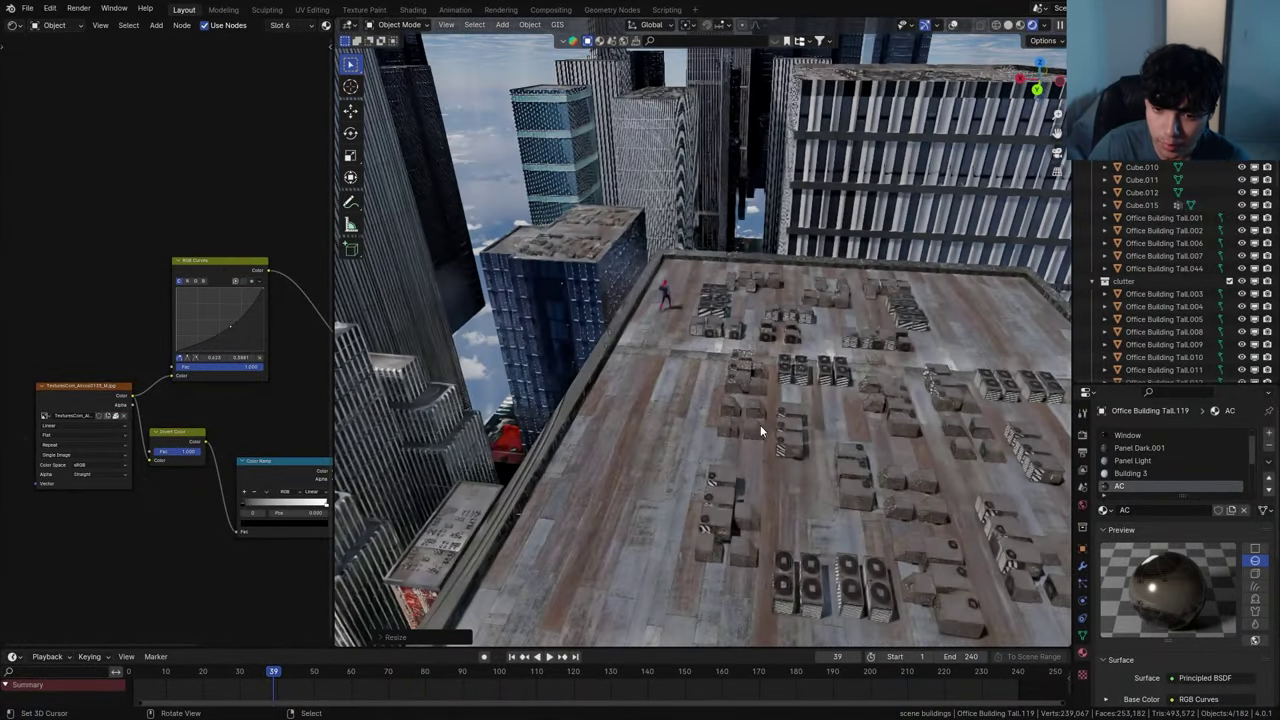
middle_click_drag(780, 300, 745, 366, "shift")
scroll(740, 368, "down", 6)
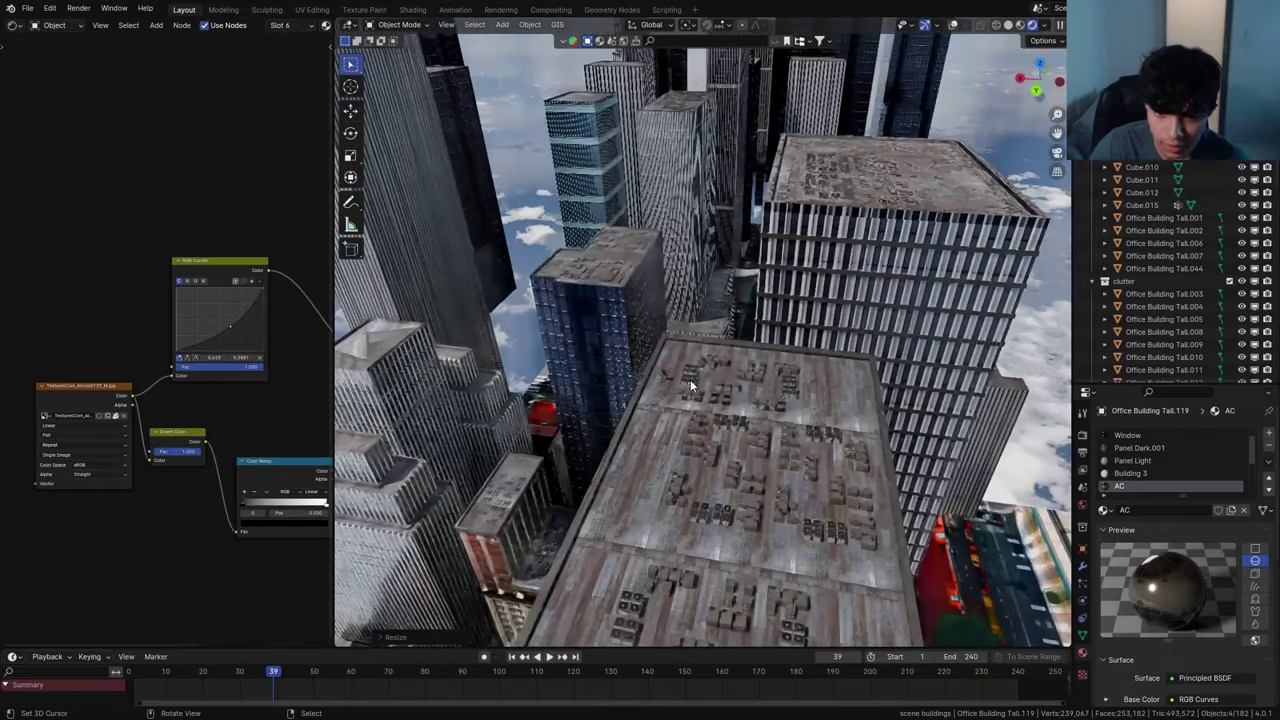
middle_click_drag(692, 290, 690, 360)
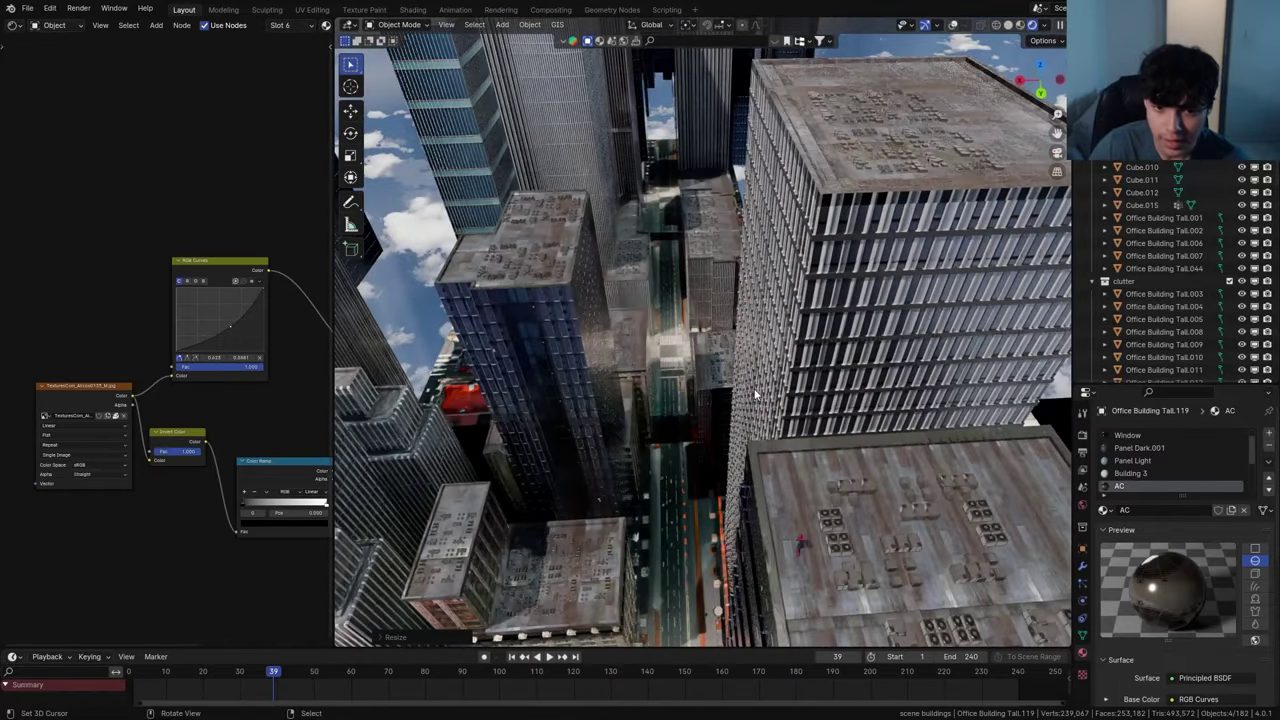
middle_click_drag(755, 395, 753, 378)
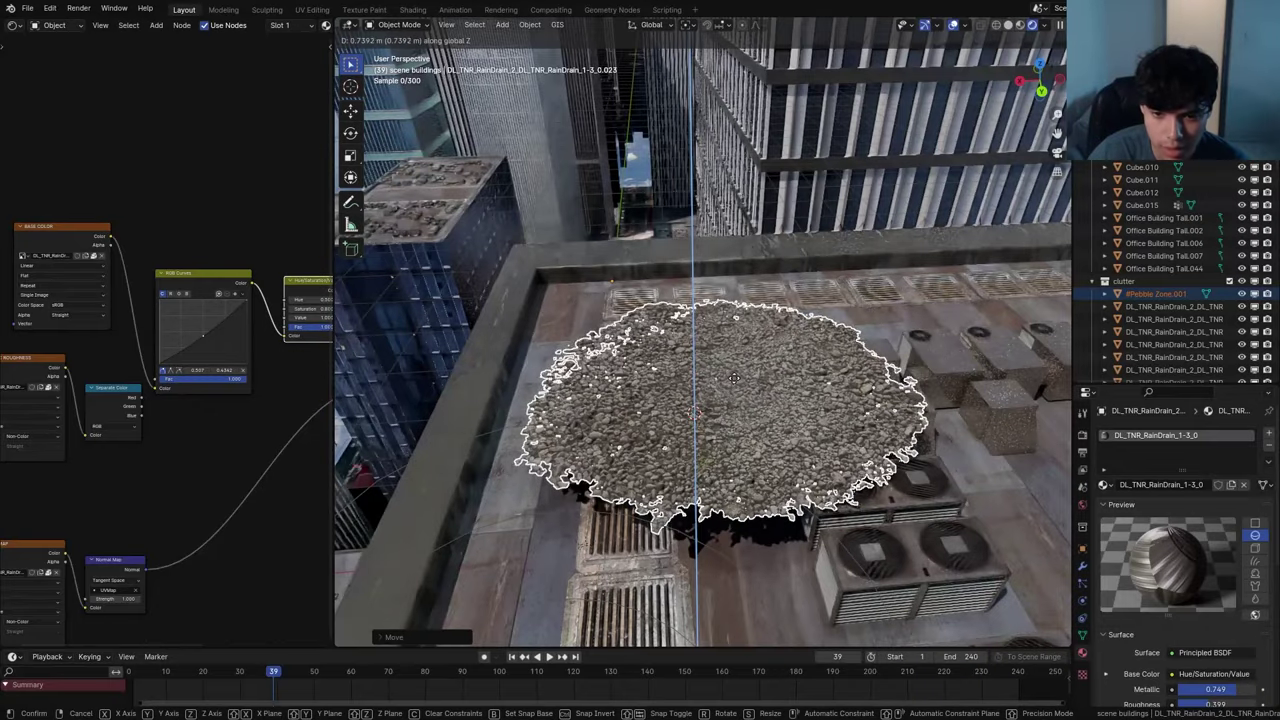
Lower the pebble patch onto the rooftop surface and shift it along X over the drain grates
left_click(735, 378)
scroll(718, 412, "up", 3)
key("g")
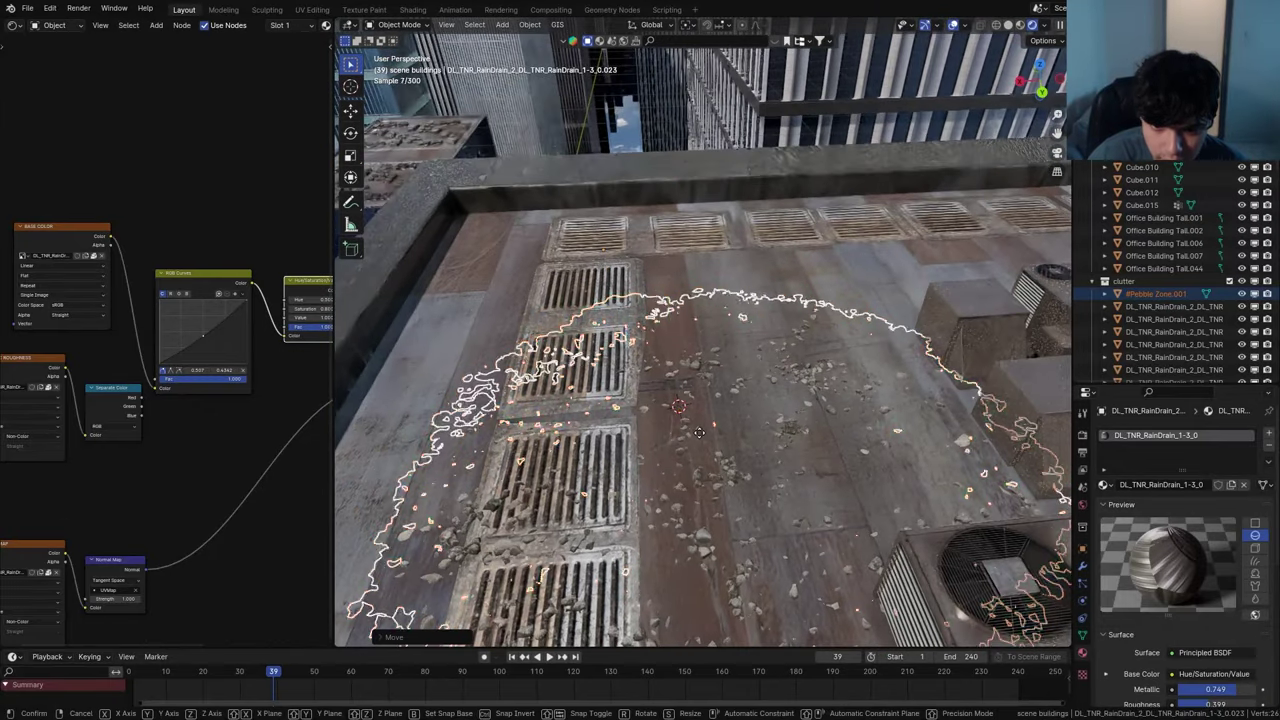
key("x")
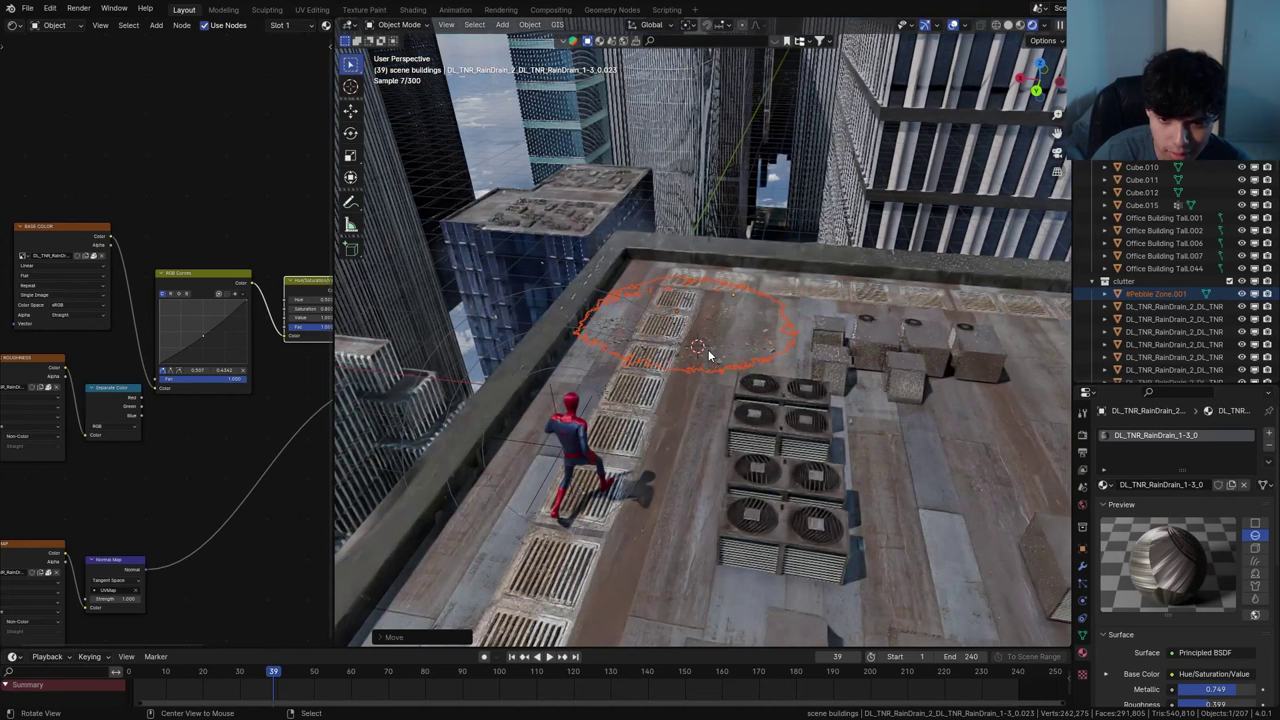
Make a linked duplicate of the pebble patch around the standing character and rotate it about the Z axis
key("alt+d")
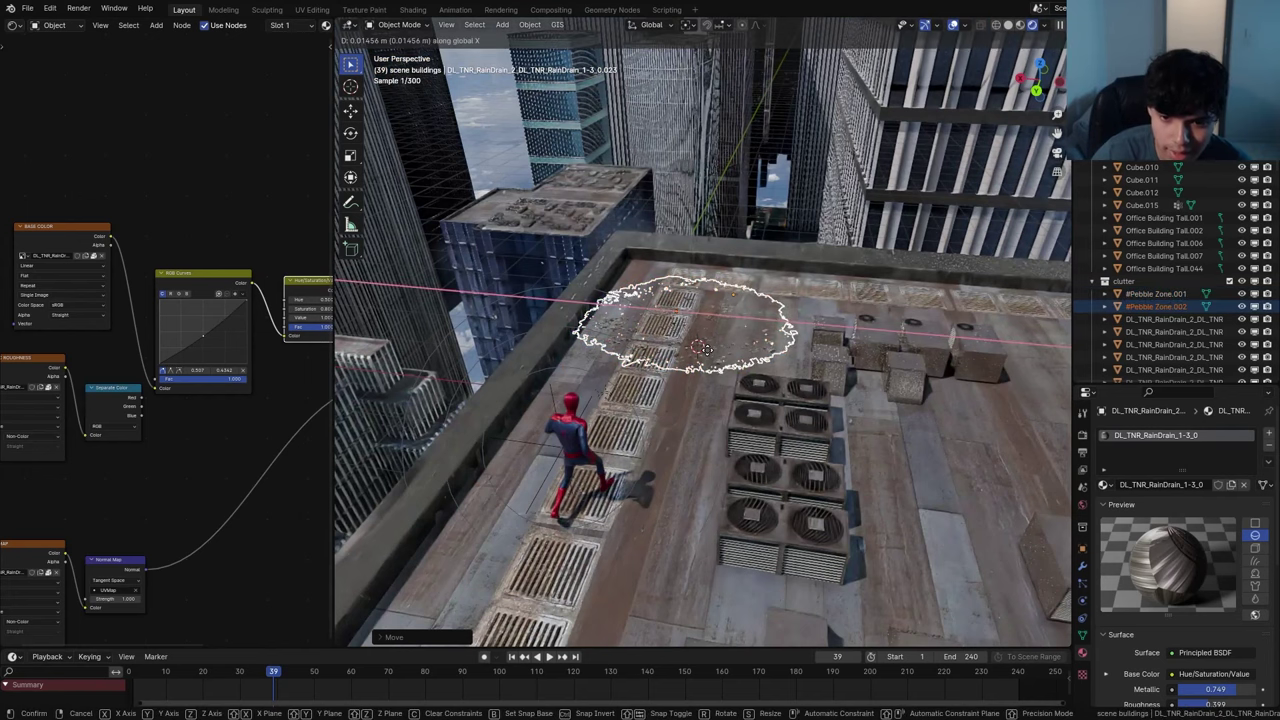
left_click(614, 490)
key("r")
key("z")
left_click(650, 468)
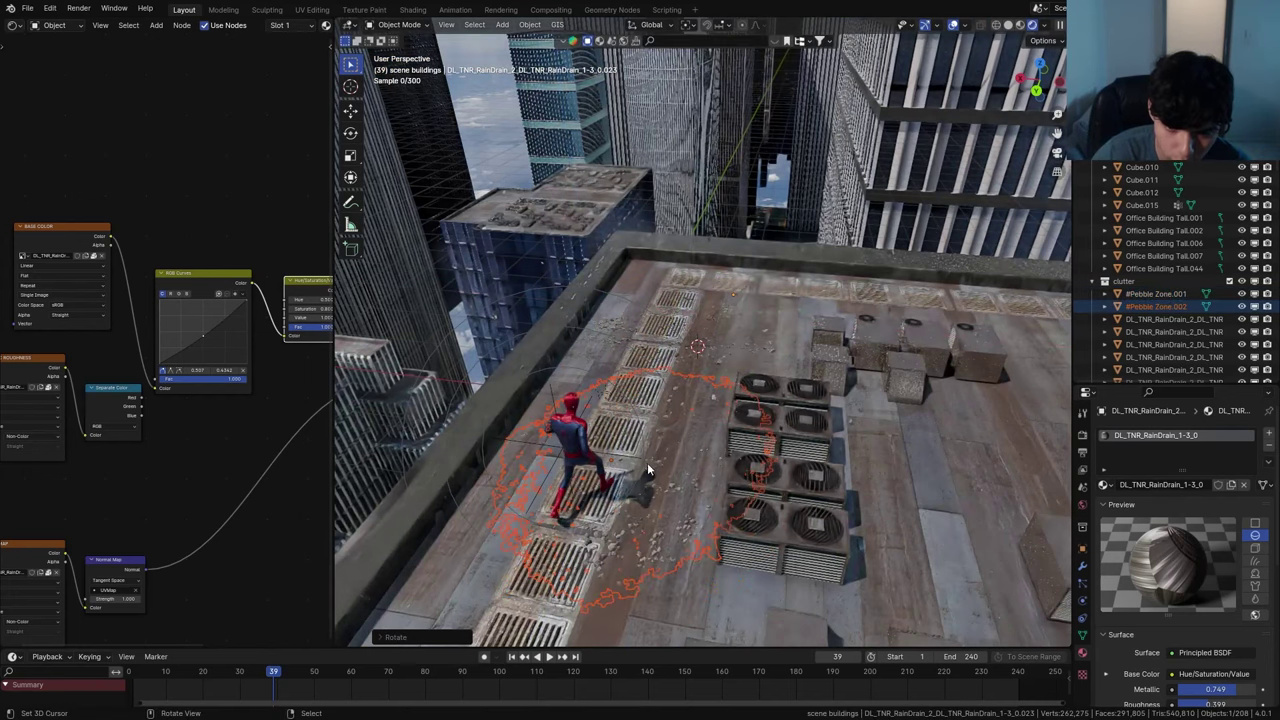
scroll(597, 472, "up", 5)
middle_click_drag(597, 500, 583, 453)
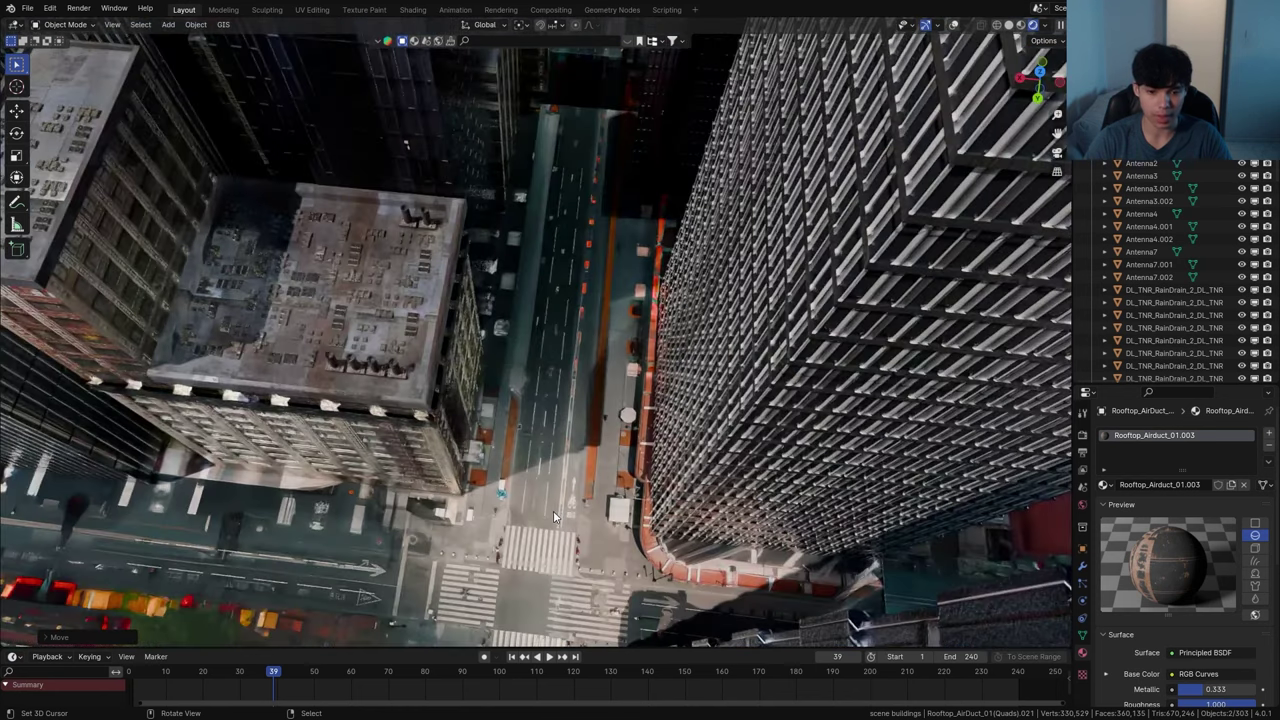
Examine the street intersection from above, including the taxis, crowds and trees, and the surrounding skyscraper block
scroll(553, 510, "up", 2)
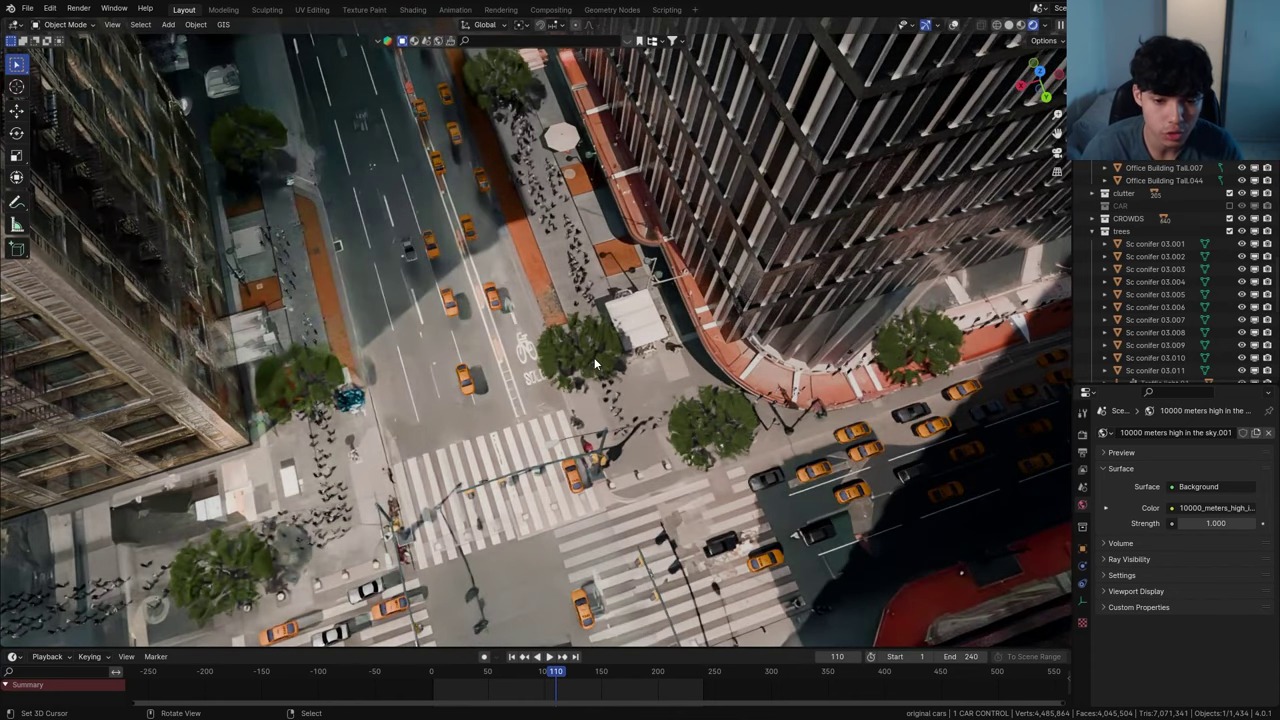
middle_click_drag(588, 470, 636, 398)
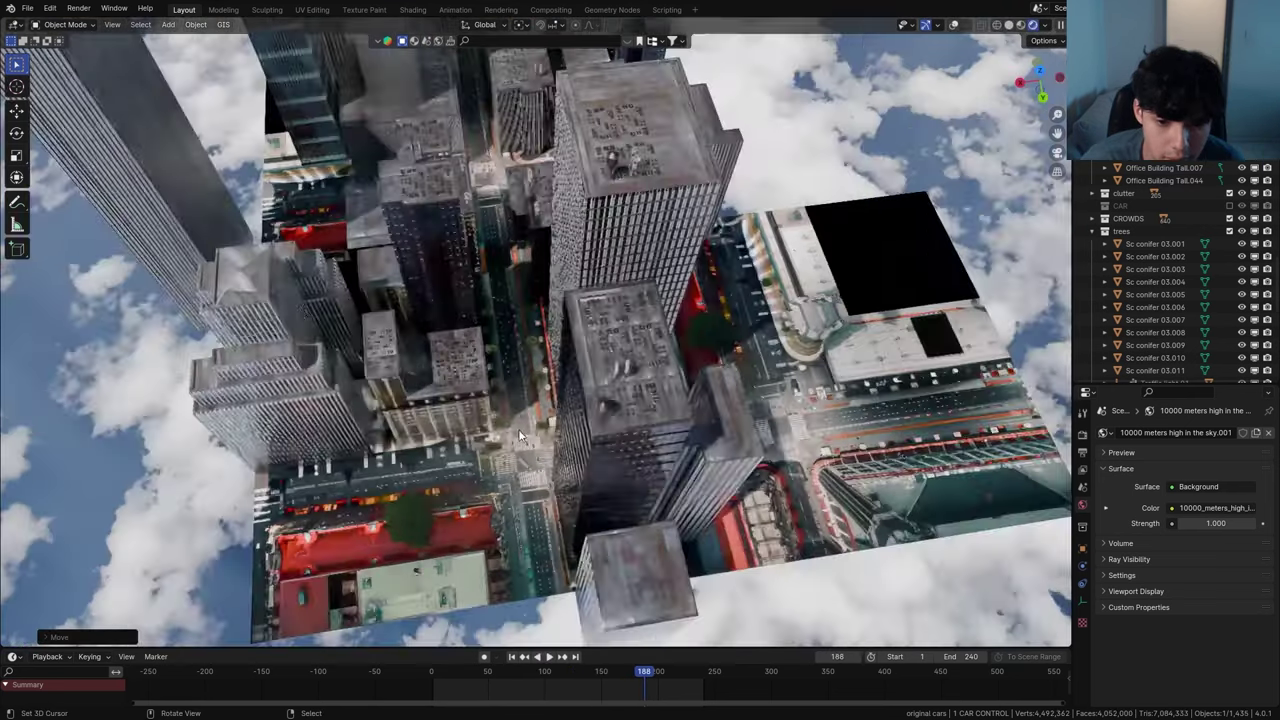
scroll(519, 435, "up", 5)
middle_click_drag(567, 375, 575, 408)
scroll(575, 408, "down", 2)
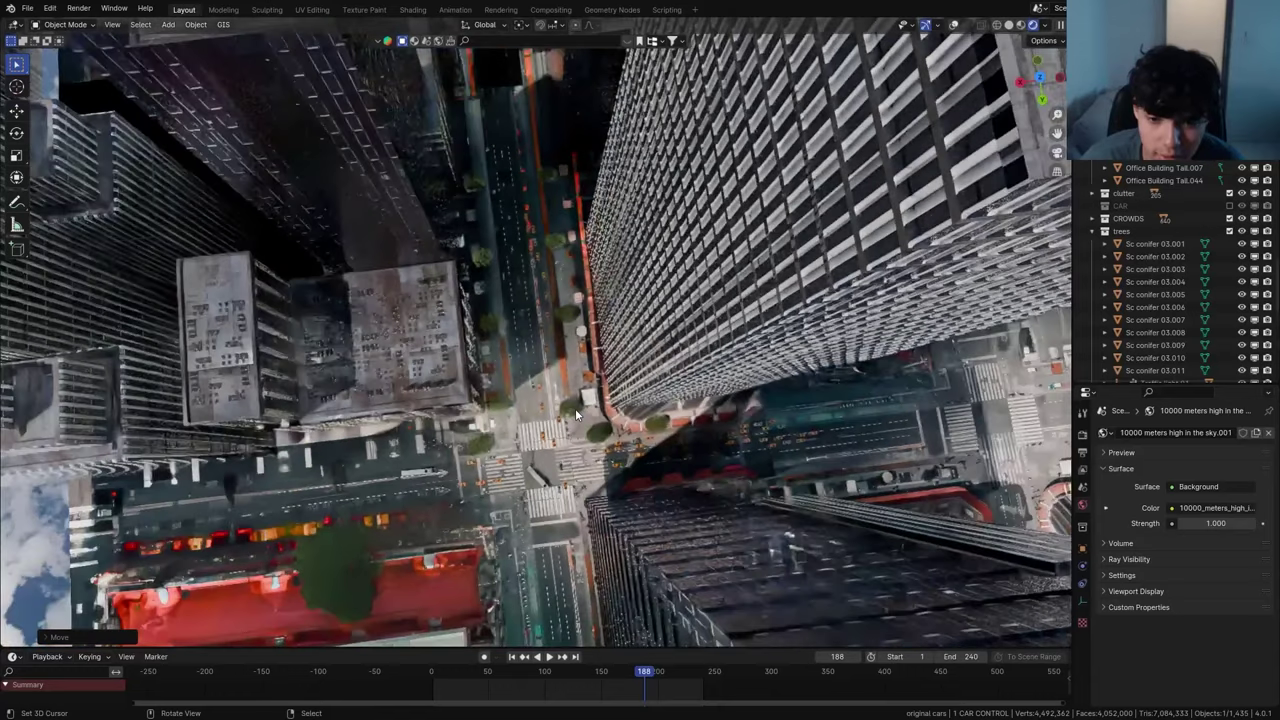
scroll(580, 402, "down", 2)
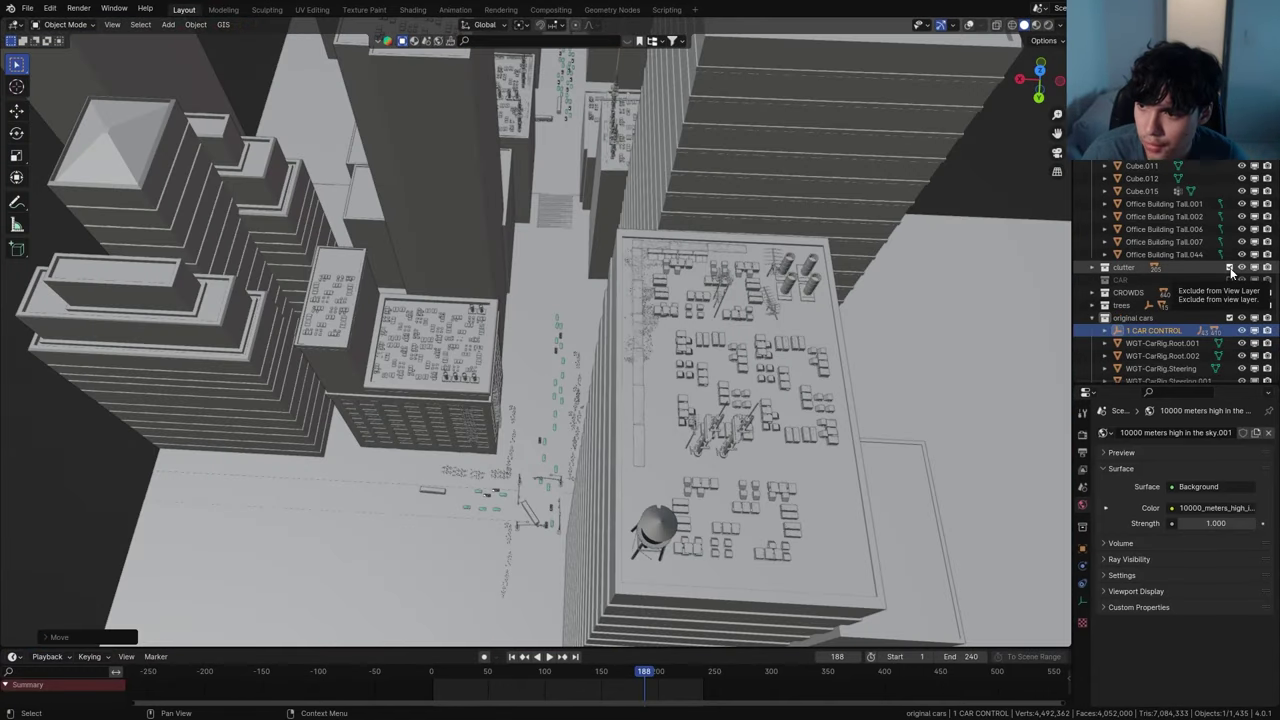
Exclude the clutter, CROWDS, trees and original cars collections from the view layer and lock the view to the spiderman control
left_click(1230, 268)
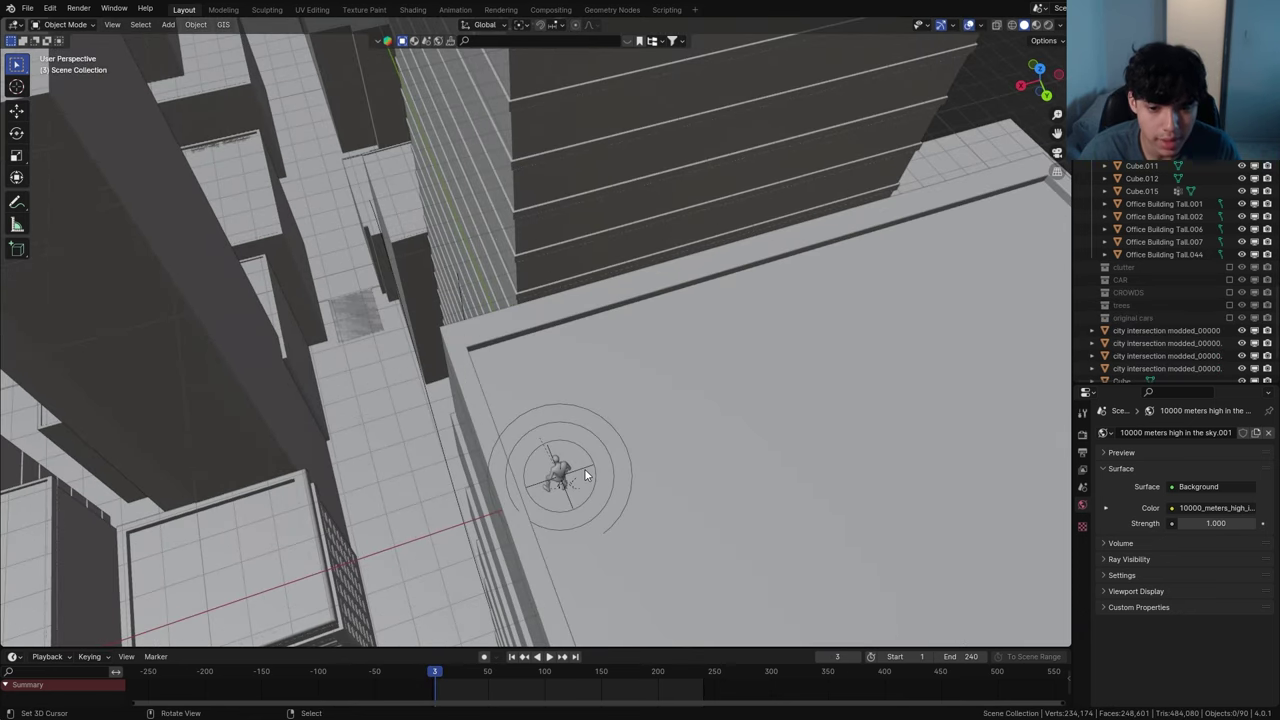
left_click(110, 24)
mouse_move(206, 214)
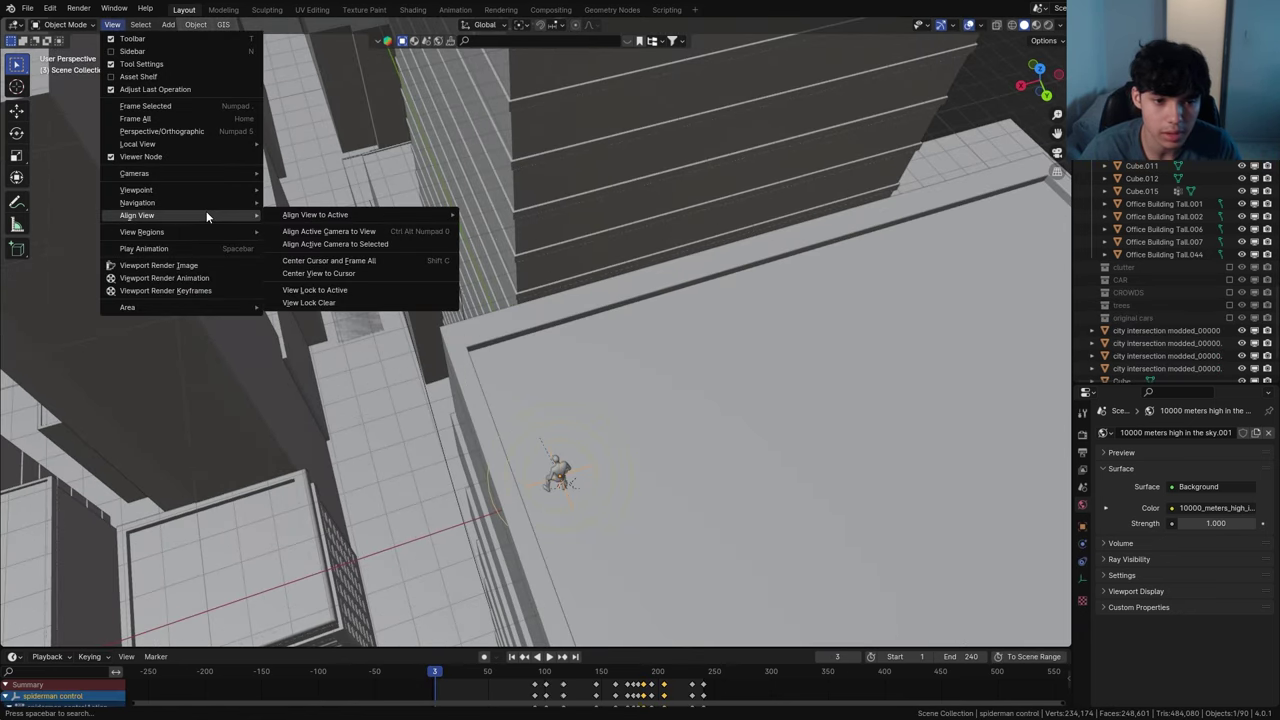
left_click(359, 289)
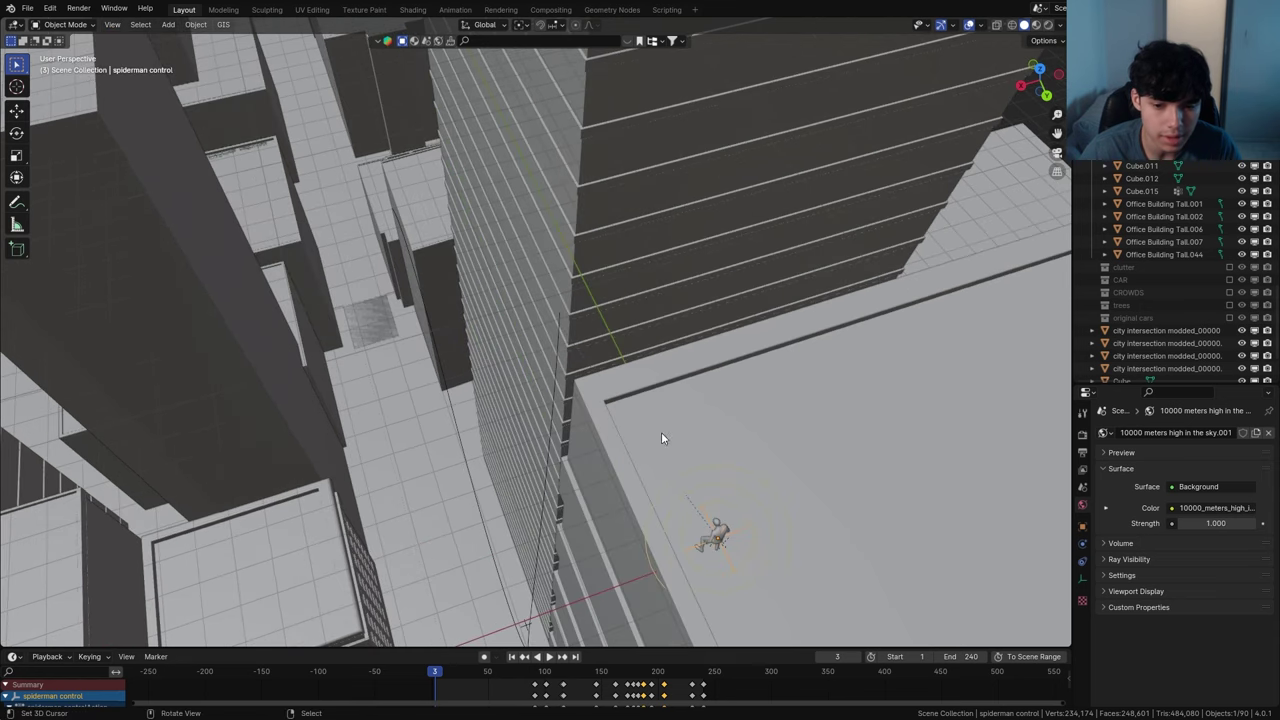
key("space")
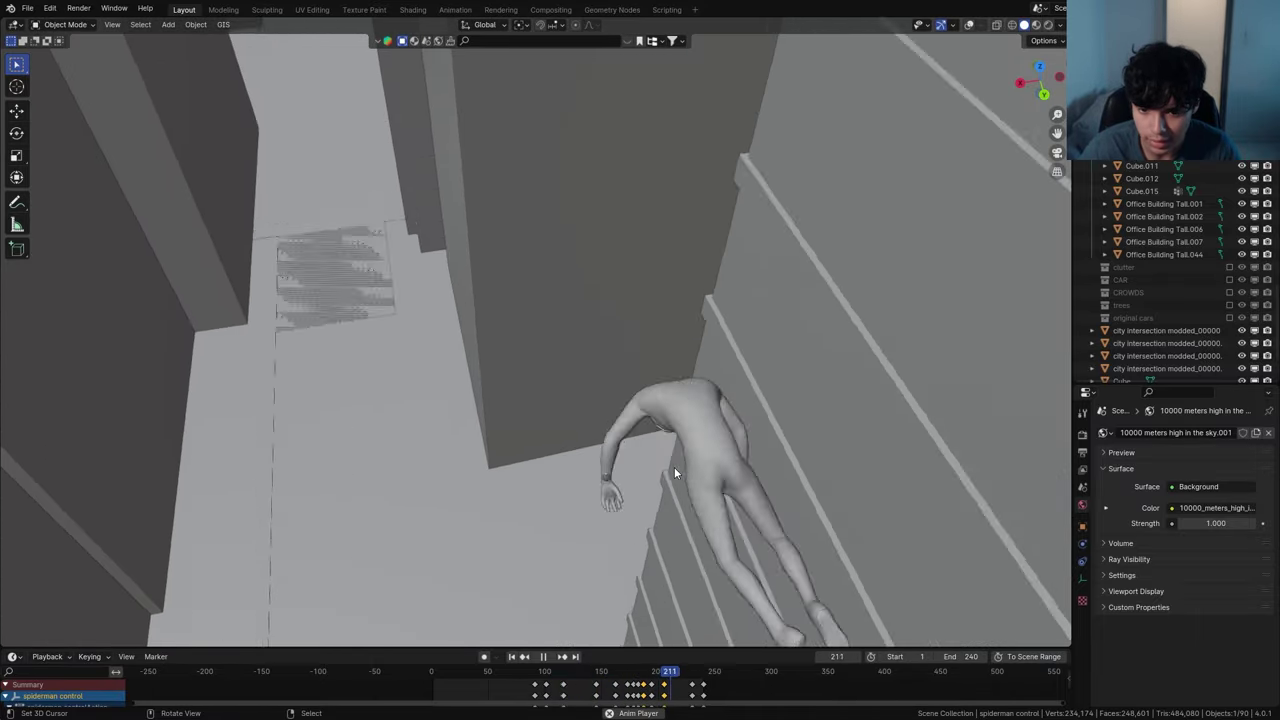
key("Escape")
Add a camera in a new collection named CAMERA and set the vertical output resolution to 810 px
key("shift+a")
left_click(567, 462)
key("m")
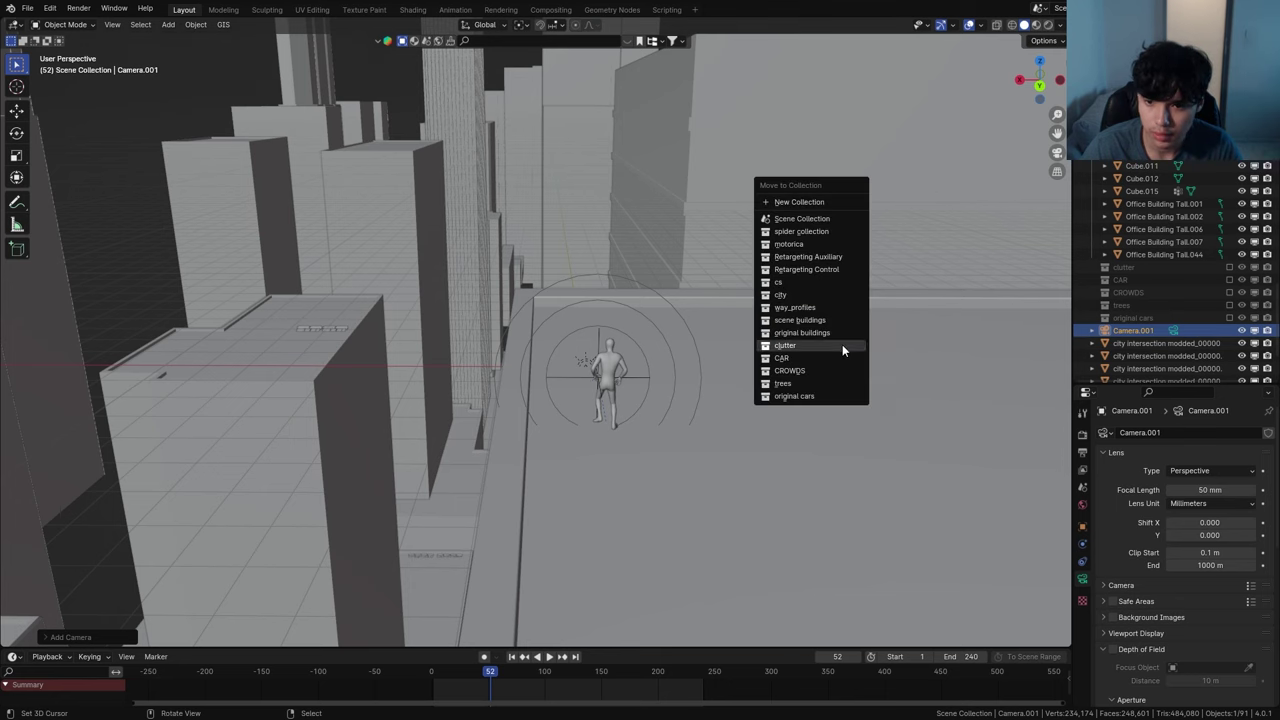
left_click(814, 201)
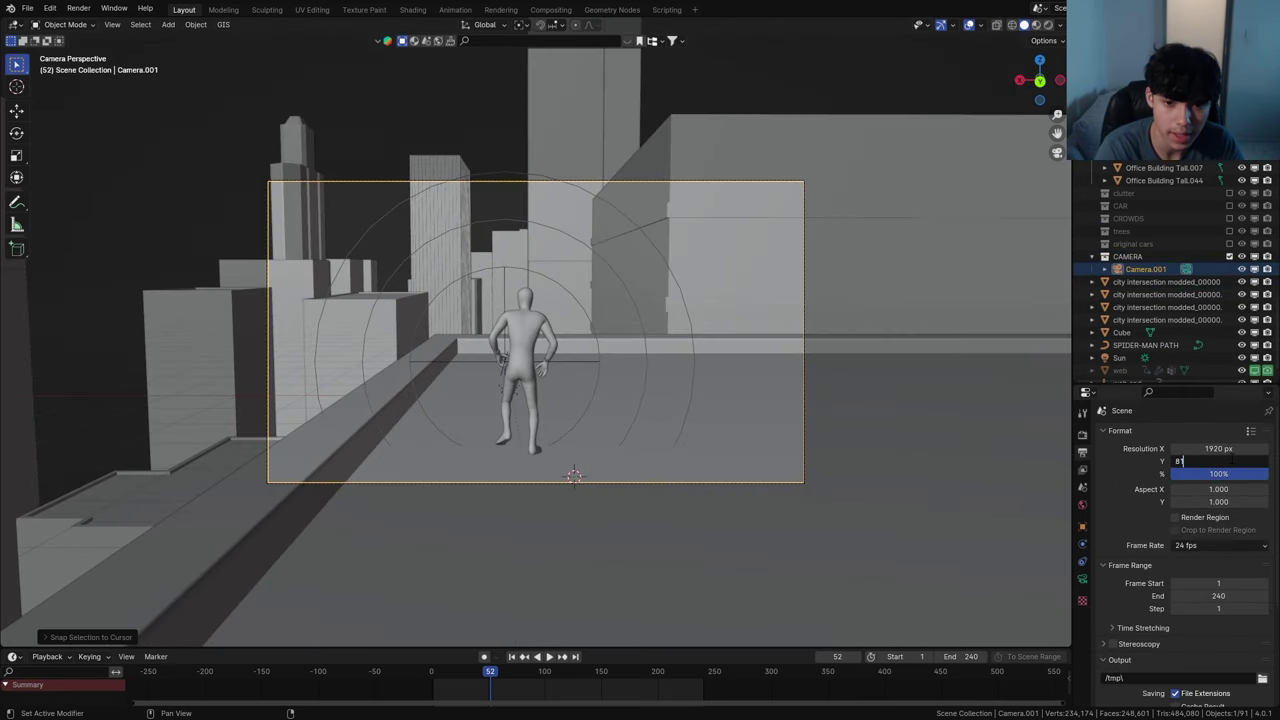
type("10")
key("Return")
Play back and scrub the character's rooftop run and leap off the building from the side
key("space")
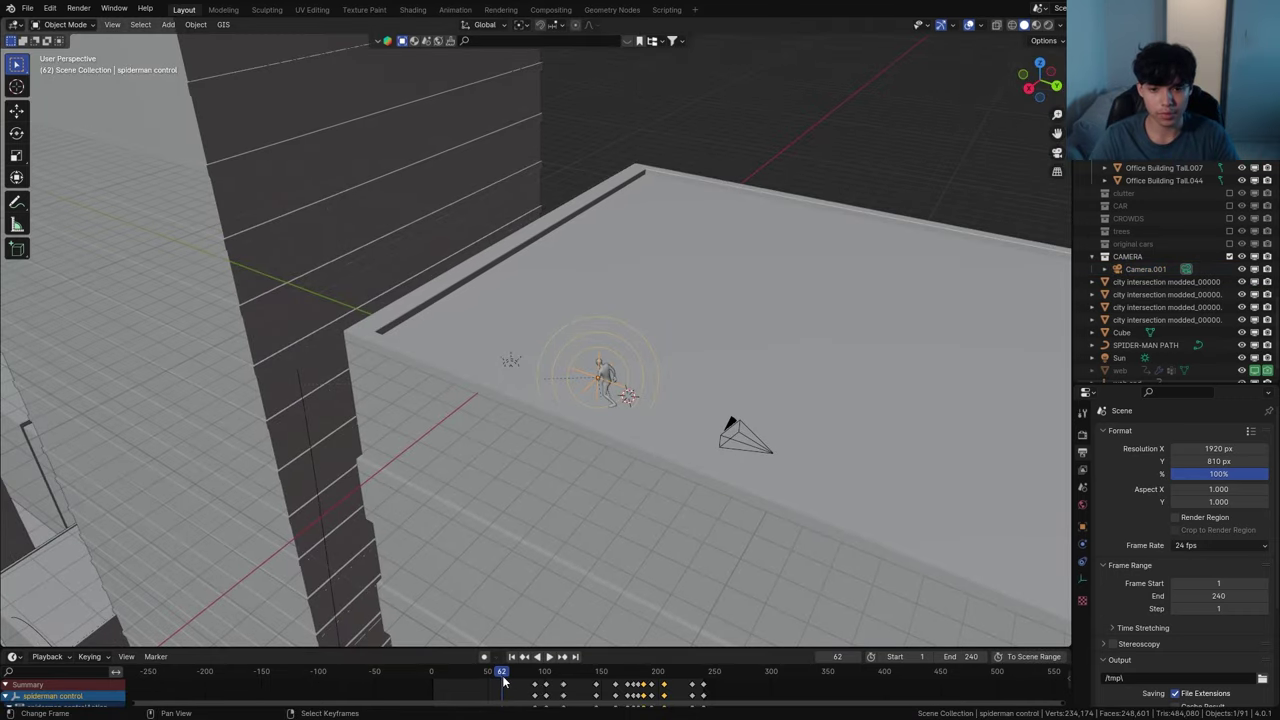
key("space")
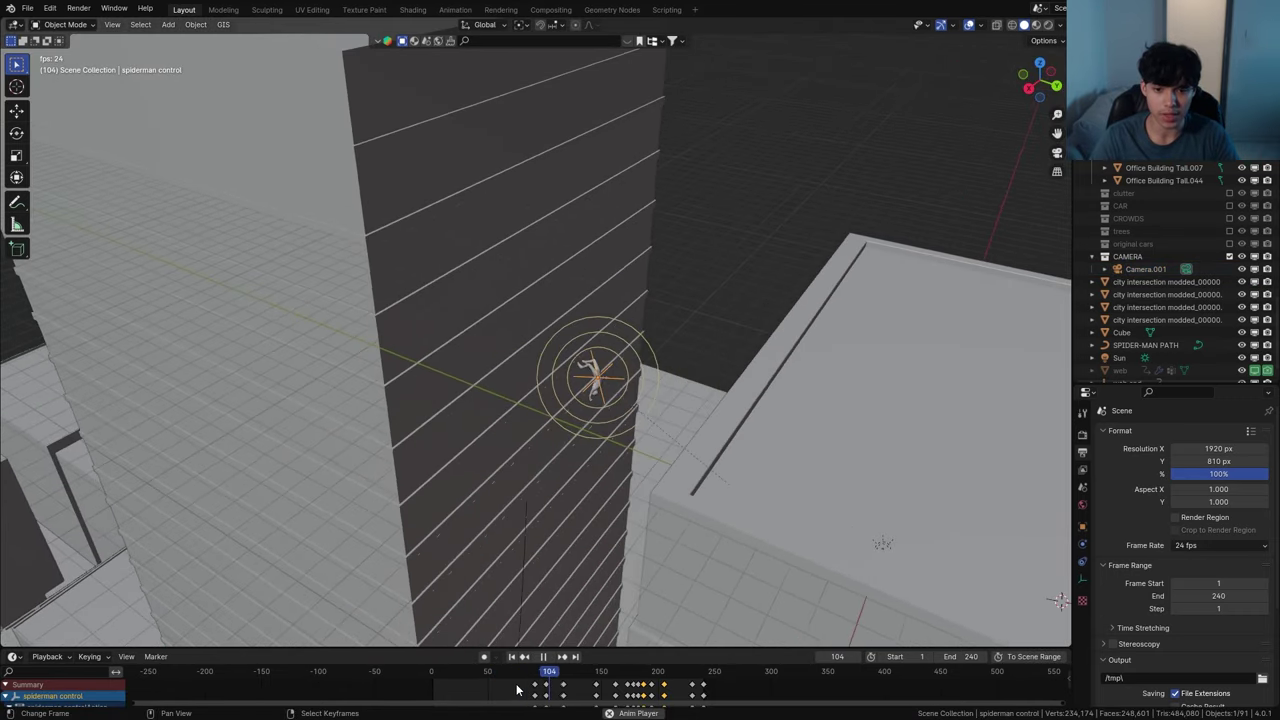
key("space")
left_click_drag(570, 678, 608, 680)
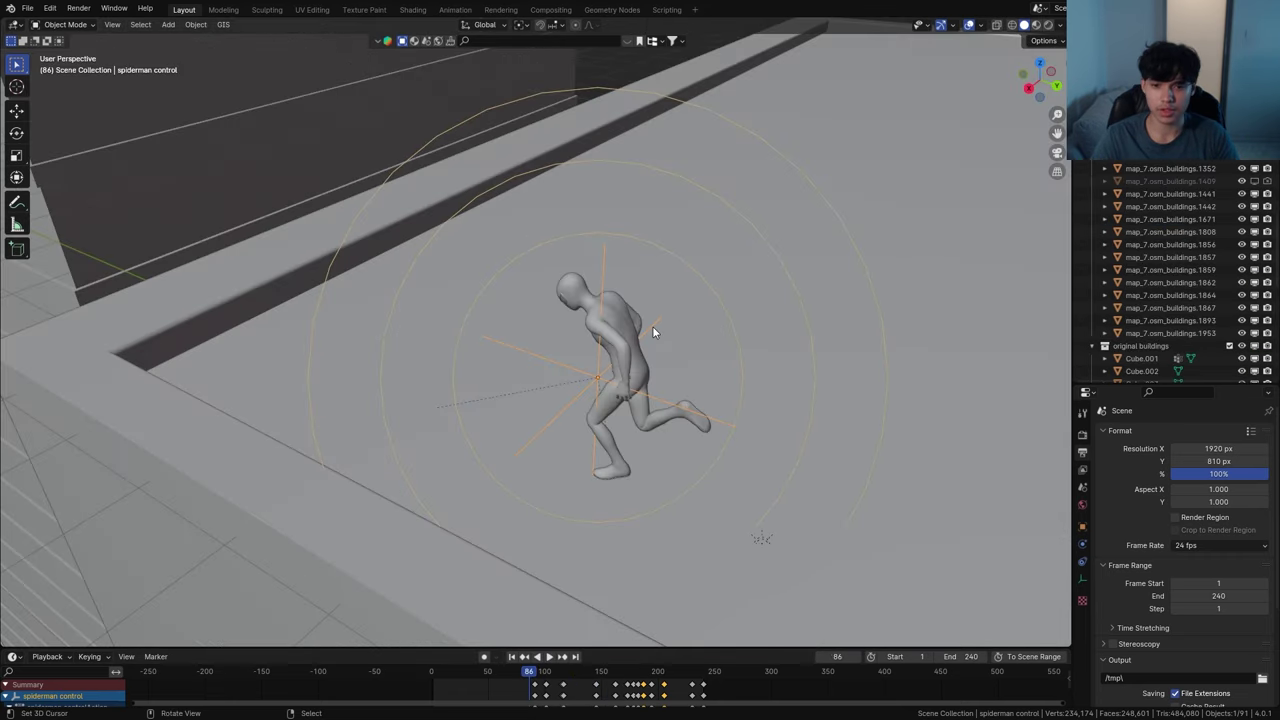
Duplicate the spiderman control in place, move the copy to the CAMERA collection and name it CAMERA CONTROL
scroll(660, 334, "down", 4)
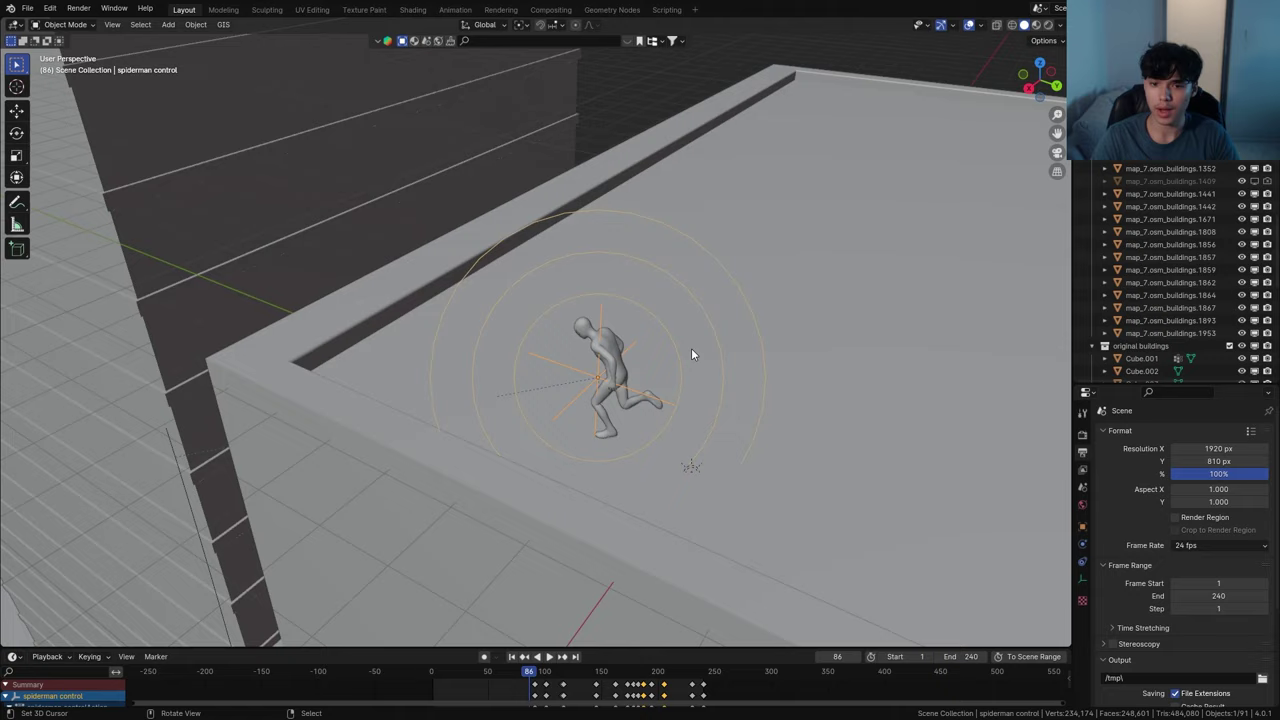
scroll(608, 386, "up", 2)
scroll(616, 384, "up", 2)
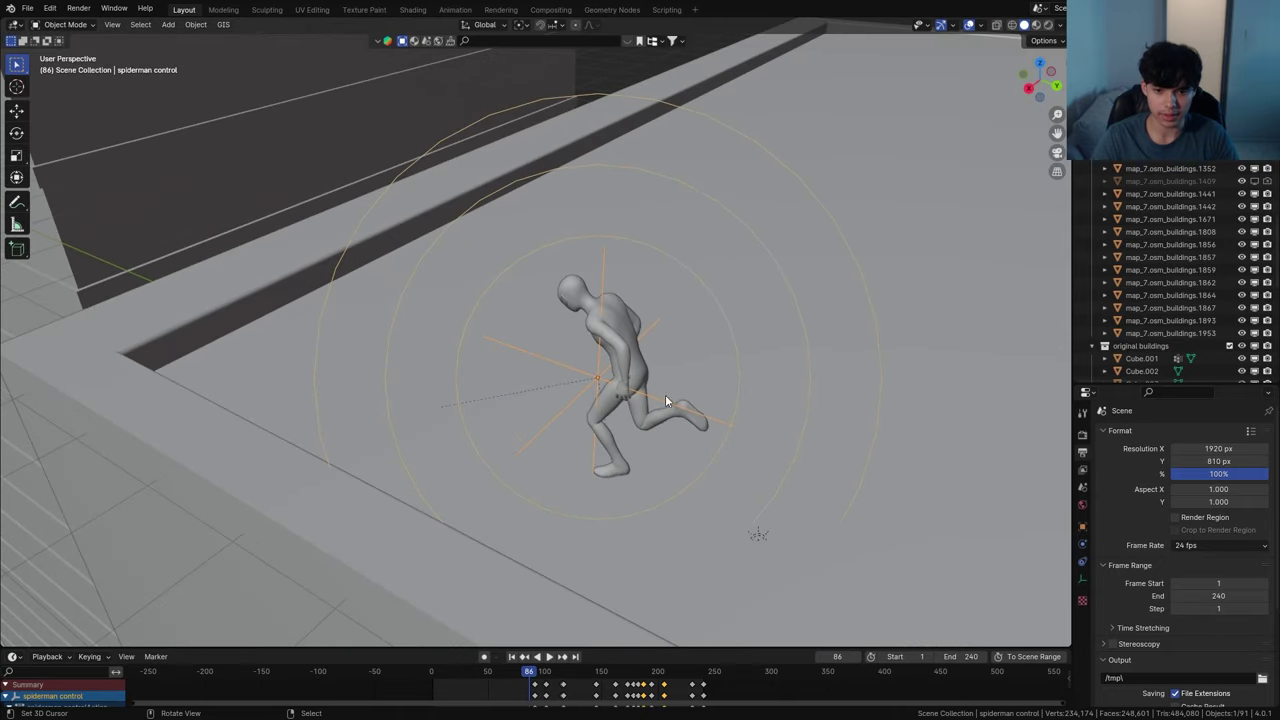
key("shift+d")
key("Escape")
key("m")
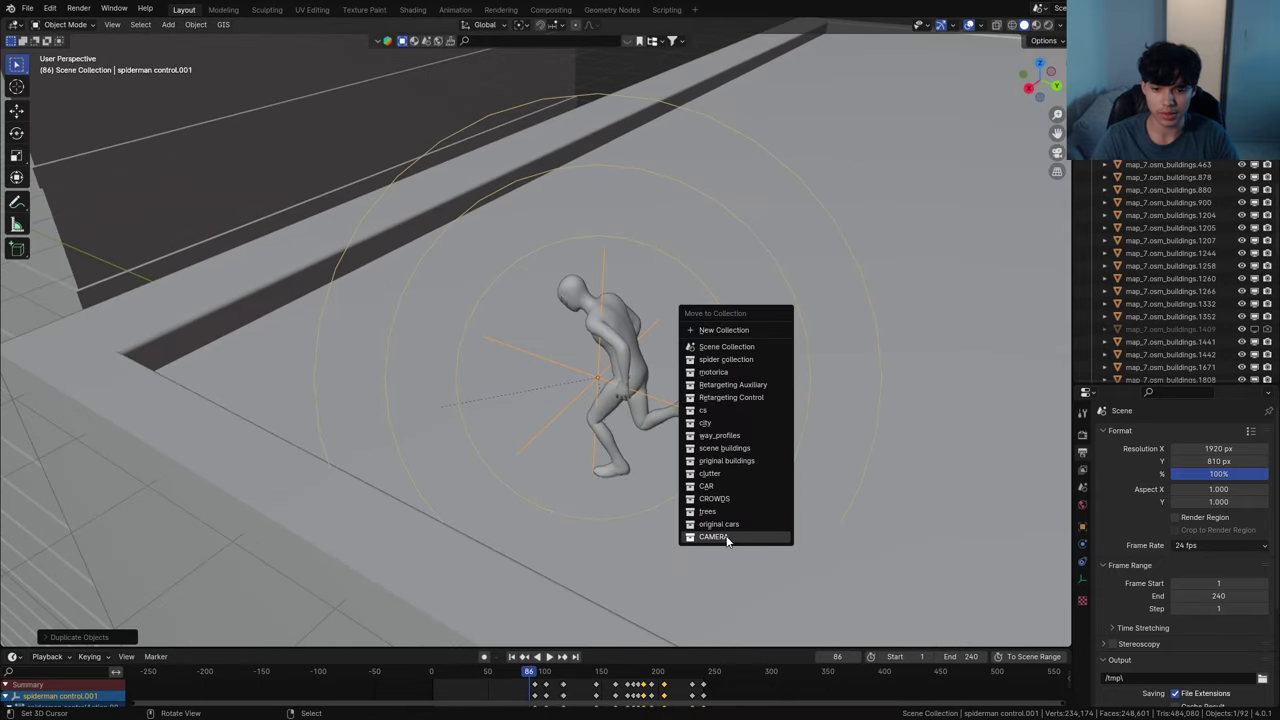
left_click(727, 540)
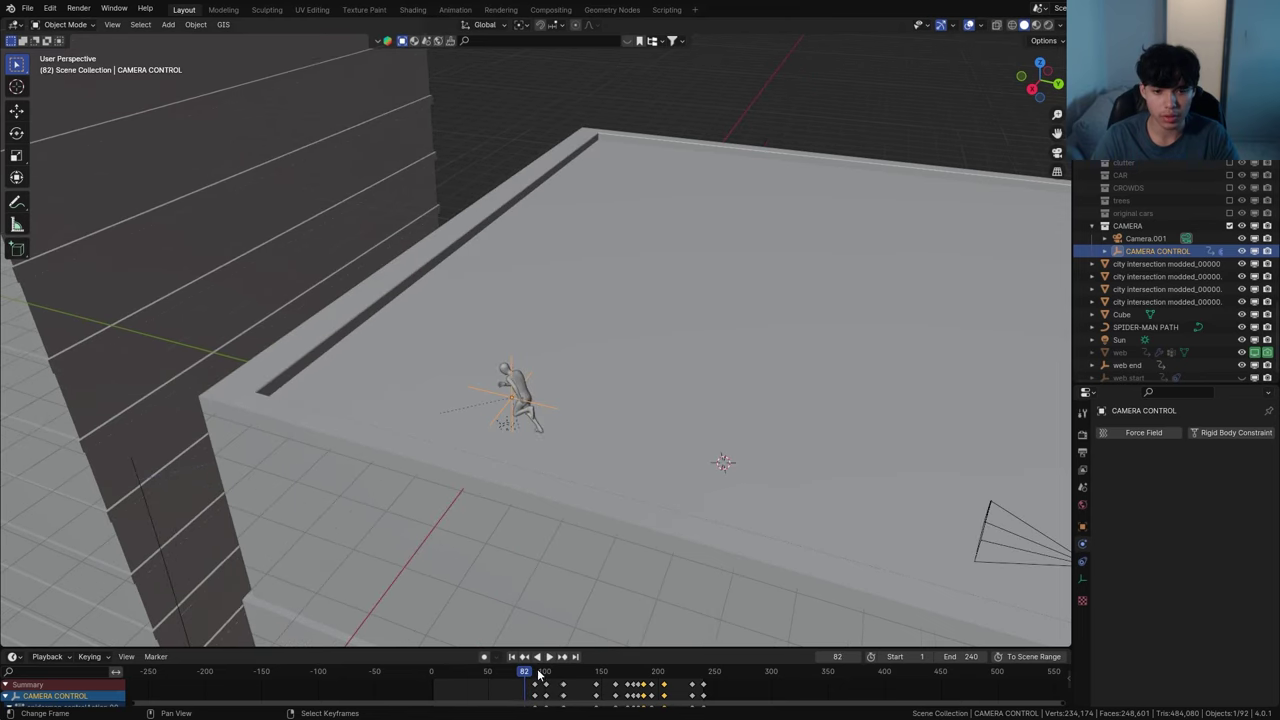
Bake the action of CAMERA CONTROL over frames 1 to 240 with Visual Keying enabled
key("space")
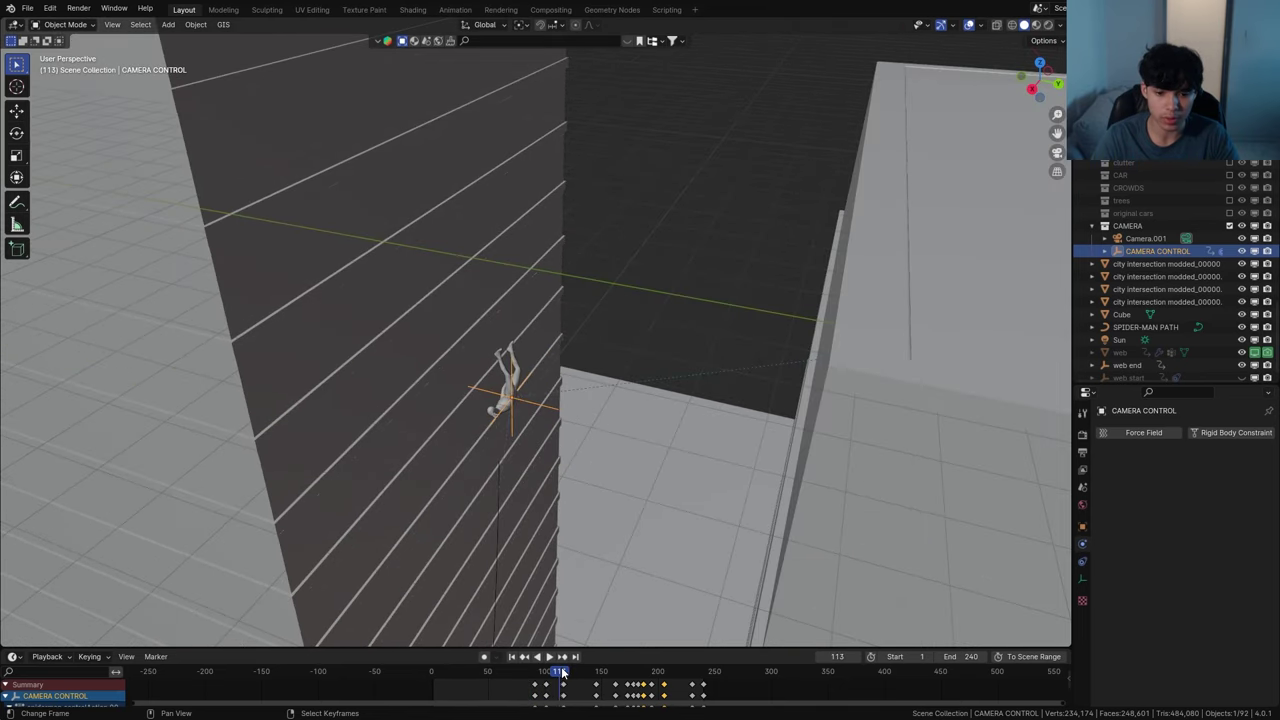
left_click_drag(562, 673, 525, 677)
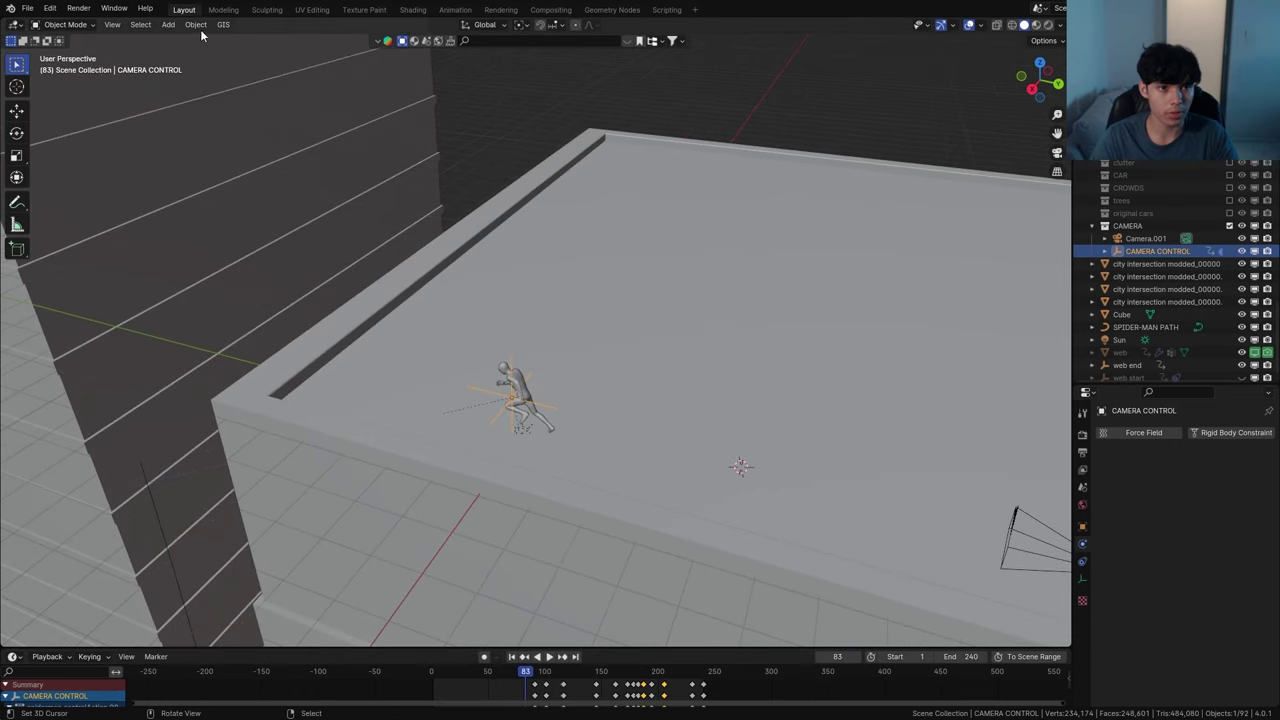
left_click(196, 24)
mouse_move(214, 337)
left_click(359, 392)
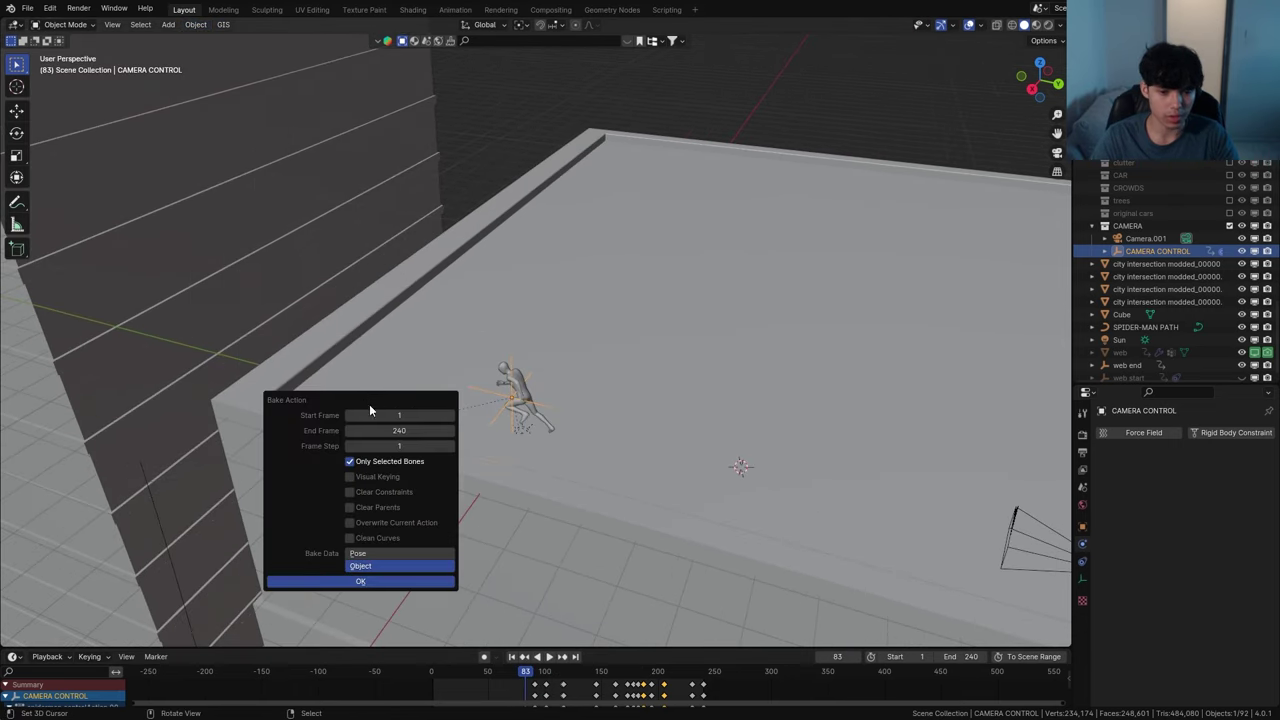
left_click(349, 477)
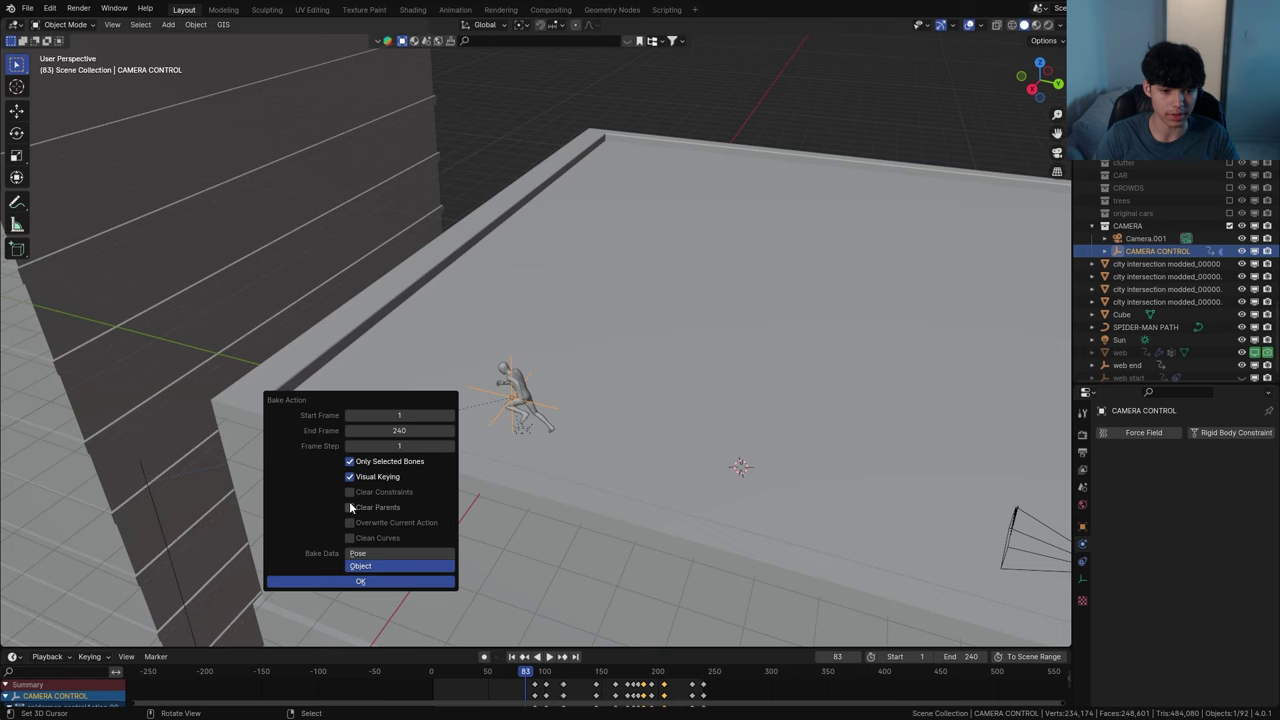
left_click(397, 582)
key("space")
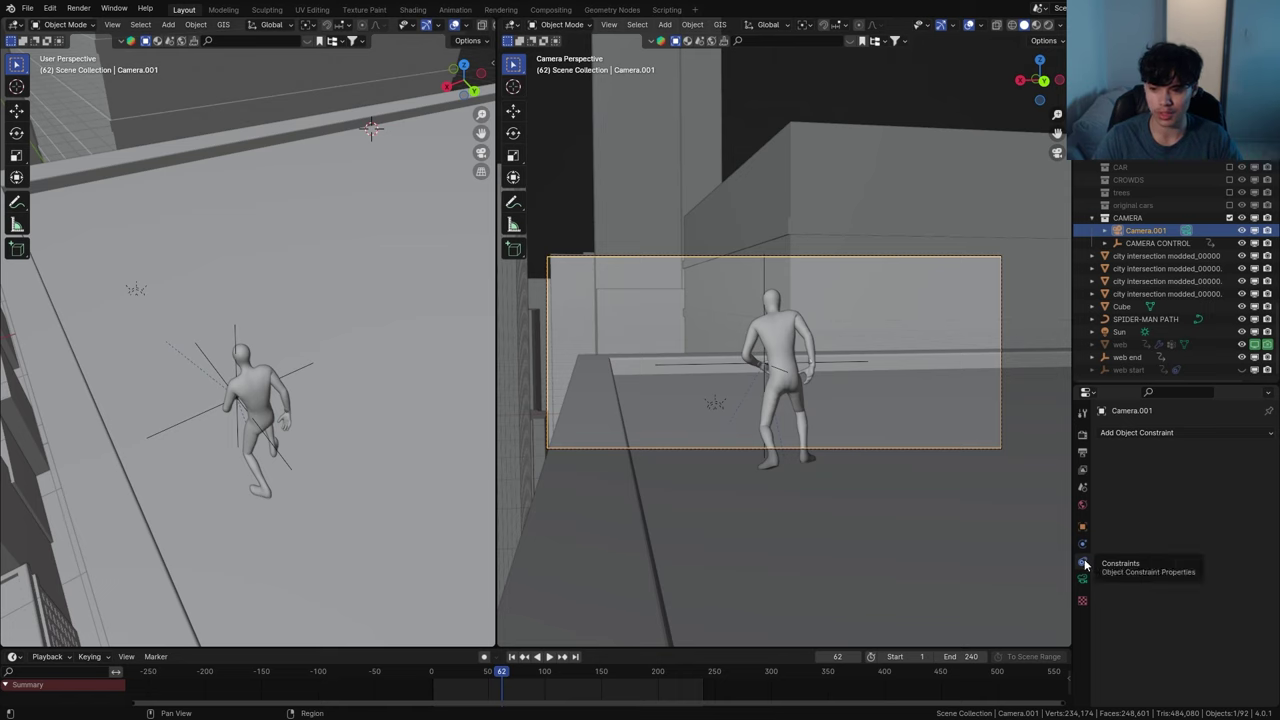
Add a Child Of constraint to Camera.001 targeting CAMERA CONTROL and check the follow motion through the swing
left_click(1192, 433)
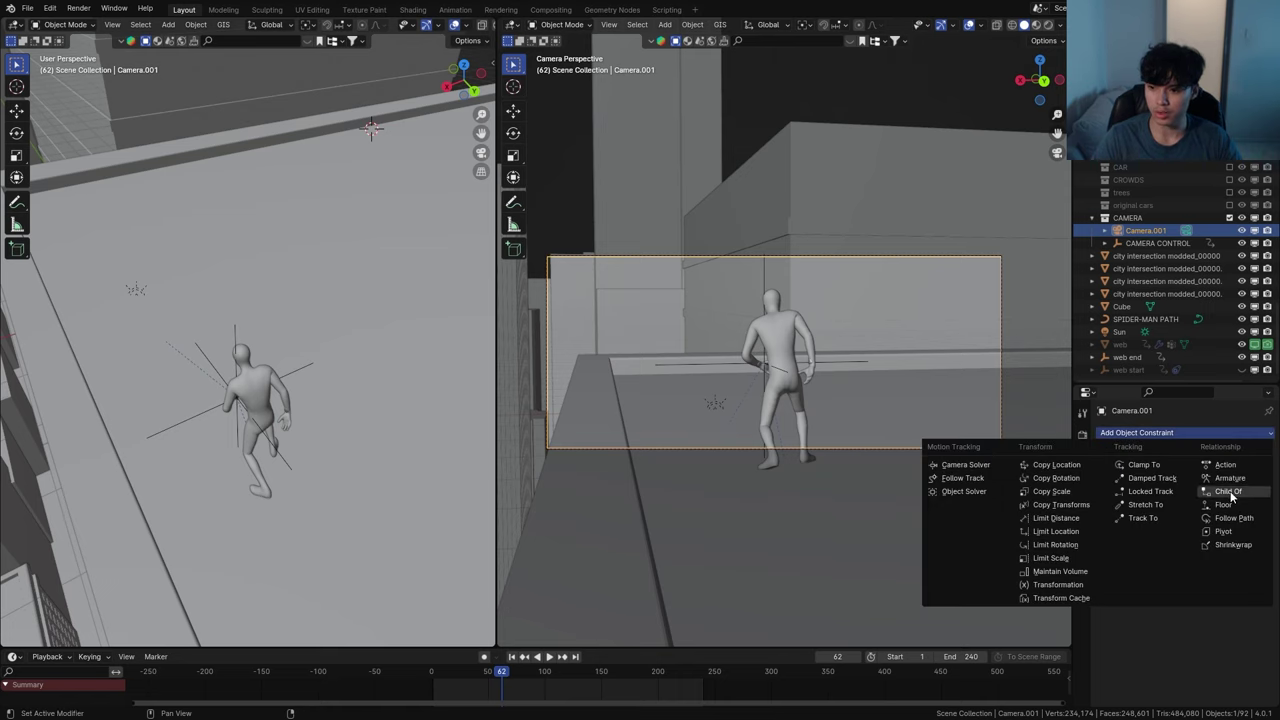
left_click(1229, 492)
left_click(1200, 471)
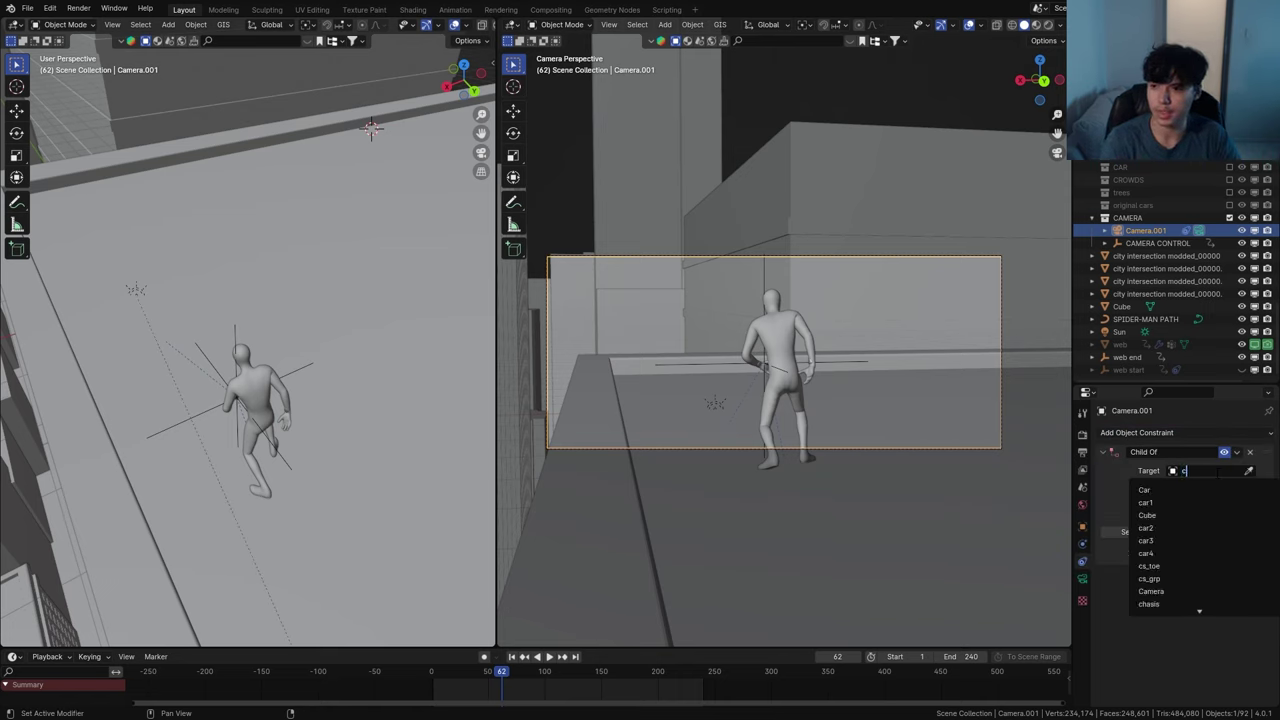
left_click(1170, 515)
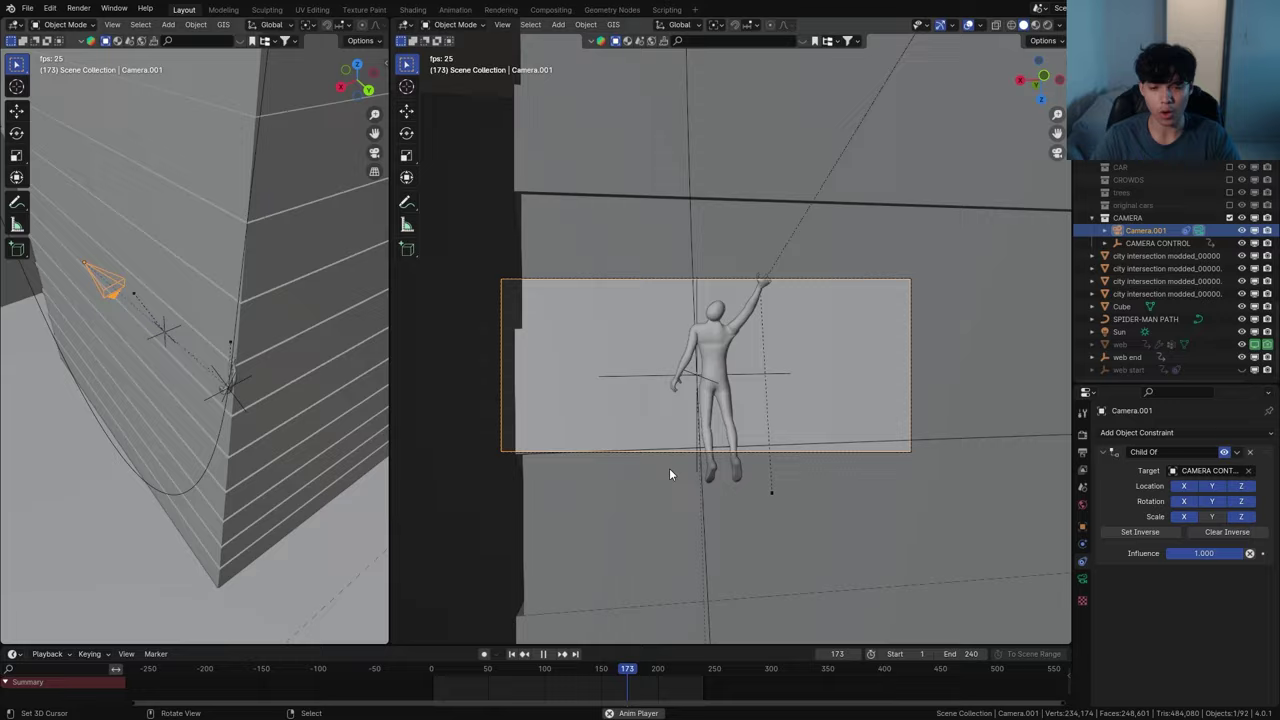
left_click_drag(607, 681, 651, 700)
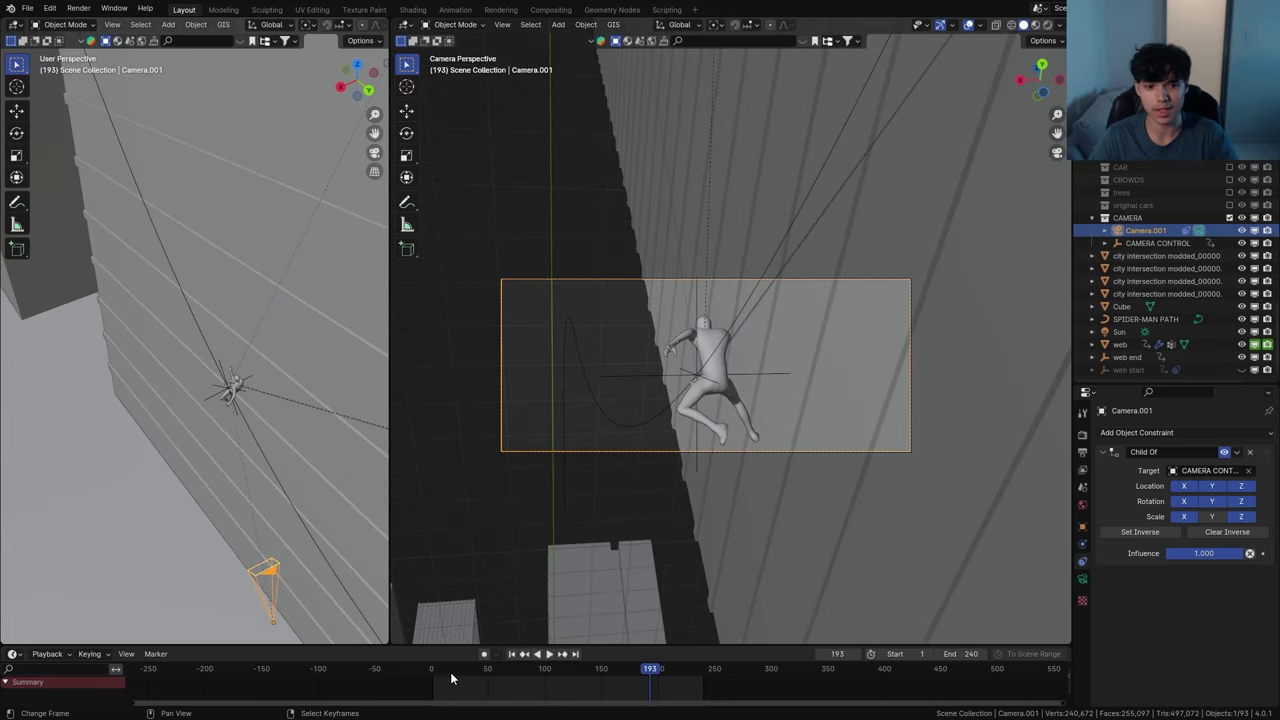
left_click_drag(450, 679, 432, 554)
At frame 102, raise Camera.001 along Z to about 3.28 m and rotate it about the global X axis
left_click(663, 378)
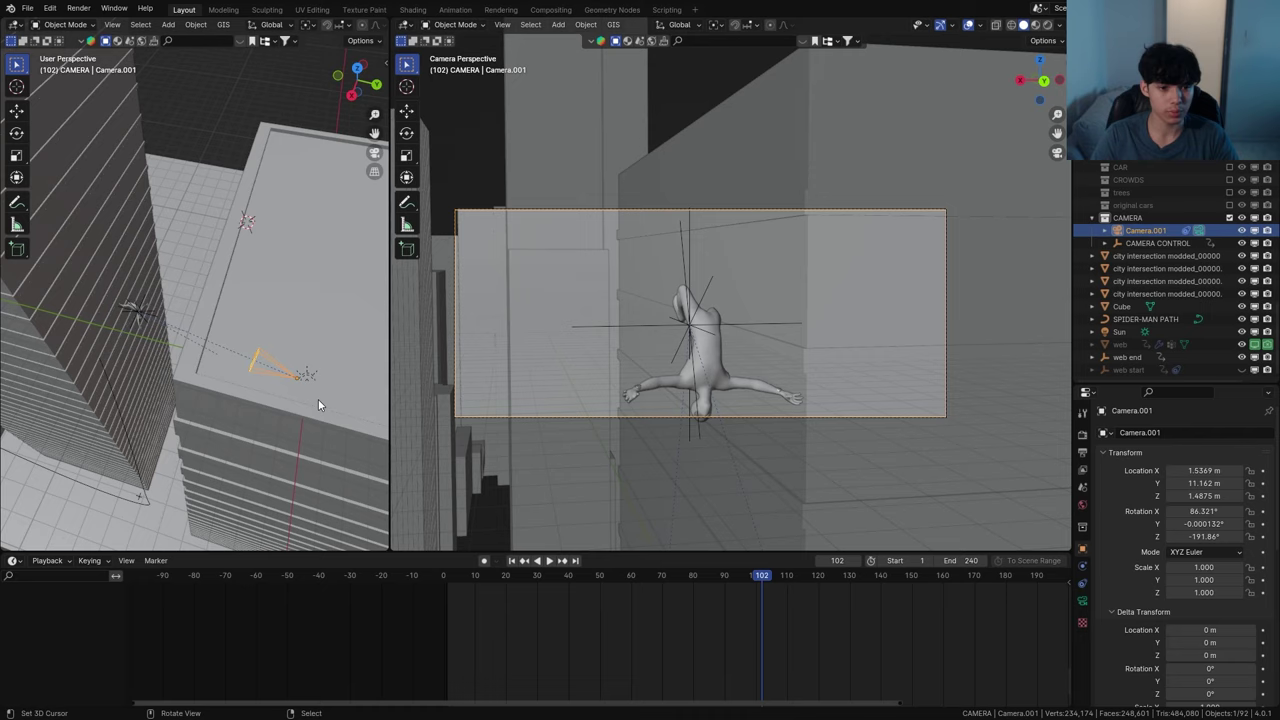
middle_click_drag(319, 405, 348, 357)
key("g")
key("z")
left_click(343, 308)
key("r")
key("x")
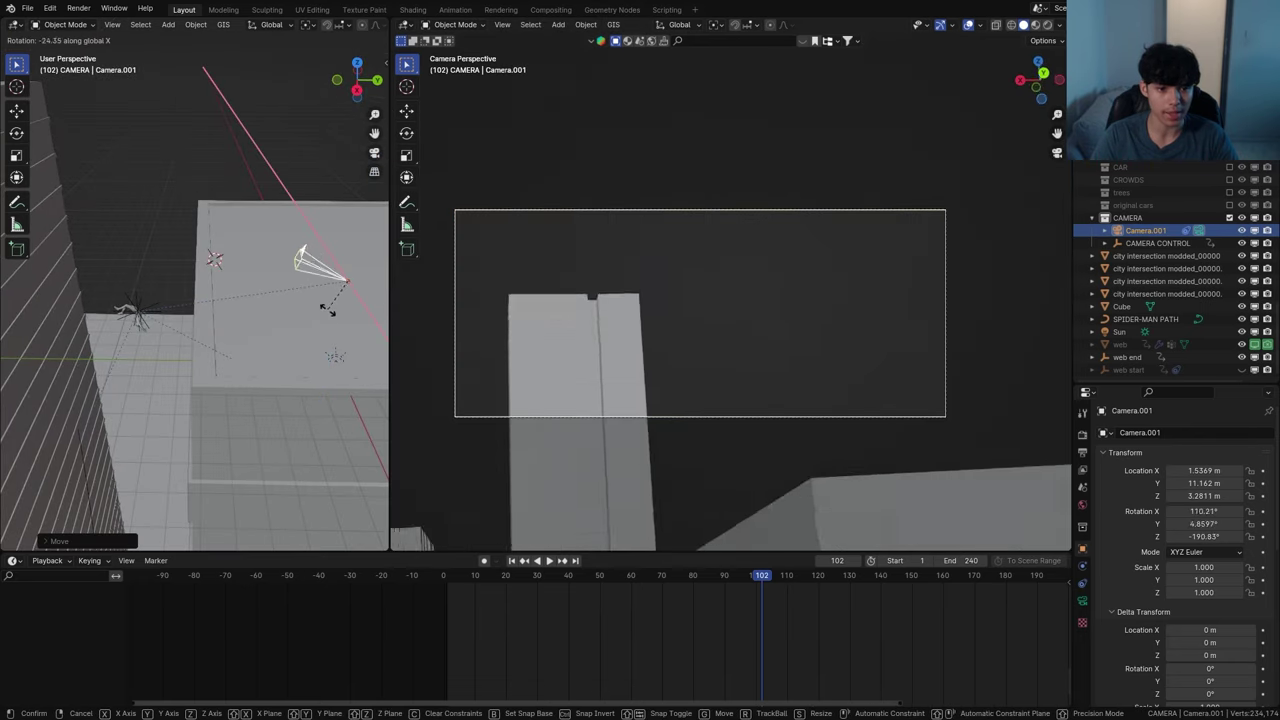
left_click(373, 378)
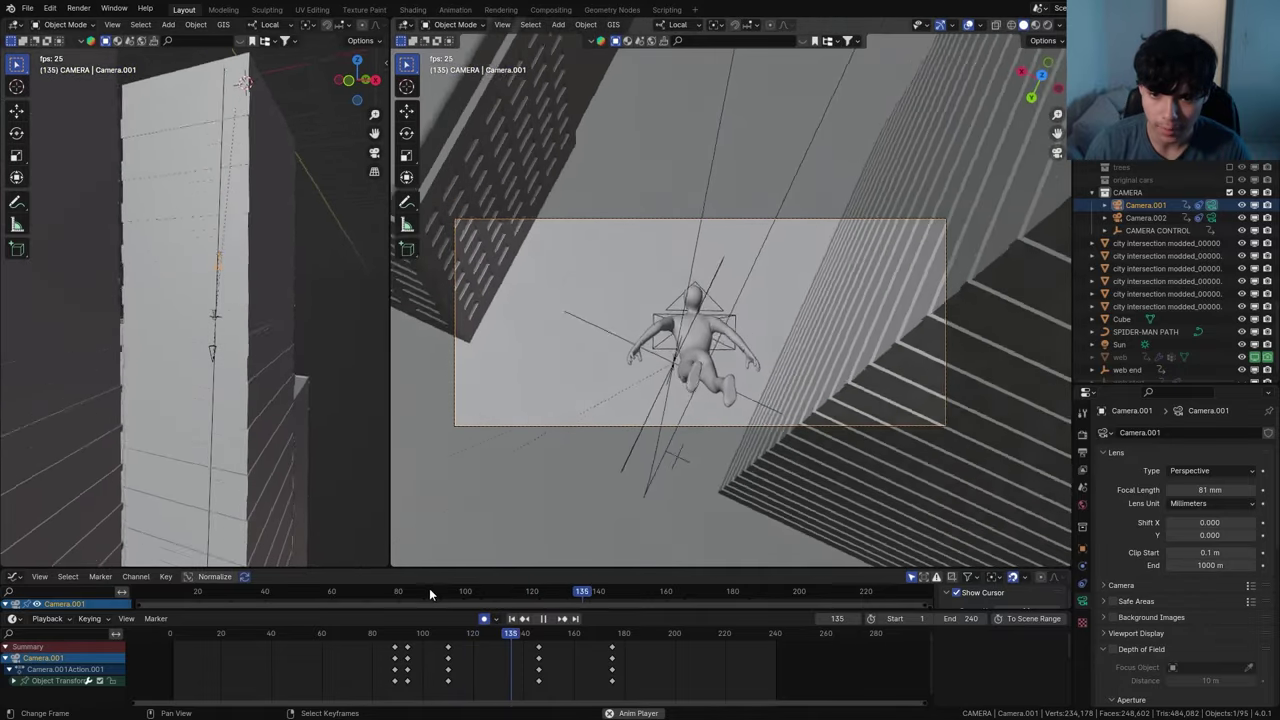
Bind Camera.001 to a timeline marker at frame 1
key("space")
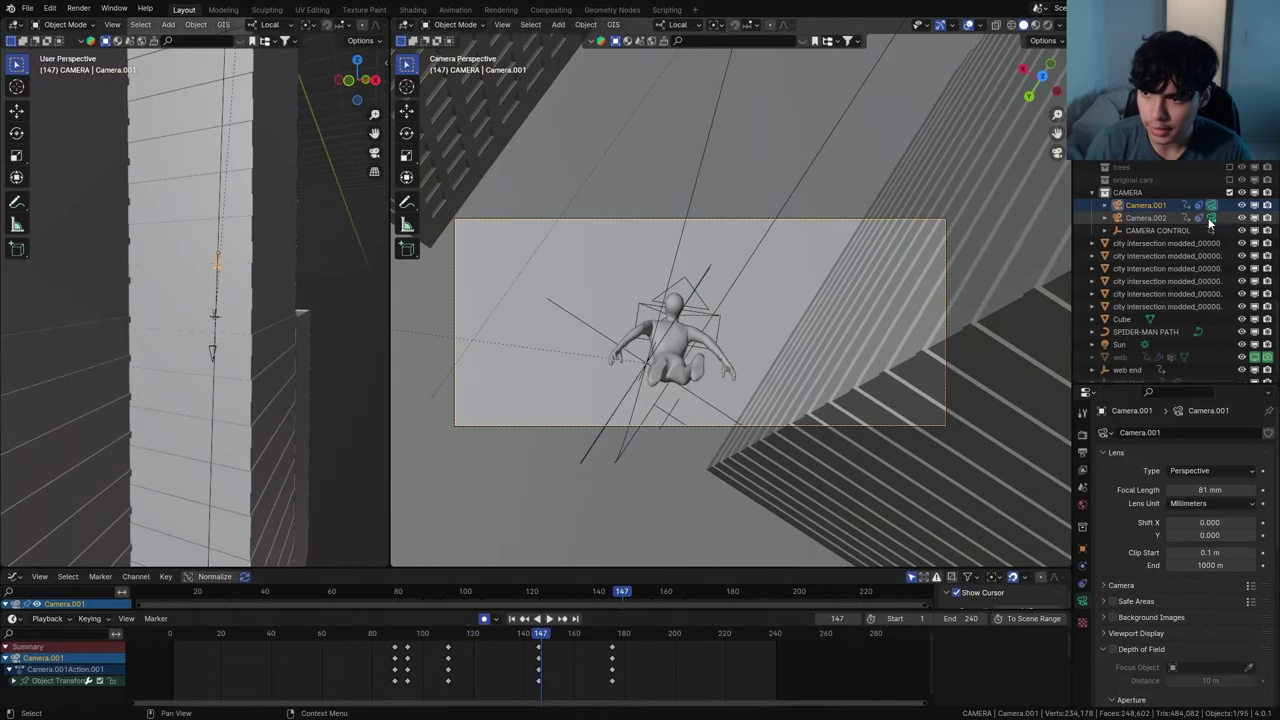
left_click(1210, 218)
mouse_move(501, 652)
left_mouse_down()
mouse_move(549, 640)
mouse_move(687, 647)
mouse_move(454, 646)
mouse_move(432, 648)
mouse_move(521, 646)
mouse_move(371, 661)
left_mouse_up()
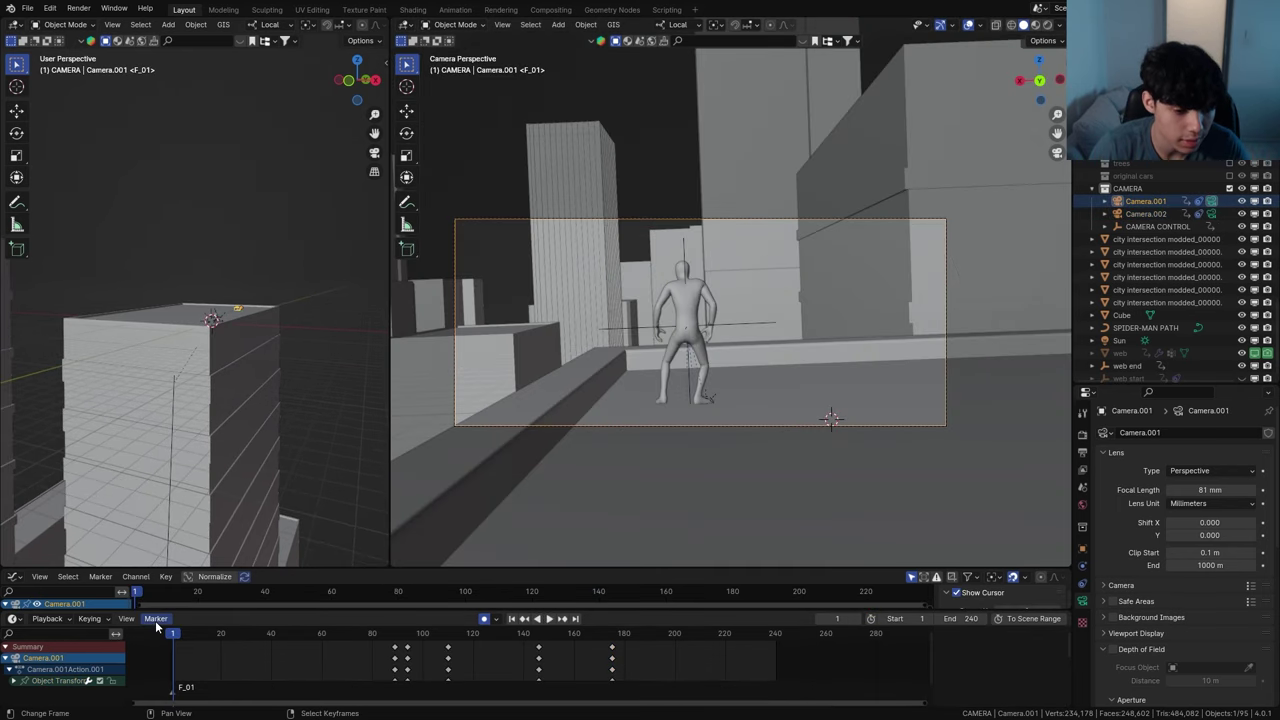
left_click(155, 619)
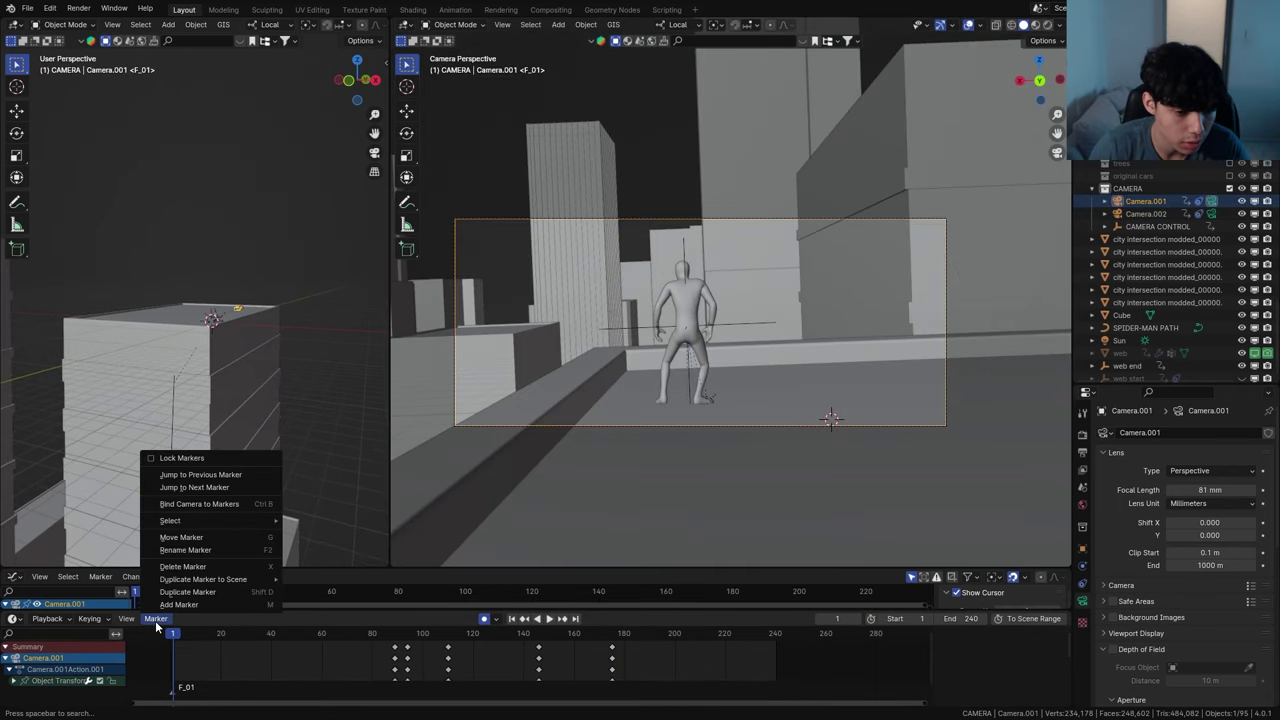
left_click(193, 505)
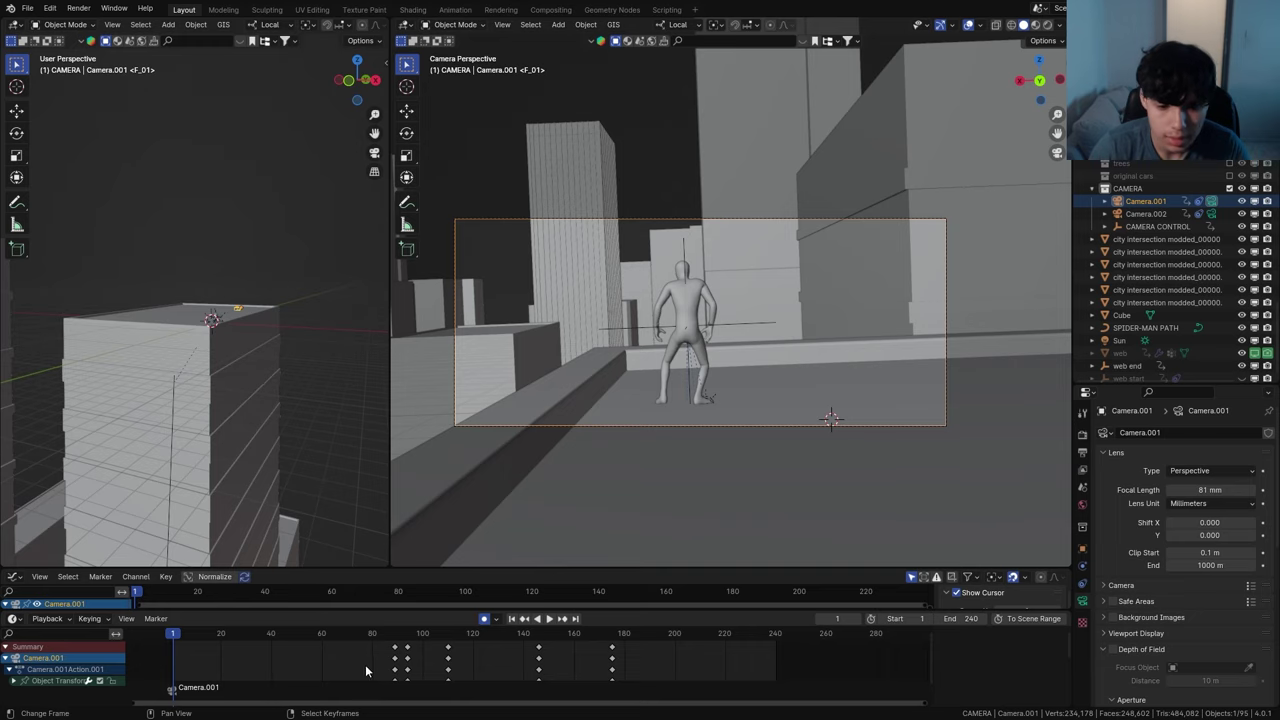
Add a timeline marker at frame 170 and bind Camera.002 to it
left_click_drag(385, 637, 531, 633)
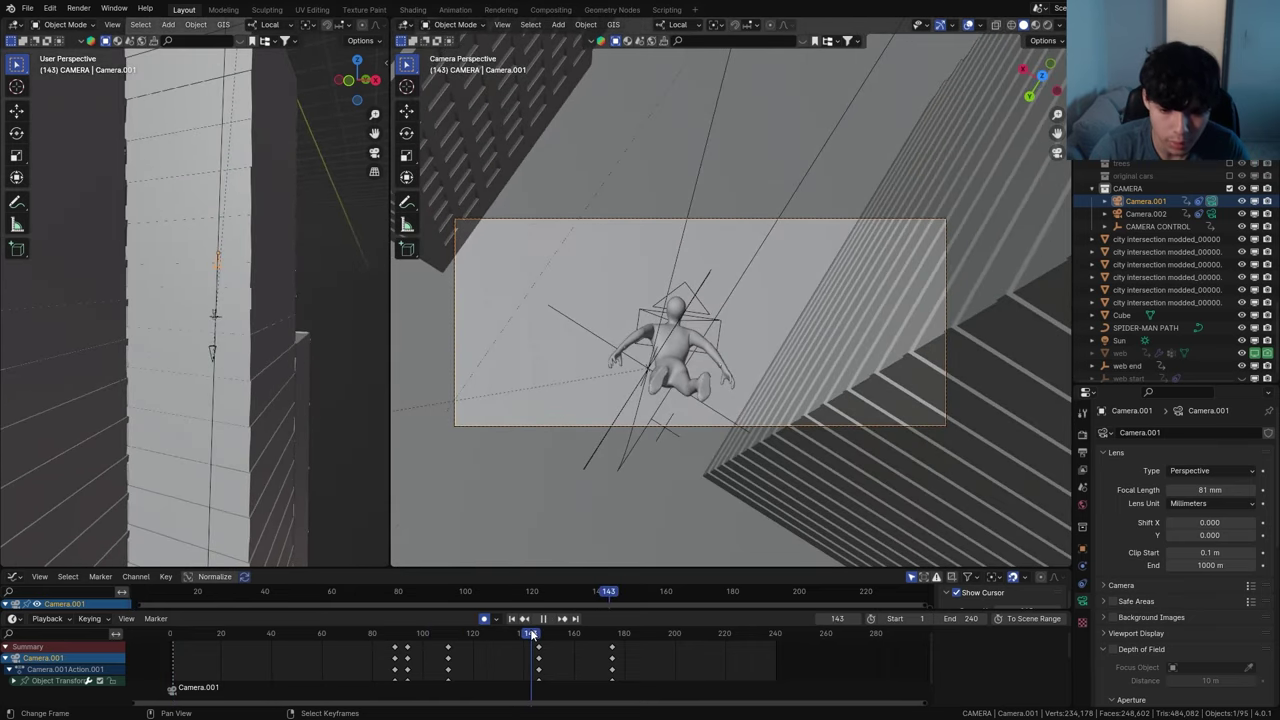
key("space")
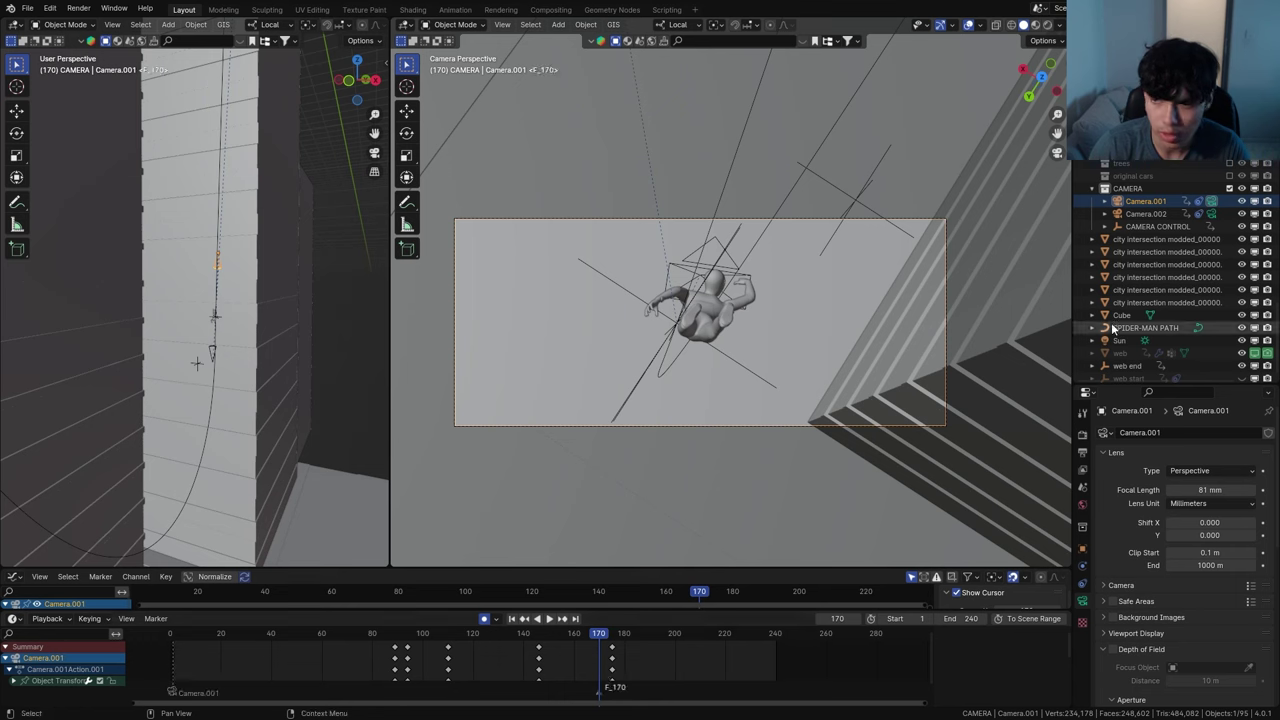
double_click(1150, 214)
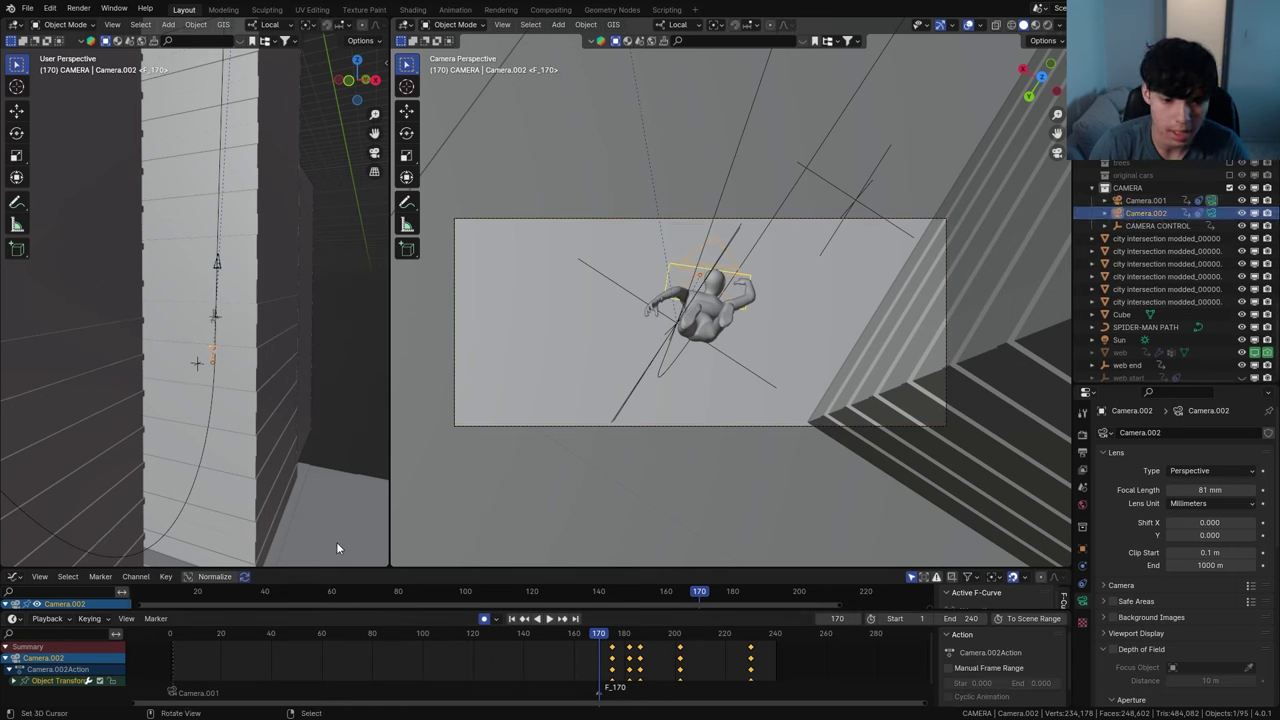
left_click(156, 618)
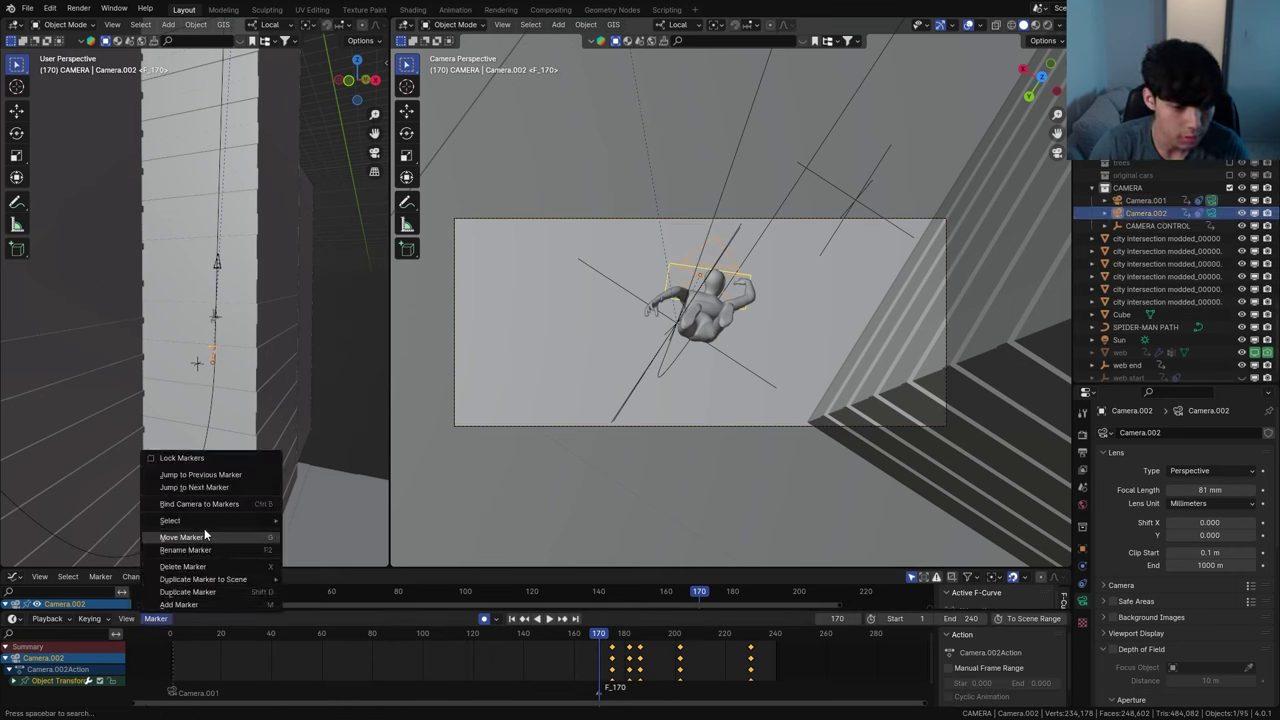
left_click(213, 504)
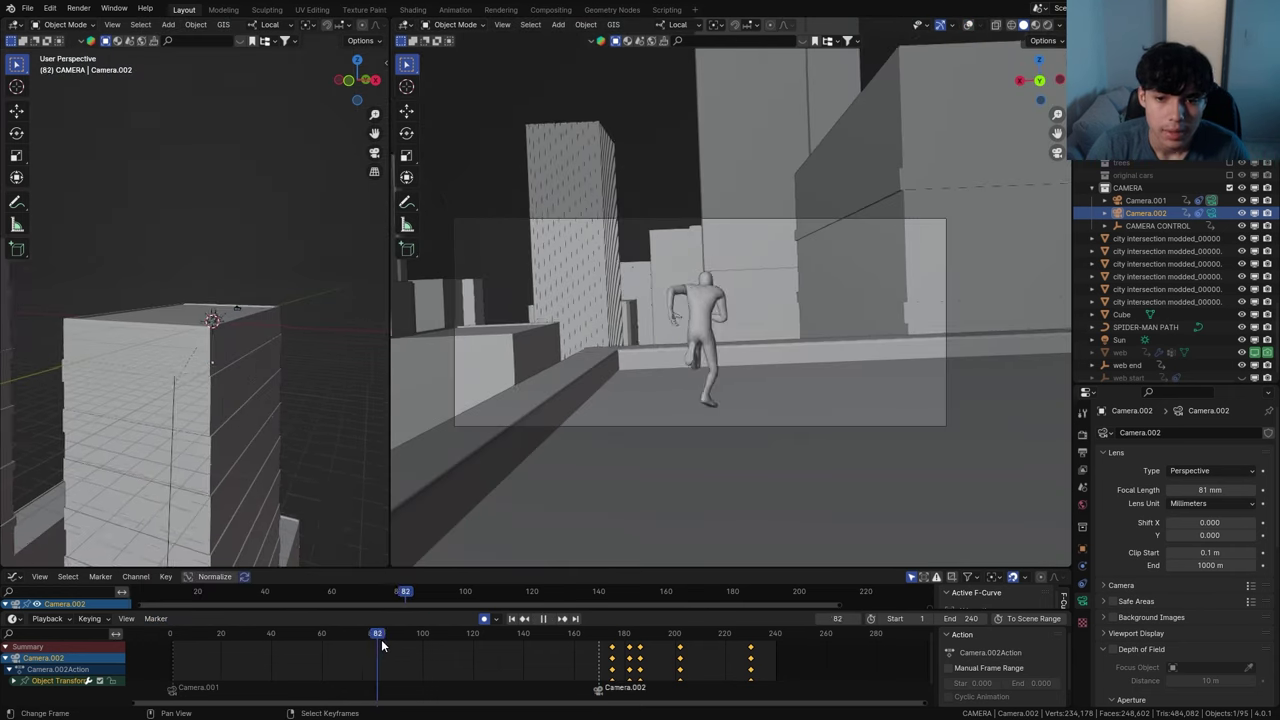
Add a HandyCam Run camera shake with 0.31 influence to Camera.001 and preview it during the rooftop run
left_click_drag(383, 642, 376, 643)
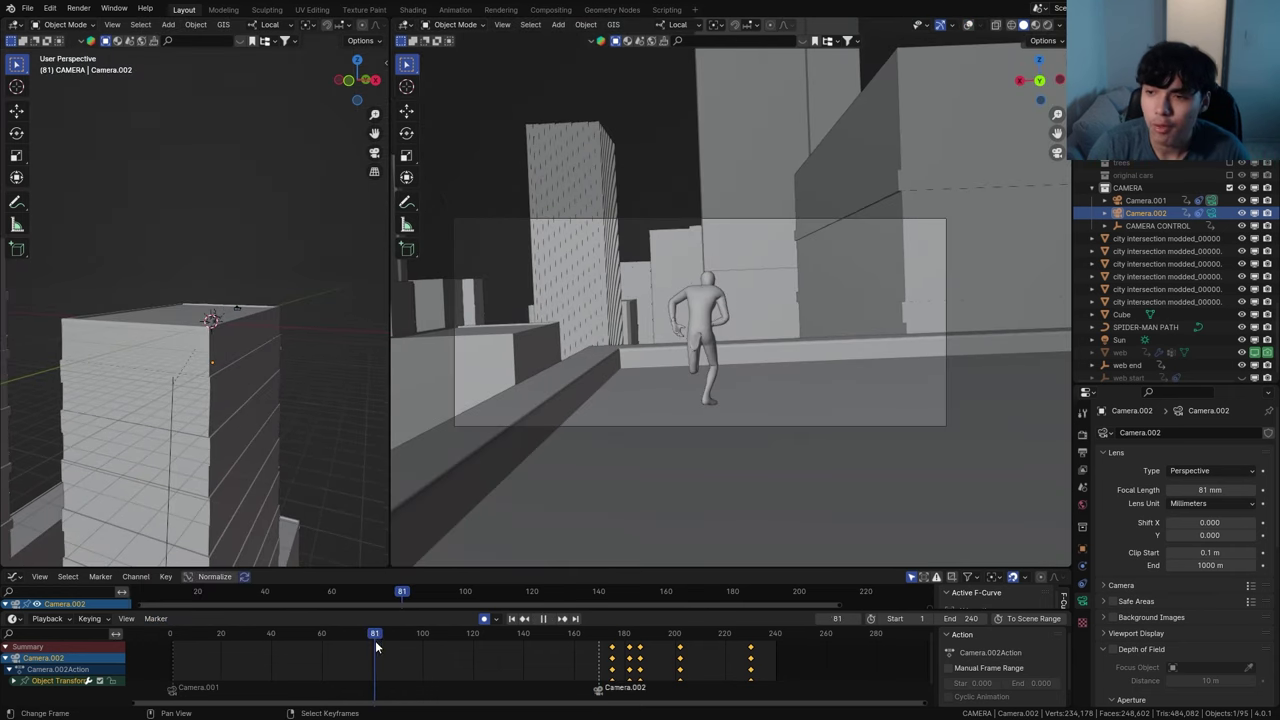
double_click(1142, 201)
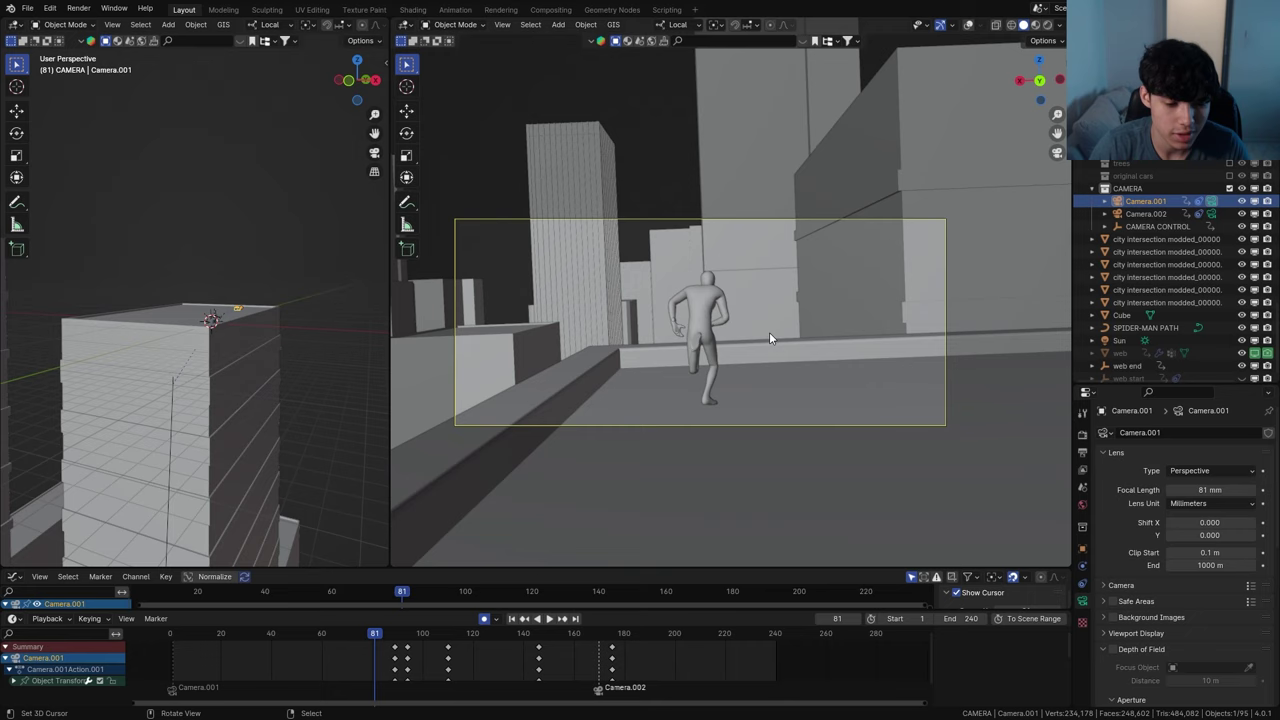
scroll(1158, 485, "down", 8)
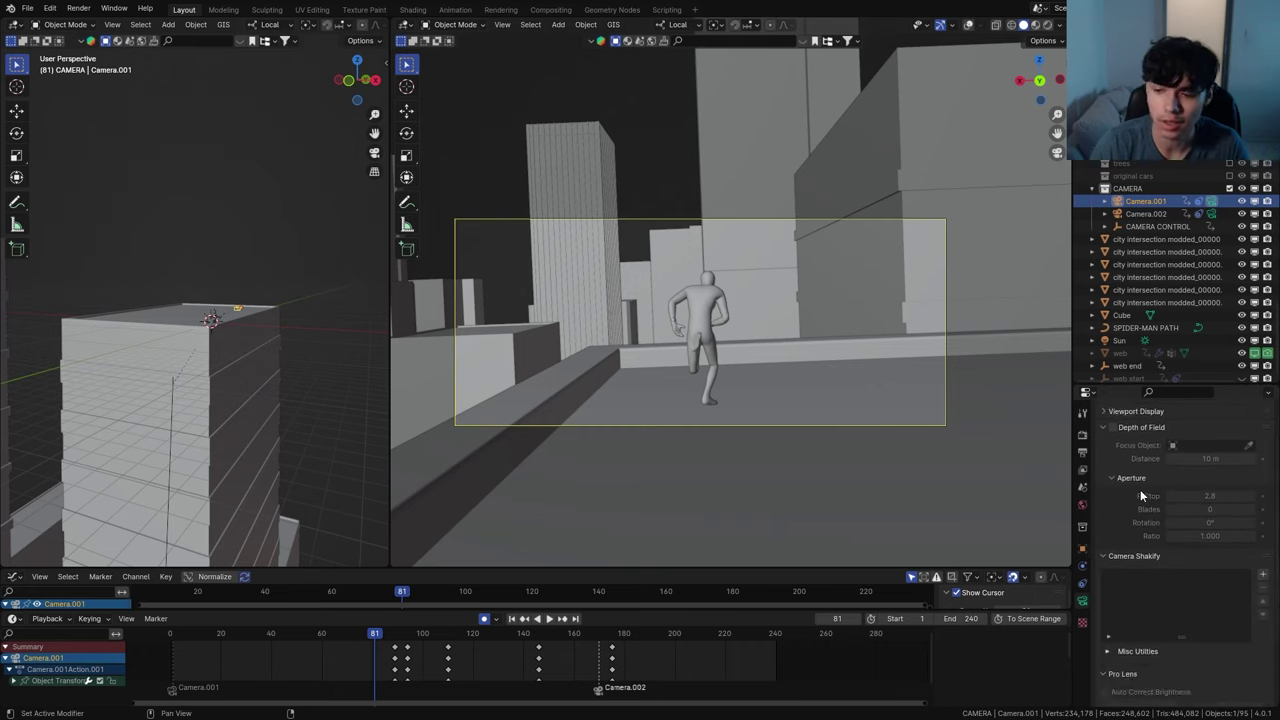
scroll(1140, 496, "down", 1)
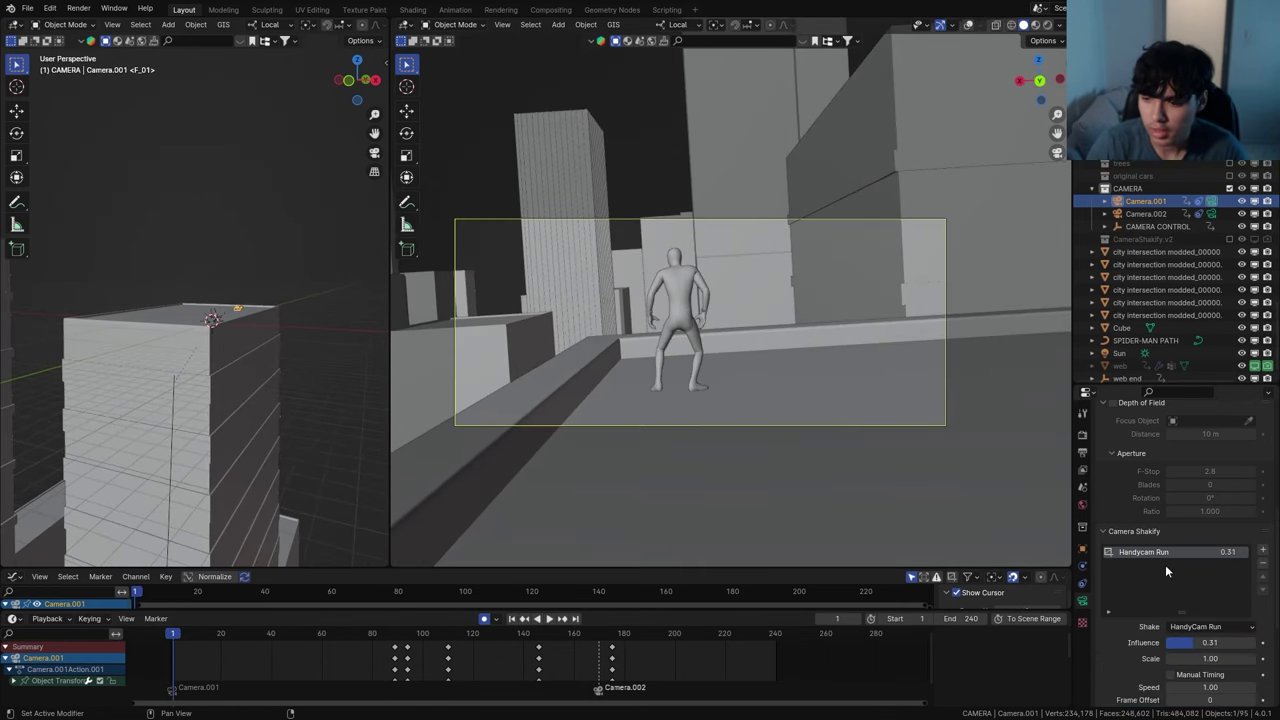
key("space")
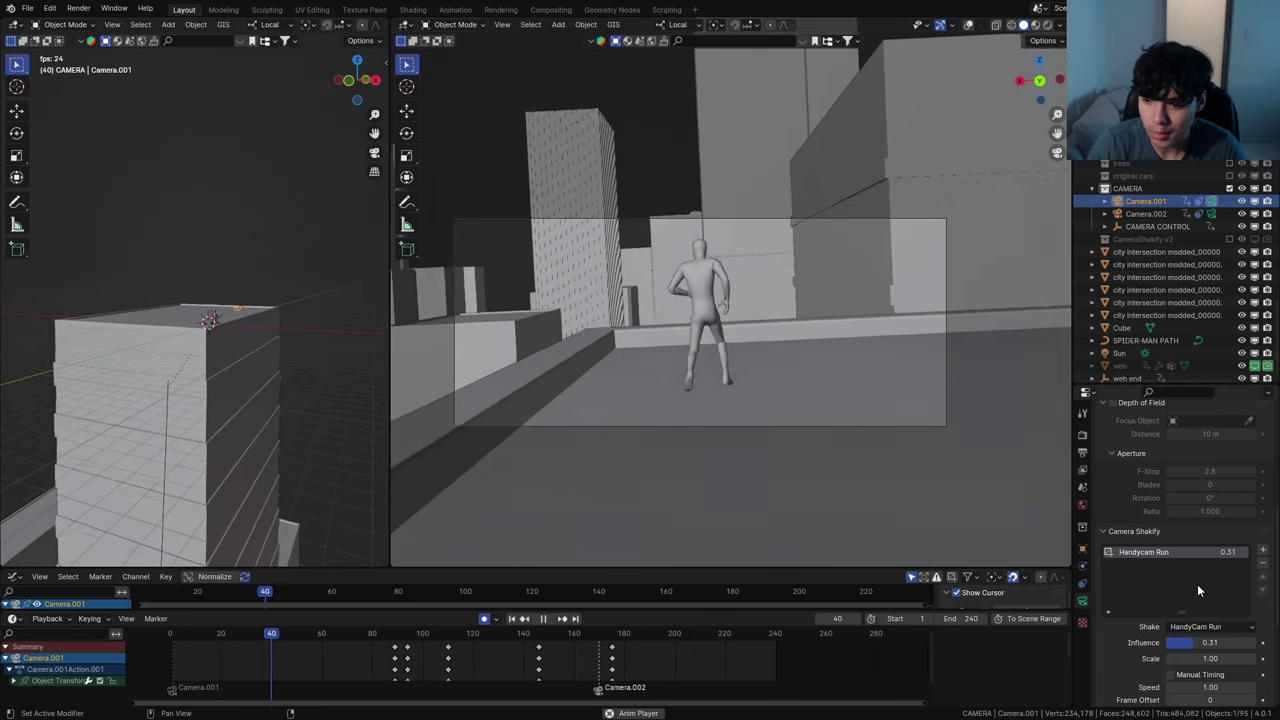
key("space")
left_click(1196, 626)
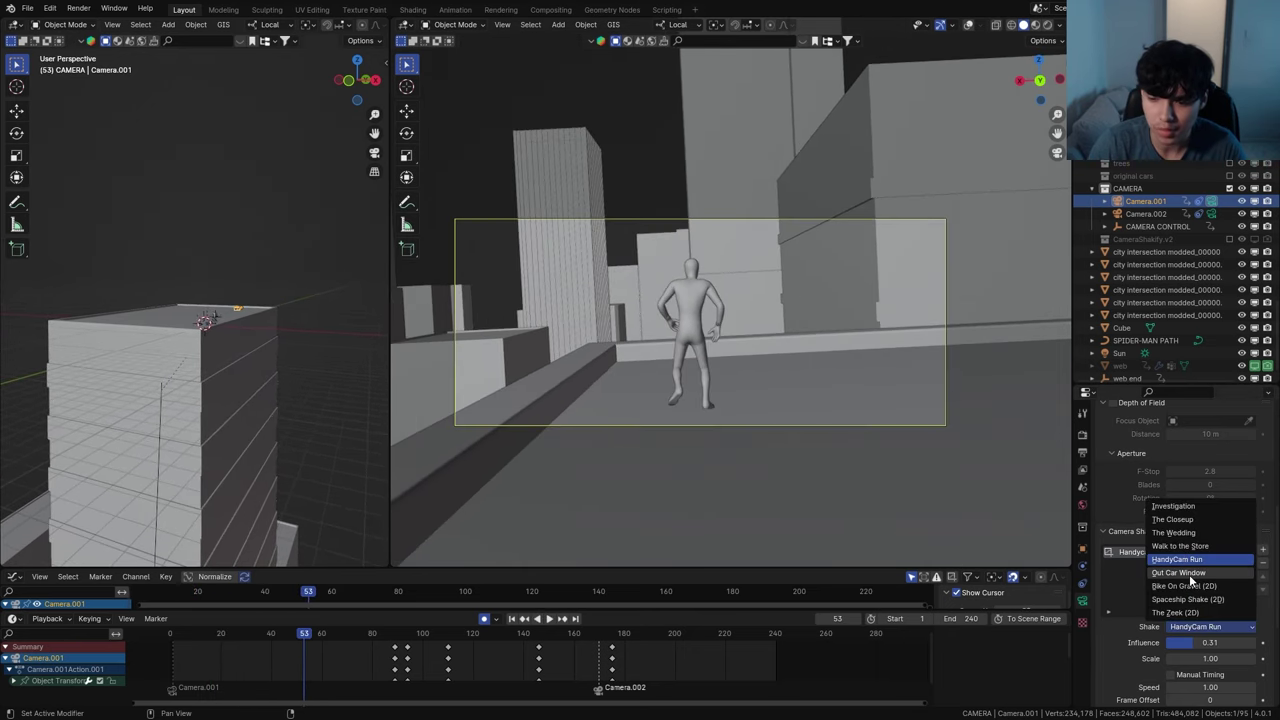
left_click_drag(262, 635, 242, 655)
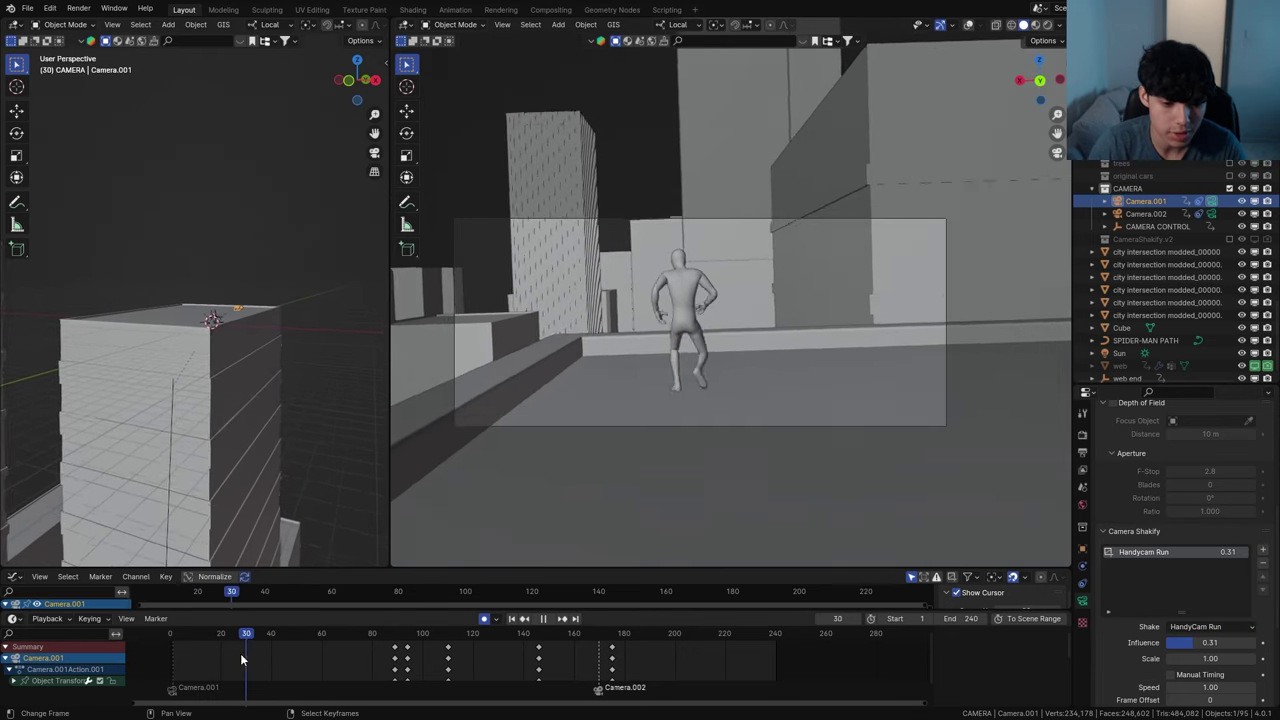
key("space")
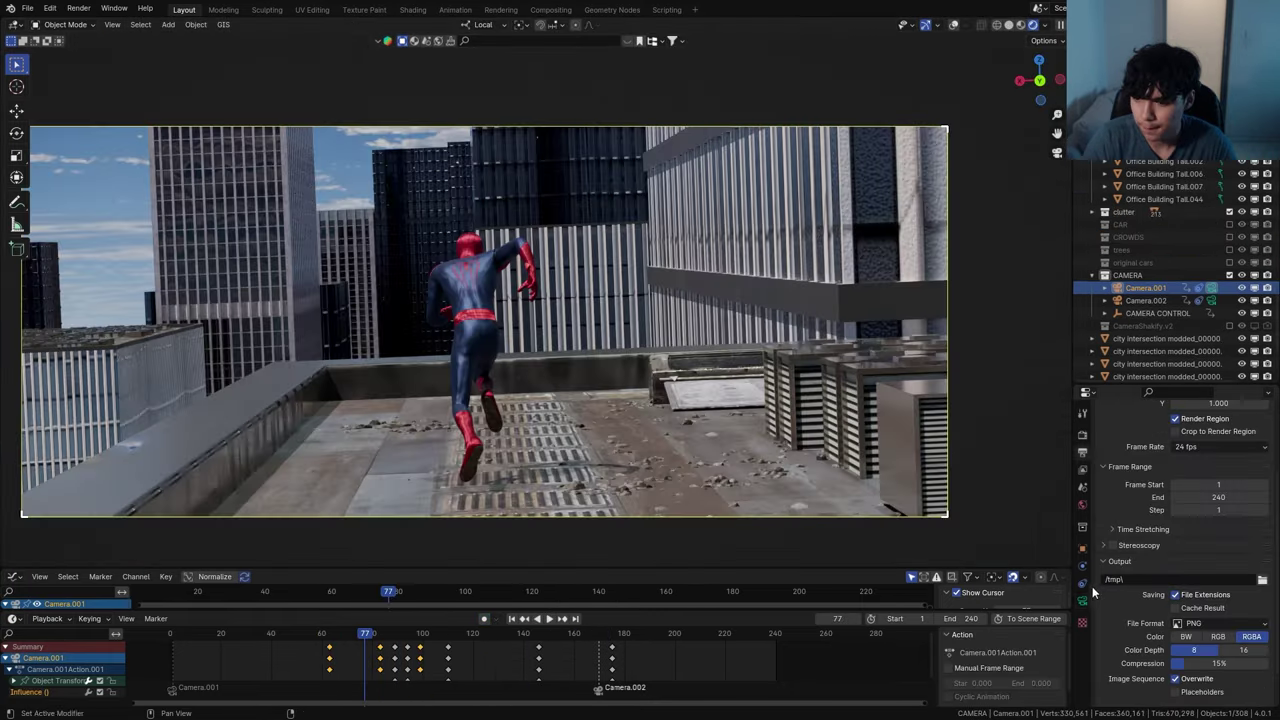
Enable depth of field on Camera.001 with spidey as the focus object and check the shot at frame 20
left_click(1082, 600)
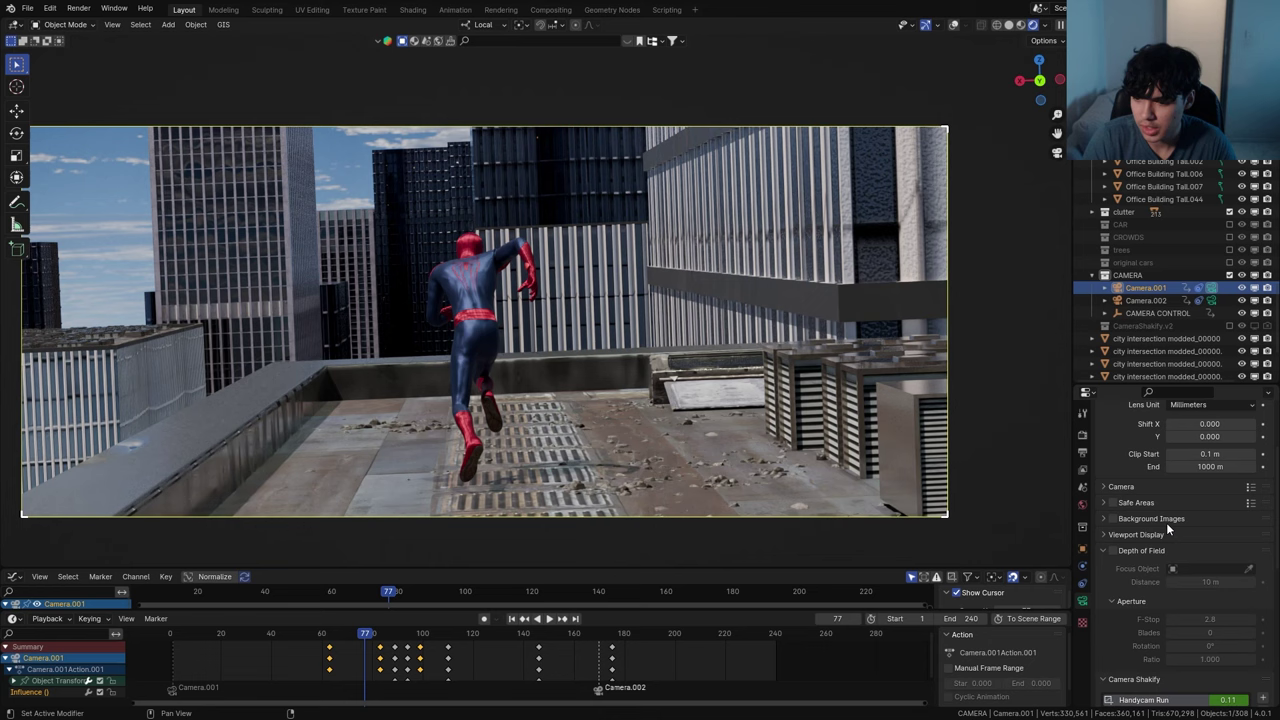
left_click(1114, 427)
left_click(1200, 445)
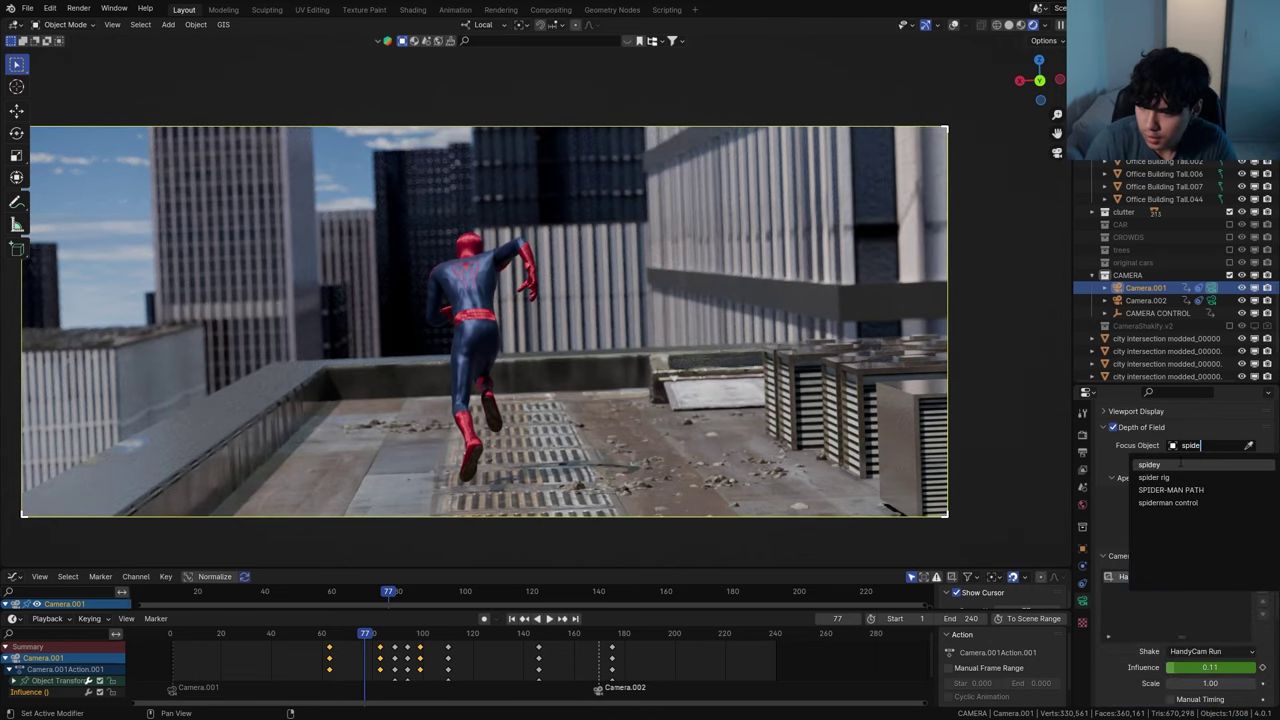
left_click(1181, 464)
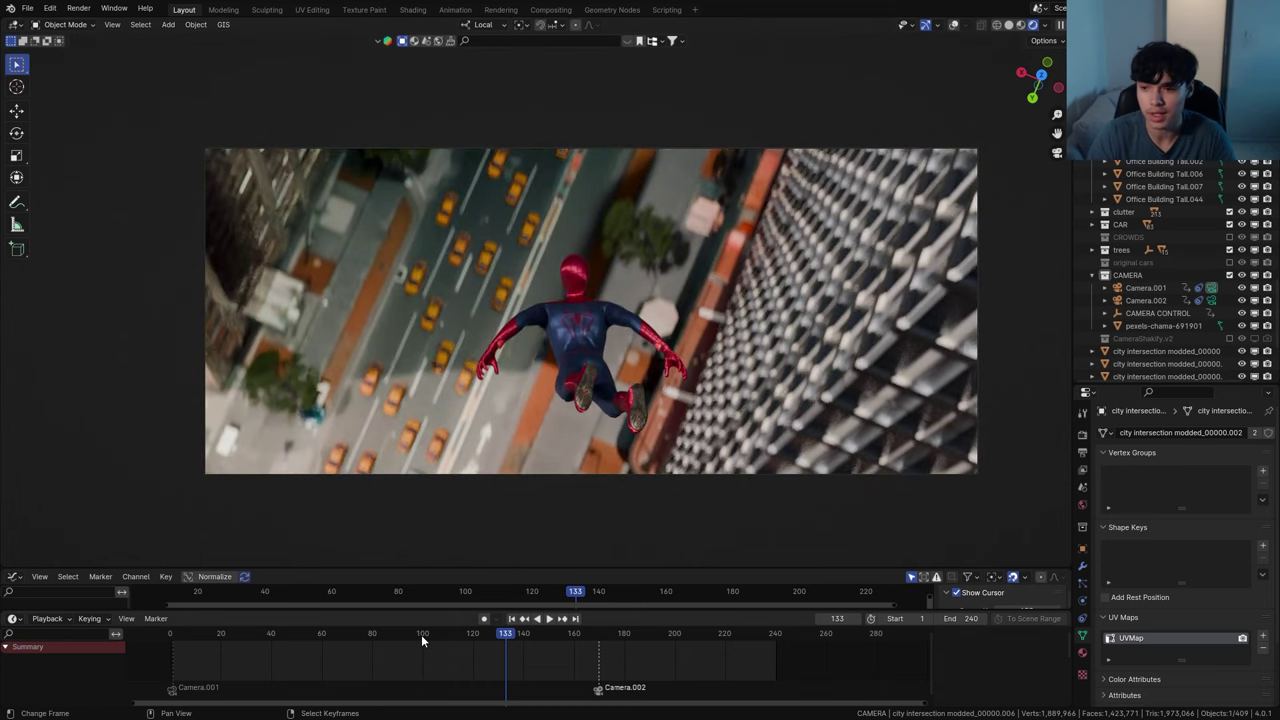
left_click(221, 638)
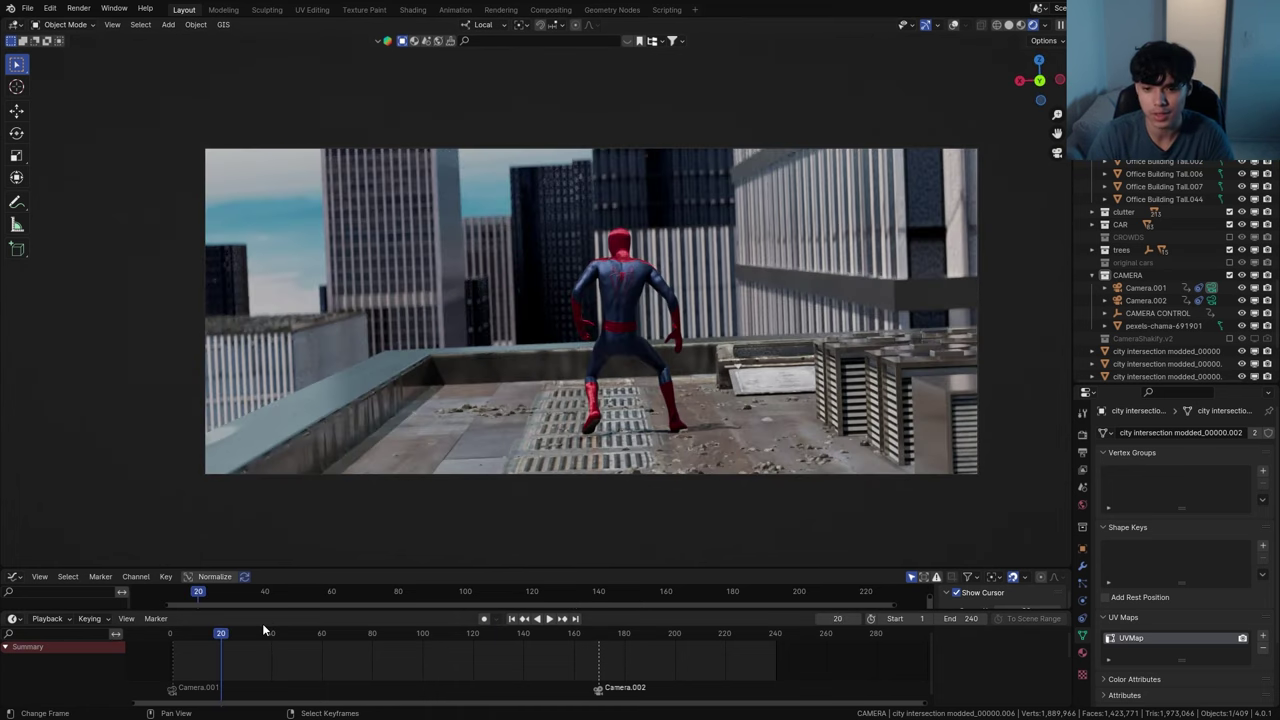